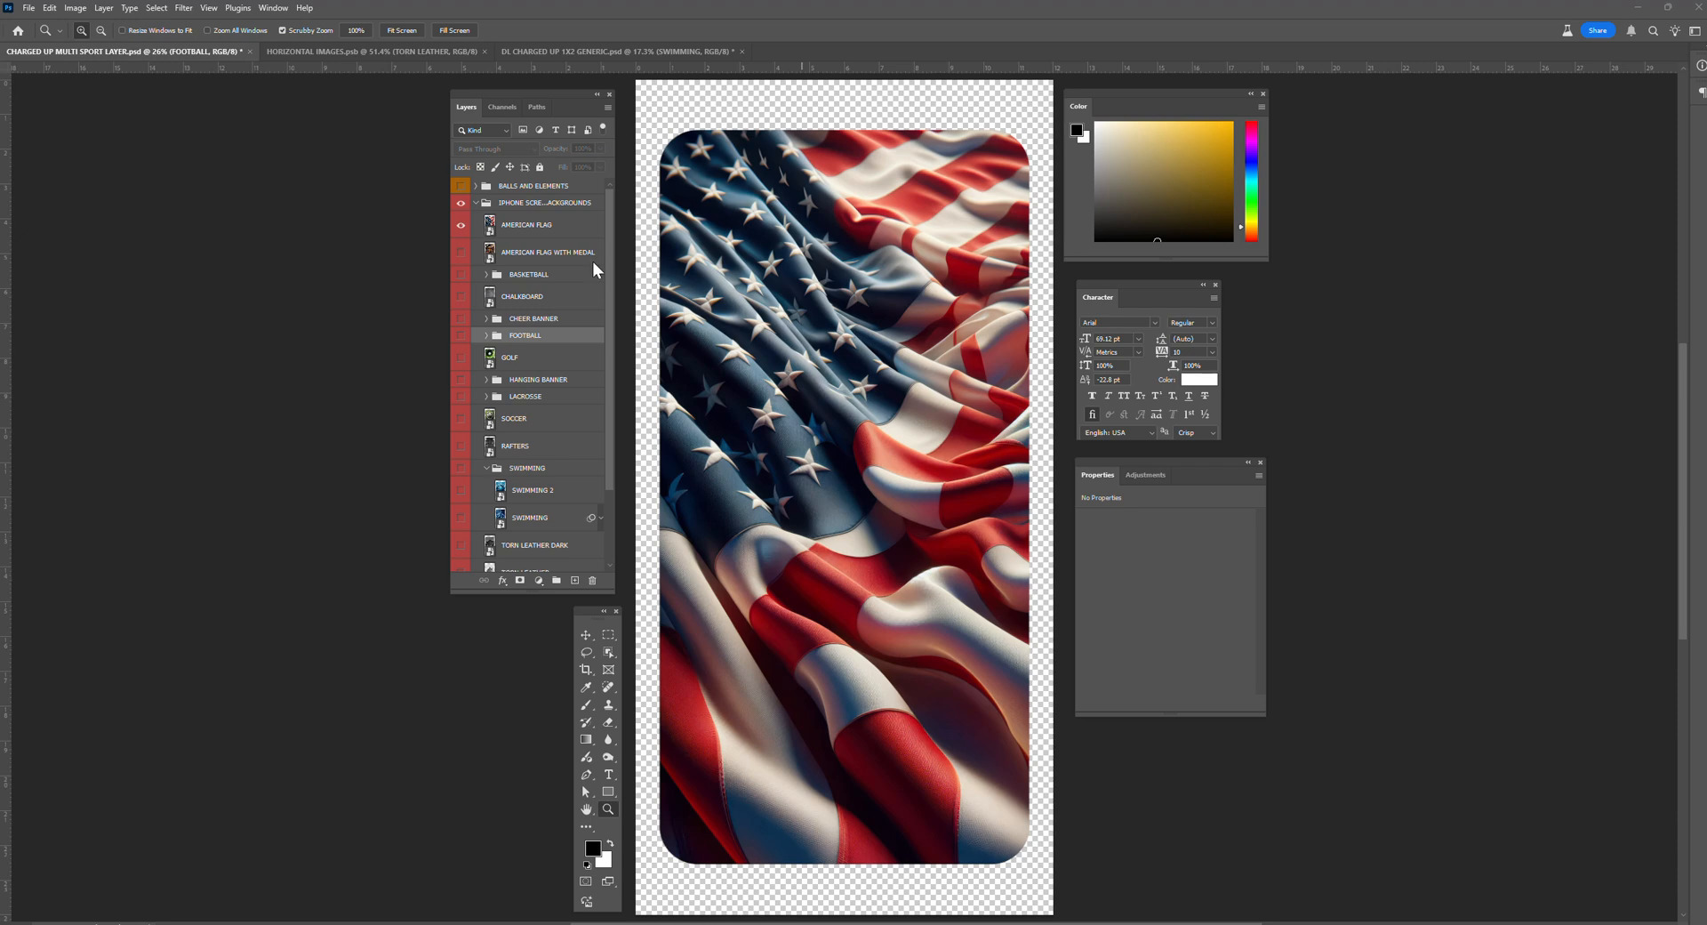
Step: Collapse the iPhone screen backgrounds group, switch its visibility off and on, and expand it again
{"action": "left_click", "coordinate": [476, 203]}
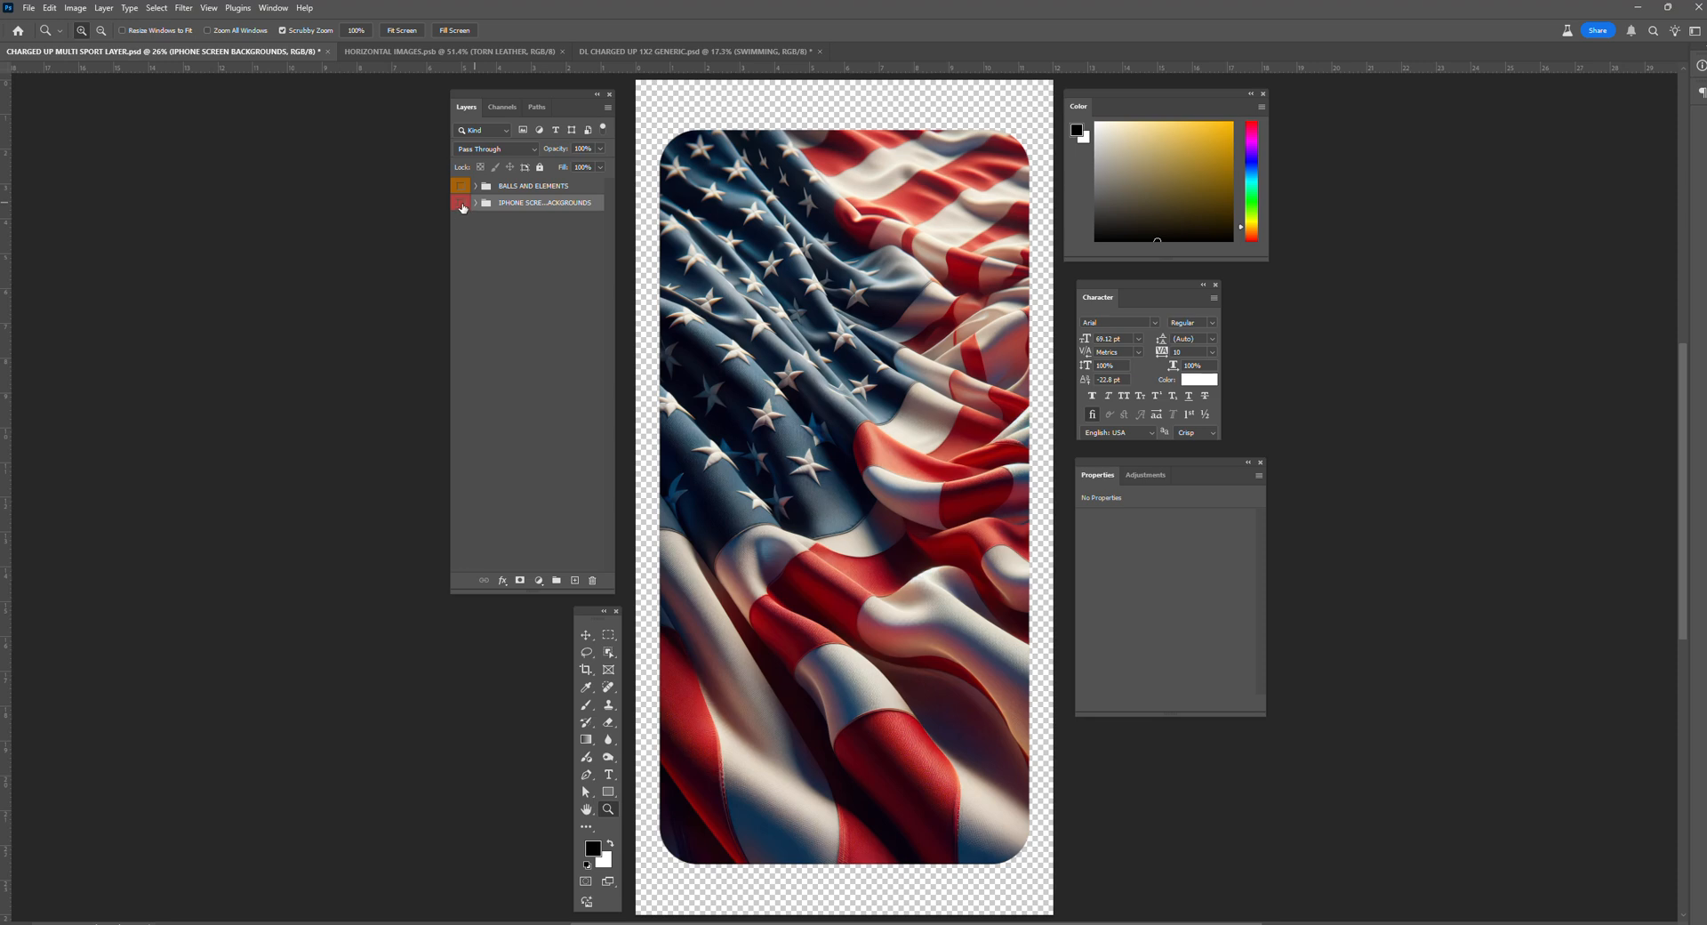
{"action": "left_click", "coordinate": [462, 204]}
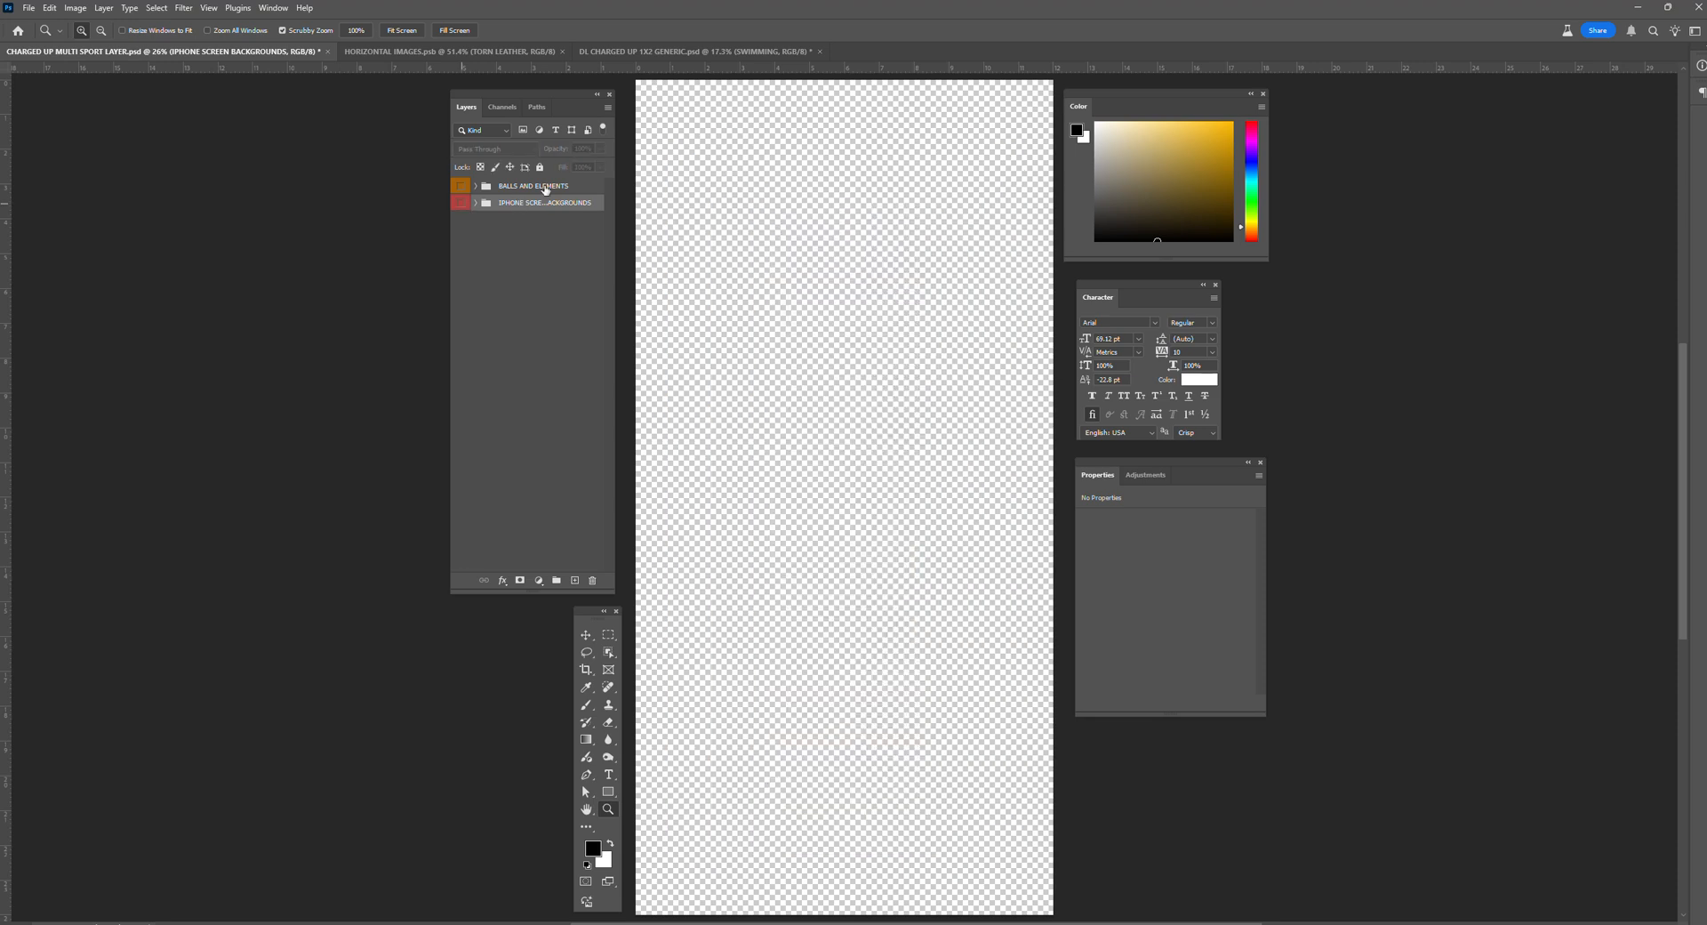
{"action": "left_click", "coordinate": [460, 207]}
{"action": "left_click", "coordinate": [476, 203]}
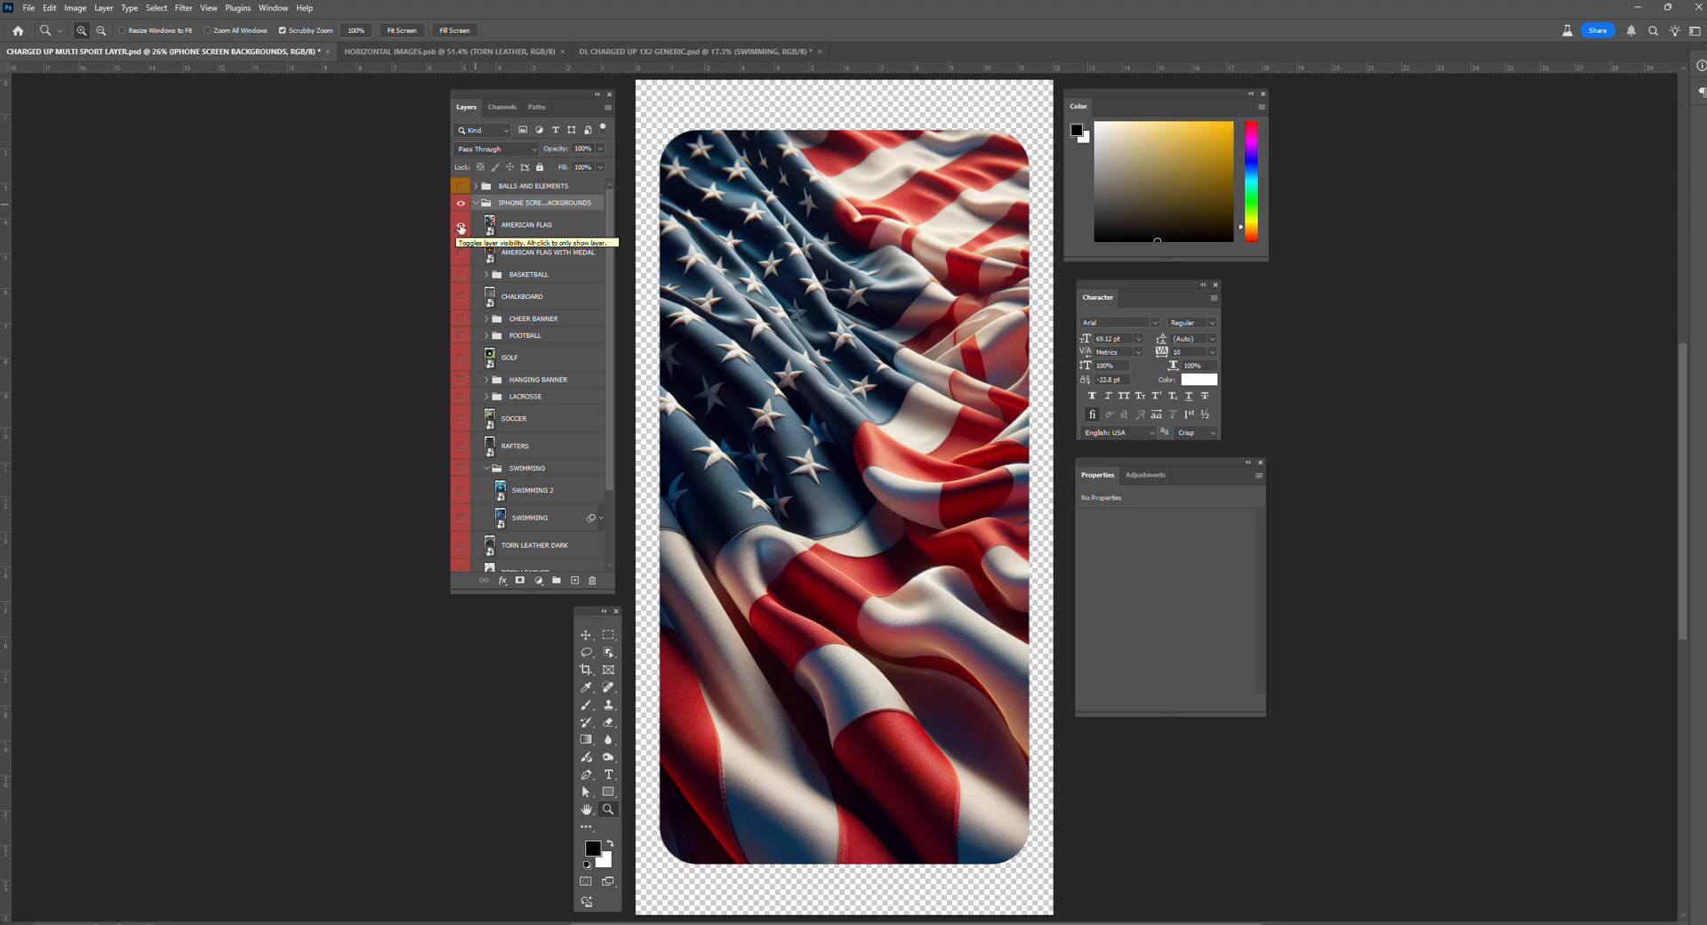
Step: Hide the American Flag background and briefly preview the American Flag with Medal background
{"action": "left_click", "coordinate": [461, 227]}
{"action": "left_click", "coordinate": [461, 253]}
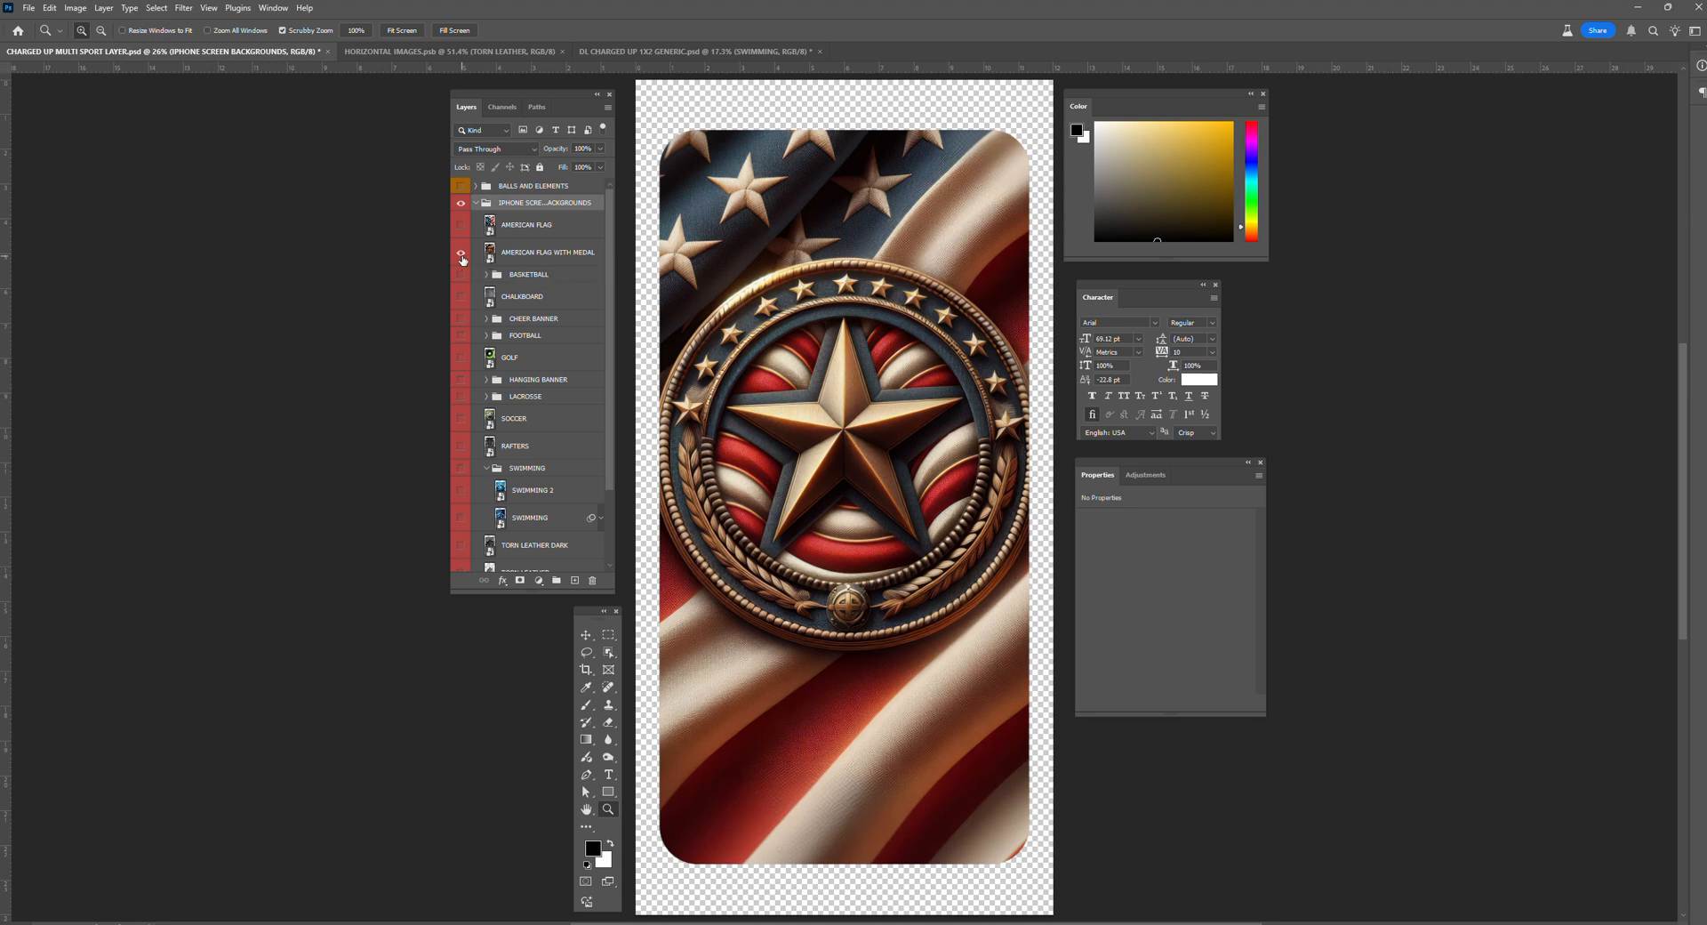
{"action": "left_click", "coordinate": [462, 257]}
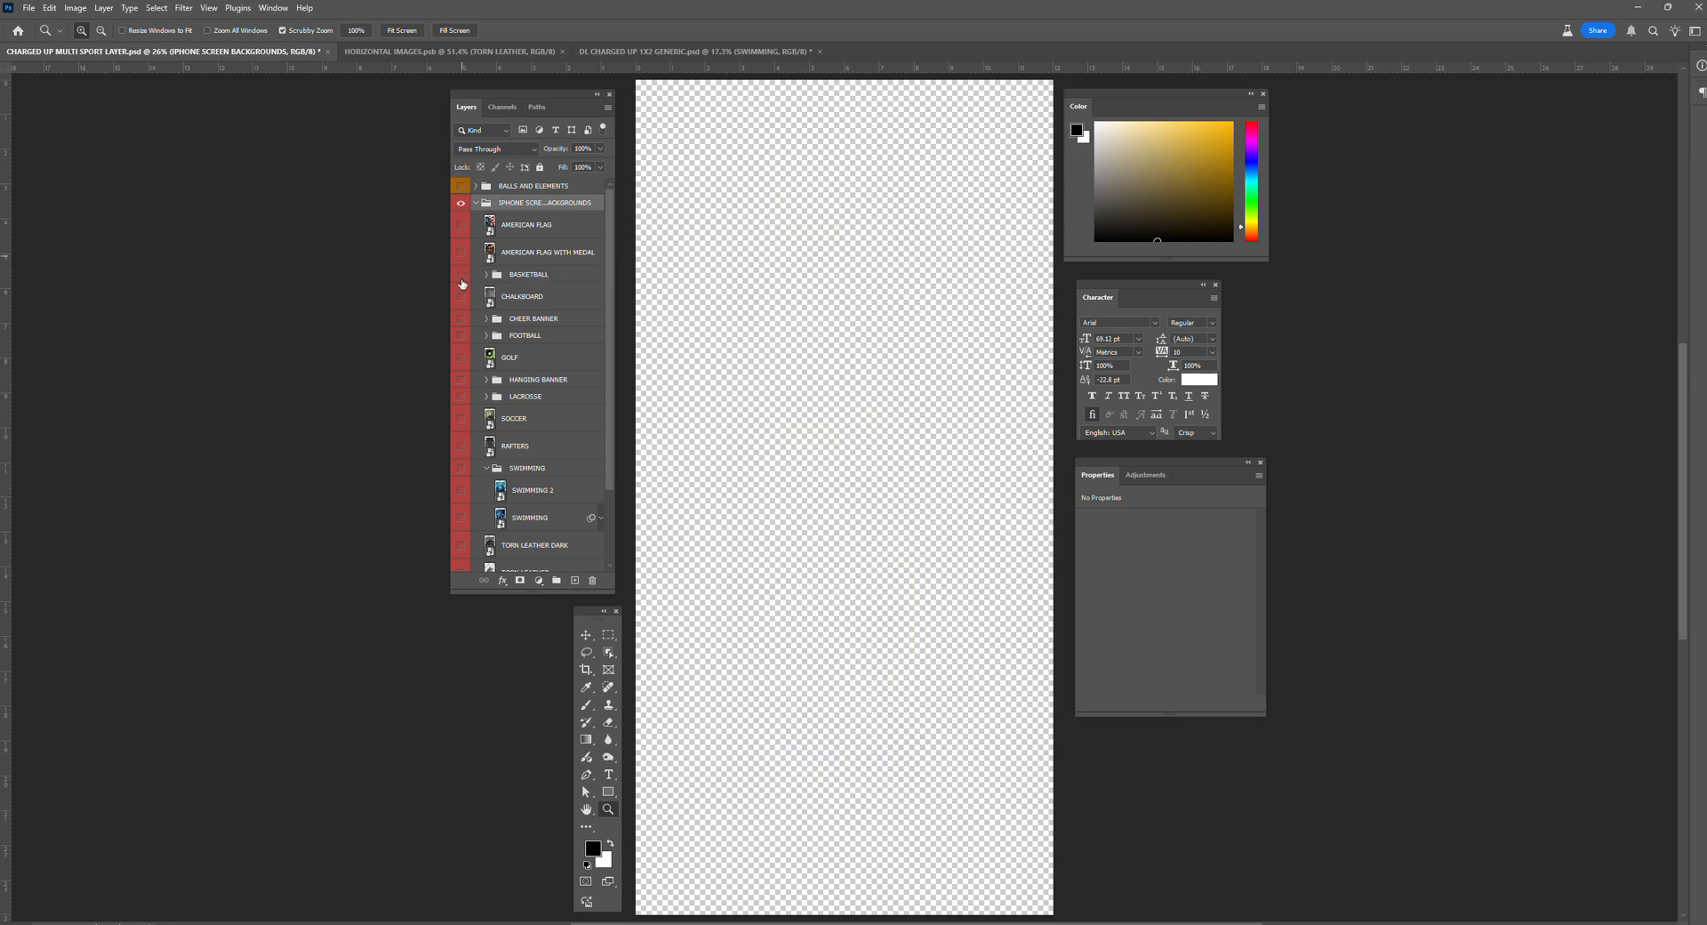
Step: Expand and show the Basketball group, and compare the court with its Color Fill 3 tint off and on
{"action": "left_click", "coordinate": [538, 281]}
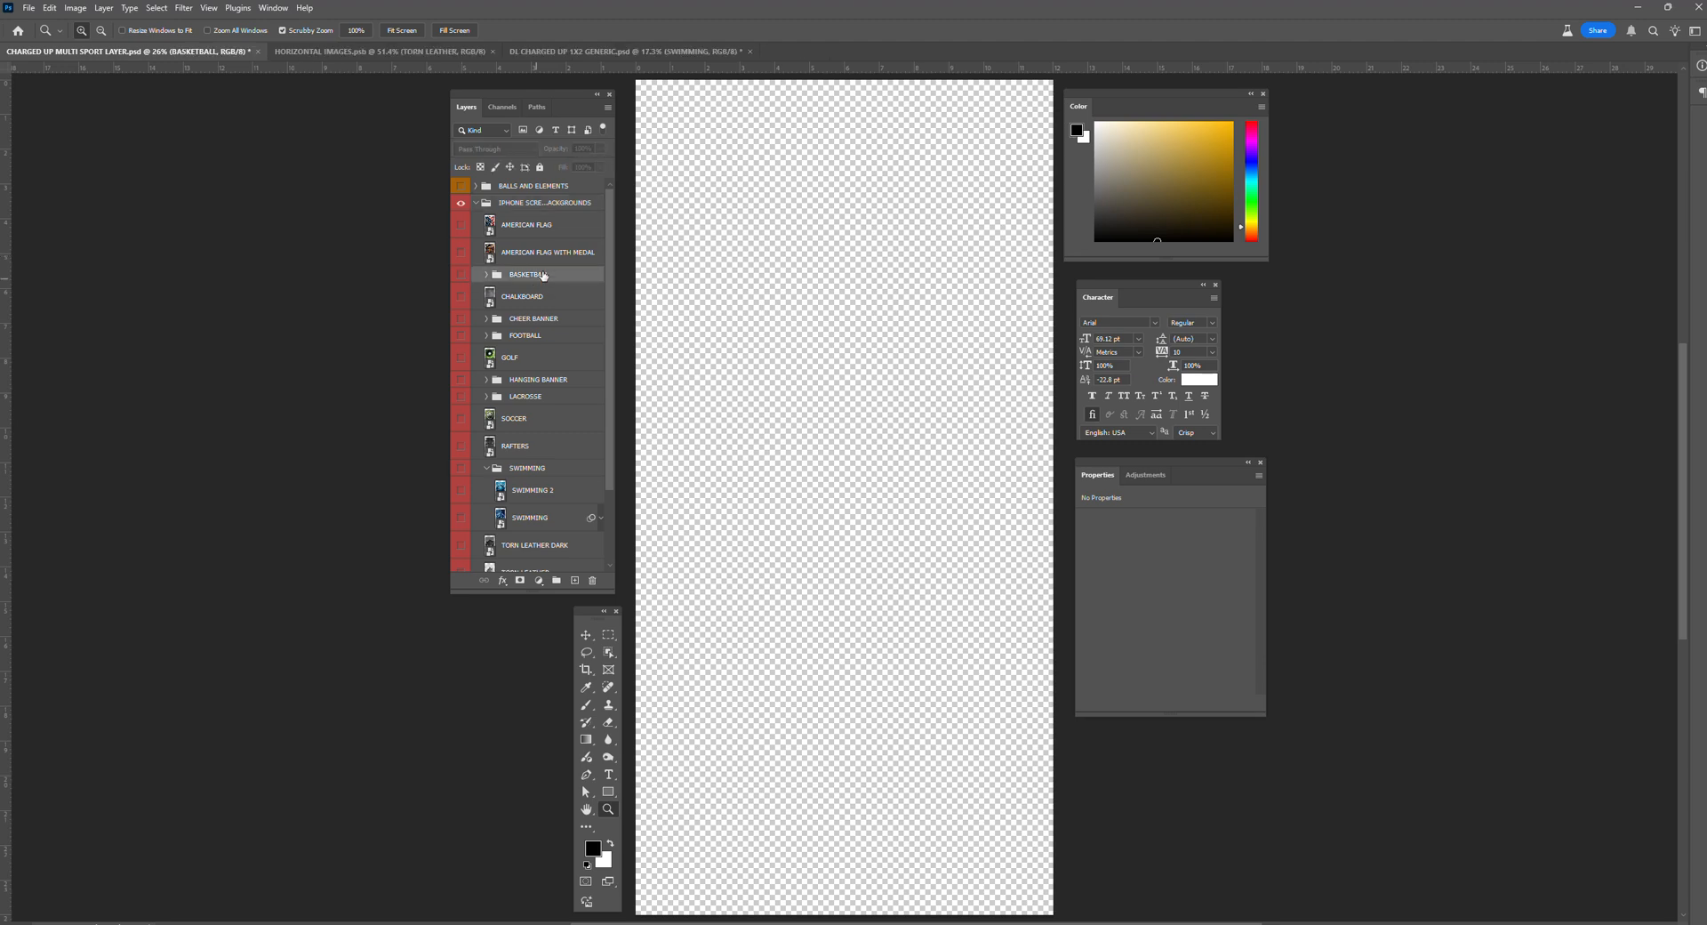
{"action": "left_click", "coordinate": [486, 276]}
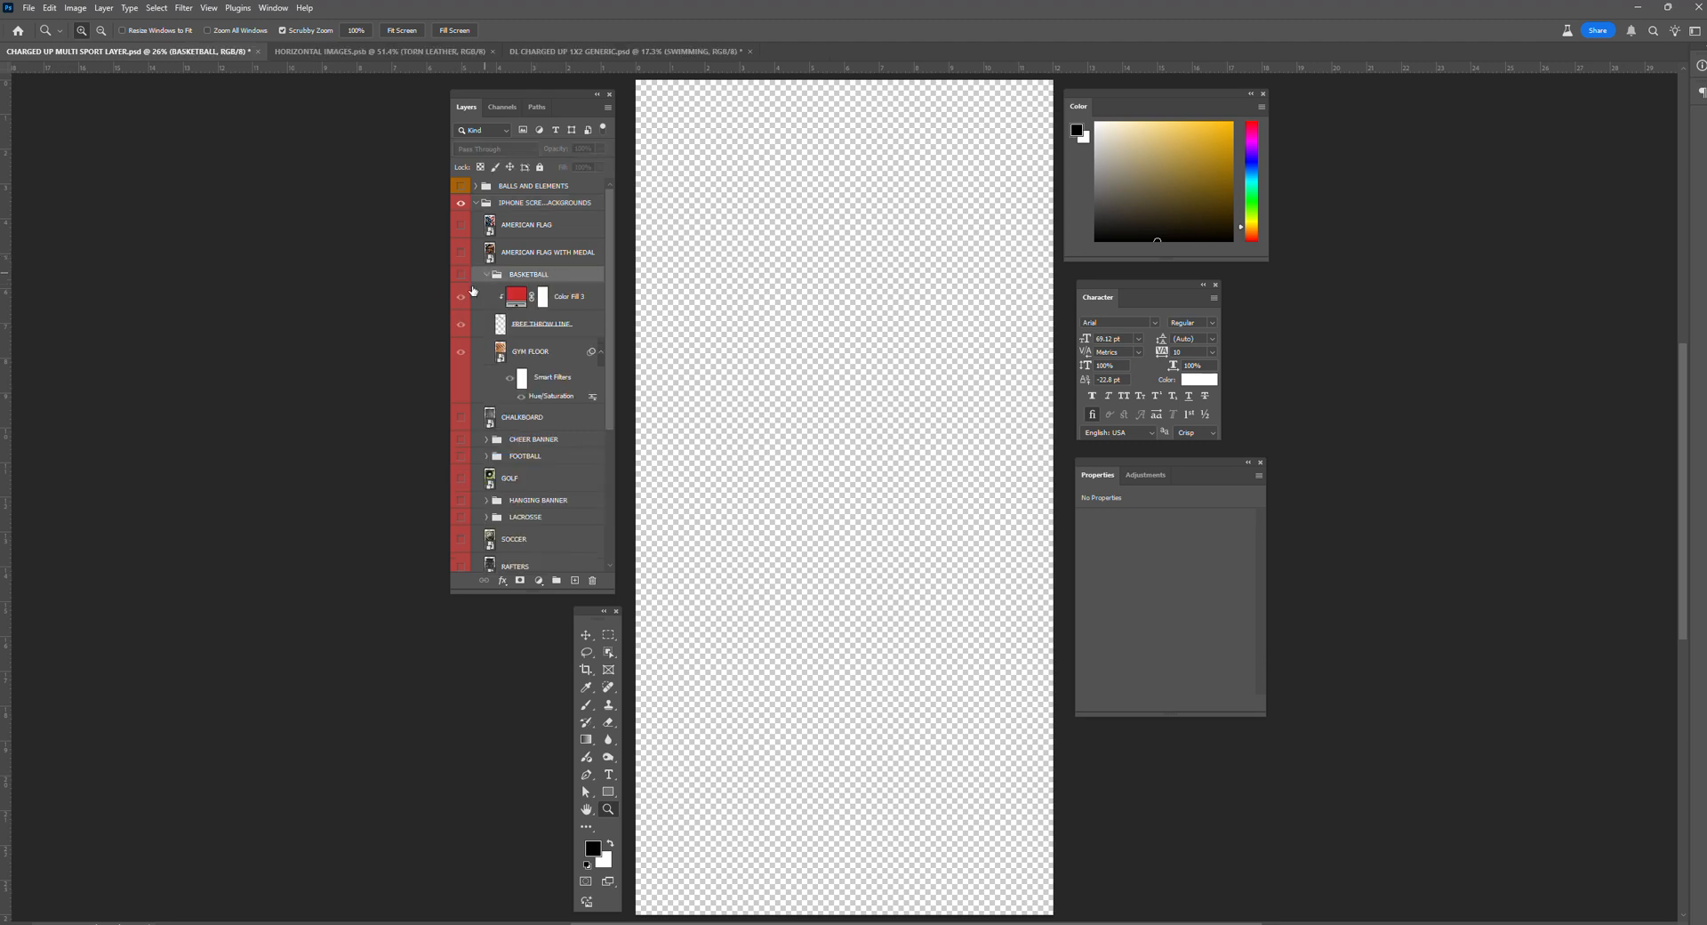
{"action": "left_click", "coordinate": [460, 275]}
{"action": "left_click", "coordinate": [521, 301]}
{"action": "left_click", "coordinate": [461, 297]}
{"action": "left_click", "coordinate": [460, 299]}
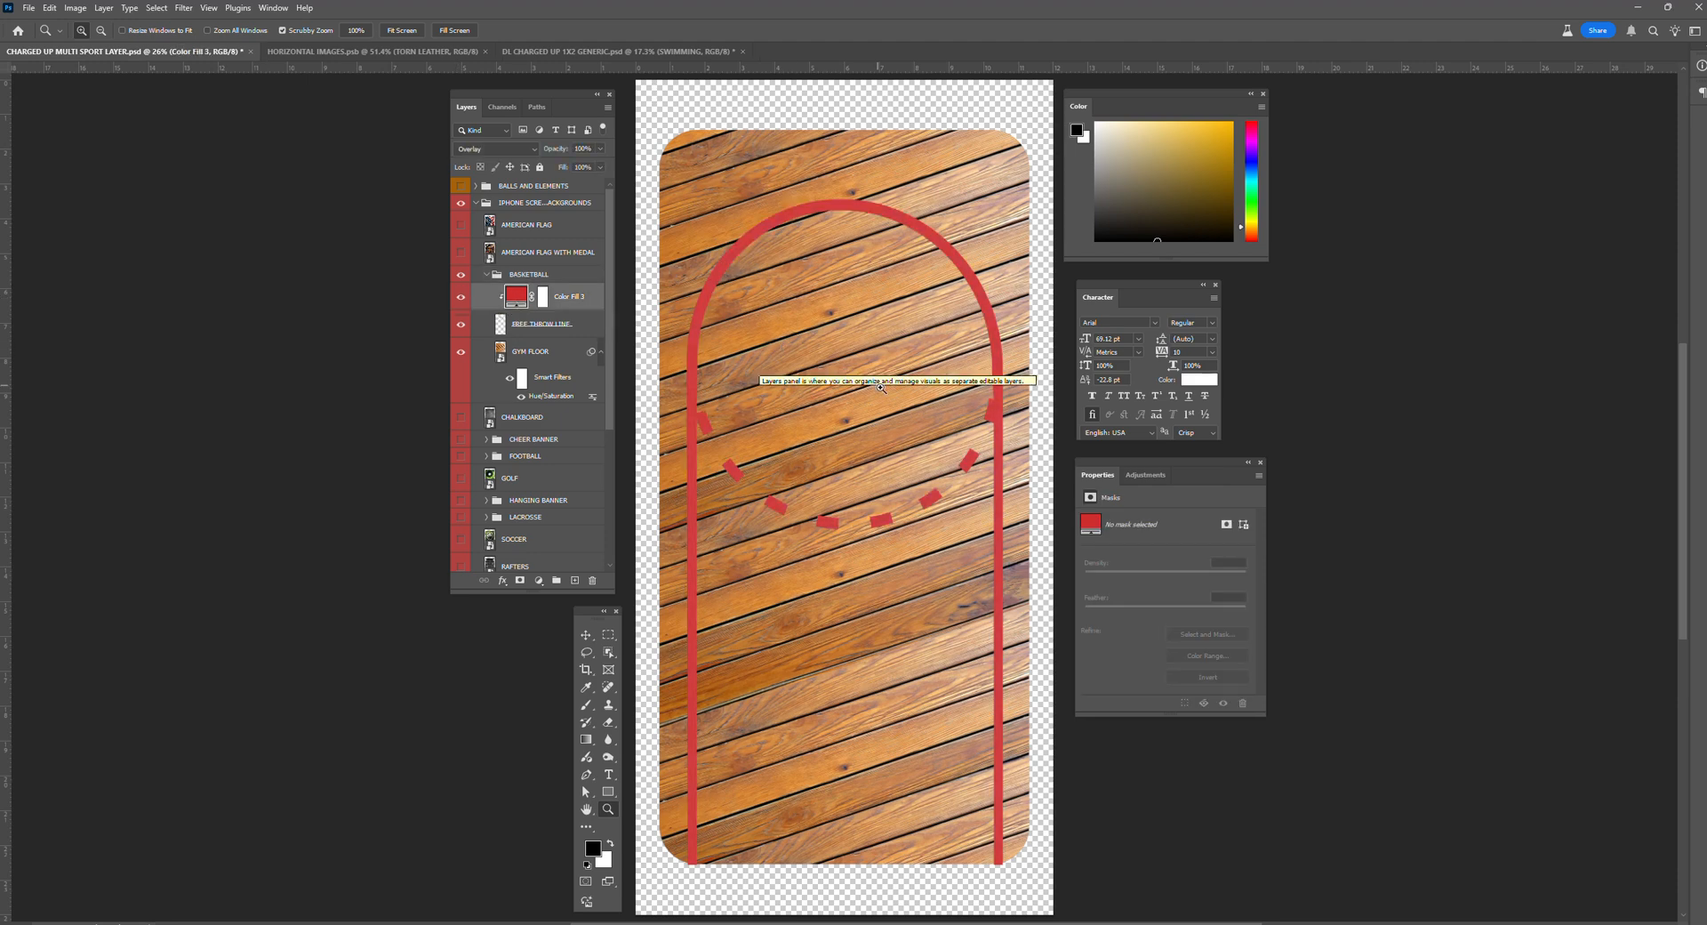
{"action": "left_click", "coordinate": [461, 297]}
{"action": "left_click", "coordinate": [460, 297]}
Step: Try a different hue for the Basketball group's Color Fill 3 and discard it
{"action": "double_click", "coordinate": [516, 296]}
{"action": "left_click_drag", "start_coordinate": [1305, 396], "coordinate": [1307, 472]}
{"action": "left_click", "coordinate": [1423, 359]}
Step: Collapse the Basketball group, preview its background once more, and leave it hidden
{"action": "left_click", "coordinate": [486, 277]}
{"action": "left_click", "coordinate": [460, 274]}
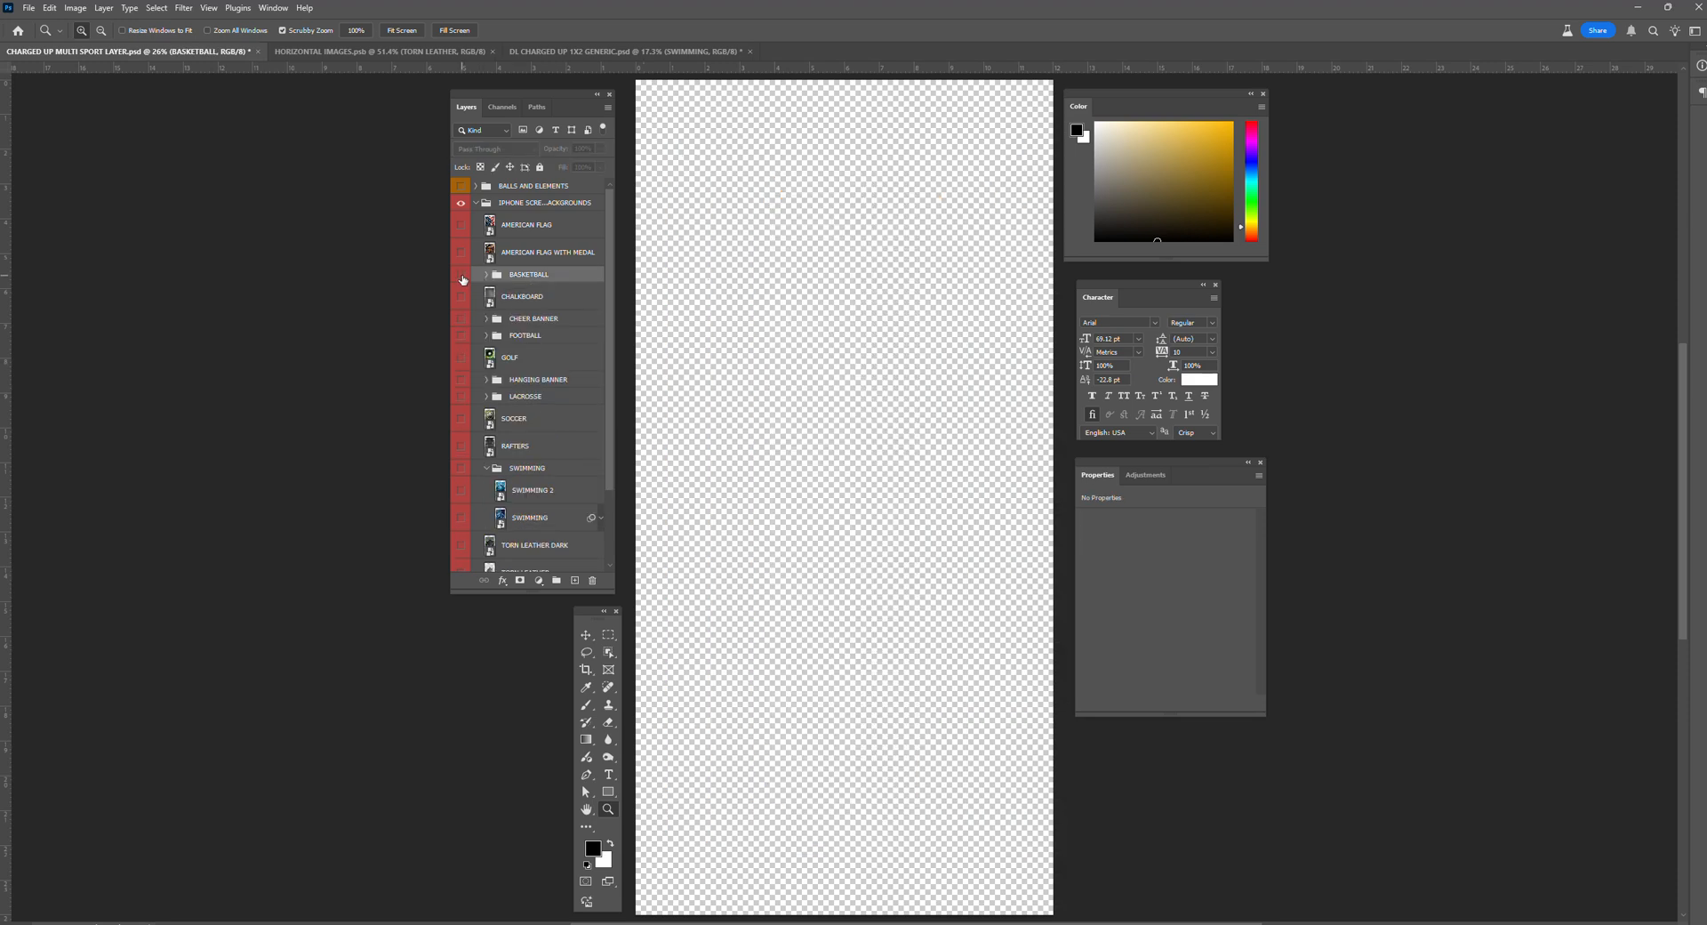
{"action": "left_click", "coordinate": [456, 278]}
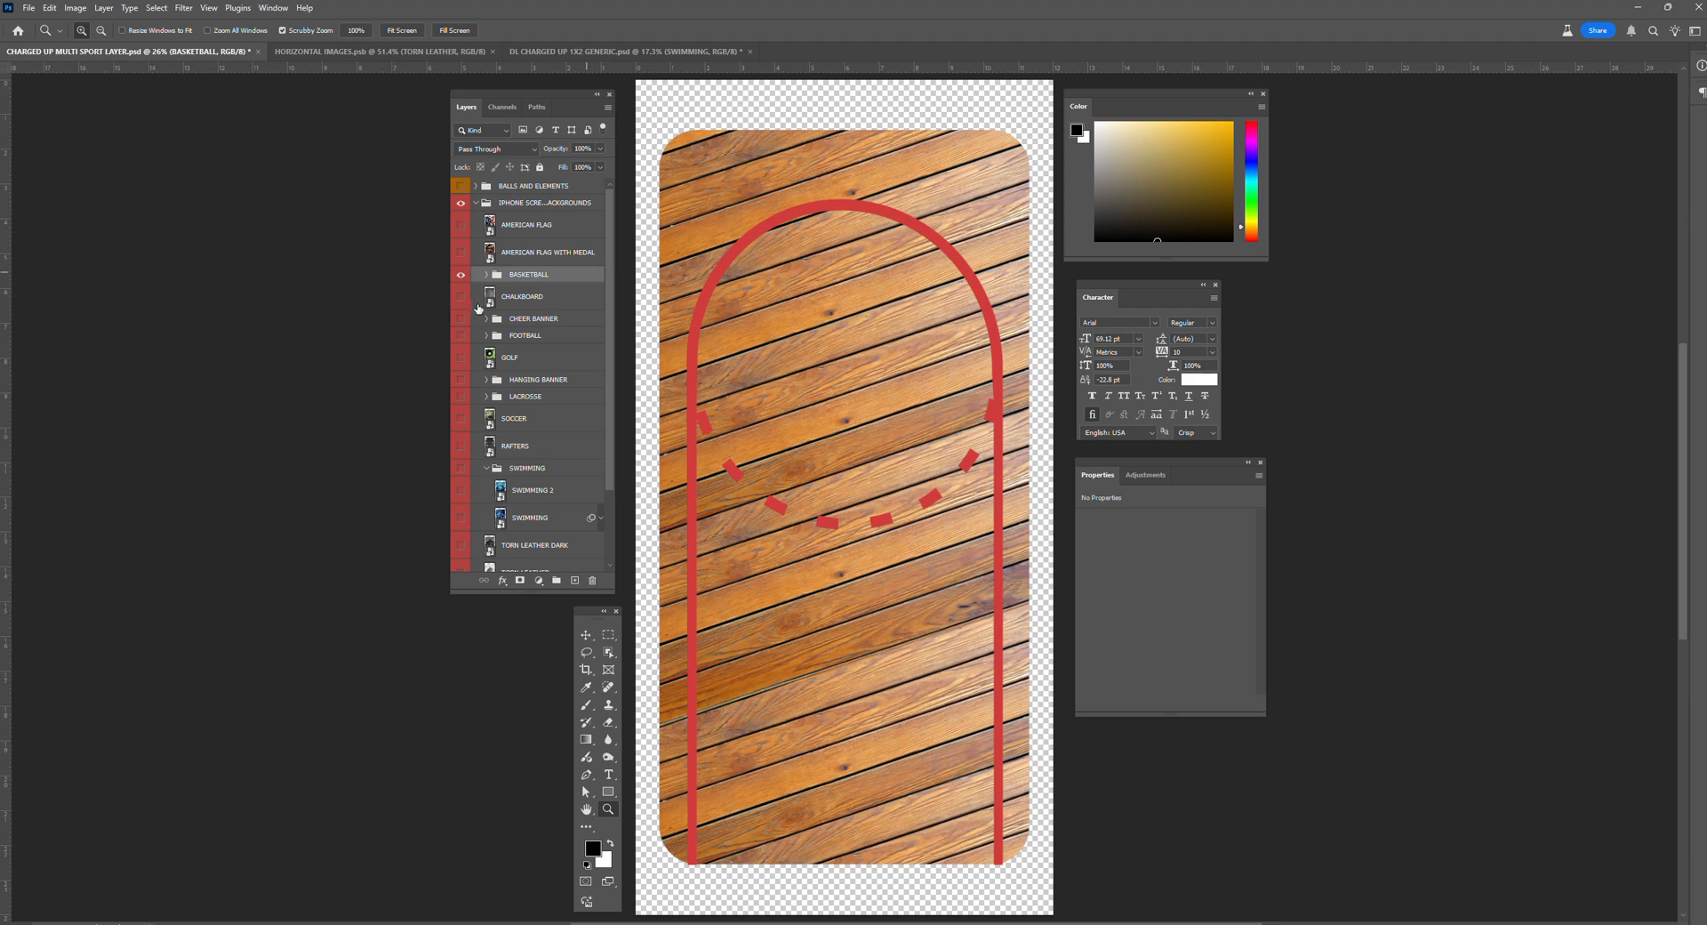
{"action": "left_click", "coordinate": [460, 275]}
Step: Preview the Chalkboard background on its own and hide it again
{"action": "left_click", "coordinate": [461, 296]}
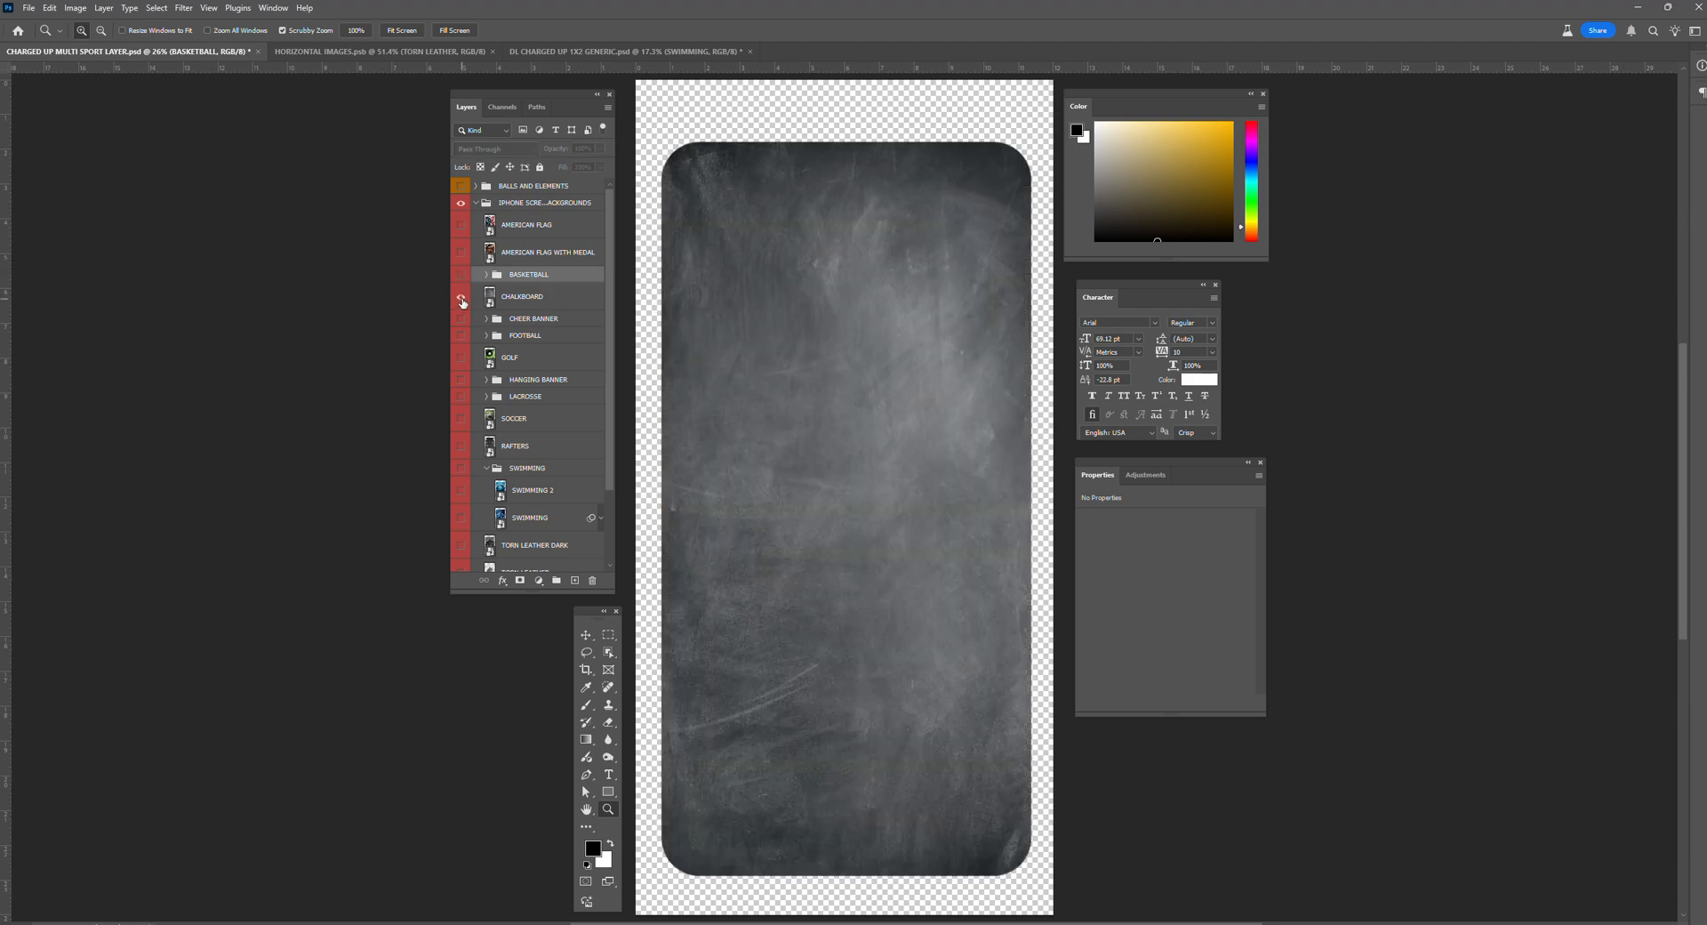
{"action": "left_click_drag", "start_coordinate": [524, 336], "coordinate": [541, 379]}
{"action": "left_click", "coordinate": [520, 301]}
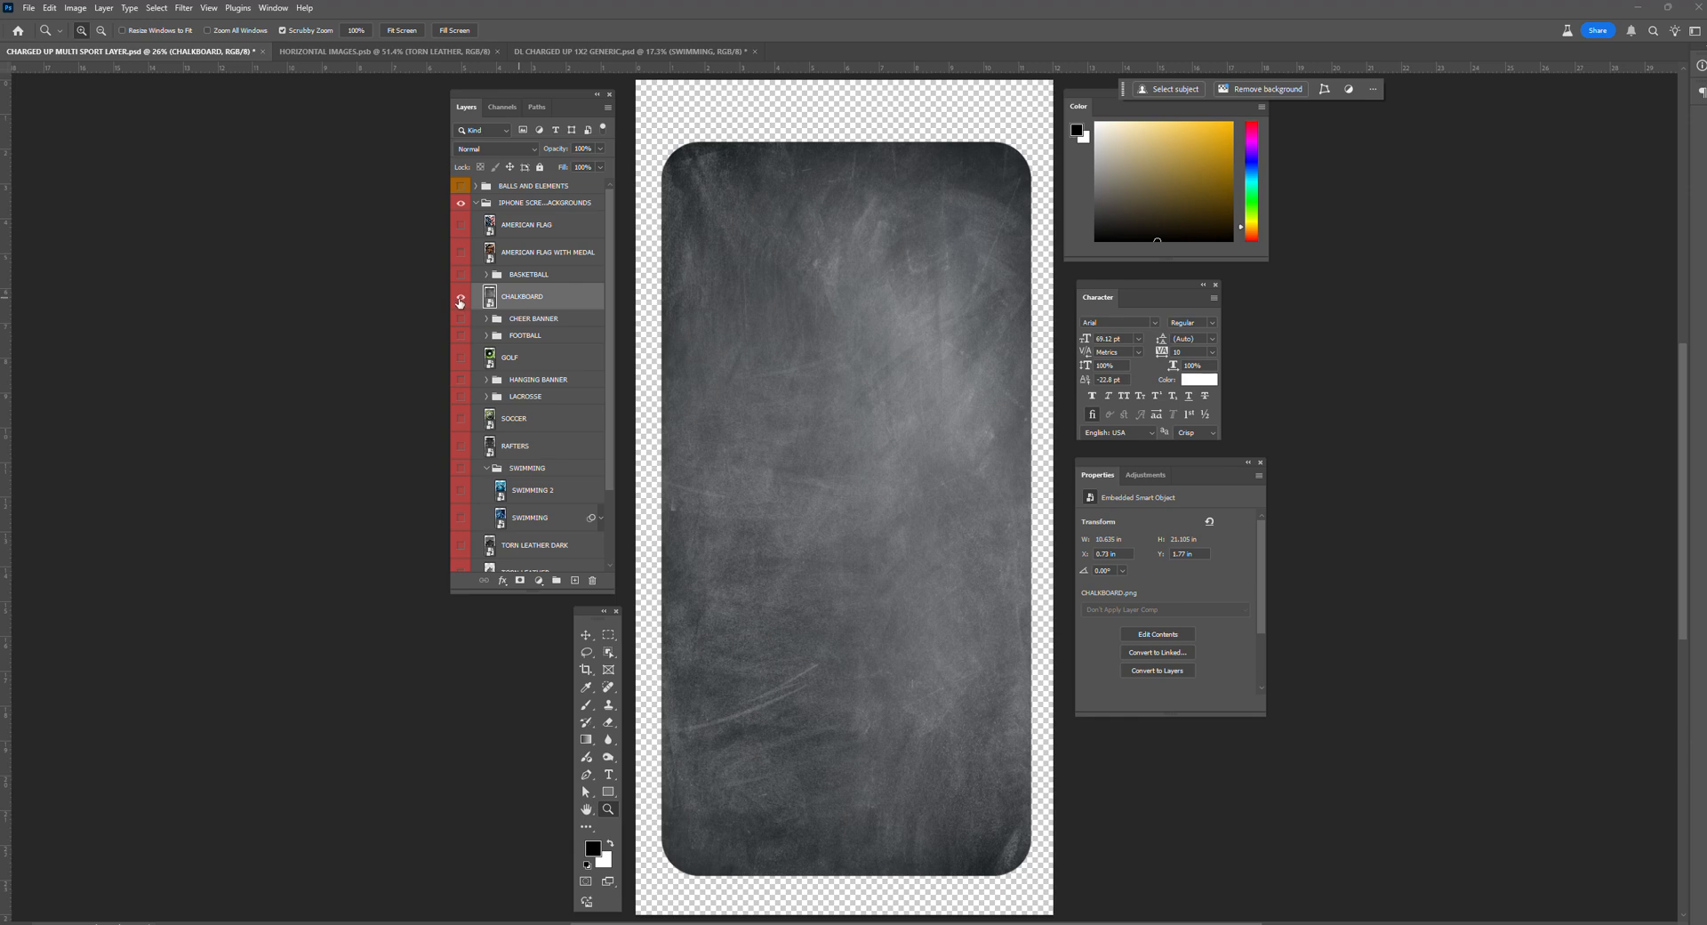
{"action": "left_click", "coordinate": [461, 299]}
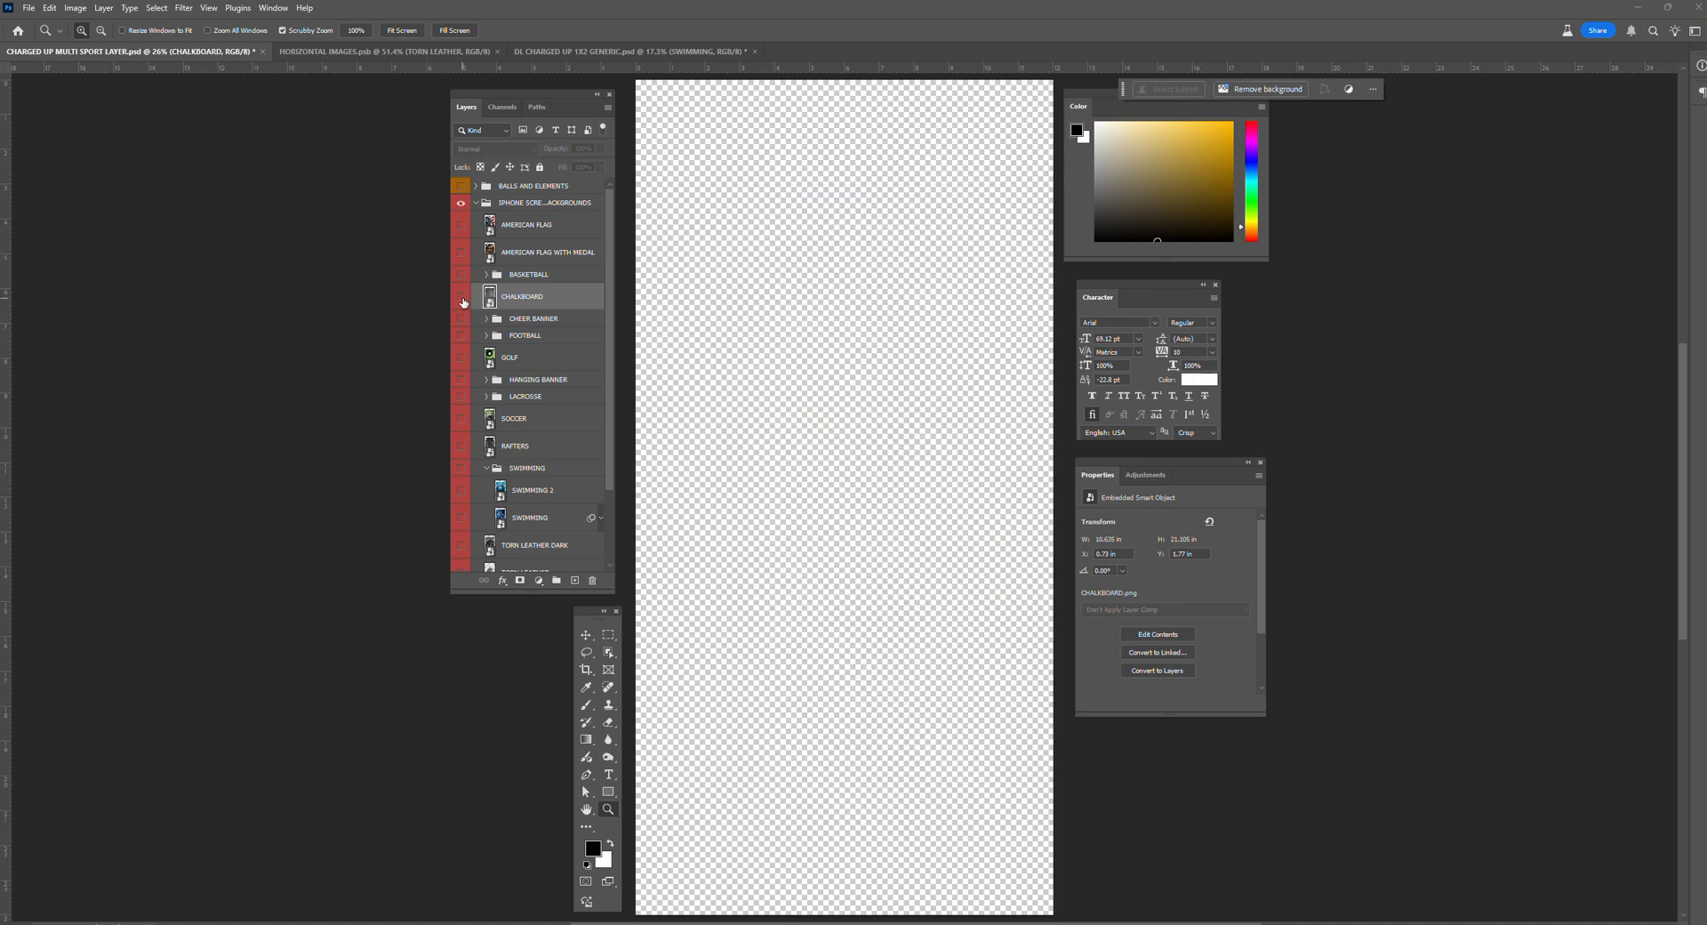
Step: Show and expand the Cheer Banner group, and compare the fabric with its Color Fill 4 tint off and on
{"action": "left_click", "coordinate": [461, 322]}
{"action": "left_click", "coordinate": [486, 318]}
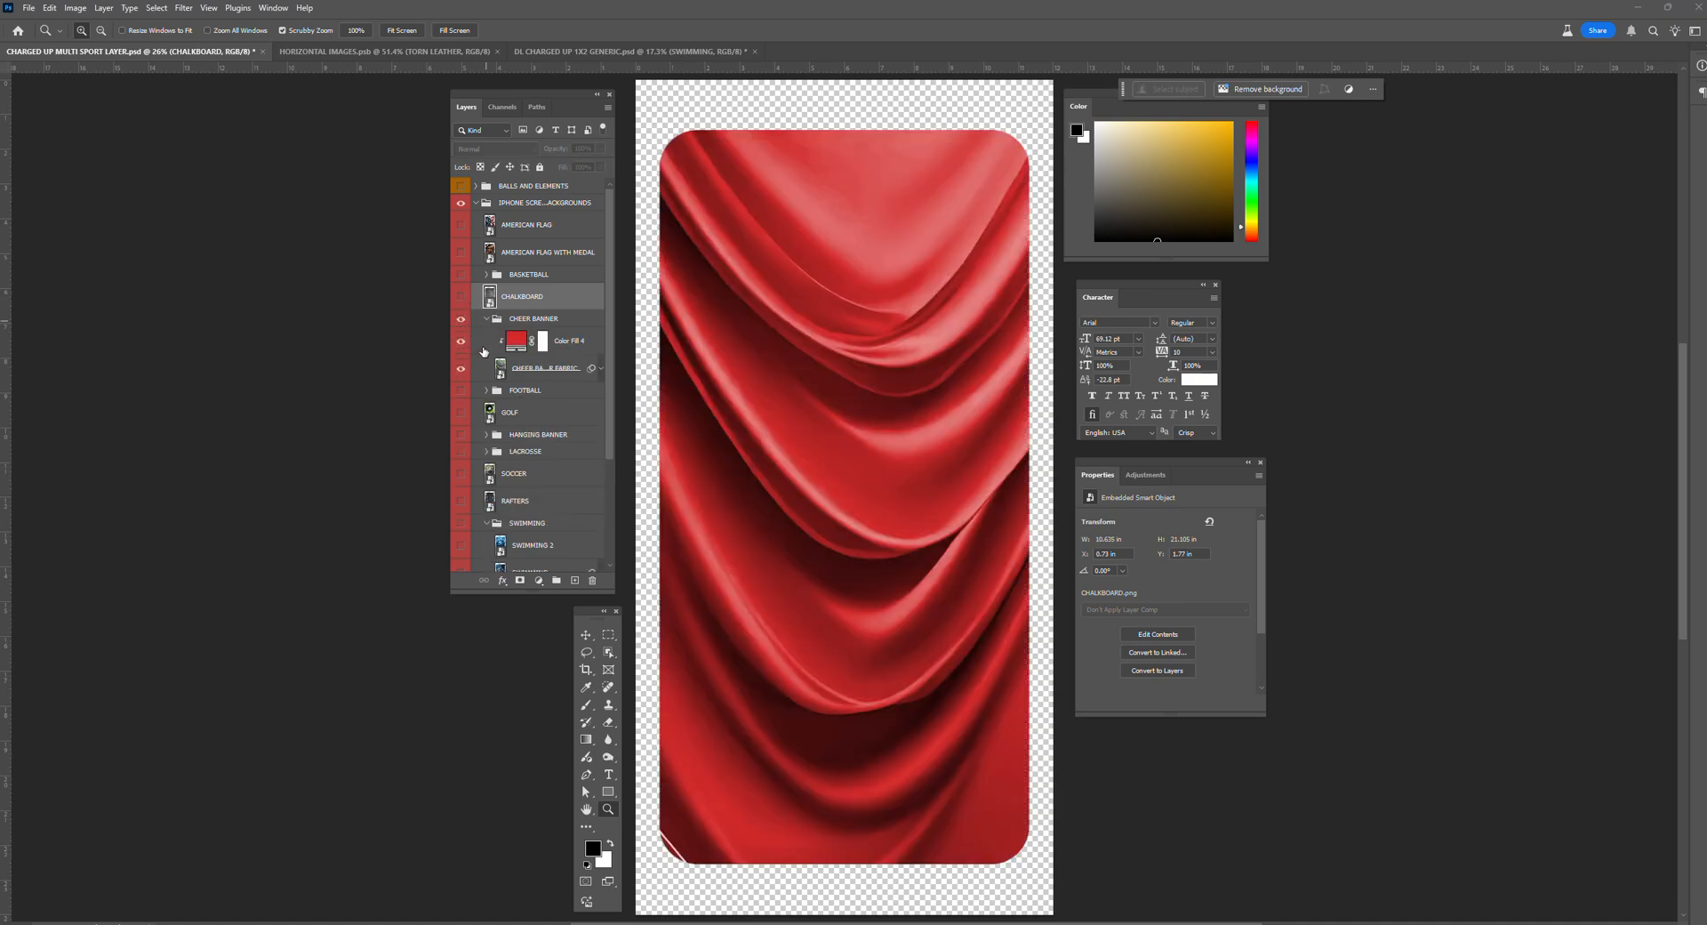
{"action": "left_click", "coordinate": [462, 342]}
{"action": "left_click", "coordinate": [461, 345]}
Step: Try orange #d2792a on the Cheer Banner's Color Fill 4, discard it, and collapse and hide the group
{"action": "double_click", "coordinate": [516, 339]}
{"action": "left_click_drag", "start_coordinate": [1314, 410], "coordinate": [1331, 485]}
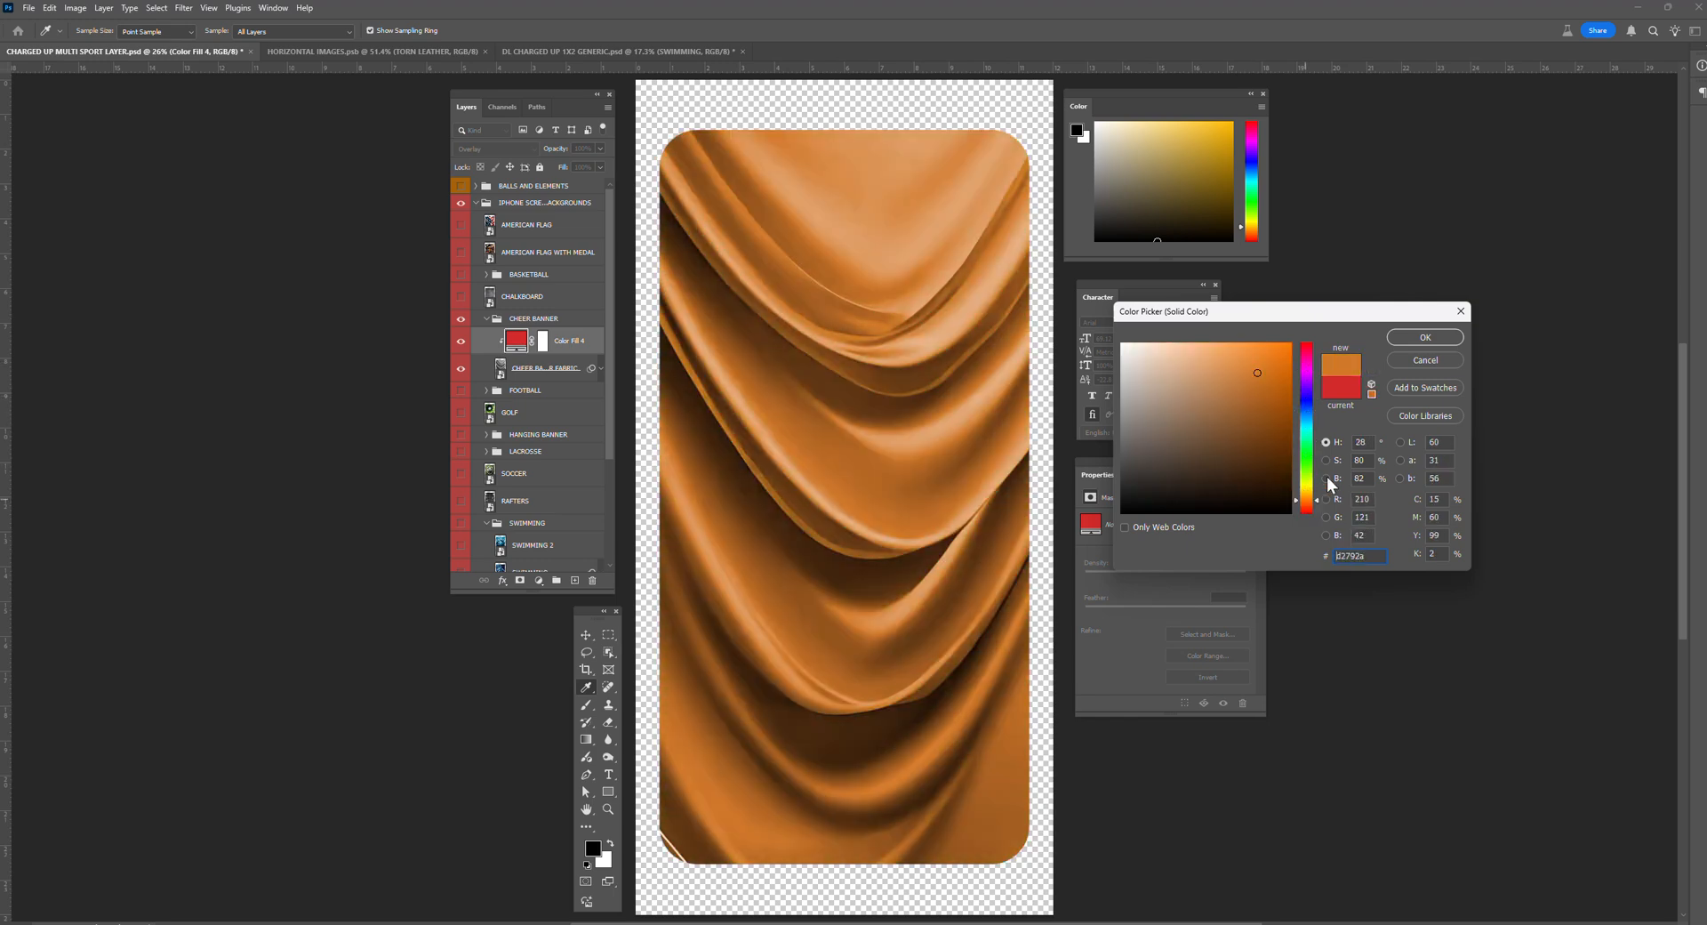
{"action": "left_click", "coordinate": [1426, 361]}
{"action": "left_click", "coordinate": [487, 320]}
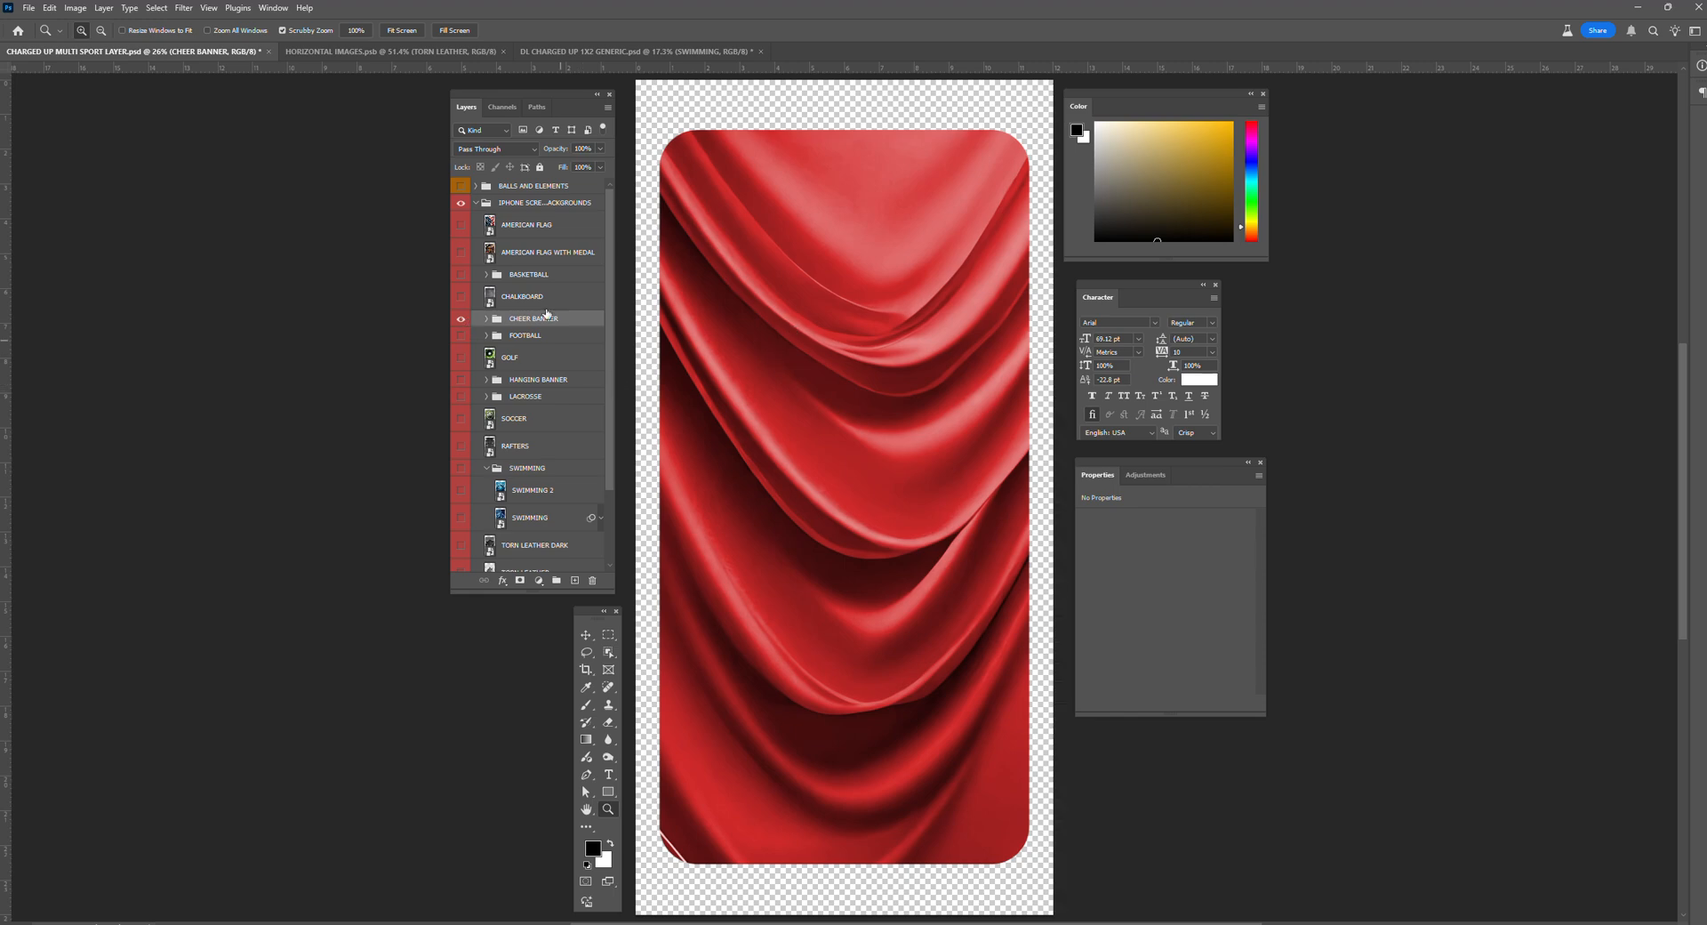
{"action": "left_click", "coordinate": [459, 321]}
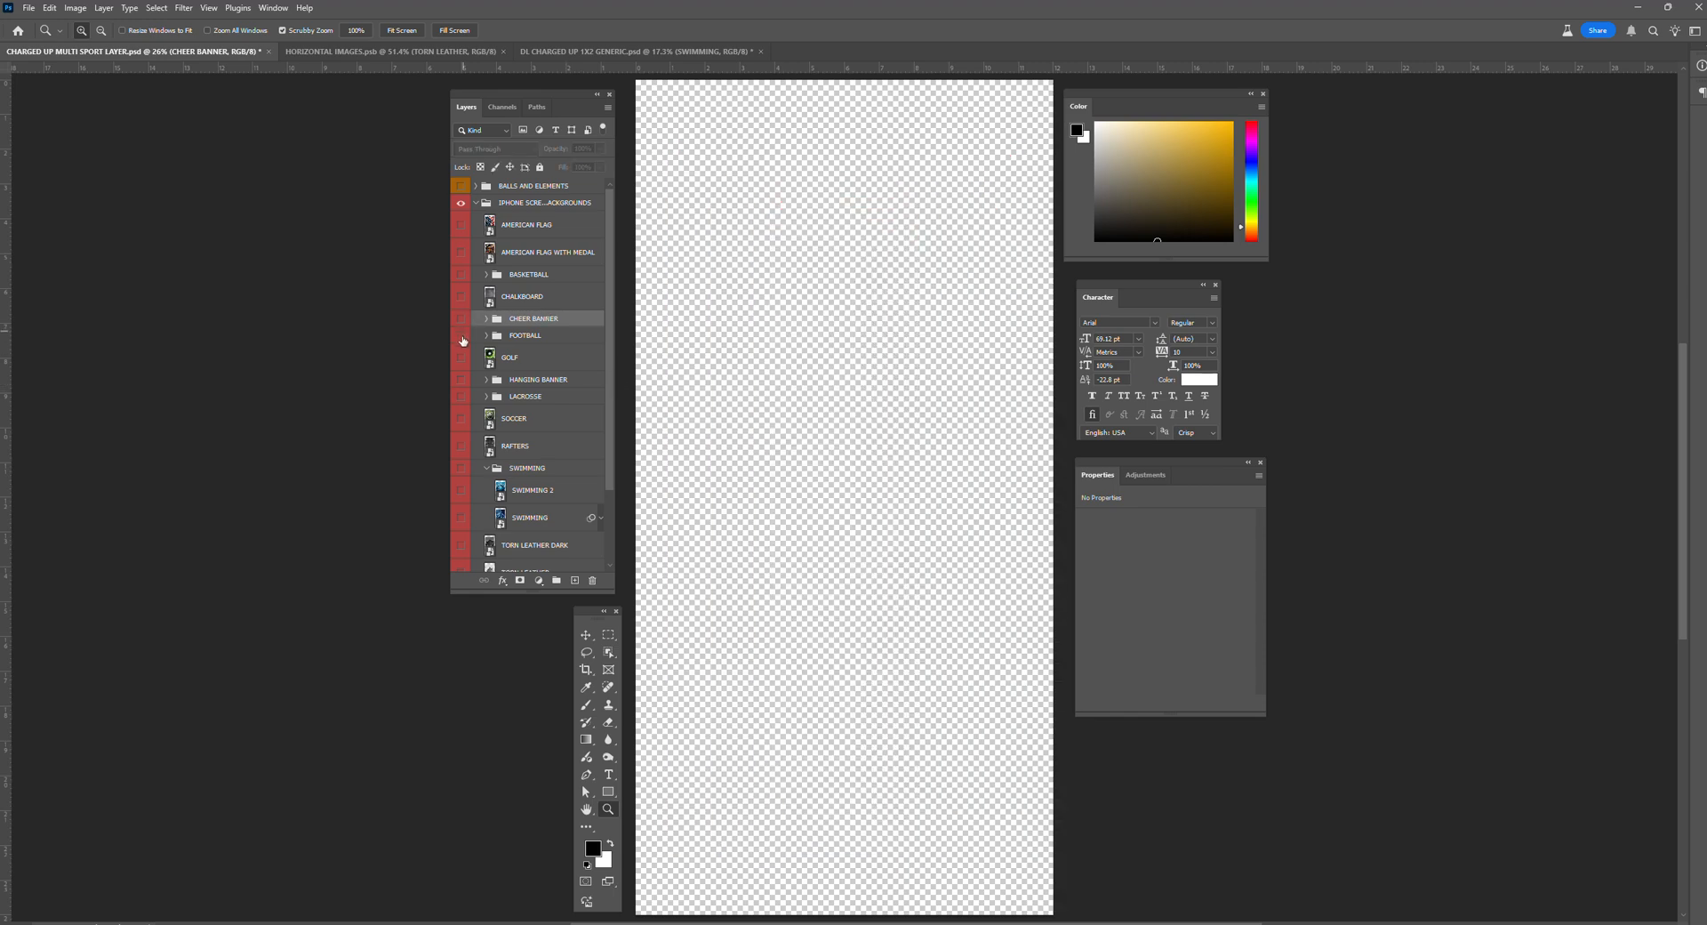
Step: Expand and show the Football group, and preview its Football 3, Football 2 and Football backgrounds one at a time
{"action": "left_click", "coordinate": [486, 335]}
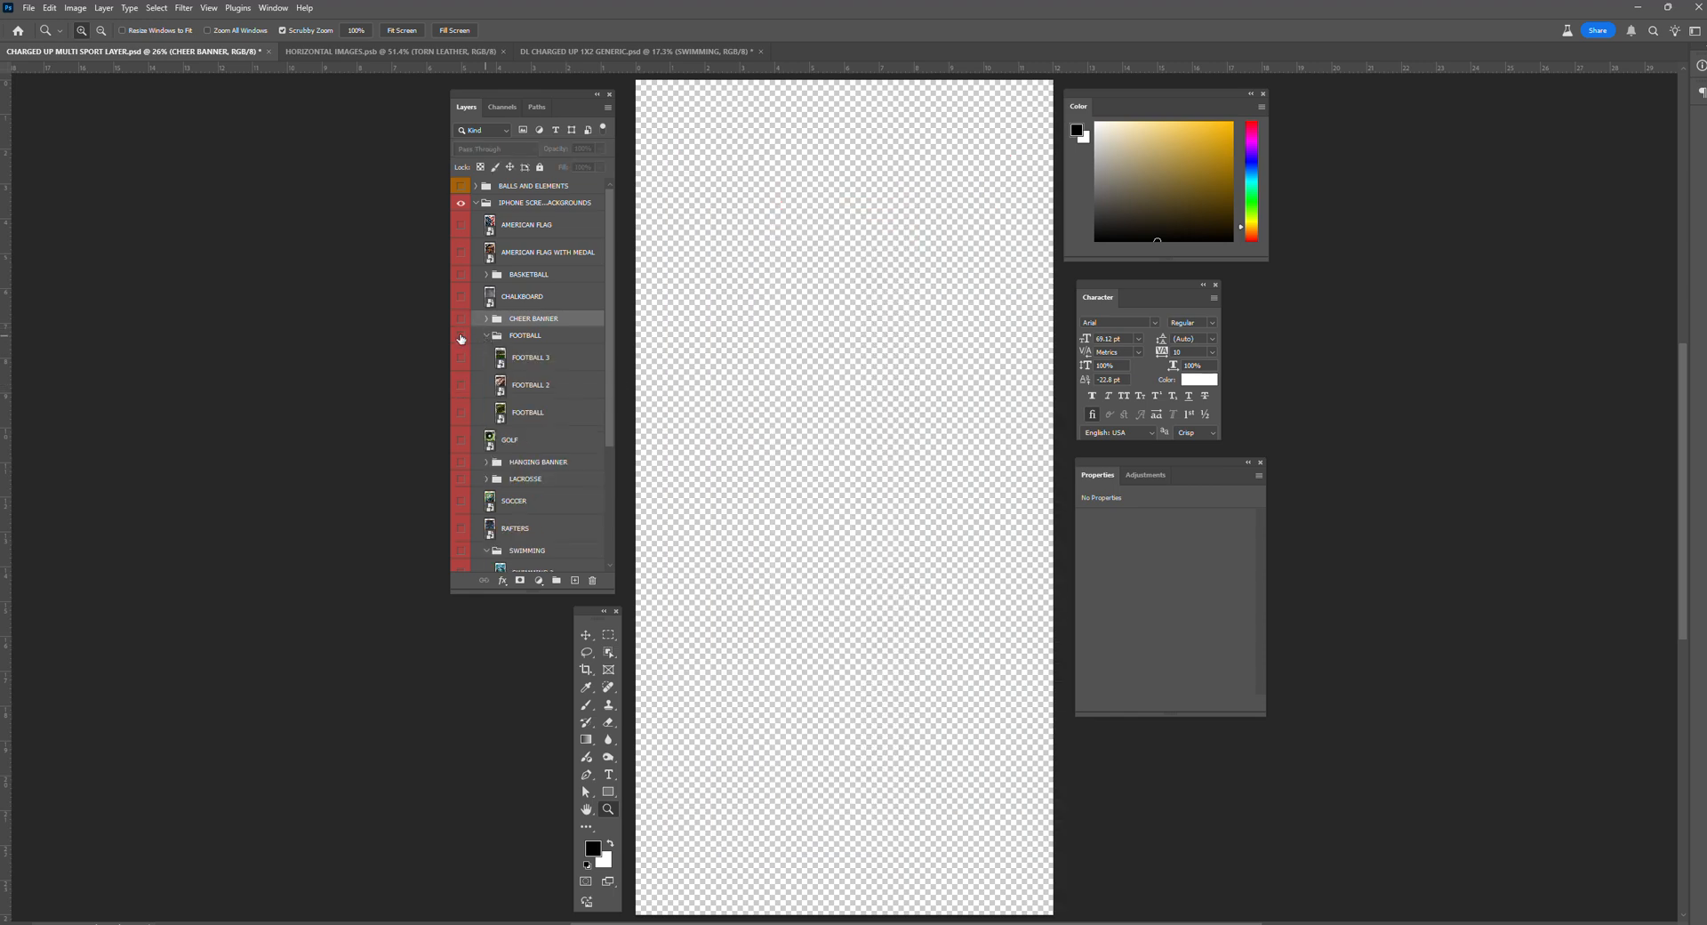
{"action": "left_click", "coordinate": [461, 336]}
{"action": "left_click", "coordinate": [461, 358]}
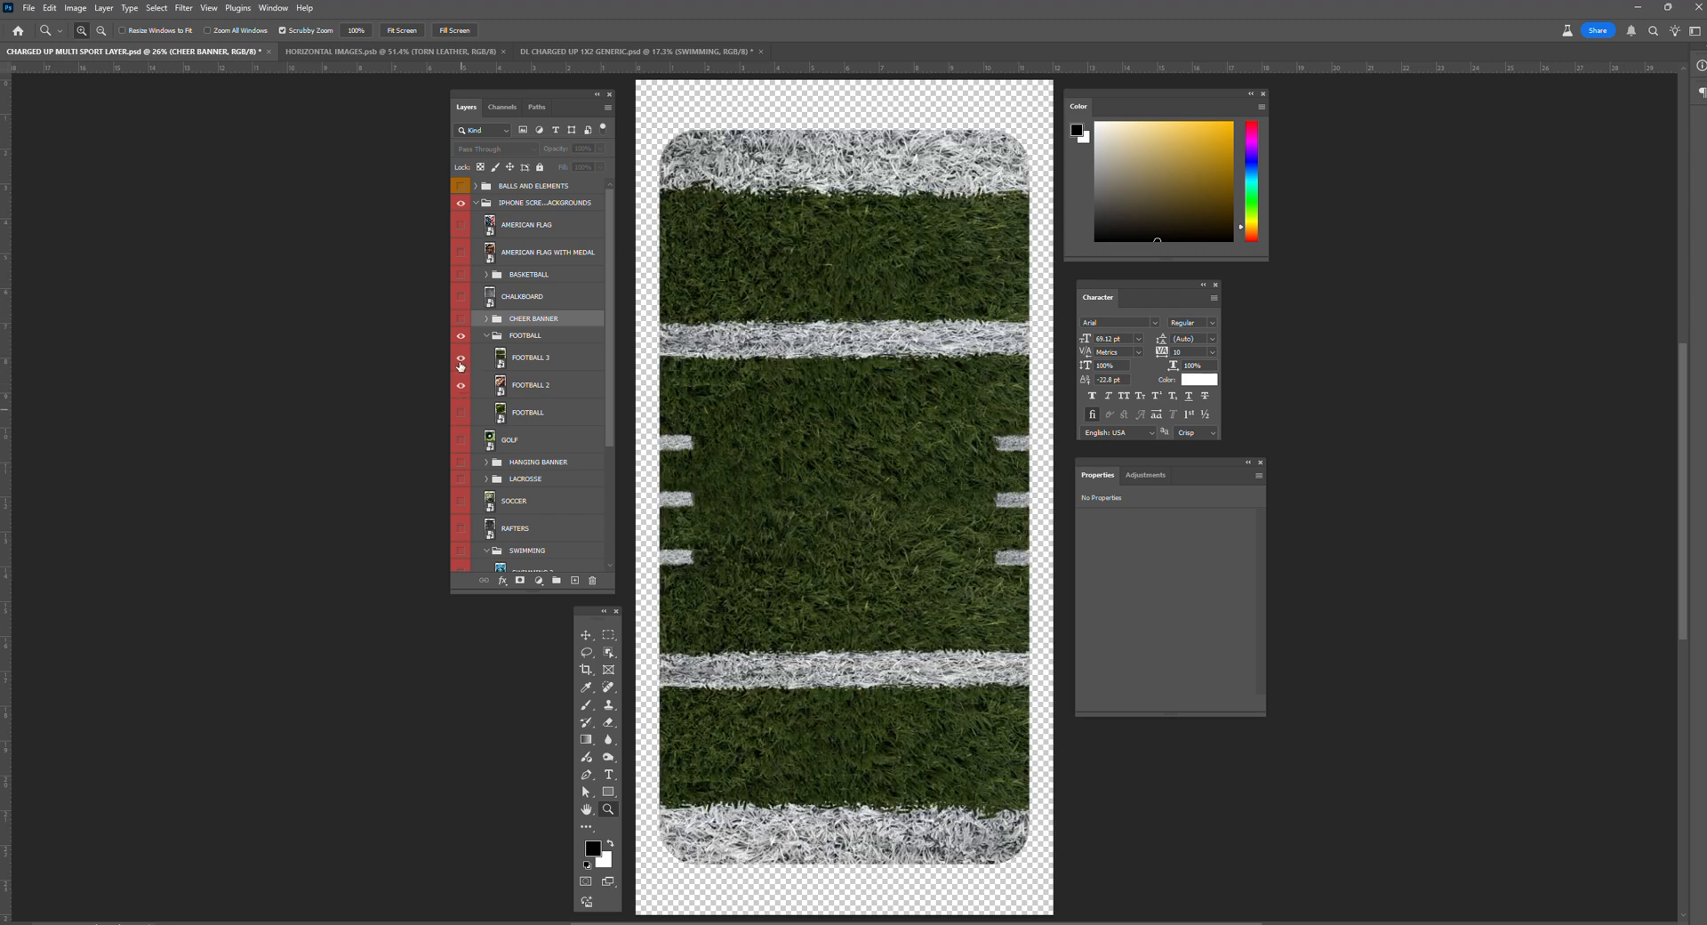
{"action": "left_click", "coordinate": [460, 357]}
{"action": "left_click", "coordinate": [461, 385]}
{"action": "left_click", "coordinate": [461, 413]}
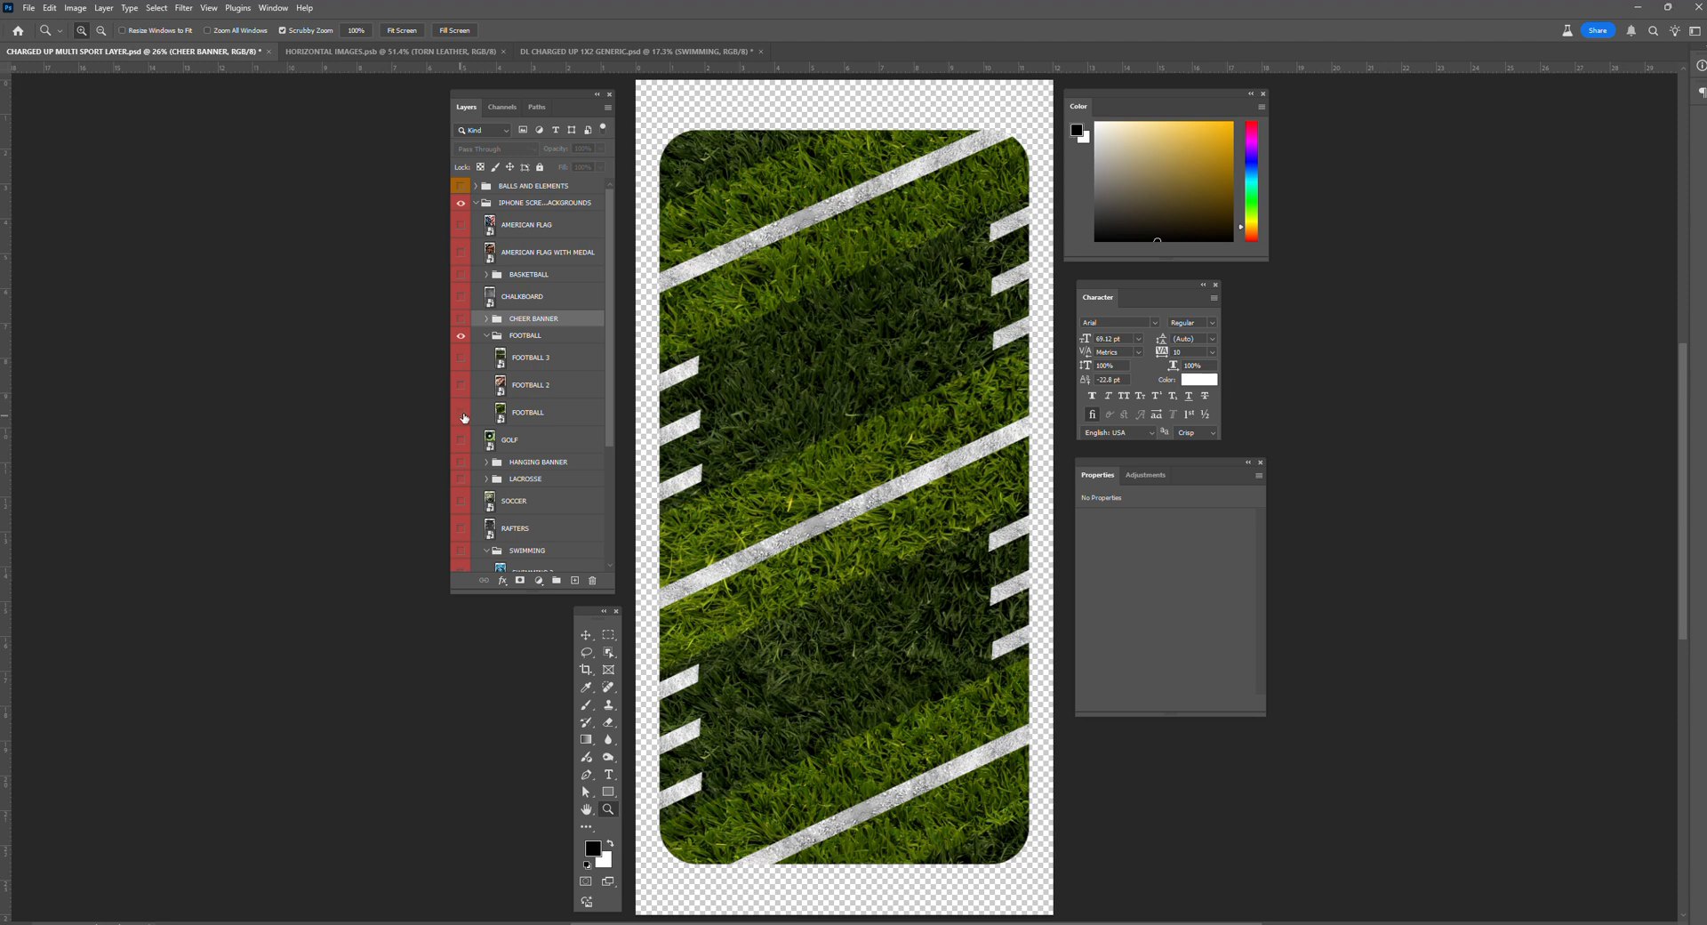
{"action": "left_click", "coordinate": [461, 413]}
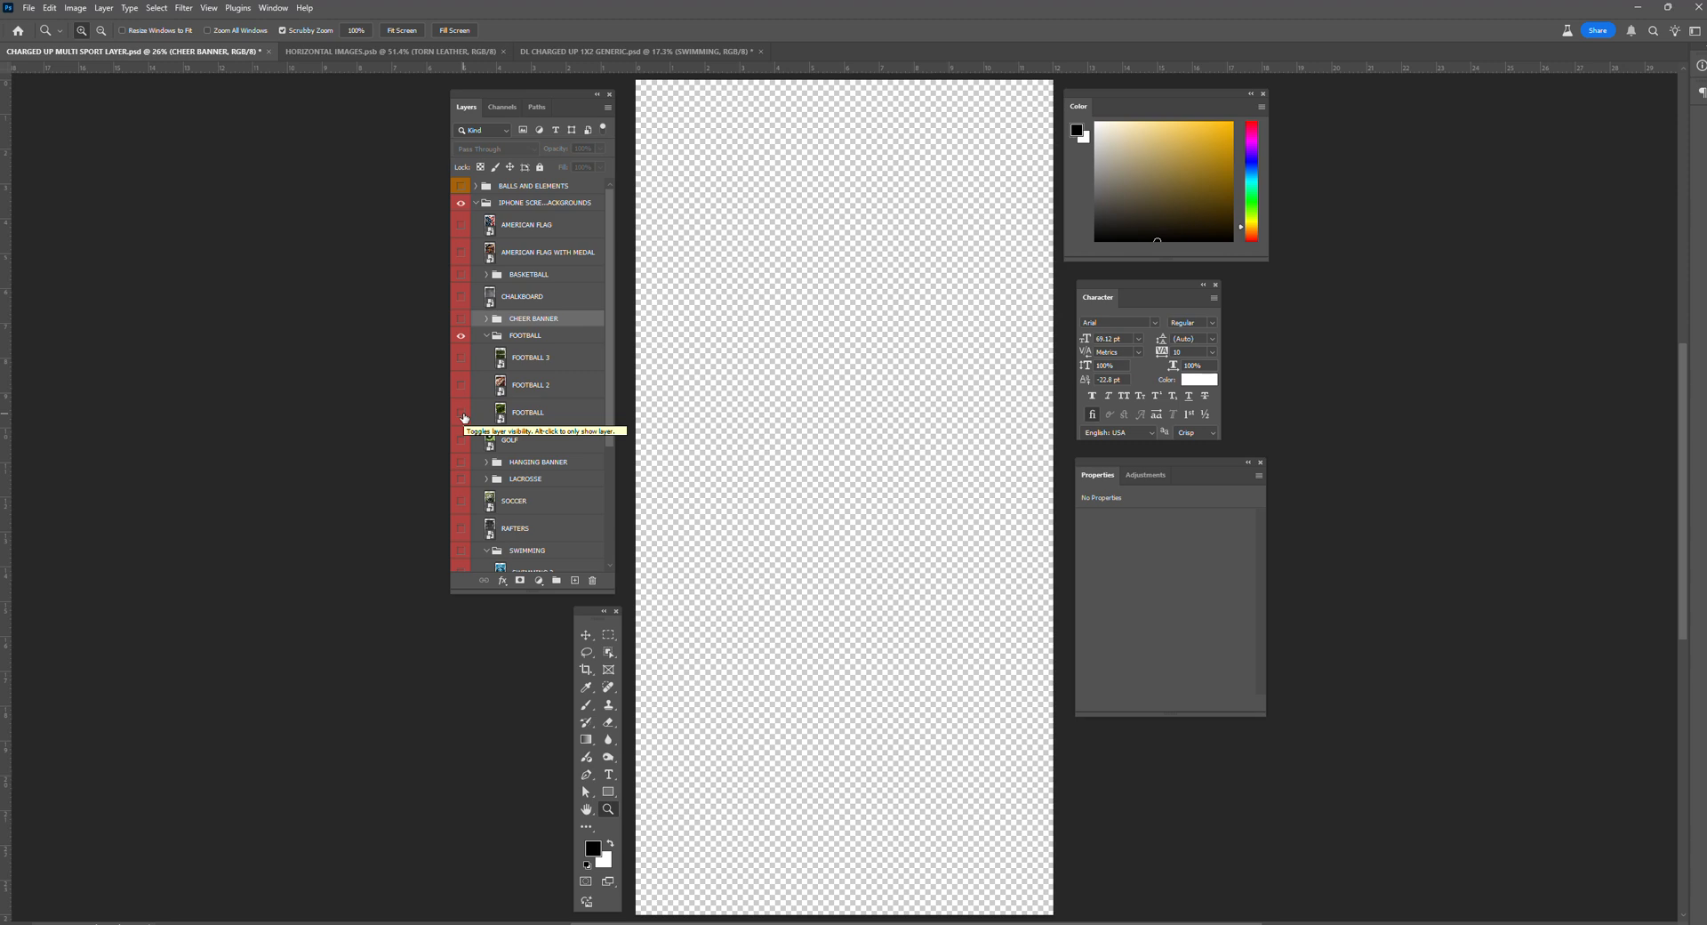
Step: Collapse and hide the Football group, and briefly preview the Golf background
{"action": "left_click", "coordinate": [487, 336]}
{"action": "left_click", "coordinate": [460, 336]}
{"action": "left_click", "coordinate": [460, 359]}
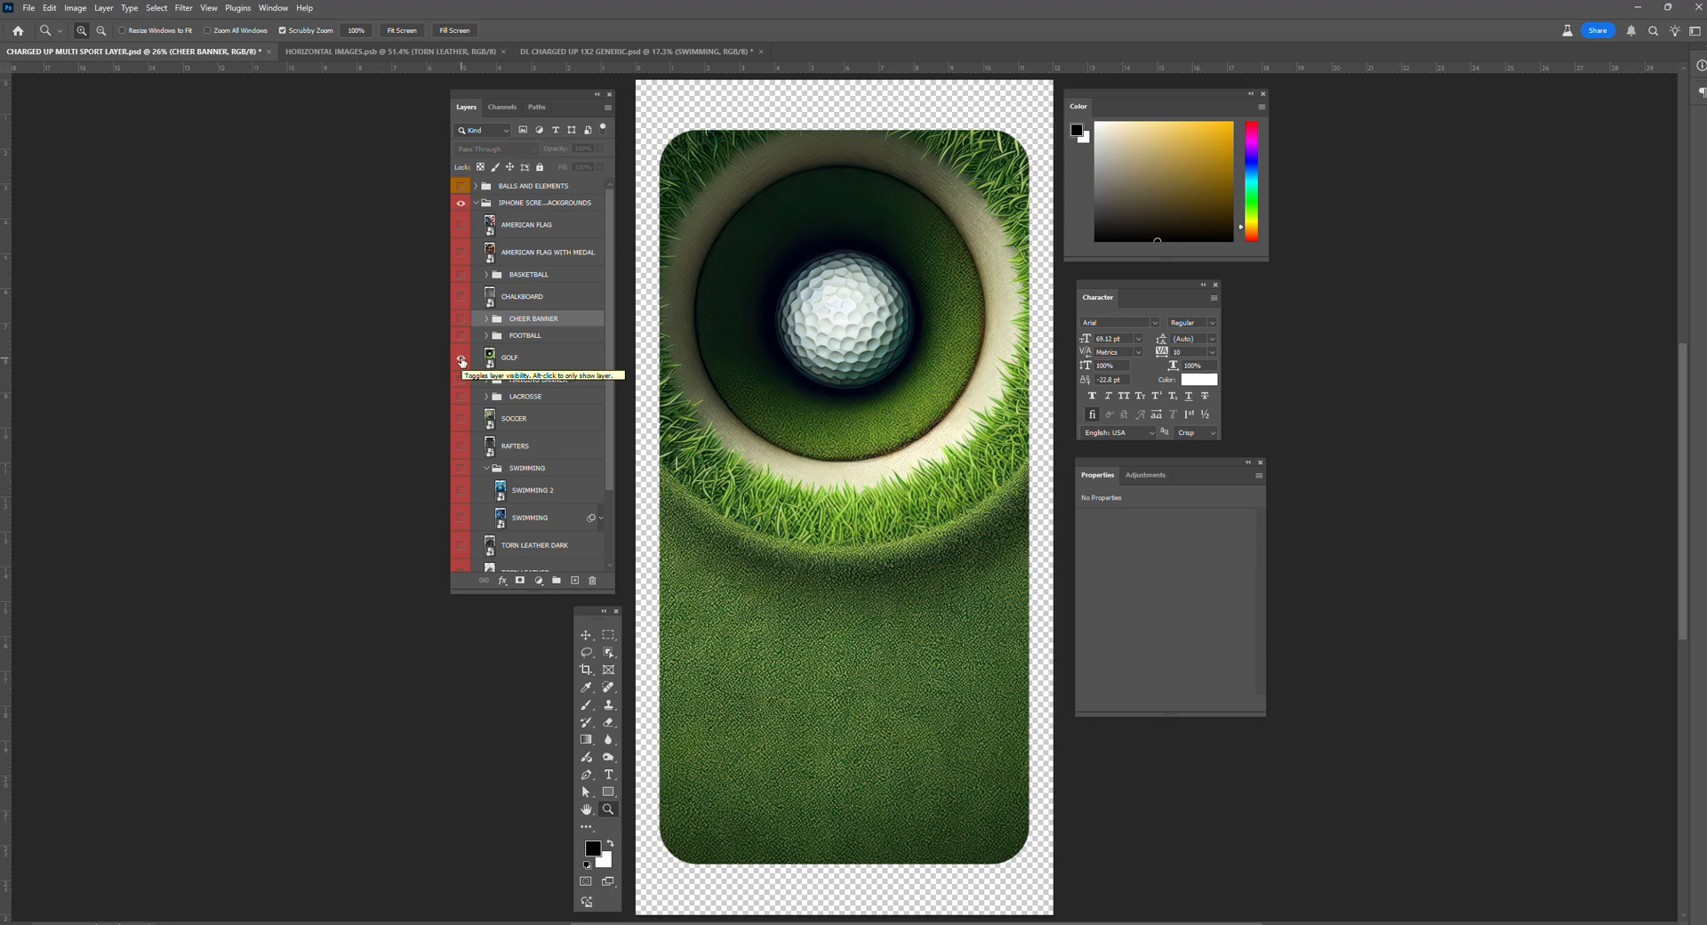
{"action": "left_click", "coordinate": [460, 358]}
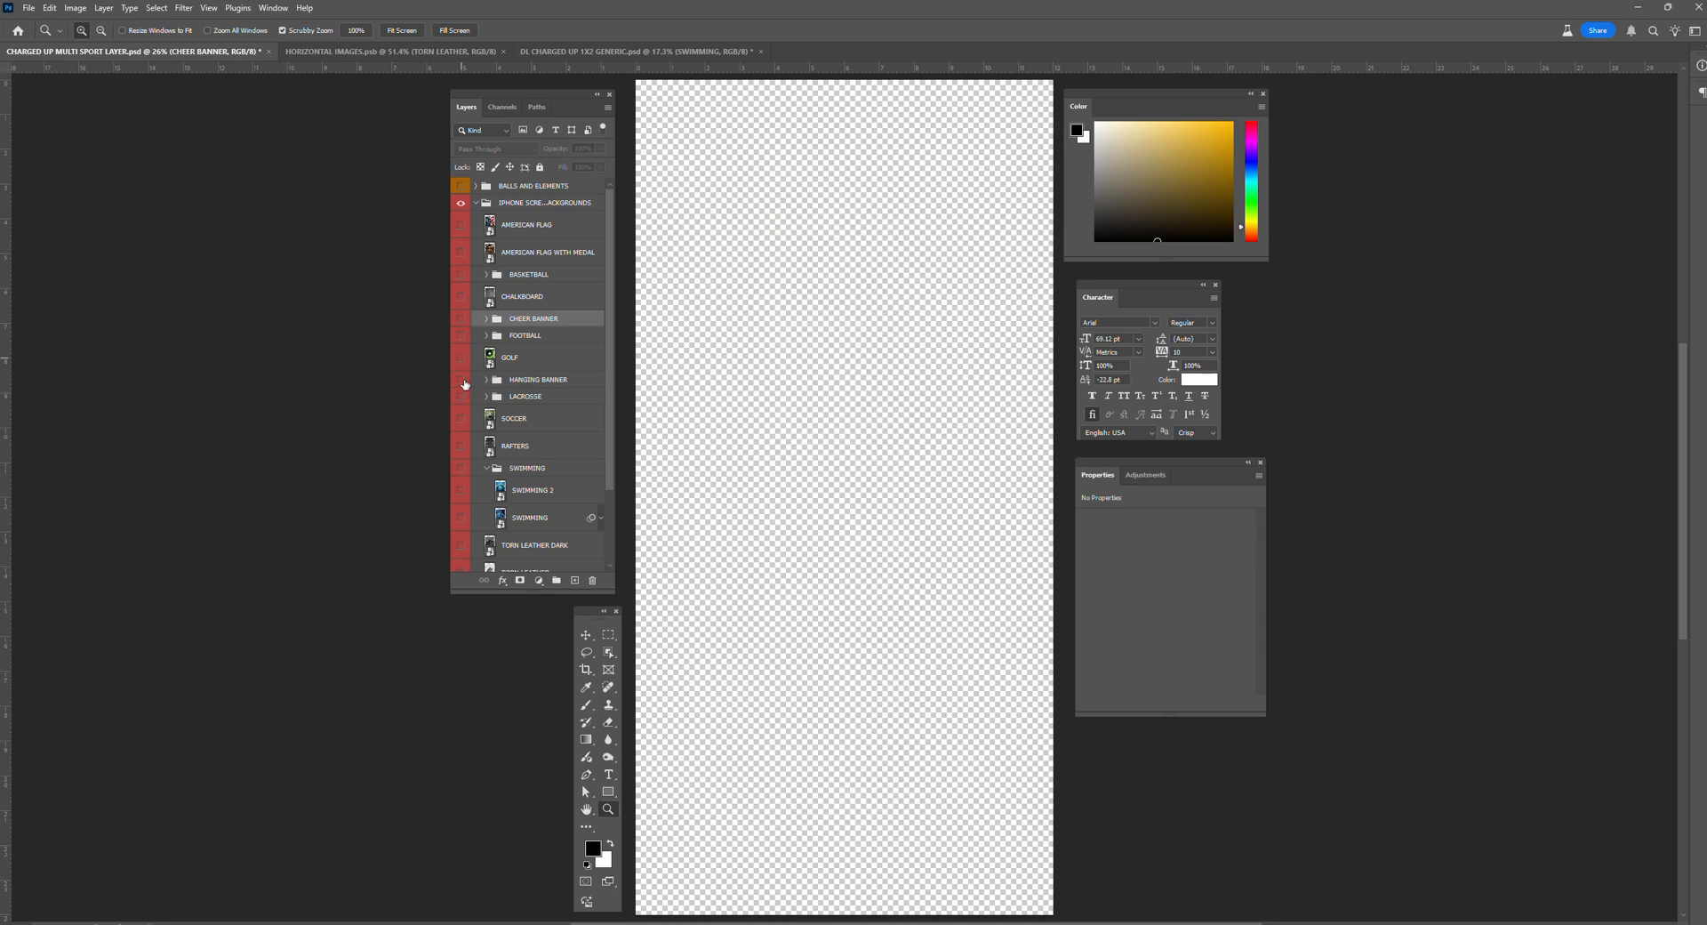
Step: Show and expand the Hanging Banner group, and compare the banner with Color Fill 5 and Color Fill 6 off and on
{"action": "left_click", "coordinate": [461, 380]}
{"action": "left_click", "coordinate": [487, 380]}
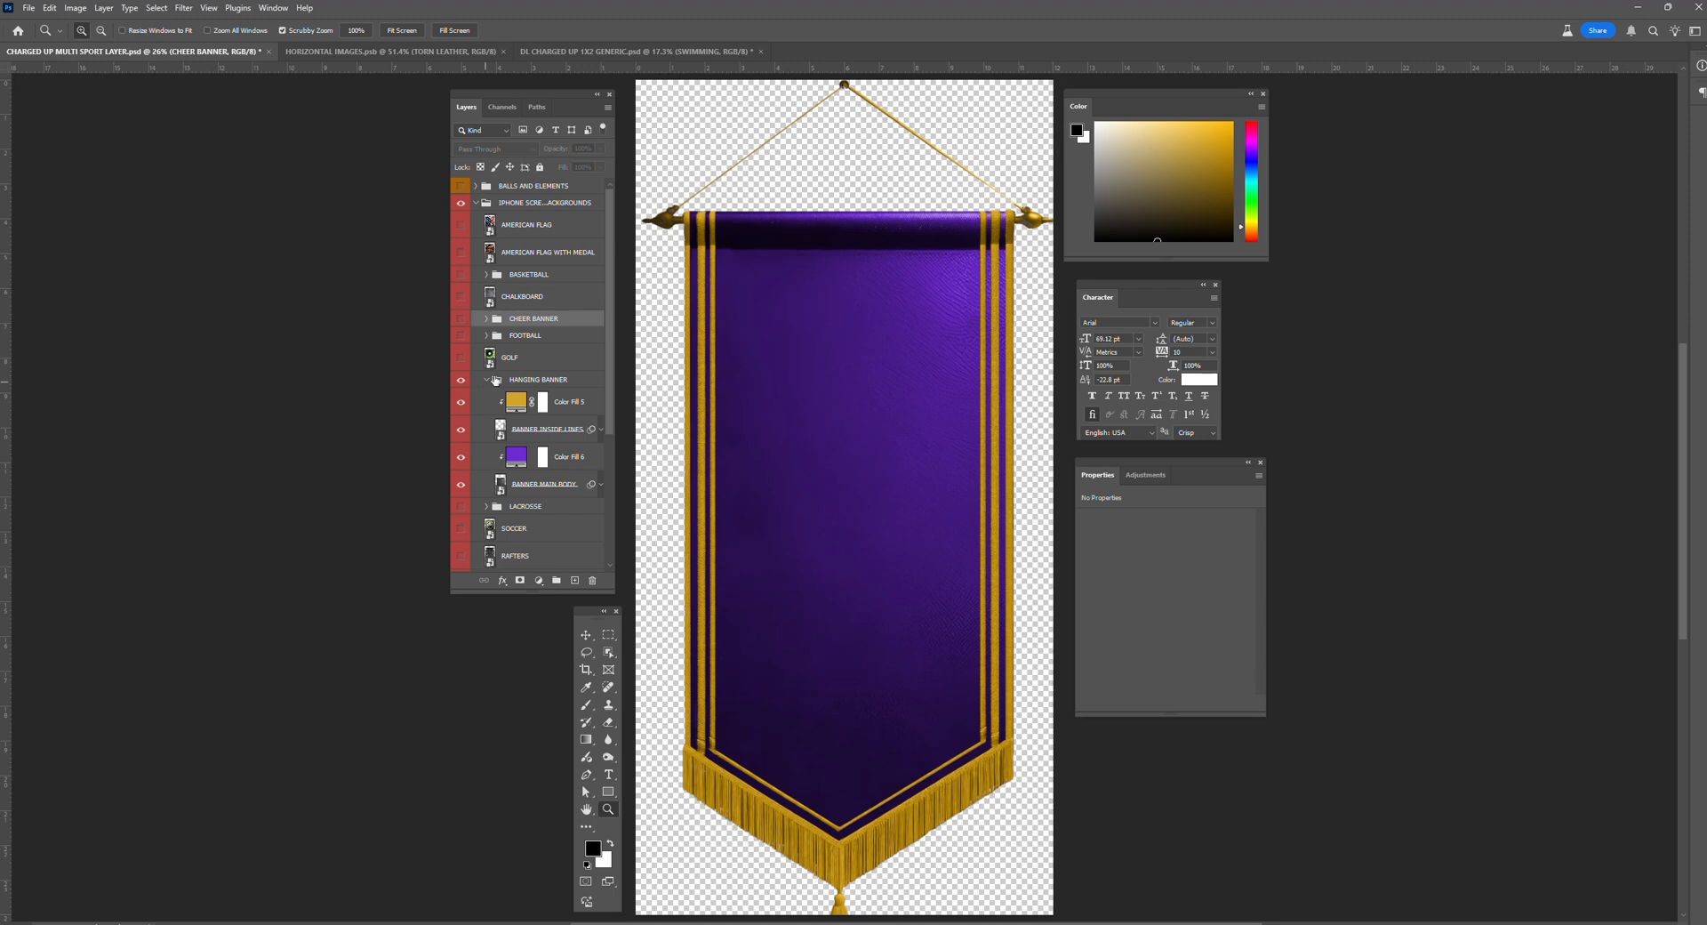
{"action": "left_click", "coordinate": [460, 402]}
{"action": "left_click", "coordinate": [461, 457]}
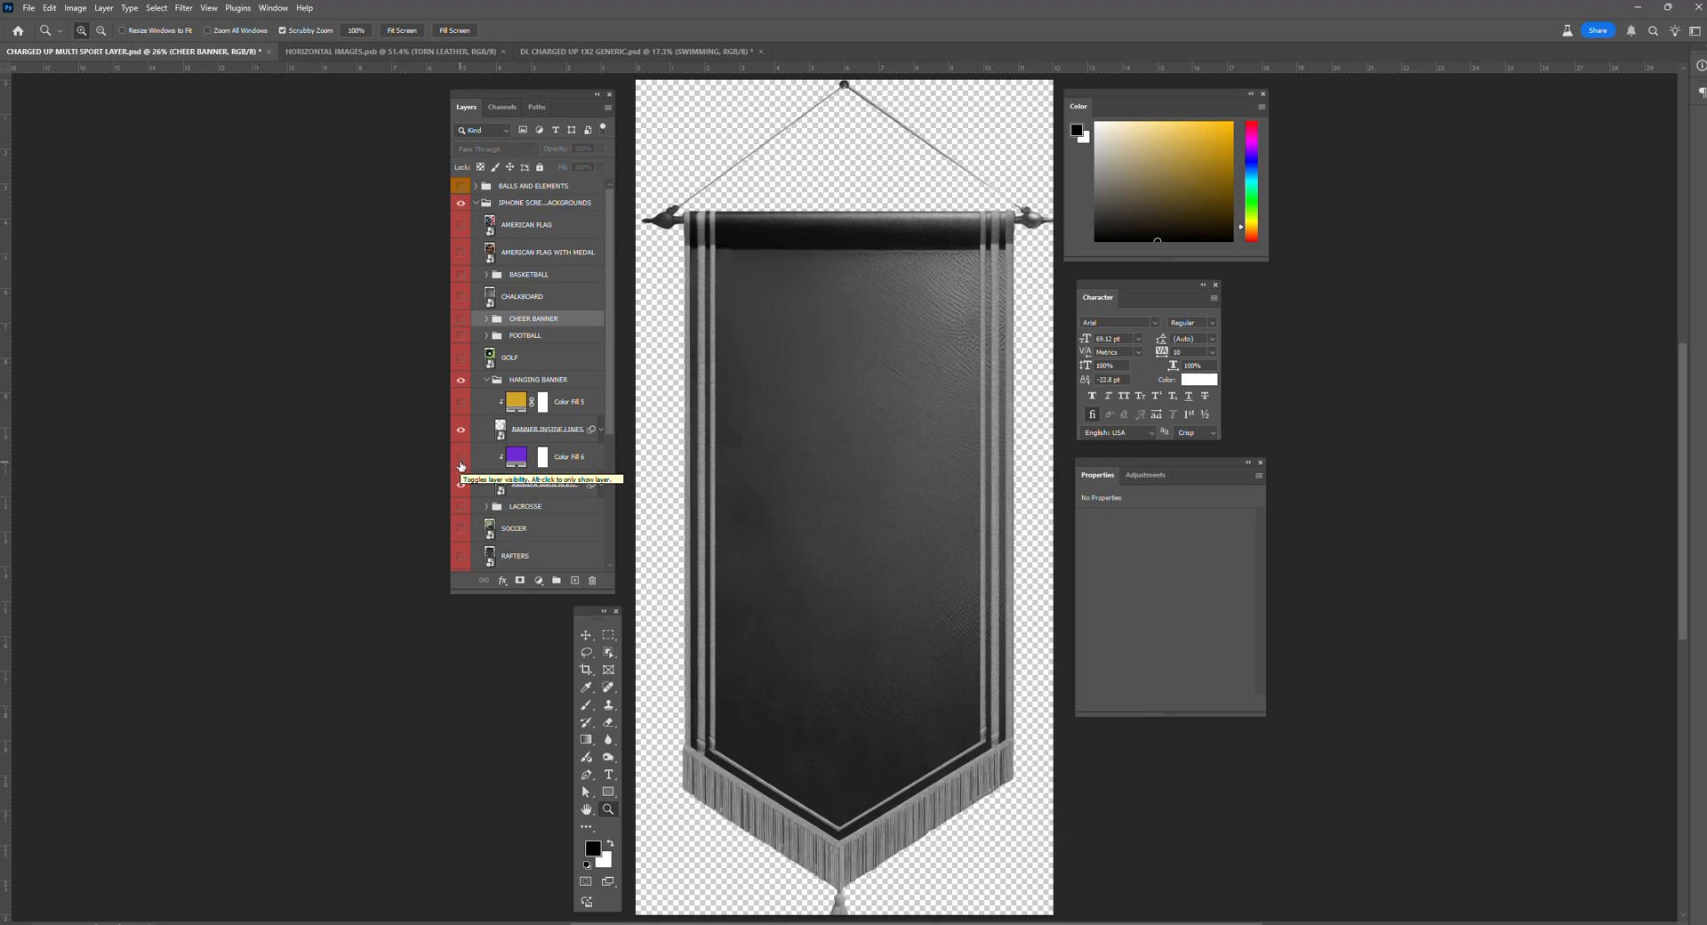
{"action": "left_click", "coordinate": [461, 401]}
{"action": "left_click", "coordinate": [461, 457]}
Step: Change the hue of the Hanging Banner's Color Fill 5 to red for the trim and fringe
{"action": "left_click", "coordinate": [517, 405]}
{"action": "double_click", "coordinate": [517, 405]}
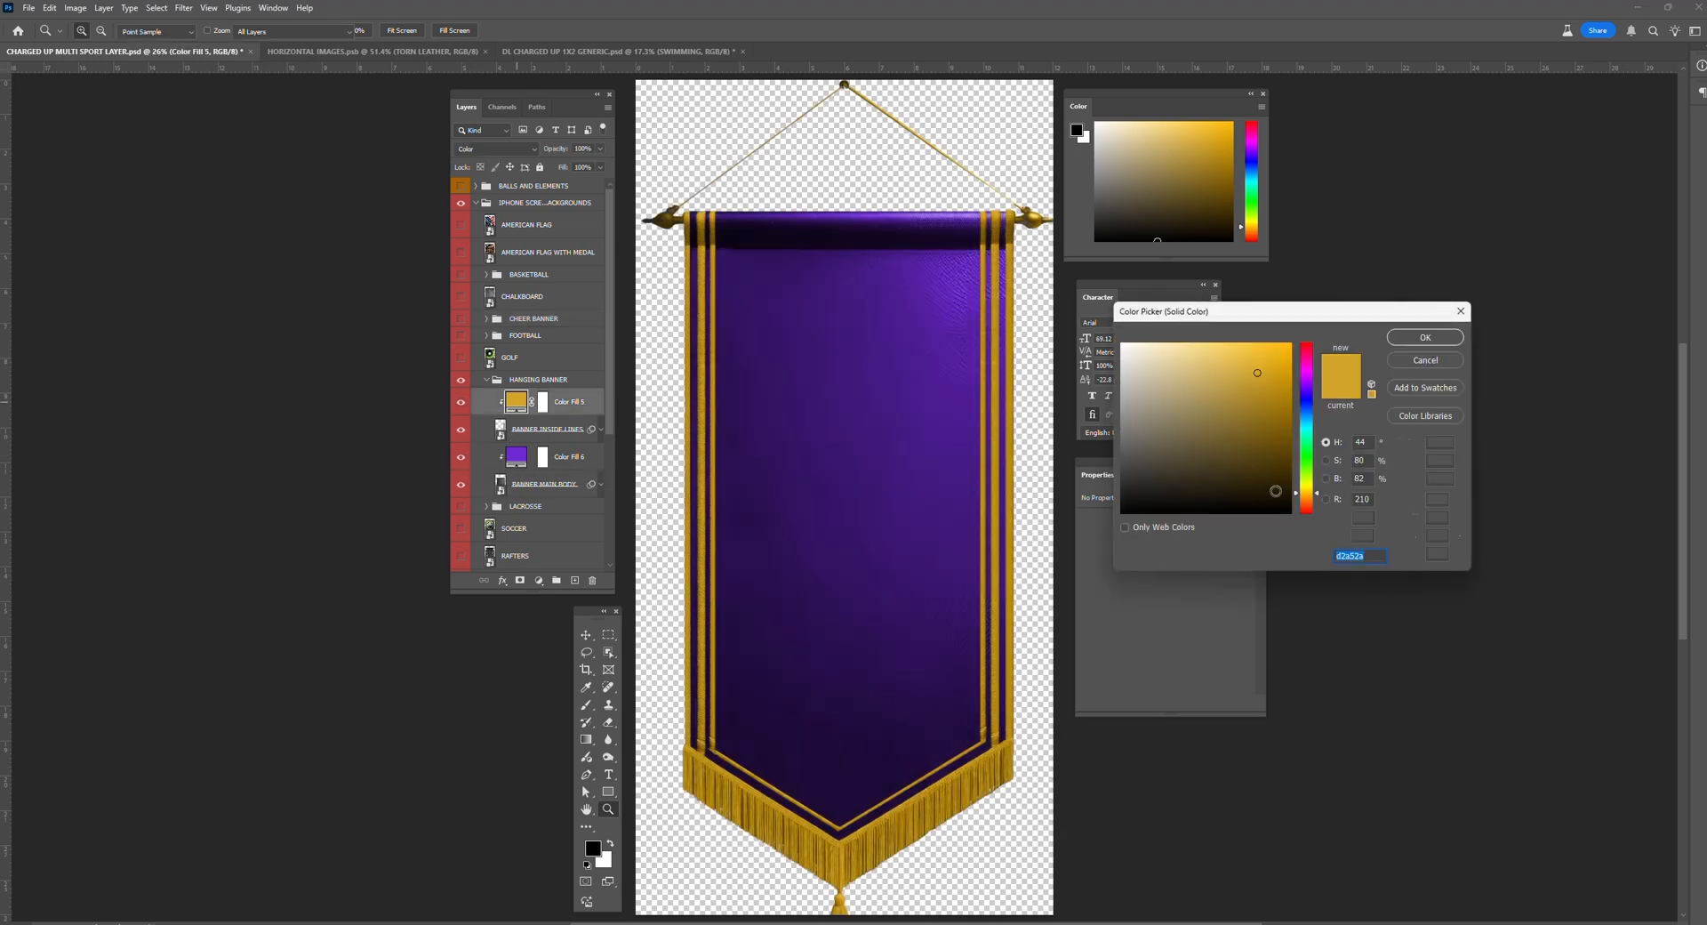
{"action": "left_click", "coordinate": [1307, 338]}
{"action": "left_click", "coordinate": [1458, 337]}
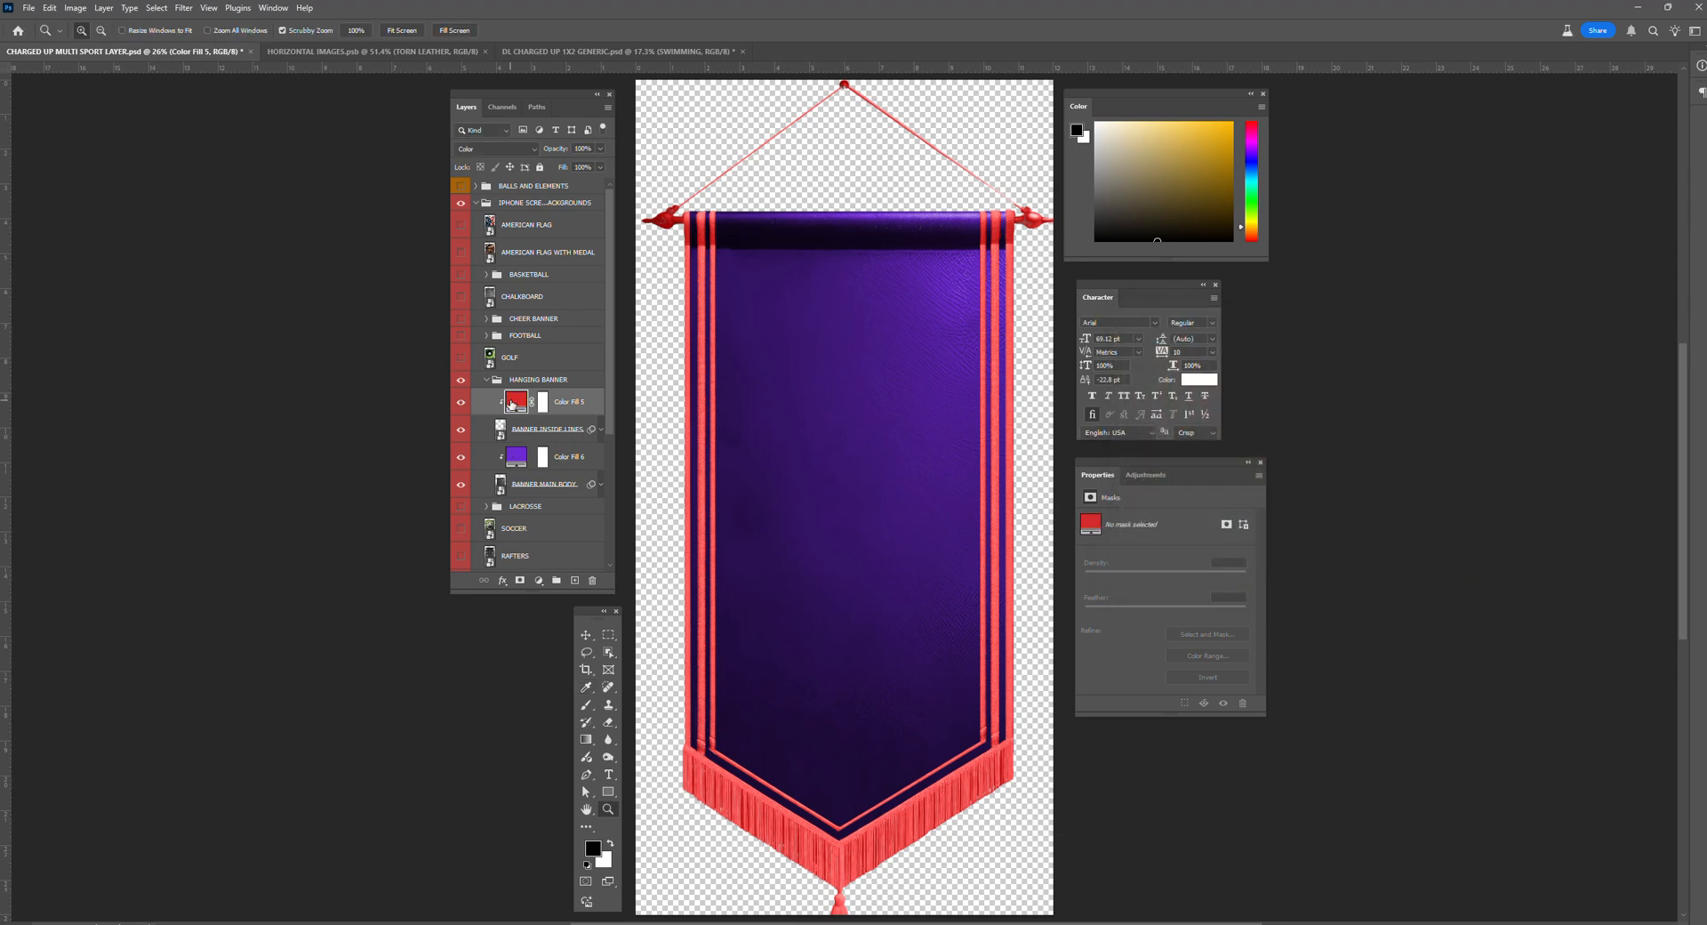
Step: Darken the Hanging Banner's Color Fill 5 to a deep red with 92% saturation and 64% brightness
{"action": "double_click", "coordinate": [515, 402]}
{"action": "left_click", "coordinate": [1294, 371]}
{"action": "left_click_drag", "start_coordinate": [1297, 350], "coordinate": [1299, 344]}
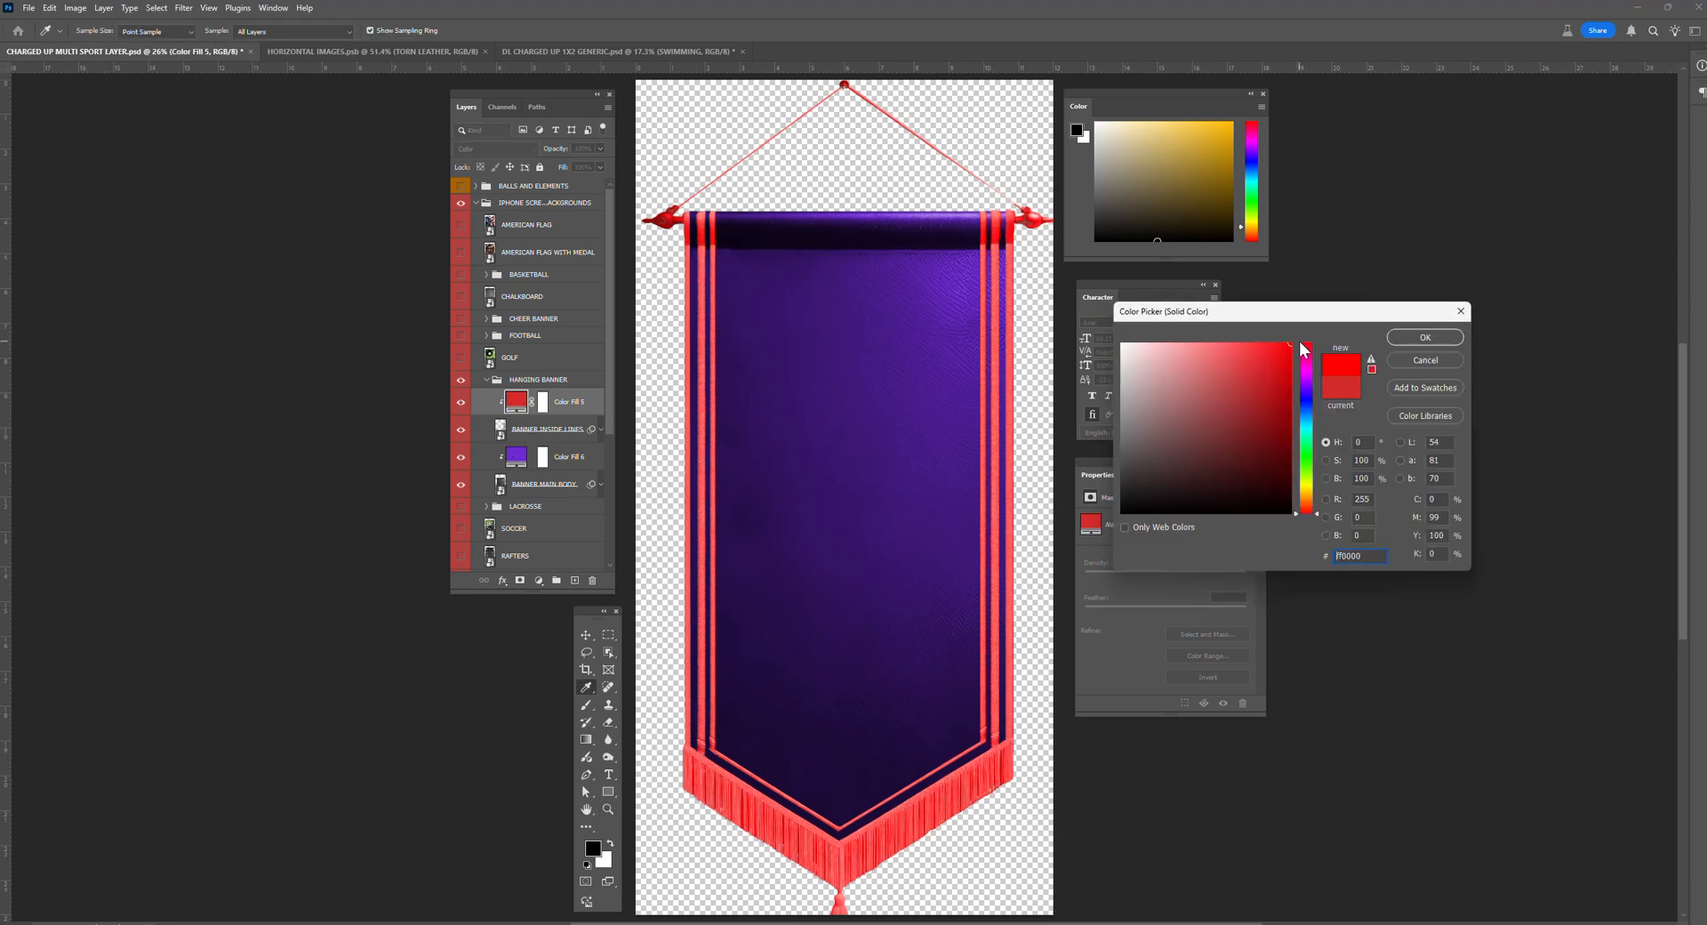
{"action": "left_click", "coordinate": [1273, 344]}
{"action": "mouse_move", "coordinate": [1277, 425]}
{"action": "left_mouse_down"}
{"action": "mouse_move", "coordinate": [1225, 470]}
{"action": "mouse_move", "coordinate": [1231, 398]}
{"action": "mouse_move", "coordinate": [1282, 343]}
{"action": "mouse_move", "coordinate": [1307, 344]}
{"action": "left_mouse_up"}
{"action": "left_click_drag", "start_coordinate": [1225, 425], "coordinate": [1264, 434]}
{"action": "left_click", "coordinate": [1278, 405]}
{"action": "left_click", "coordinate": [1422, 338]}
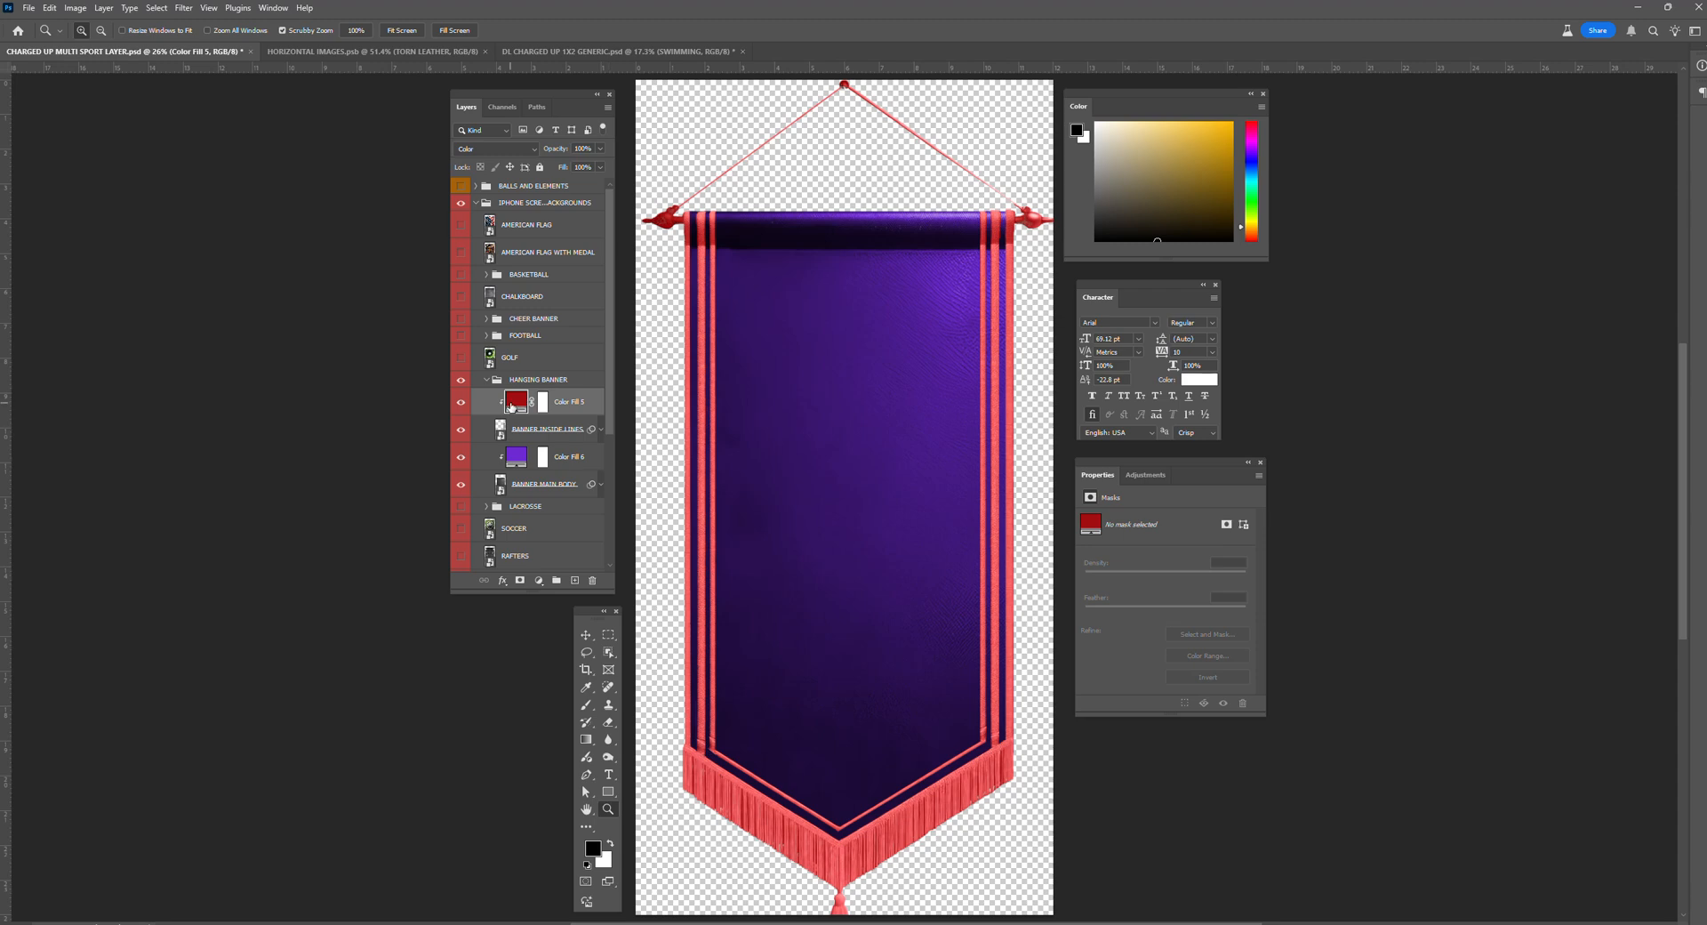
Step: Recolor the Hanging Banner's trim and fringe by setting Color Fill 5 to orange-brown #a25a0d
{"action": "double_click", "coordinate": [521, 402]}
{"action": "left_click", "coordinate": [1309, 488]}
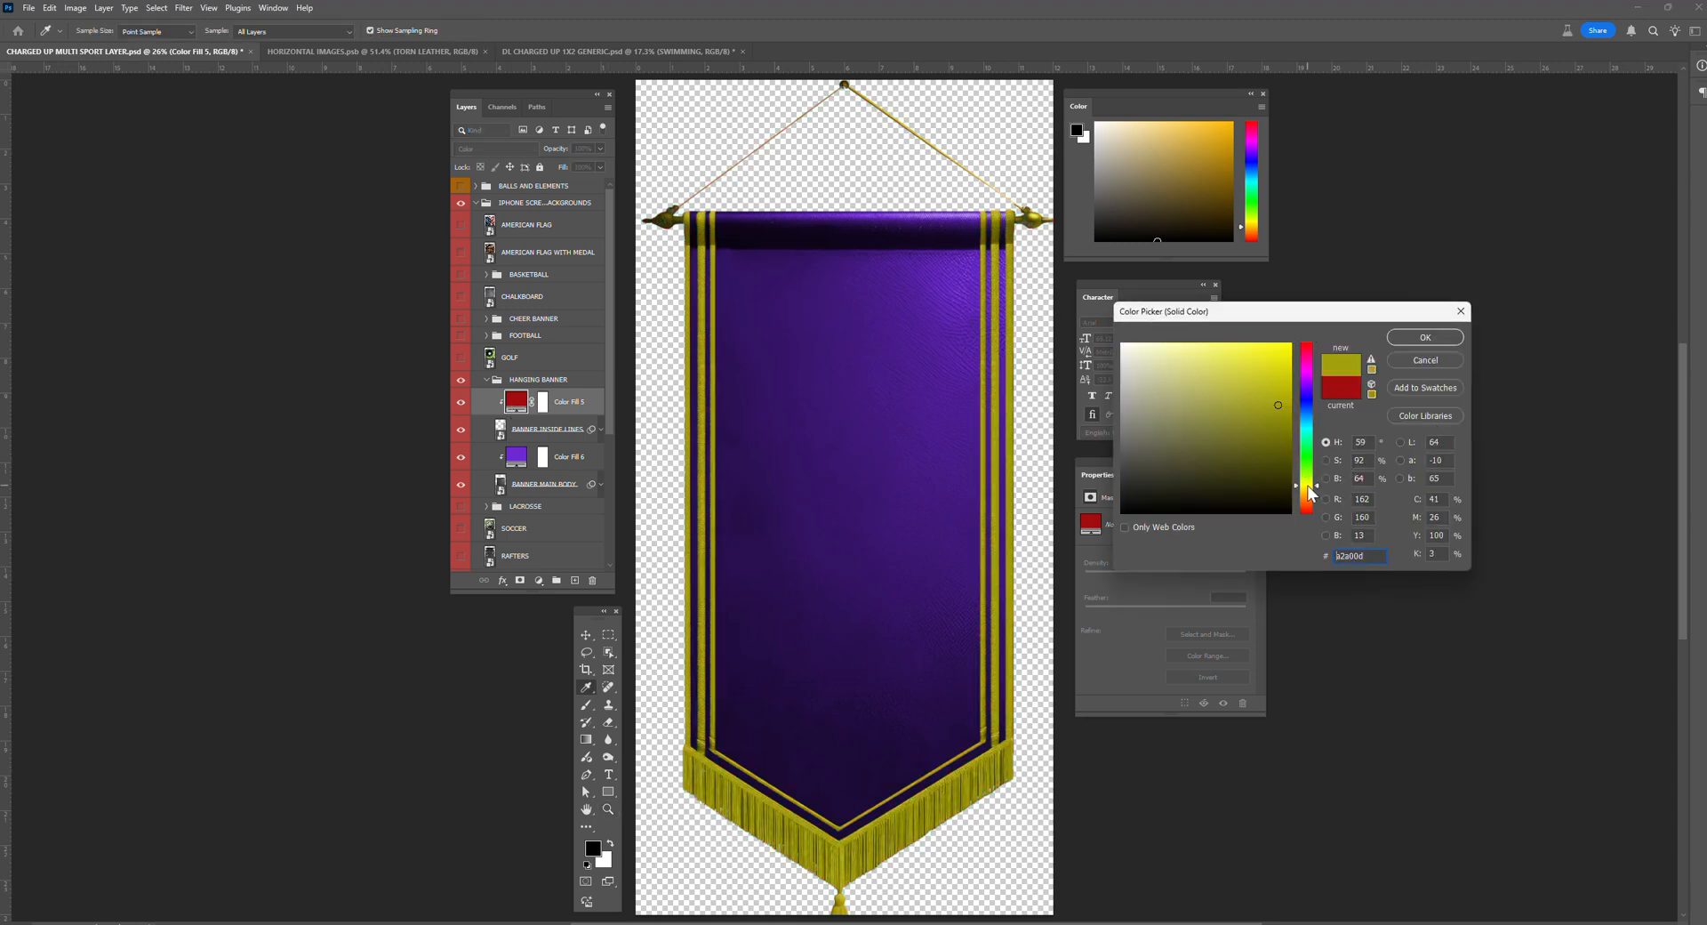
{"action": "left_click", "coordinate": [1307, 498]}
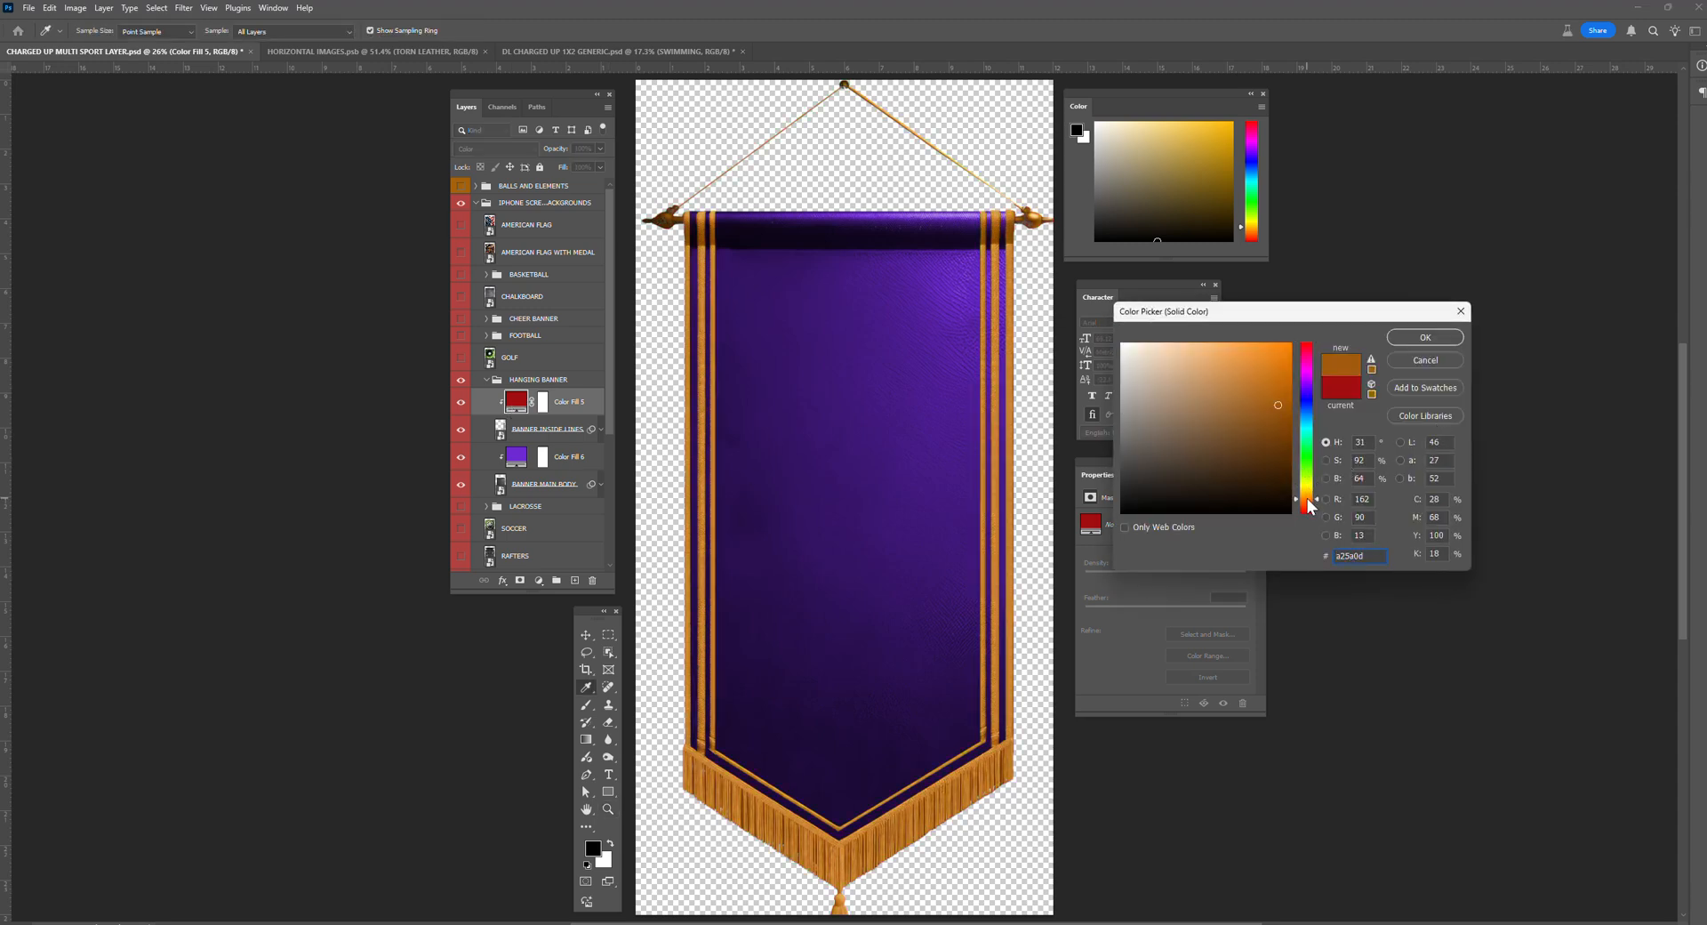
{"action": "left_click", "coordinate": [1423, 338]}
{"action": "key", "text": "z"}
Step: Recolor the Hanging Banner's main body by setting Color Fill 6 to red #d22a32
{"action": "double_click", "coordinate": [514, 456]}
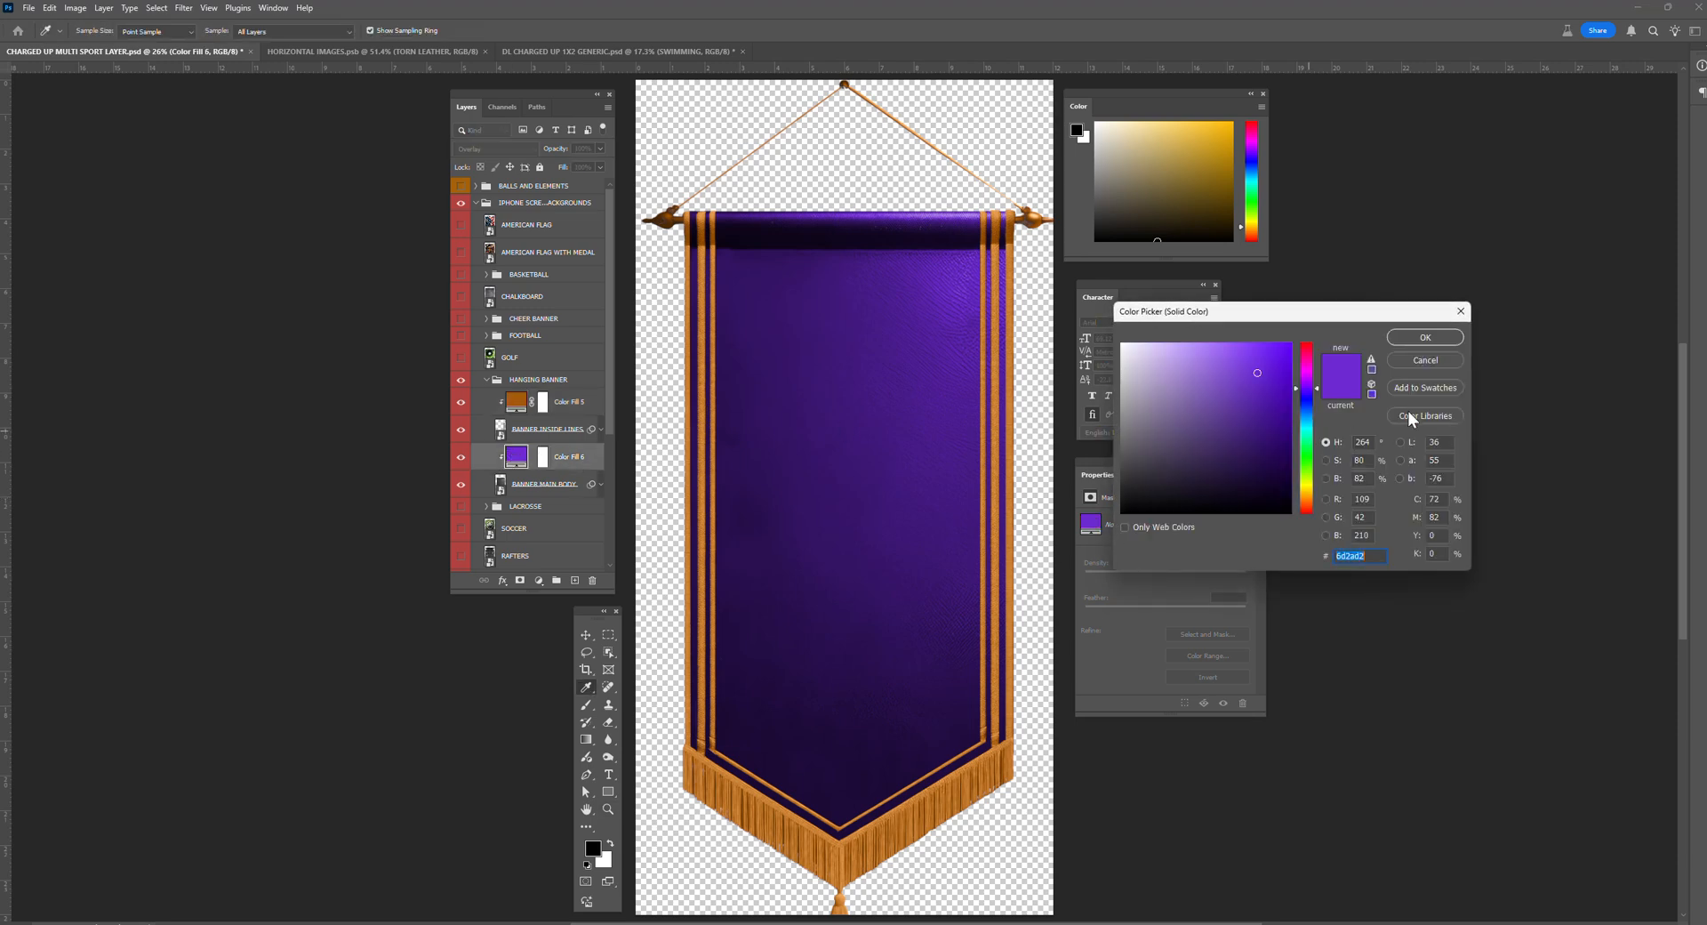
{"action": "left_click", "coordinate": [1307, 371]}
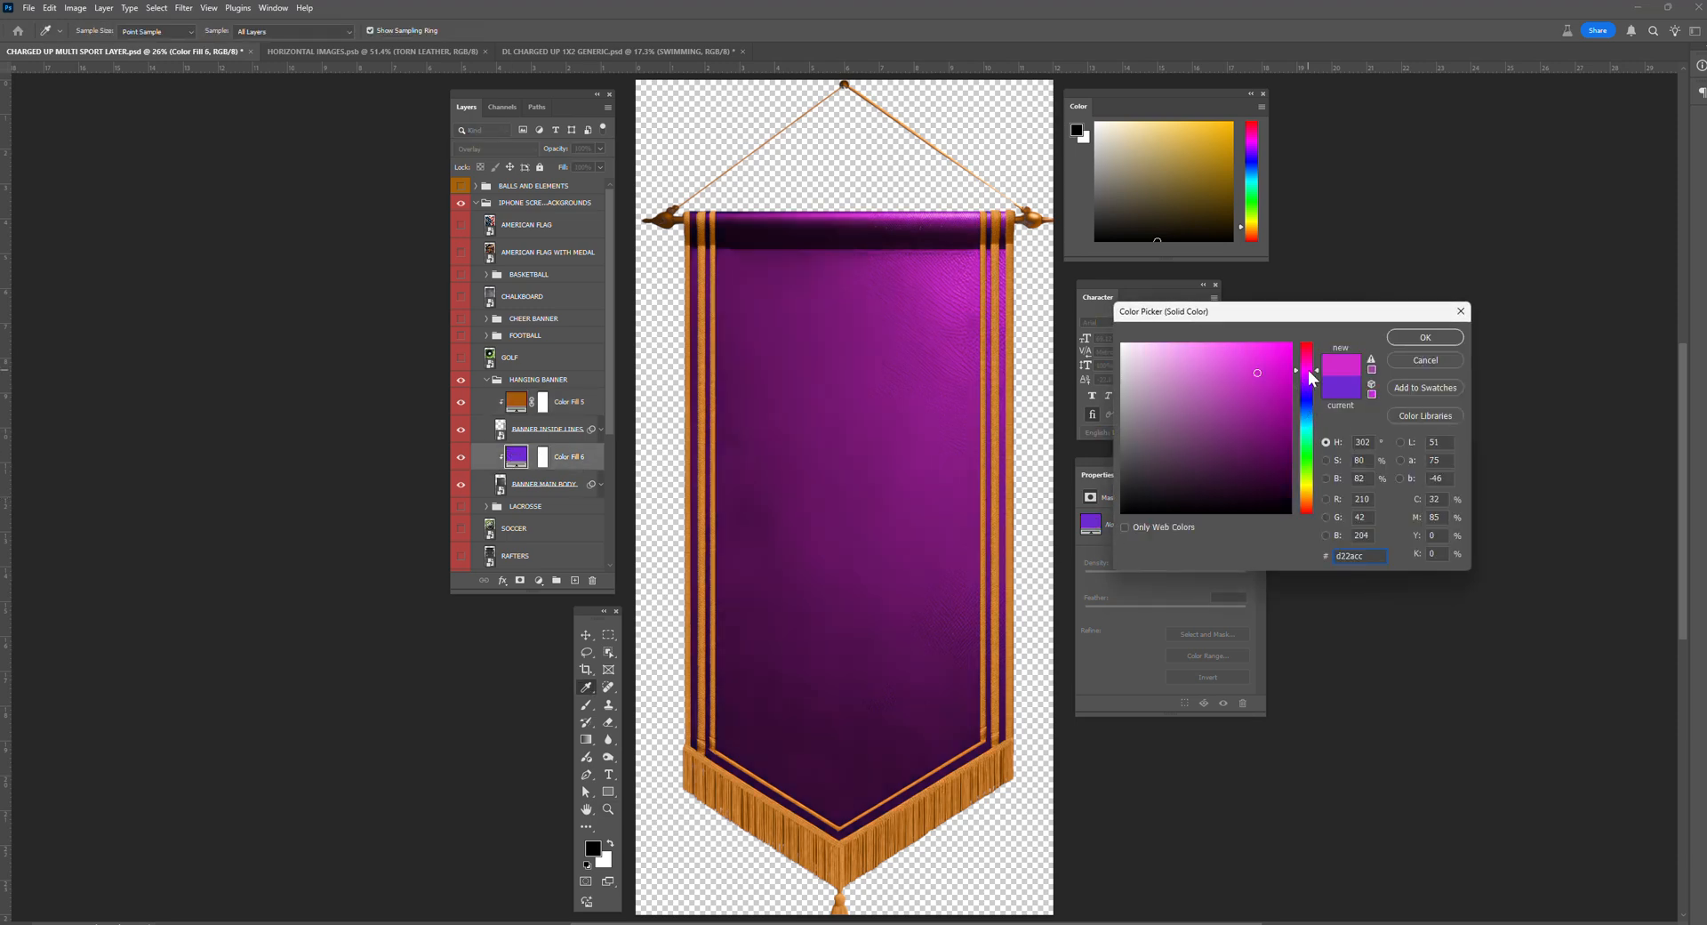
{"action": "left_click", "coordinate": [1311, 354]}
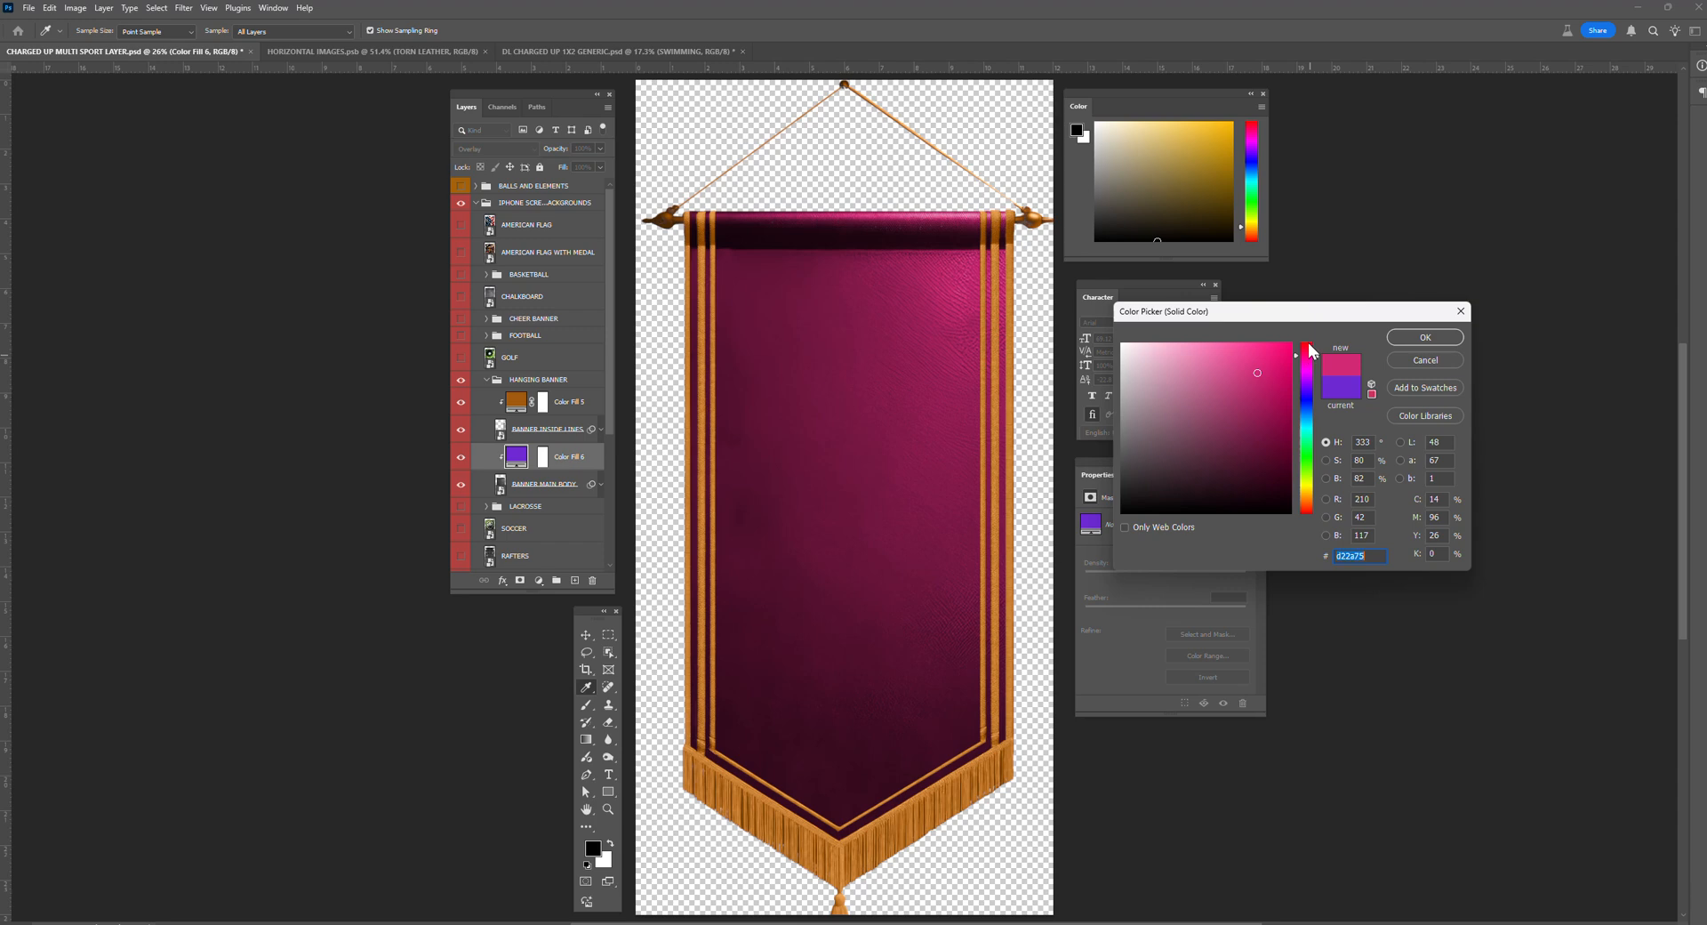
{"action": "left_click", "coordinate": [1308, 343]}
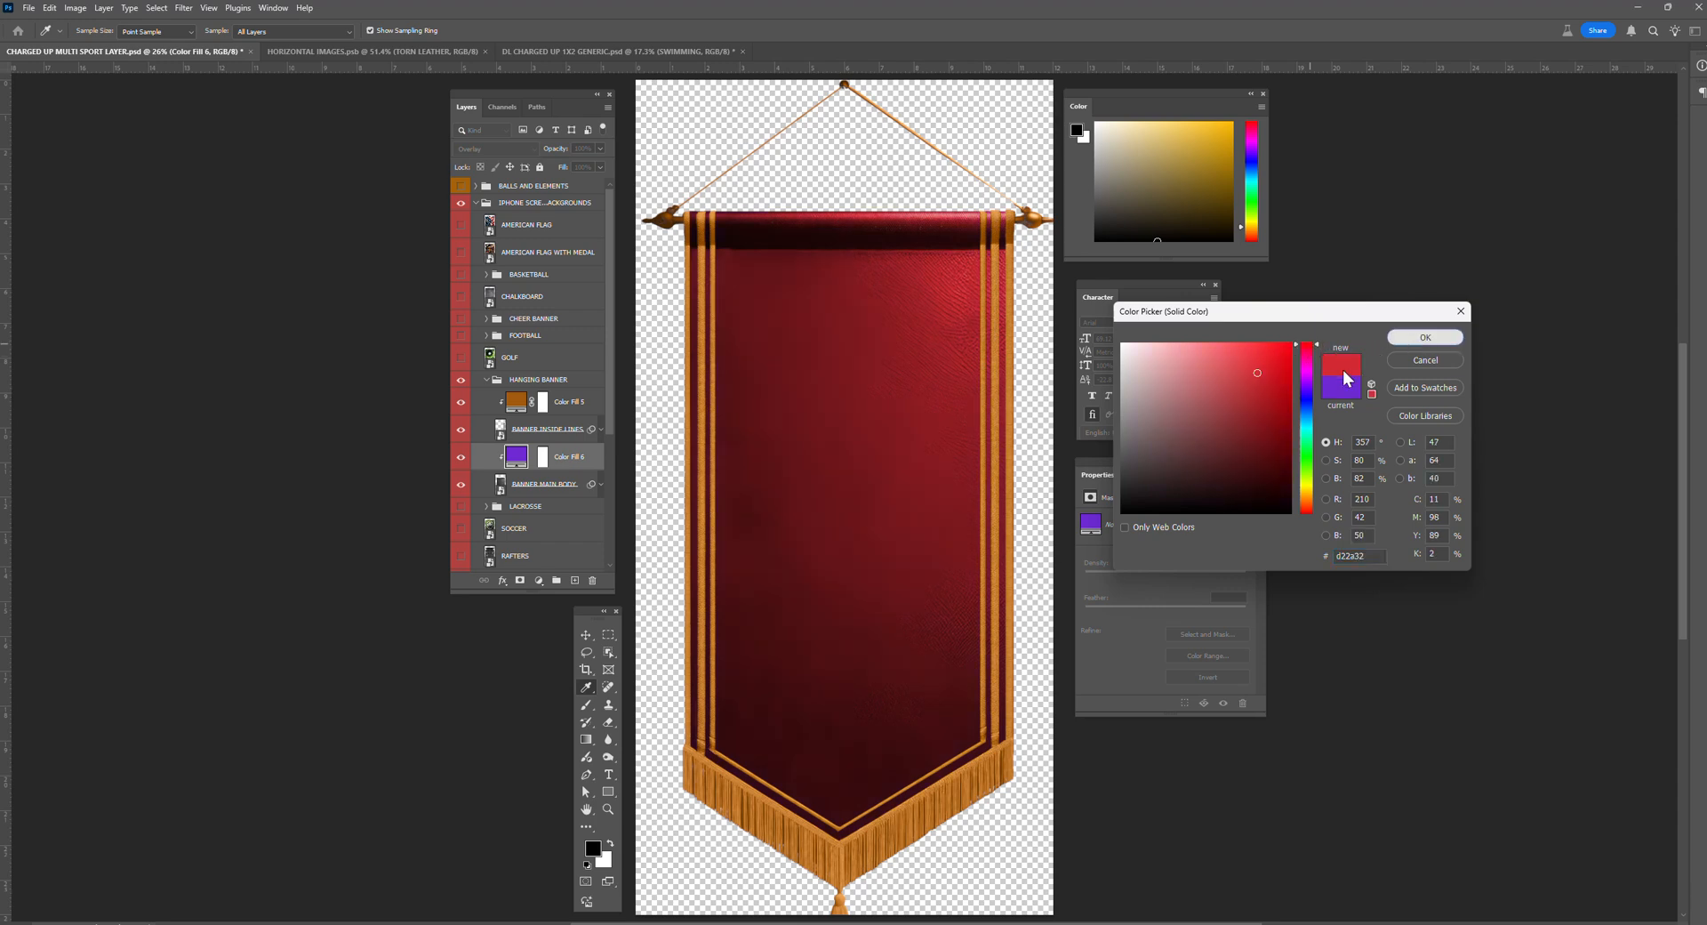
{"action": "key", "text": "Return"}
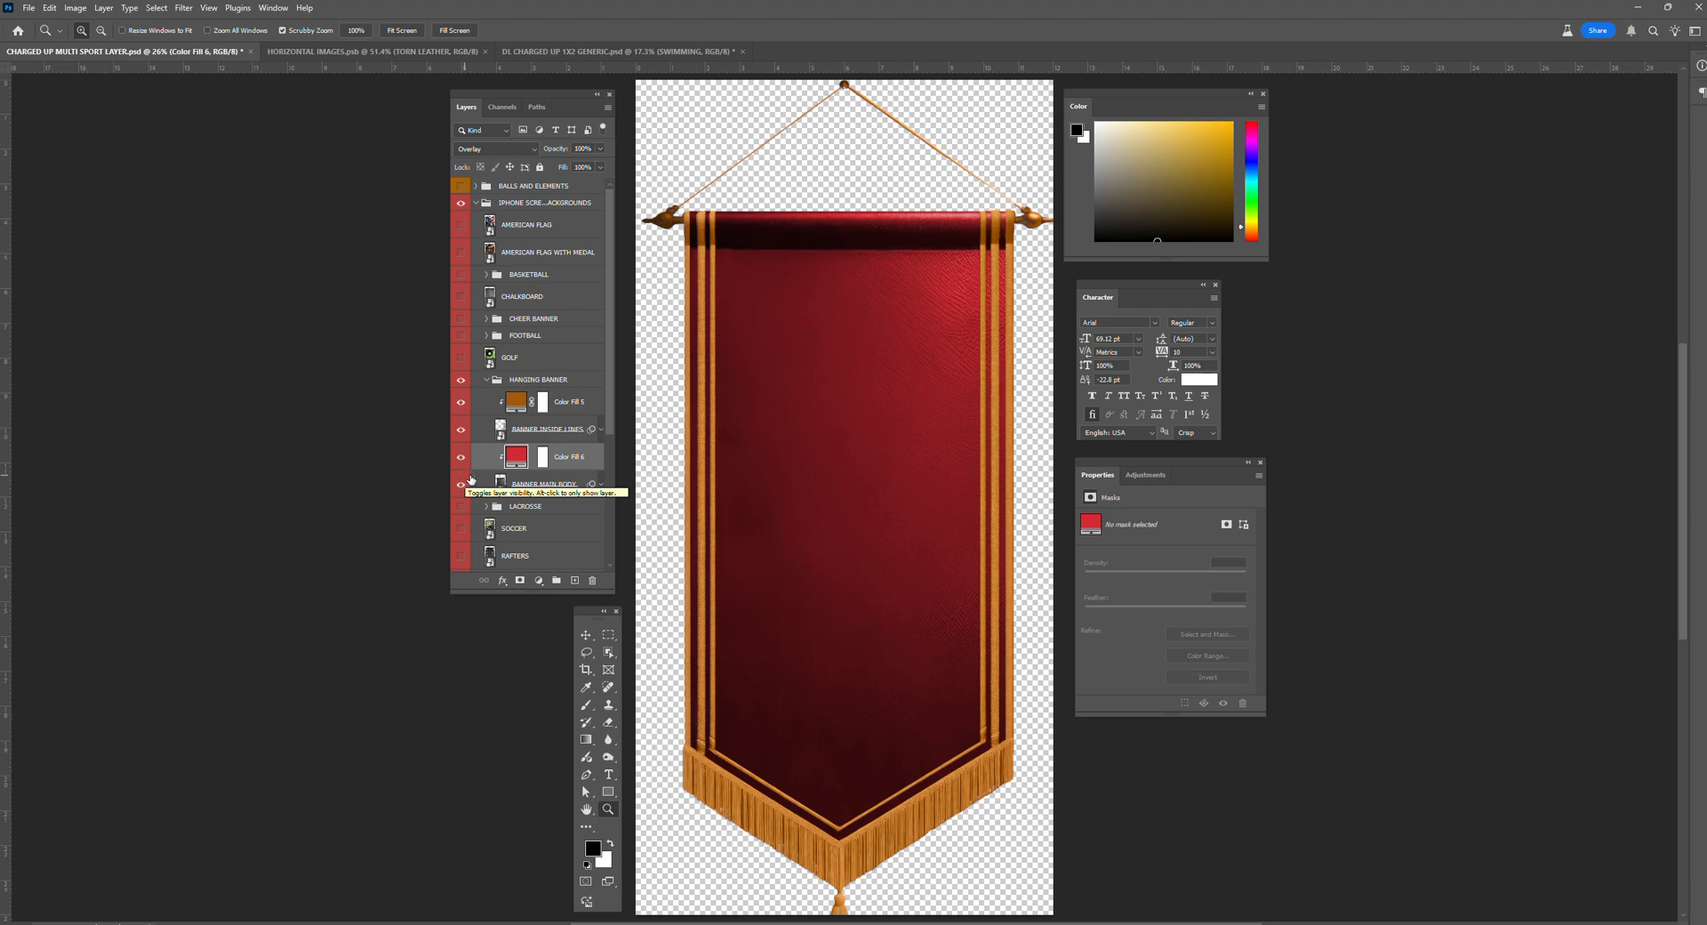
Step: Recolor the Hanging Banner's trim and fringe by setting Color Fill 5 to bright red #ff0303
{"action": "double_click", "coordinate": [516, 401]}
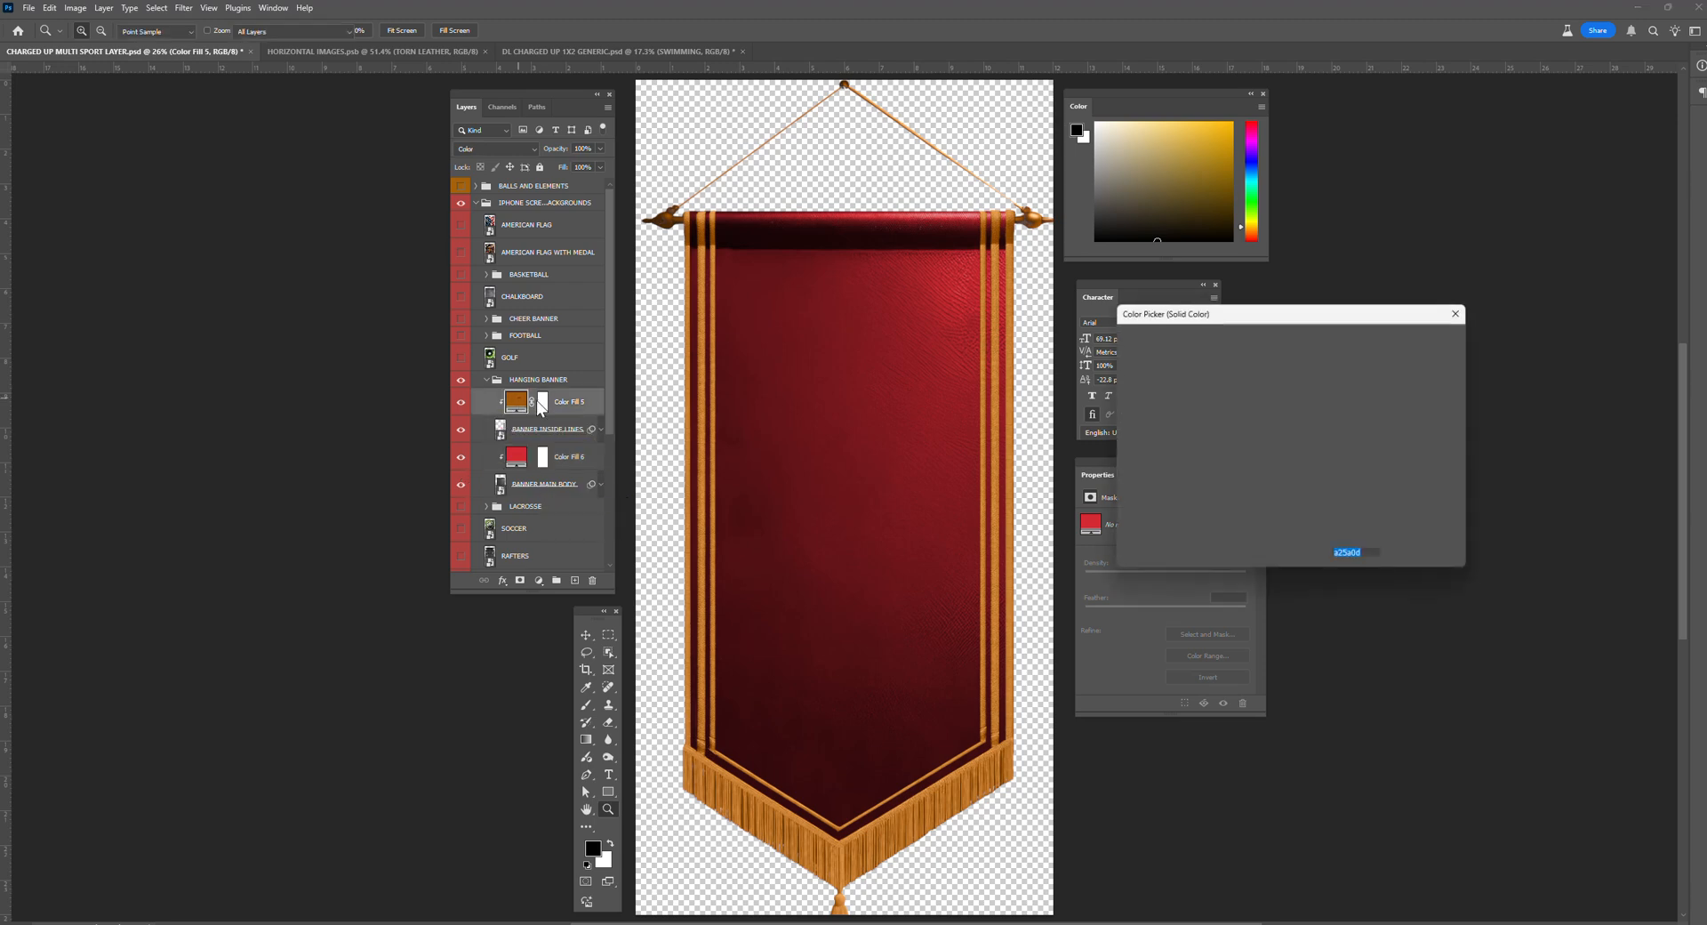
{"action": "left_click_drag", "start_coordinate": [1305, 492], "coordinate": [1305, 335]}
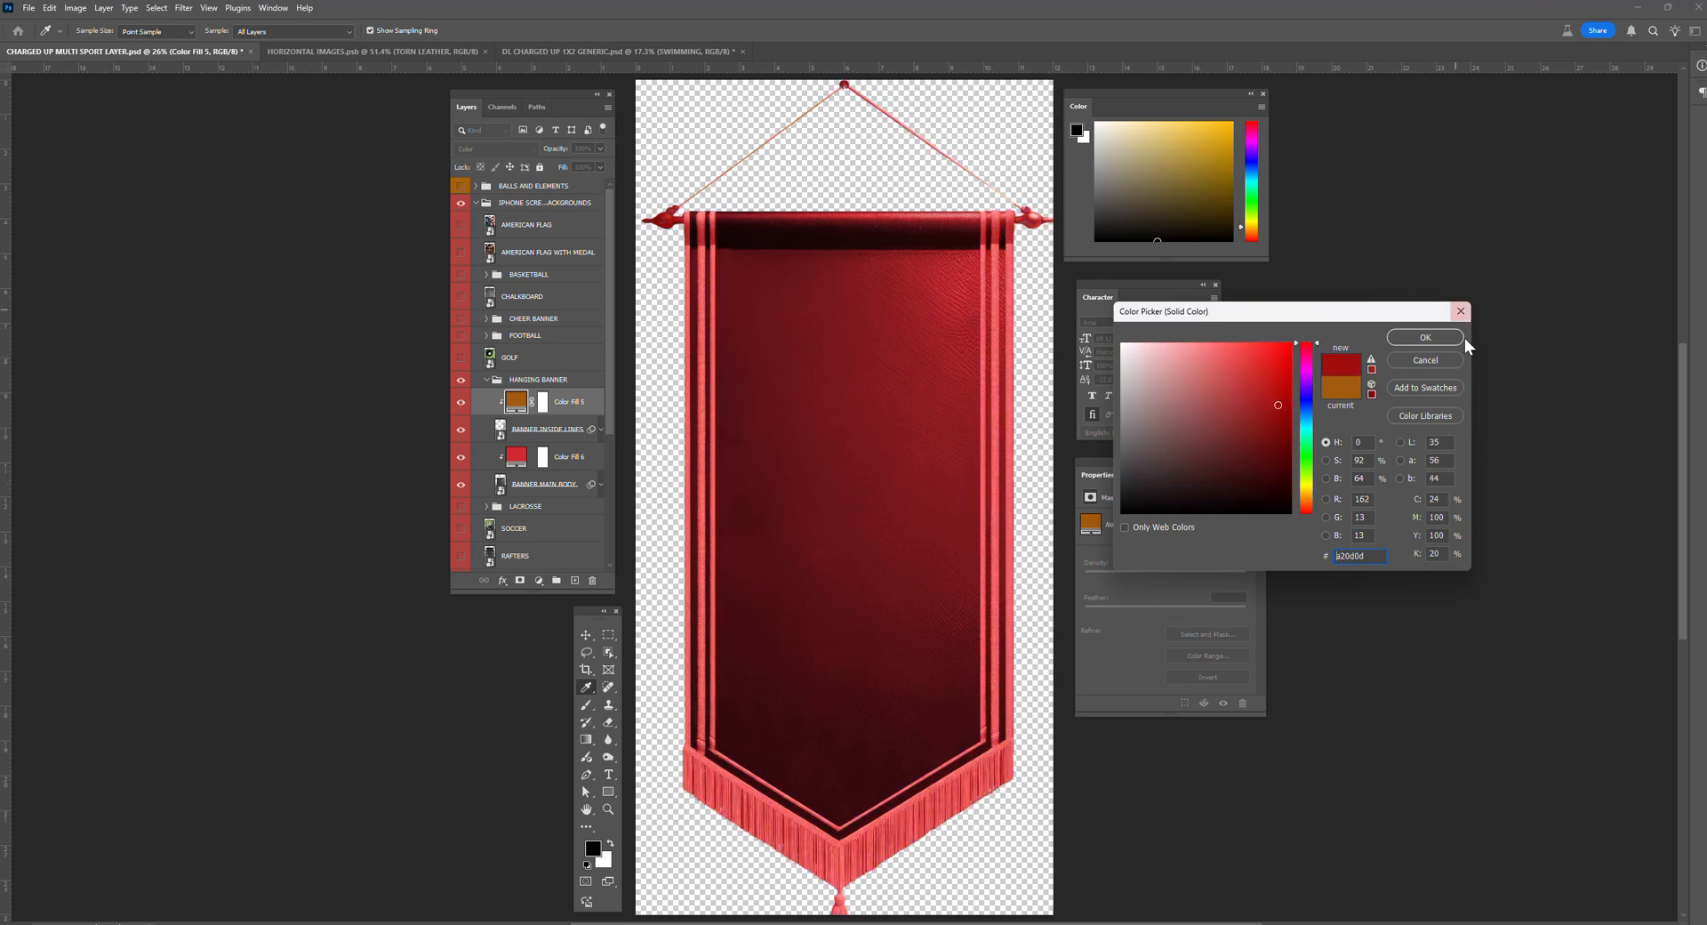
{"action": "left_click_drag", "start_coordinate": [1278, 405], "coordinate": [1289, 340]}
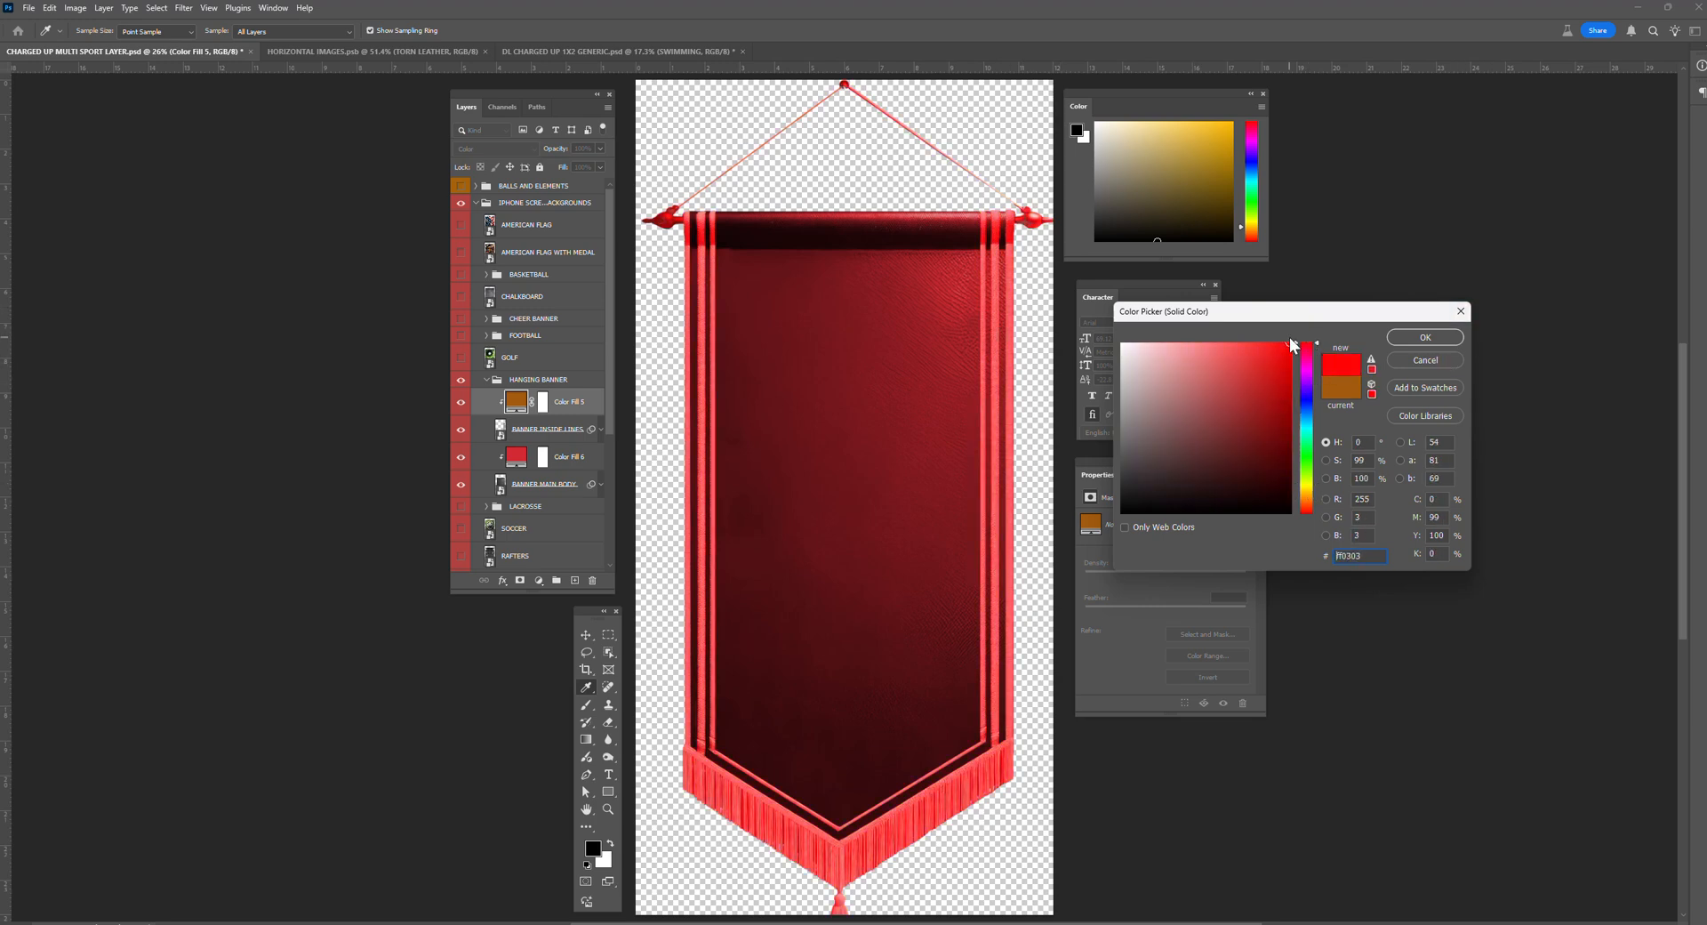
{"action": "left_click", "coordinate": [1423, 337]}
{"action": "key", "text": "z"}
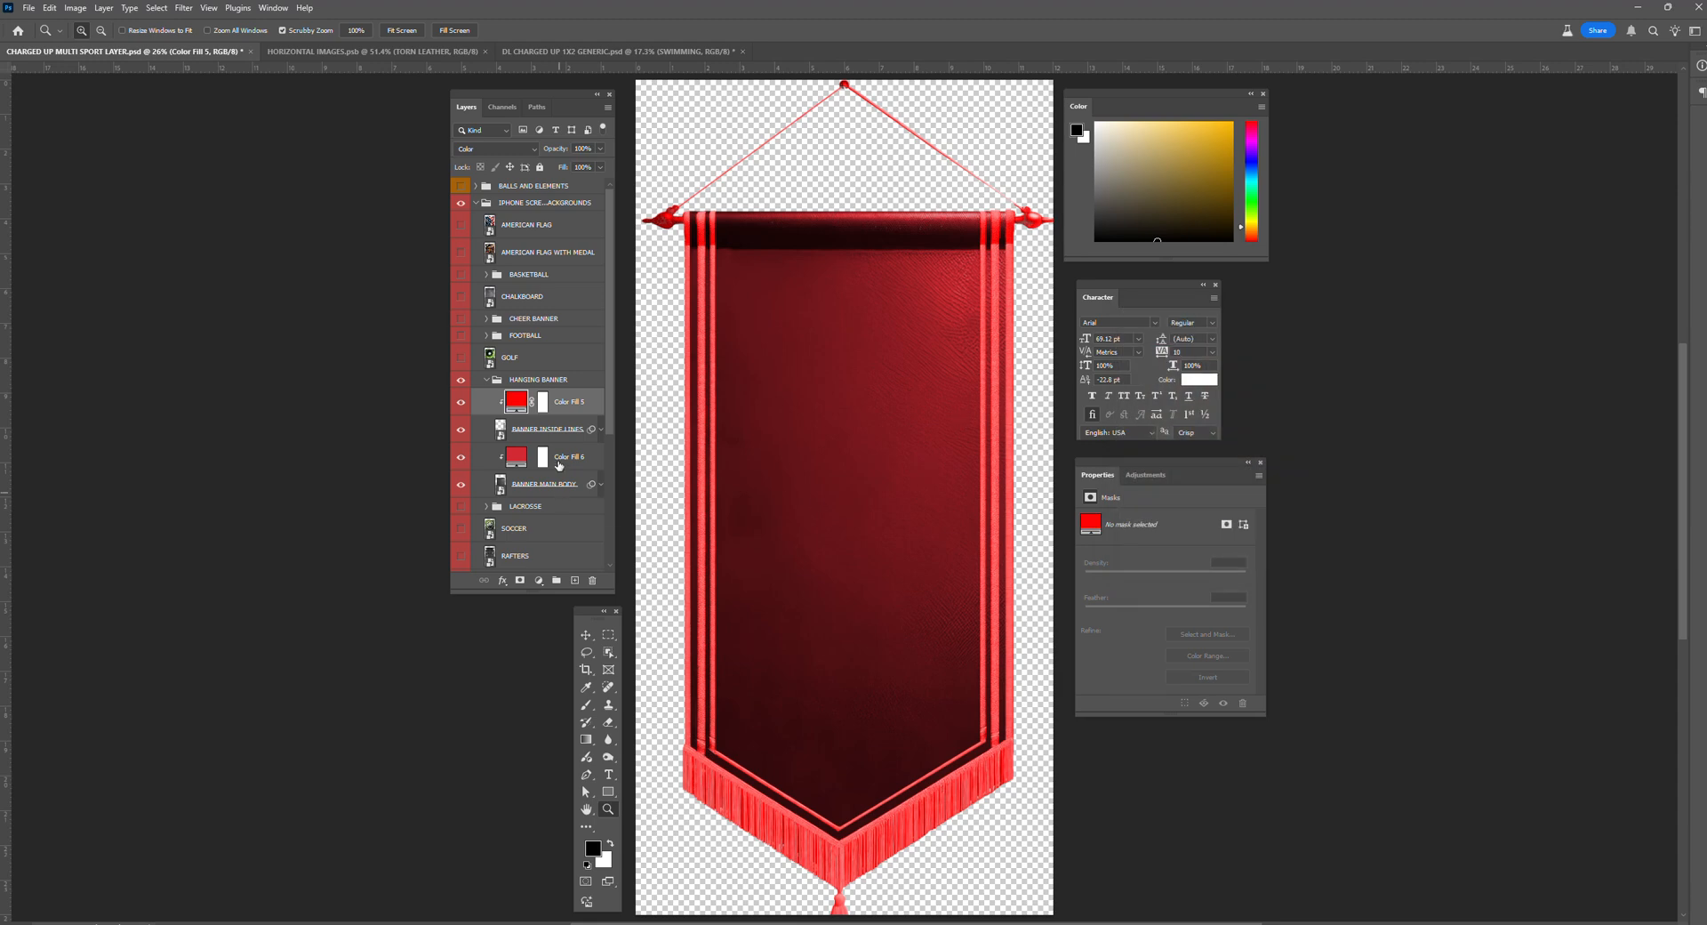
Step: Examine the saturation and lightness settings of the Hue/Saturation smart filter on BANNER INSIDE LINES, and close it without applying changes
{"action": "double_click", "coordinate": [538, 430]}
{"action": "key", "text": "Return"}
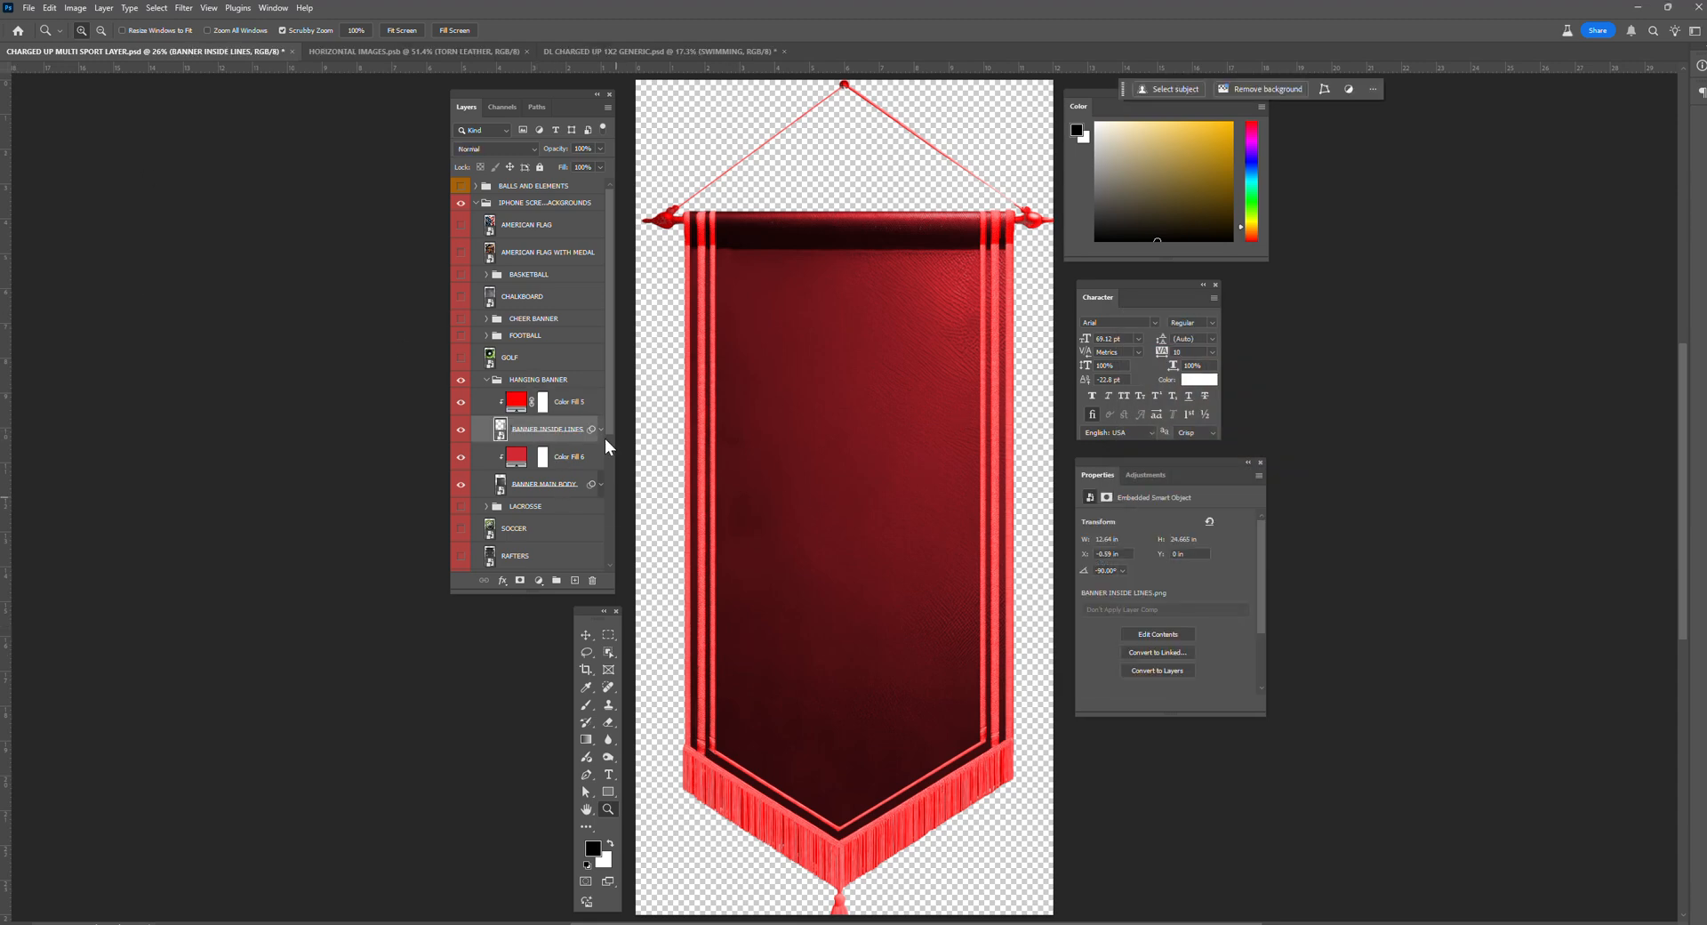
{"action": "left_click", "coordinate": [602, 431]}
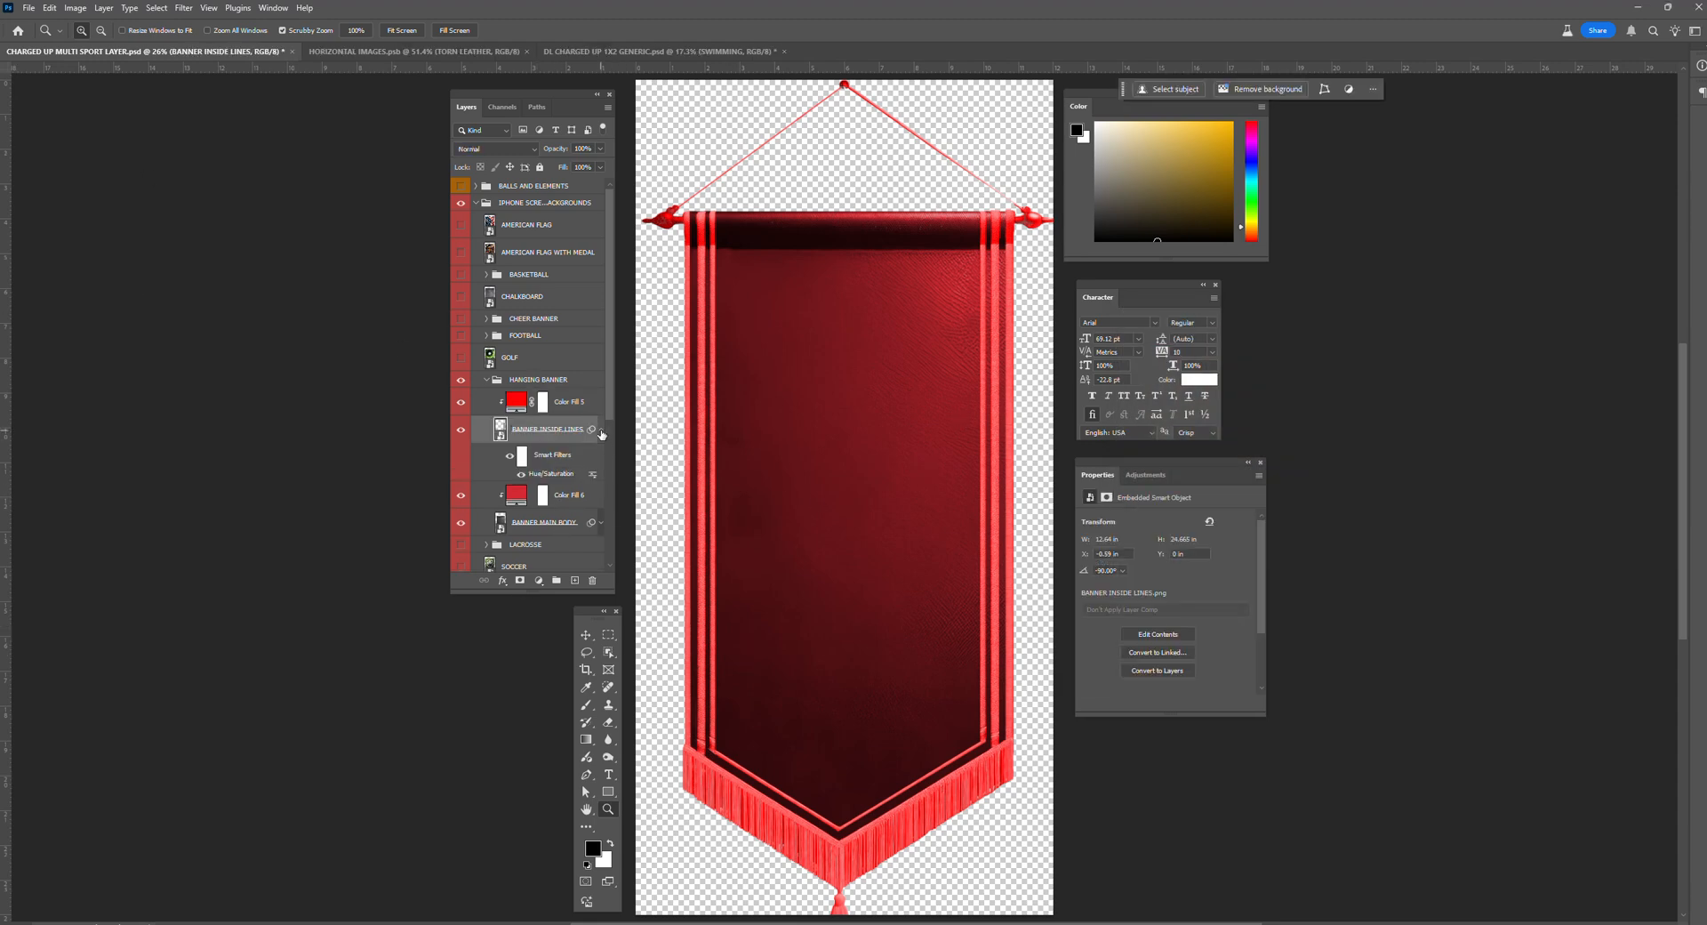
{"action": "double_click", "coordinate": [561, 478]}
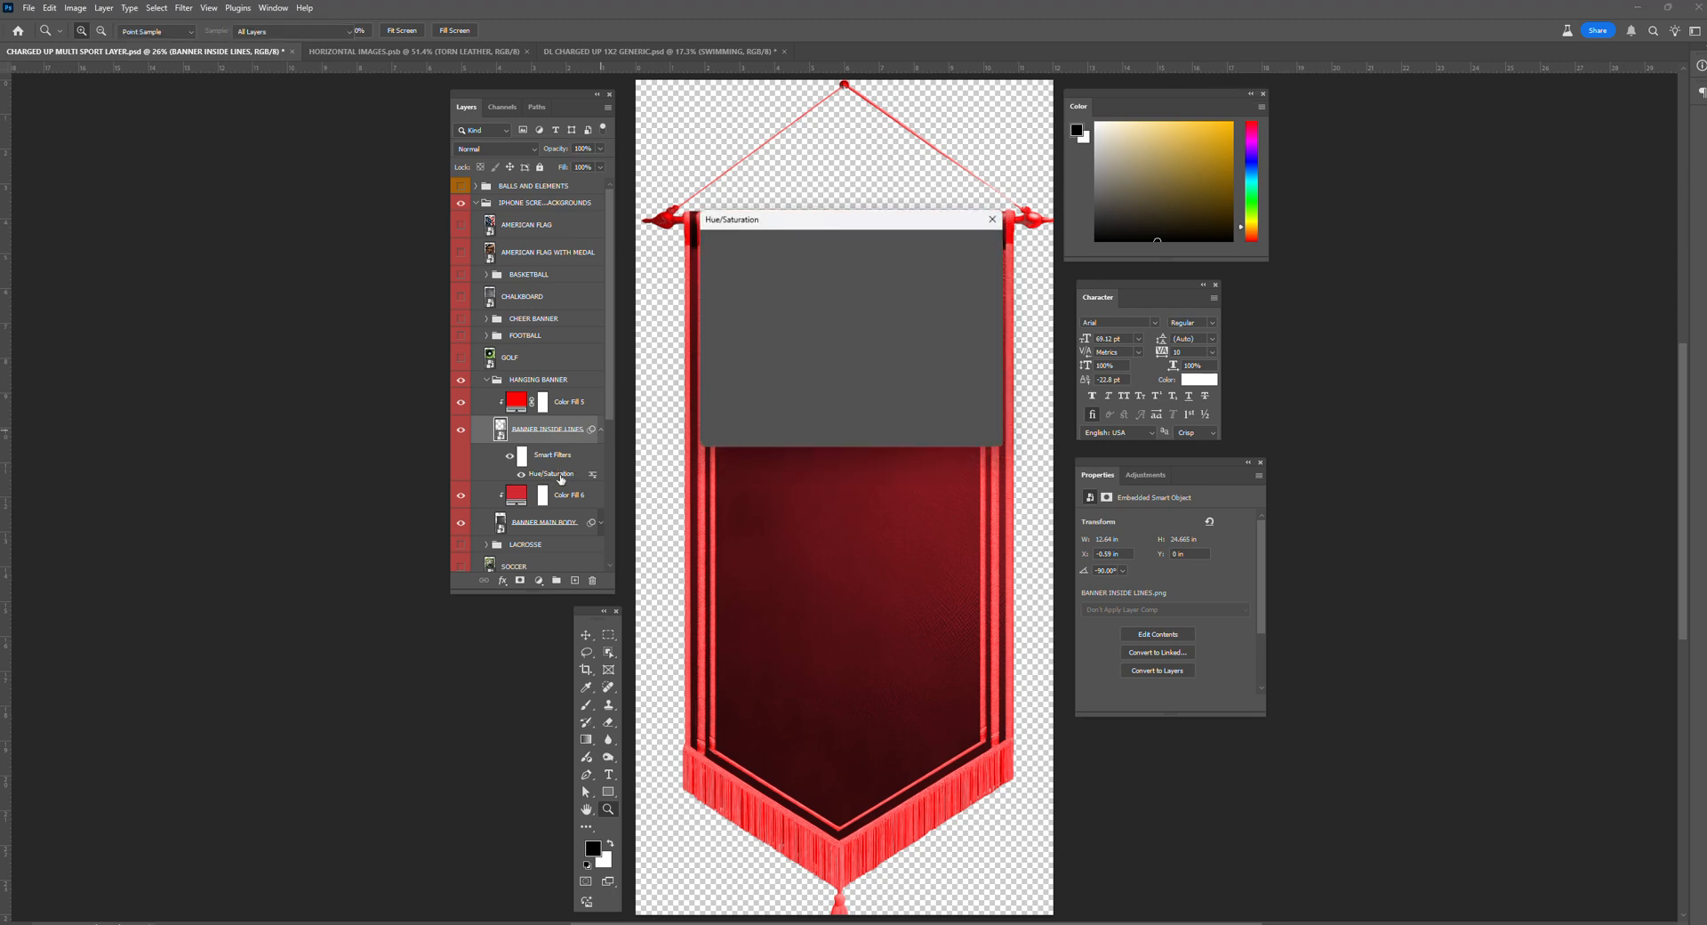
{"action": "mouse_move", "coordinate": [824, 377]}
{"action": "left_mouse_down"}
{"action": "mouse_move", "coordinate": [774, 386]}
{"action": "mouse_move", "coordinate": [900, 384]}
{"action": "mouse_move", "coordinate": [829, 396]}
{"action": "left_mouse_up"}
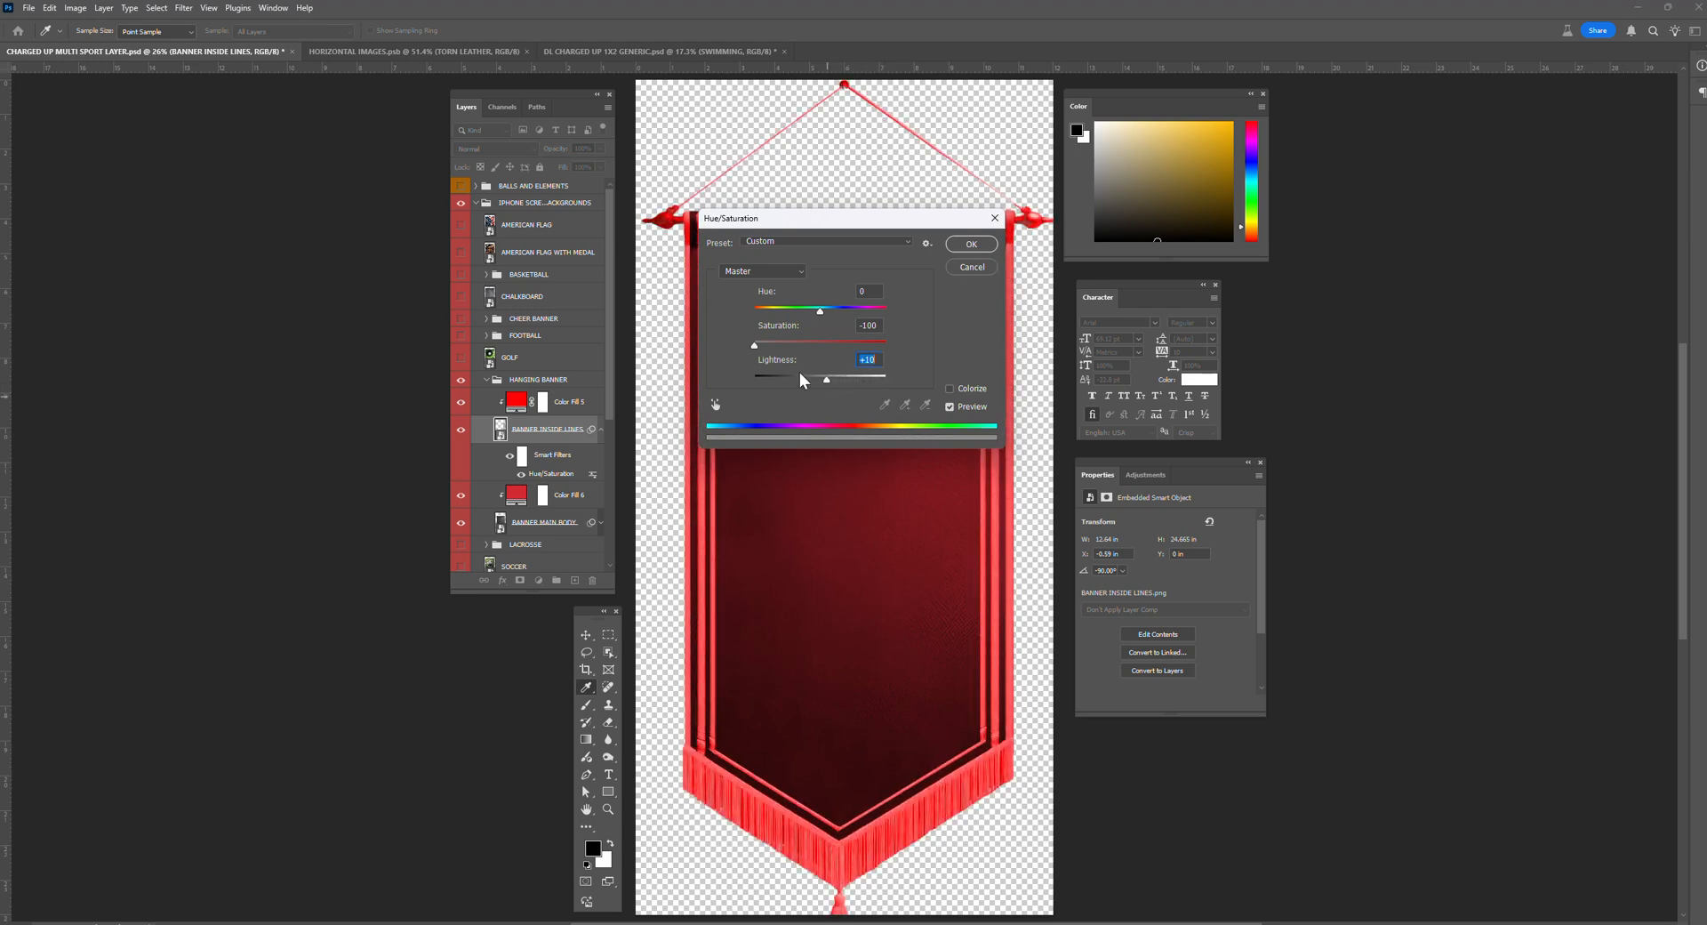
{"action": "mouse_move", "coordinate": [752, 344]}
{"action": "left_mouse_down"}
{"action": "mouse_move", "coordinate": [868, 345]}
{"action": "mouse_move", "coordinate": [756, 346]}
{"action": "left_mouse_up"}
{"action": "left_click", "coordinate": [973, 267]}
{"action": "key", "text": "z"}
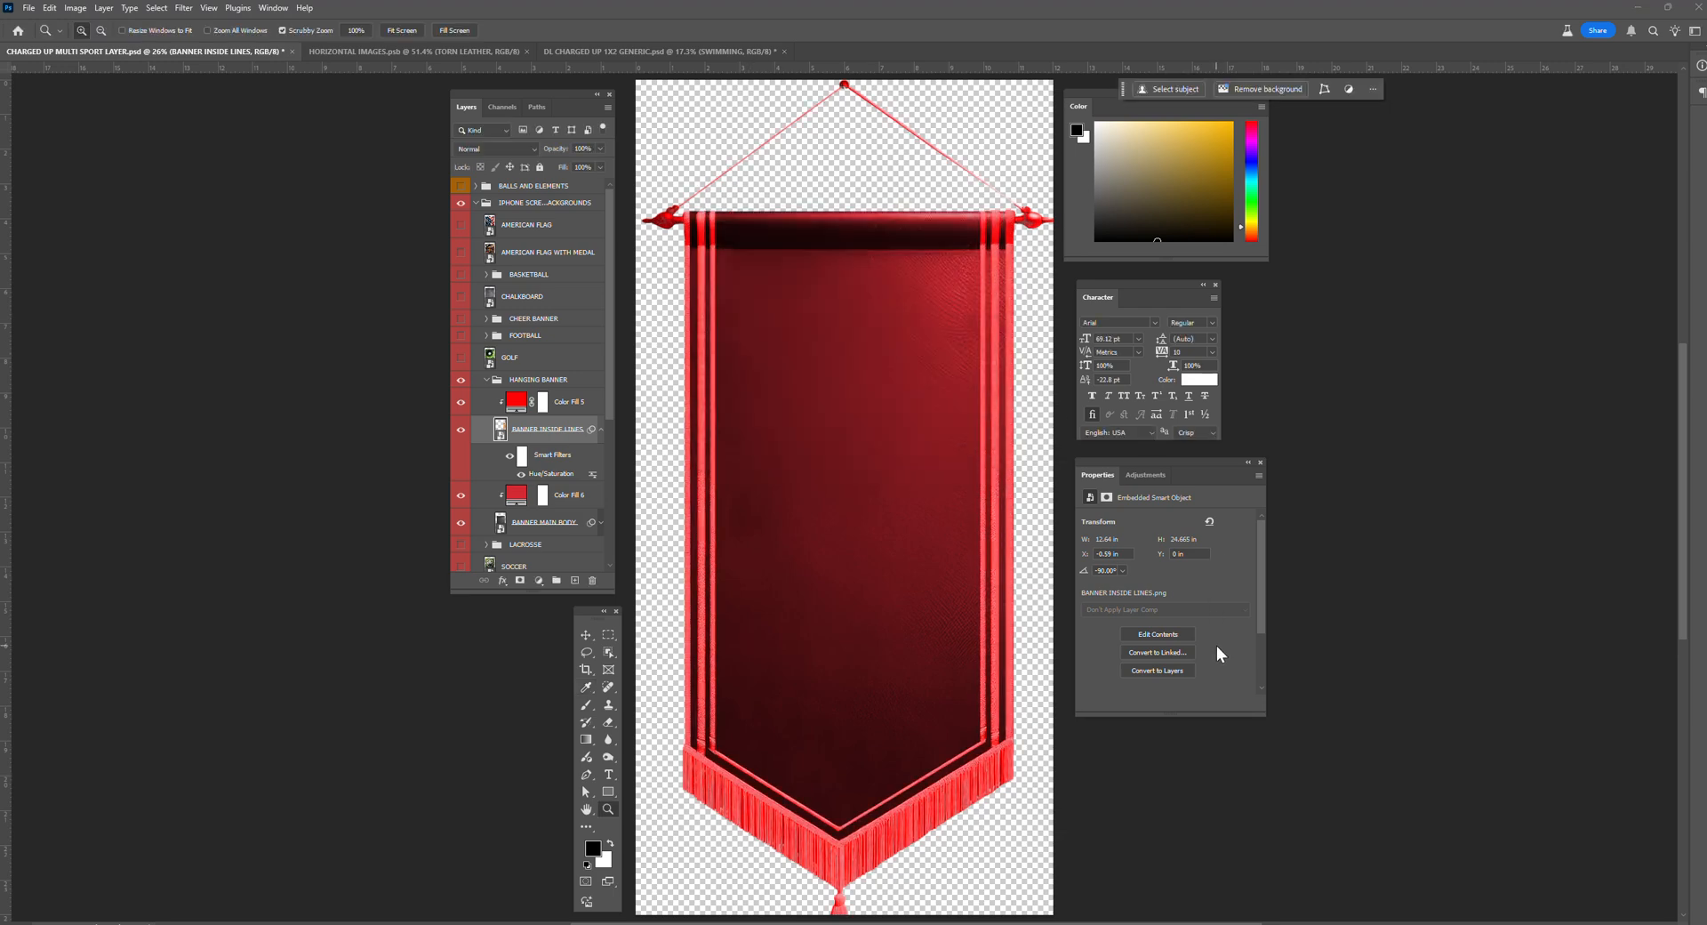
{"action": "left_click", "coordinate": [602, 432]}
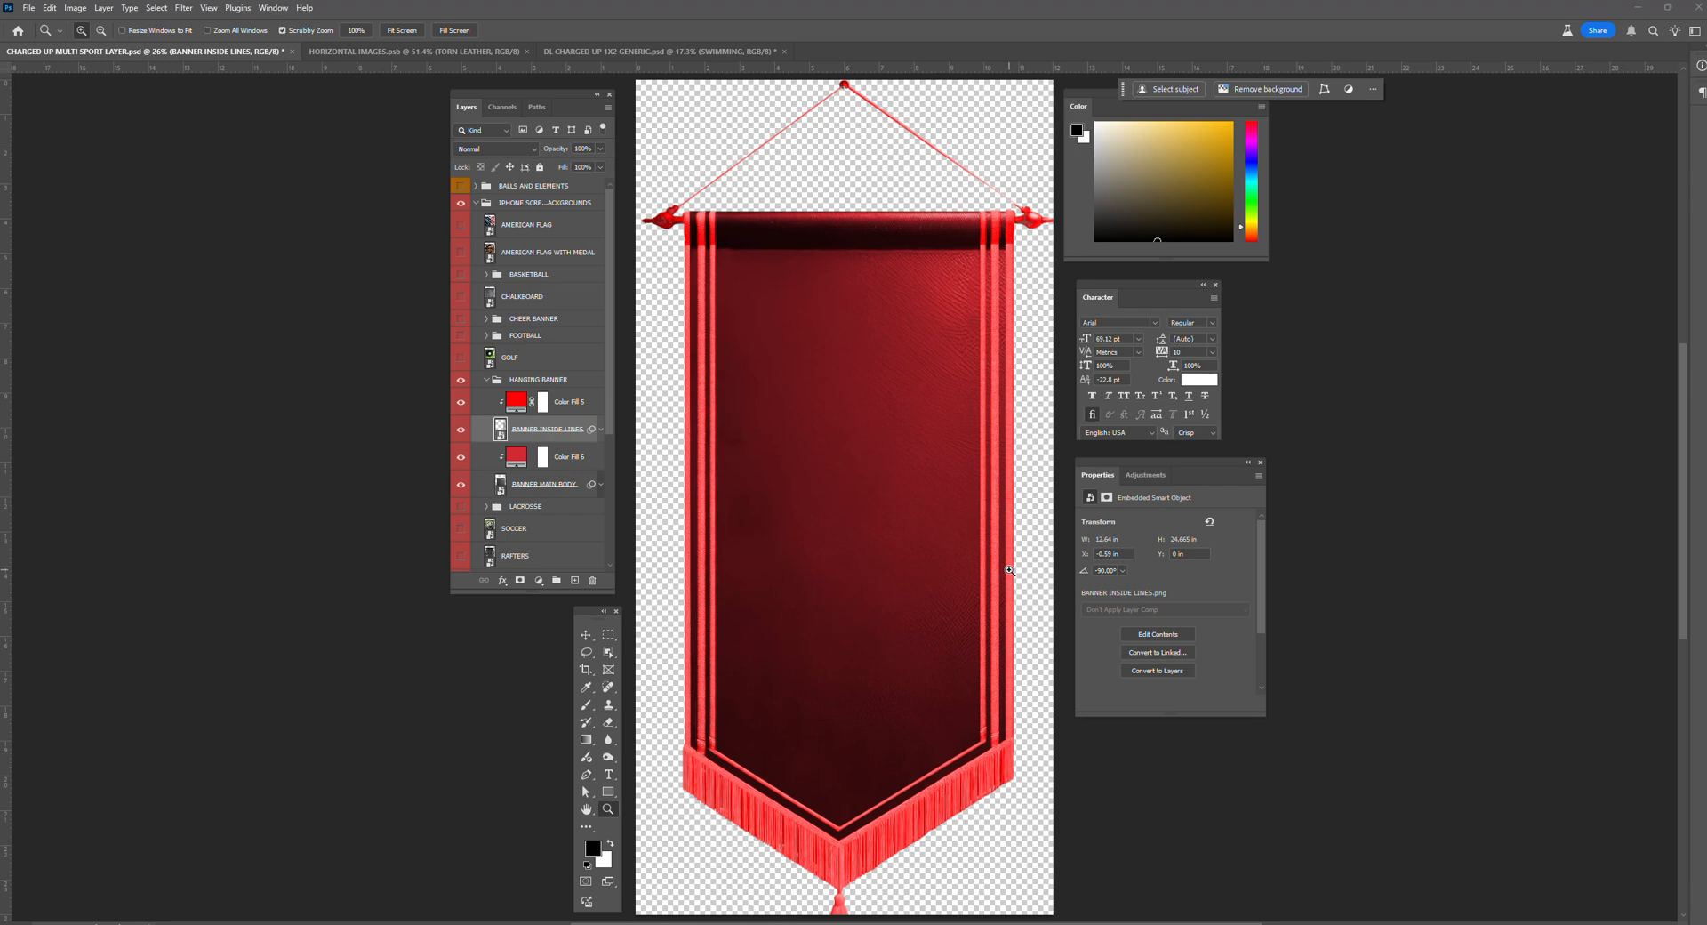
Step: Undo the recent color changes on the banner's Color Fill 5 and Color Fill 6
{"action": "key", "text": "ctrl+z"}
{"action": "key", "text": "ctrl+z"}
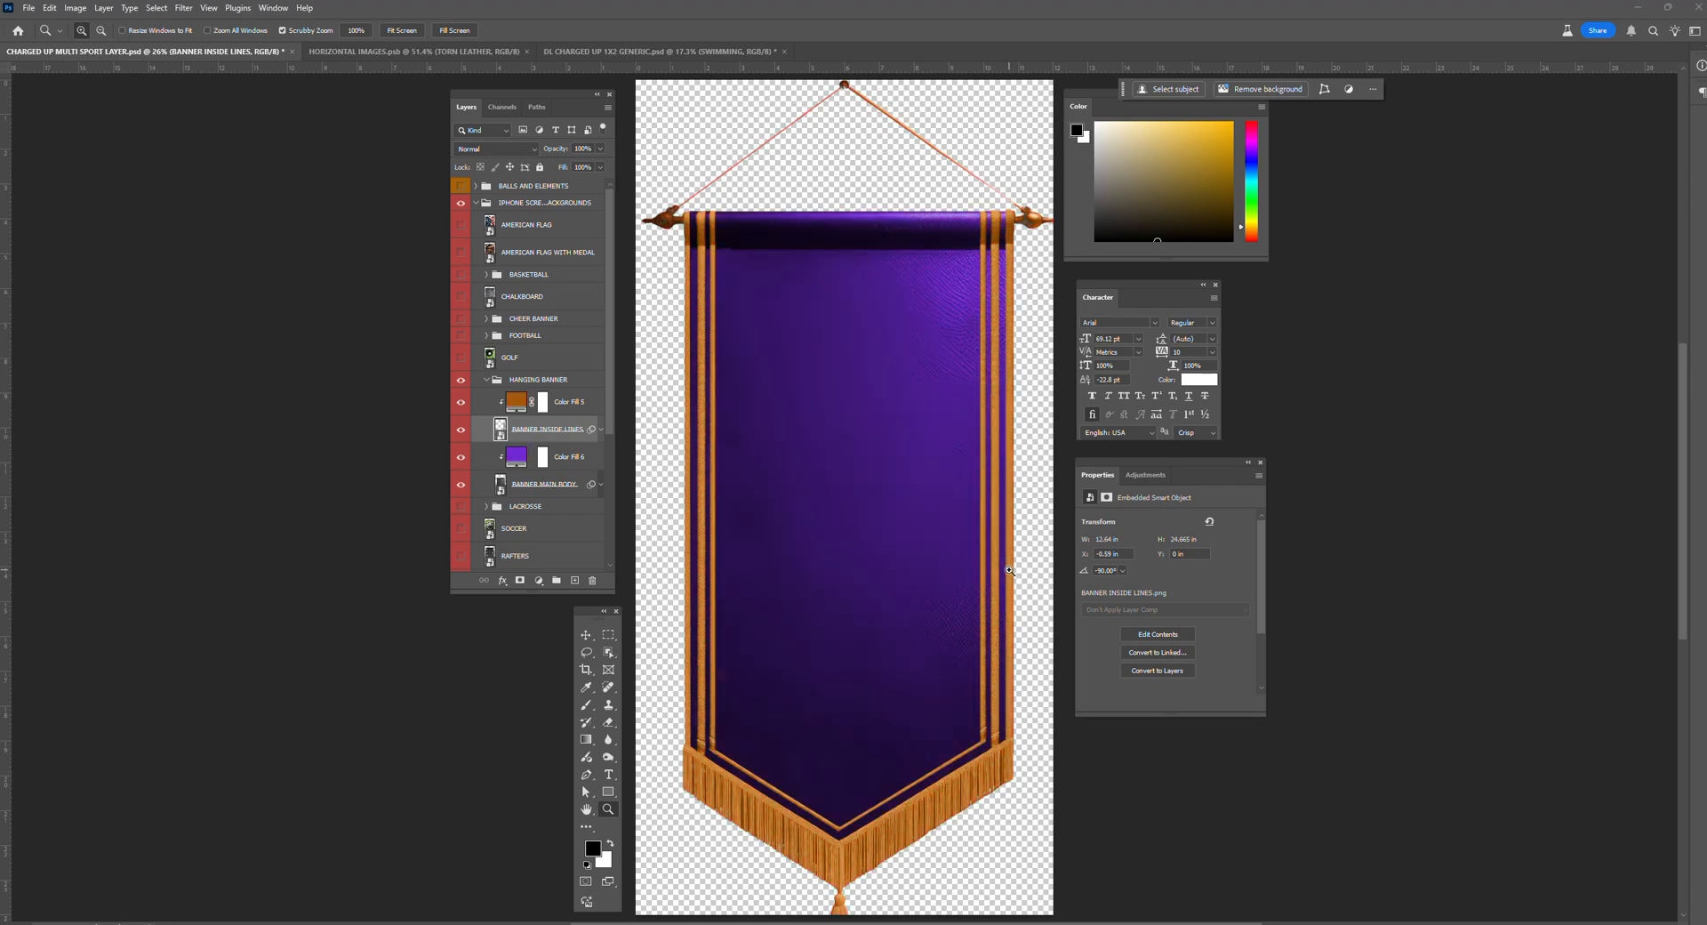
{"action": "key", "text": "ctrl+z"}
{"action": "key", "text": "ctrl+z"}
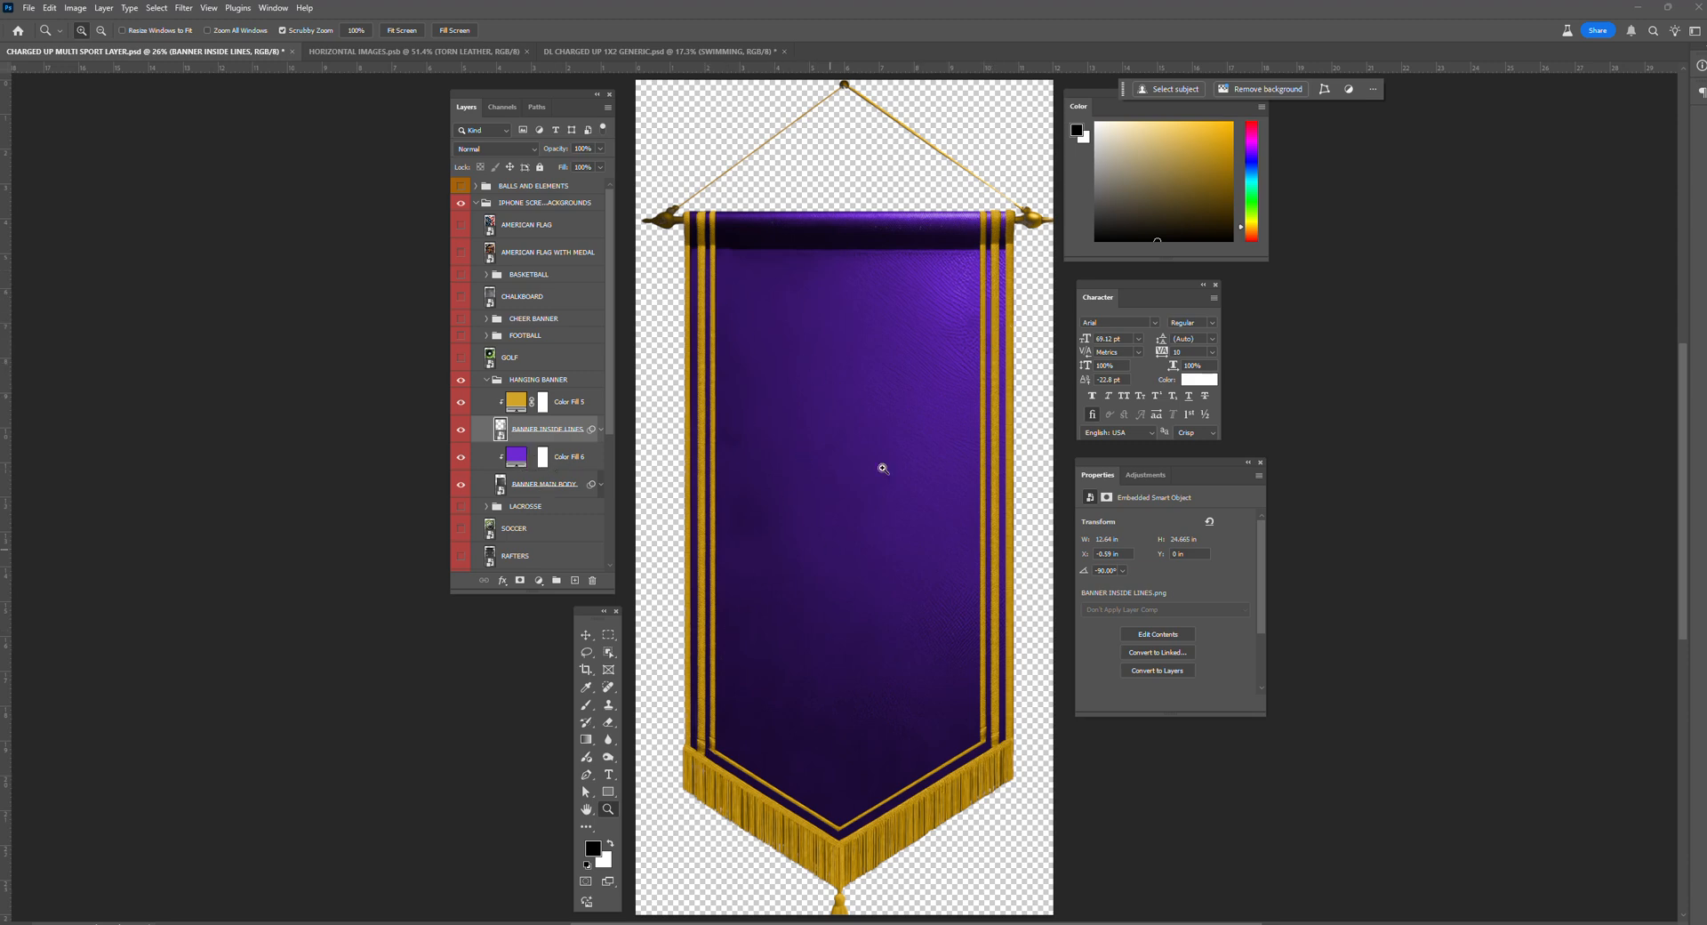
Step: Collapse the Hanging Banner group and place the Chalkboard layer, made visible, directly beneath it as the banner's backdrop
{"action": "left_click", "coordinate": [488, 385]}
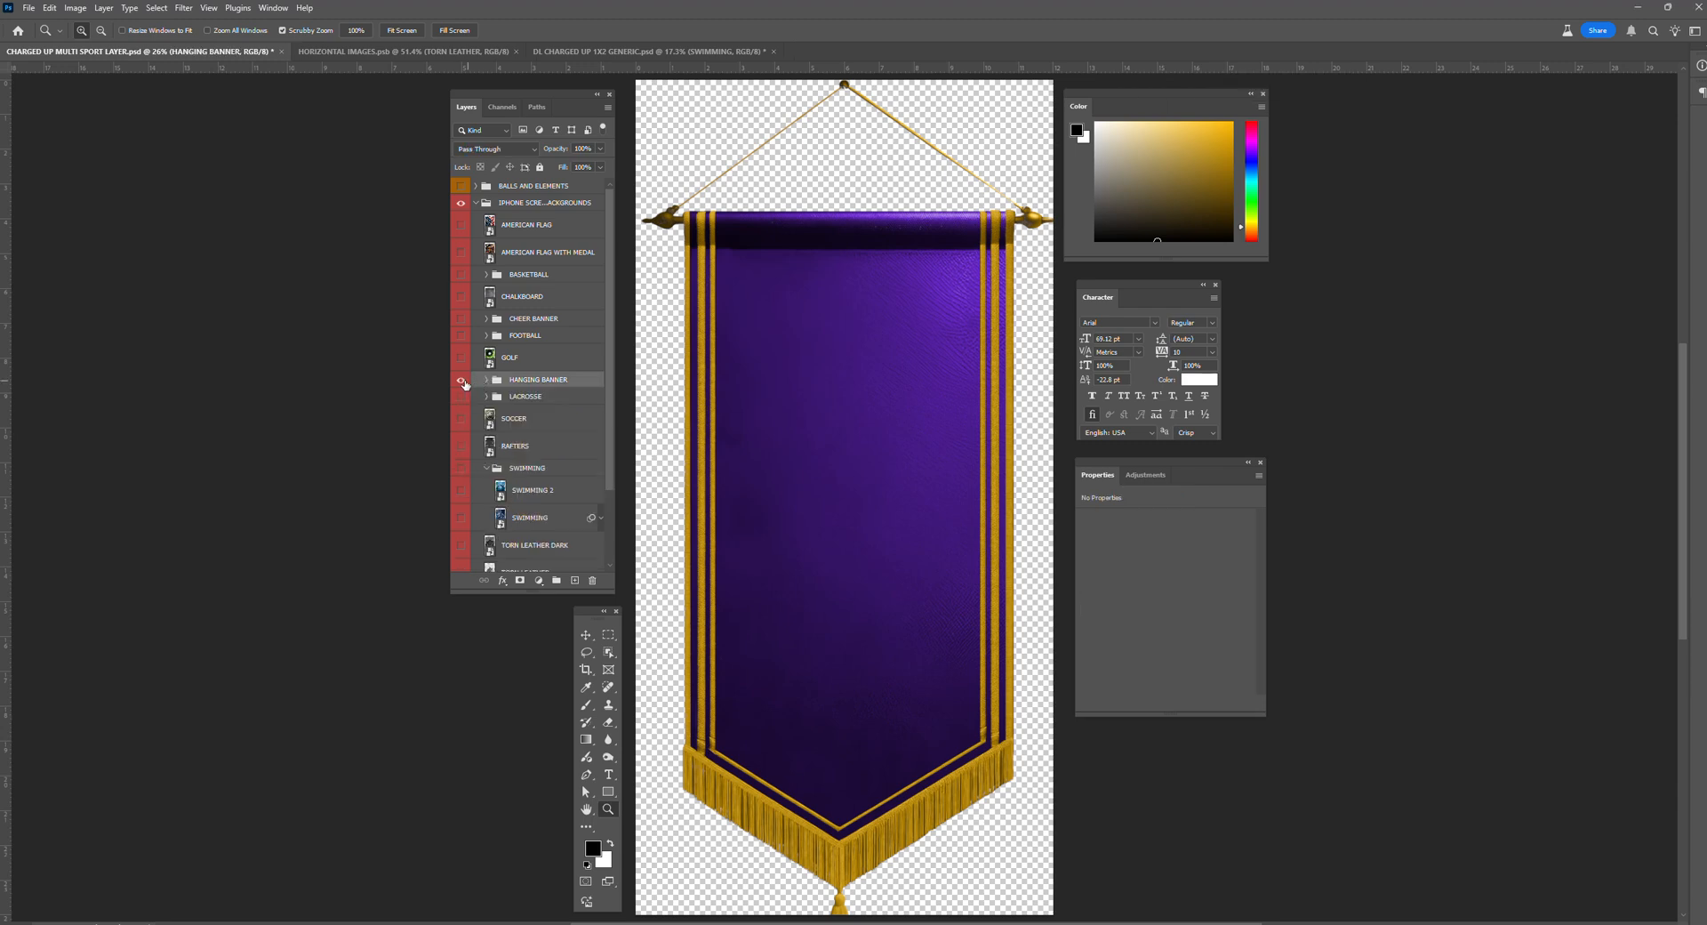
{"action": "left_click", "coordinate": [461, 381]}
{"action": "left_click", "coordinate": [461, 380]}
{"action": "left_click", "coordinate": [461, 296]}
{"action": "left_click_drag", "start_coordinate": [525, 299], "coordinate": [532, 388]}
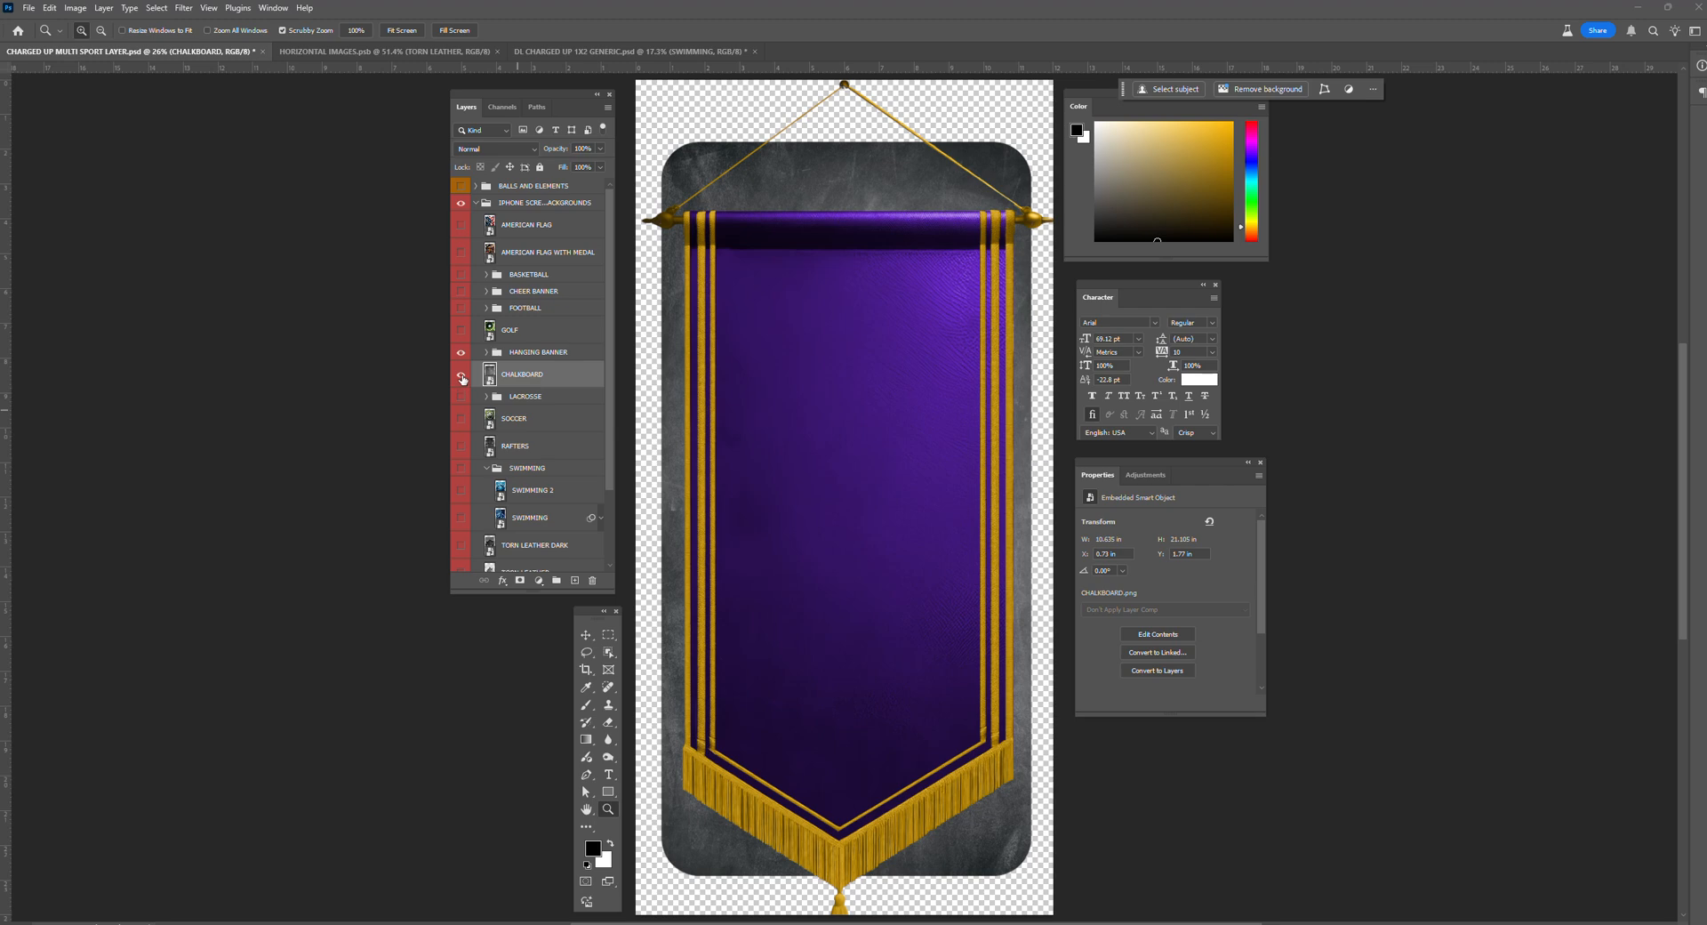
Step: Hide the Chalkboard layer and Hanging Banner group, and show and expand the Lacrosse group instead
{"action": "left_click", "coordinate": [462, 375]}
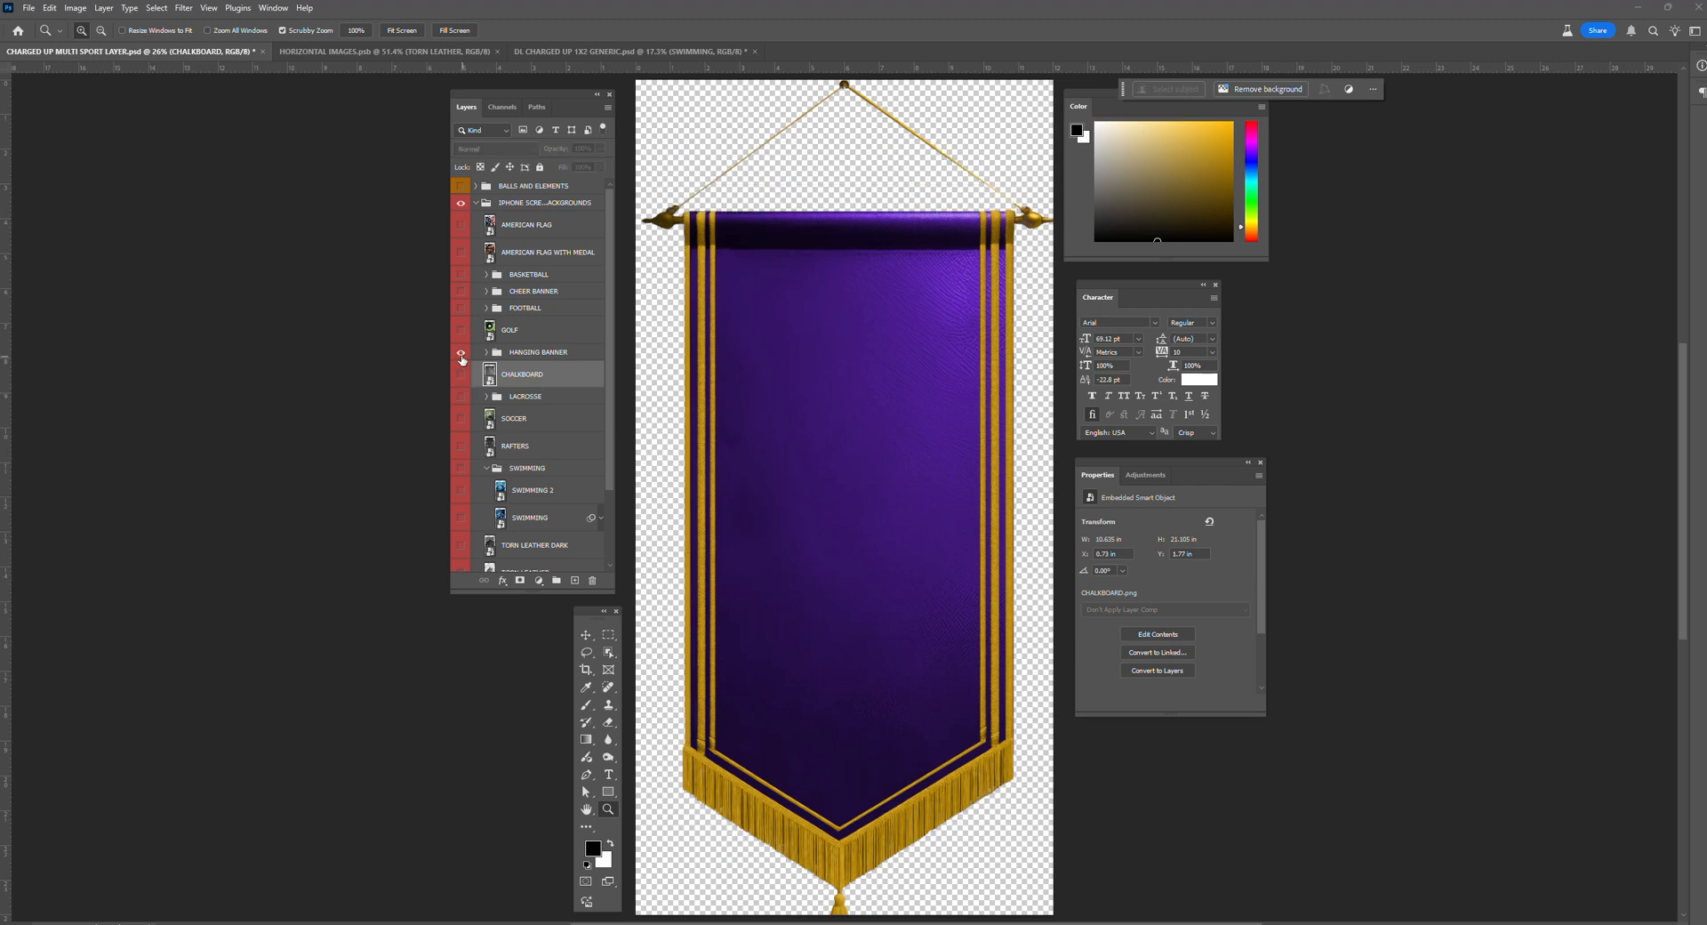
{"action": "left_click", "coordinate": [461, 353]}
{"action": "left_click", "coordinate": [461, 397]}
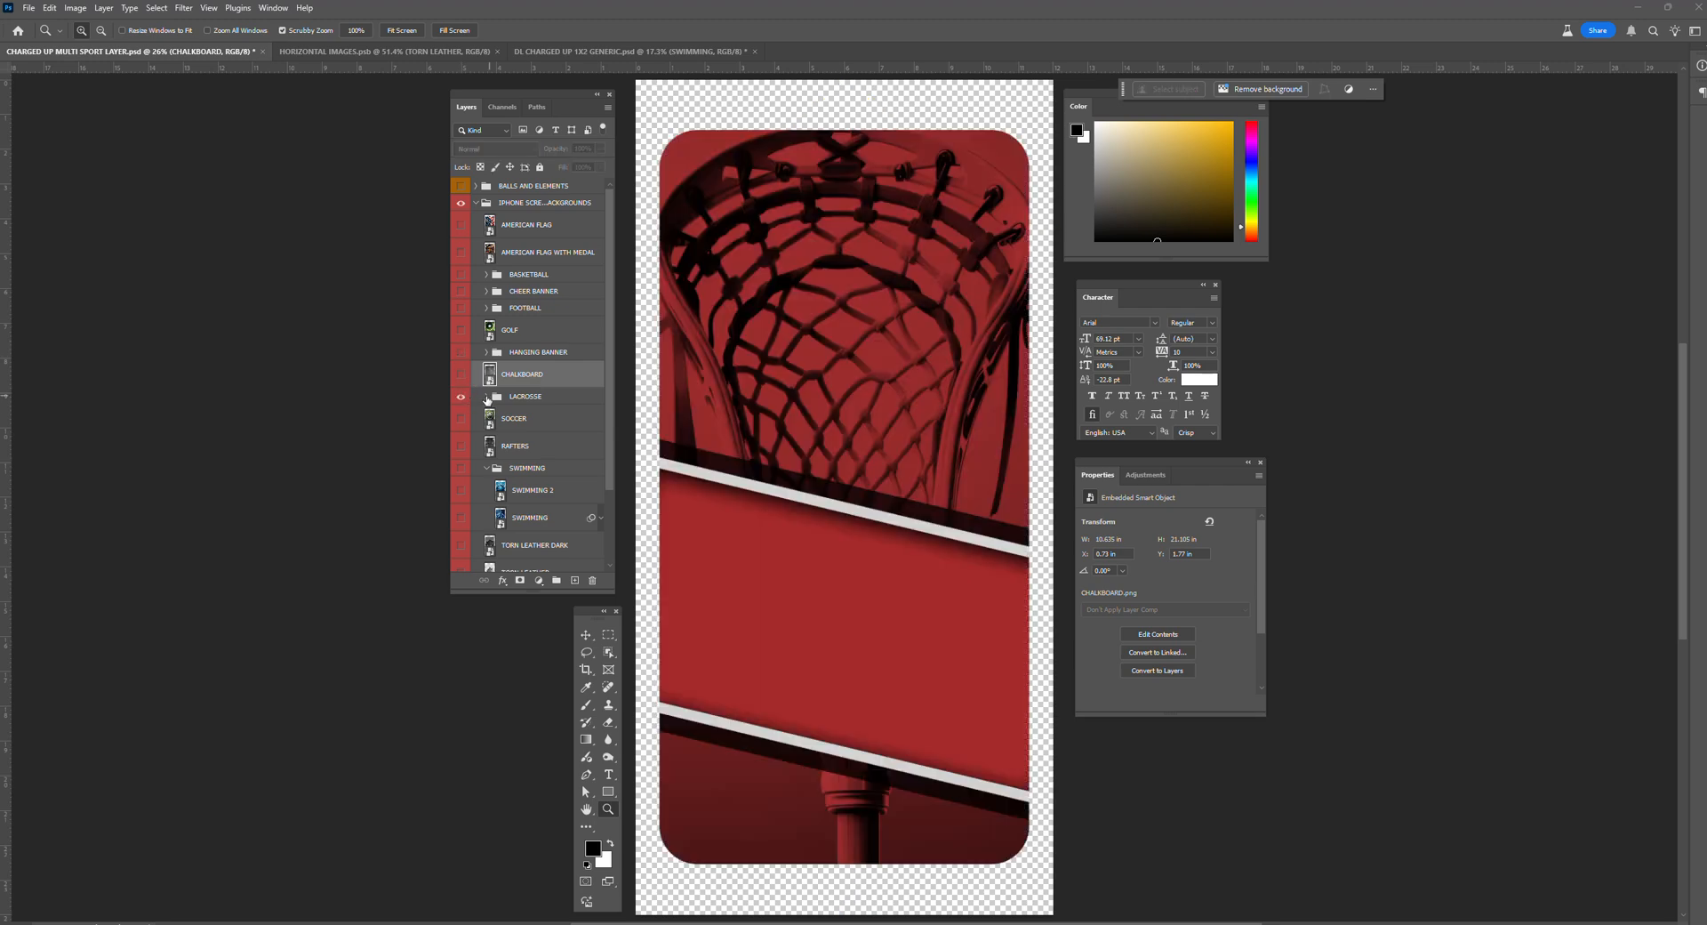
{"action": "left_click", "coordinate": [487, 396]}
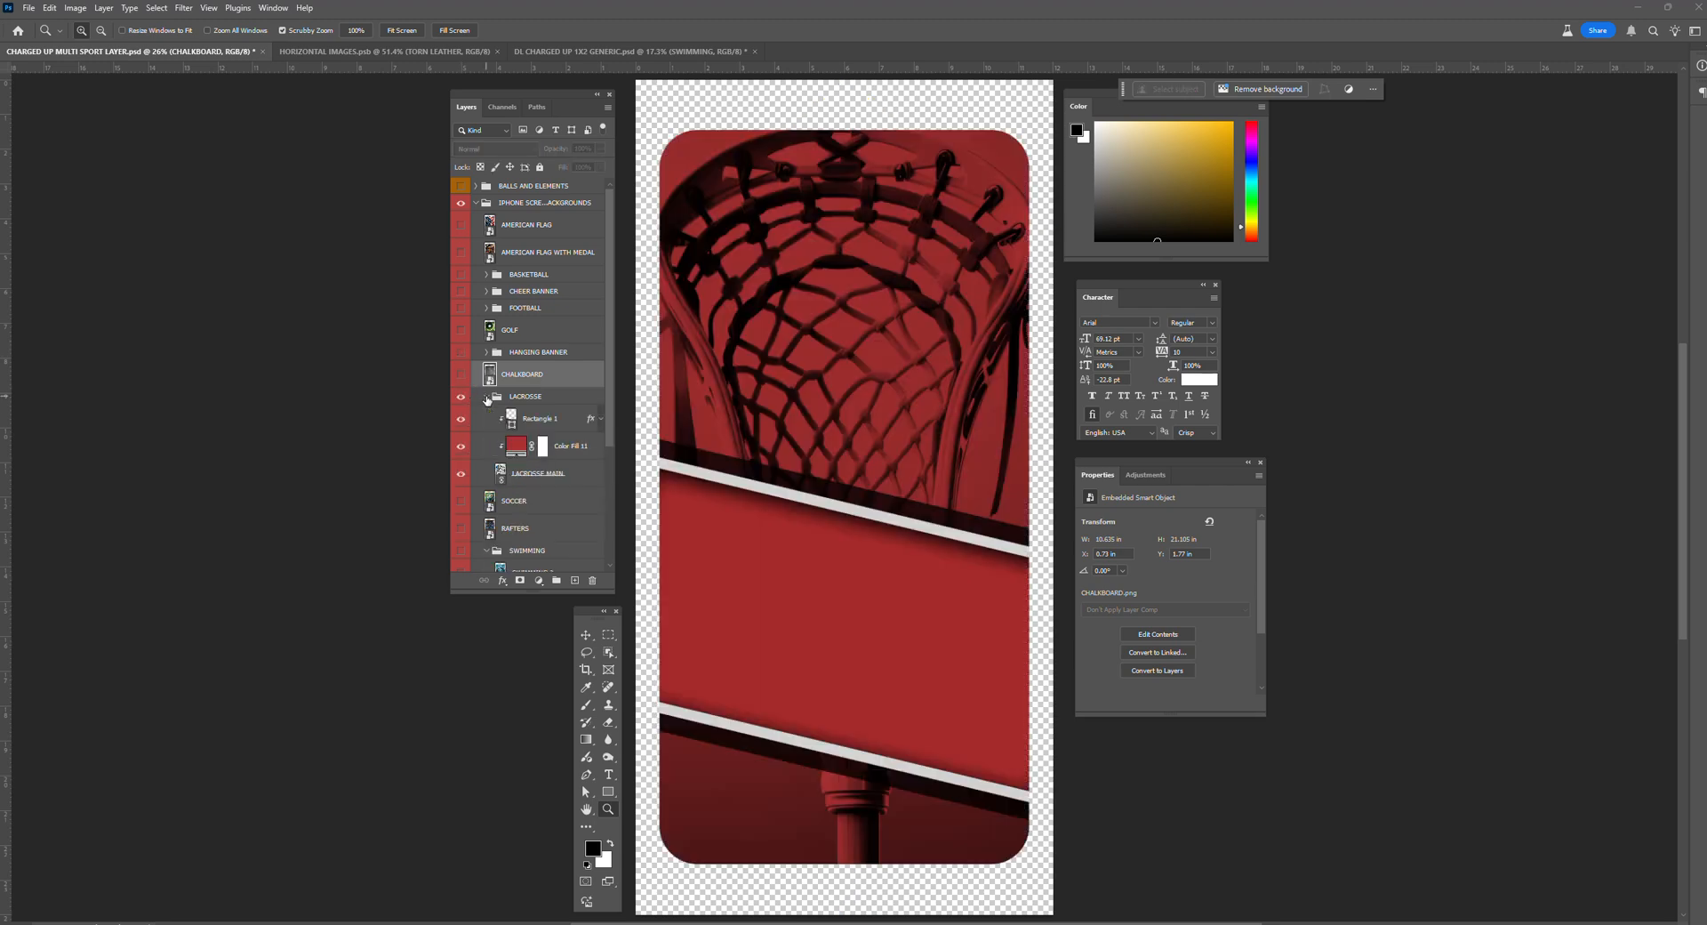
Step: Compare the lacrosse background with its Rectangle 1 stripe off and on
{"action": "left_click", "coordinate": [560, 426]}
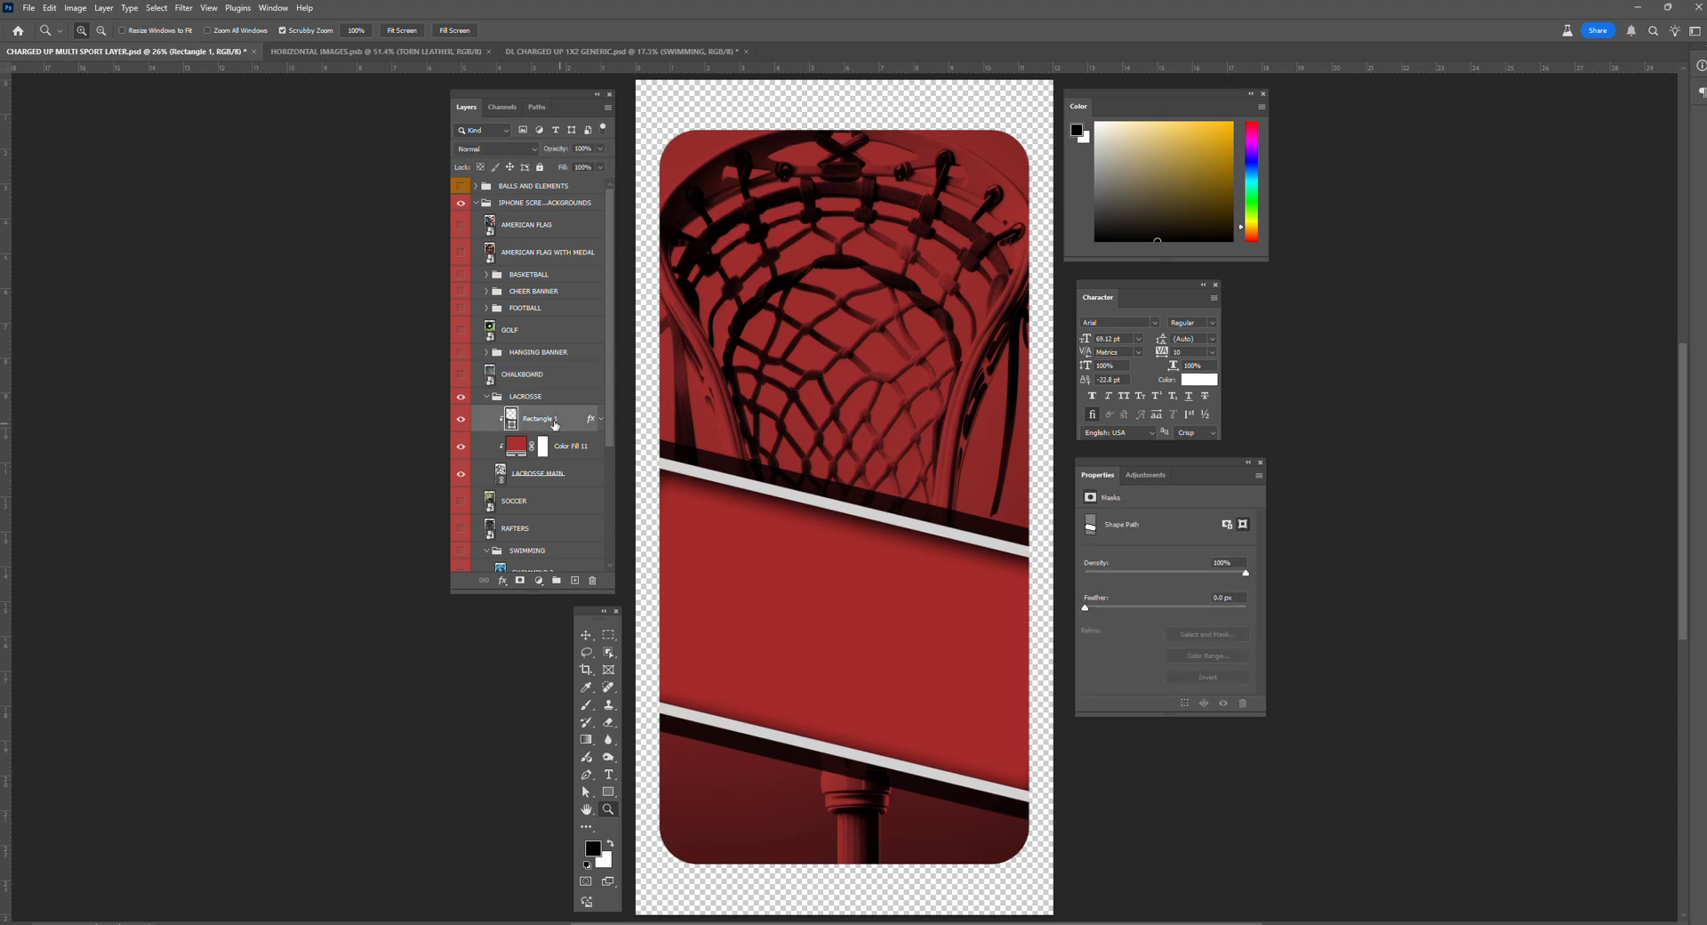
{"action": "left_click", "coordinate": [461, 420]}
{"action": "left_click", "coordinate": [461, 420]}
Step: Preview red #d81010 as the color of Rectangle 1's light inner stroke in its layer style, and discard the change
{"action": "left_click", "coordinate": [502, 581]}
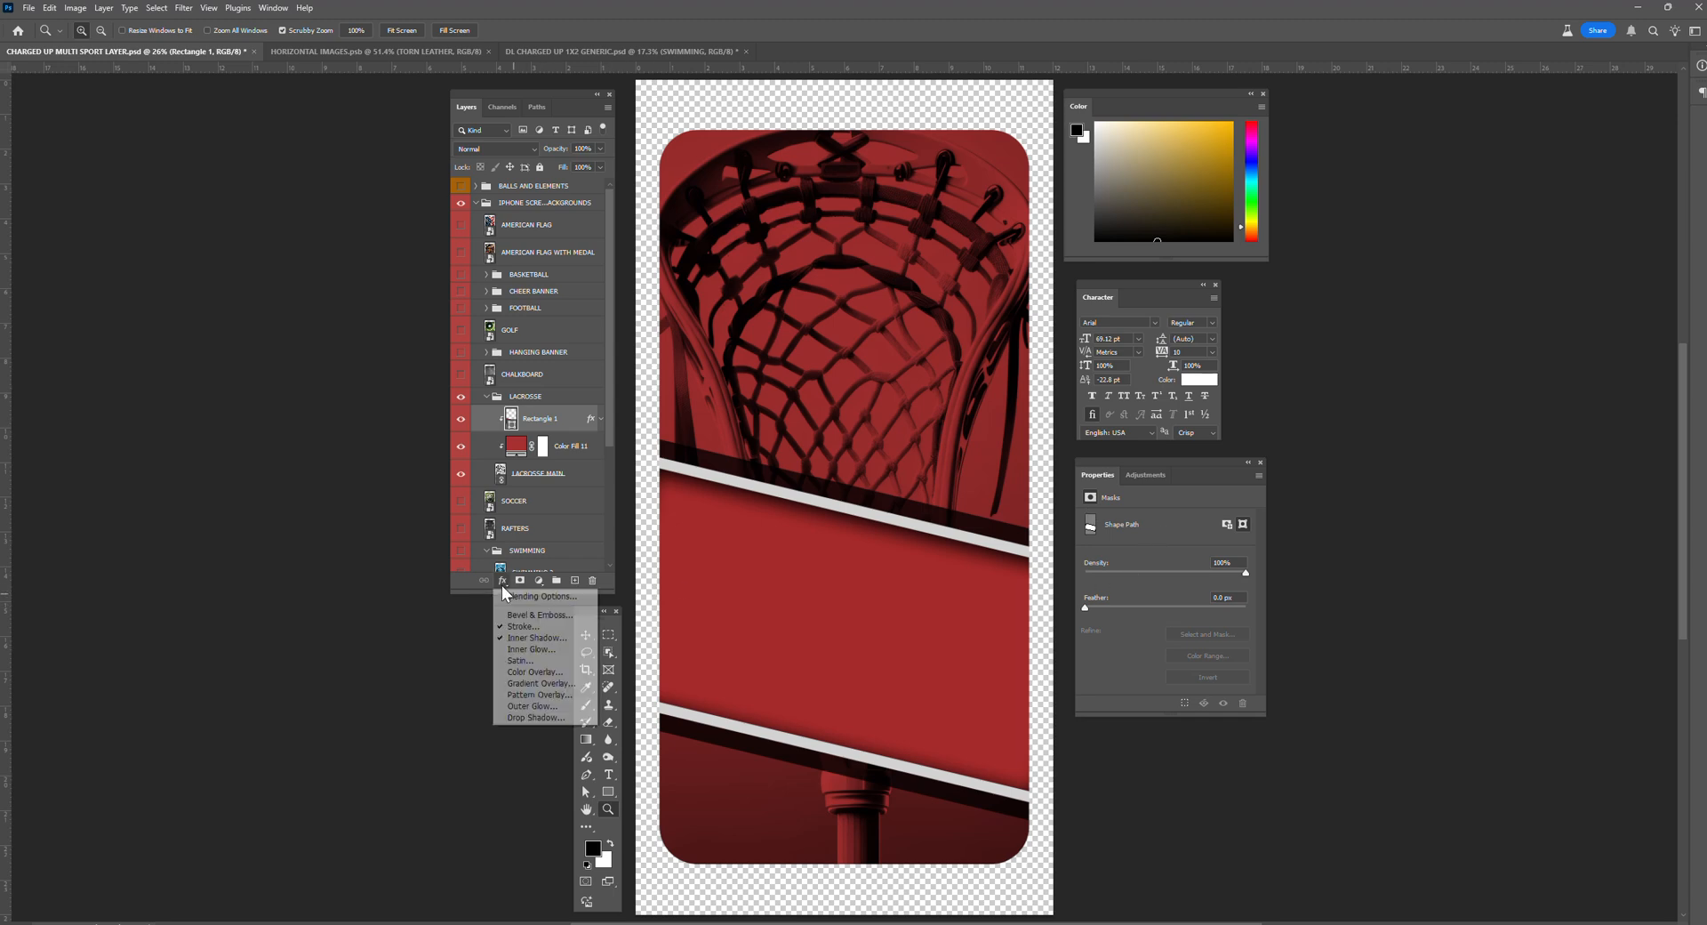
{"action": "left_click", "coordinate": [524, 627]}
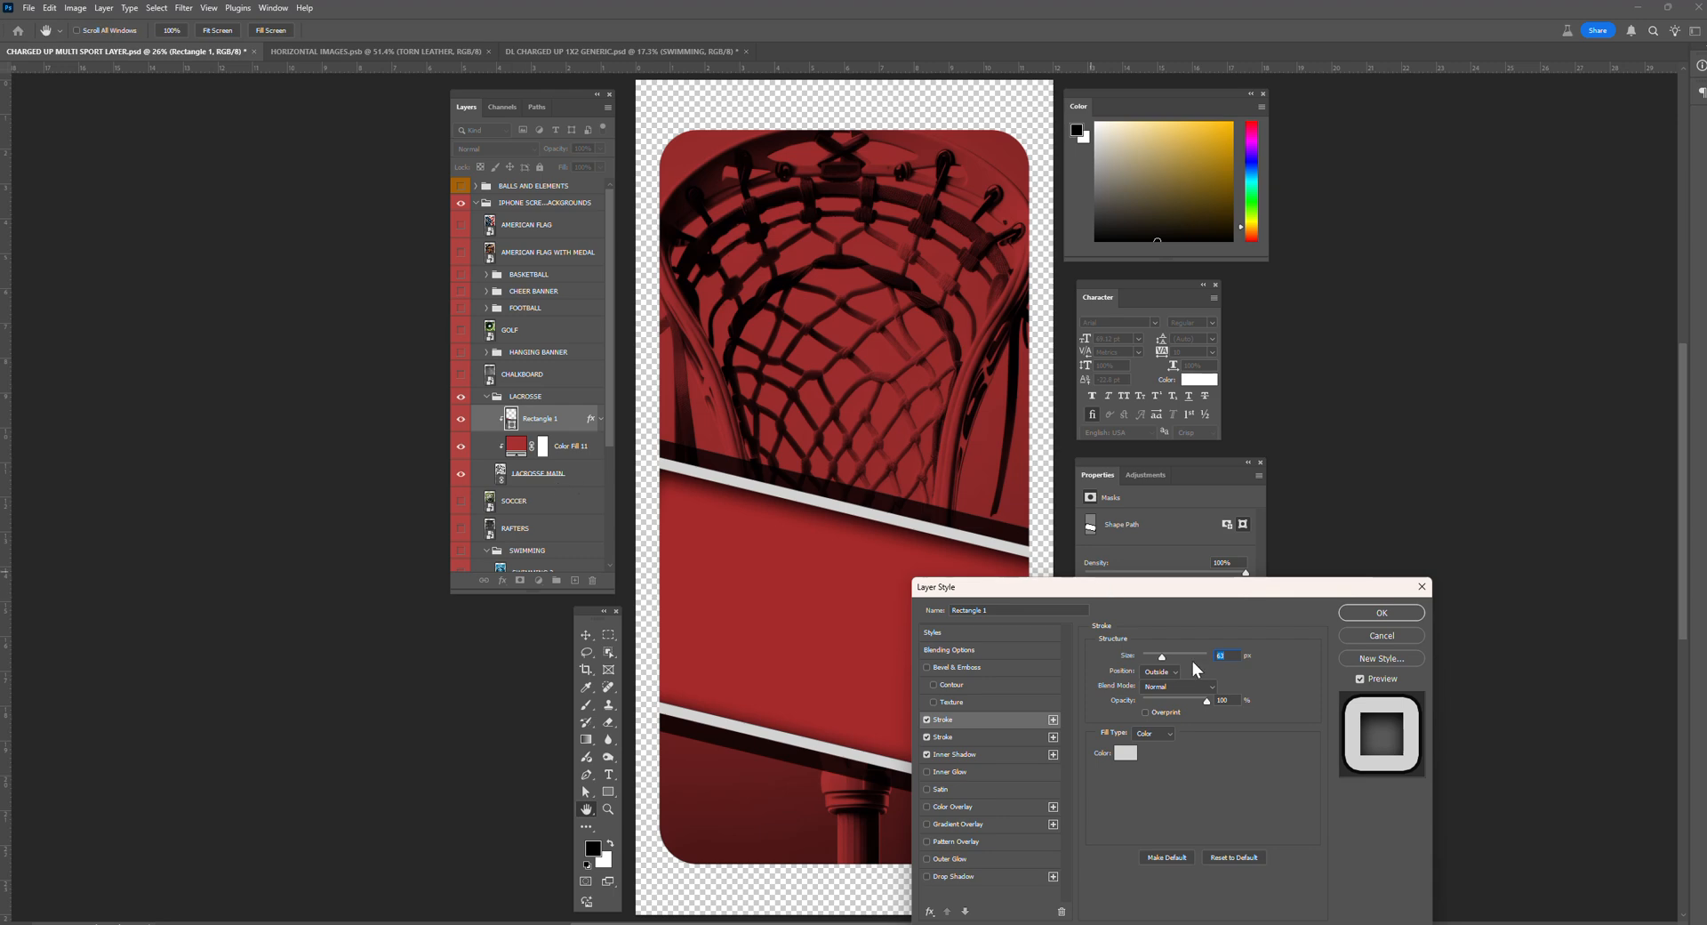
{"action": "left_click_drag", "start_coordinate": [1212, 591], "coordinate": [1270, 230]}
{"action": "left_click", "coordinate": [1184, 391]}
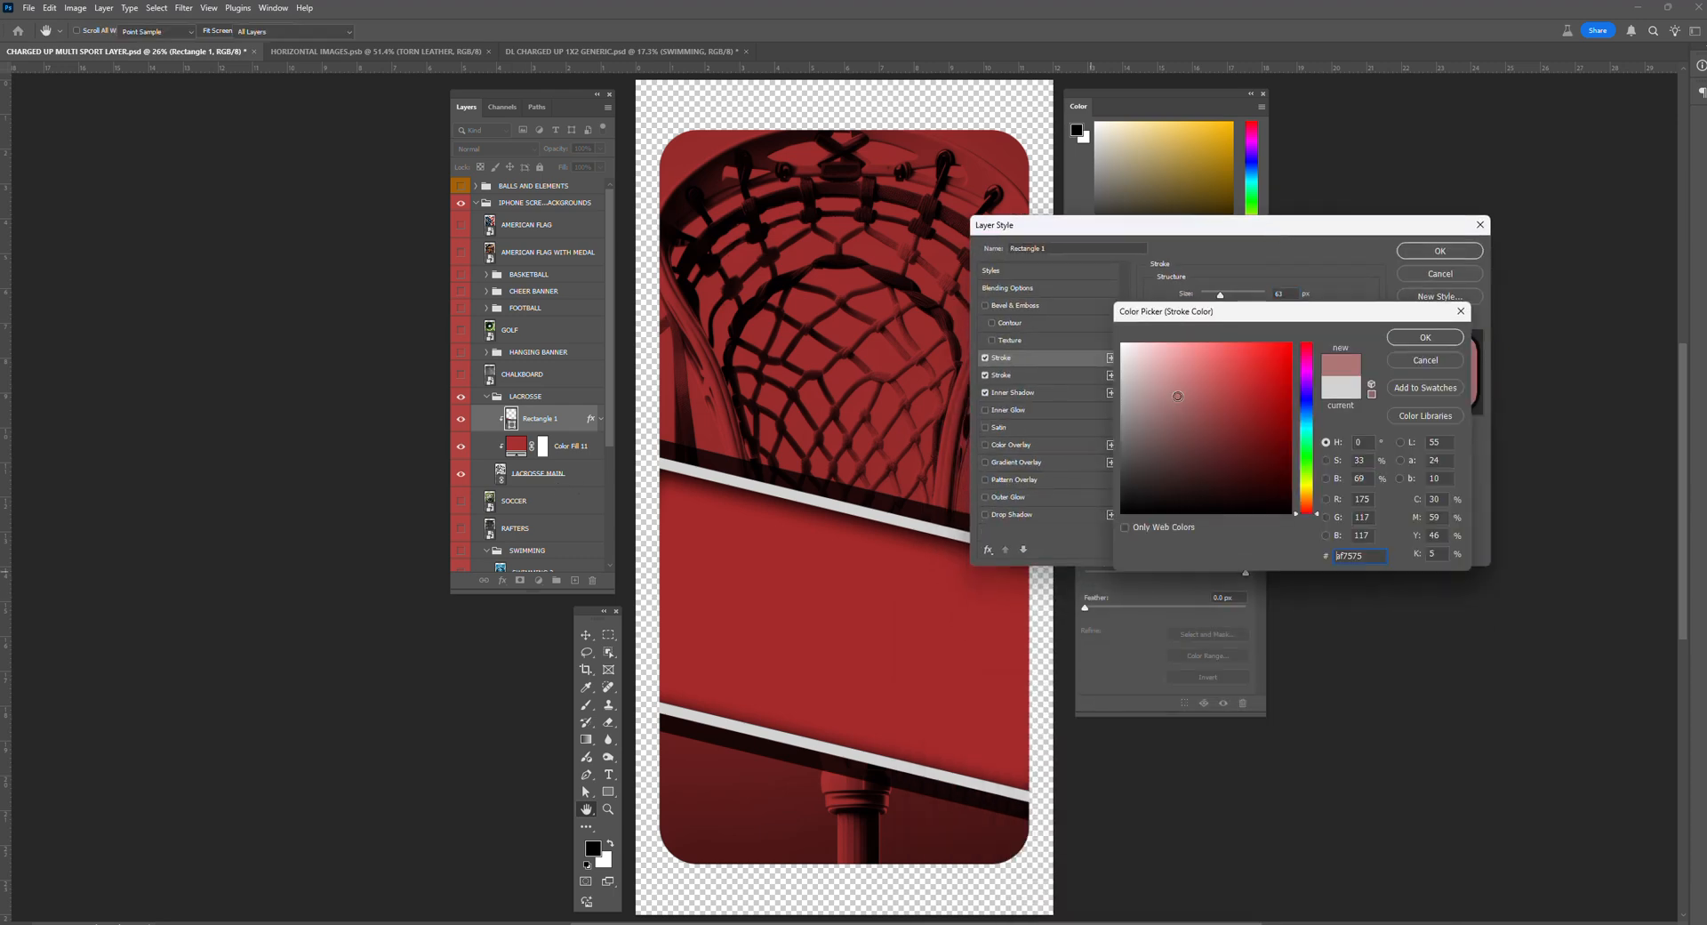
{"action": "left_click", "coordinate": [1178, 395]}
{"action": "left_click", "coordinate": [1278, 368]}
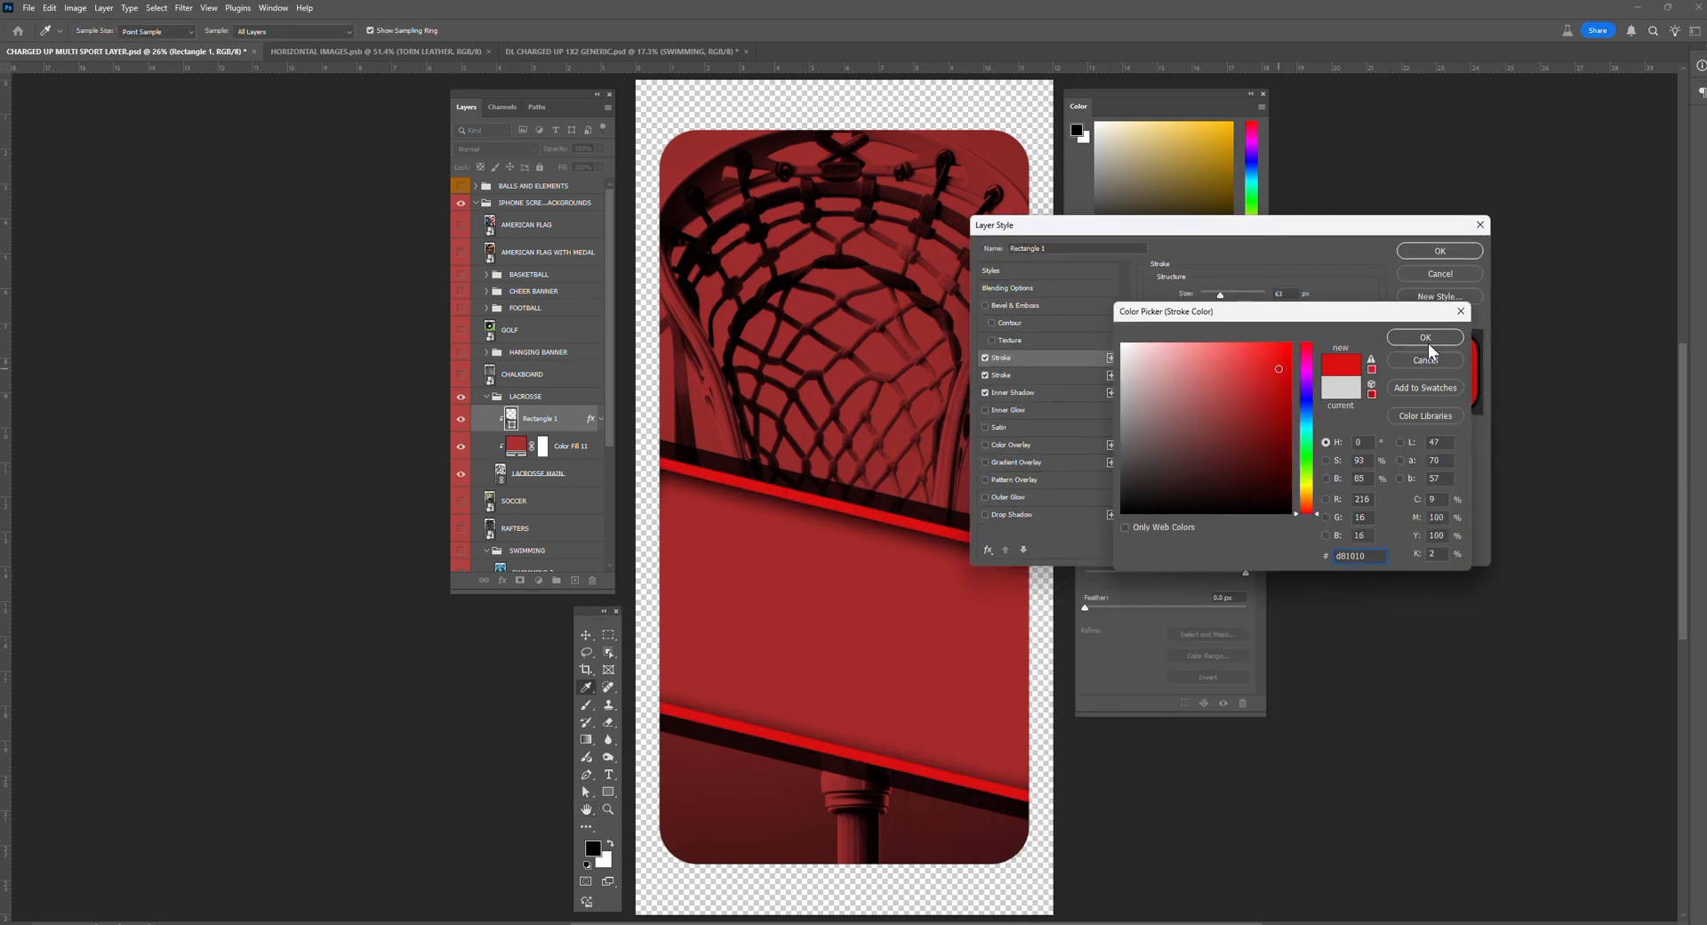
{"action": "left_click", "coordinate": [1426, 358]}
Step: Preview dark red #760f0f and bright red #e80f0f on Rectangle 1's dark outer stroke, and discard the color change
{"action": "left_click", "coordinate": [1009, 376]}
{"action": "left_click", "coordinate": [1177, 392]}
{"action": "left_click", "coordinate": [1270, 434]}
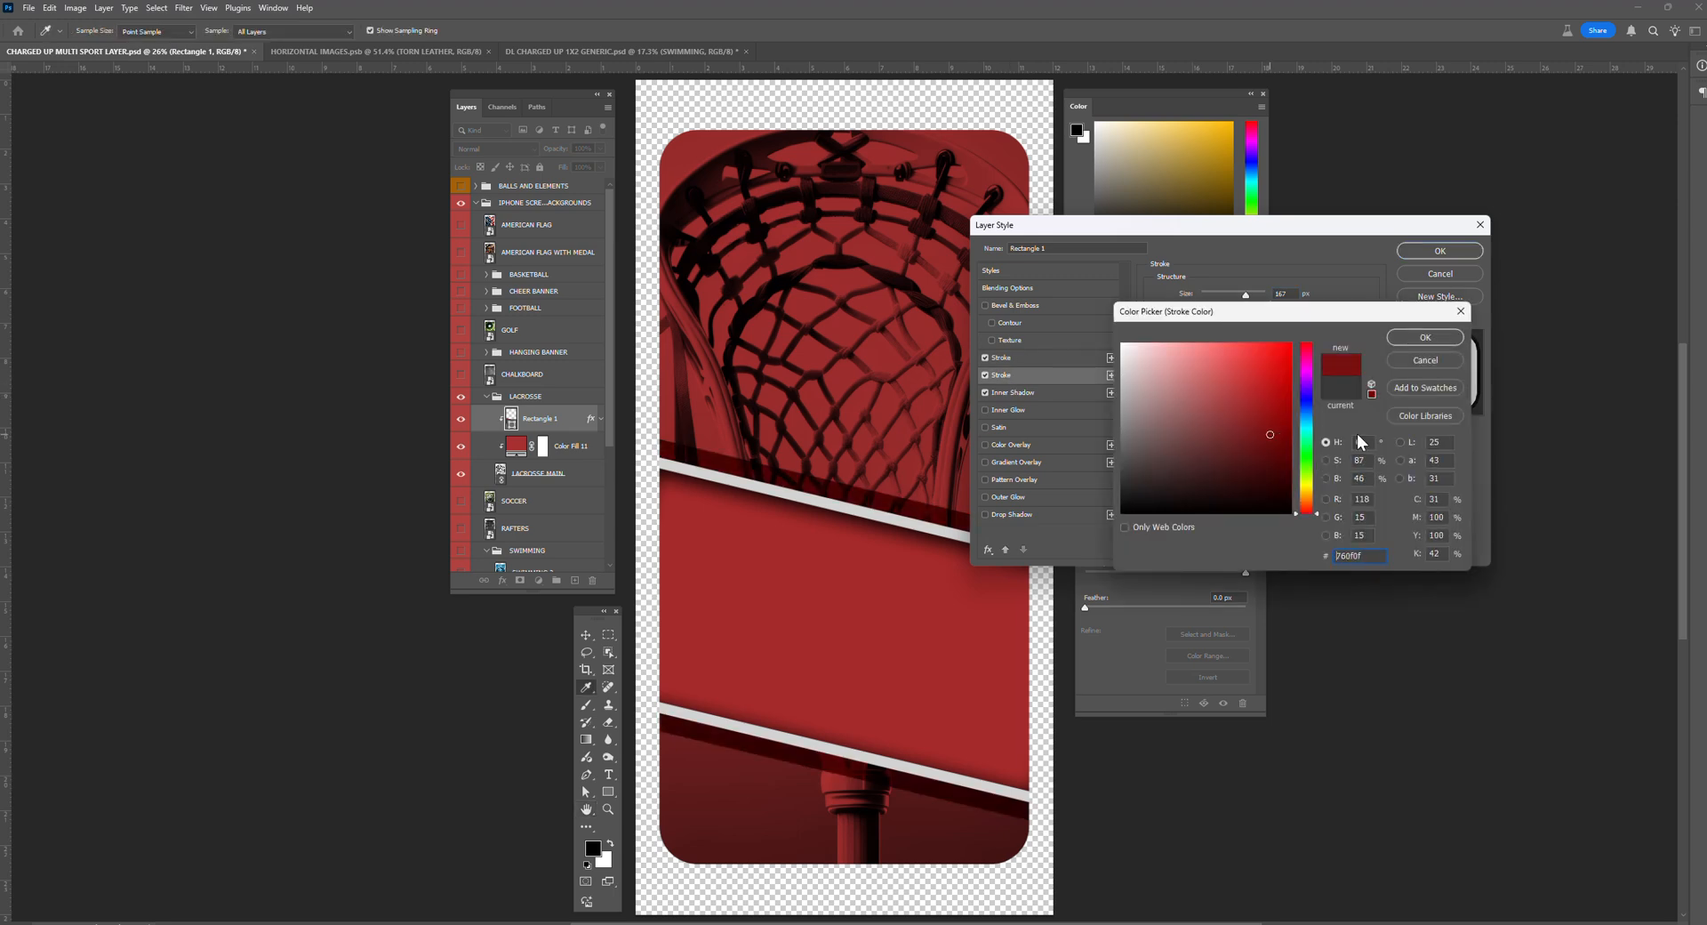
{"action": "left_click", "coordinate": [1279, 359]}
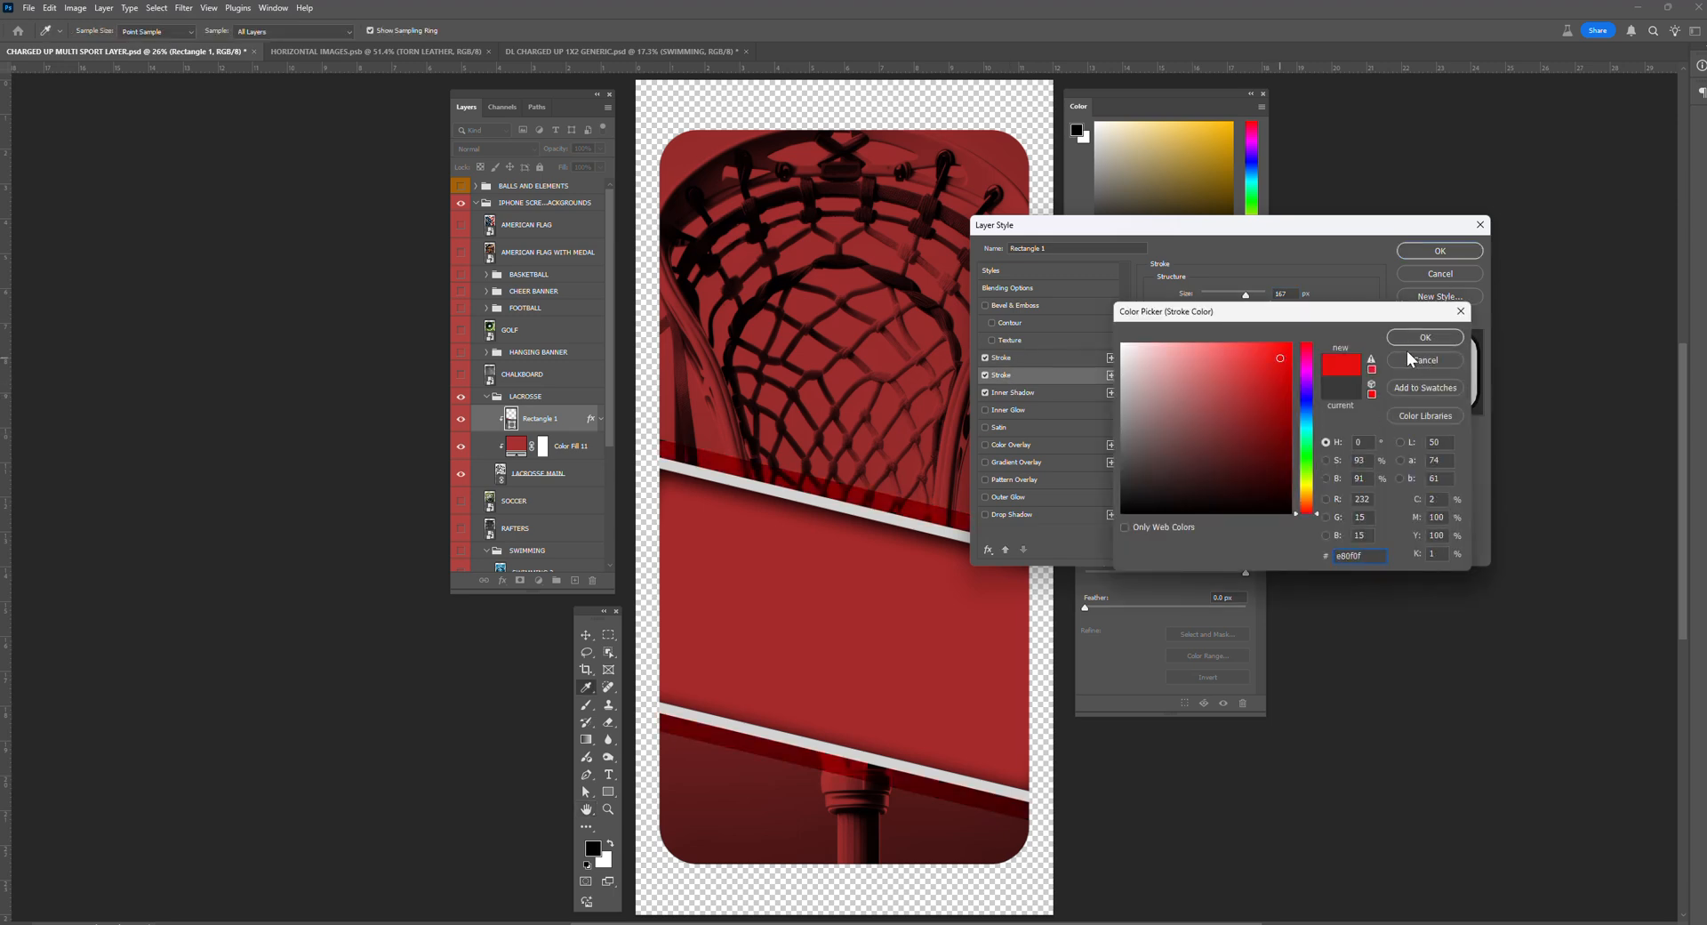
{"action": "key", "text": "Escape"}
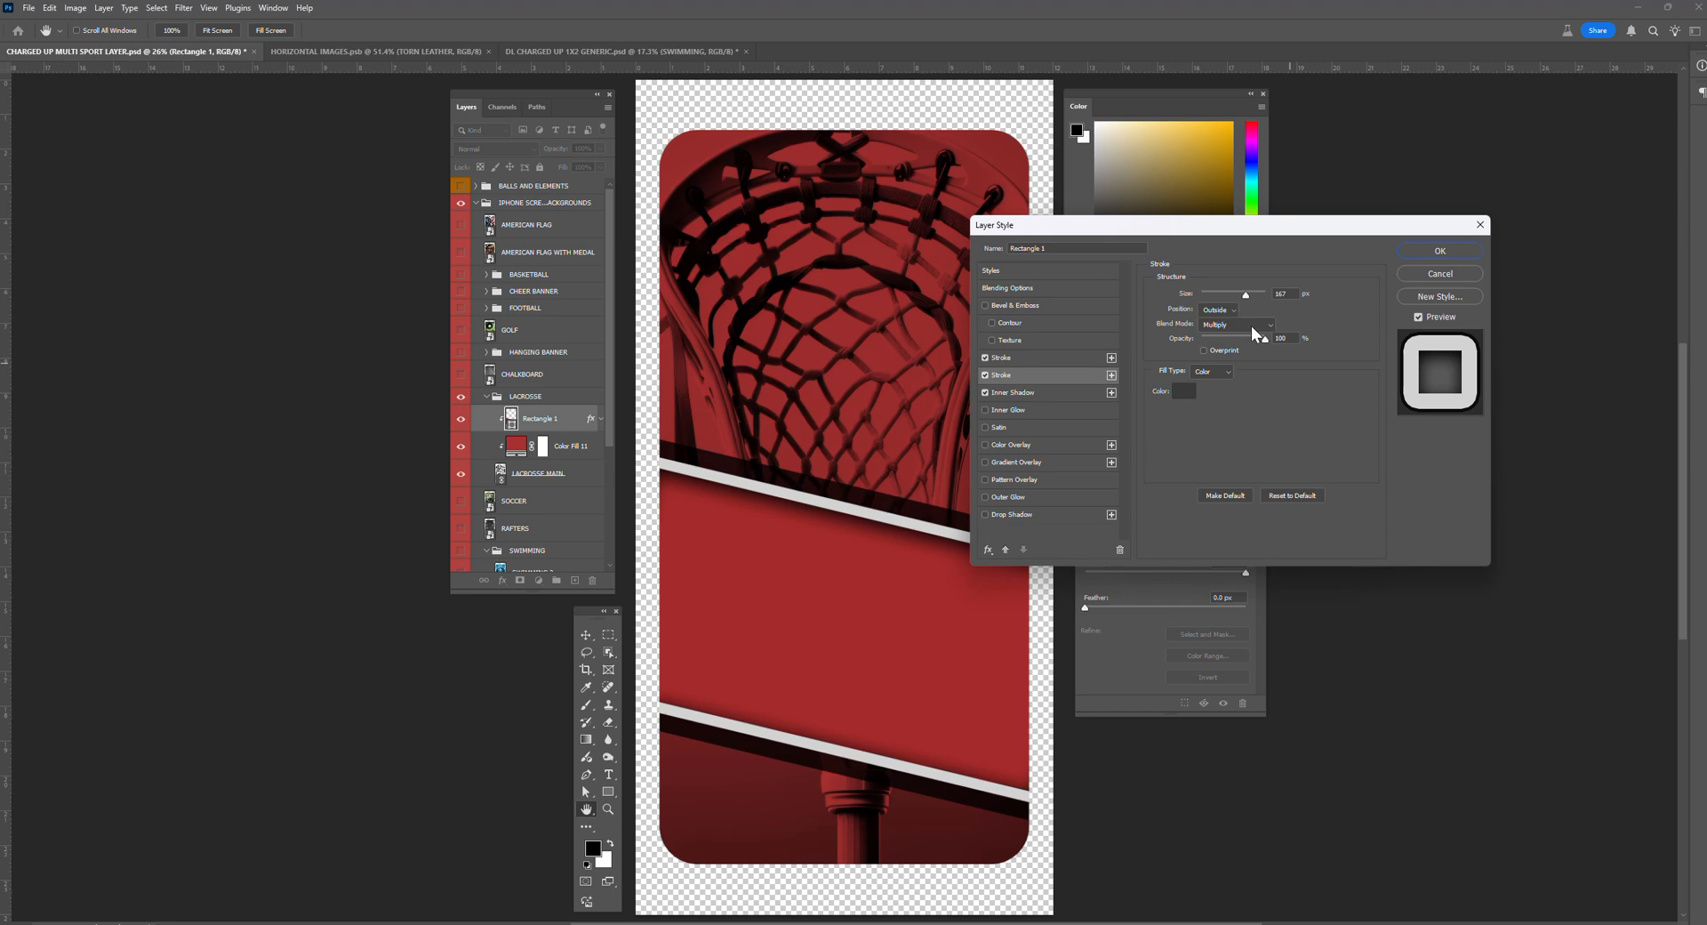
Step: Preview the Normal blend mode on Rectangle 1's dark outer stroke and cancel the layer style changes
{"action": "left_click", "coordinate": [1260, 324]}
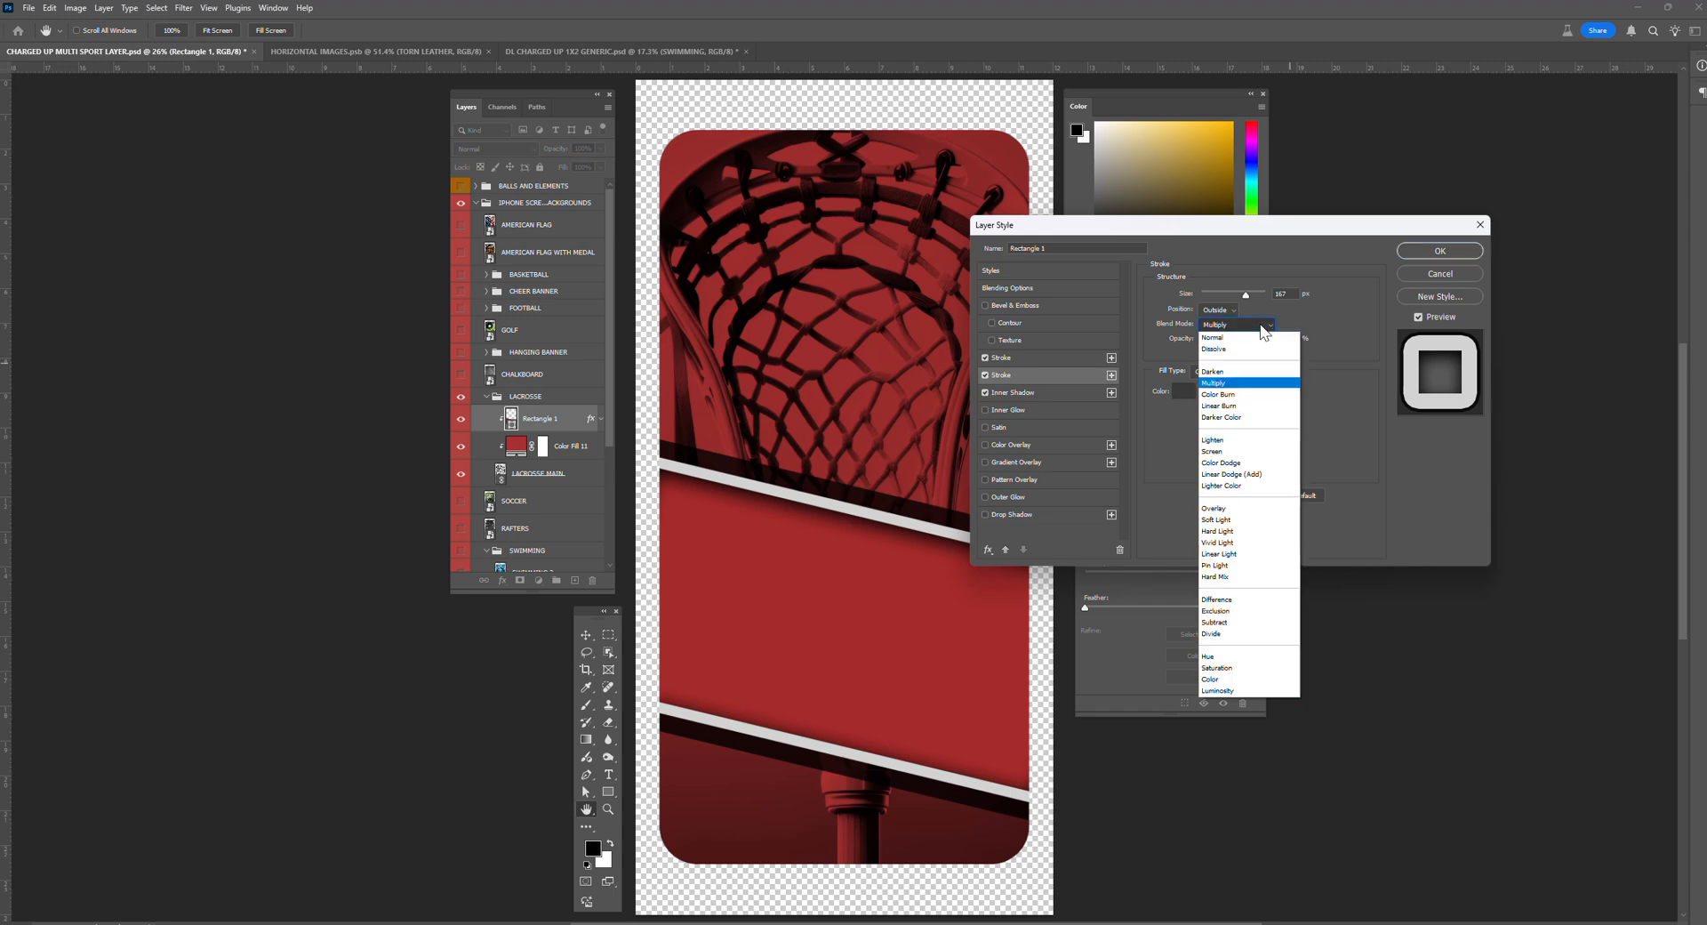
{"action": "left_click", "coordinate": [1240, 337]}
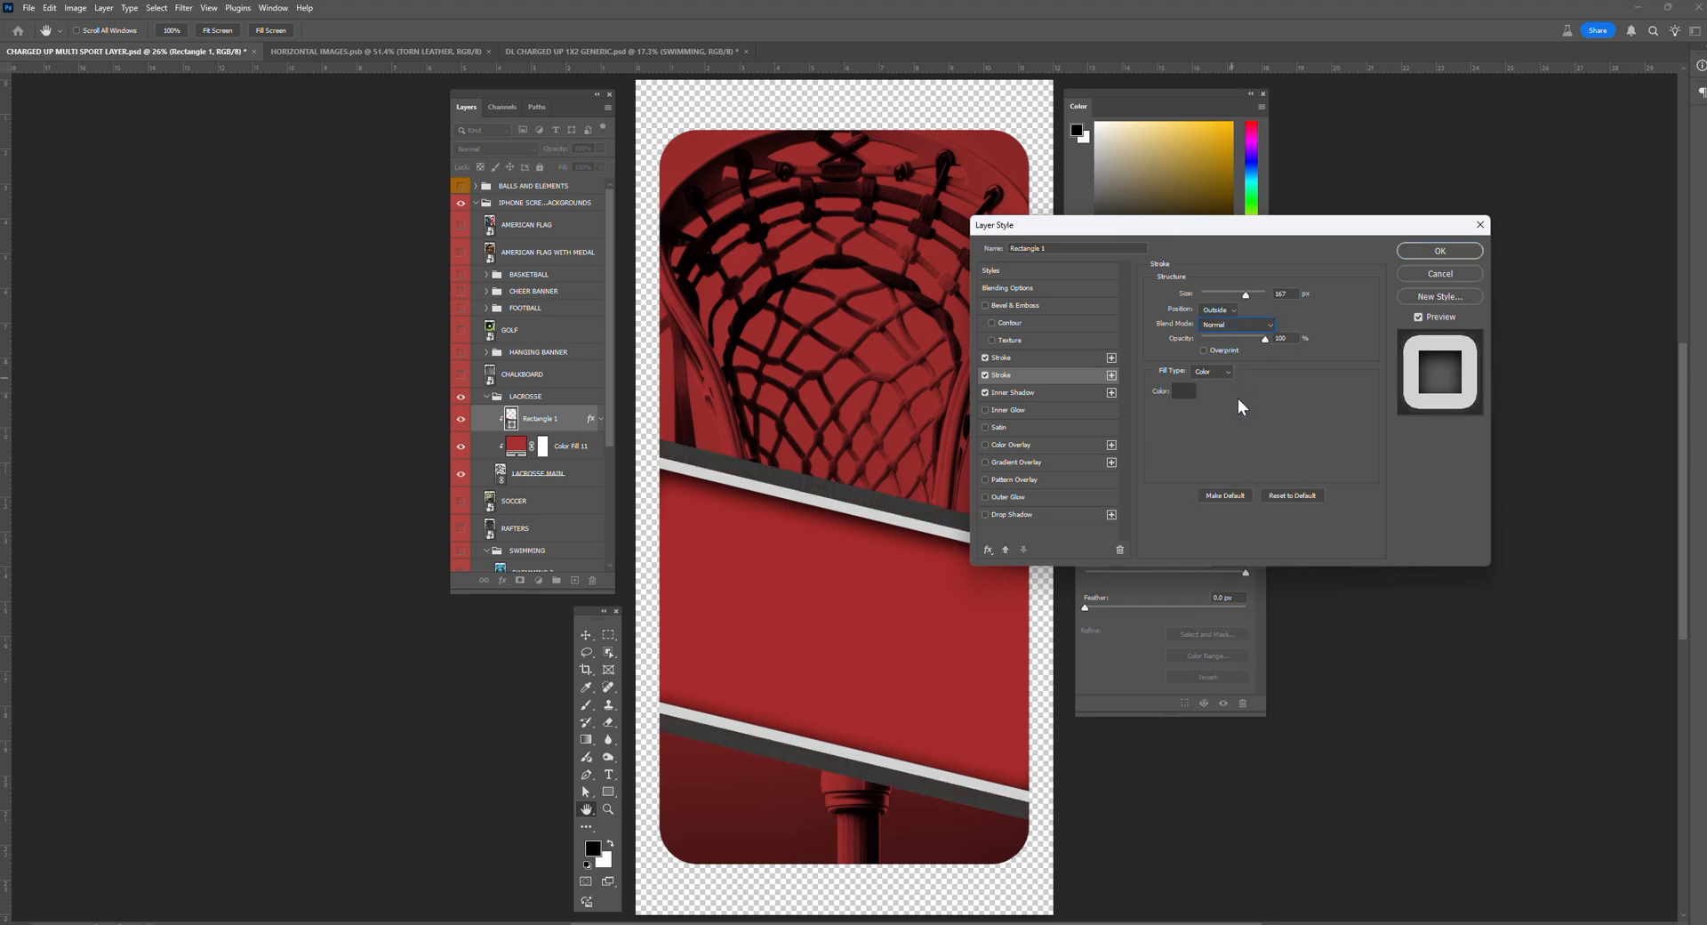
{"action": "left_click", "coordinate": [1440, 272]}
{"action": "key", "text": "z"}
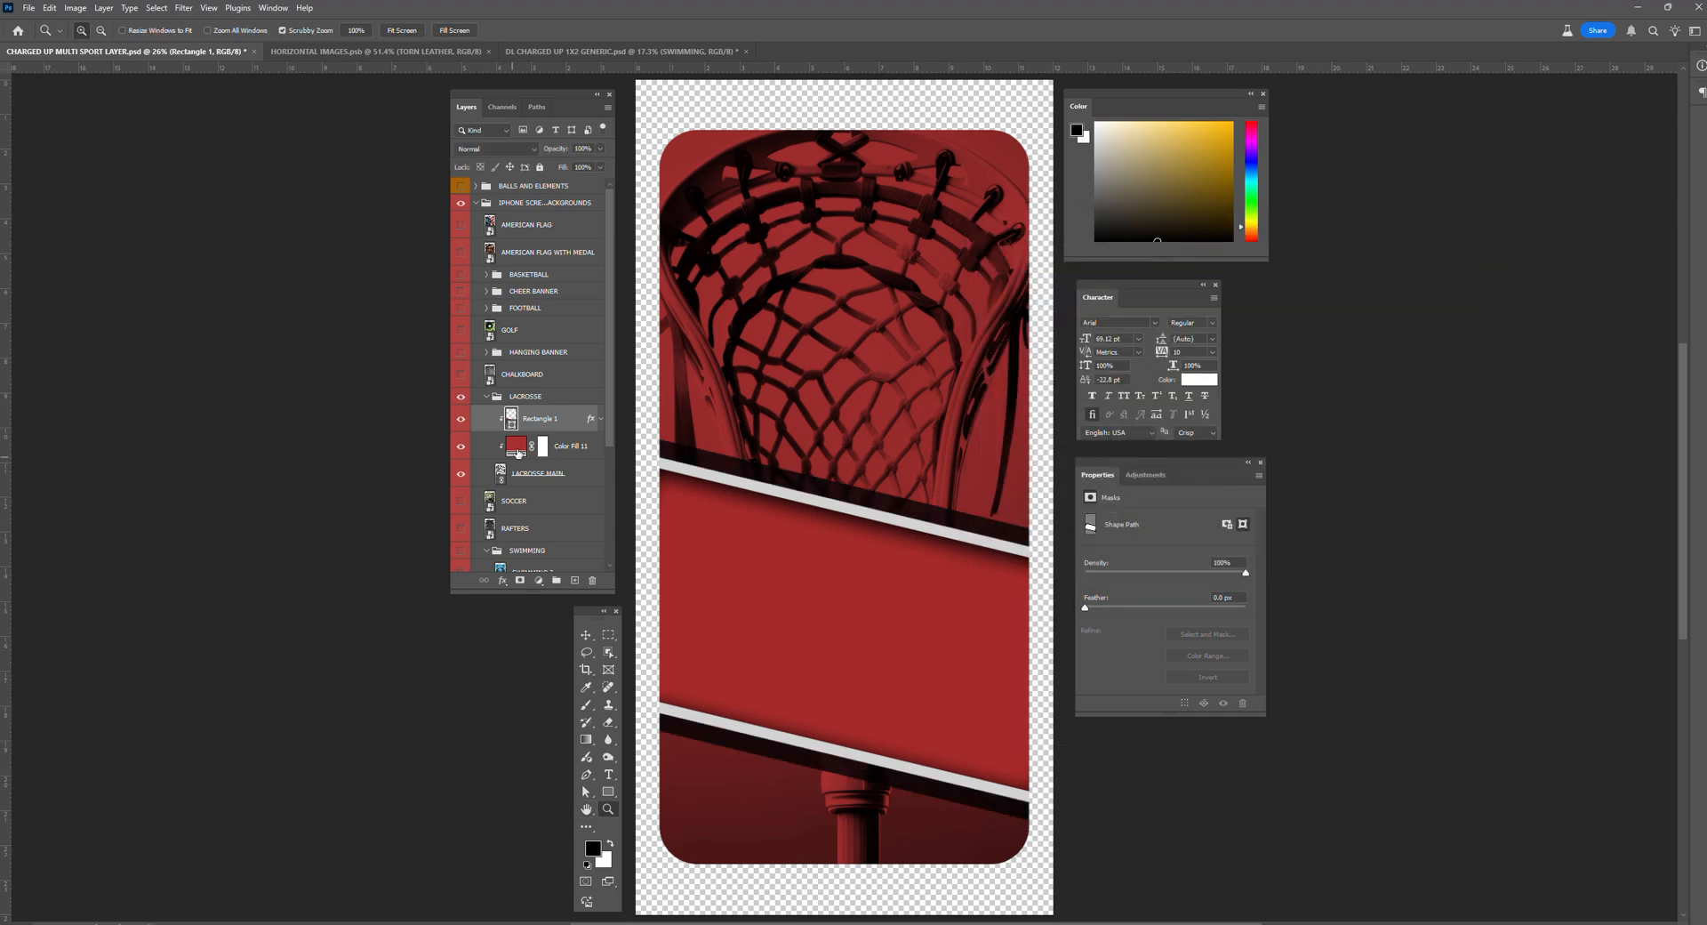
Step: Hide the Lacrosse group's Rectangle 1 stripe to expose the full lacrosse stick background
{"action": "left_click", "coordinate": [462, 419]}
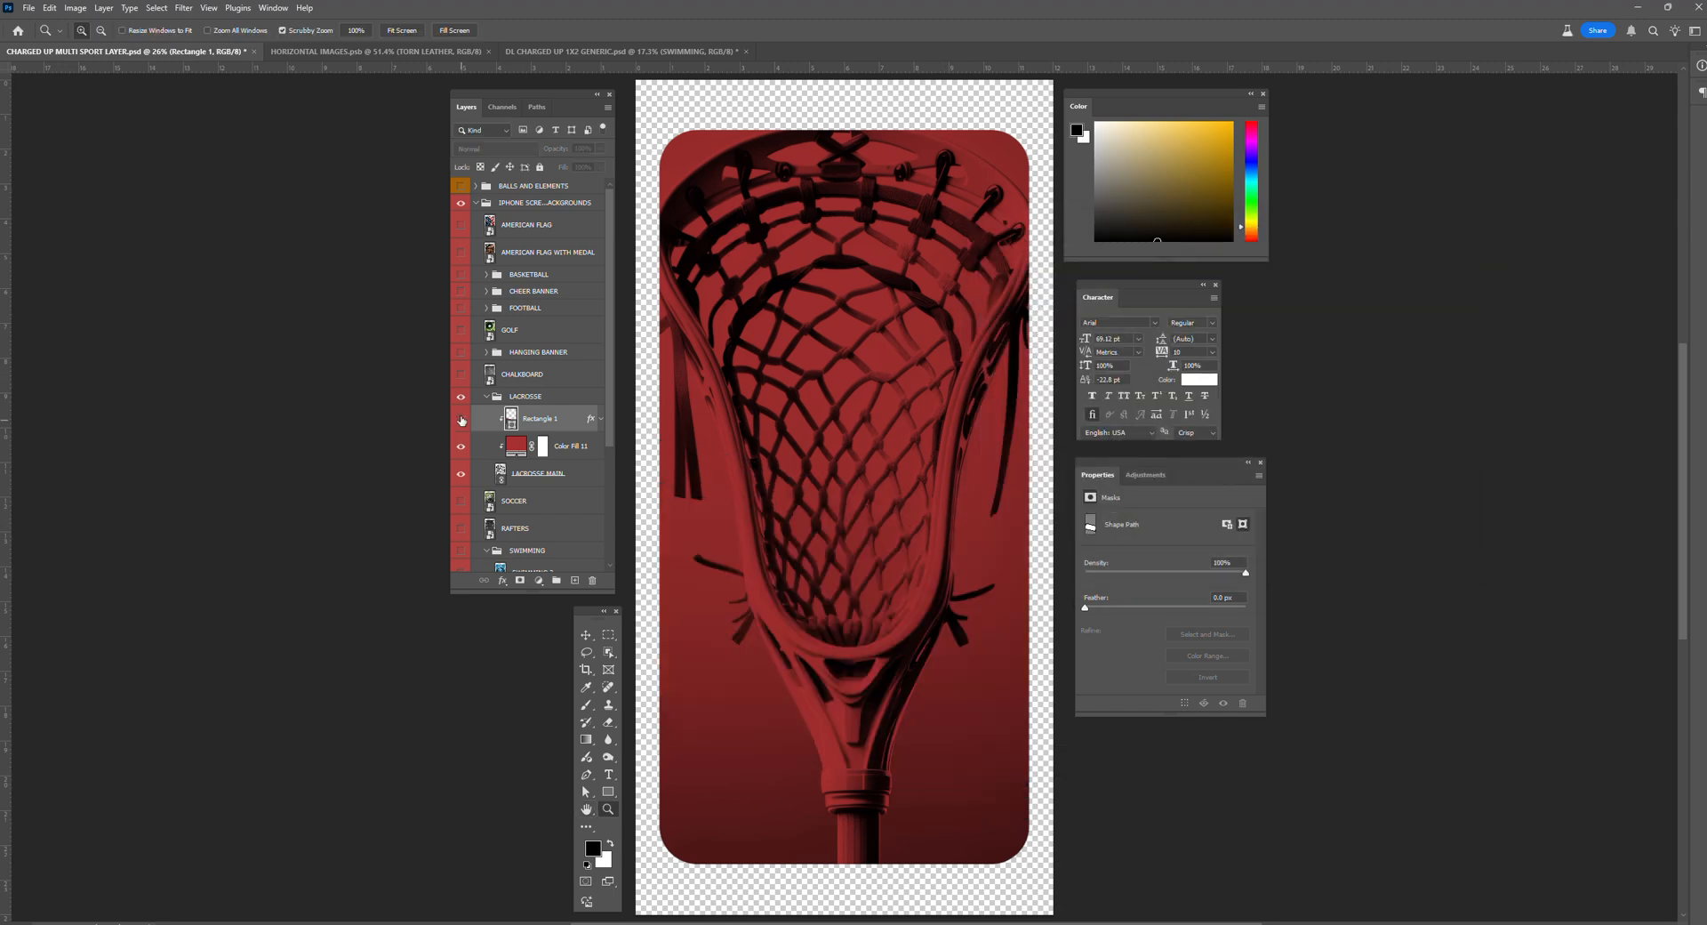
{"action": "left_click", "coordinate": [525, 396]}
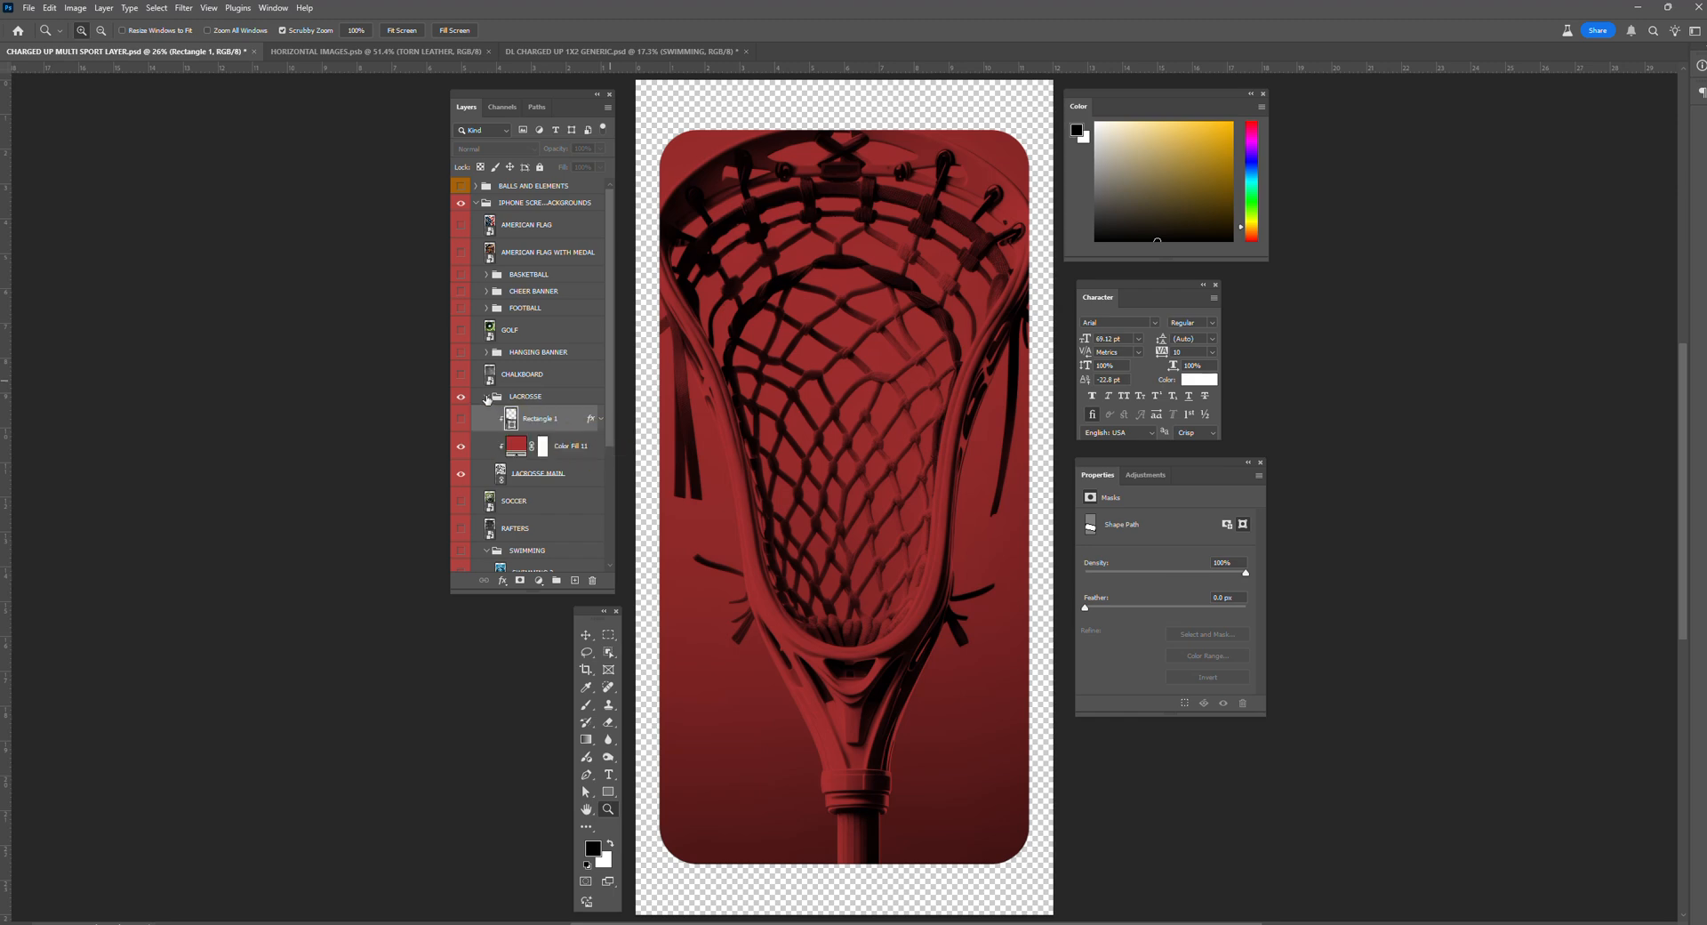
Step: Collapse and hide the Lacrosse group, and select the Soccer layer
{"action": "left_click", "coordinate": [486, 396]}
{"action": "left_click", "coordinate": [462, 400]}
{"action": "left_click", "coordinate": [540, 426]}
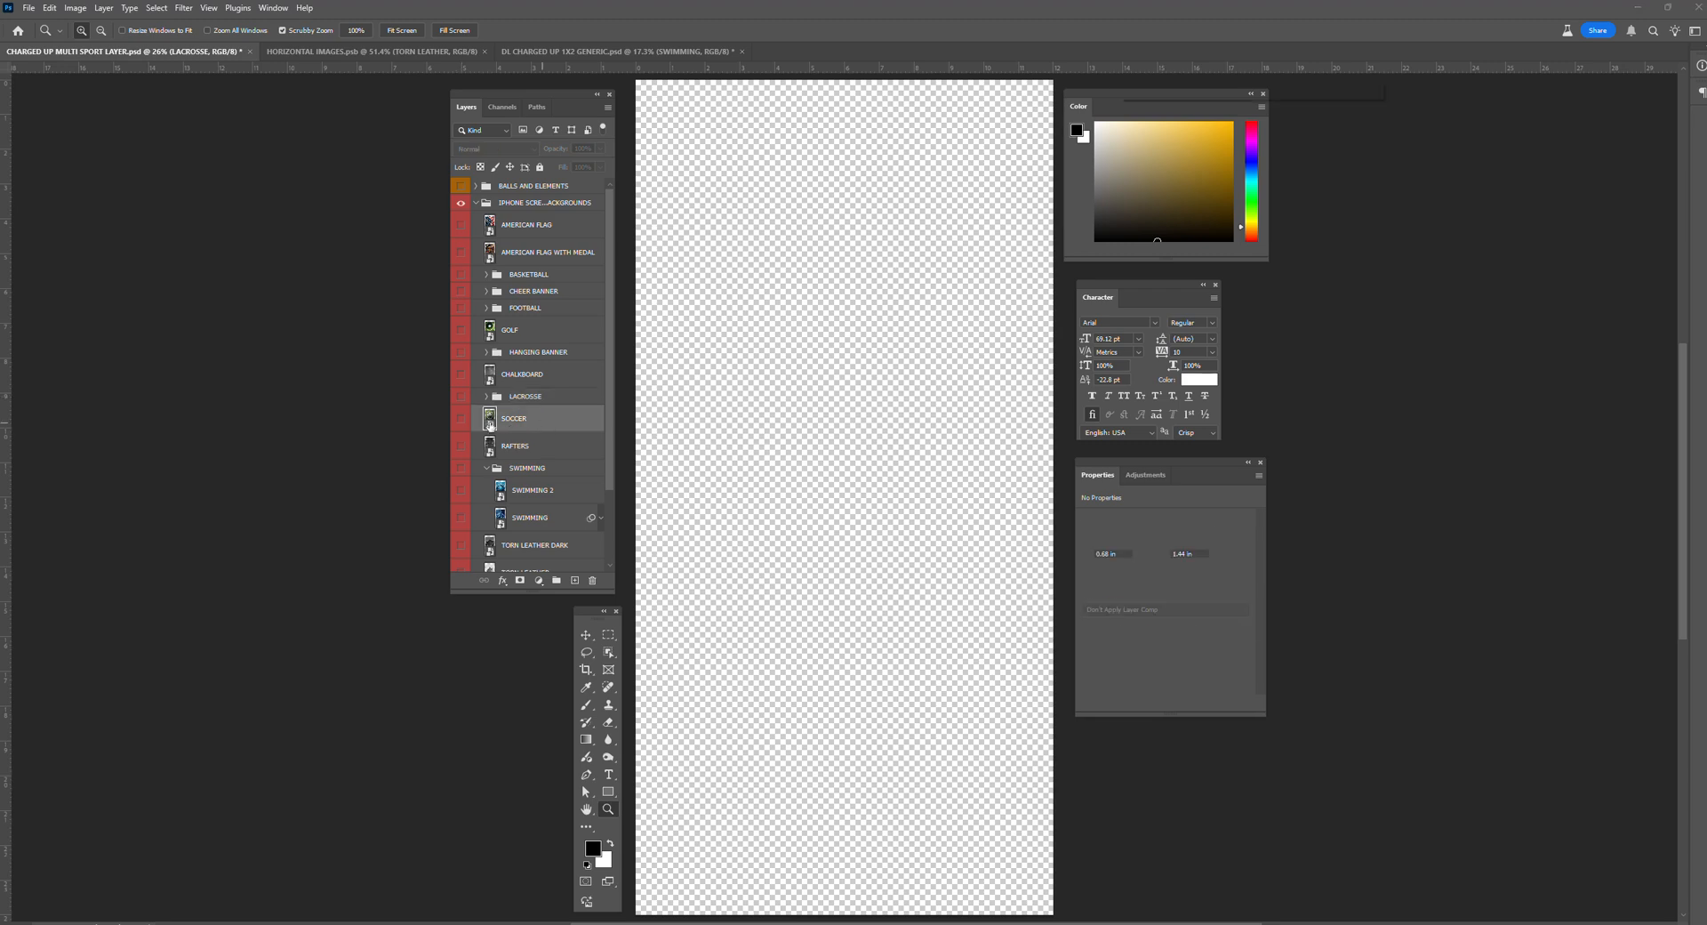
Step: Preview the Soccer background and the Football 3 background, hiding each one after viewing and collapsing the Football group
{"action": "left_click", "coordinate": [461, 422]}
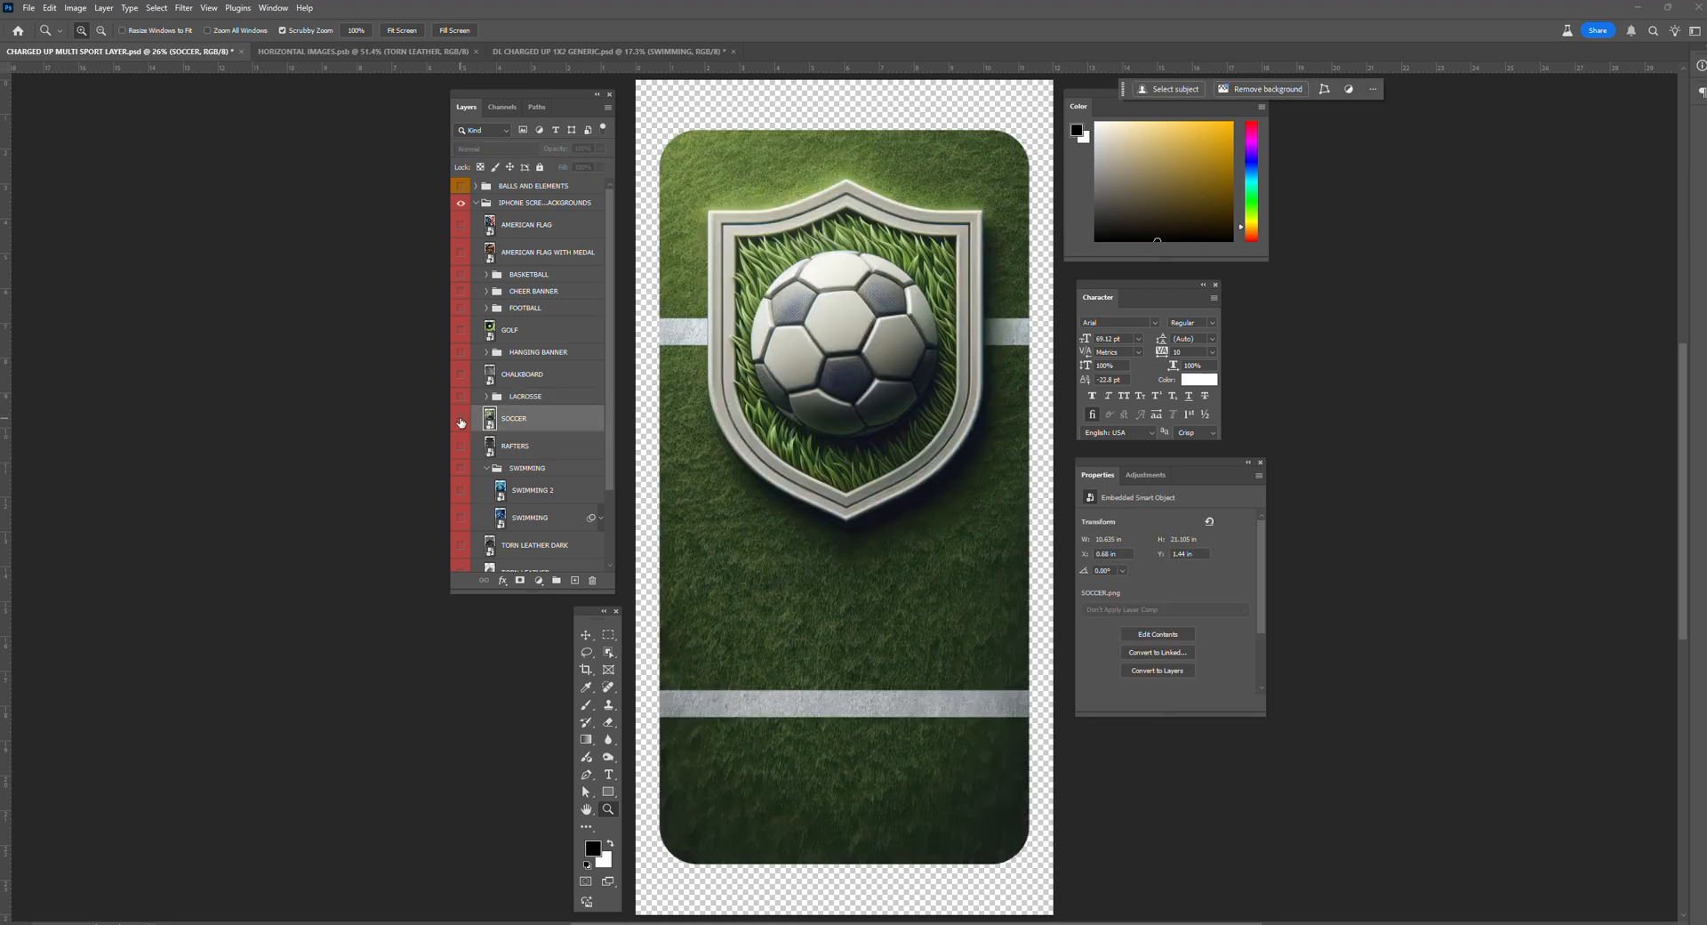
{"action": "left_click", "coordinate": [460, 421]}
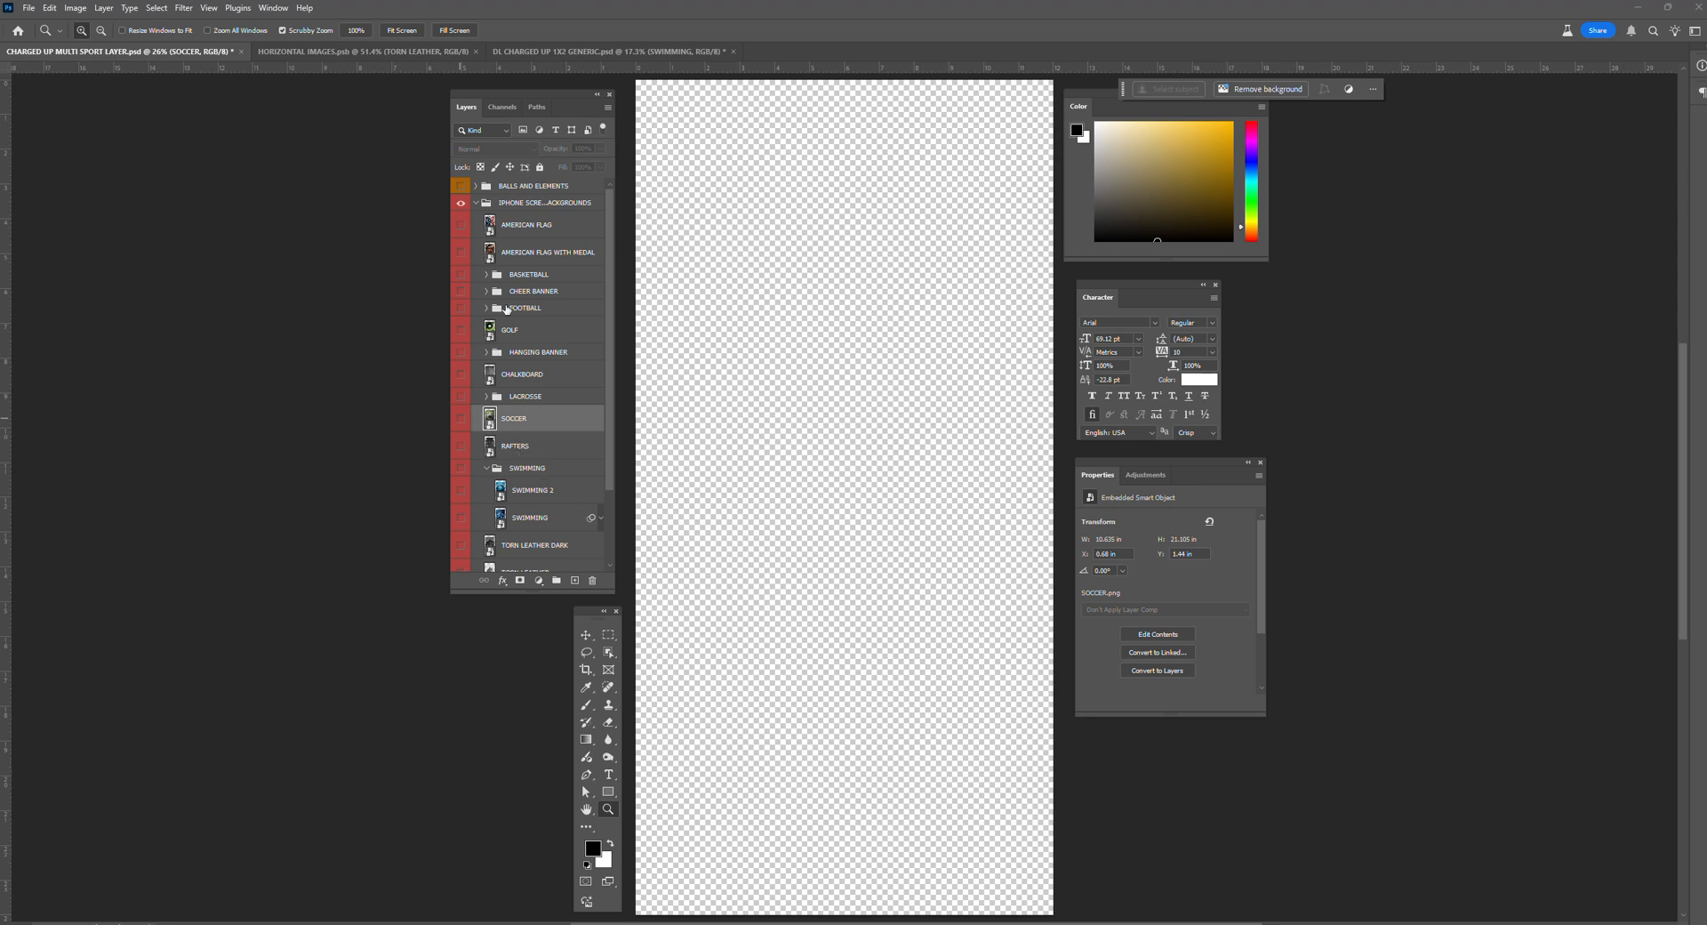
{"action": "left_click", "coordinate": [486, 308]}
{"action": "left_click", "coordinate": [460, 307]}
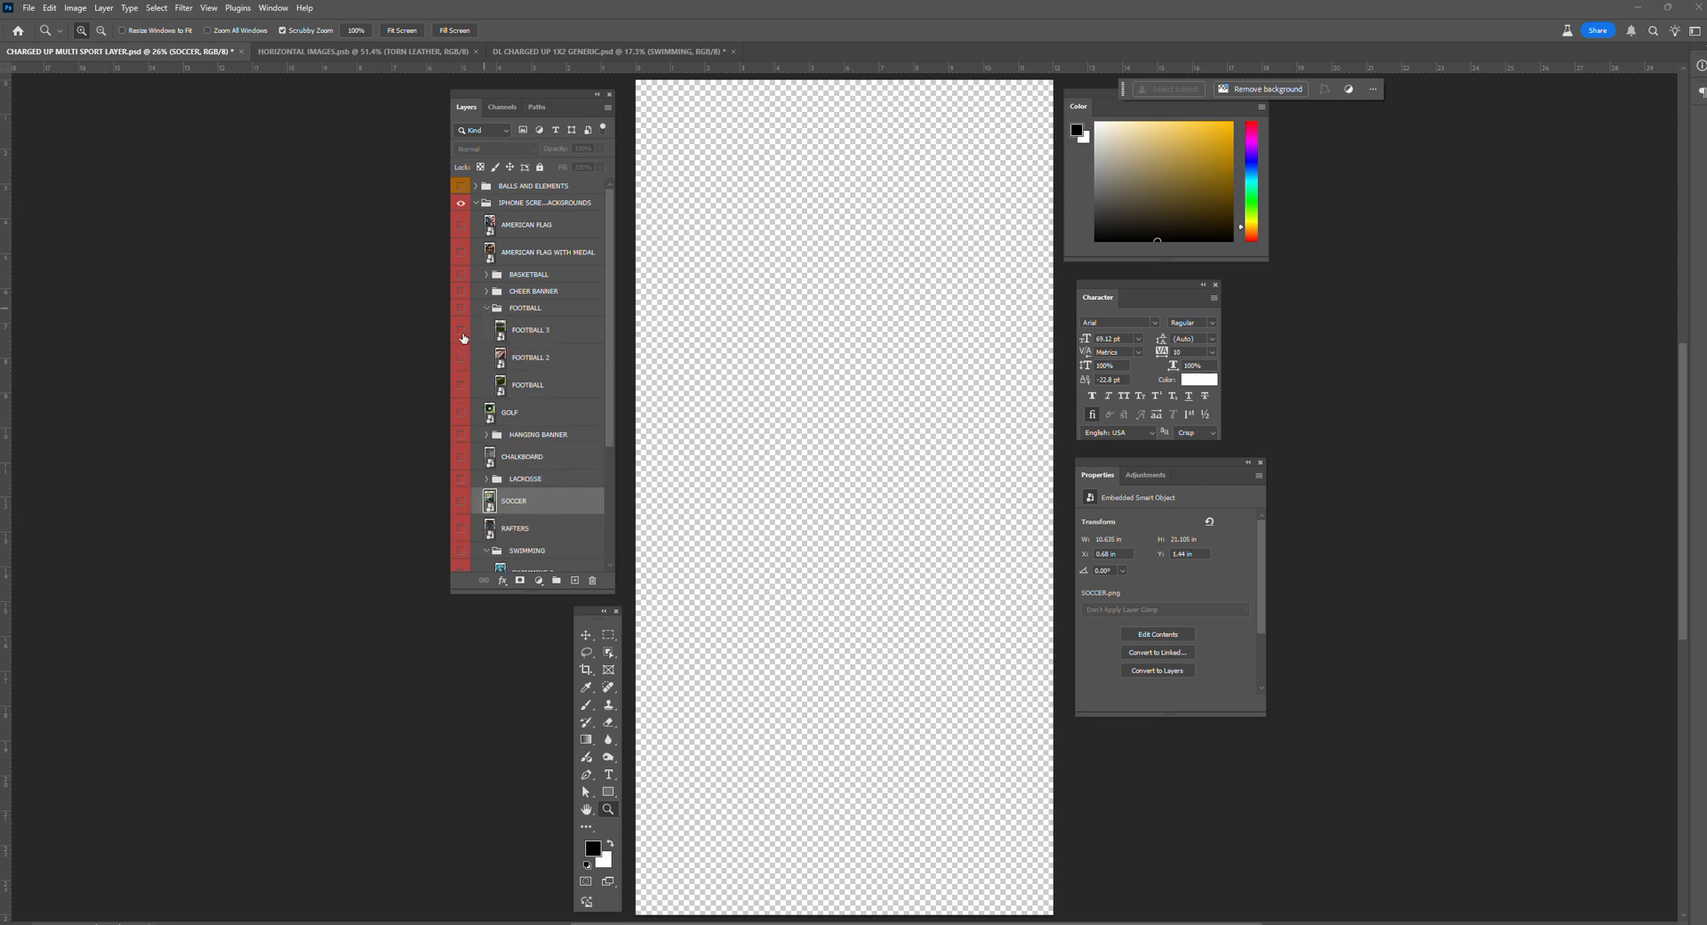
{"action": "left_click", "coordinate": [462, 331]}
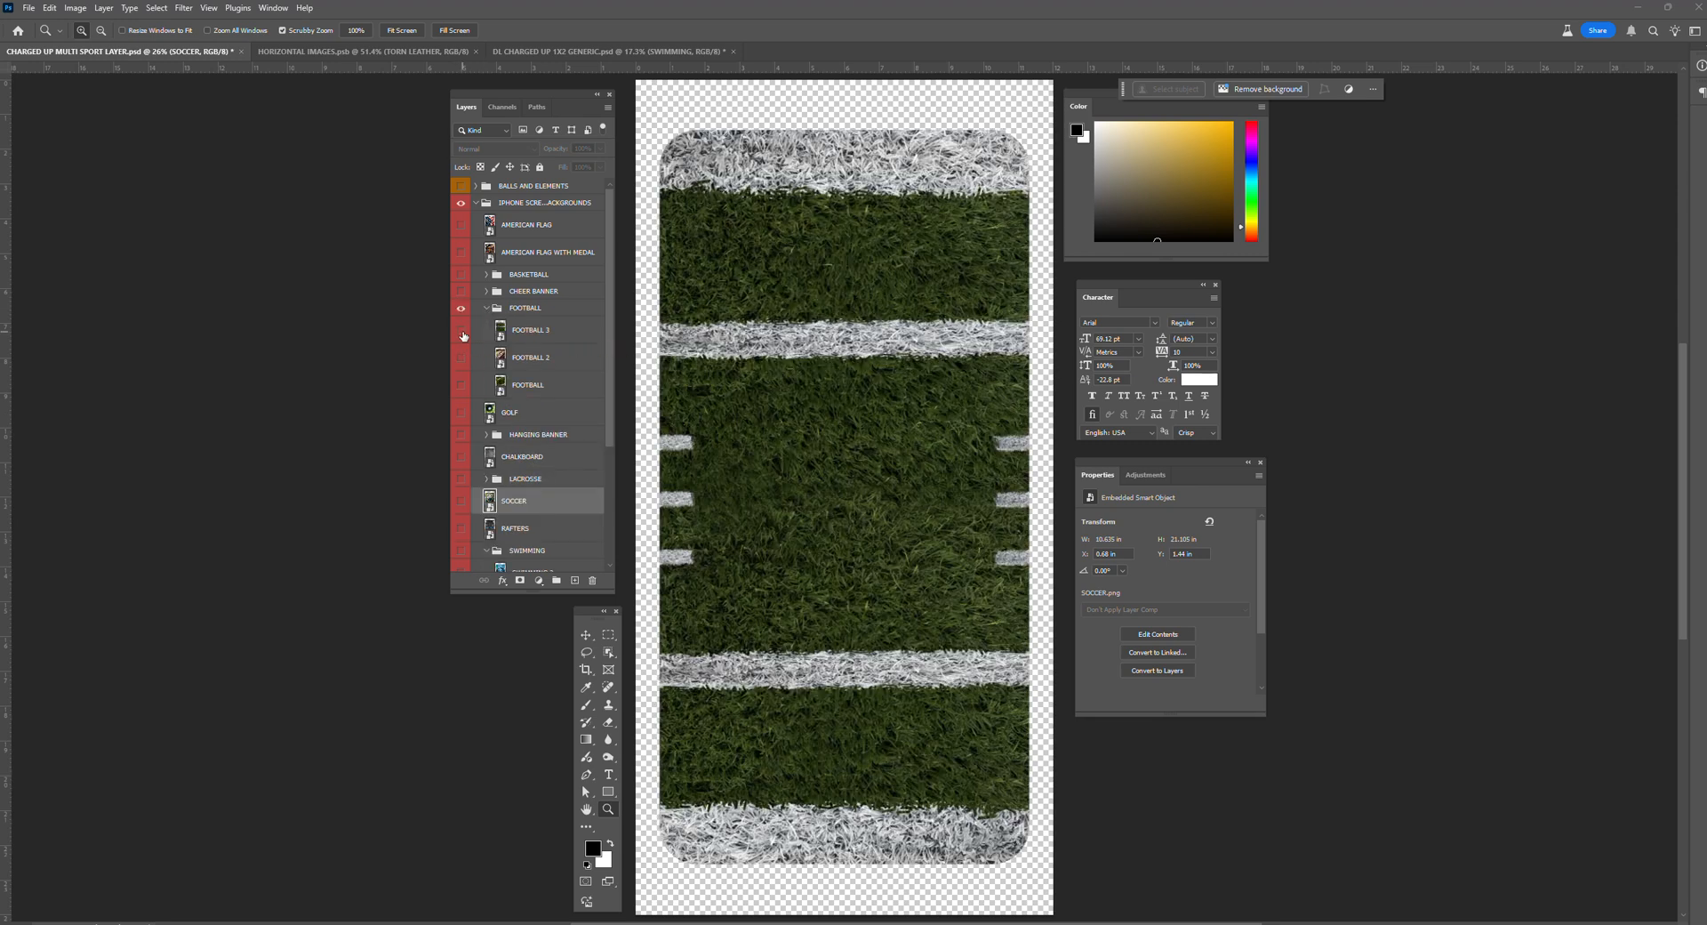
{"action": "left_click", "coordinate": [461, 331]}
{"action": "left_click", "coordinate": [486, 308]}
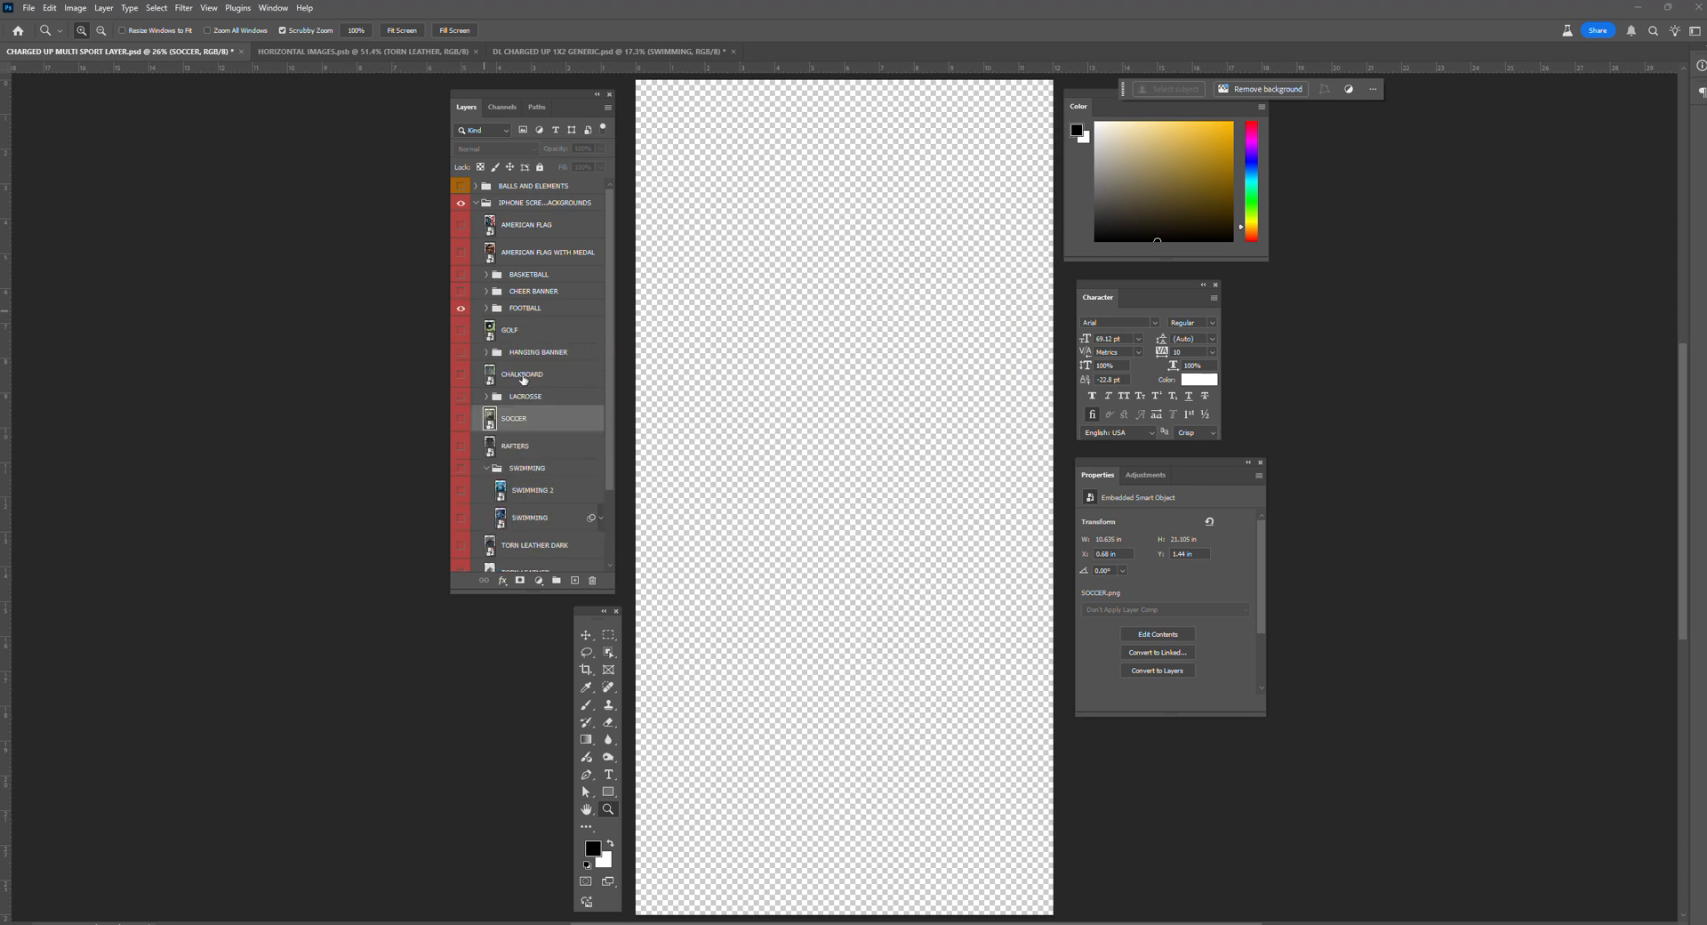
Step: Show the Rafters background and add a solid color fill layer in red #ff0000
{"action": "left_click", "coordinate": [461, 448]}
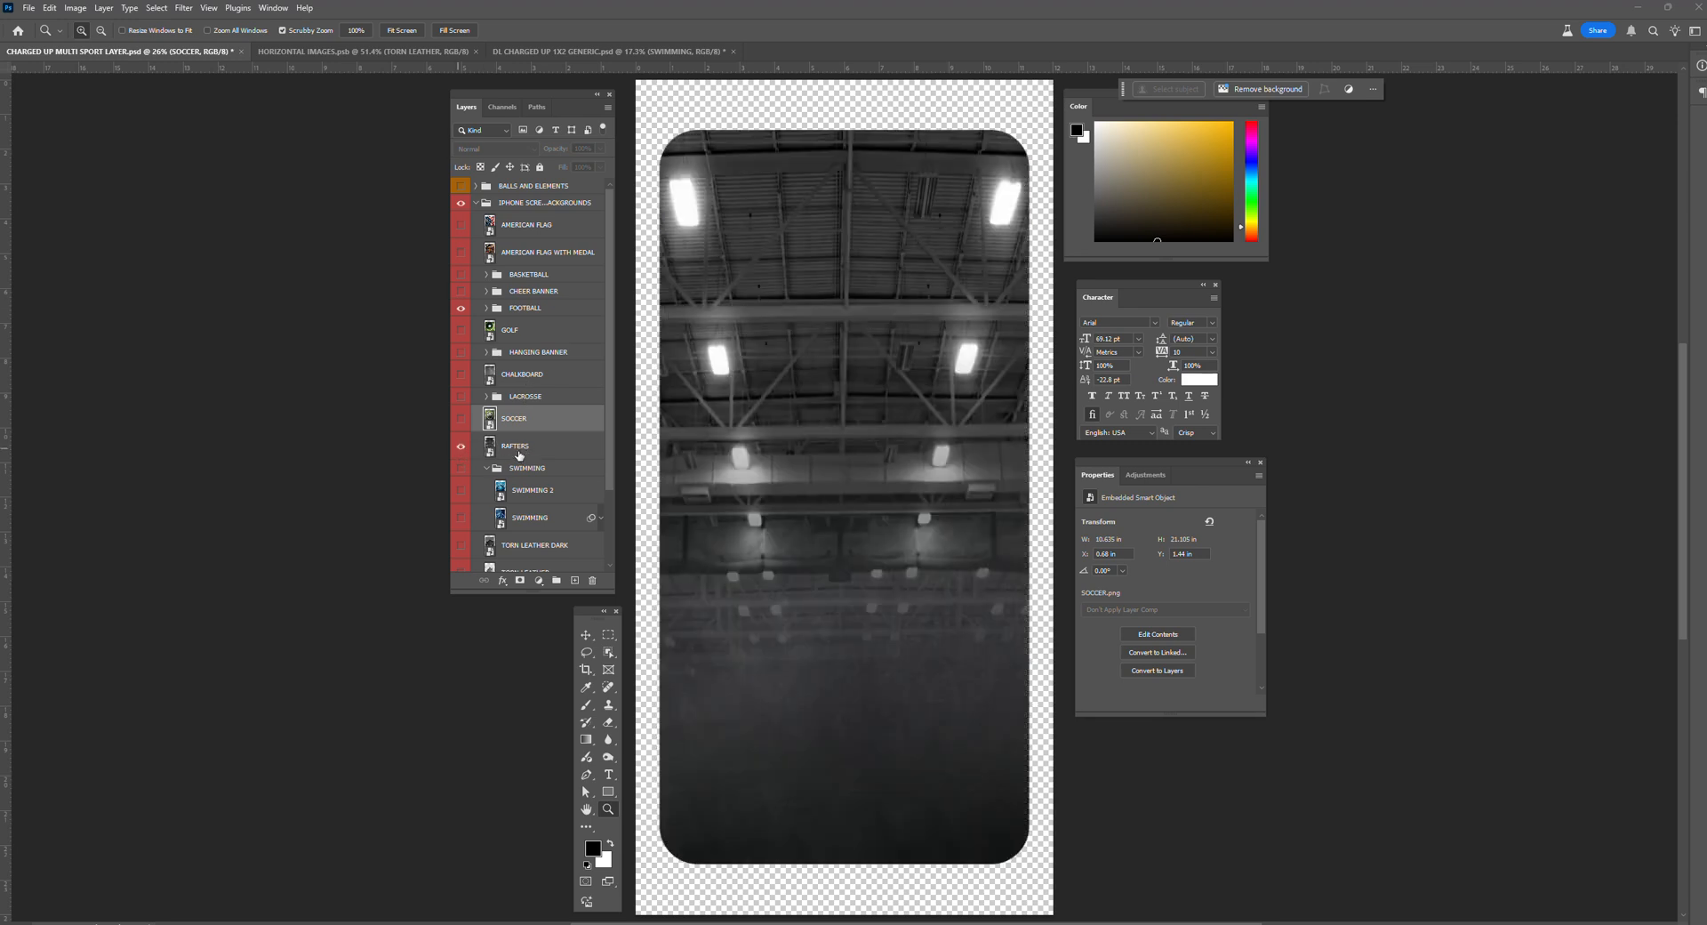
{"action": "left_click", "coordinate": [538, 582]}
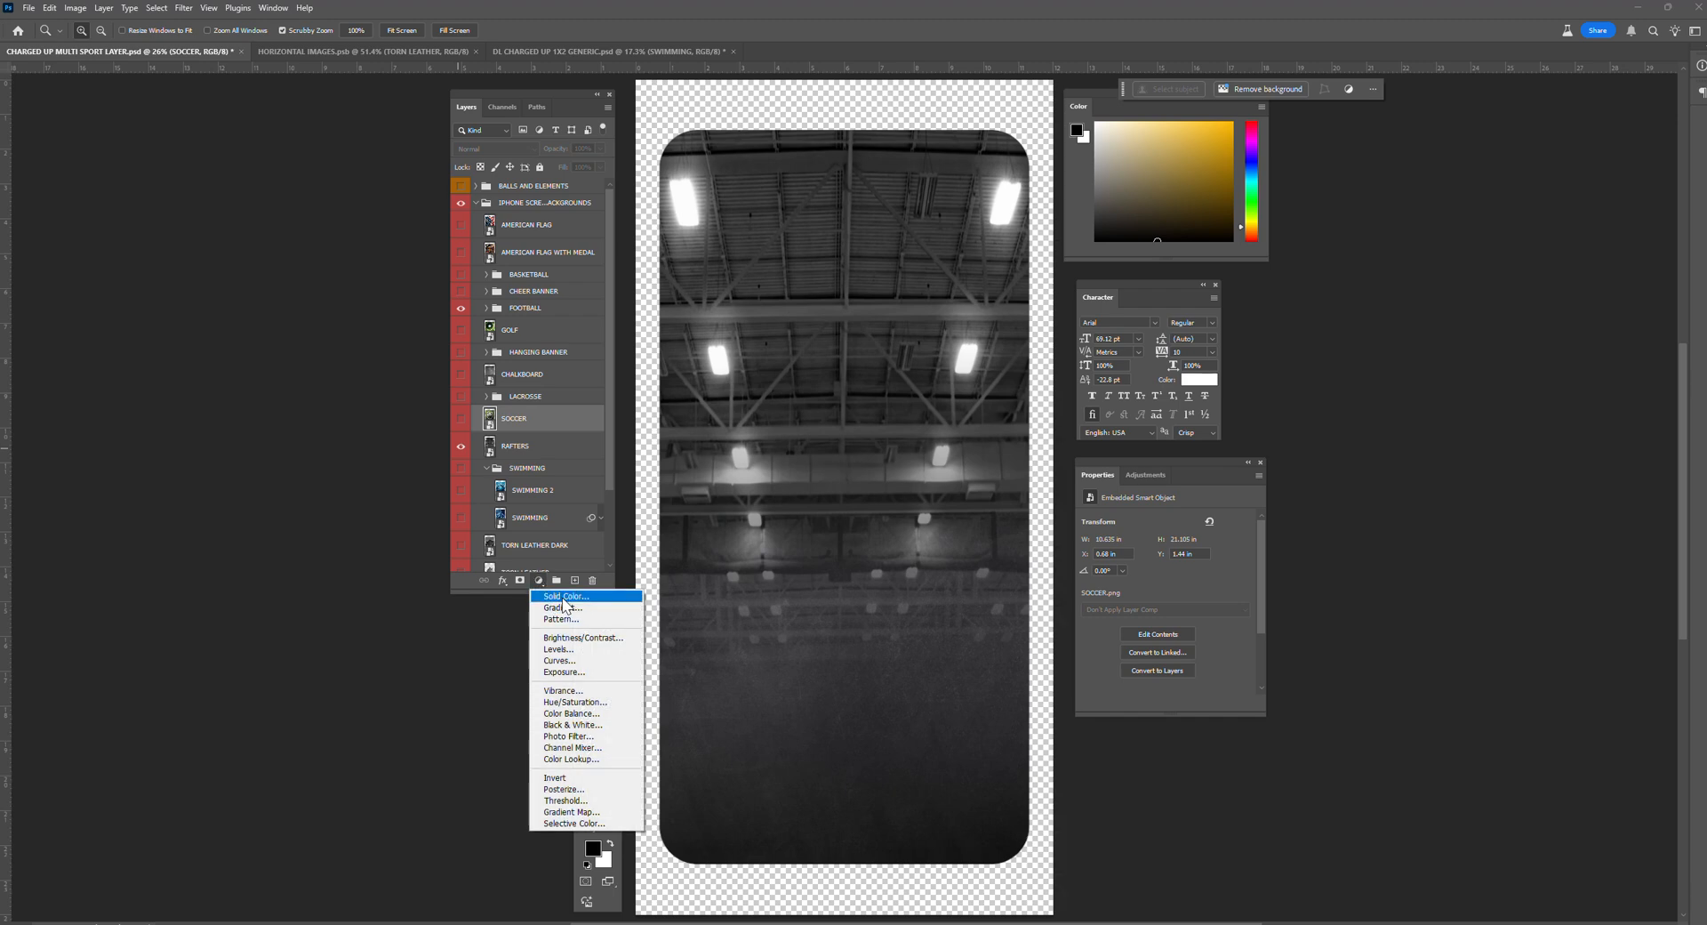
{"action": "left_click", "coordinate": [563, 597]}
{"action": "type", "text": "ff0000"}
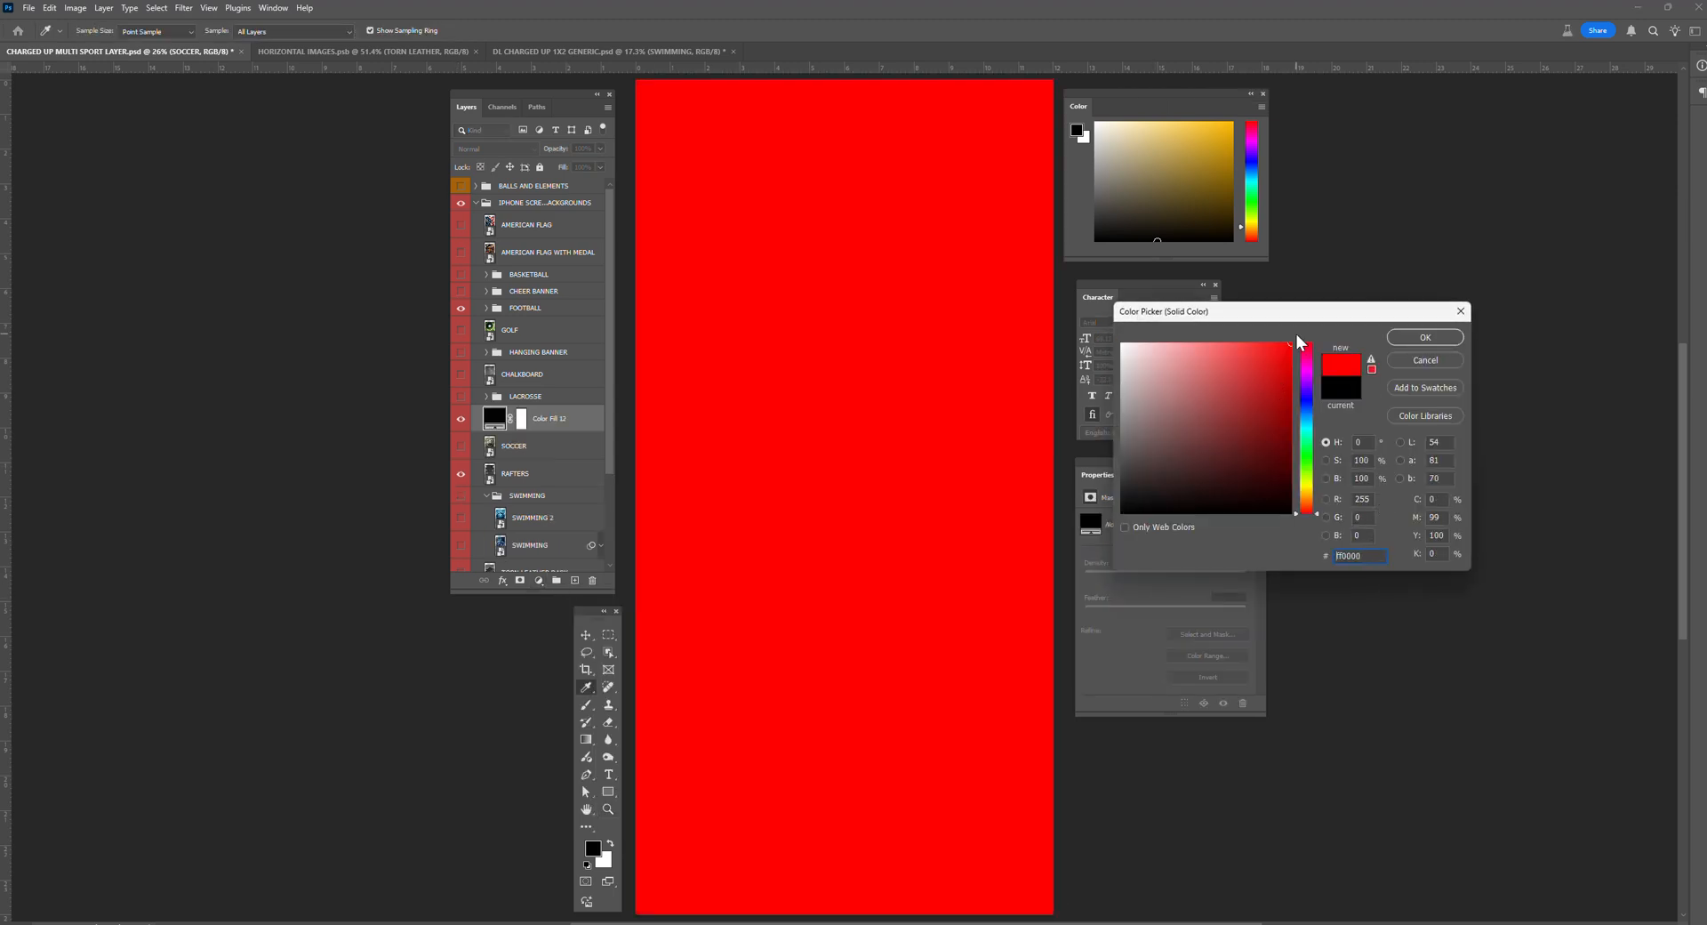
{"action": "left_click", "coordinate": [1413, 338]}
{"action": "key", "text": "z"}
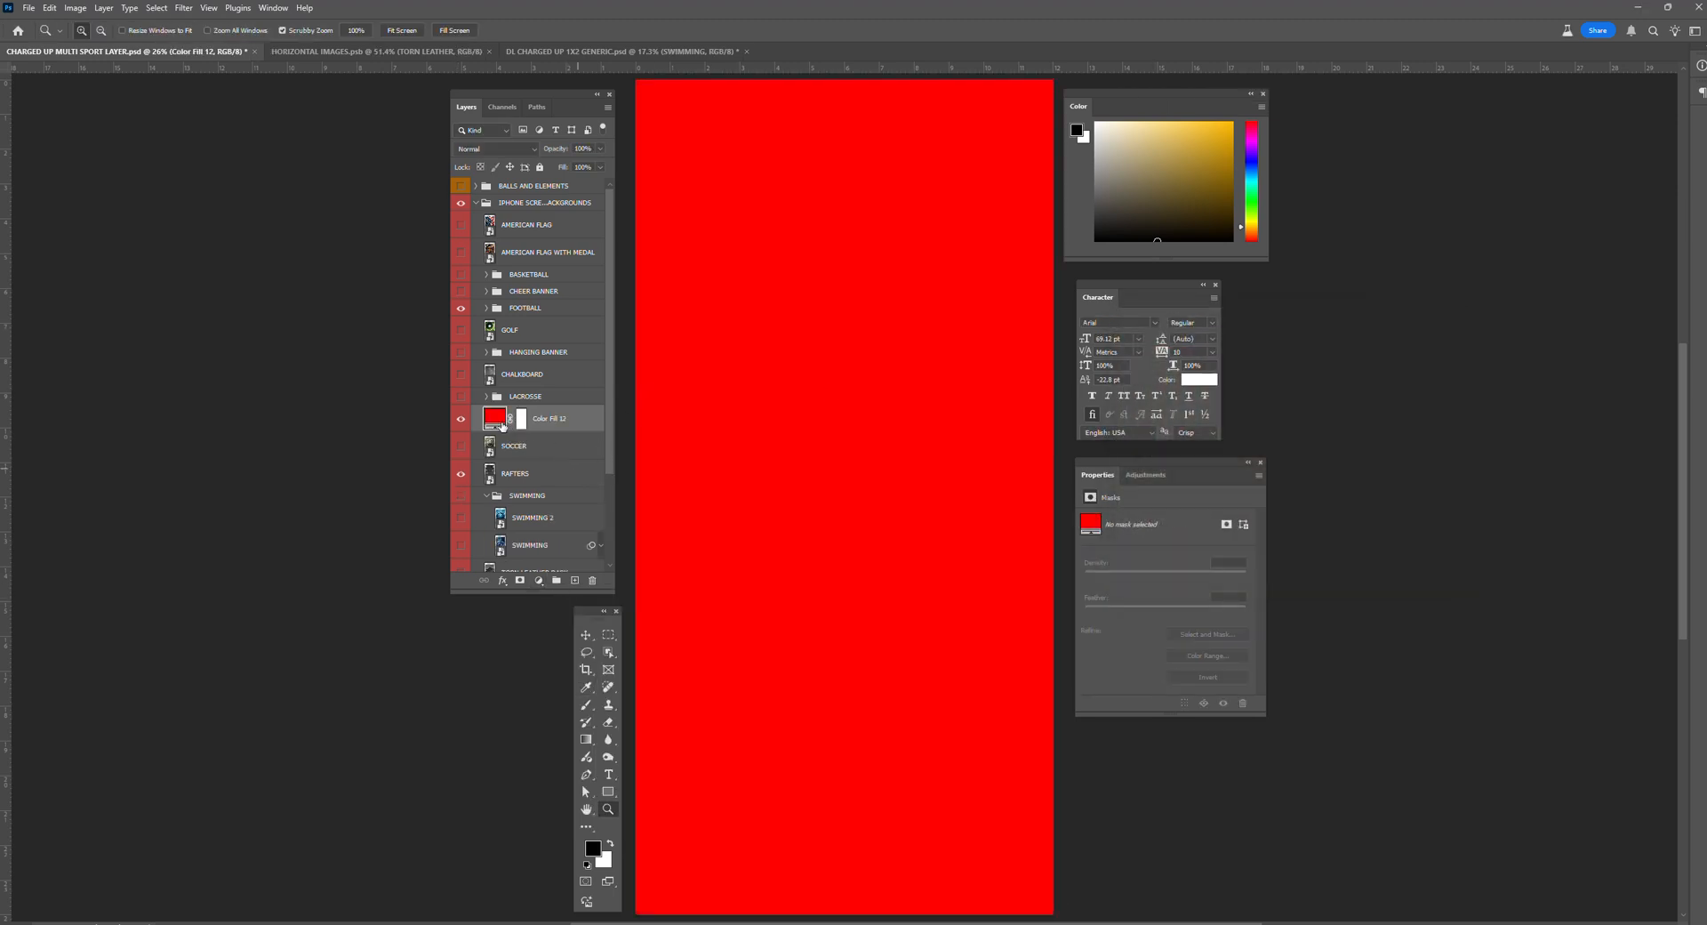
{"action": "right_click", "coordinate": [502, 426]}
{"action": "right_click", "coordinate": [537, 416]}
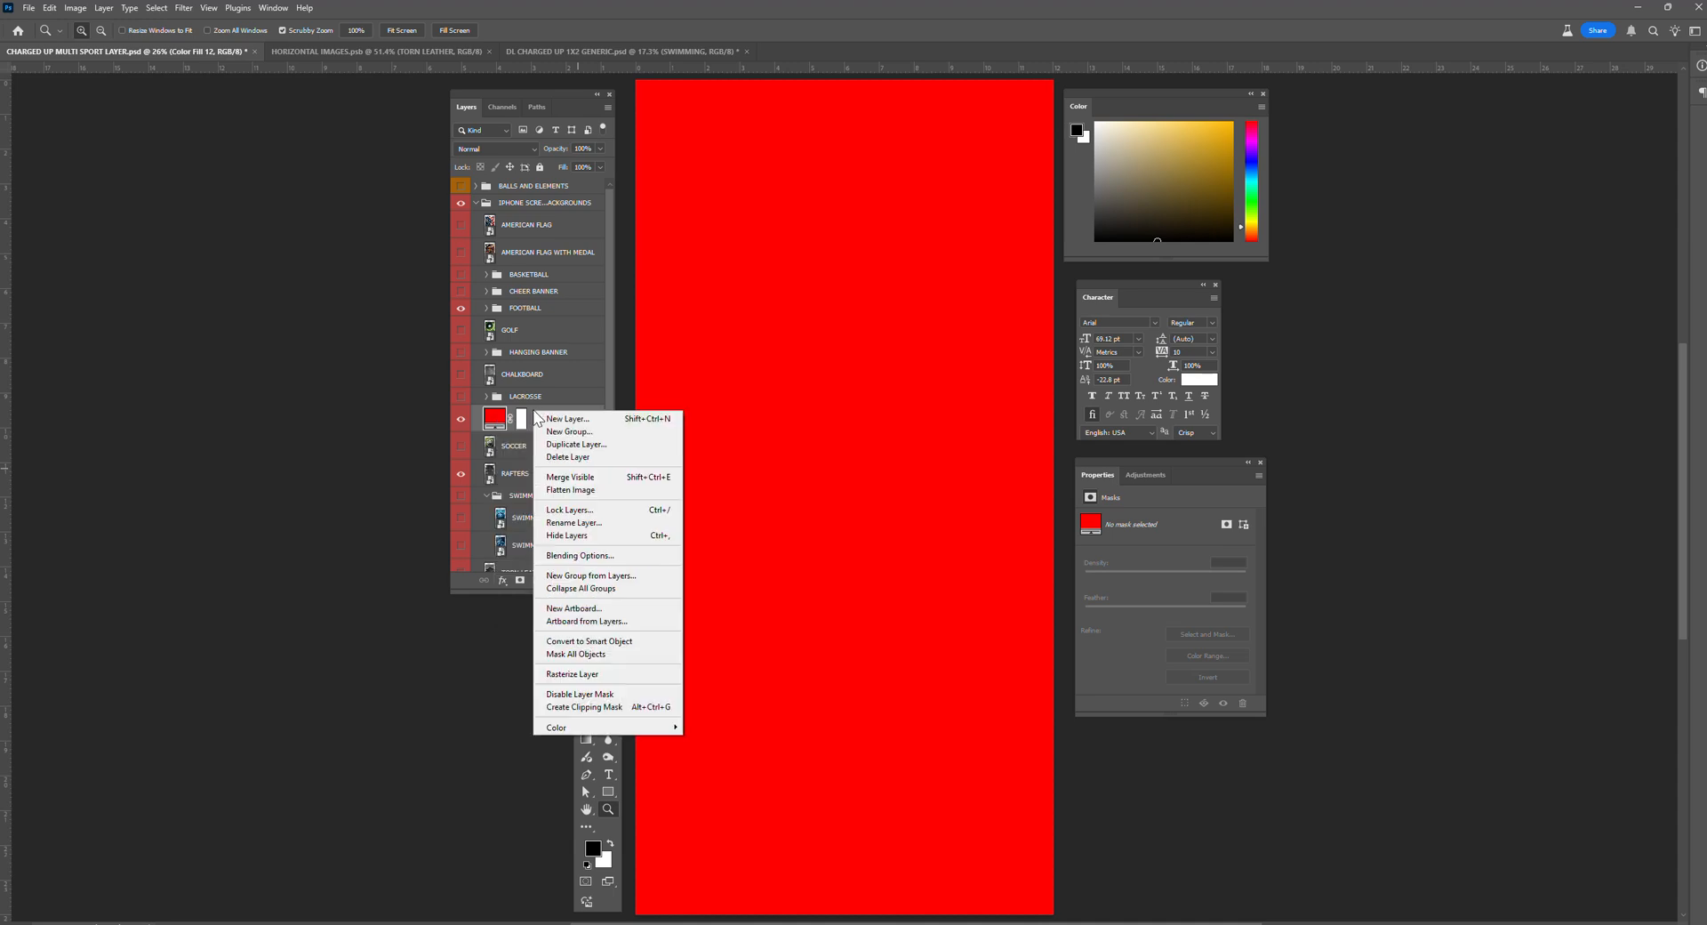
{"action": "left_click", "coordinate": [585, 707]}
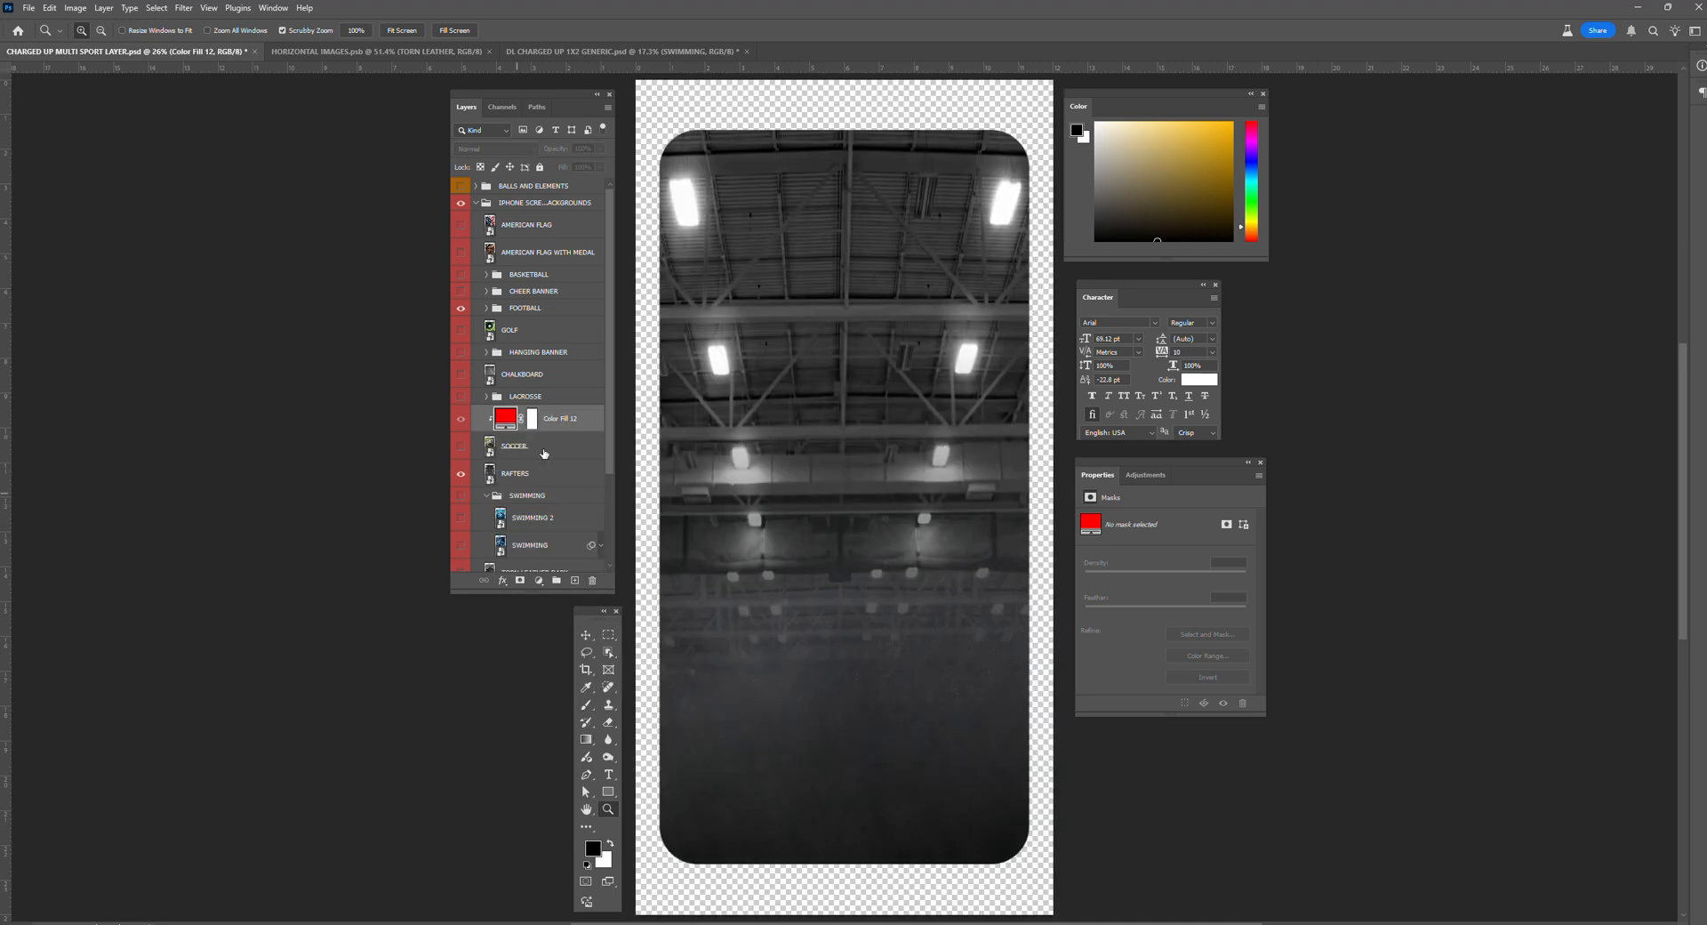
Step: Move the red color fill layer directly above Rafters and clip it to the Rafters background
{"action": "left_click_drag", "start_coordinate": [559, 426], "coordinate": [560, 464]}
{"action": "right_click", "coordinate": [496, 446]}
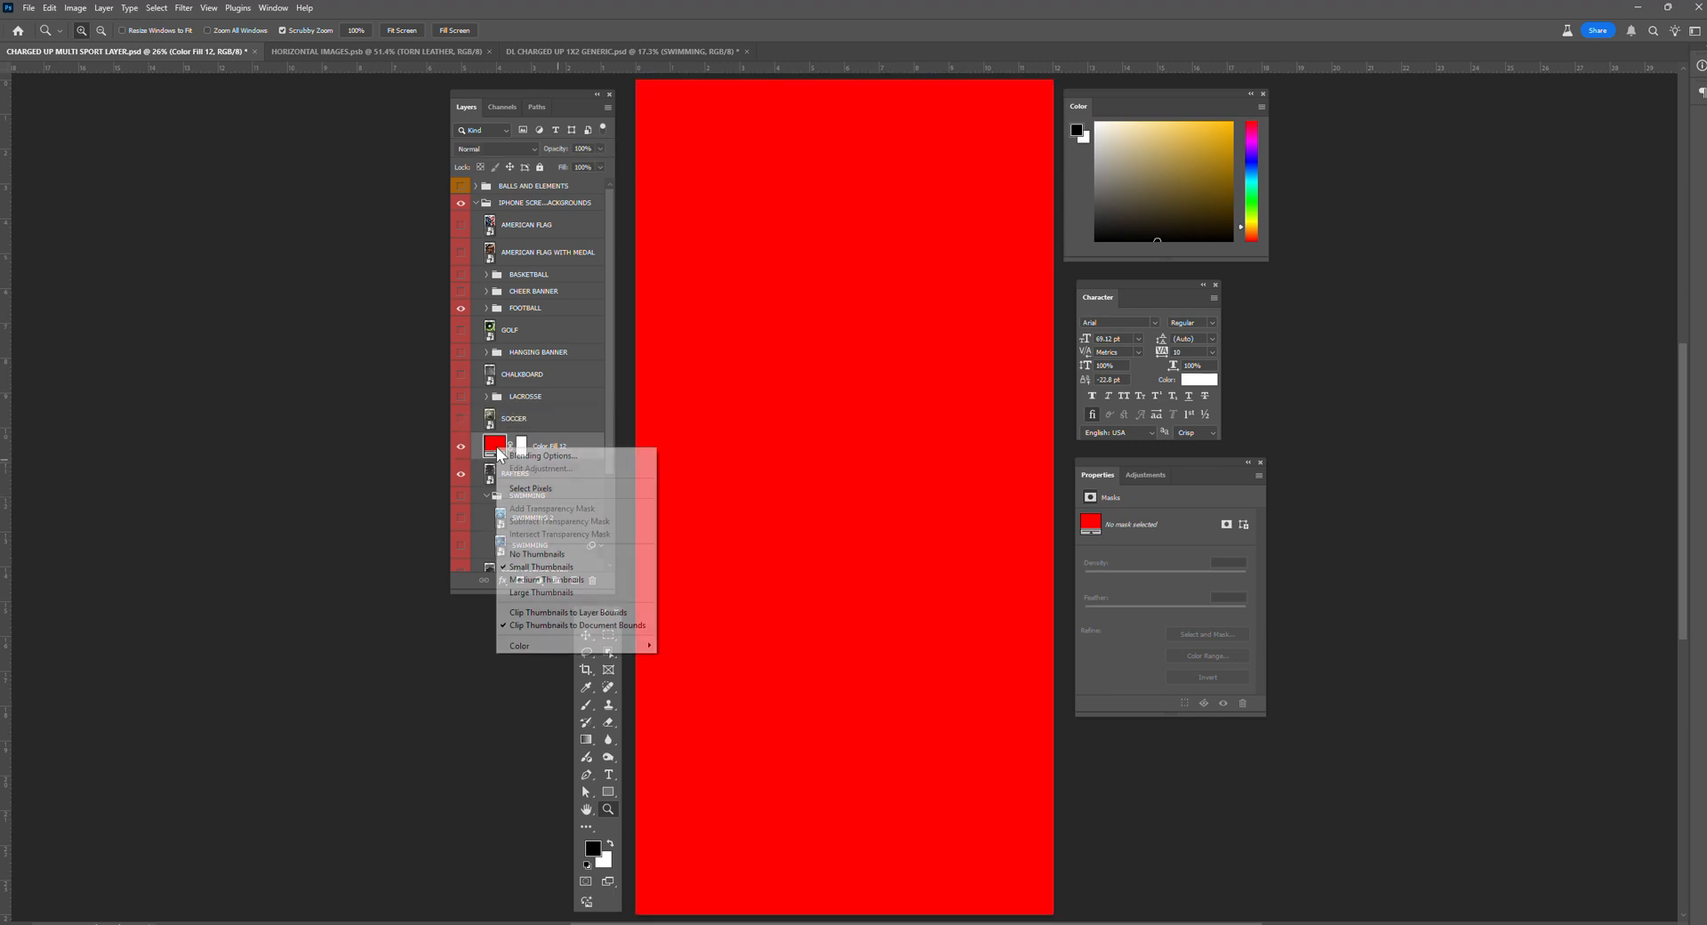
{"action": "right_click", "coordinate": [557, 449]}
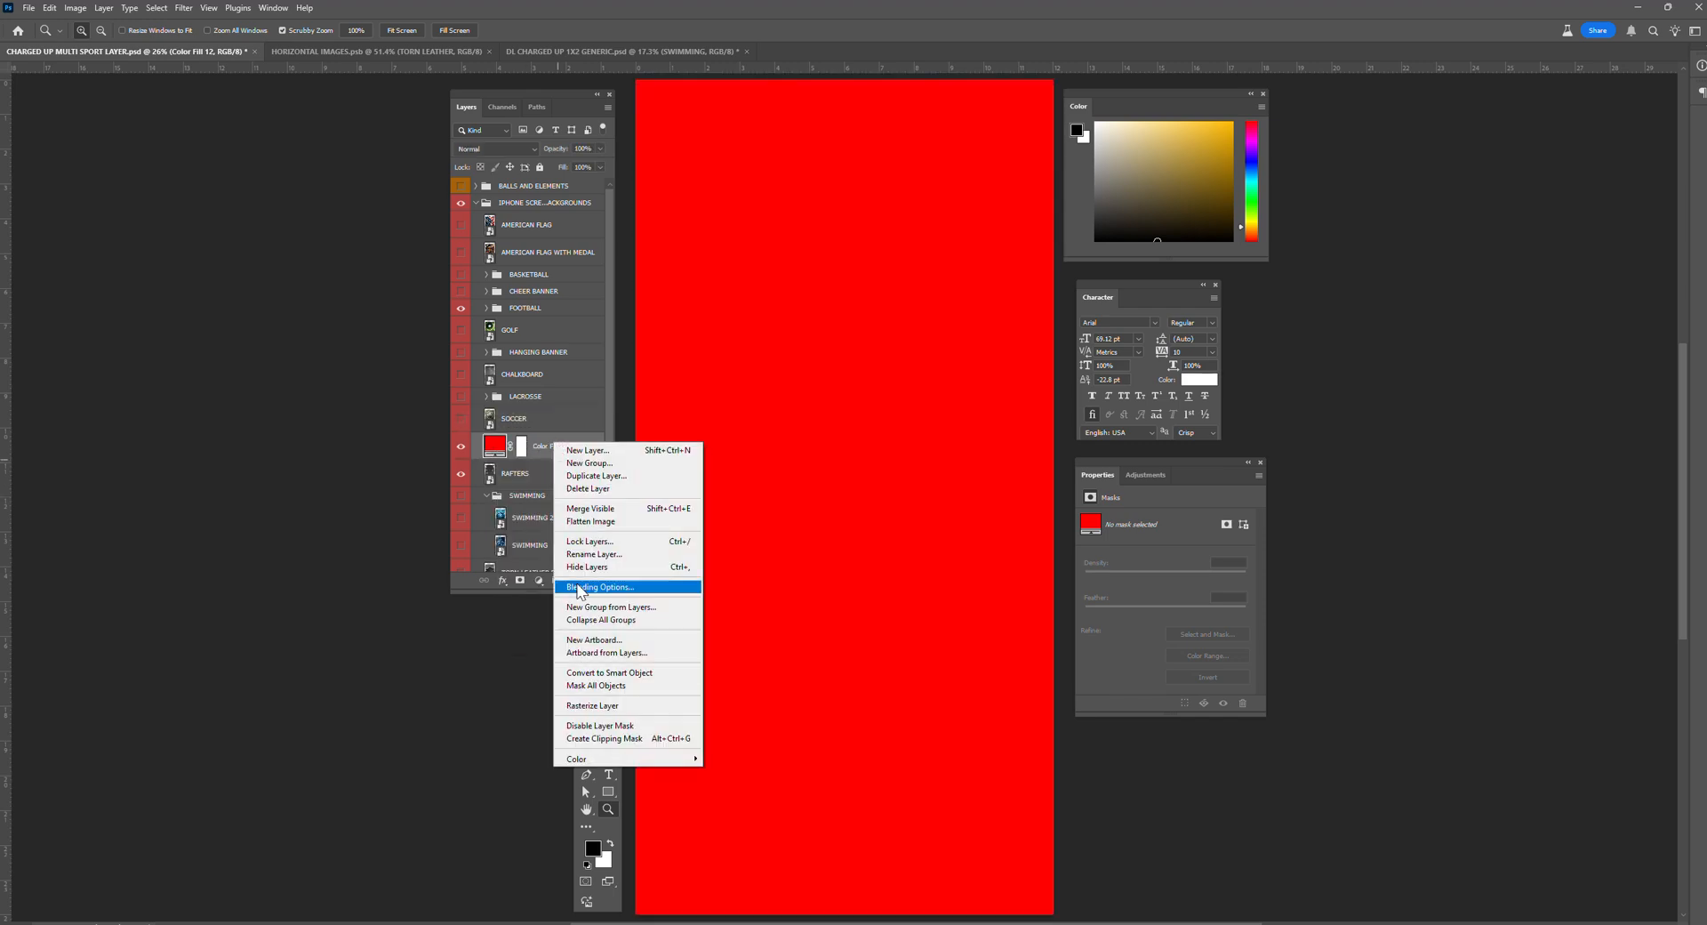
{"action": "left_click", "coordinate": [604, 738]}
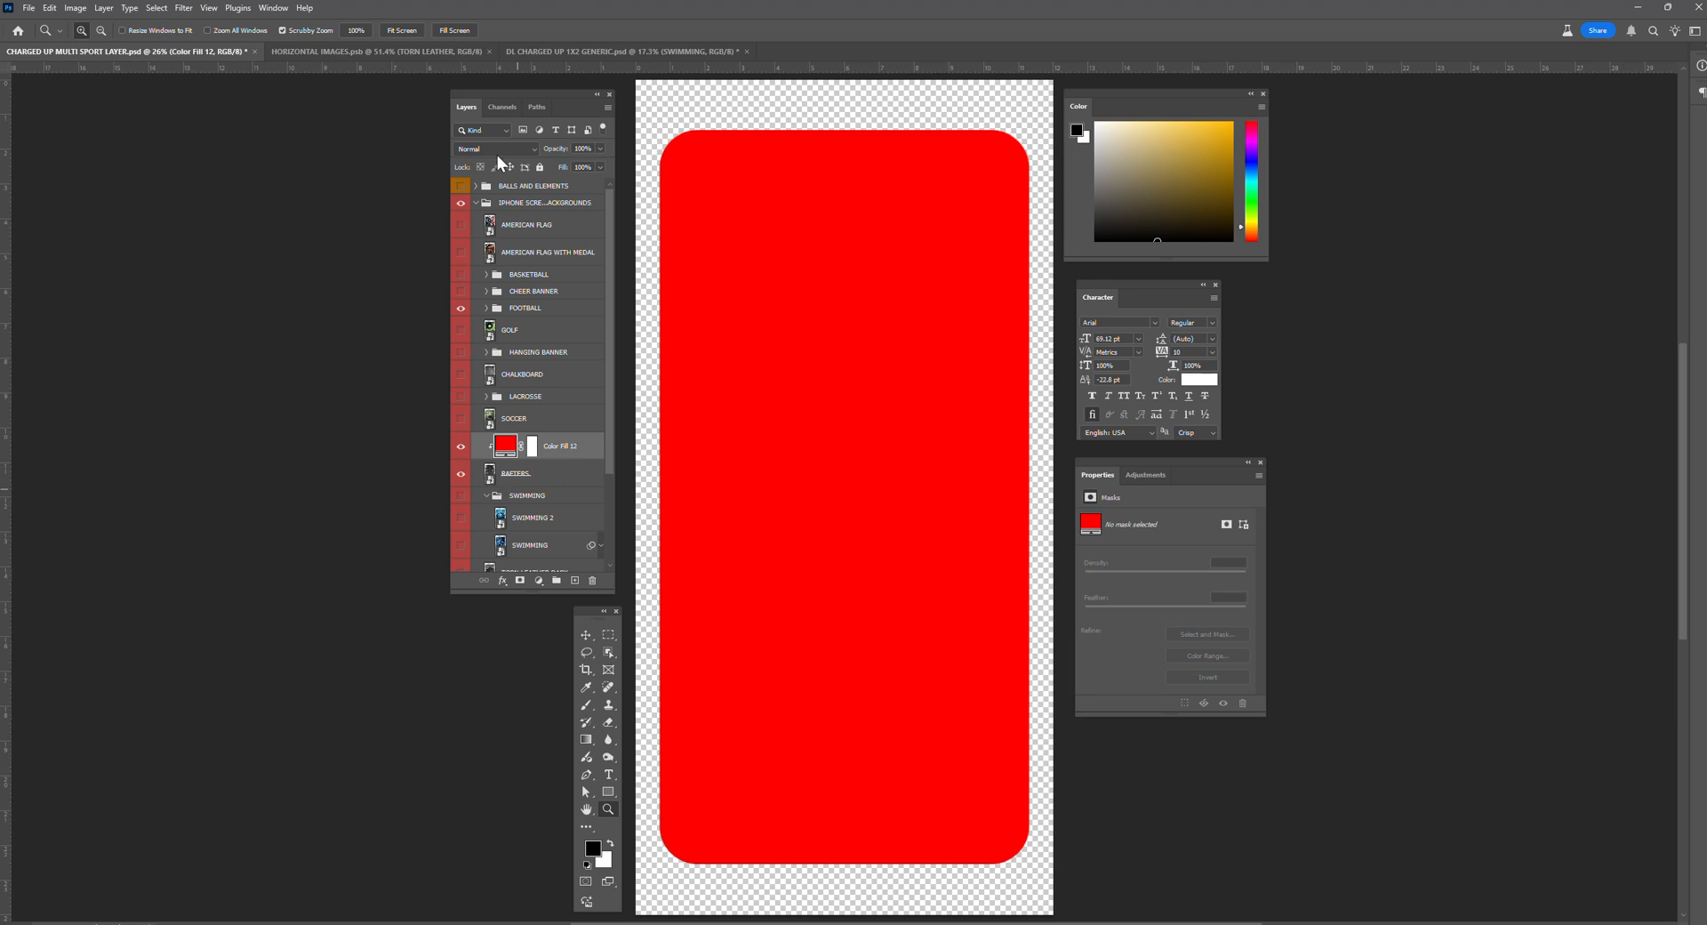
Step: Set the red fill's blend mode to Overlay, try its opacity at 42%, and return the opacity to 100%
{"action": "left_click", "coordinate": [503, 148]}
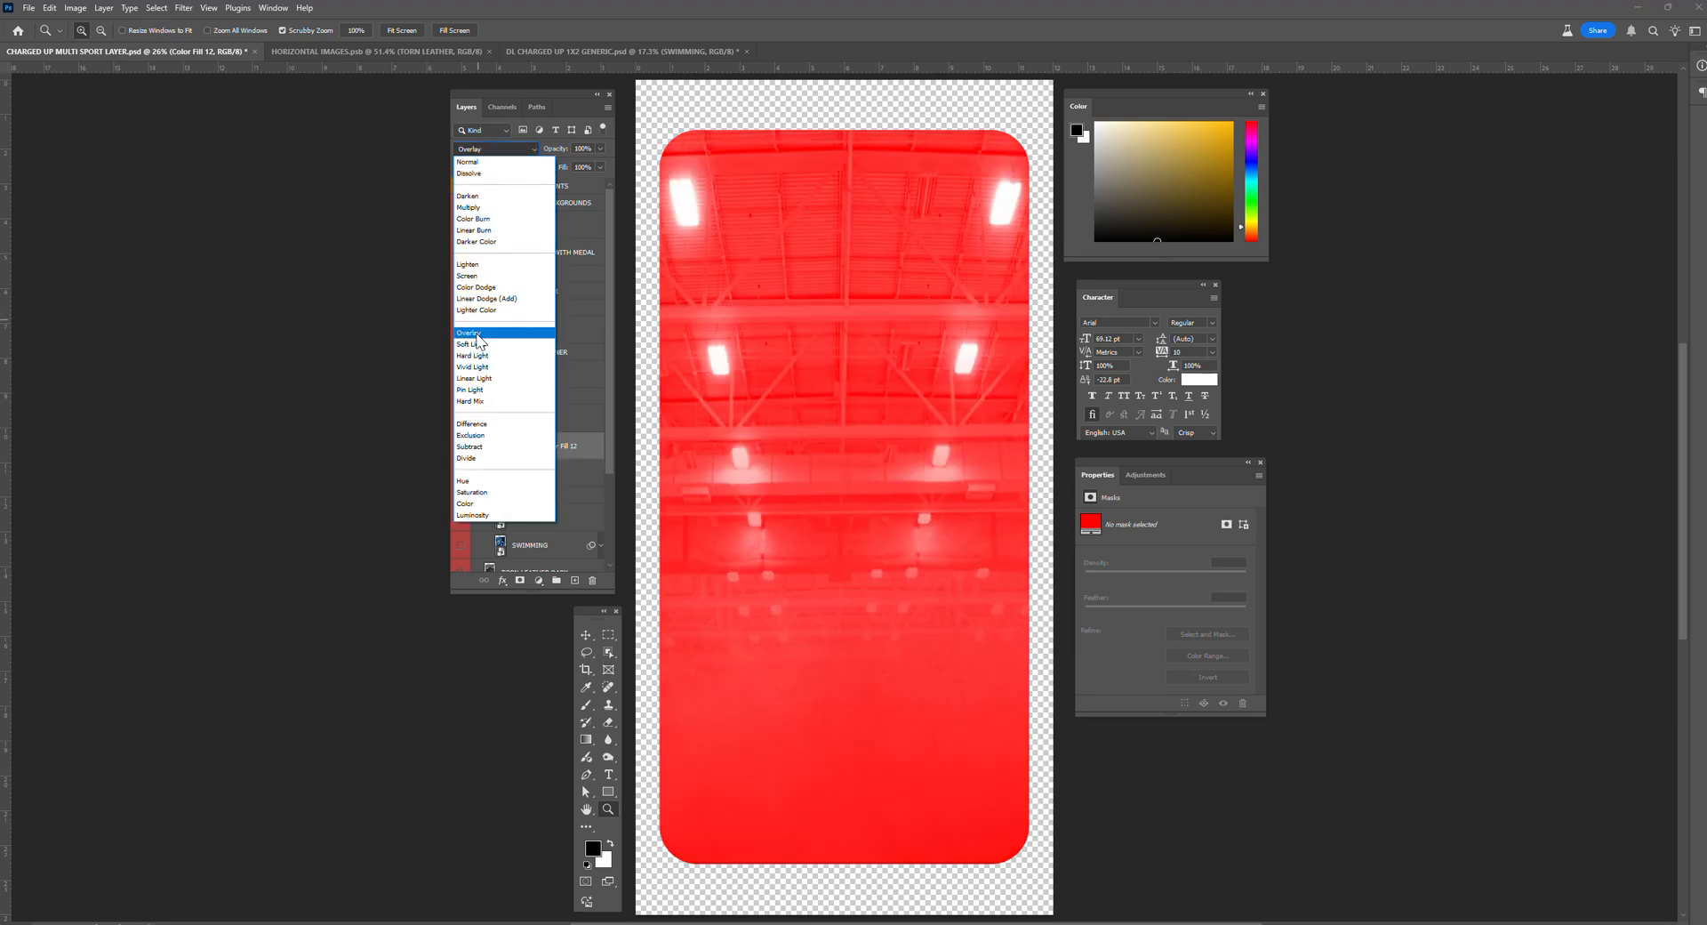
{"action": "left_click", "coordinate": [477, 338]}
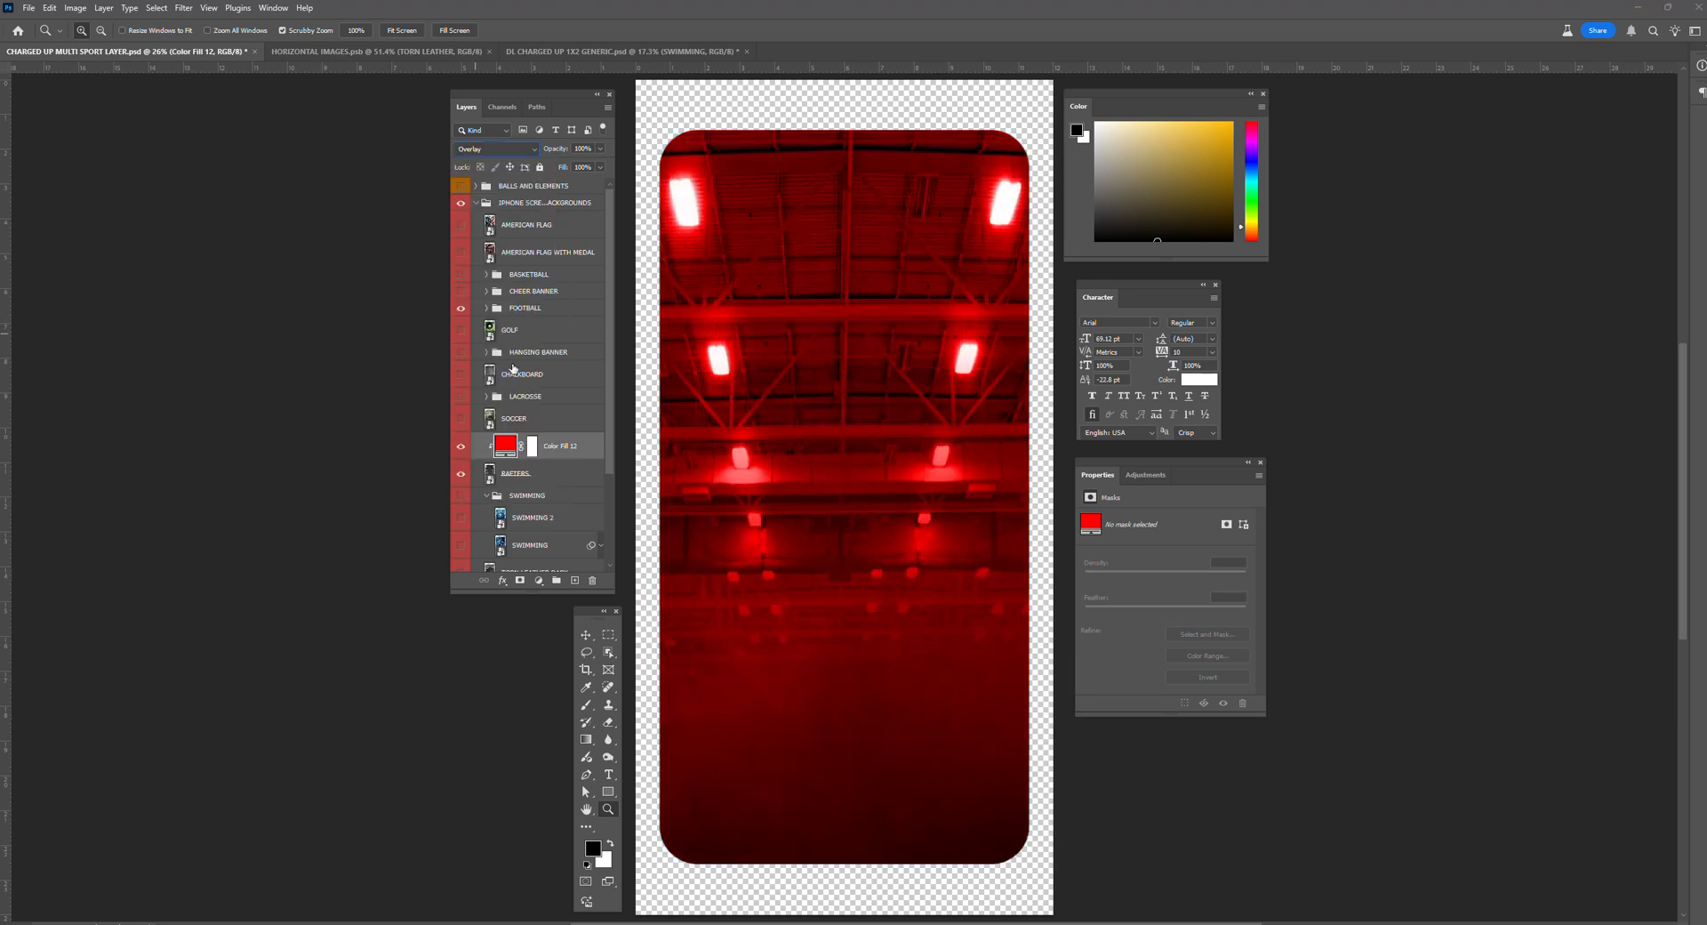
{"action": "left_click", "coordinate": [600, 148]}
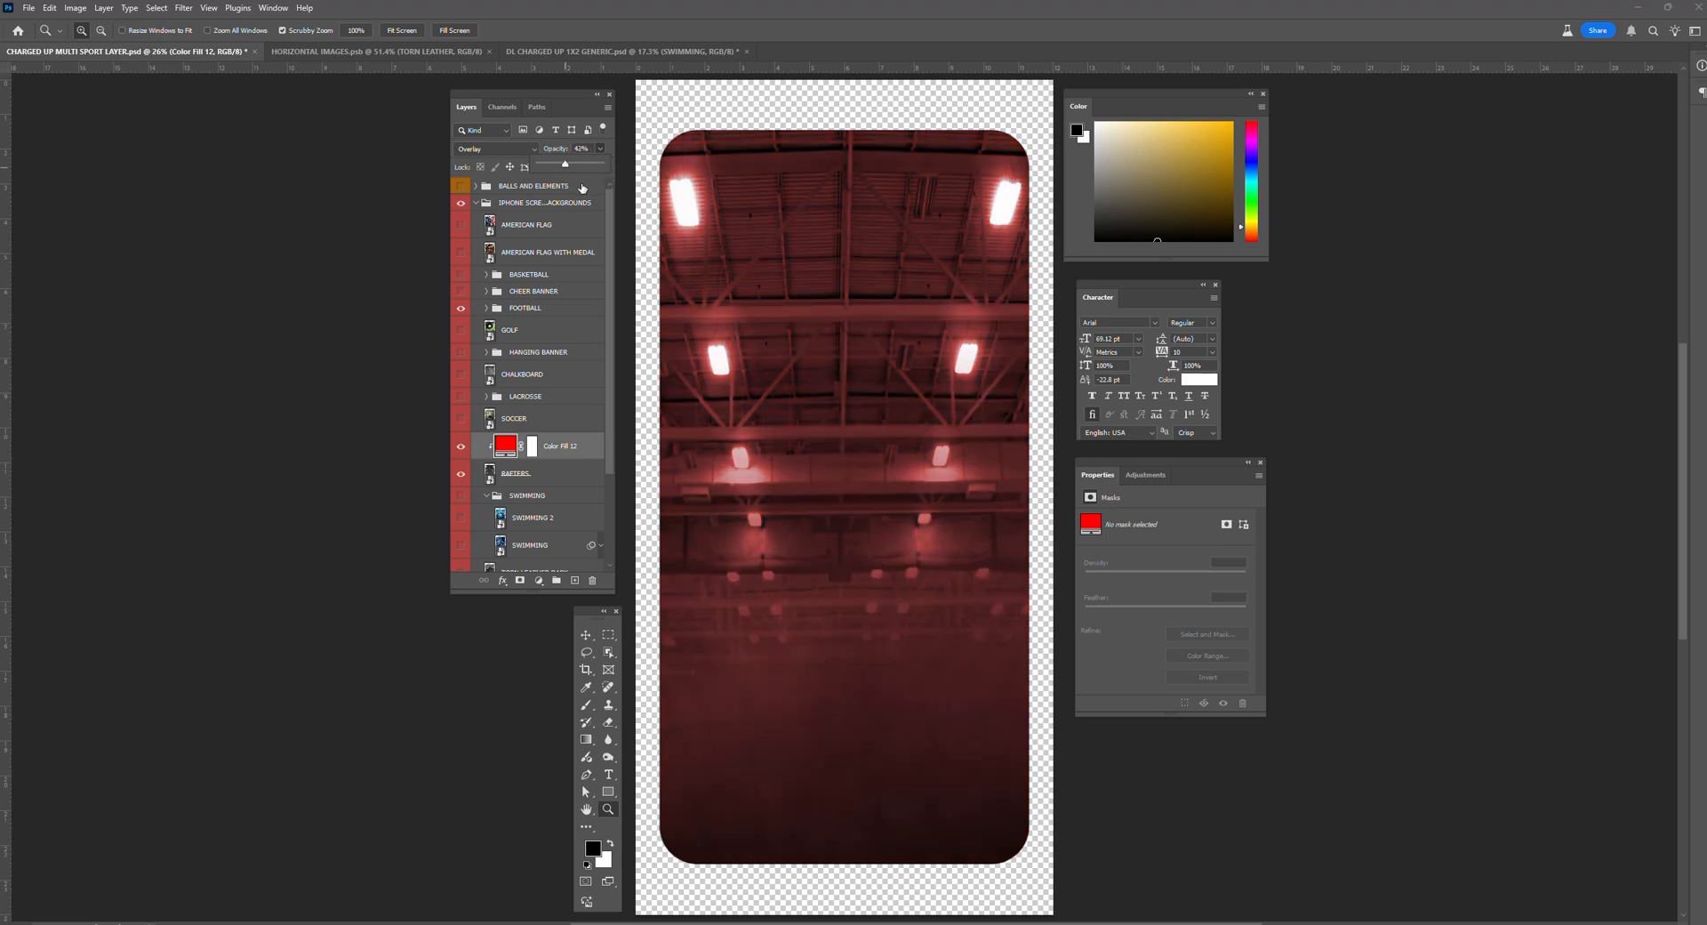
{"action": "left_click_drag", "start_coordinate": [565, 166], "coordinate": [610, 166]}
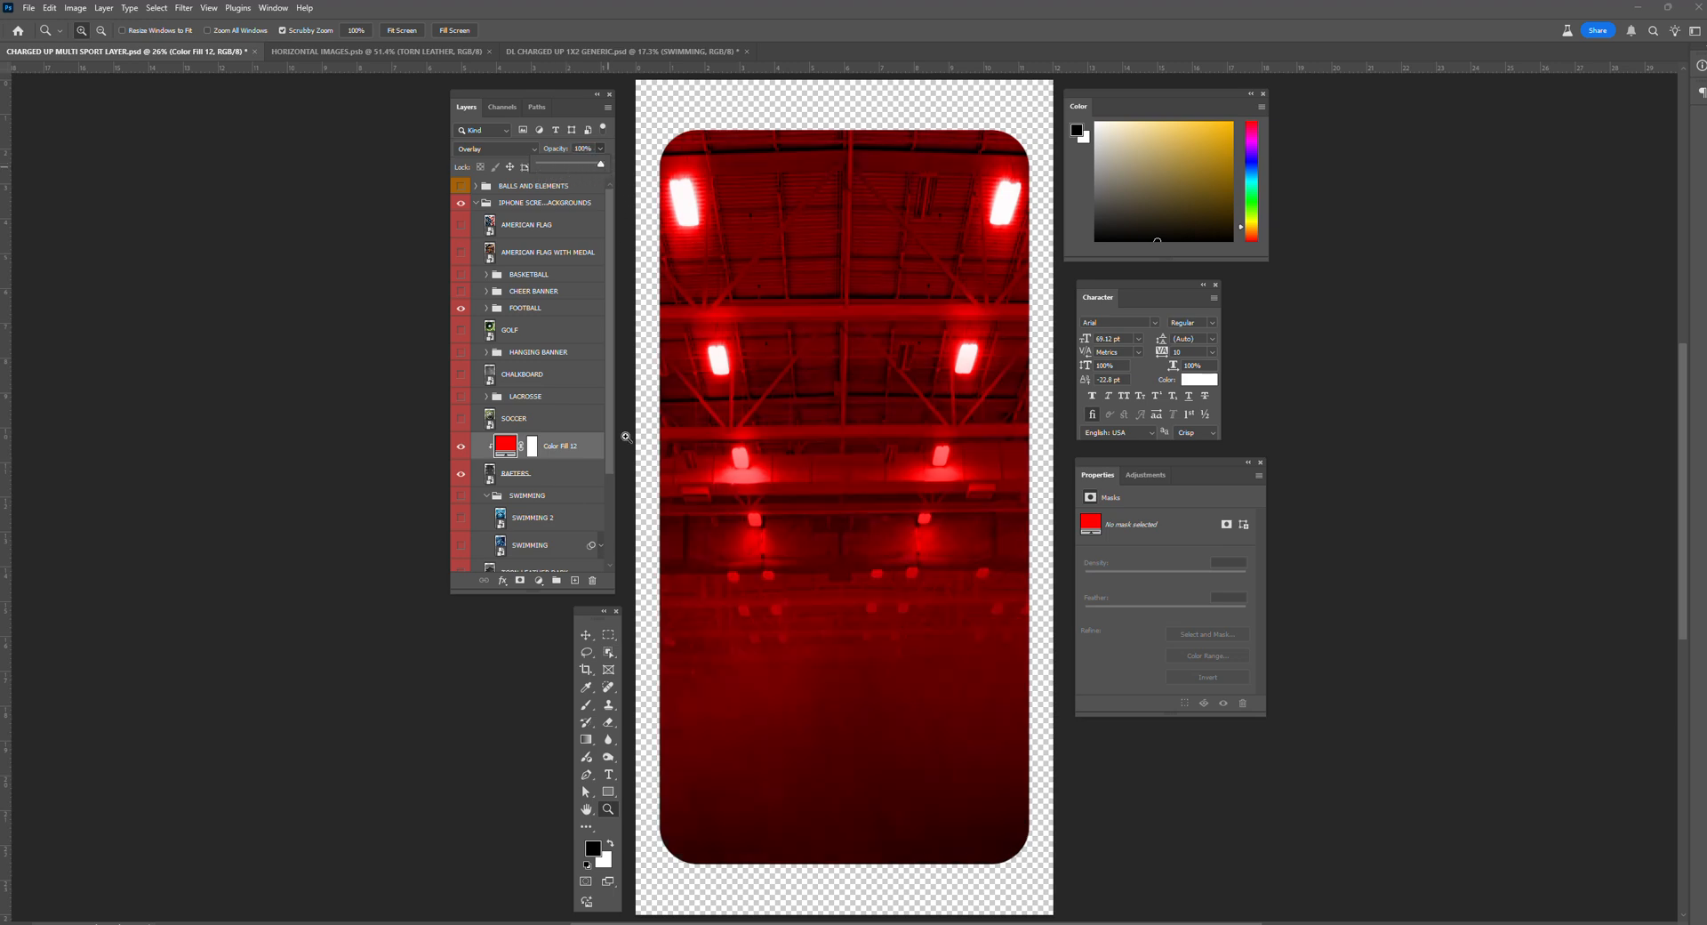
Step: Hide the red color fill layer and the Rafters background
{"action": "left_click", "coordinate": [460, 447]}
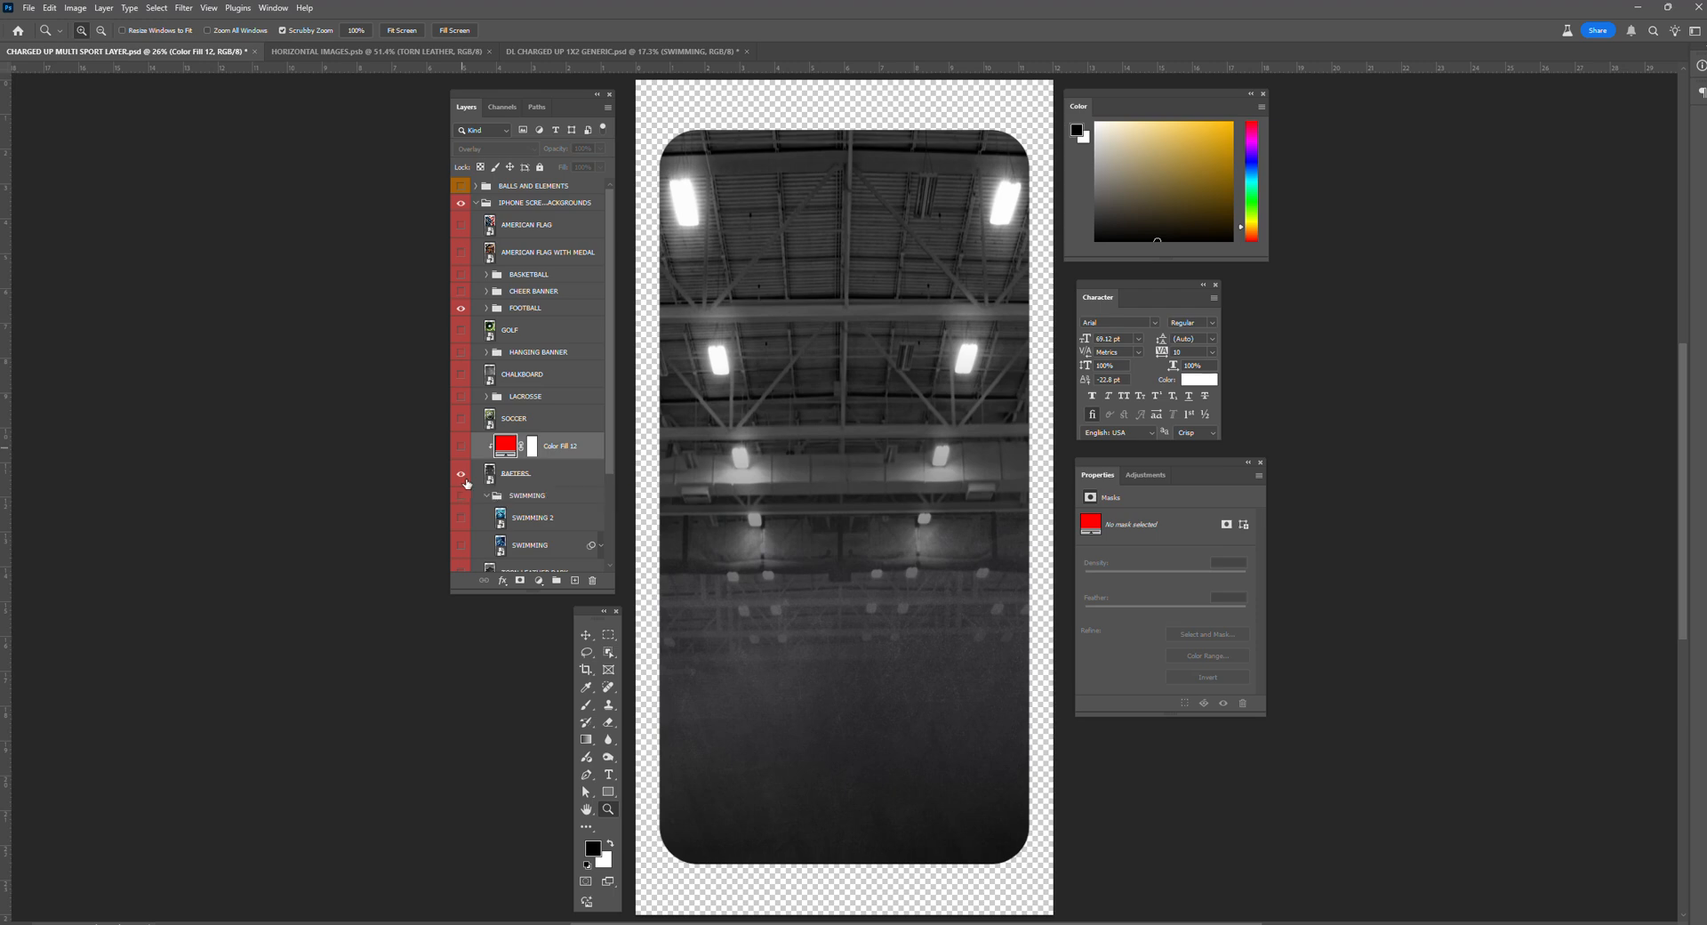
{"action": "left_click", "coordinate": [461, 475]}
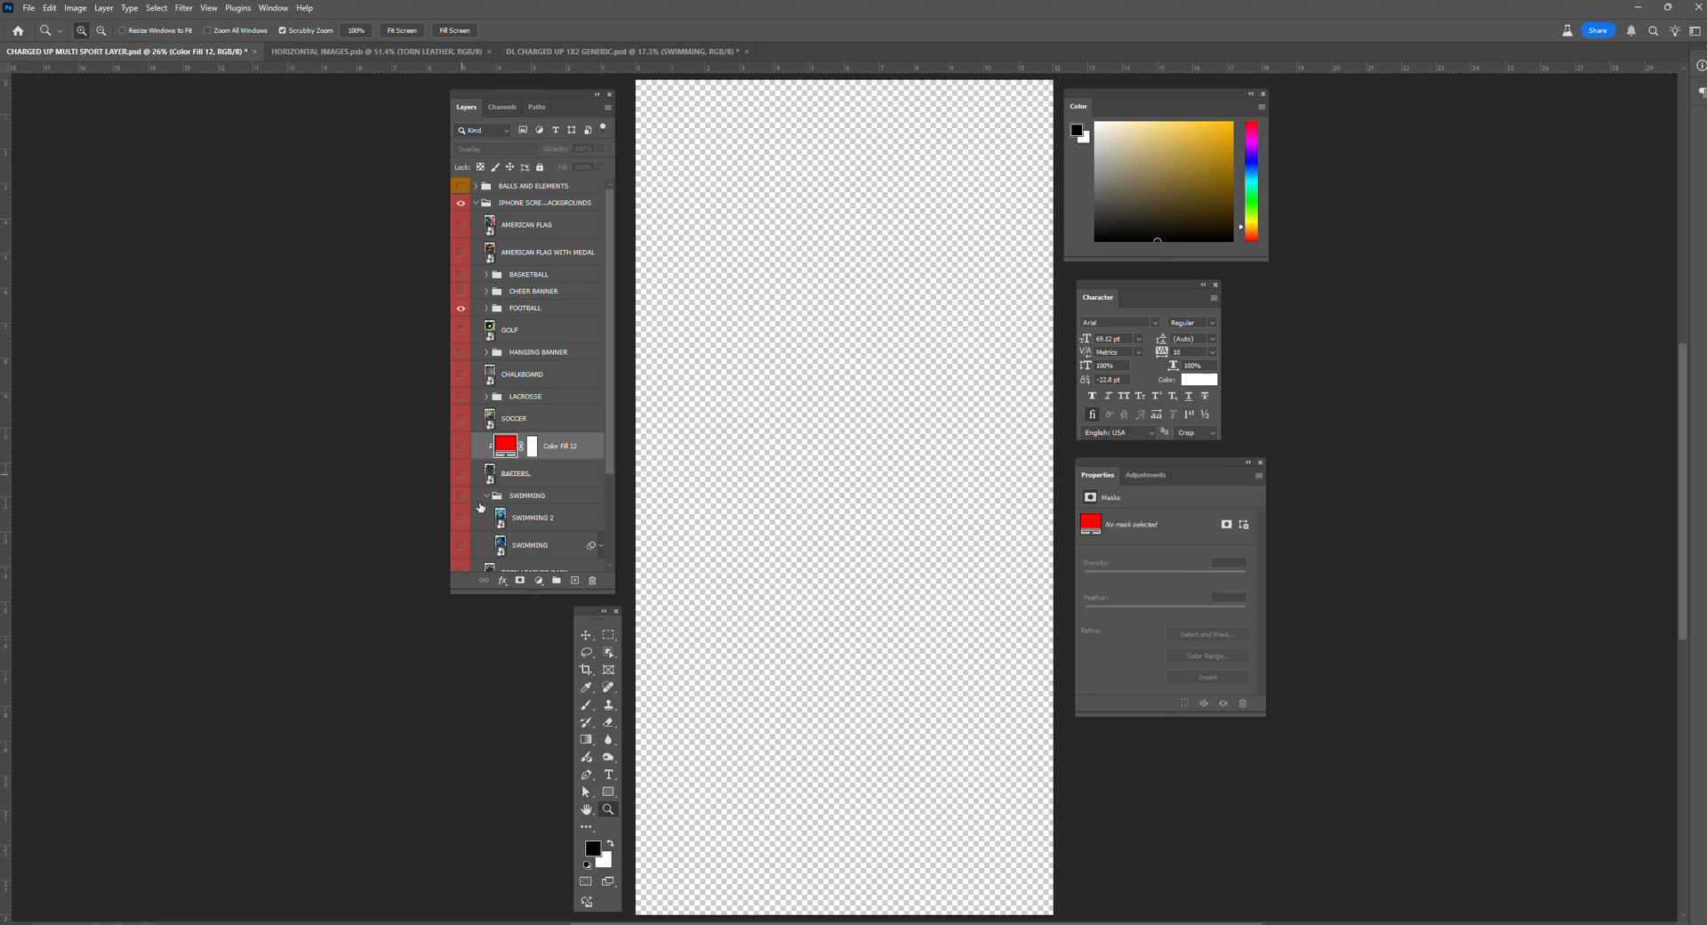
Step: Preview the Swimming 2 and Swimming backgrounds one at a time, and hide and collapse the Swimming group
{"action": "left_click", "coordinate": [461, 517]}
{"action": "scroll", "coordinate": [531, 483], "scroll_direction": "down", "scroll_amount": 2}
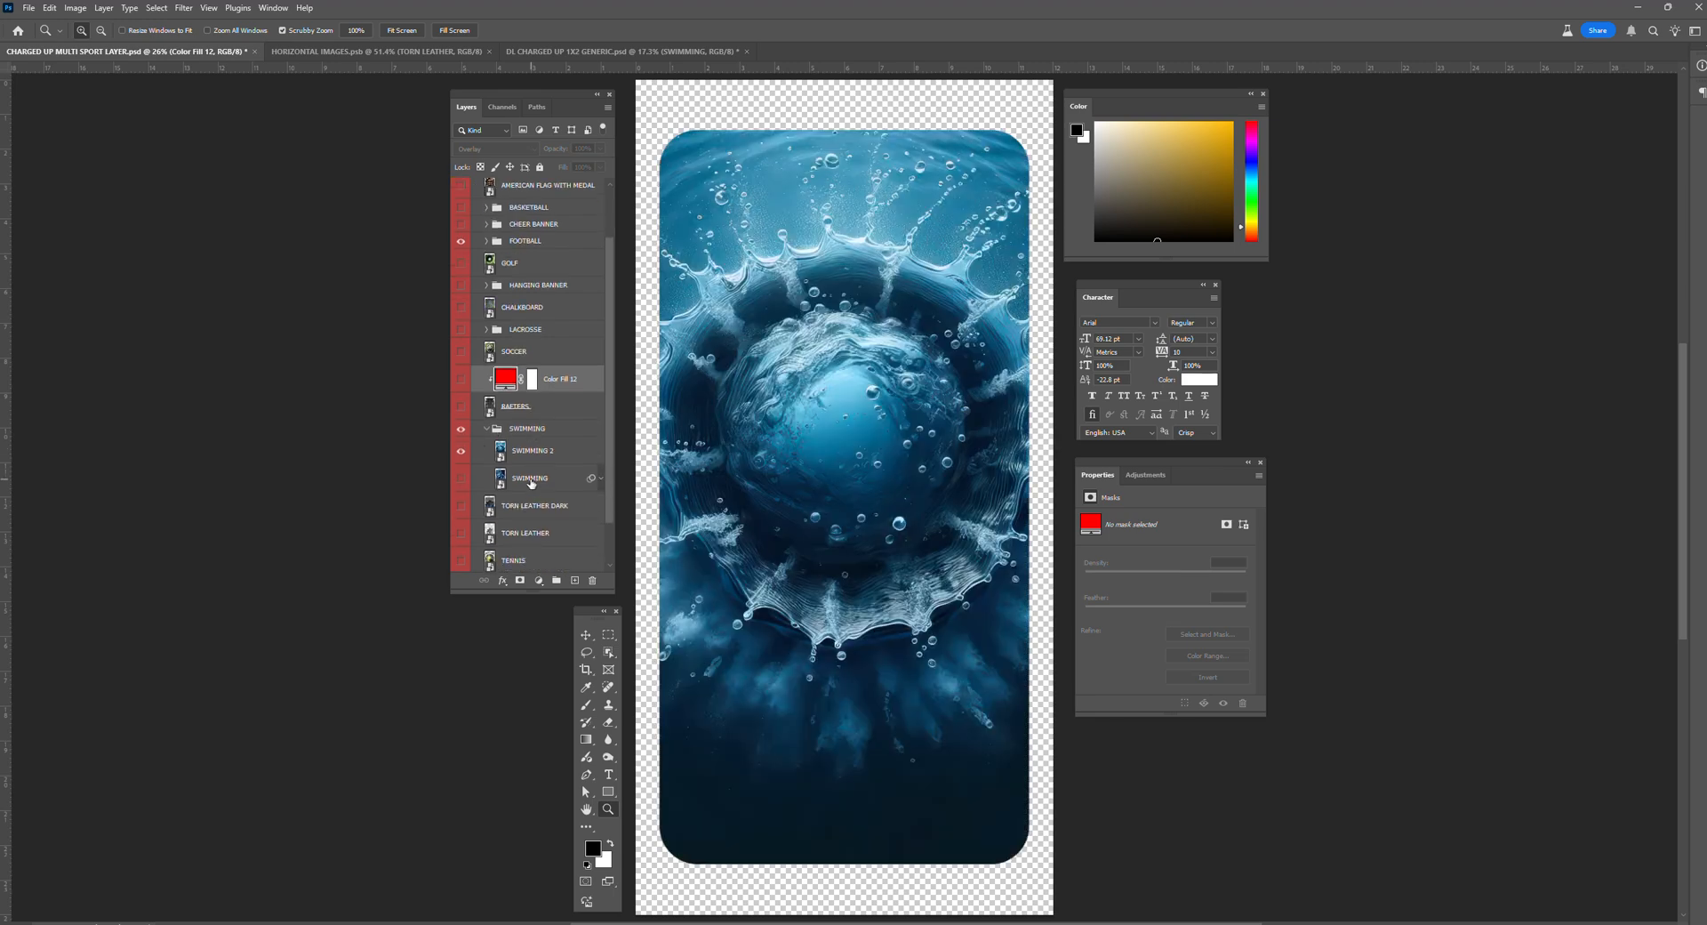
{"action": "scroll", "coordinate": [531, 483], "scroll_direction": "down", "scroll_amount": 1}
{"action": "left_click", "coordinate": [461, 417]}
{"action": "left_click", "coordinate": [462, 445]}
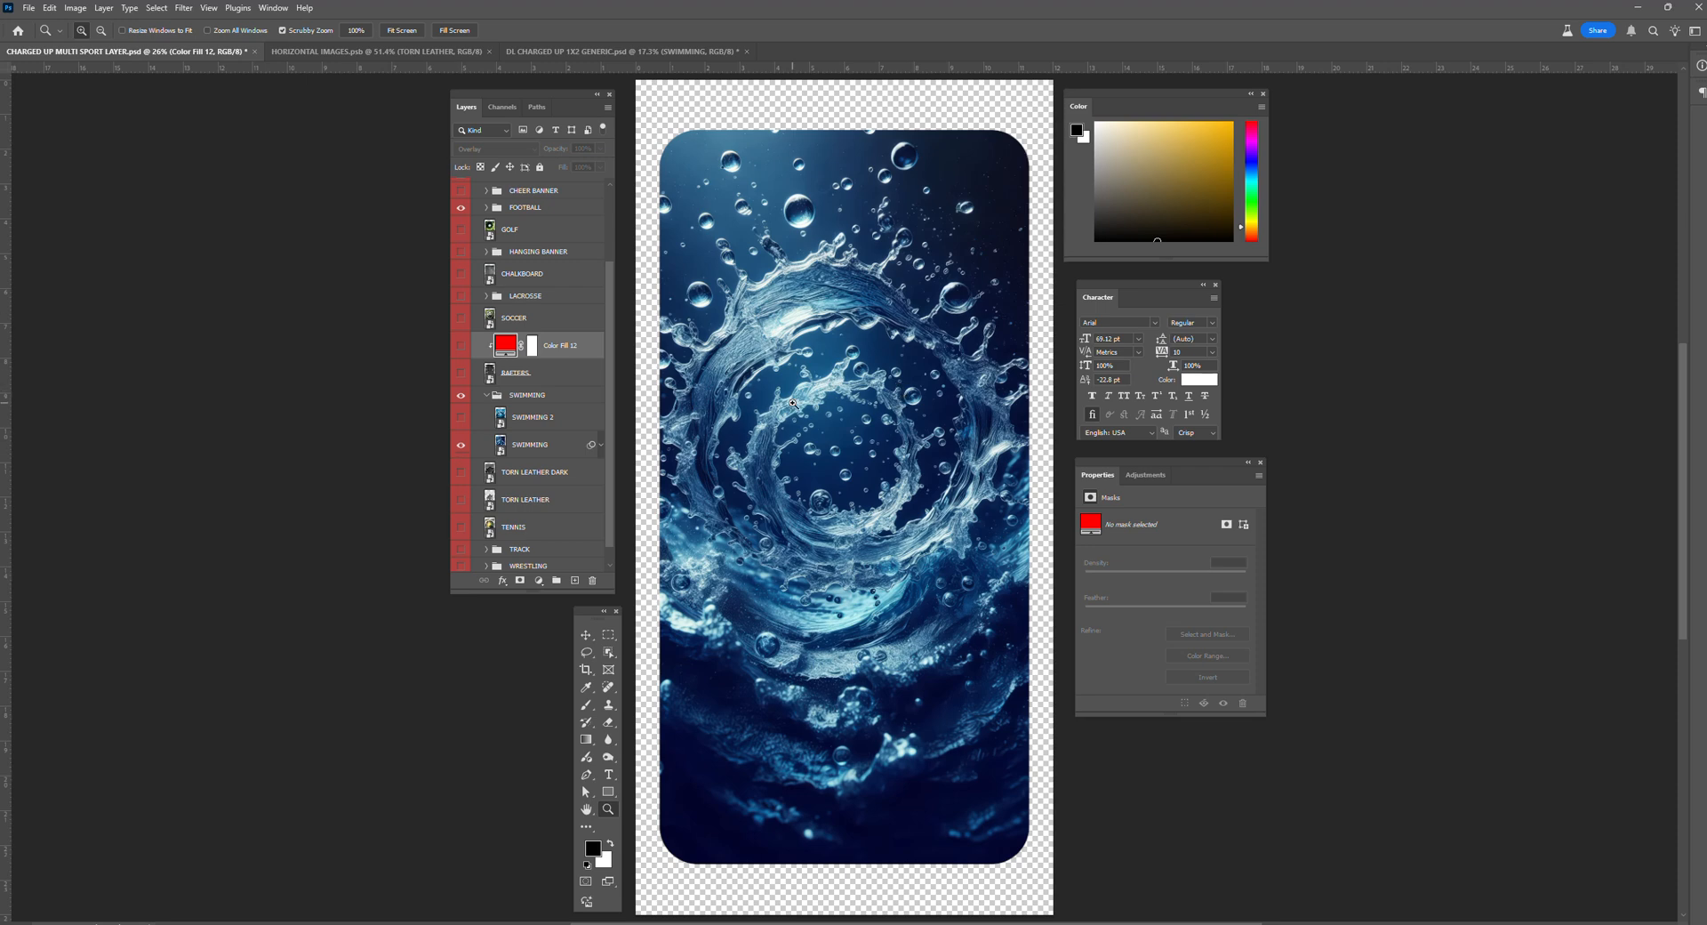
{"action": "left_click", "coordinate": [461, 397]}
{"action": "left_click", "coordinate": [486, 395]}
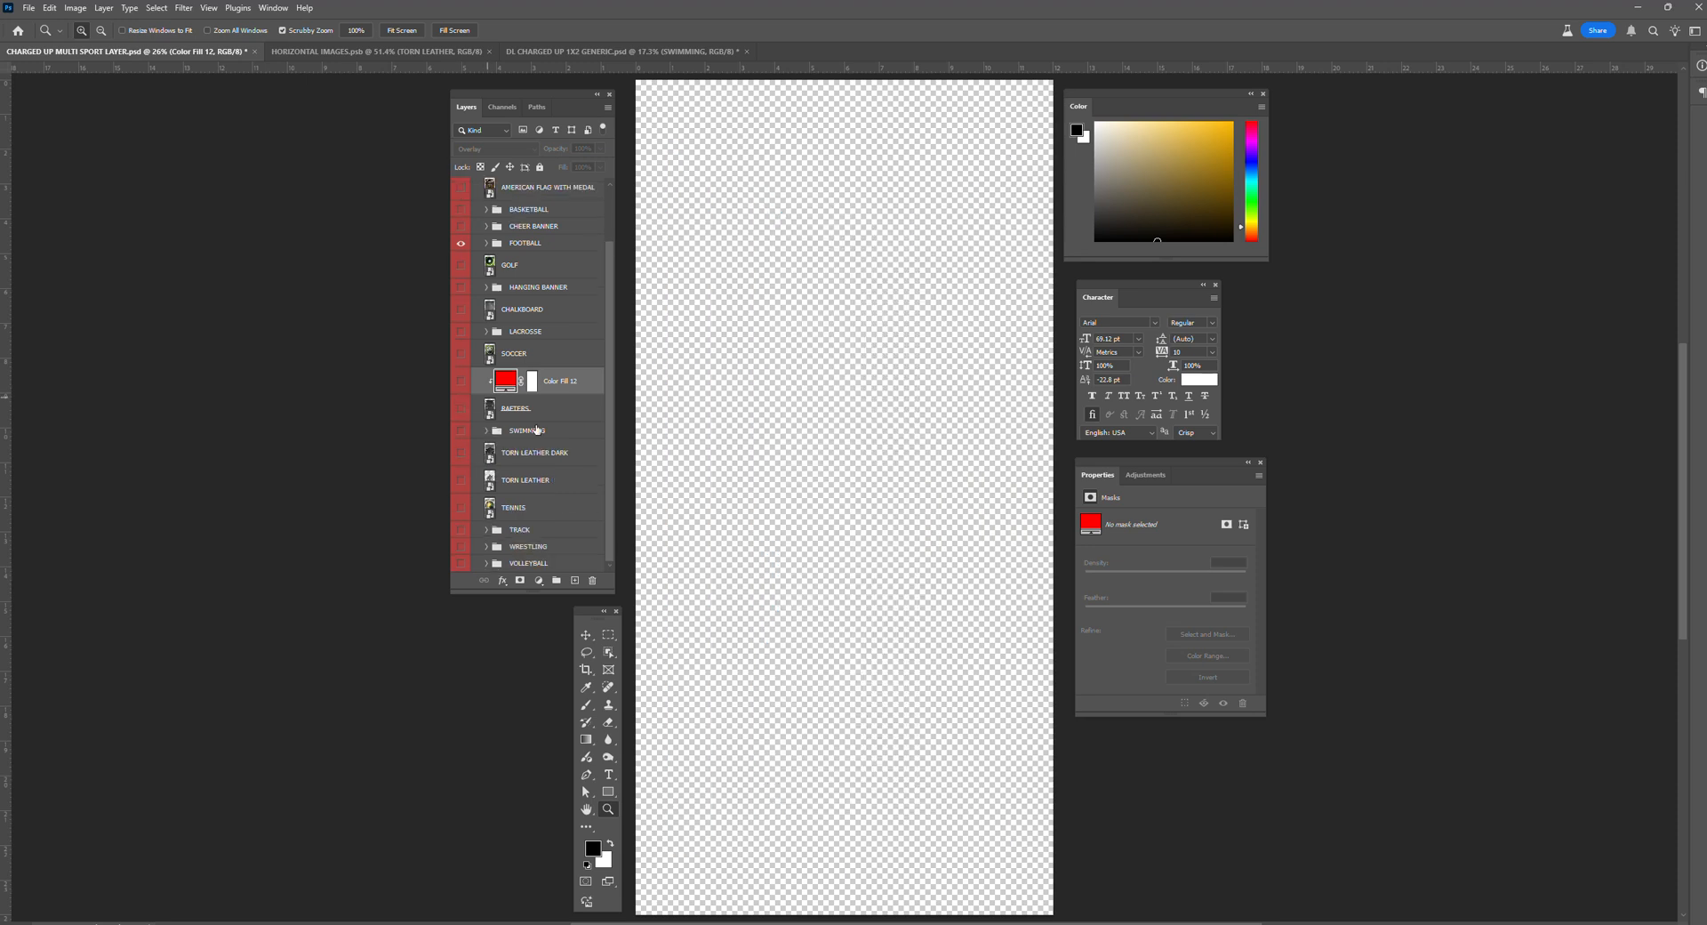
Step: Show the Torn Leather Dark background and clip the red color fill layer to it, placed directly above and made visible
{"action": "left_click", "coordinate": [462, 454]}
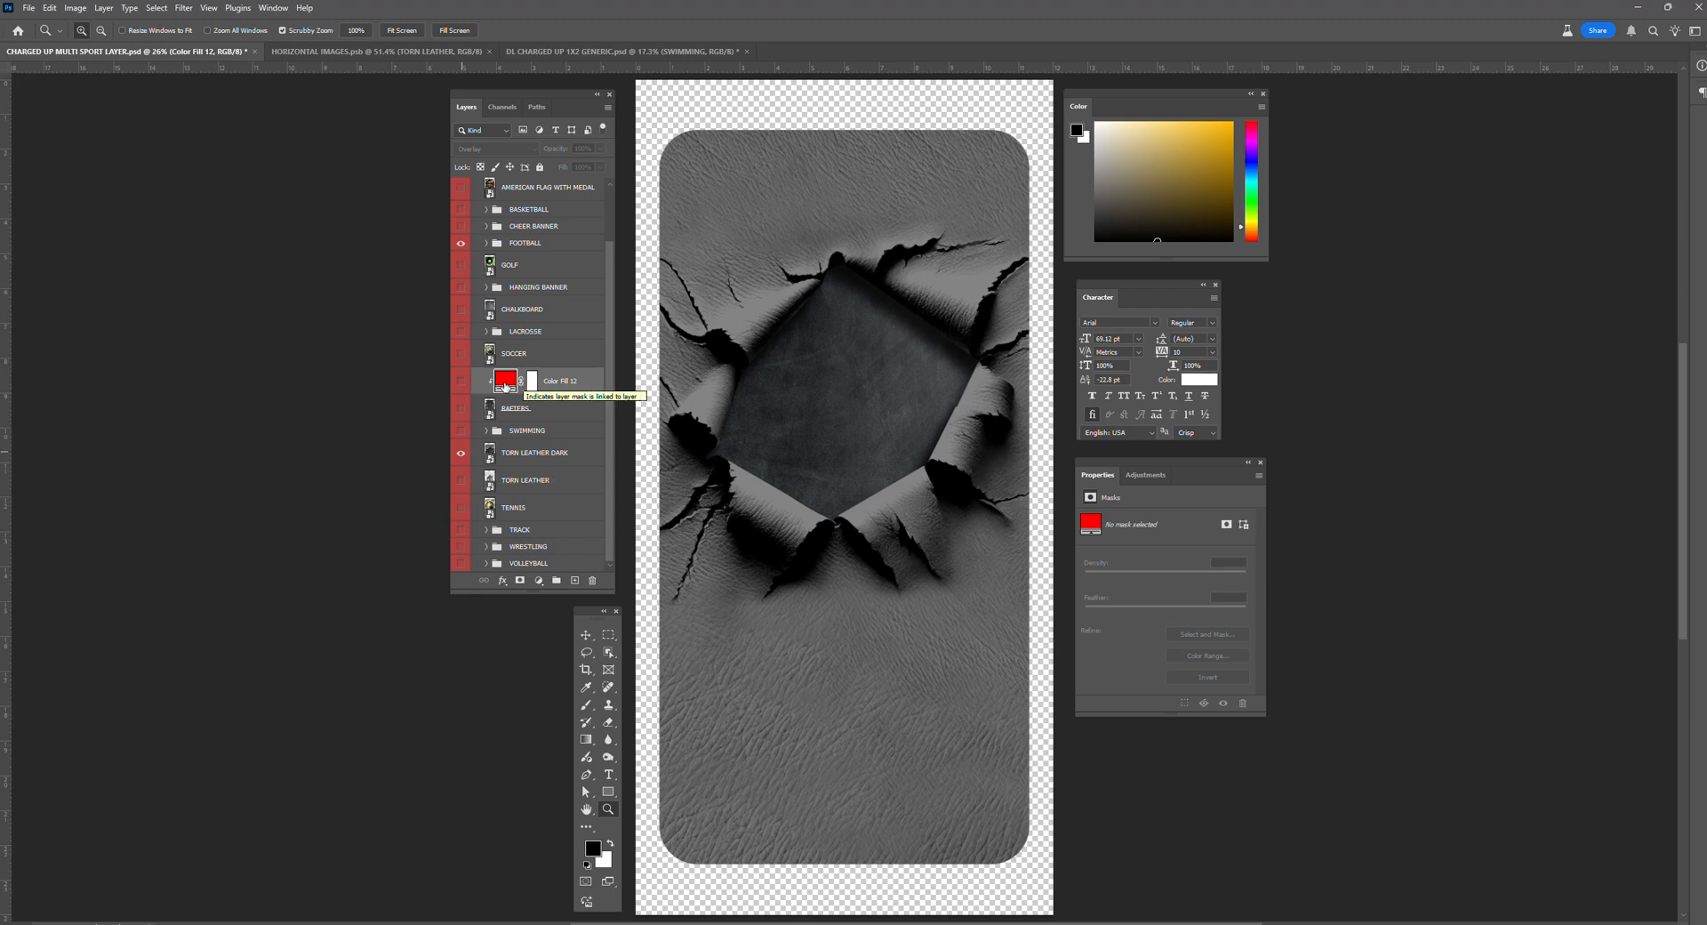
{"action": "left_click_drag", "start_coordinate": [505, 381], "coordinate": [506, 427]}
{"action": "left_click", "coordinate": [460, 430]}
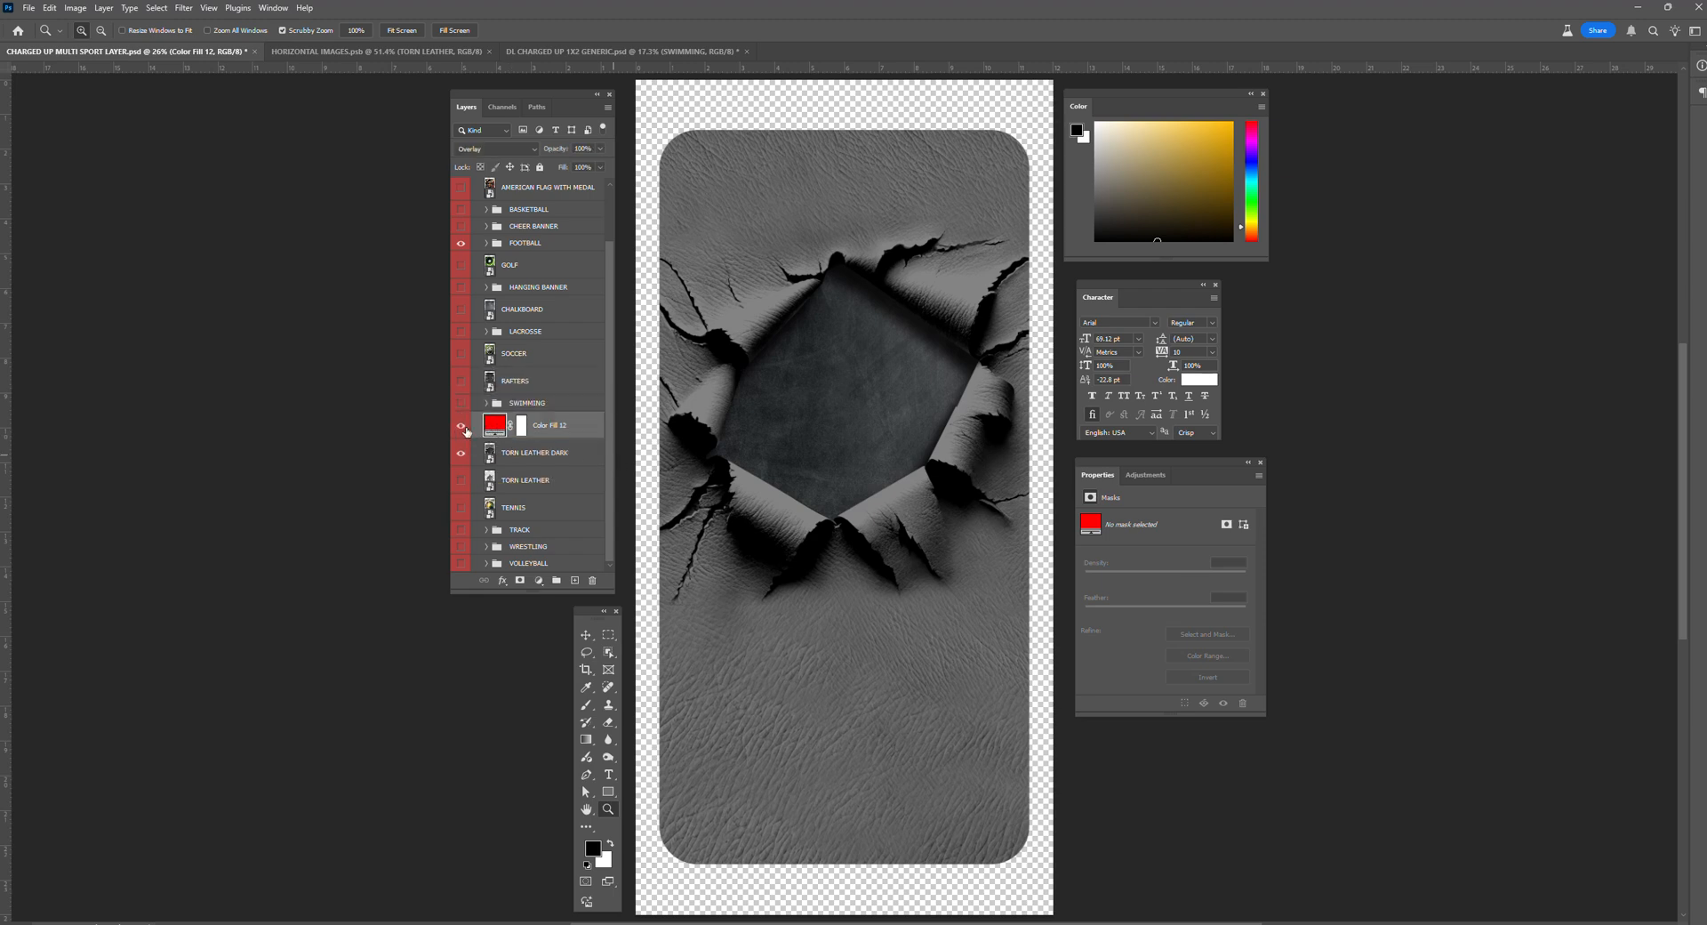
{"action": "right_click", "coordinate": [553, 434]}
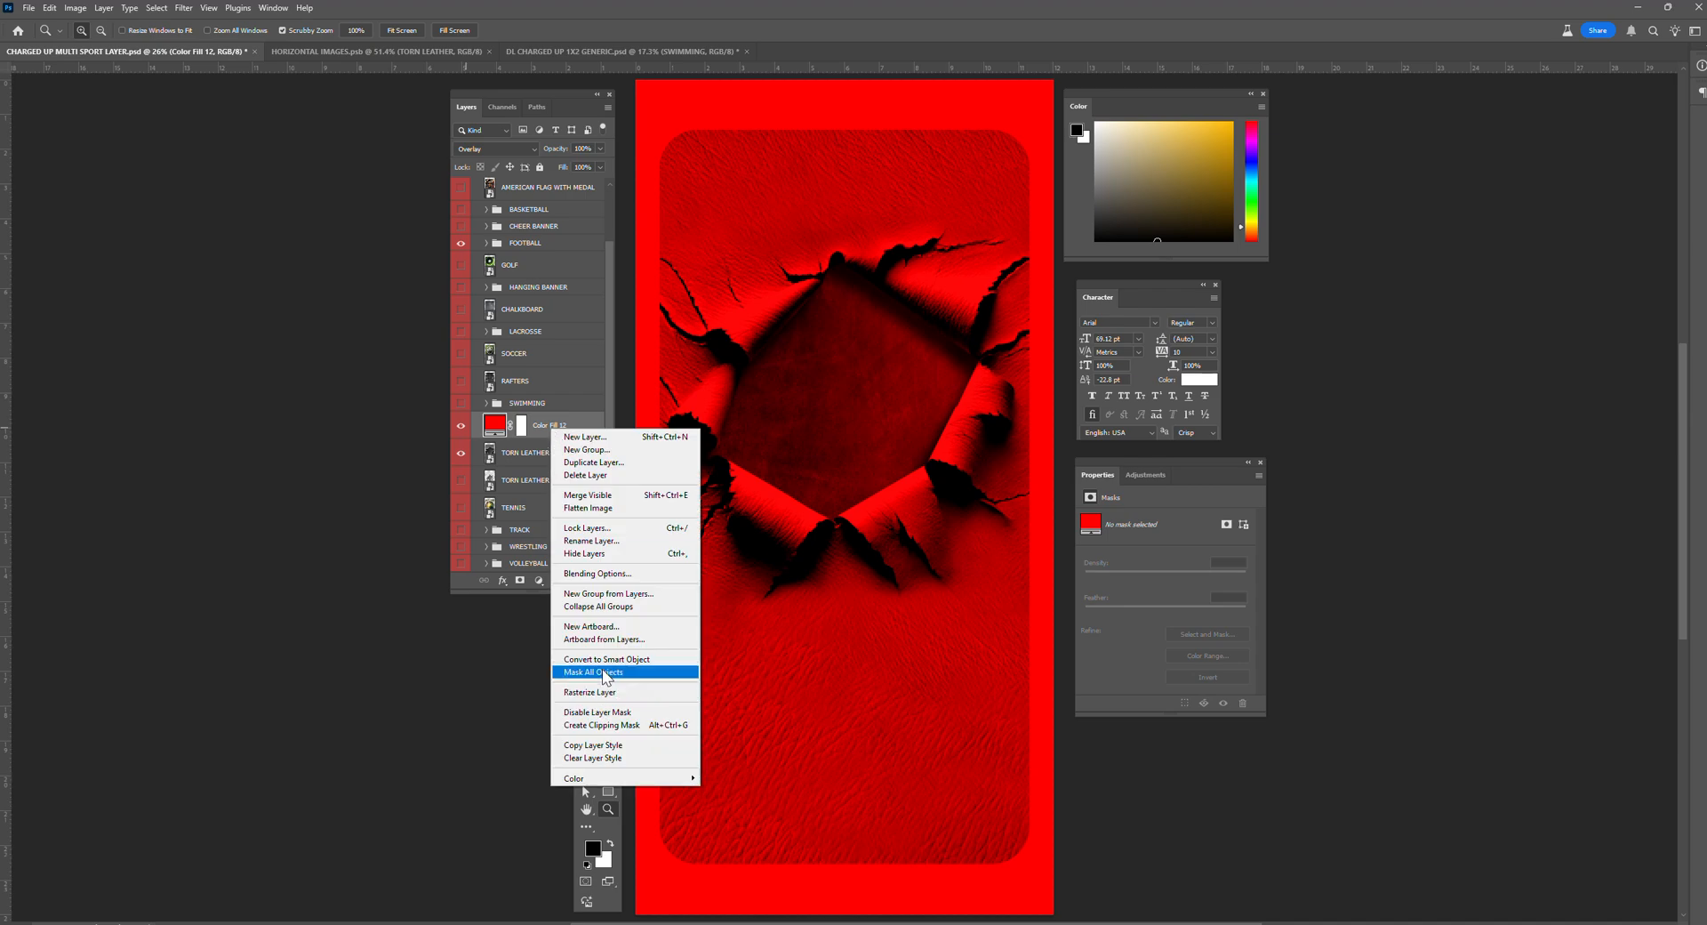
{"action": "left_click", "coordinate": [620, 715]}
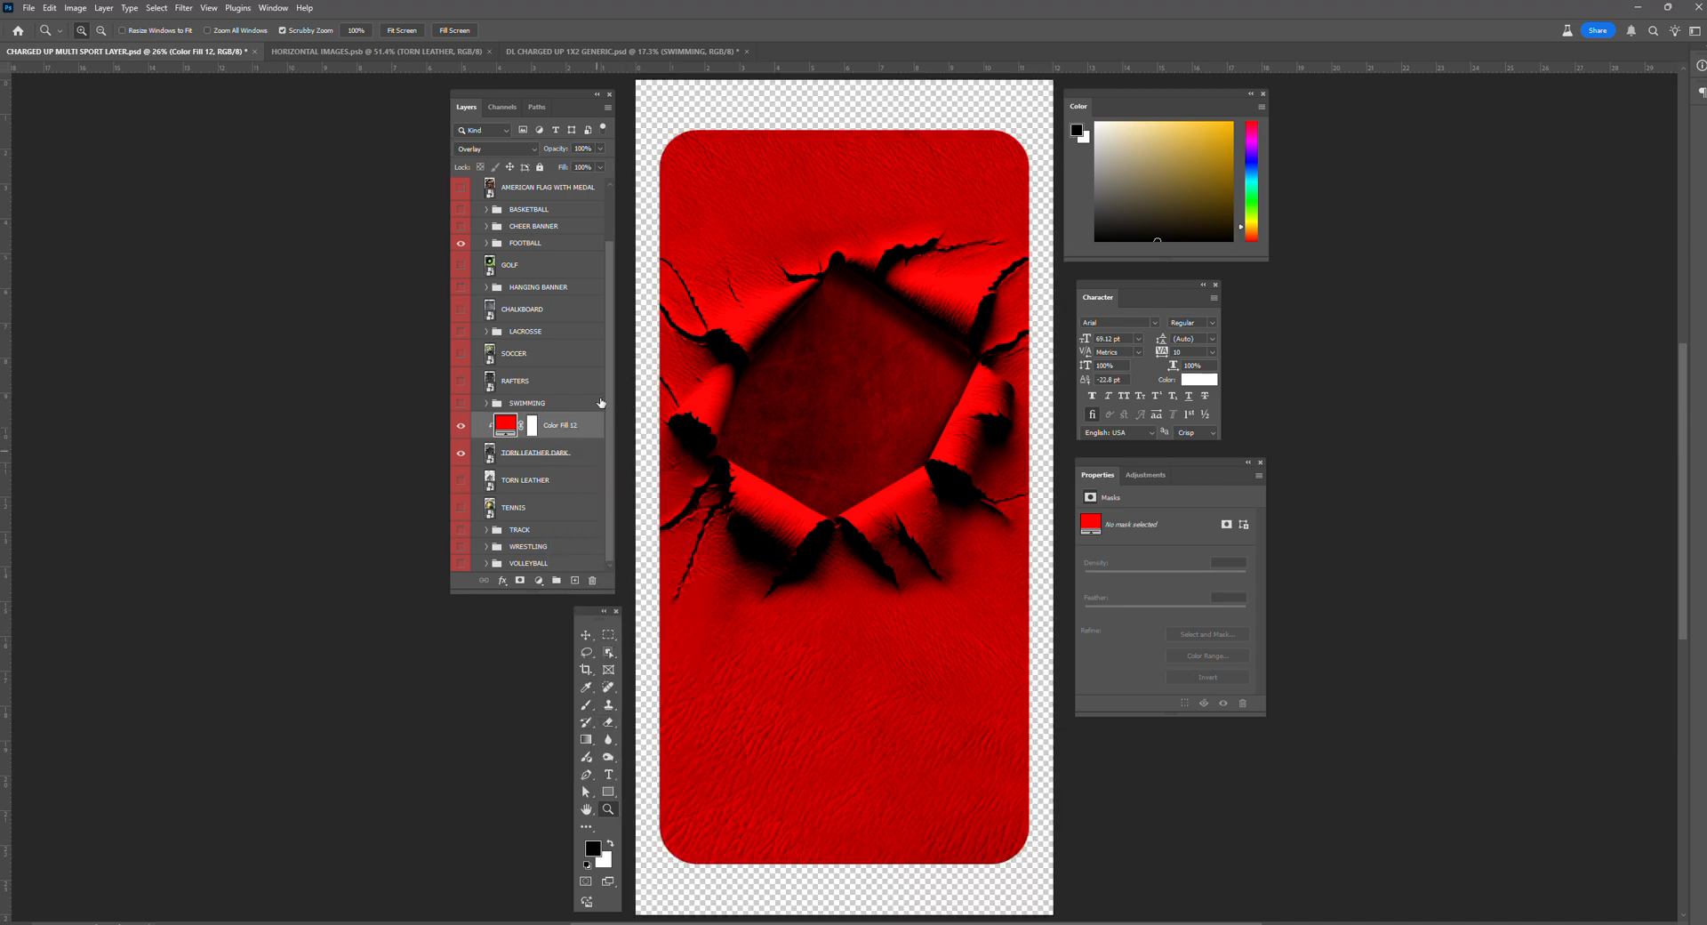
Step: Set the red fill's blend mode to Linear Burn and its opacity to 57%
{"action": "left_click", "coordinate": [514, 148]}
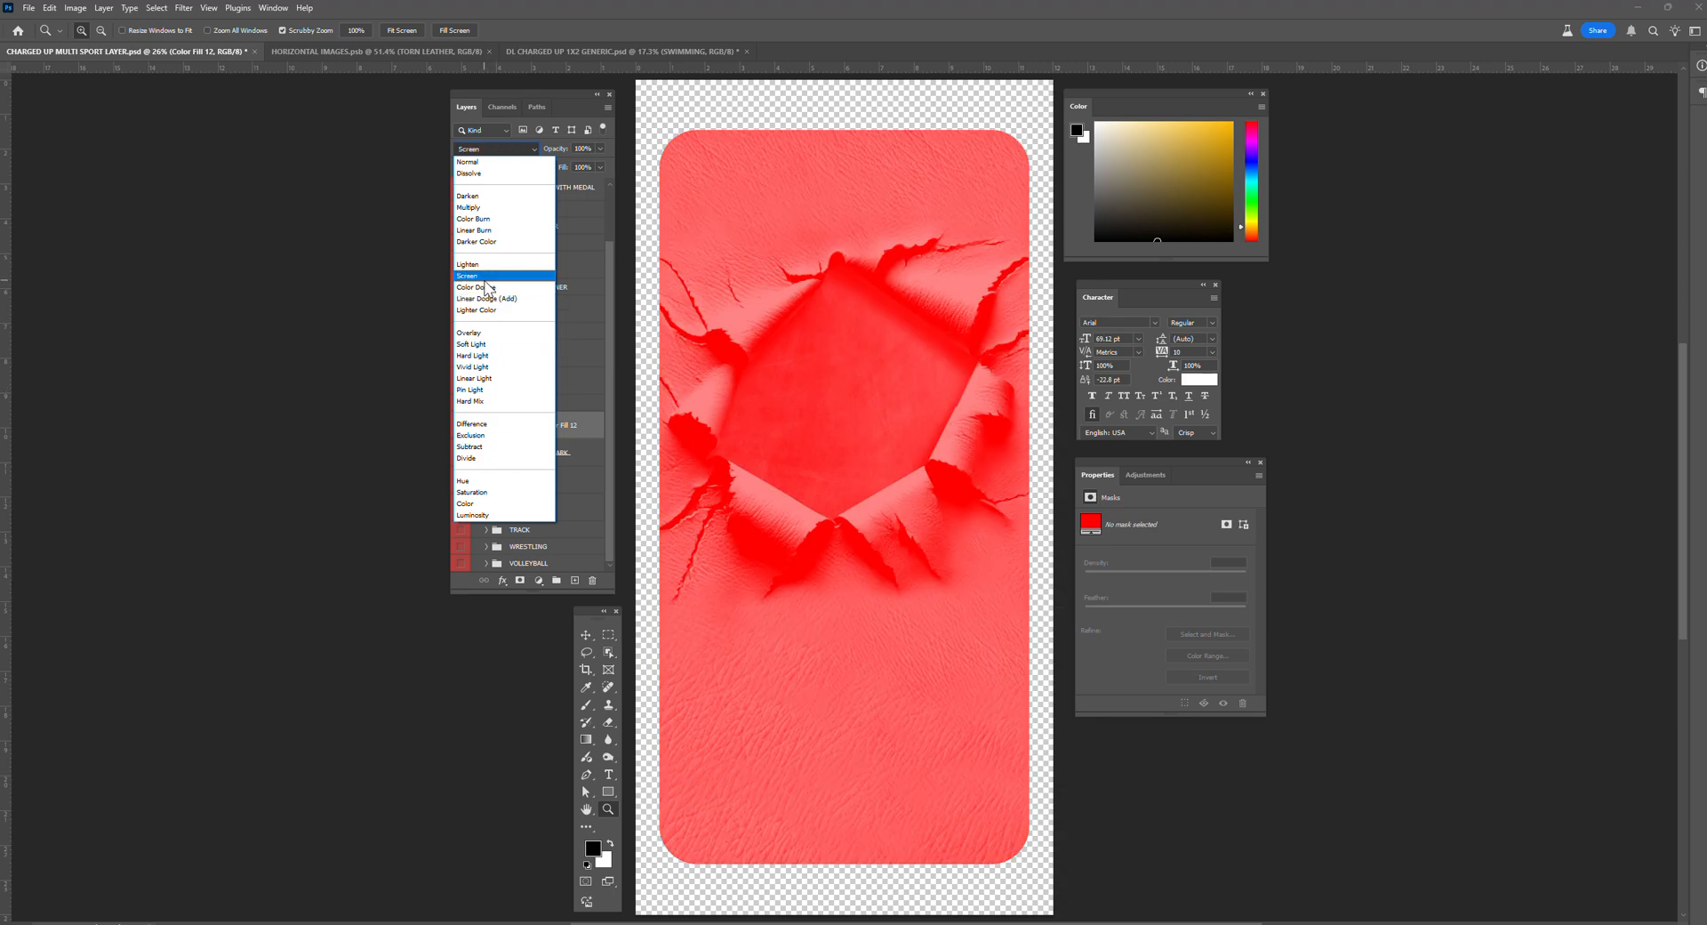
{"action": "left_click", "coordinate": [488, 236]}
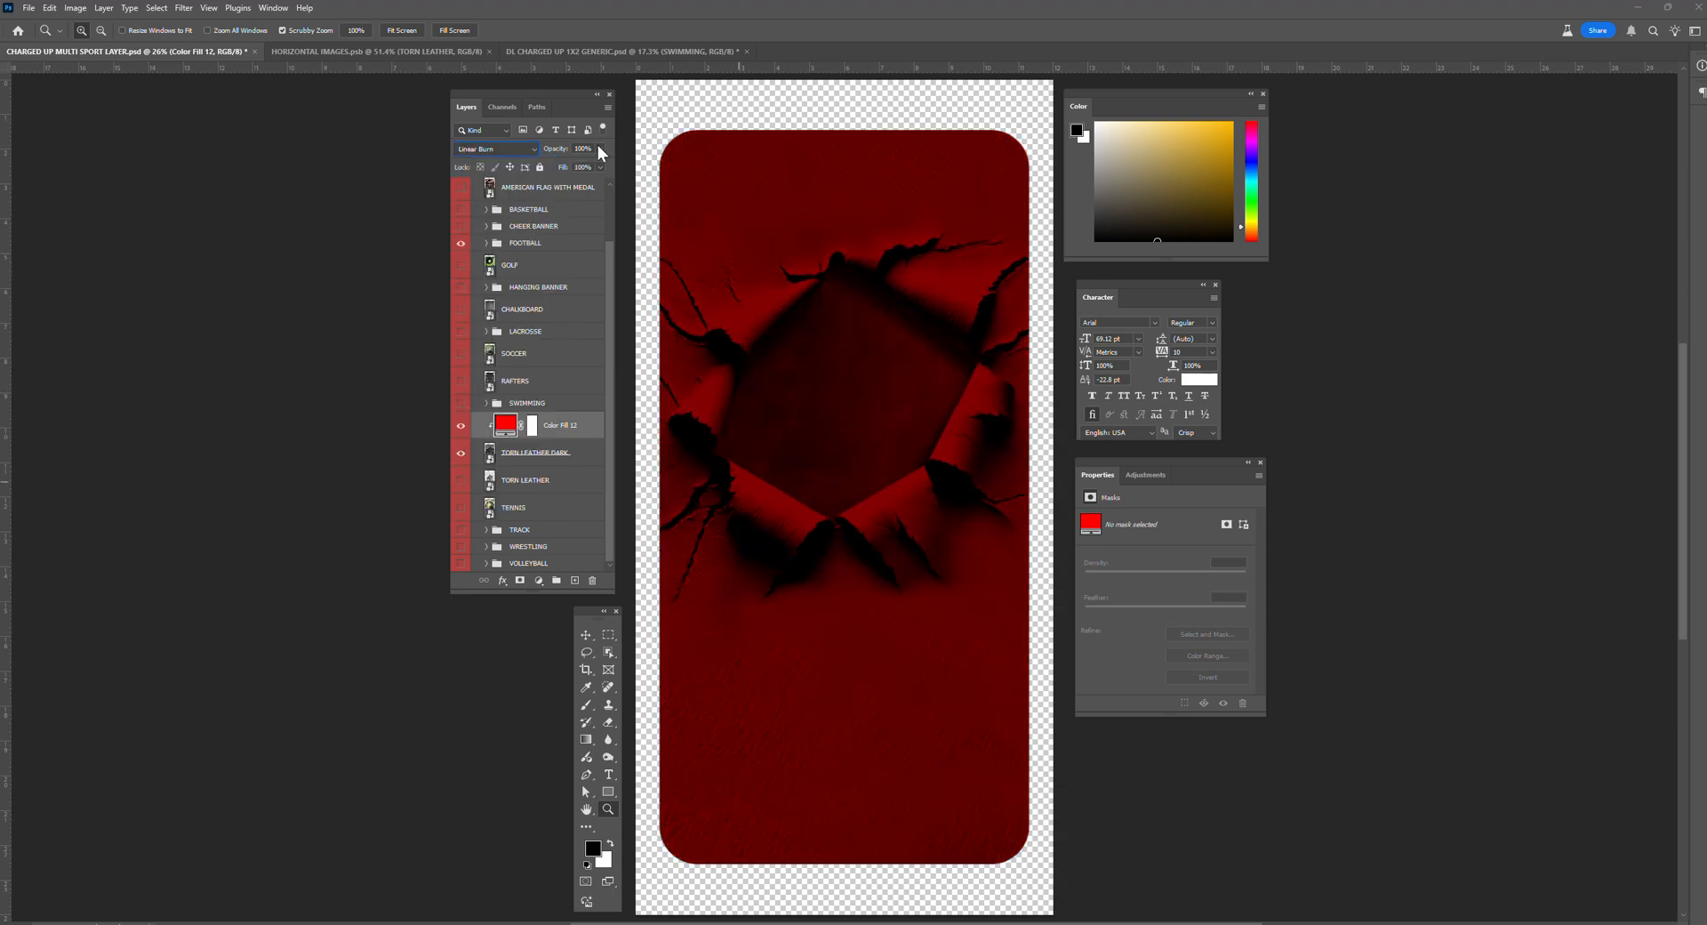
{"action": "left_click_drag", "start_coordinate": [595, 164], "coordinate": [573, 166]}
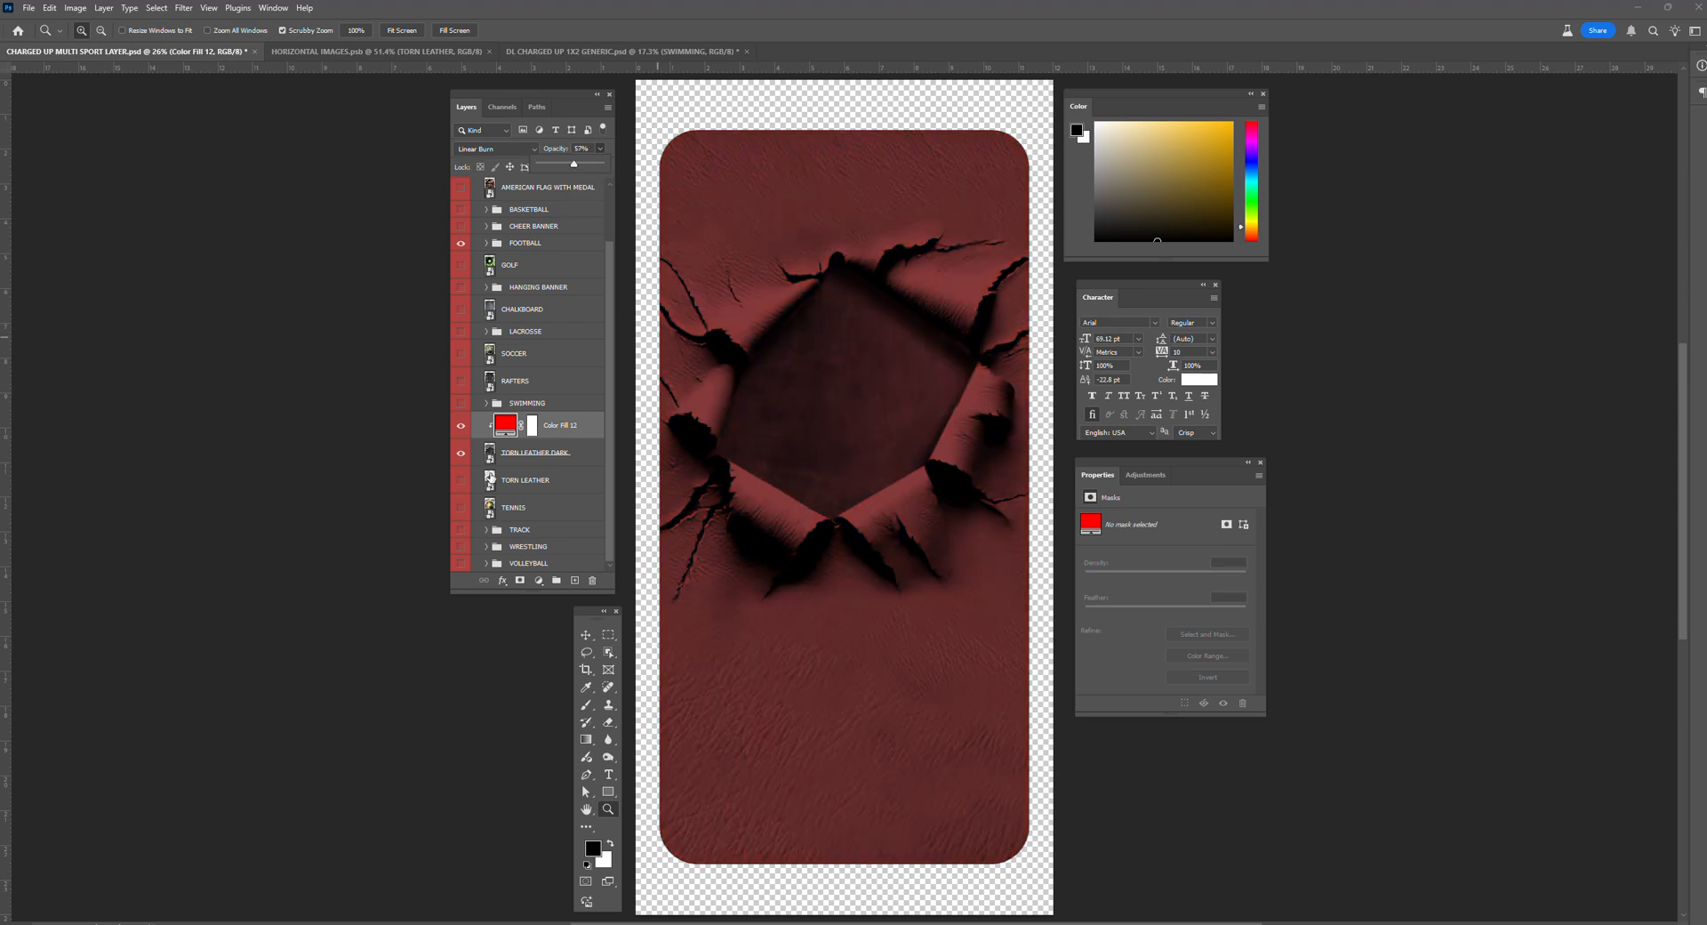
Step: Hide the red fill and Torn Leather Dark, and preview the lighter Torn Leather background before hiding it too
{"action": "left_click", "coordinate": [460, 426]}
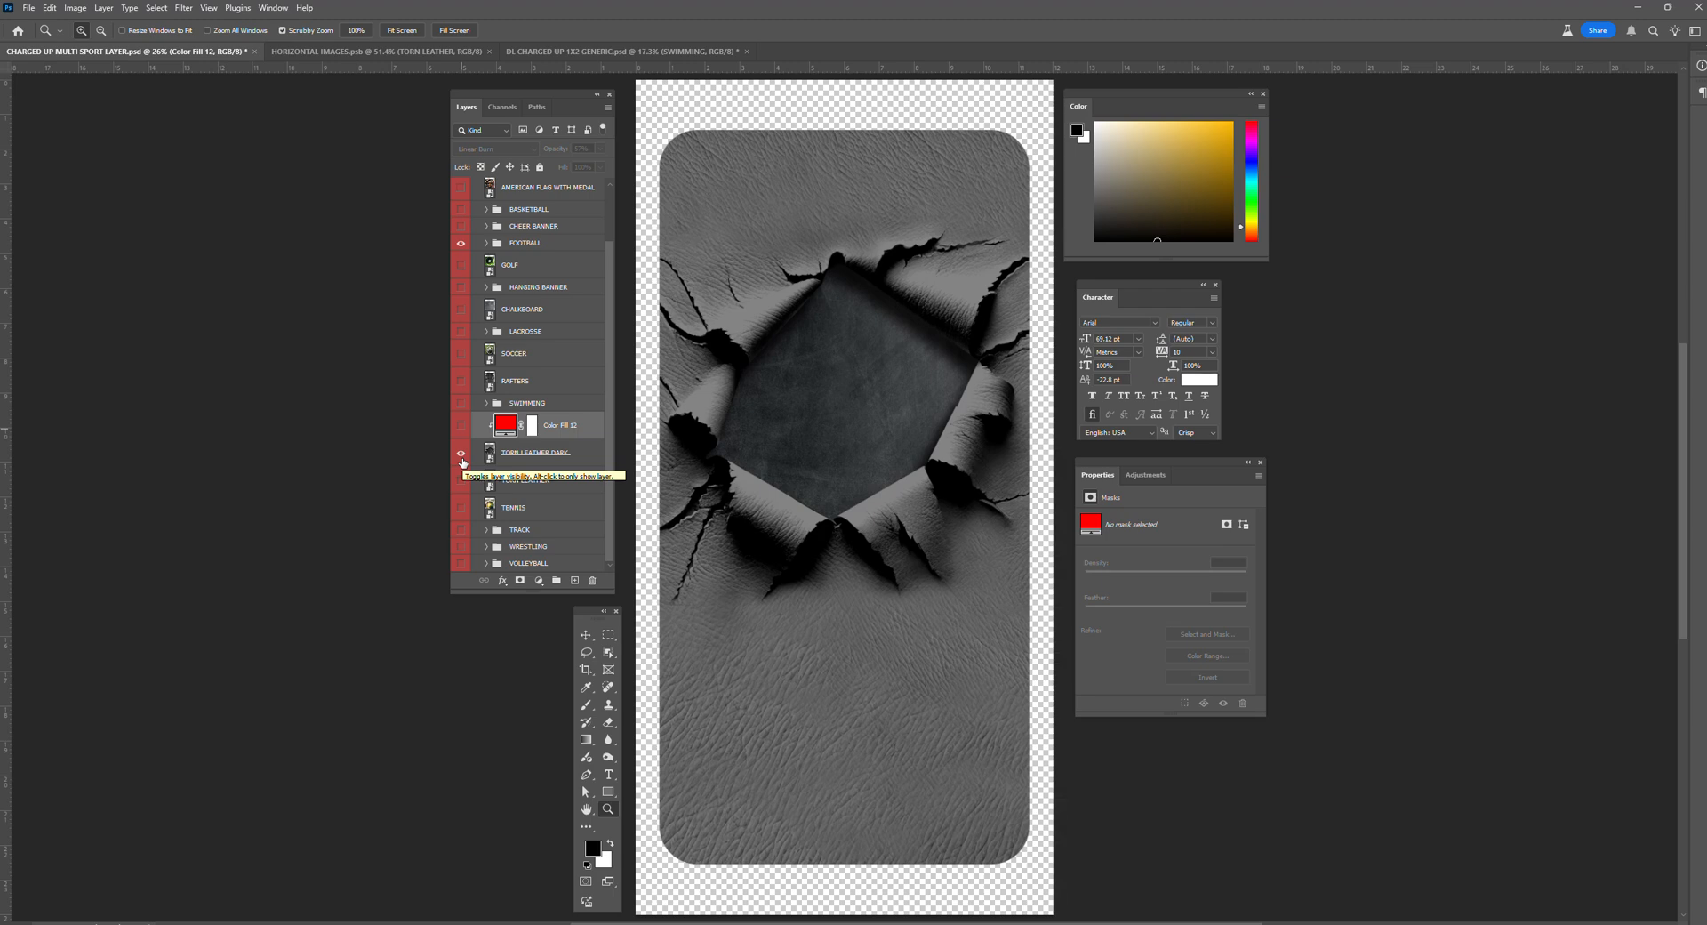
{"action": "left_click", "coordinate": [462, 457]}
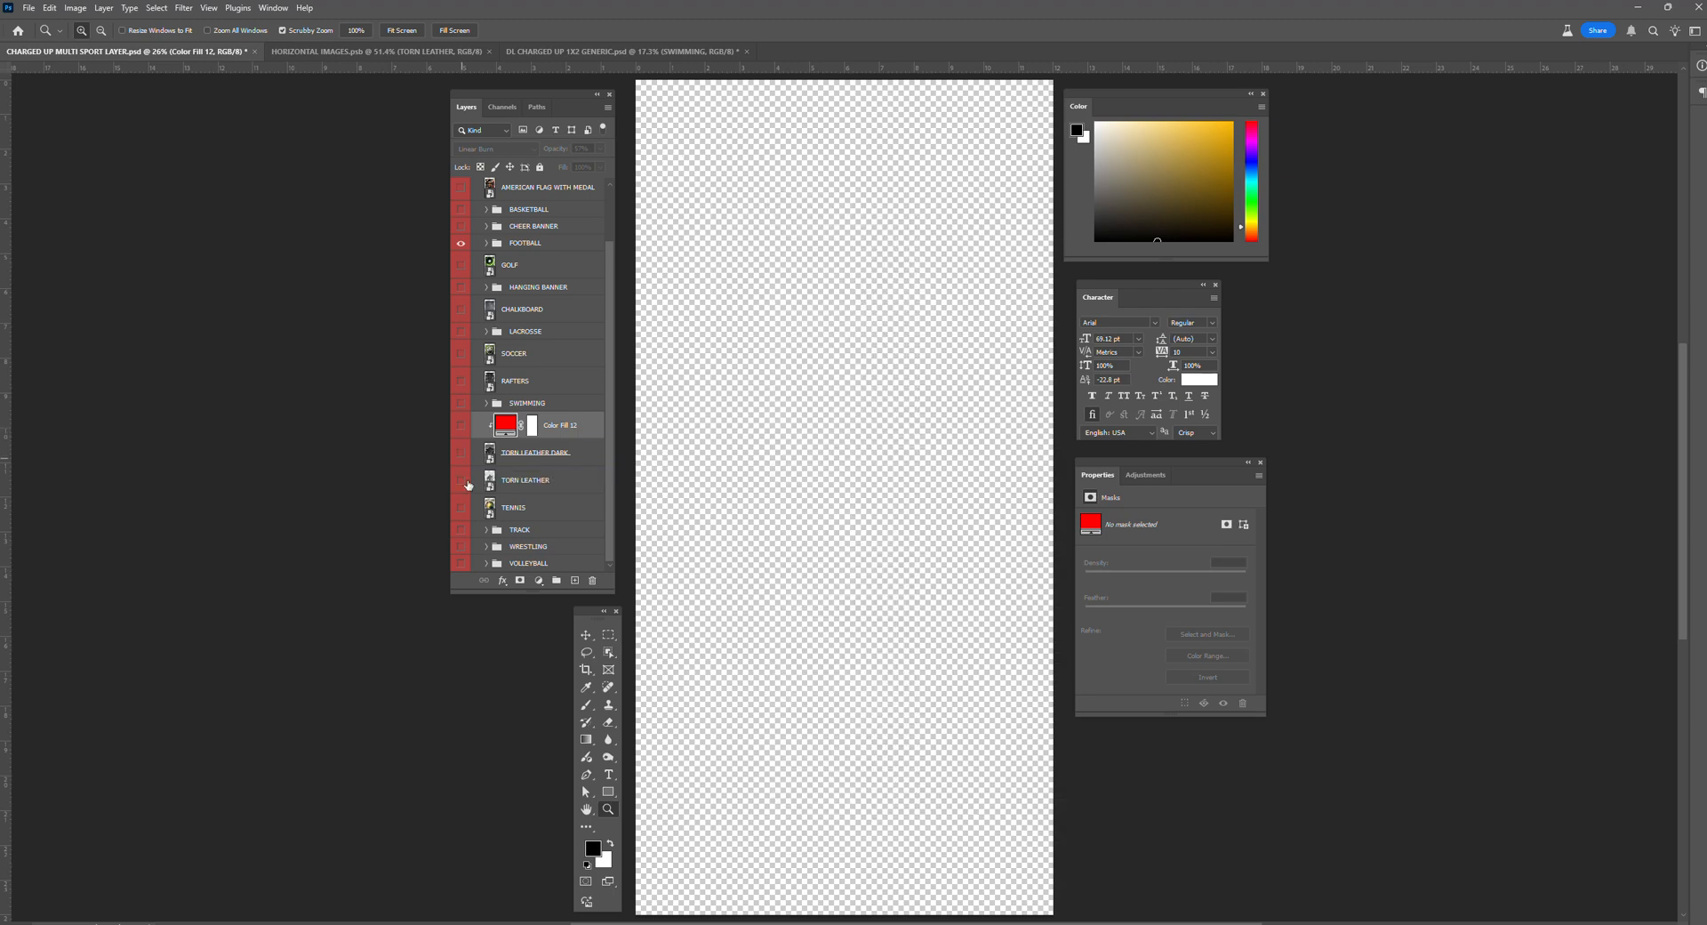
{"action": "left_click", "coordinate": [461, 483]}
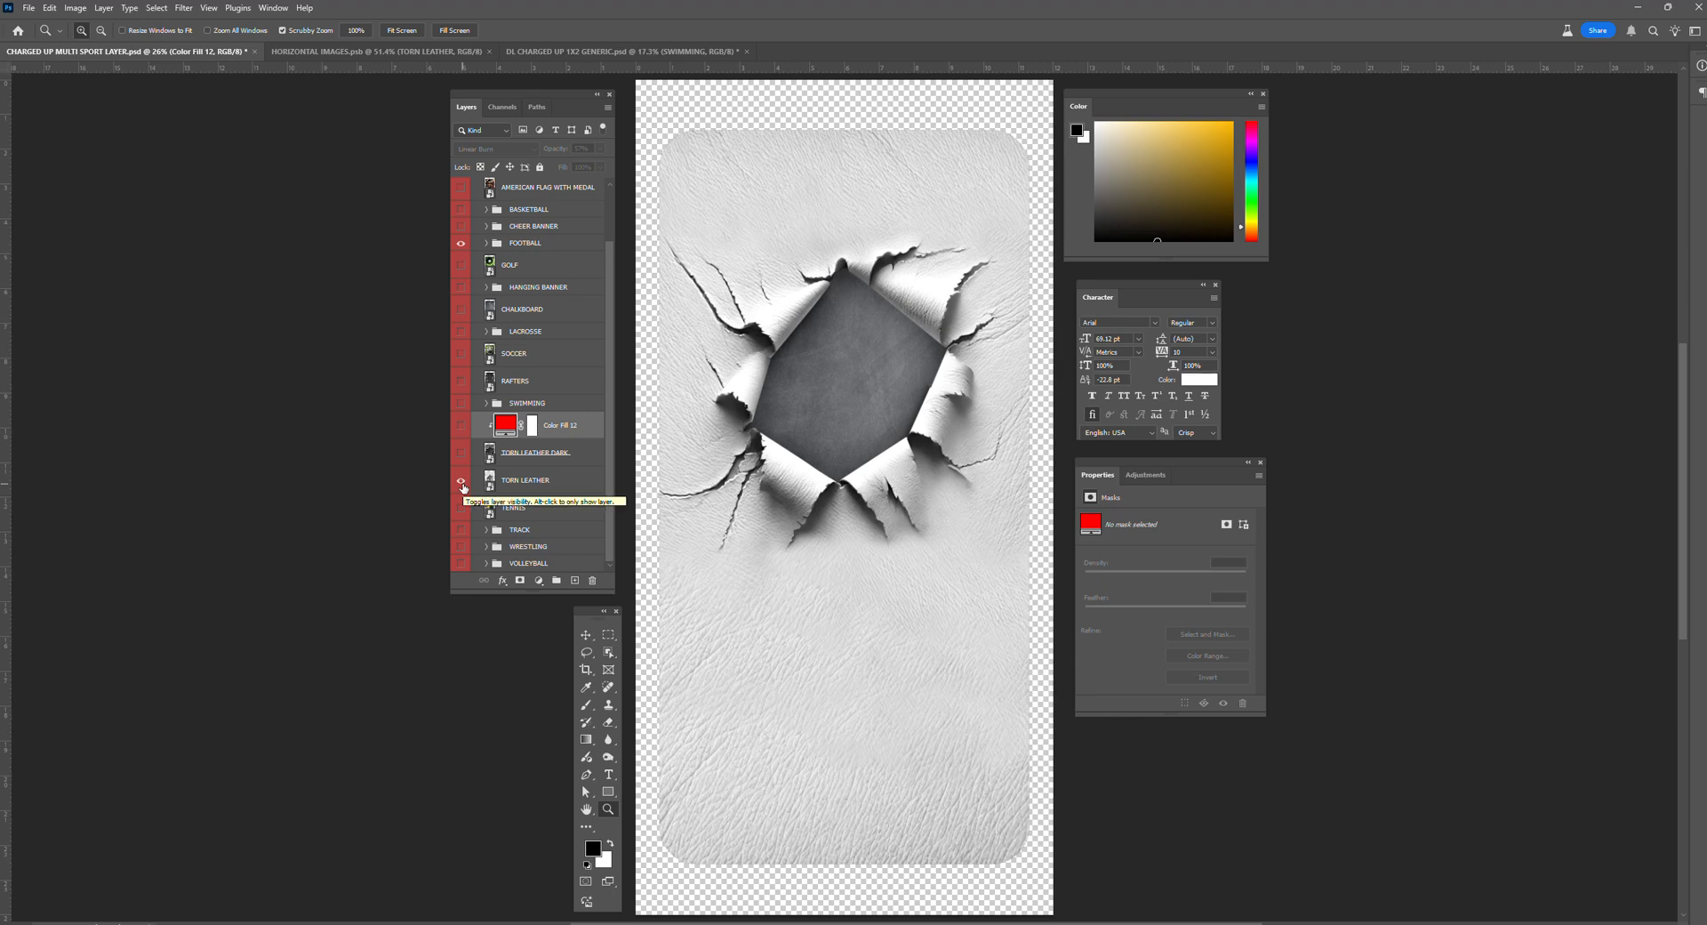
{"action": "left_click", "coordinate": [463, 485]}
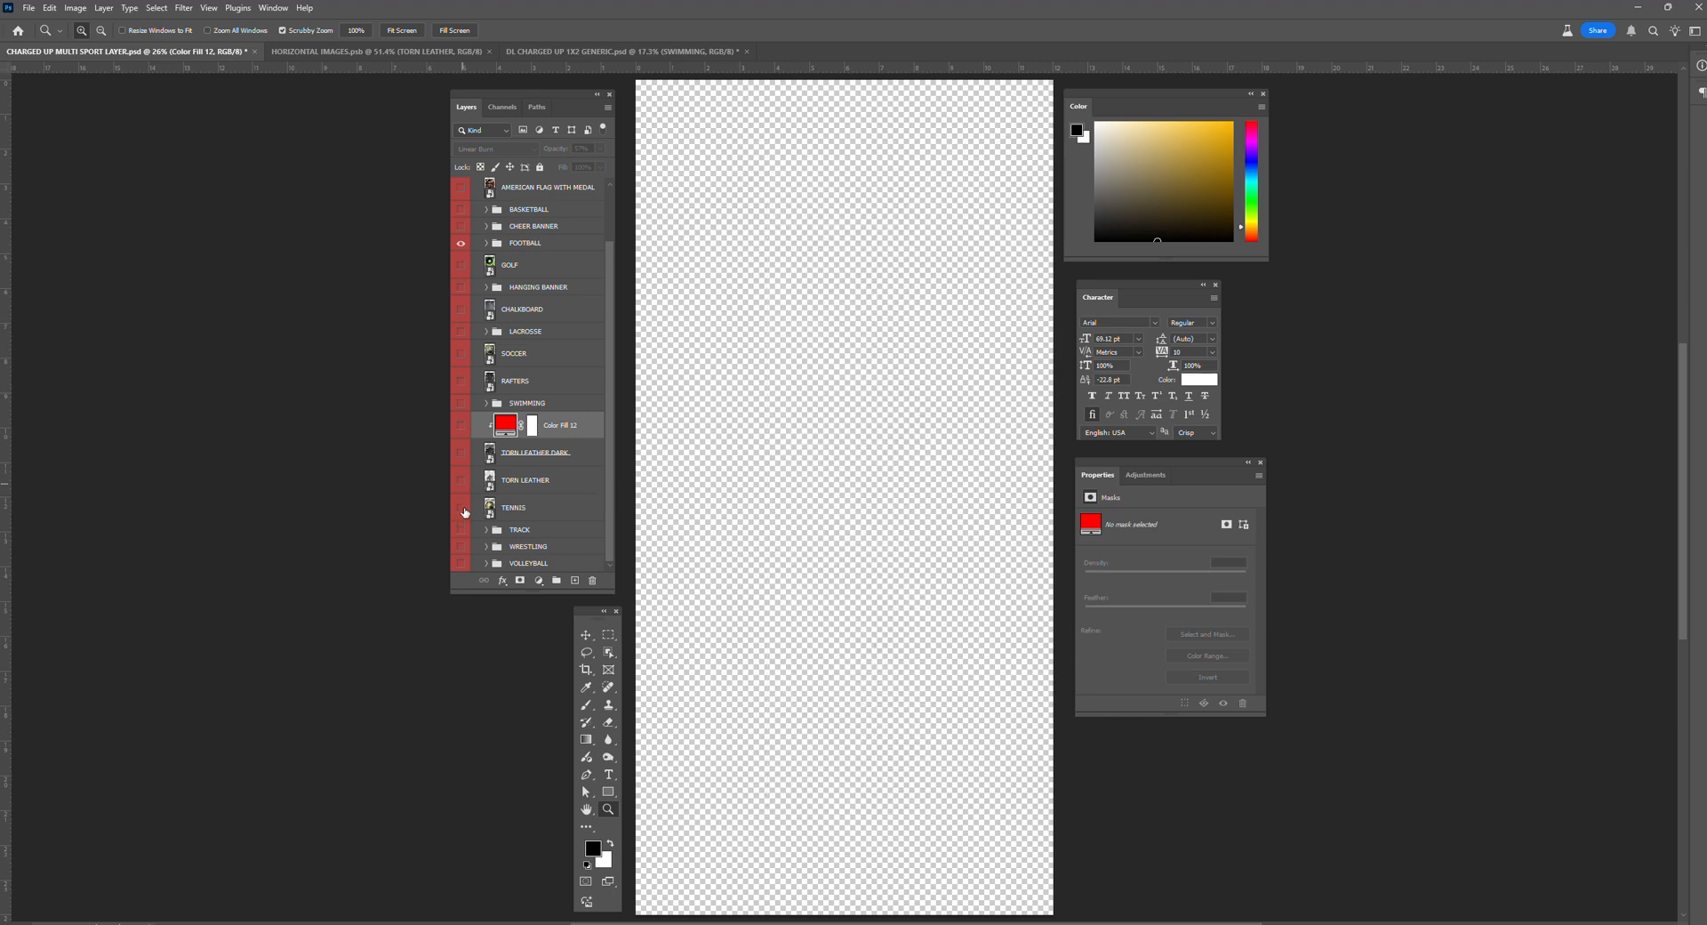
Step: Preview the Tennis background and hide it again
{"action": "left_click", "coordinate": [494, 514]}
{"action": "left_click", "coordinate": [460, 511]}
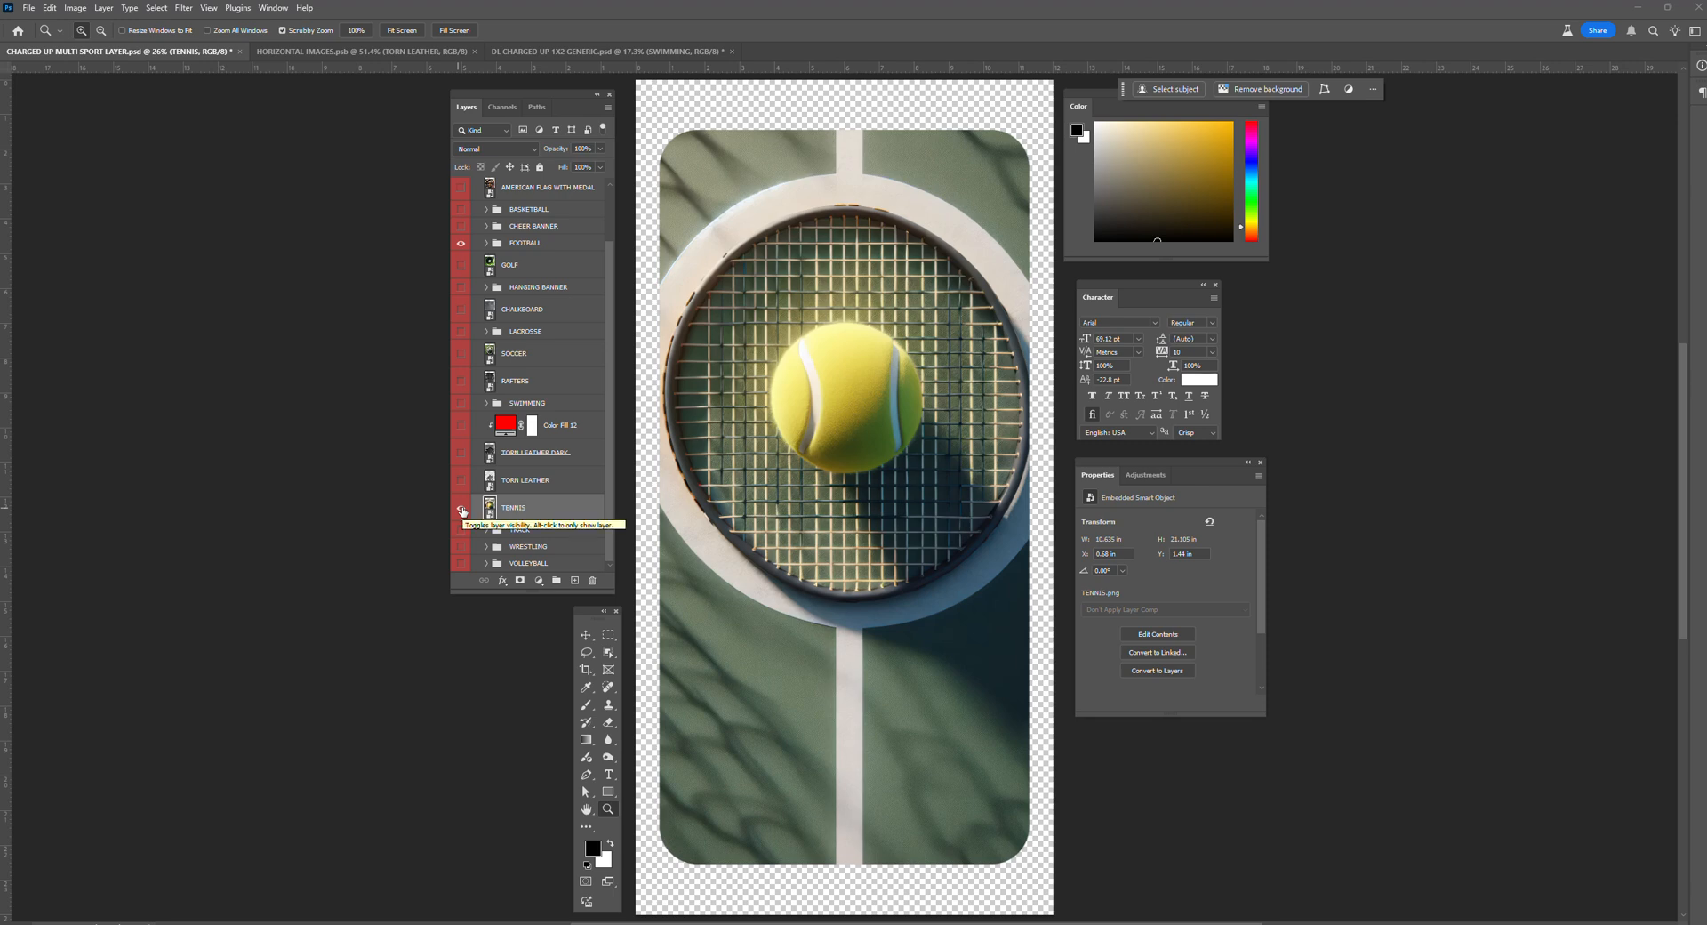
{"action": "left_click", "coordinate": [461, 511]}
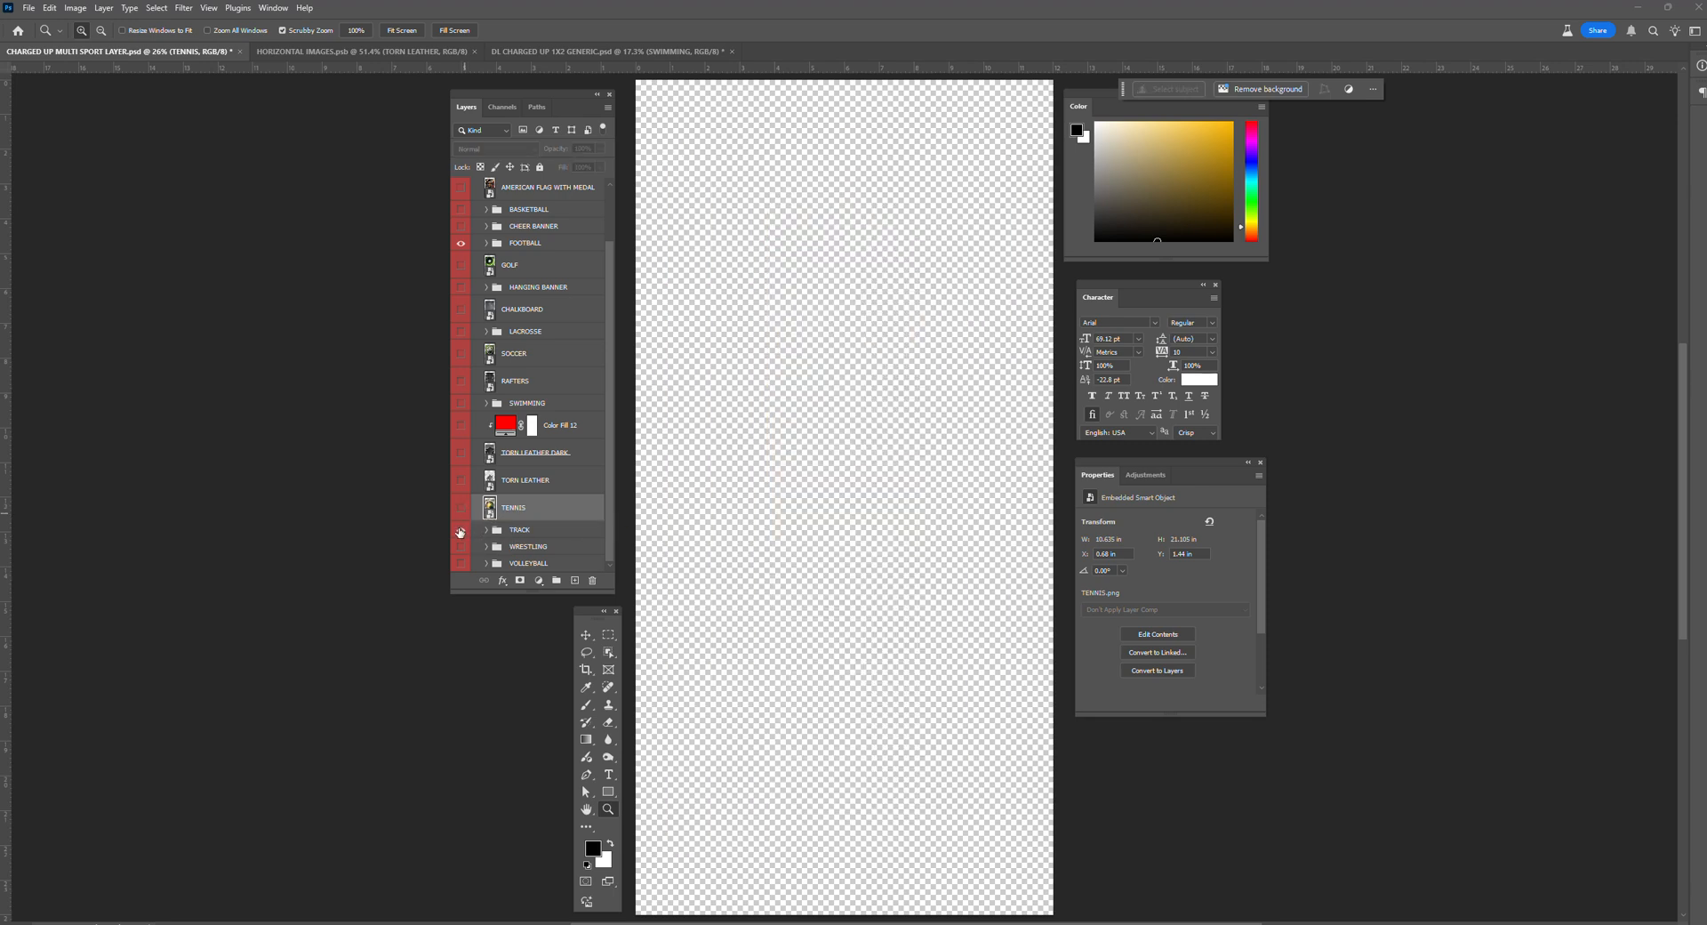
Step: Show and expand the Track group, compare it with and without its red fill, and hide both the fill and the Track layer
{"action": "left_click", "coordinate": [459, 532]}
{"action": "left_click", "coordinate": [486, 530]}
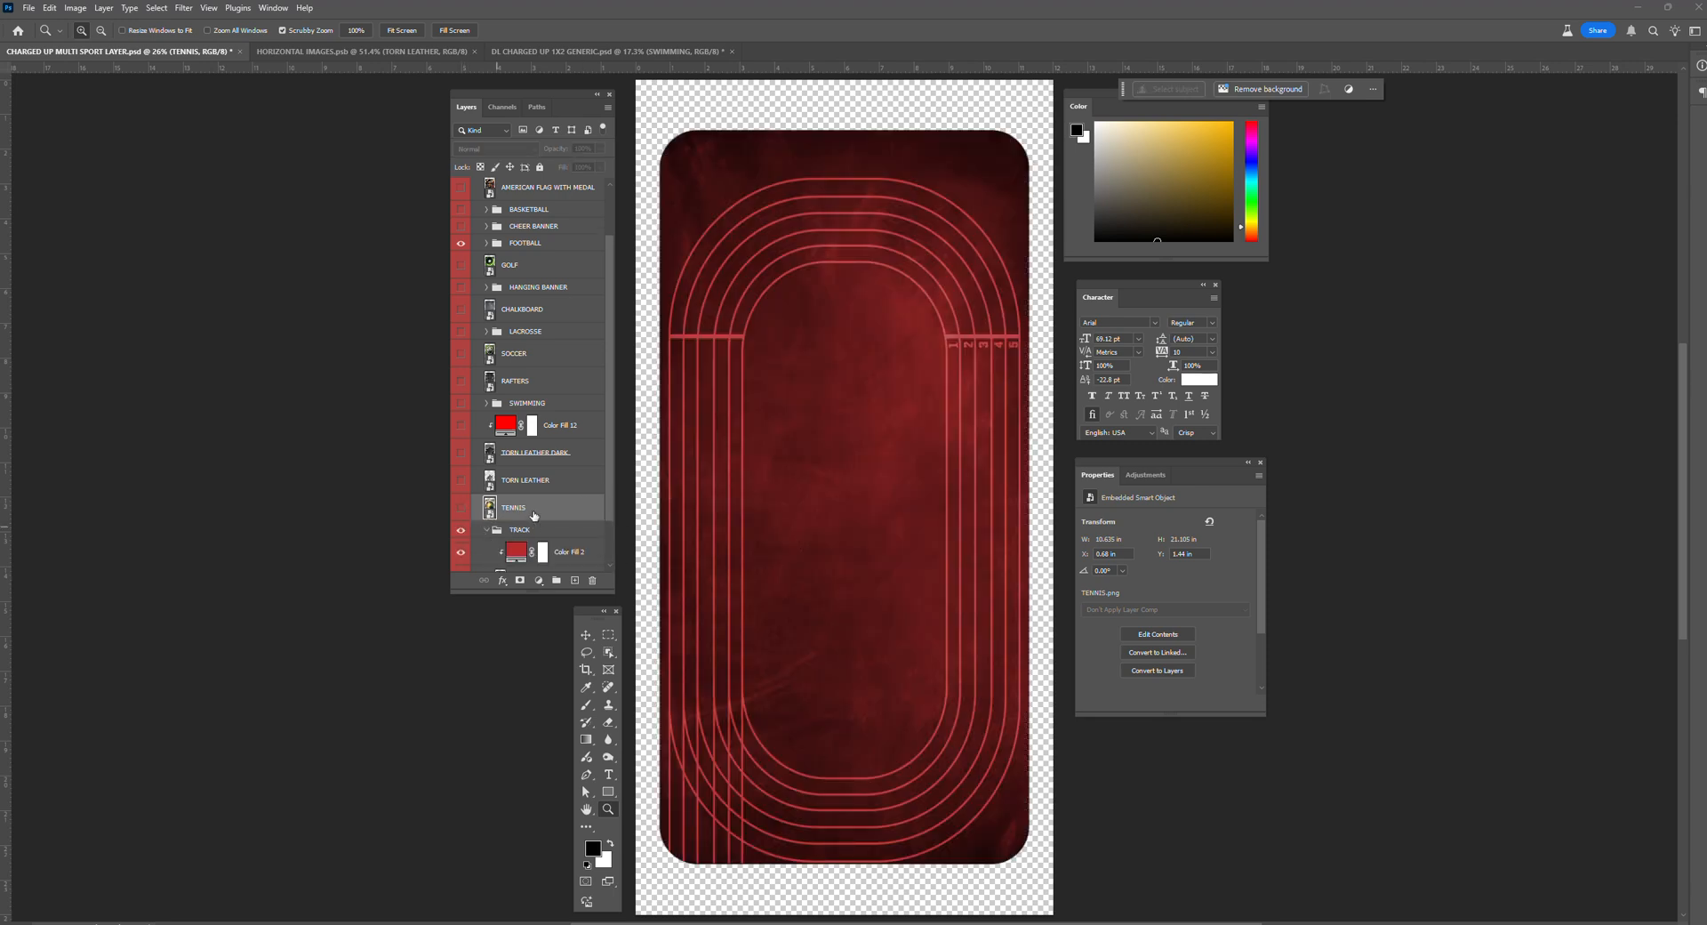
{"action": "scroll", "coordinate": [534, 516], "scroll_direction": "down", "scroll_amount": 2}
{"action": "left_click", "coordinate": [460, 498]}
{"action": "left_click", "coordinate": [460, 498]}
{"action": "left_click", "coordinate": [461, 500]}
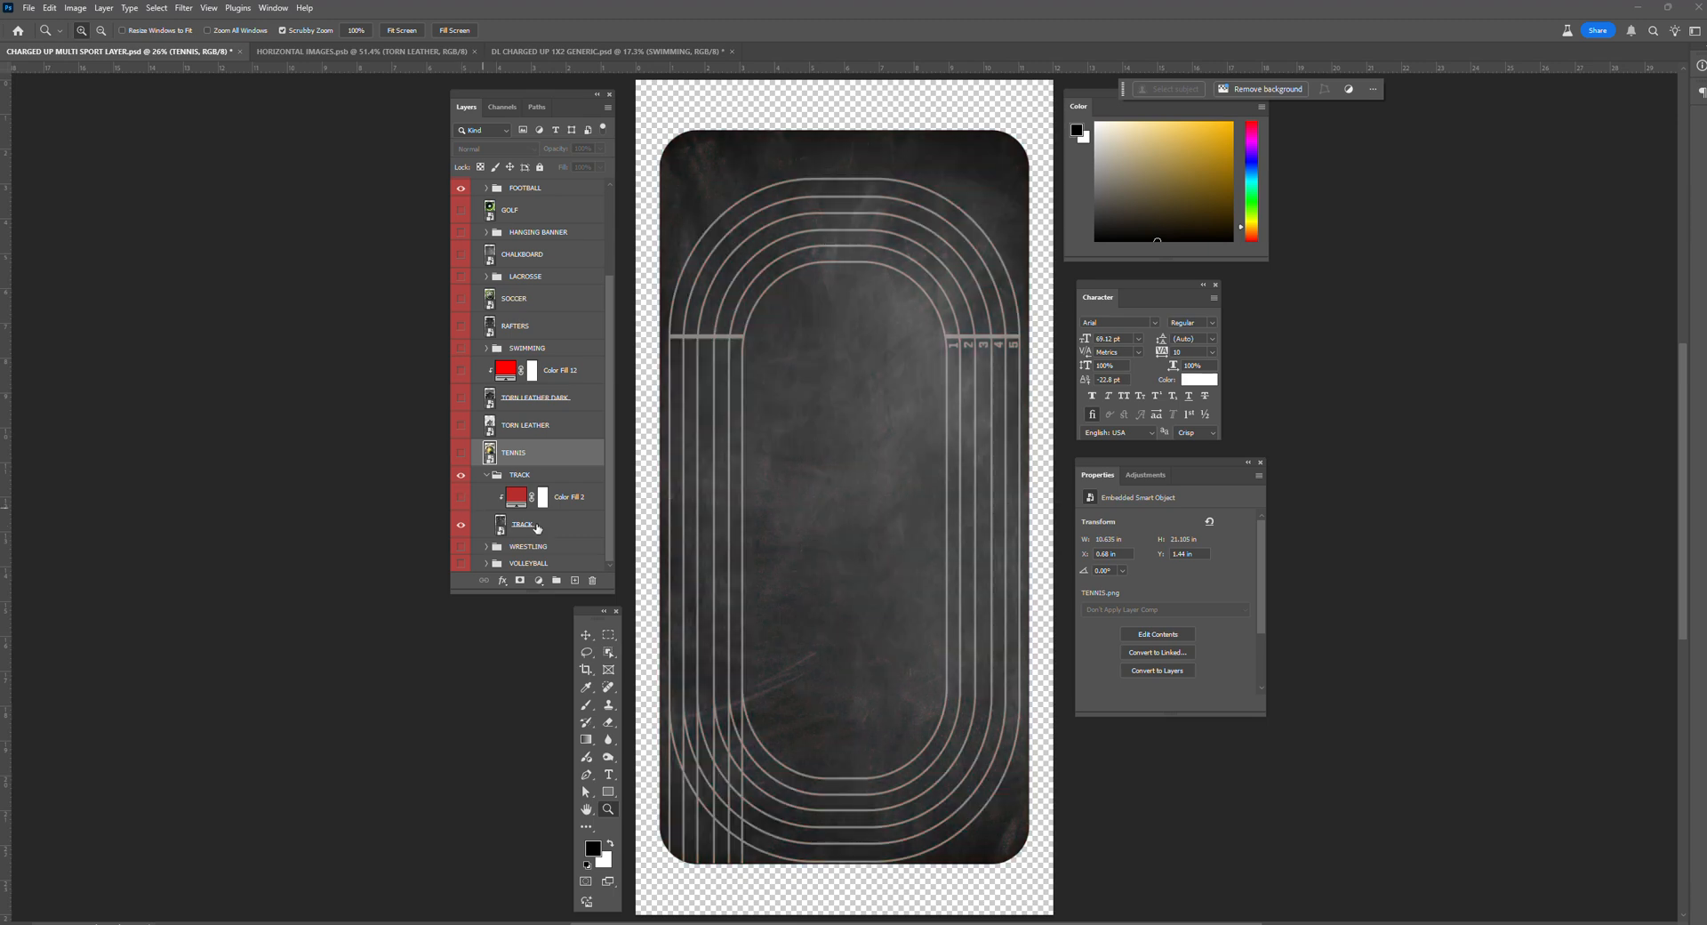
{"action": "left_click", "coordinate": [537, 528]}
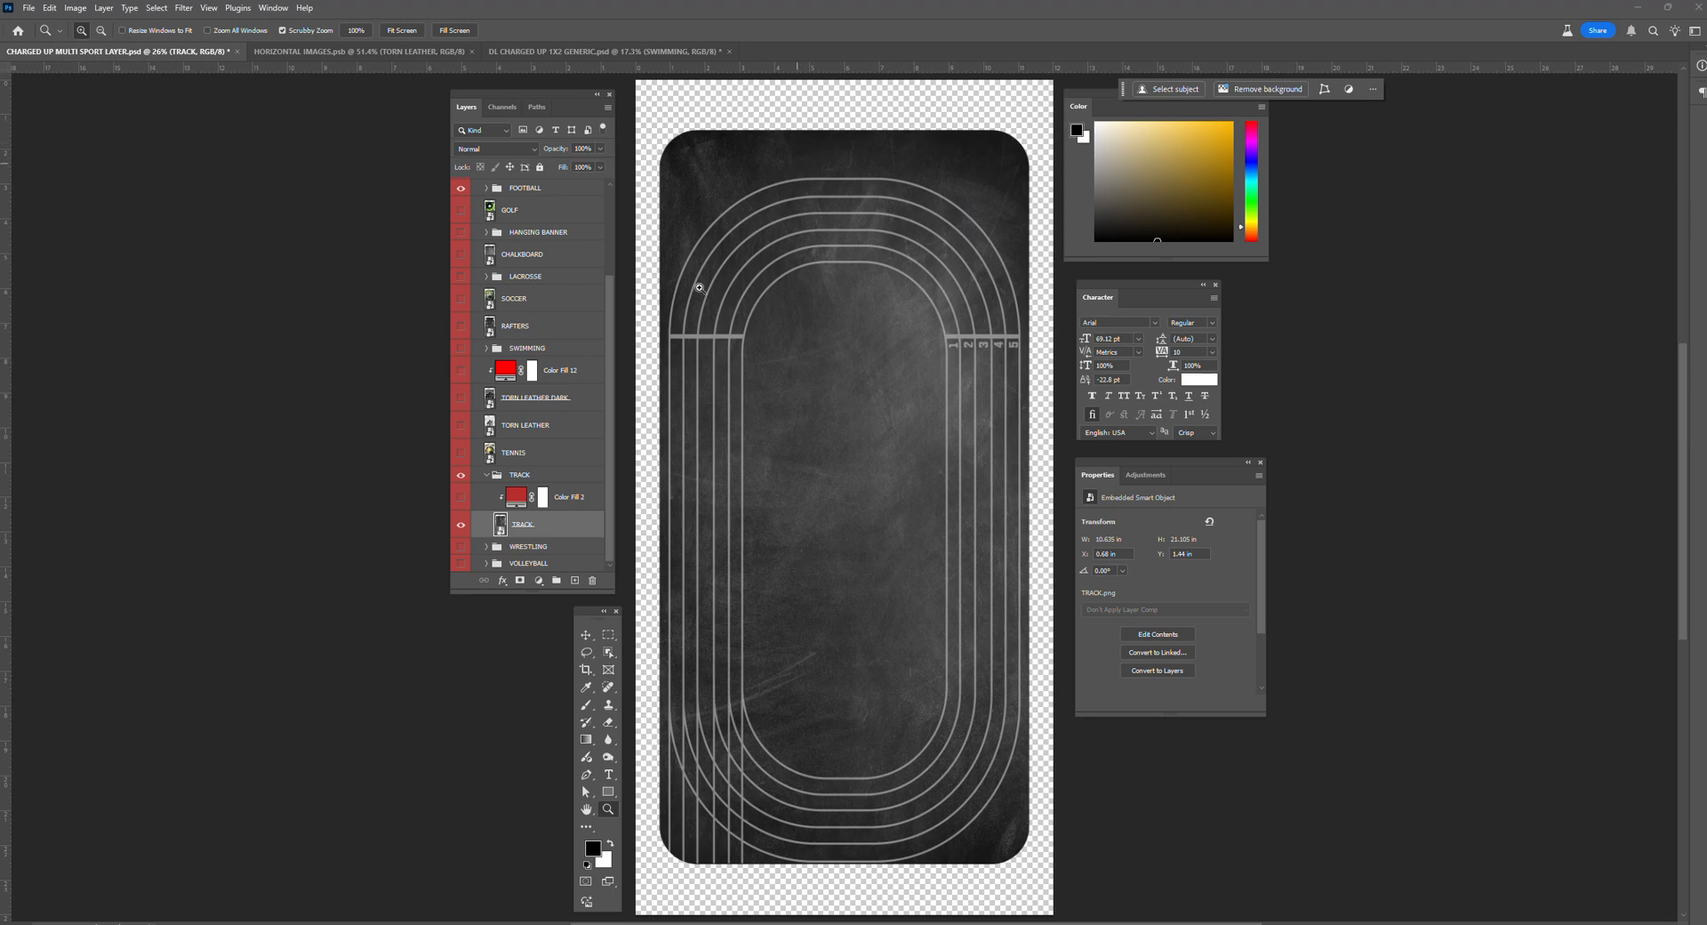
{"action": "left_click", "coordinate": [461, 524]}
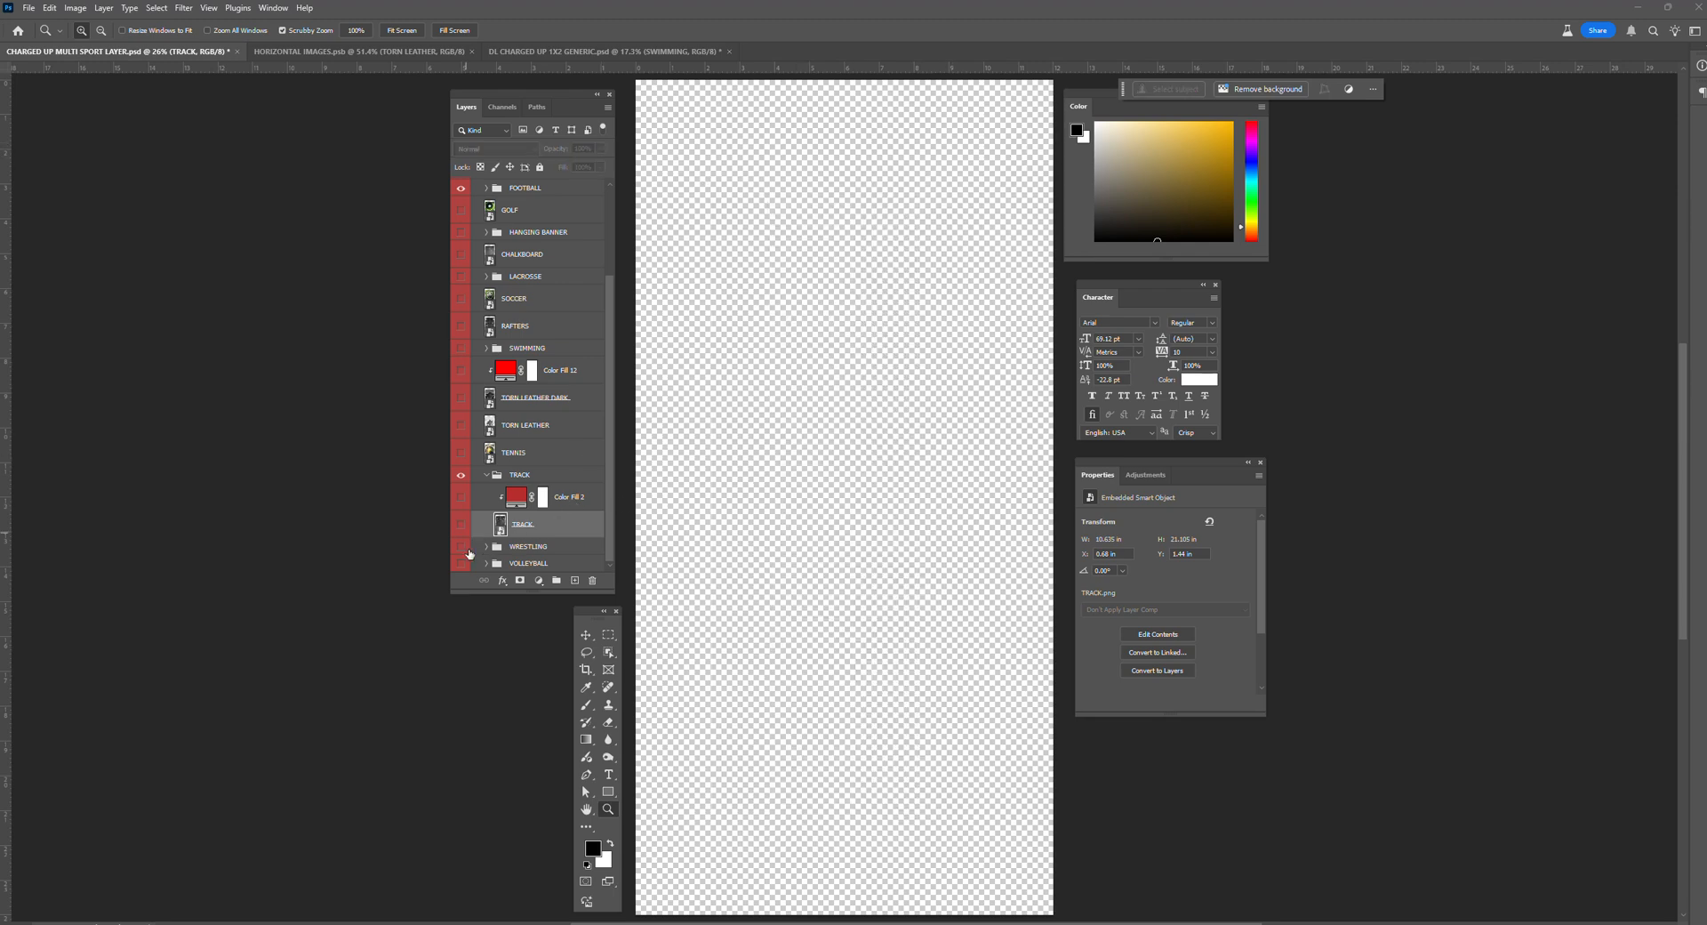
Step: Show and expand the Wrestling group, and preview the mat with and without its color fill
{"action": "left_click", "coordinate": [461, 547]}
{"action": "left_click", "coordinate": [487, 546]}
{"action": "scroll", "coordinate": [589, 513], "scroll_direction": "down", "scroll_amount": 2}
{"action": "scroll", "coordinate": [589, 514], "scroll_direction": "down", "scroll_amount": 1}
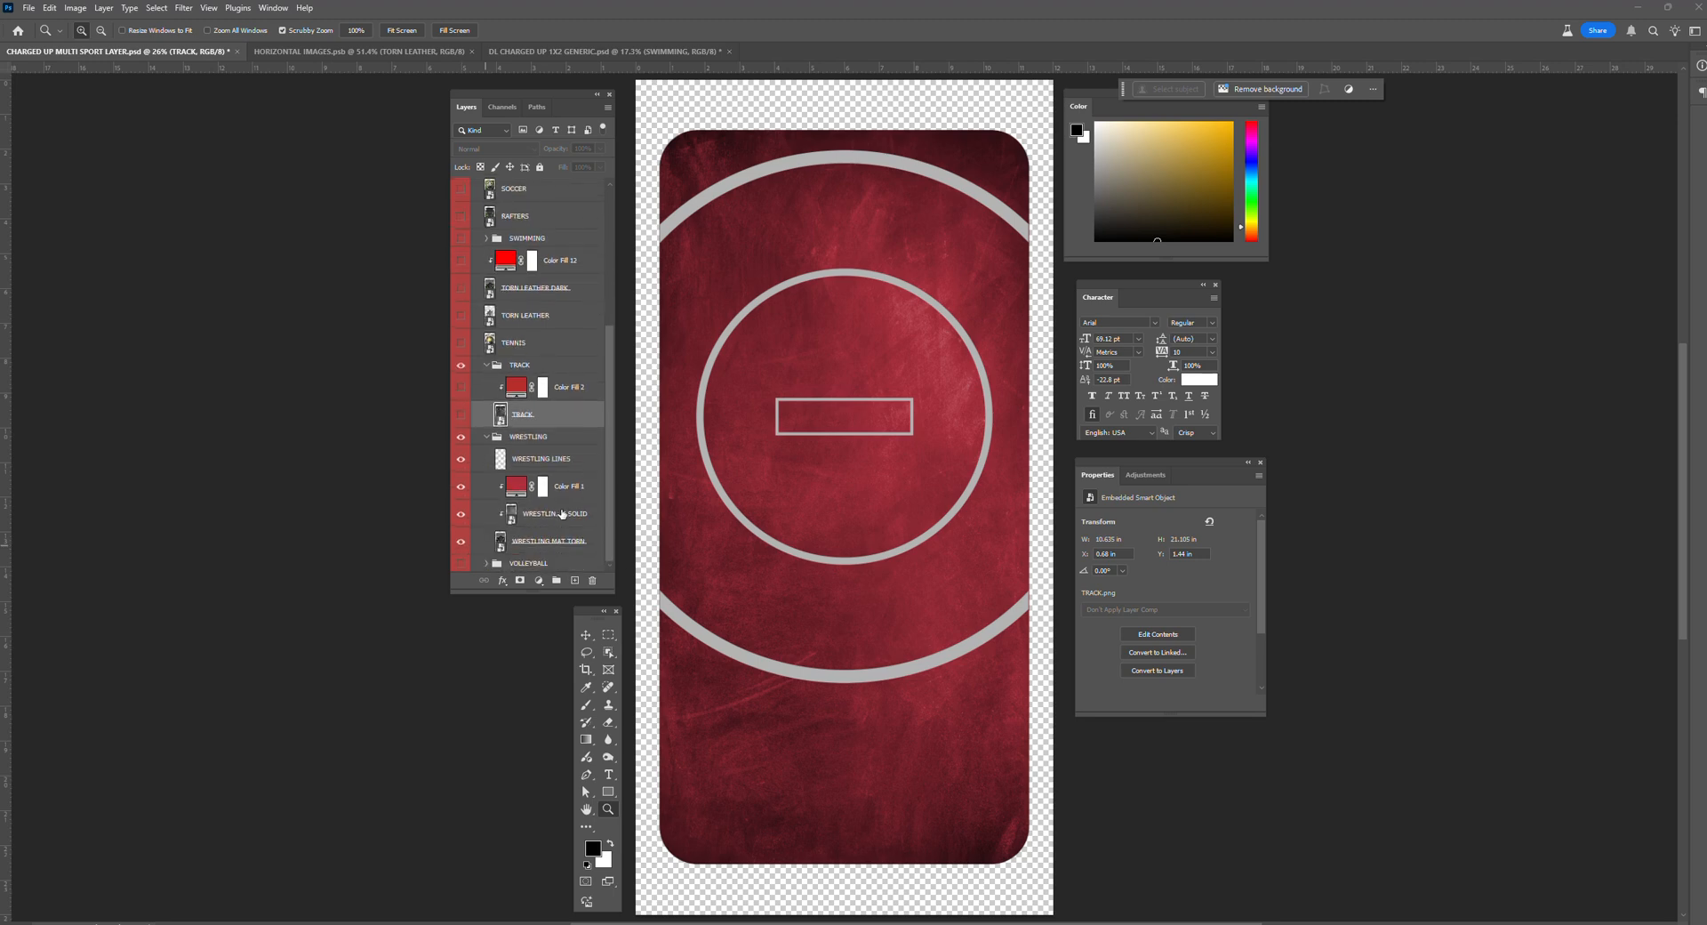
{"action": "left_click", "coordinate": [462, 488]}
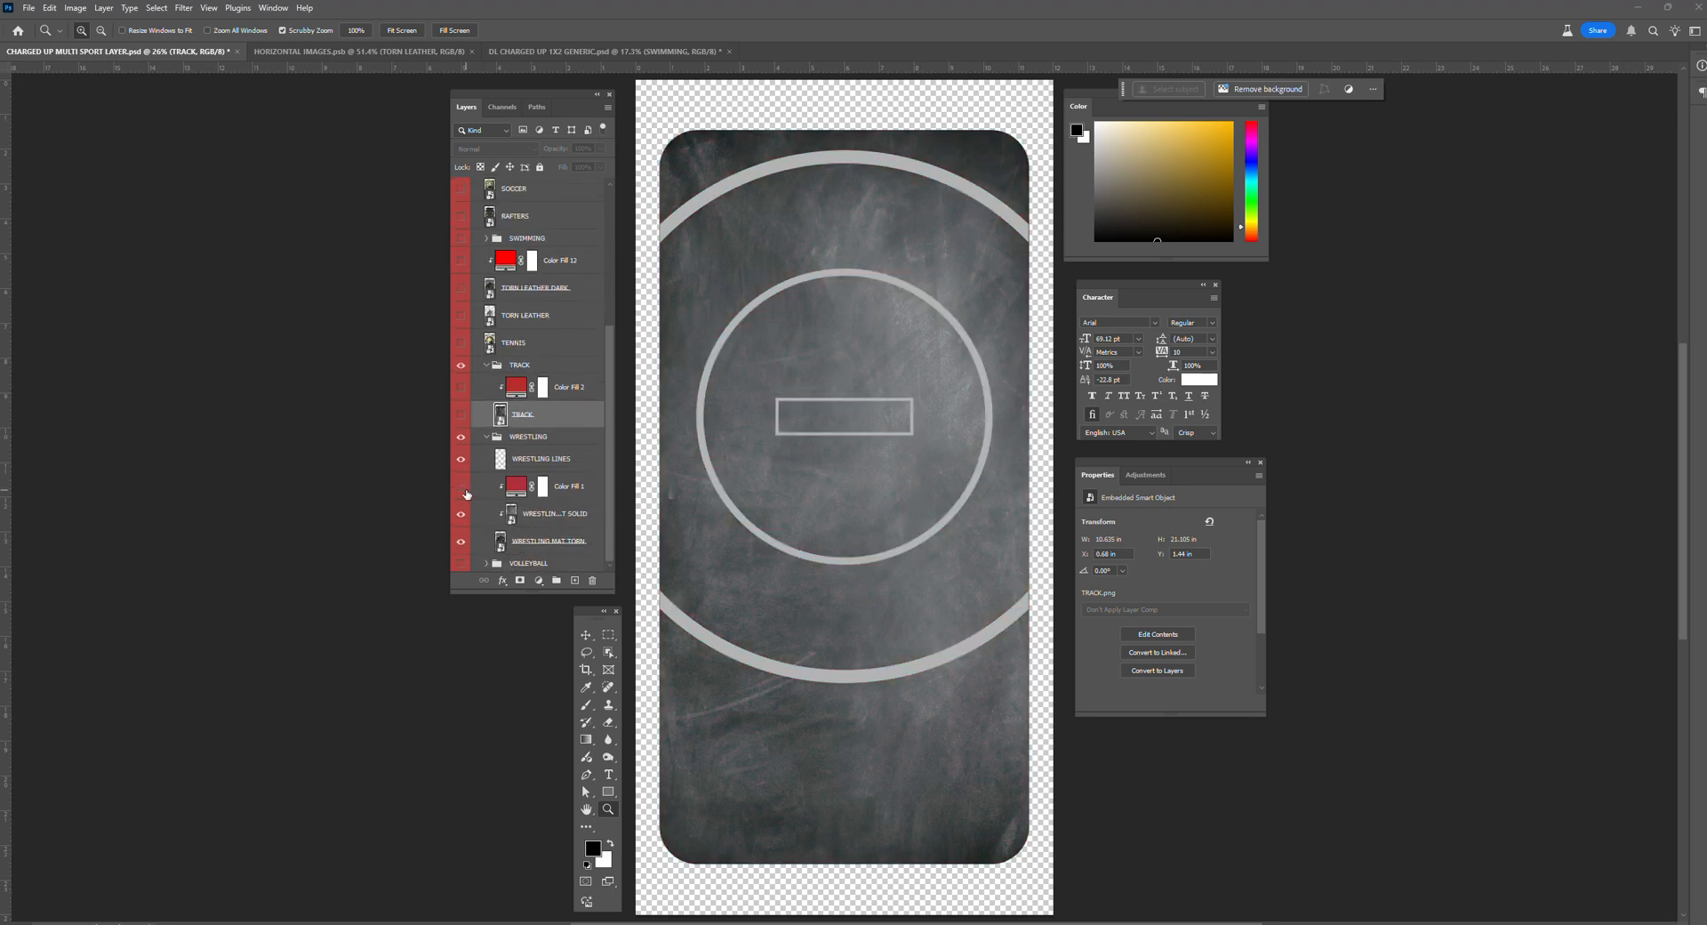
{"action": "left_click", "coordinate": [461, 486]}
Step: Preview several other hues, including gold, on the Wrestling group's color fill and cancel the color change
{"action": "double_click", "coordinate": [516, 486]}
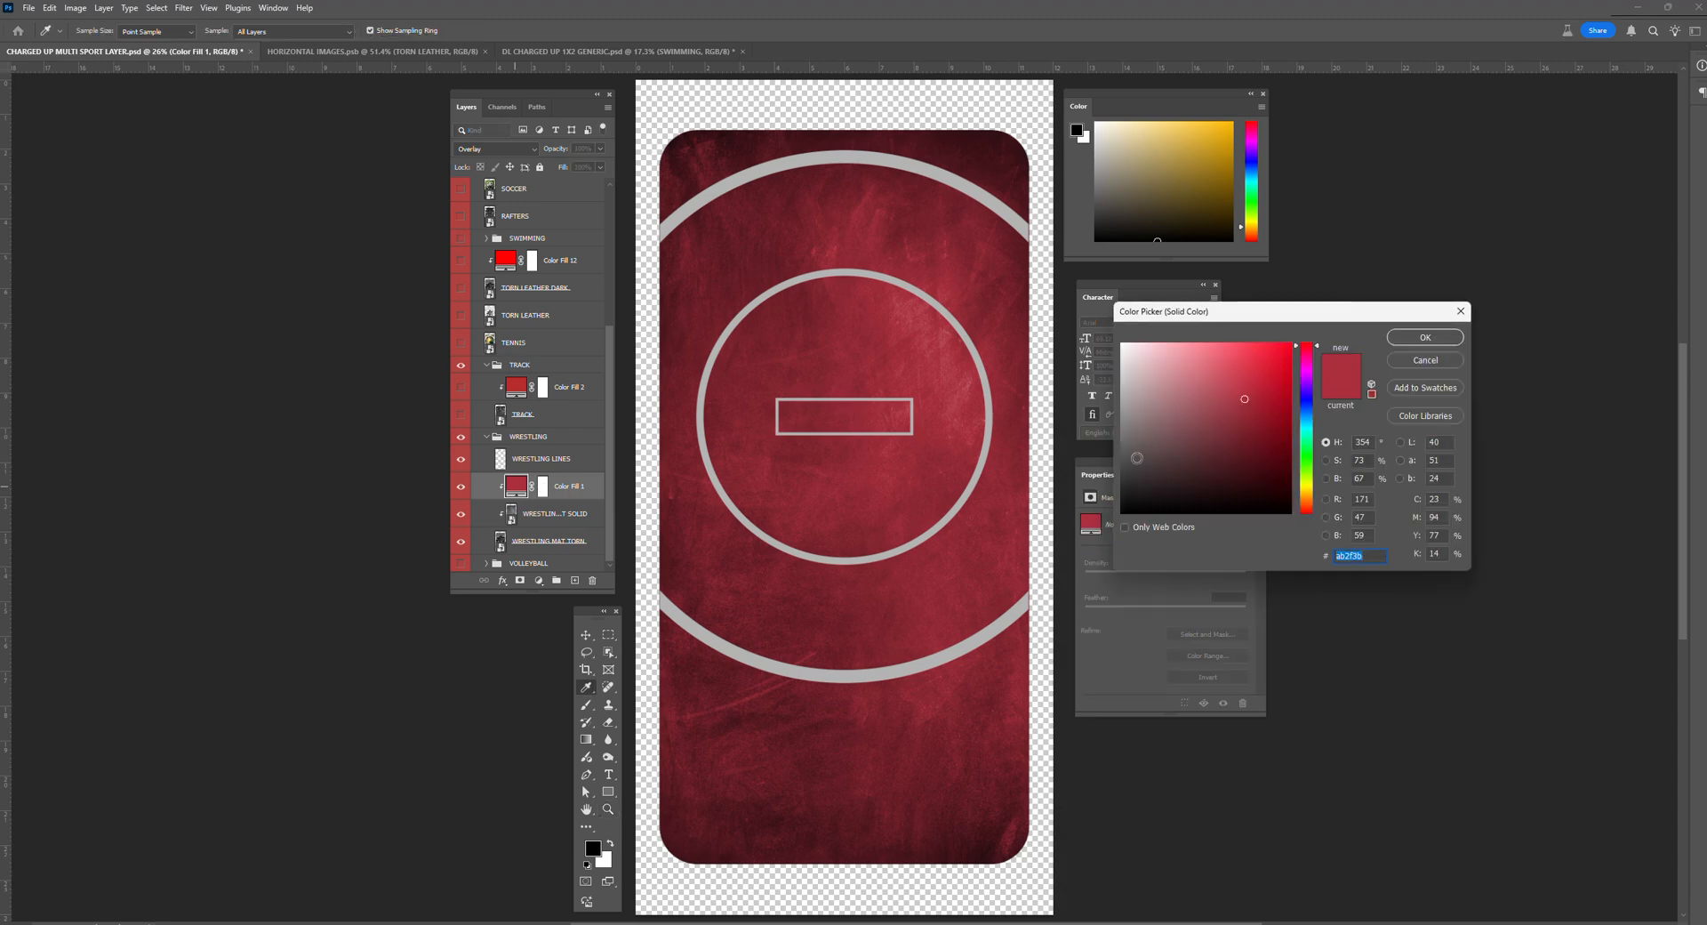
{"action": "left_click", "coordinate": [1307, 407]}
{"action": "left_click", "coordinate": [1305, 495]}
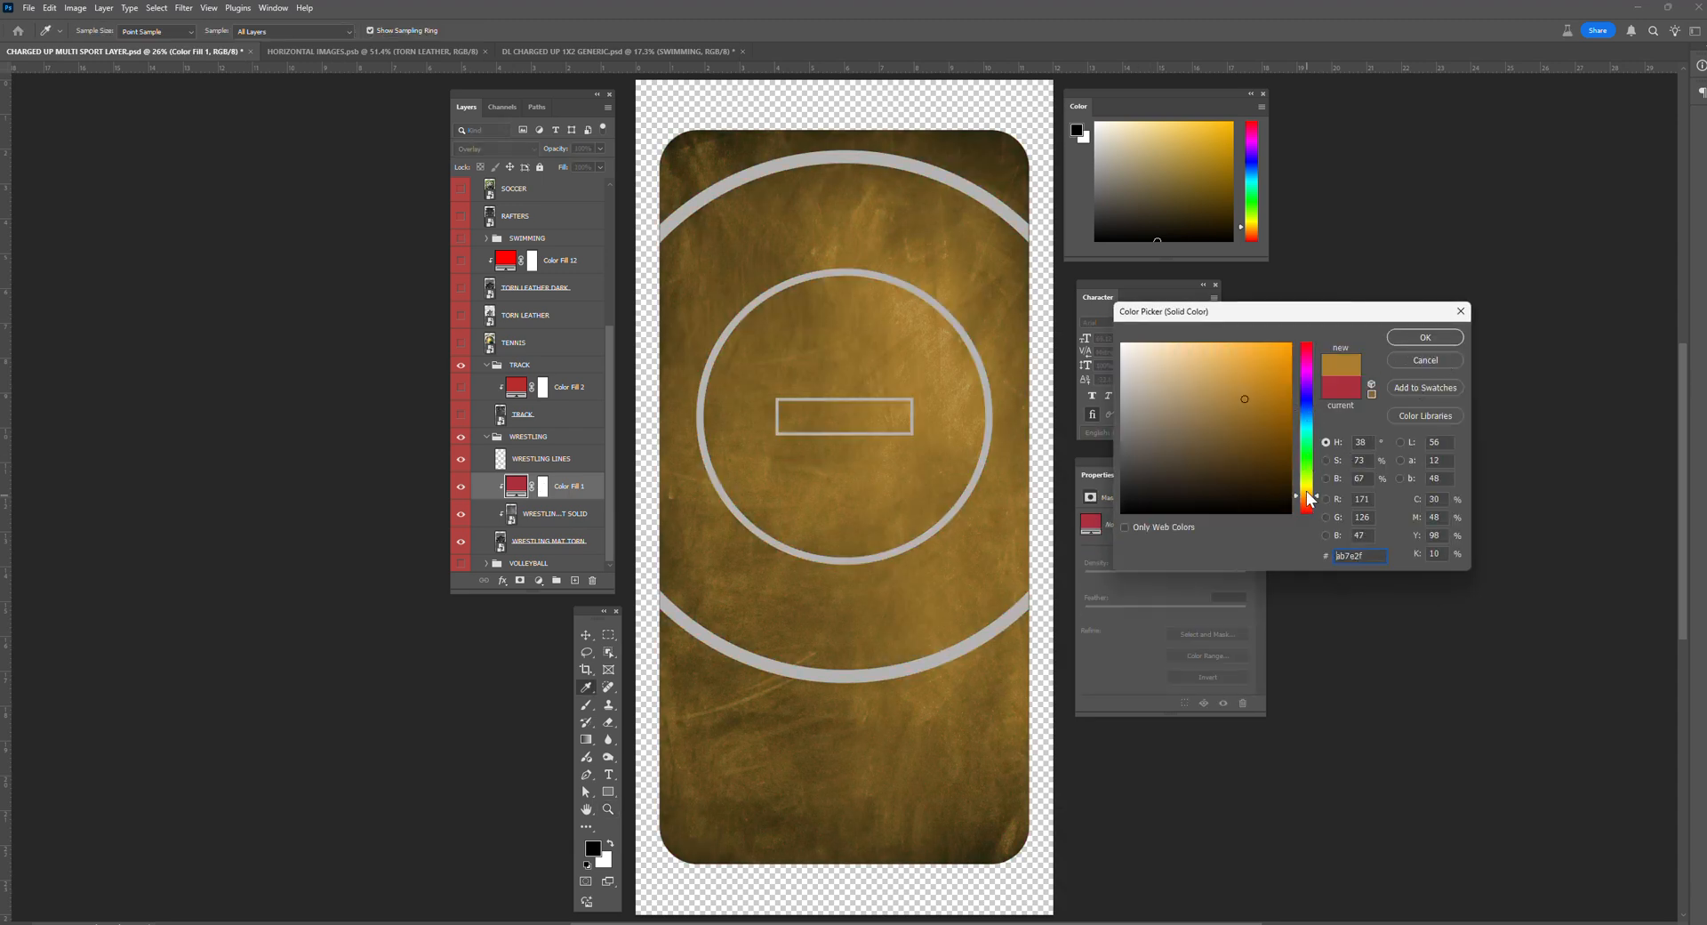
{"action": "left_click", "coordinate": [1309, 354]}
{"action": "left_click", "coordinate": [1307, 407]}
{"action": "left_click", "coordinate": [1422, 357]}
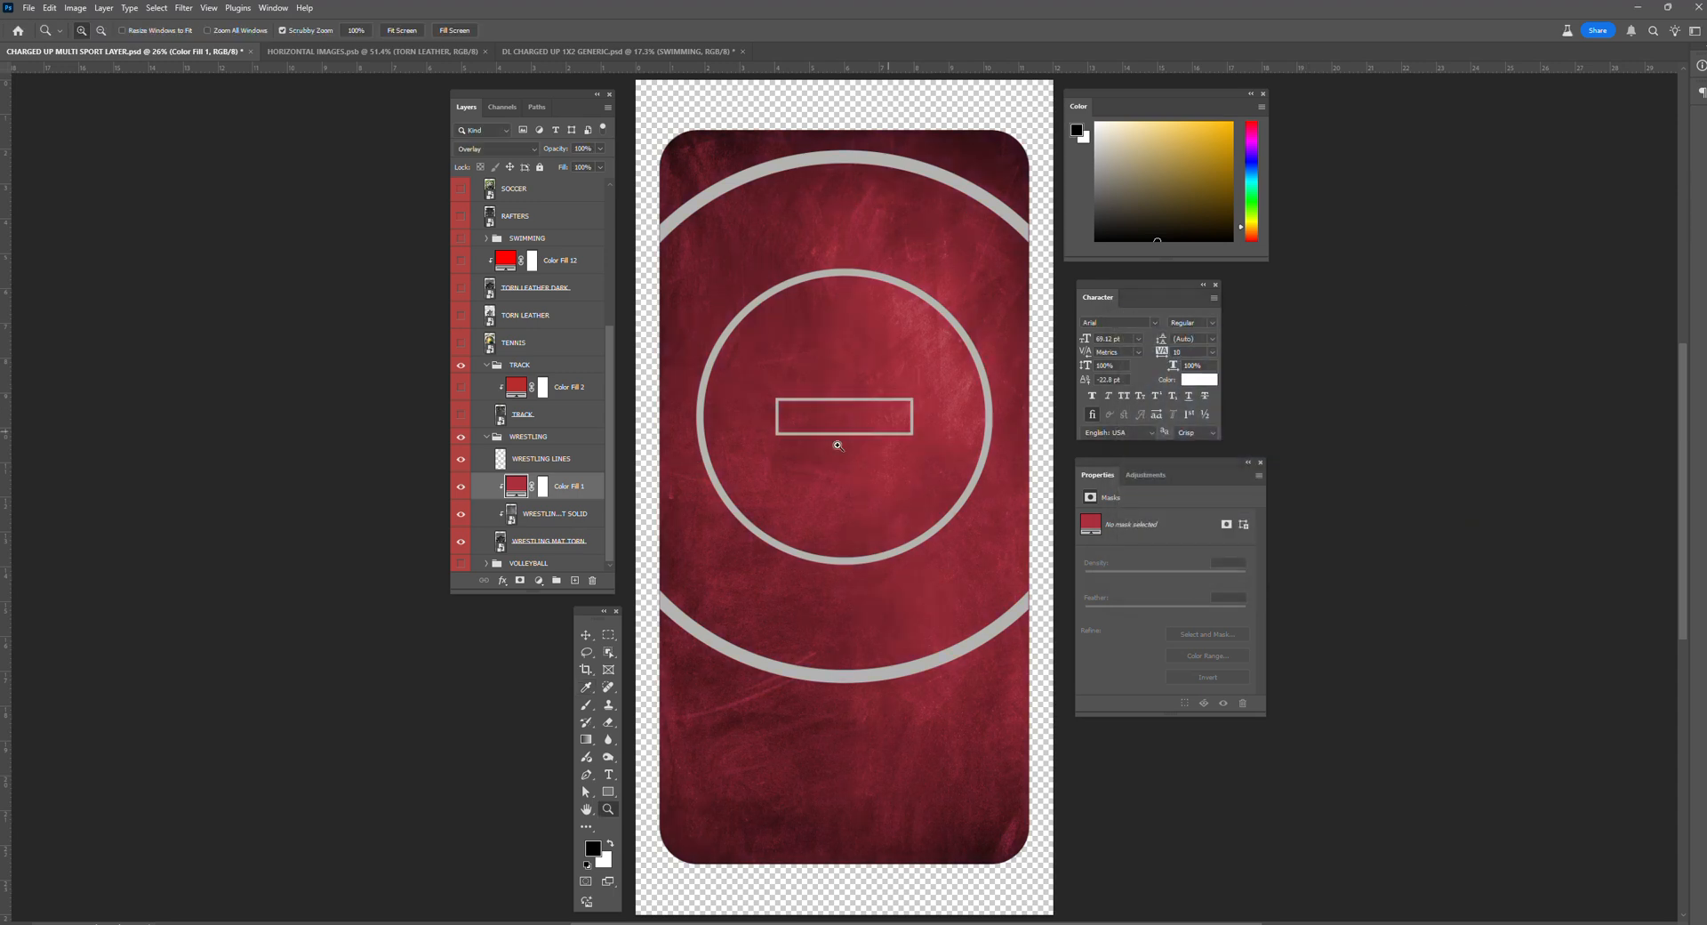
Step: Move the Wrestling Lines layer slightly upward on the mat background
{"action": "left_click", "coordinate": [542, 460]}
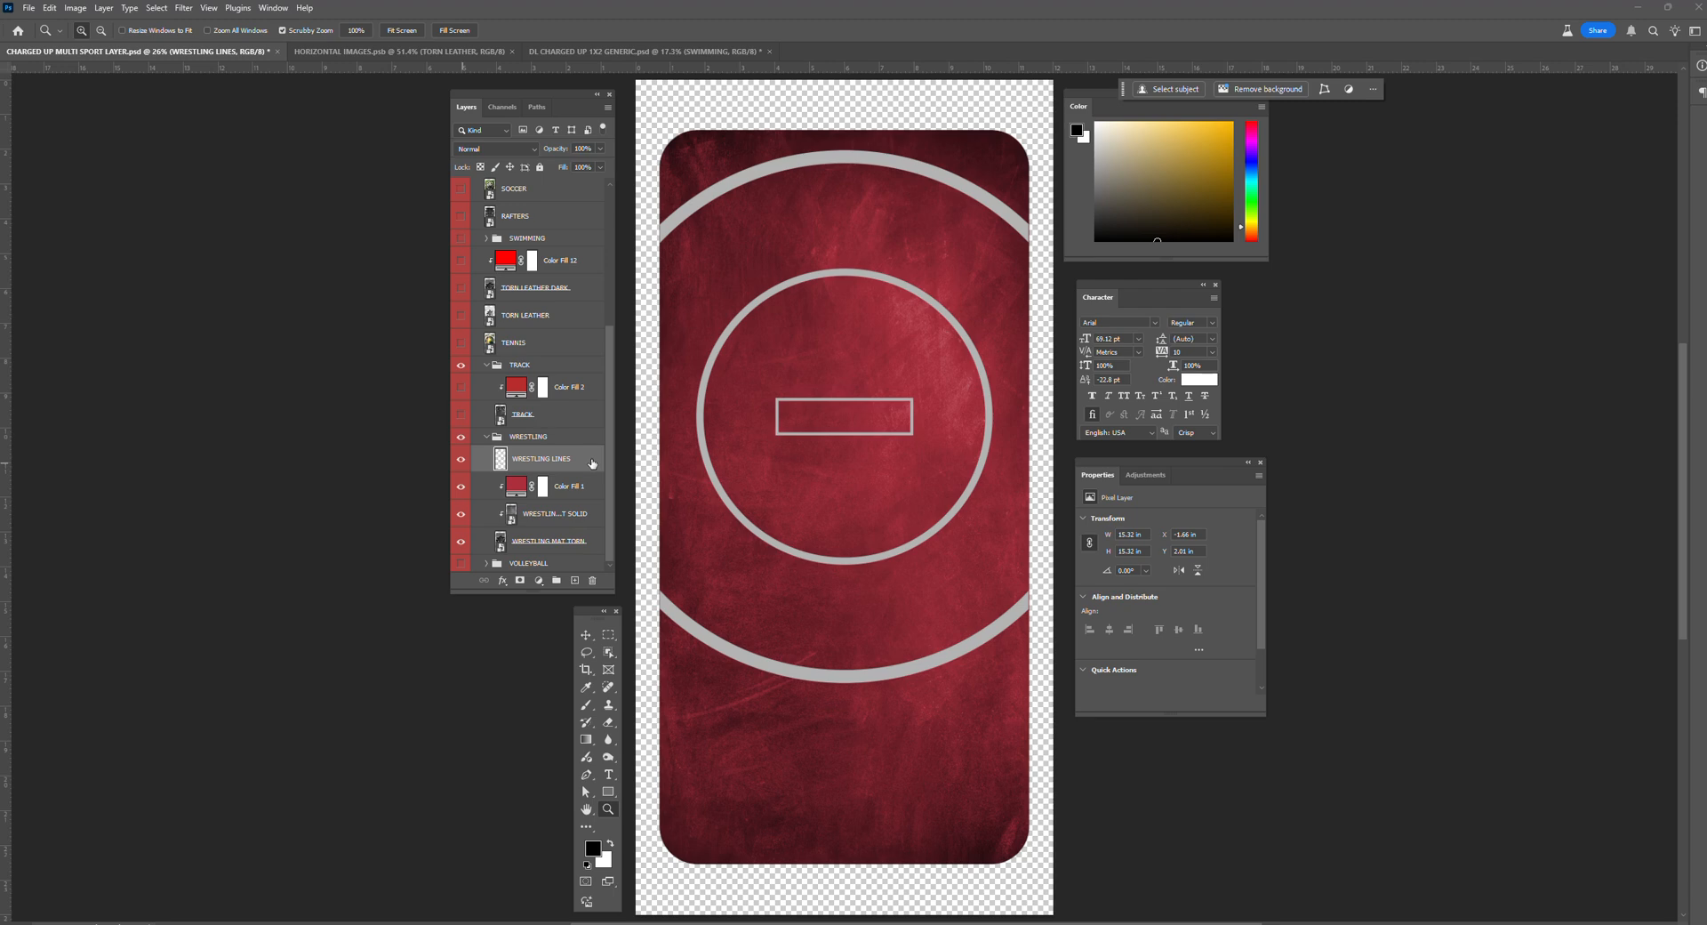
{"action": "left_click", "coordinate": [585, 635]}
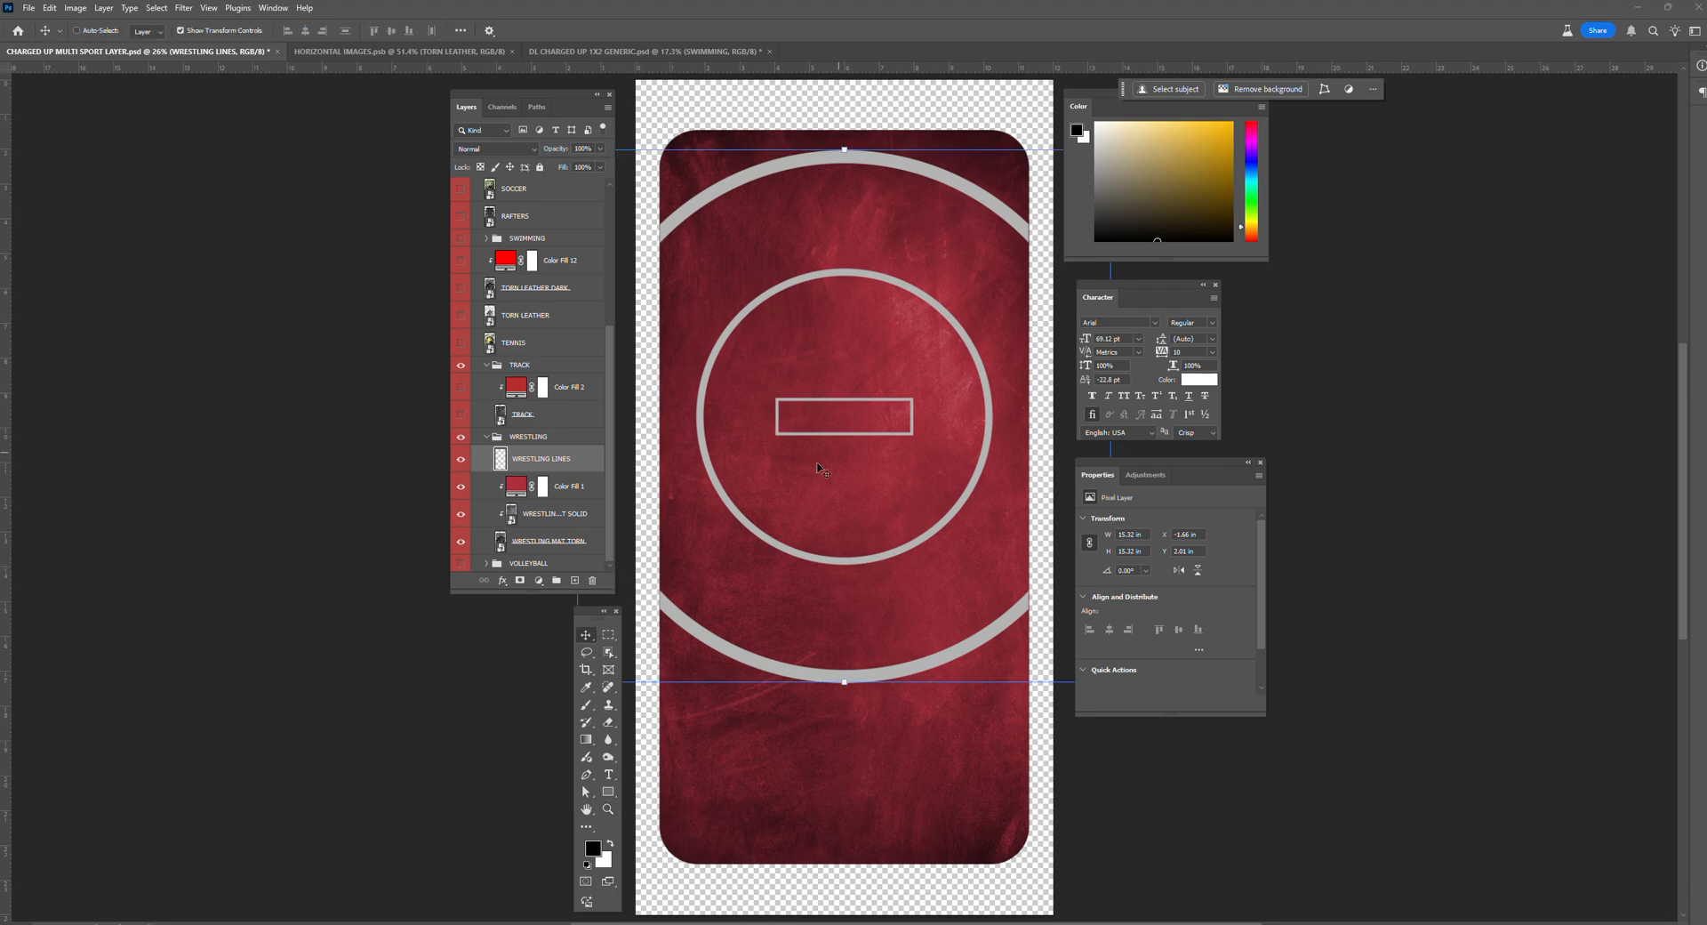
{"action": "mouse_move", "coordinate": [917, 564]}
{"action": "left_mouse_down"}
{"action": "mouse_move", "coordinate": [922, 645]}
{"action": "mouse_move", "coordinate": [918, 538]}
{"action": "left_mouse_up"}
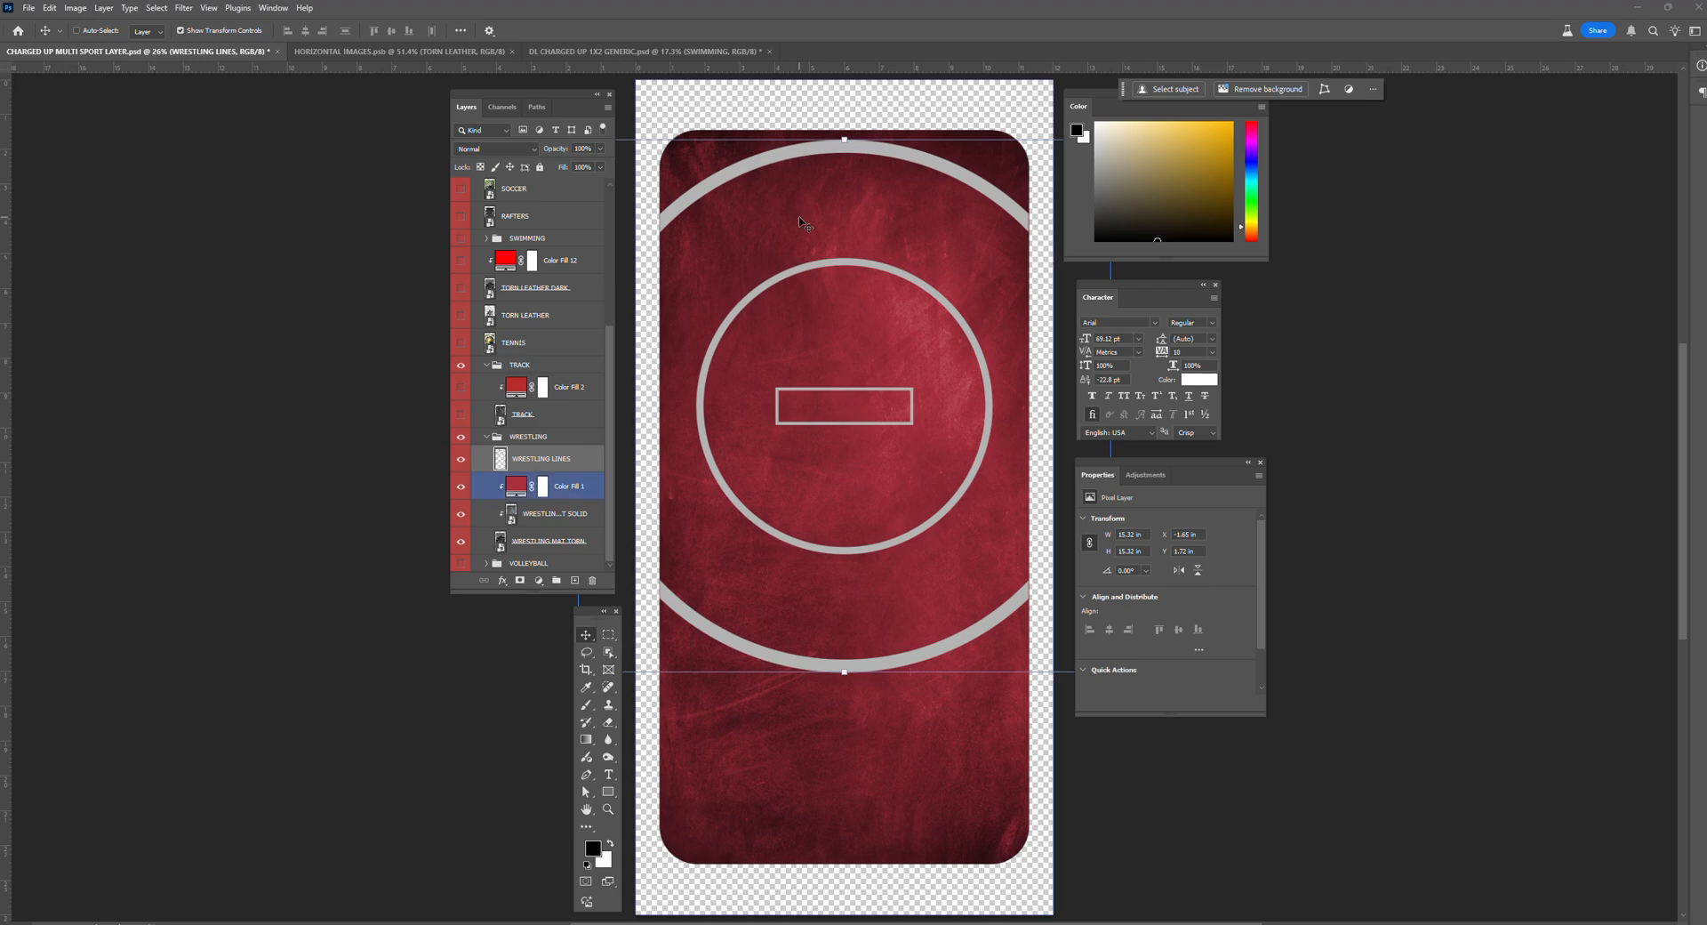
Step: Collapse the Wrestling group, and hide both the Track and Wrestling groups
{"action": "left_click", "coordinate": [486, 437]}
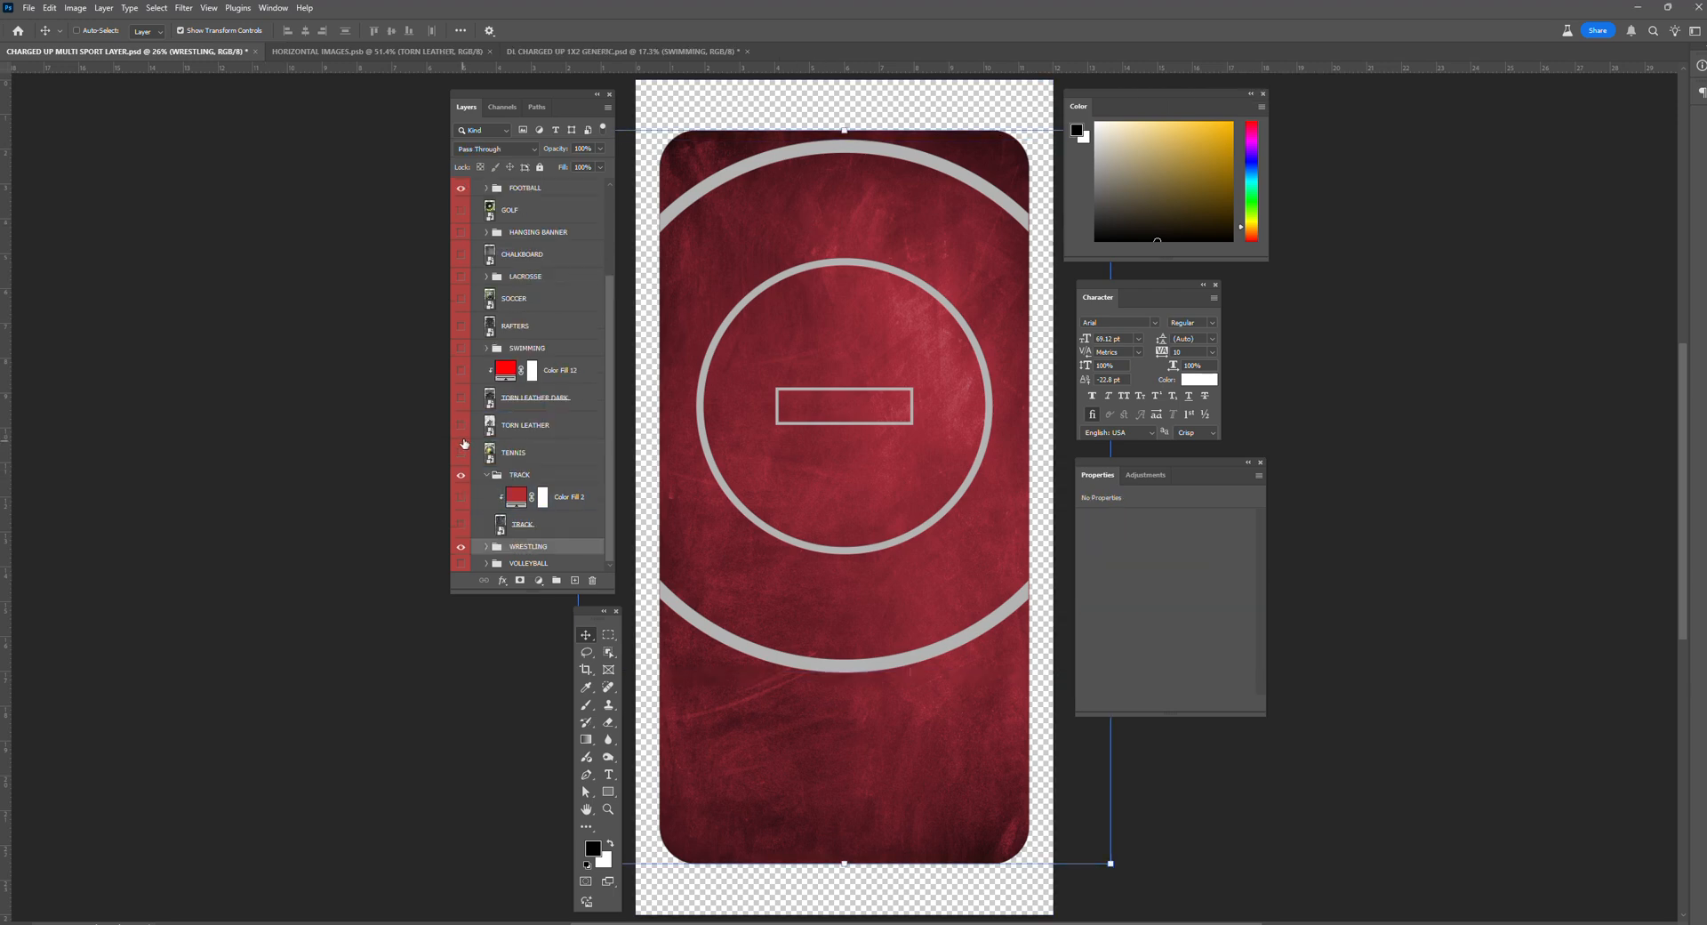
{"action": "left_click", "coordinate": [462, 478]}
{"action": "left_click", "coordinate": [461, 546]}
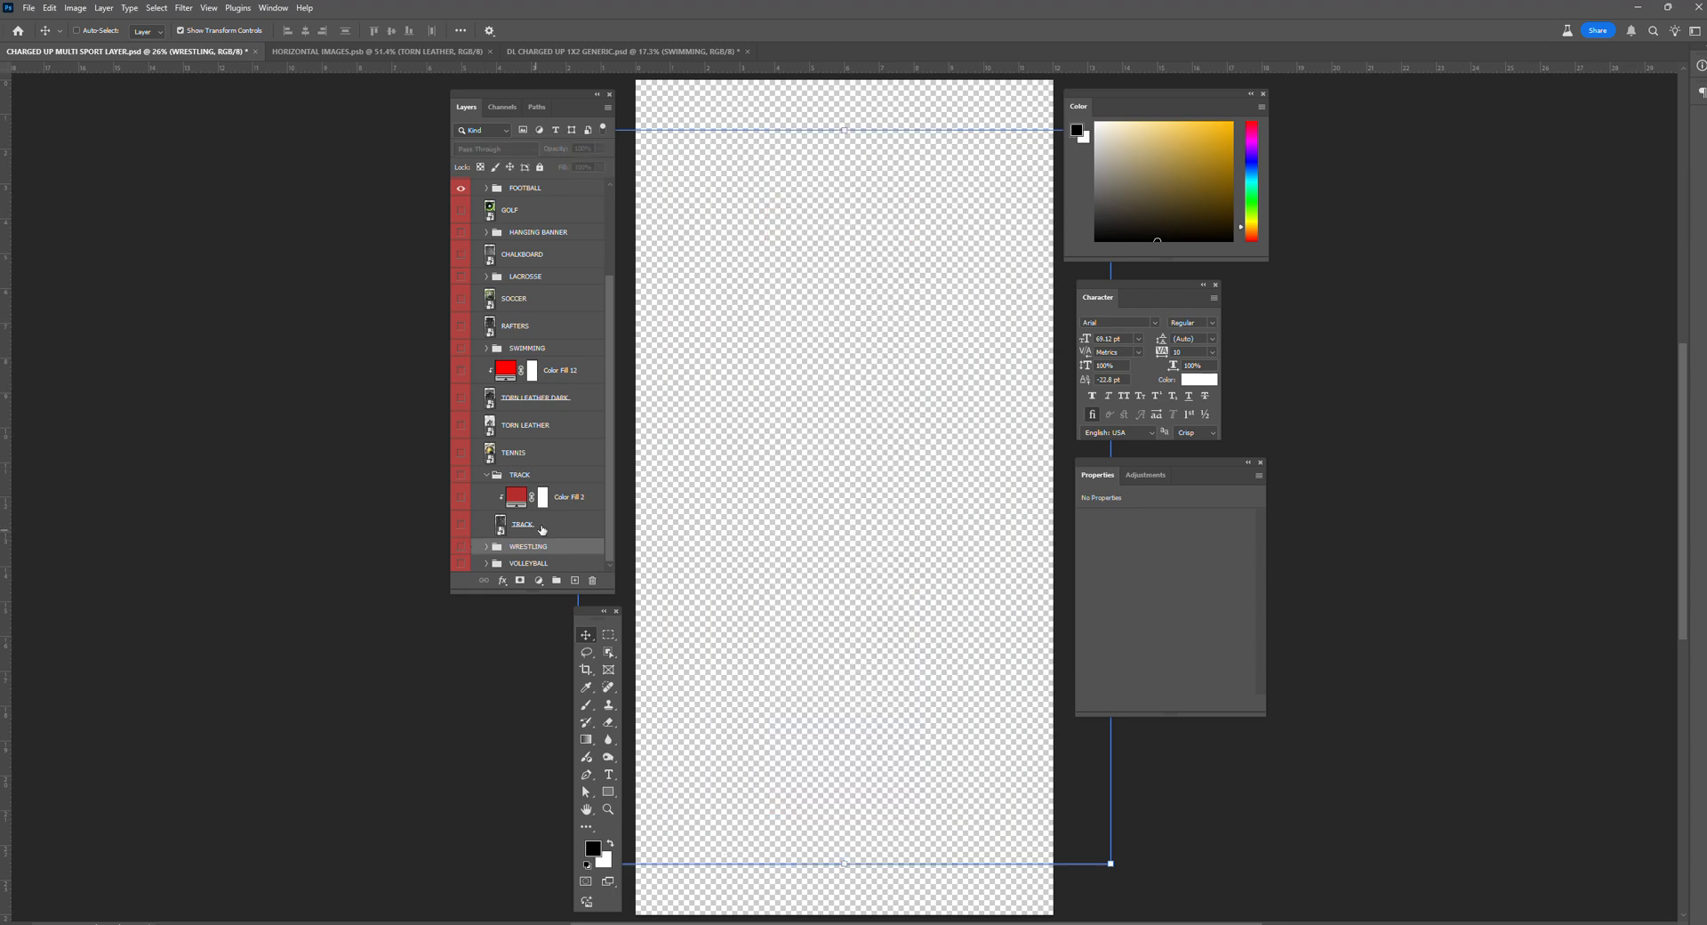
Step: Show and expand the Volleyball group, and collapse the Net layer's effects list
{"action": "left_click", "coordinate": [486, 564]}
{"action": "left_click", "coordinate": [461, 562]}
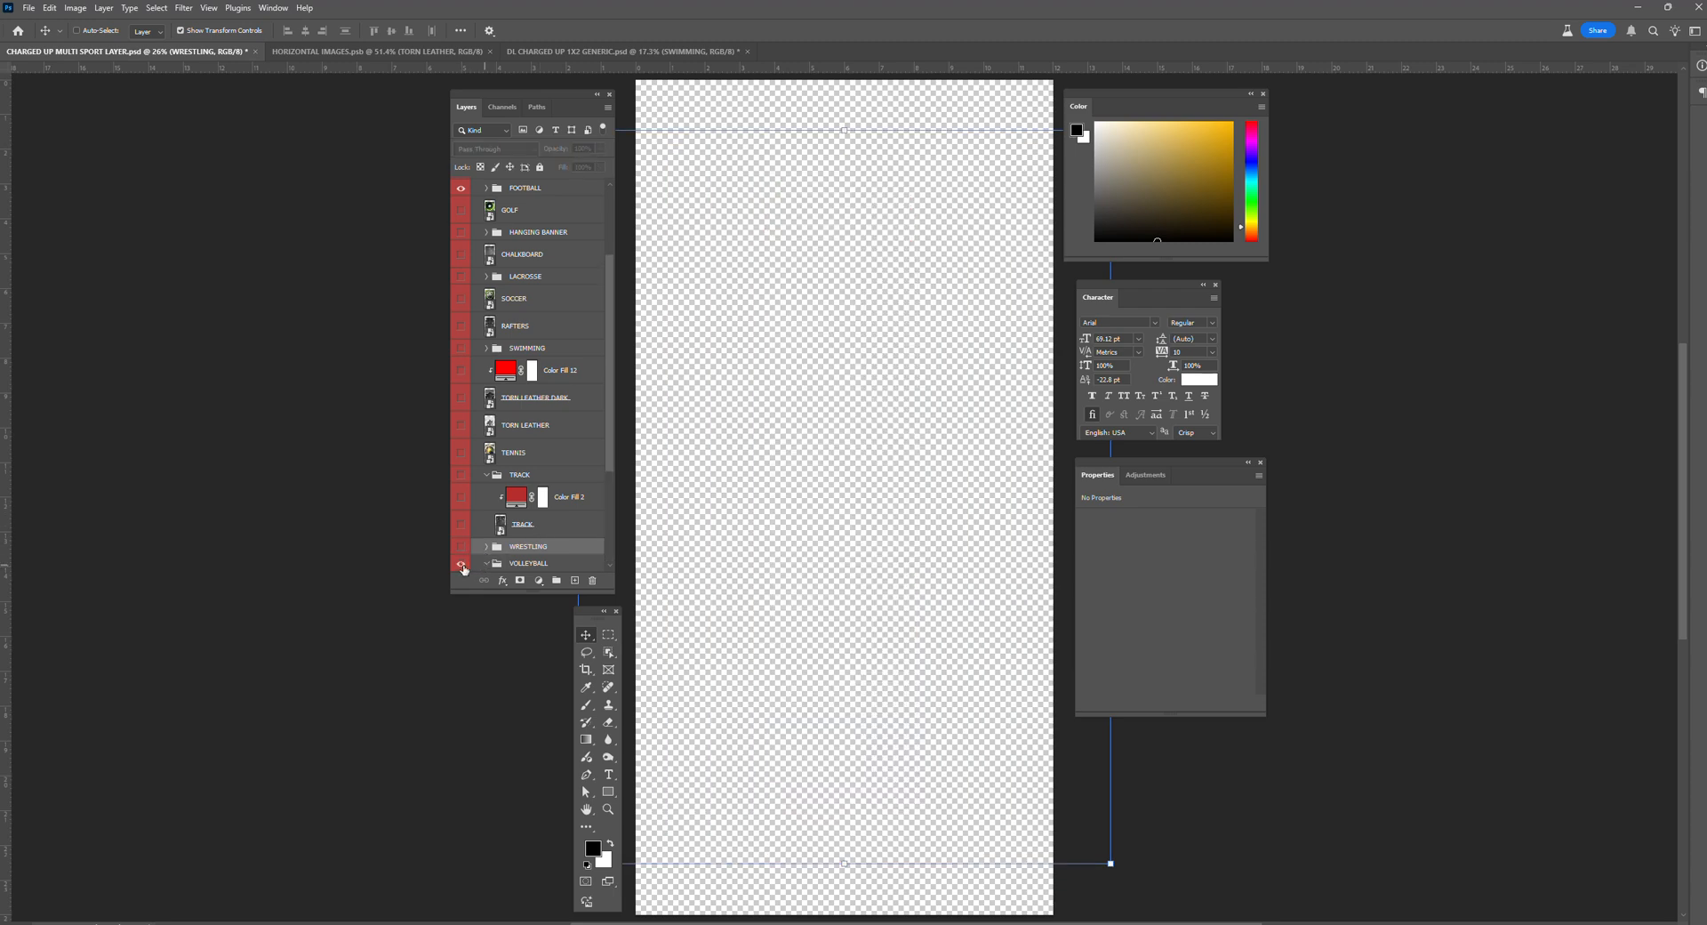
{"action": "scroll", "coordinate": [596, 546], "scroll_direction": "down", "scroll_amount": 3}
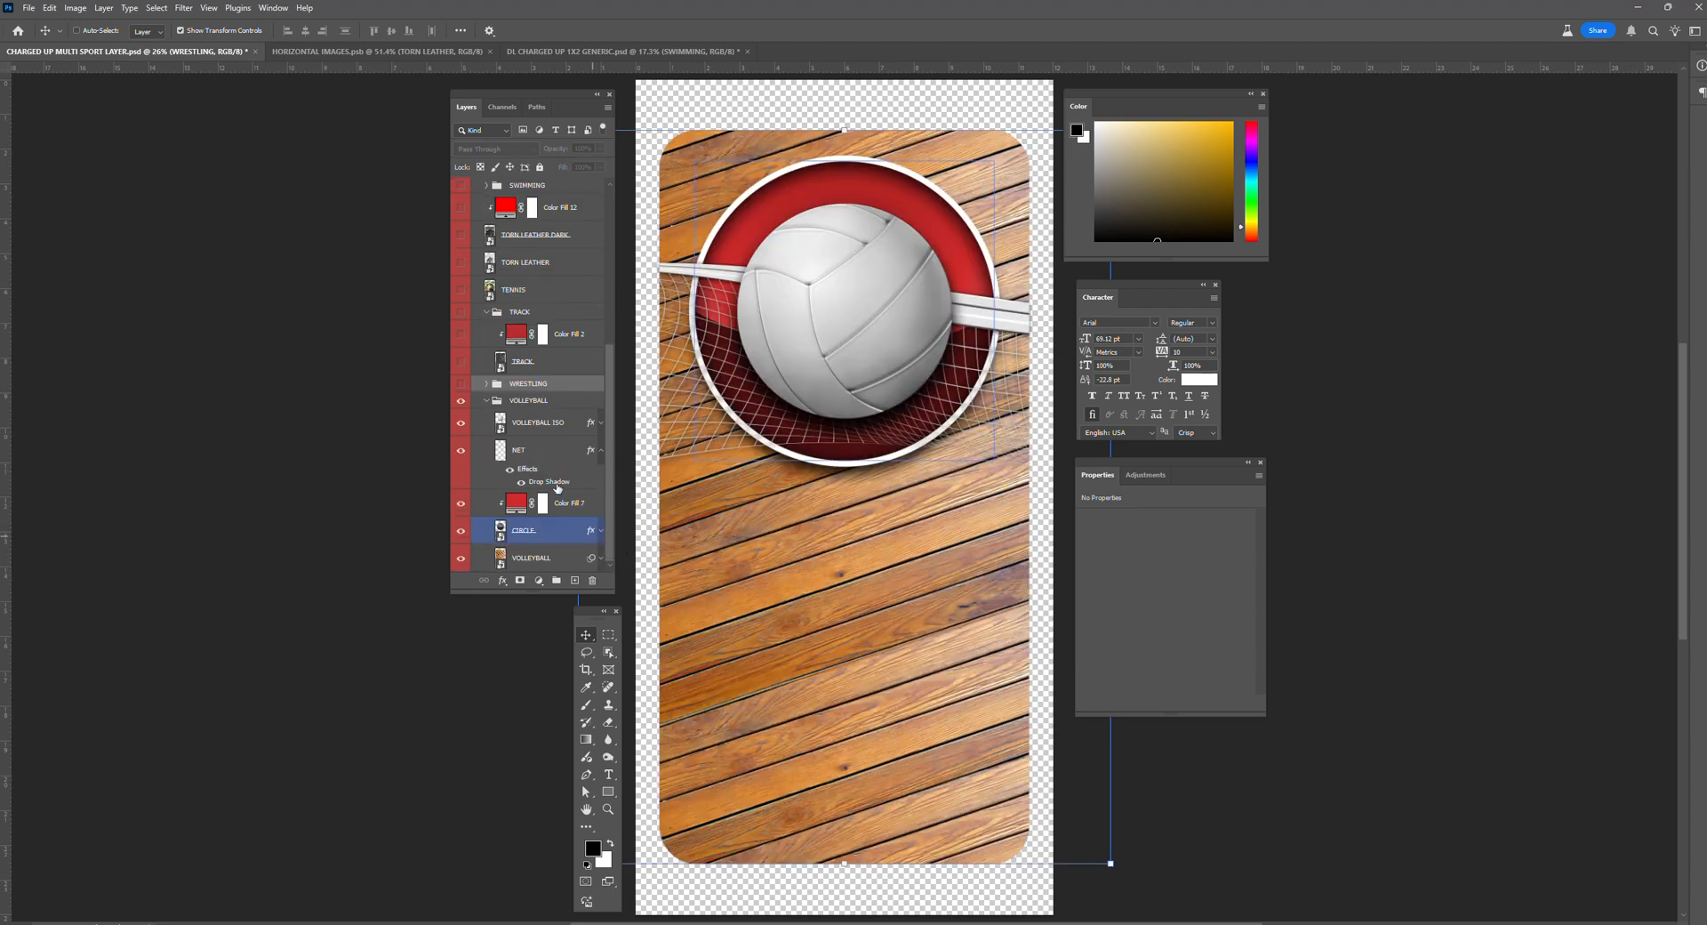
{"action": "left_click", "coordinate": [602, 452]}
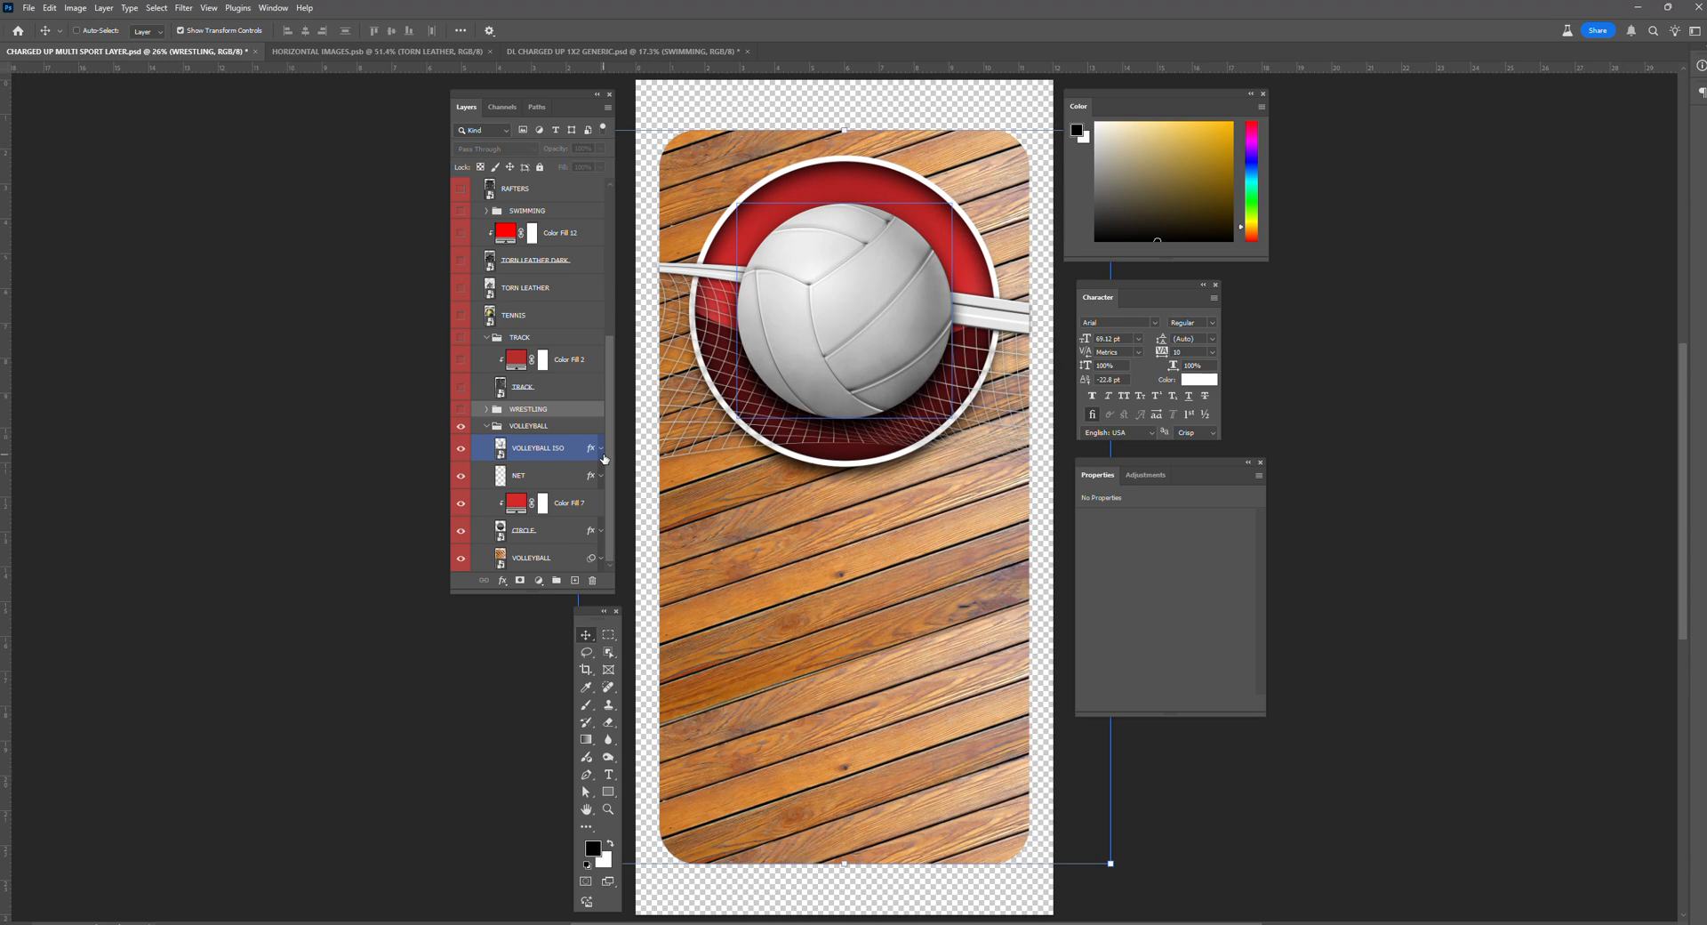
Step: Compare the volleyball design with and without the Net layer, leaving the net hidden
{"action": "left_click", "coordinate": [534, 477]}
{"action": "left_click", "coordinate": [462, 477]}
{"action": "left_click", "coordinate": [462, 476]}
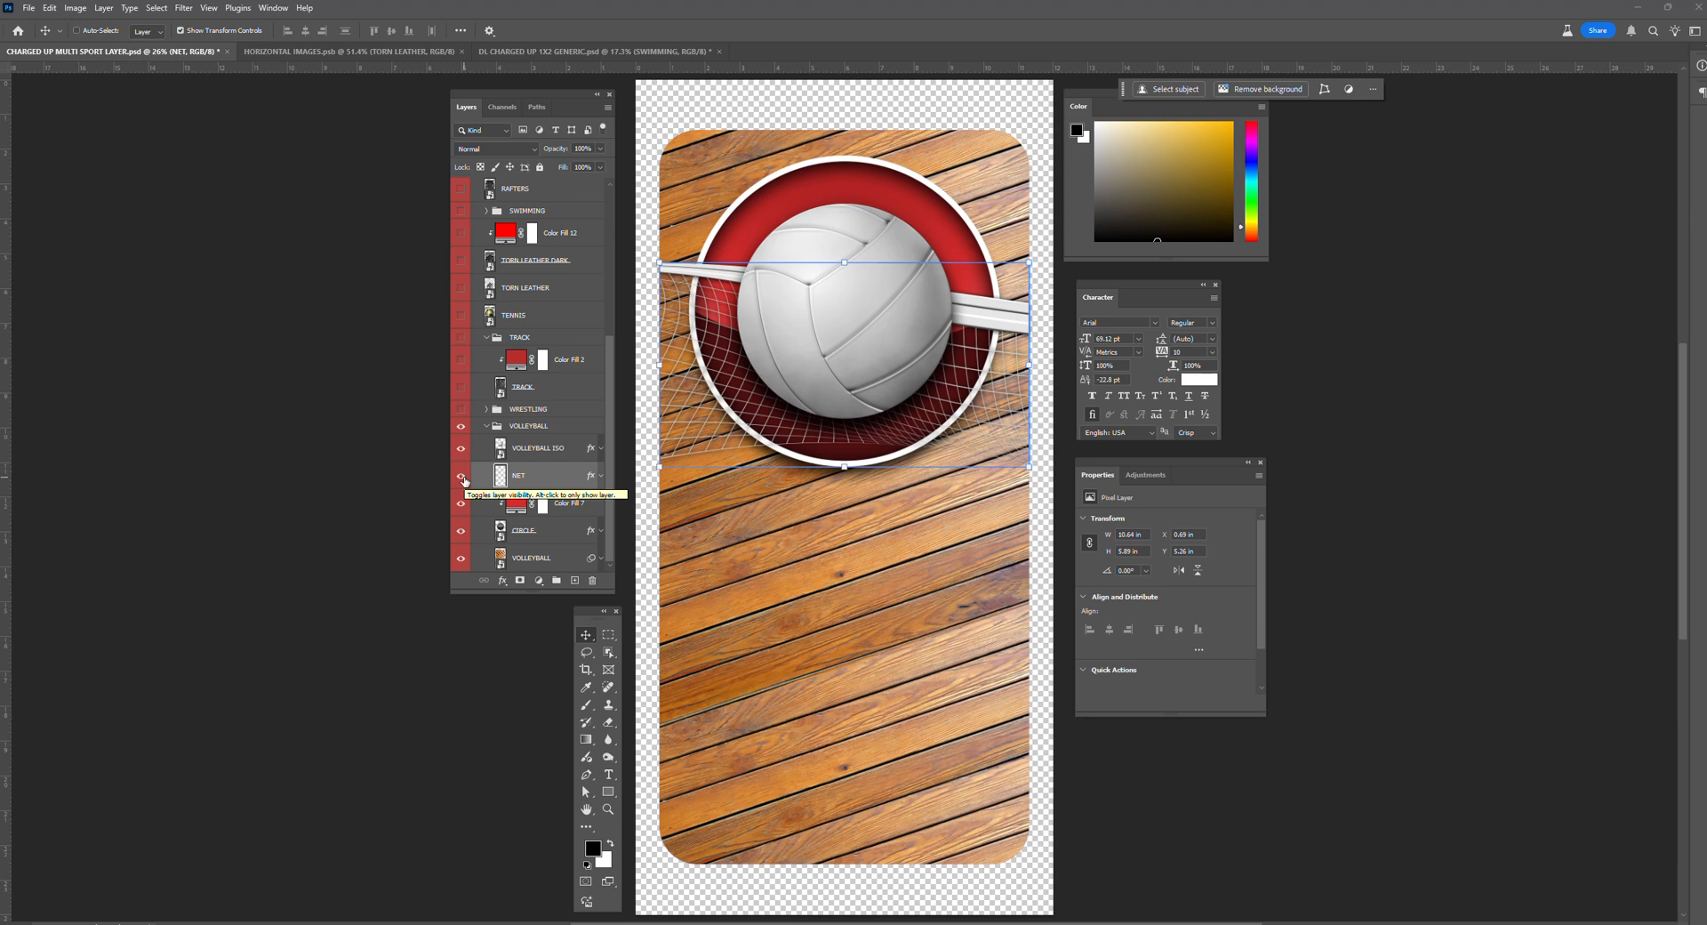
{"action": "left_click", "coordinate": [461, 476]}
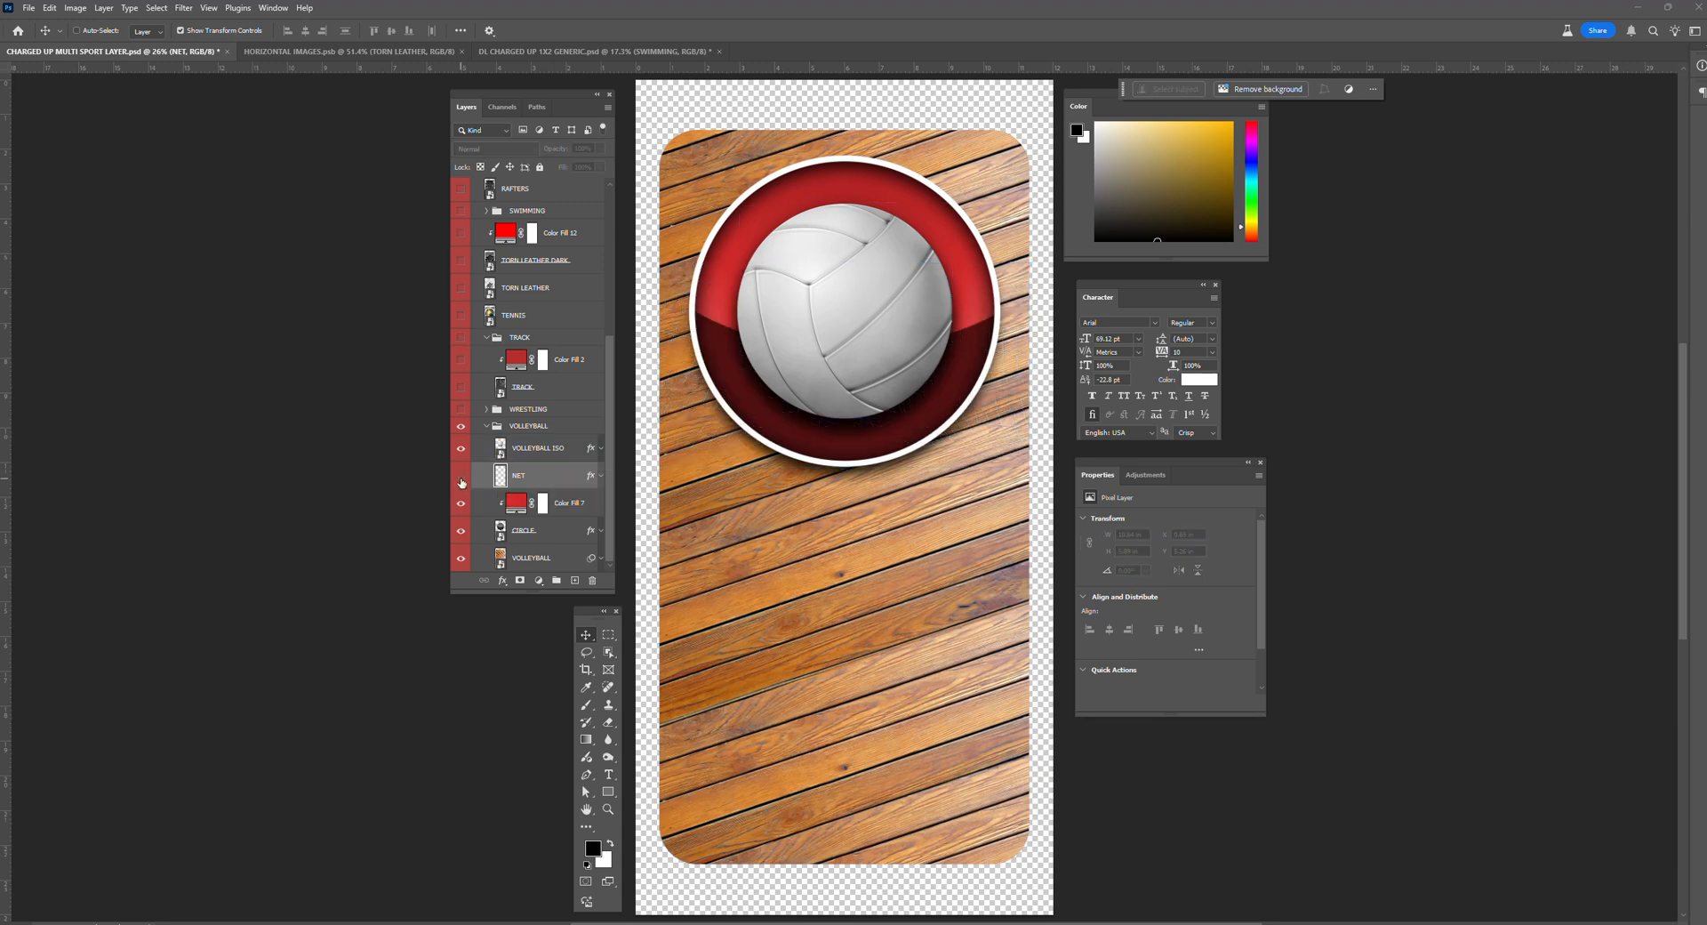
Step: Toggle the Volleyball ISO and Circle layers off and on to preview each element
{"action": "left_click", "coordinate": [468, 448]}
{"action": "left_click", "coordinate": [461, 450]}
{"action": "left_click", "coordinate": [461, 449]}
{"action": "left_click", "coordinate": [470, 524]}
{"action": "left_click", "coordinate": [461, 532]}
{"action": "left_click", "coordinate": [462, 532]}
Step: Toggle the circle's color fill off and on, preview it in blue #2a7dd2, and cancel the color change
{"action": "left_click", "coordinate": [516, 513]}
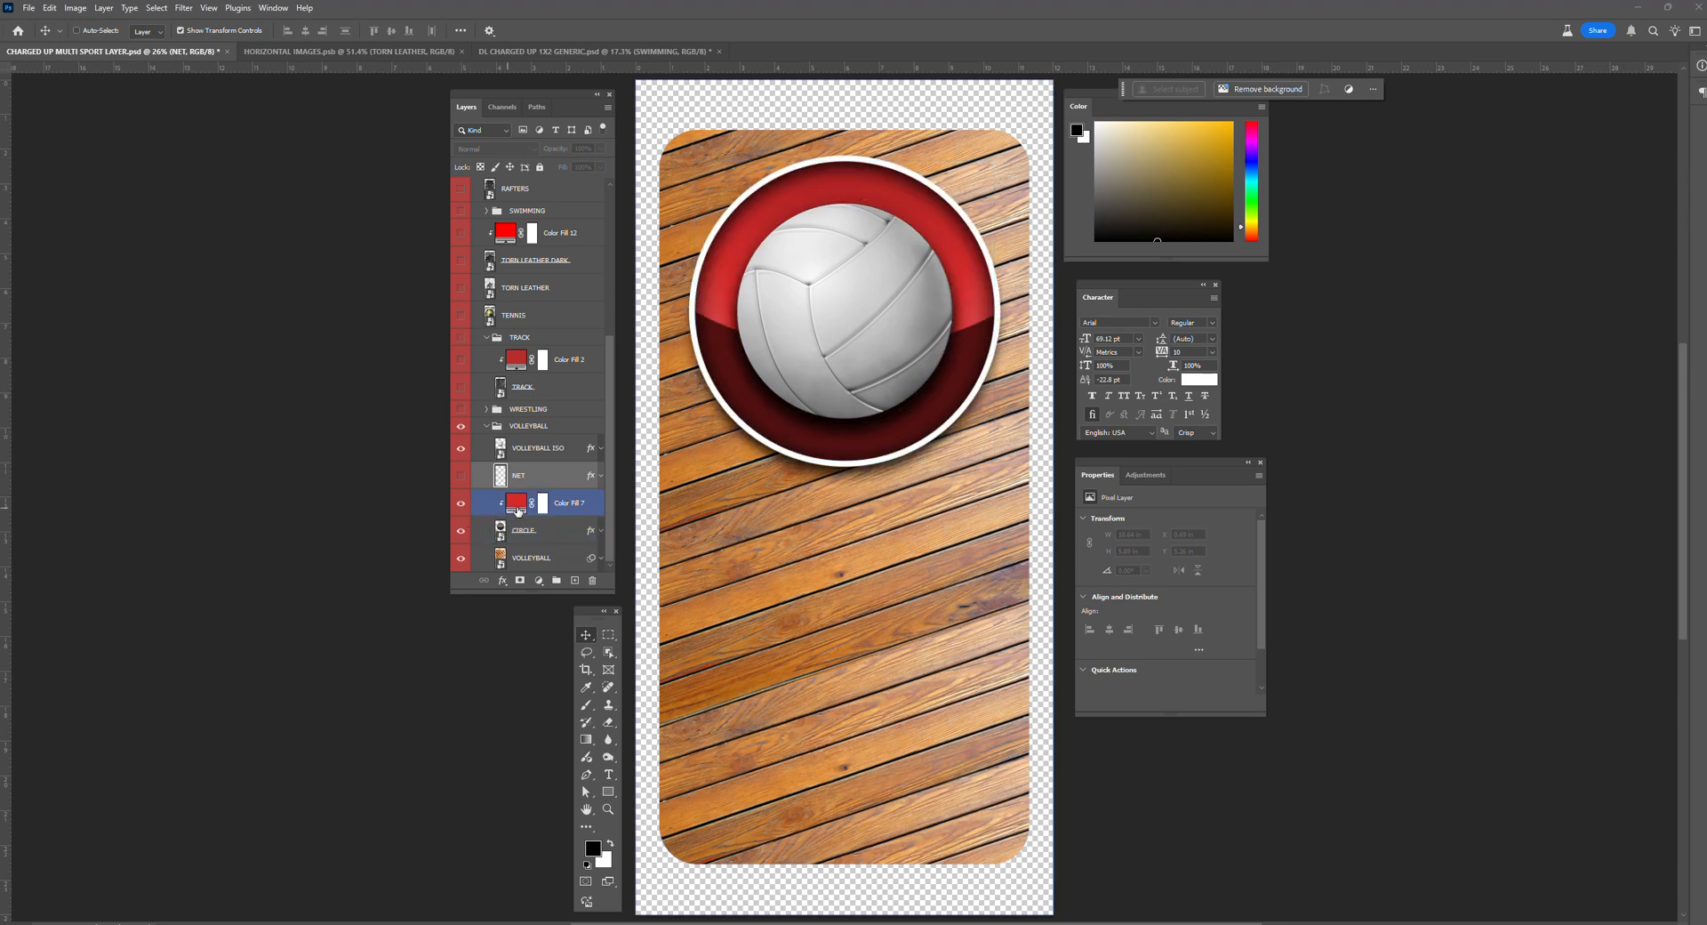
{"action": "left_click", "coordinate": [461, 503]}
{"action": "left_click", "coordinate": [462, 503]}
{"action": "double_click", "coordinate": [518, 503]}
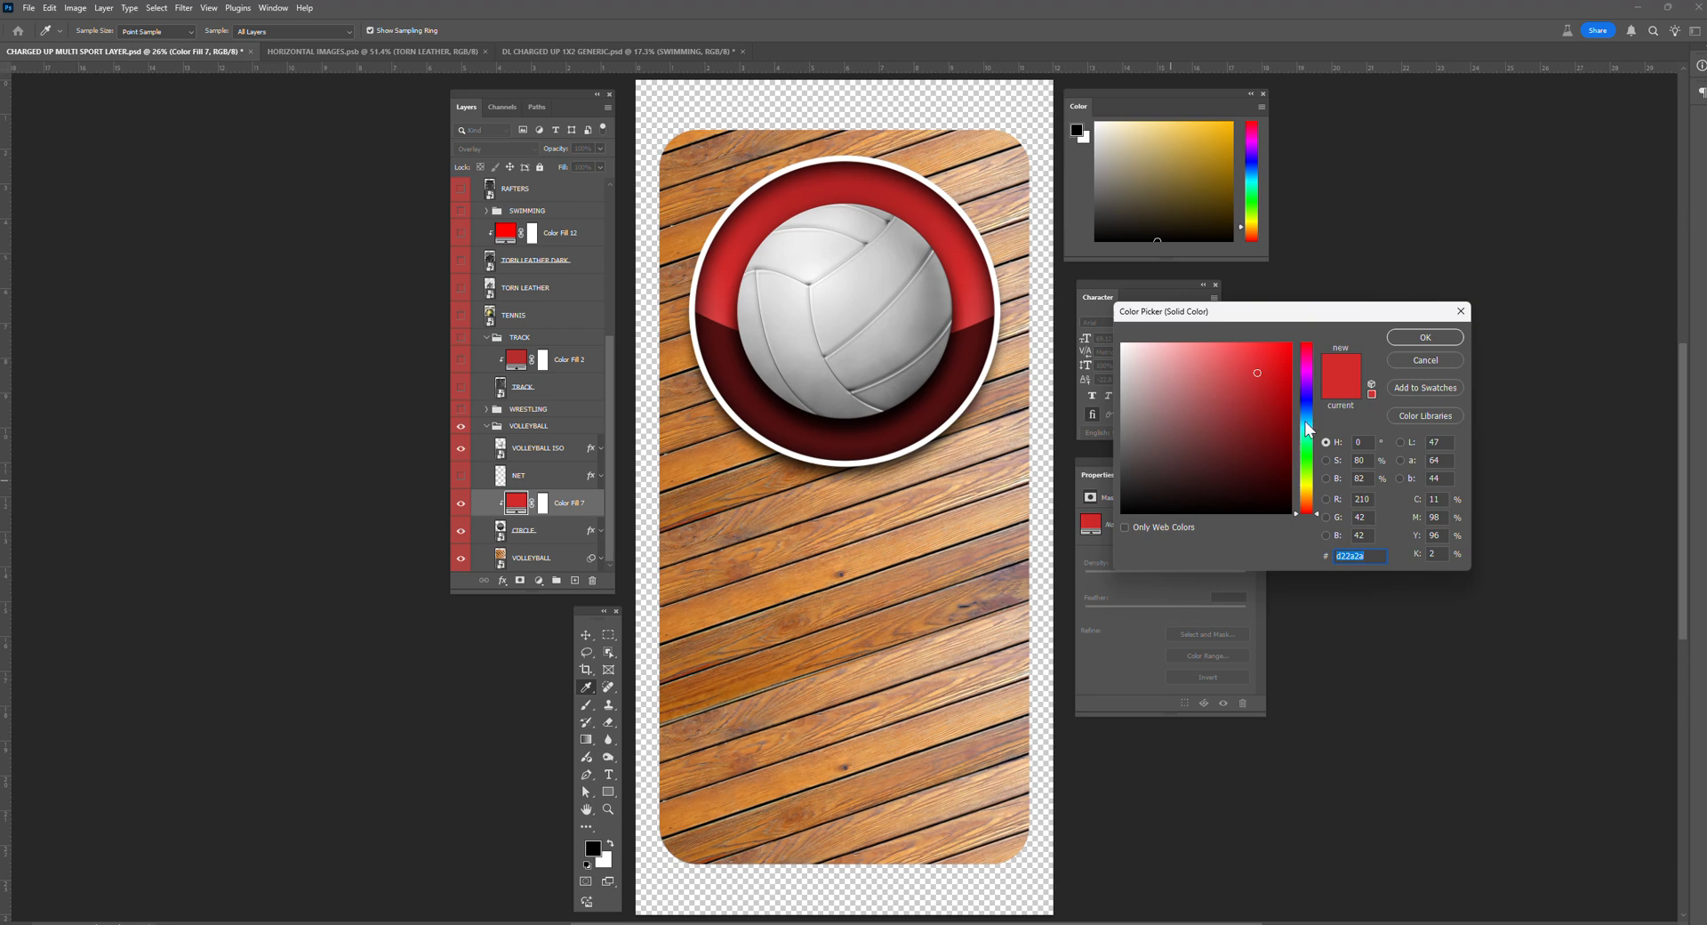
{"action": "left_click", "coordinate": [1308, 415]}
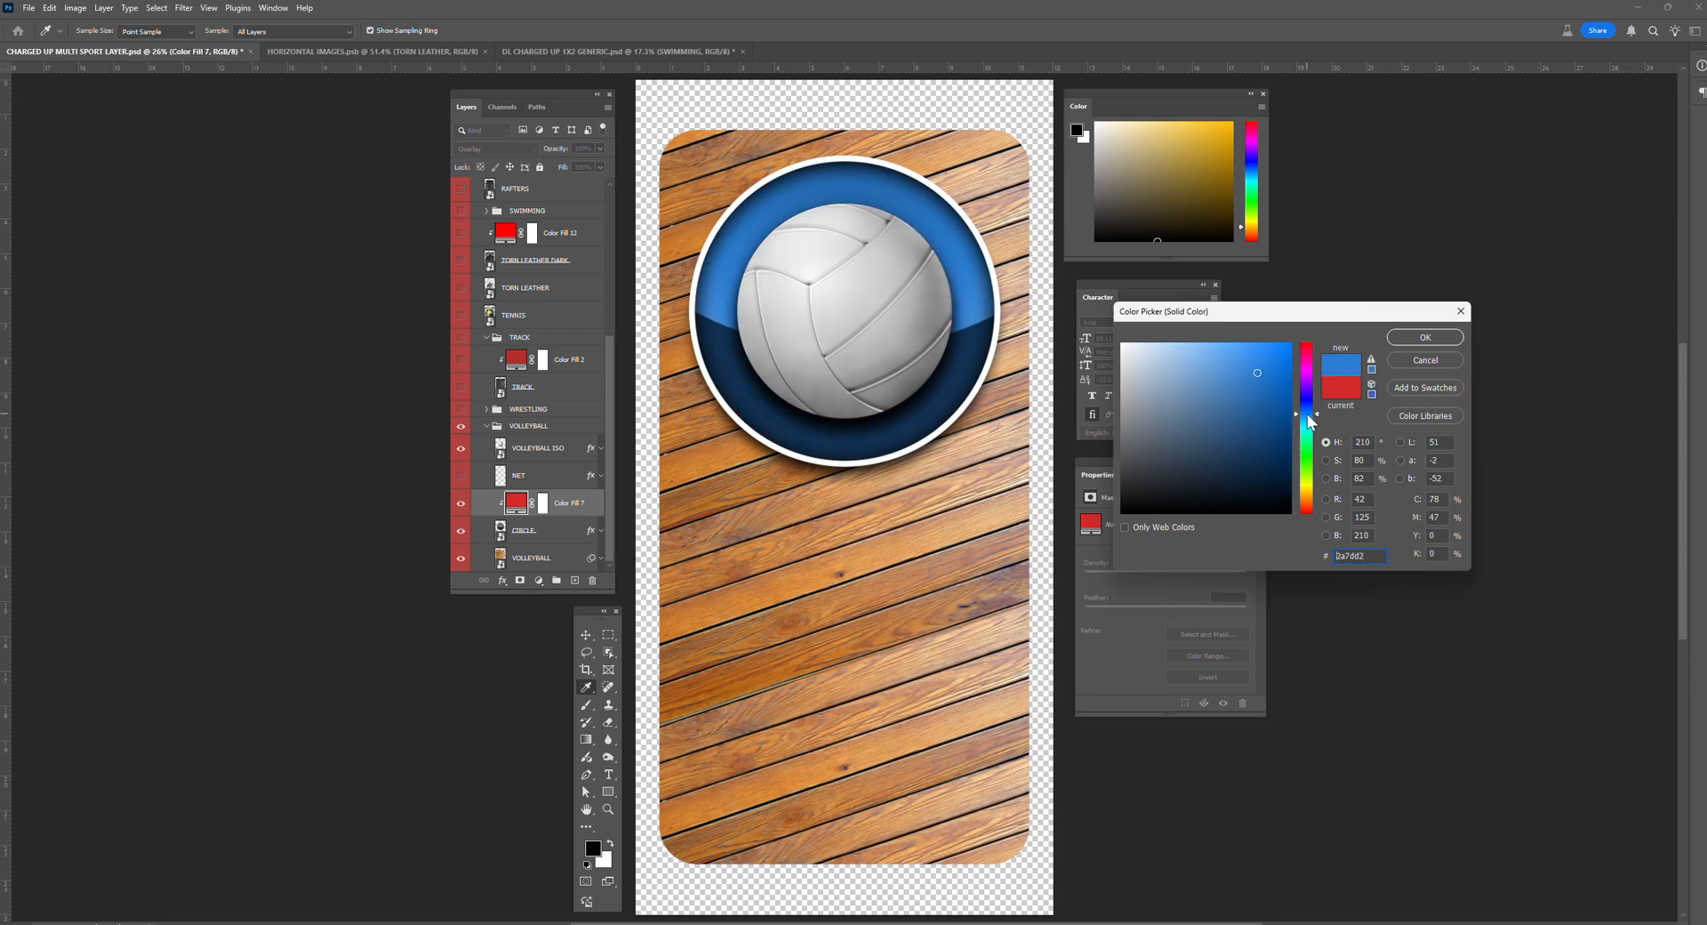
{"action": "left_click", "coordinate": [1417, 355]}
Step: Preview the net again, and hide the Net, Volleyball ISO, Color Fill 7 and Circle layers to leave only the wood background
{"action": "left_click", "coordinate": [461, 476]}
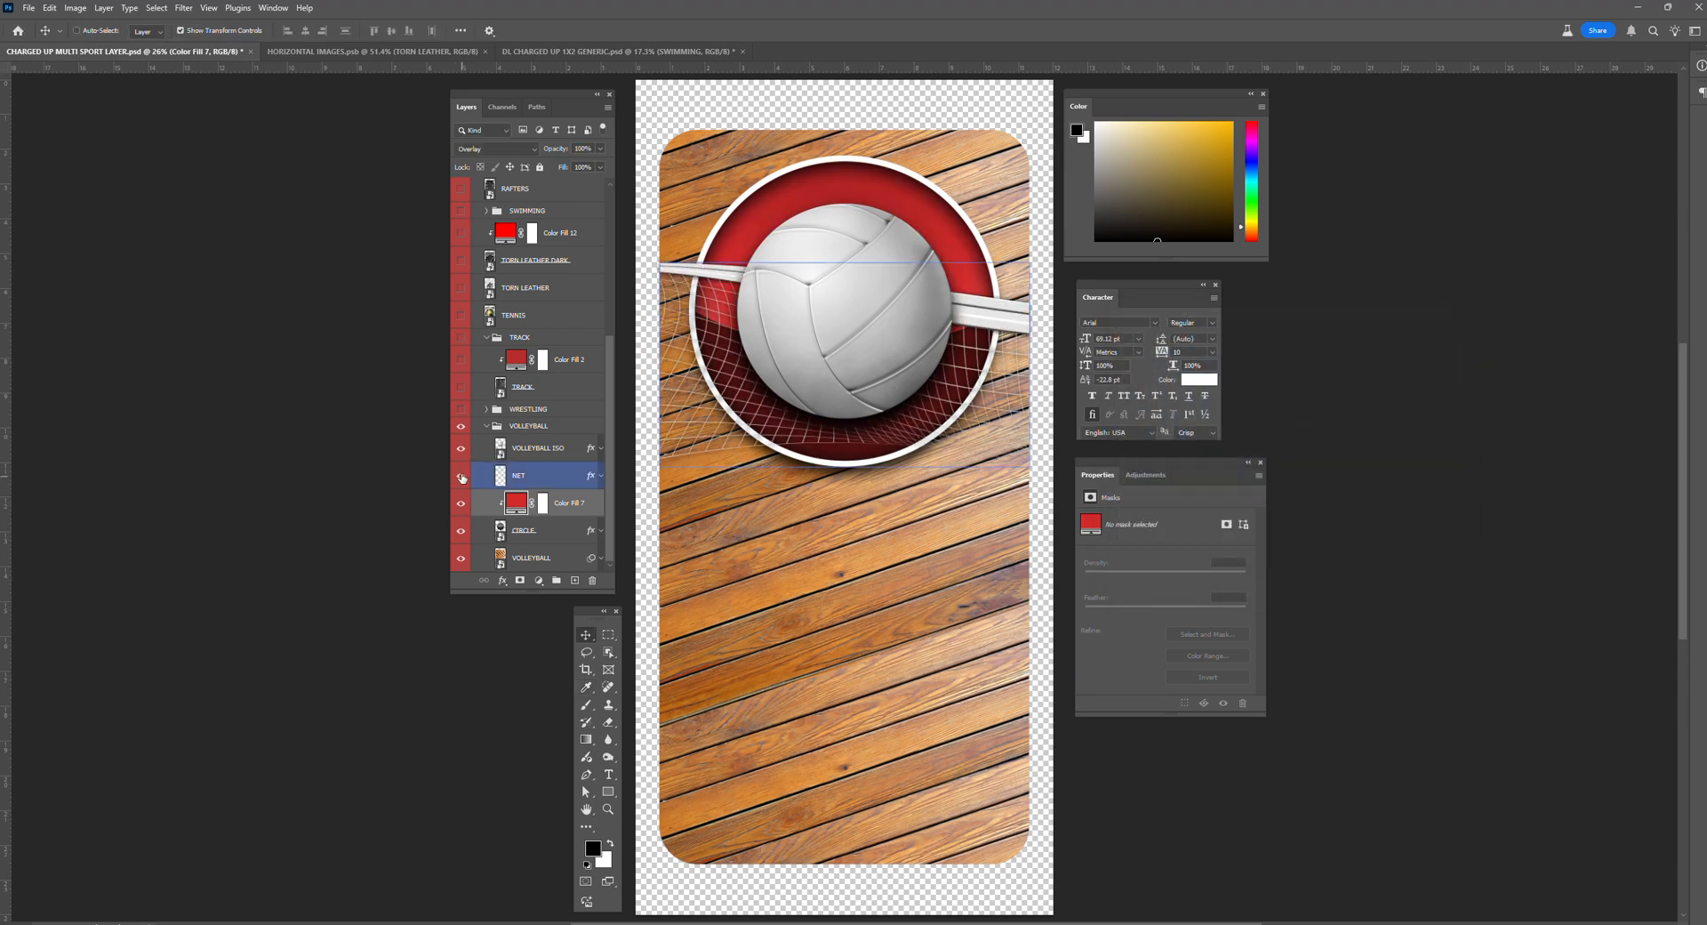
{"action": "left_click", "coordinate": [461, 530]}
{"action": "left_click", "coordinate": [462, 506]}
{"action": "left_click", "coordinate": [462, 476]}
{"action": "left_click", "coordinate": [463, 451]}
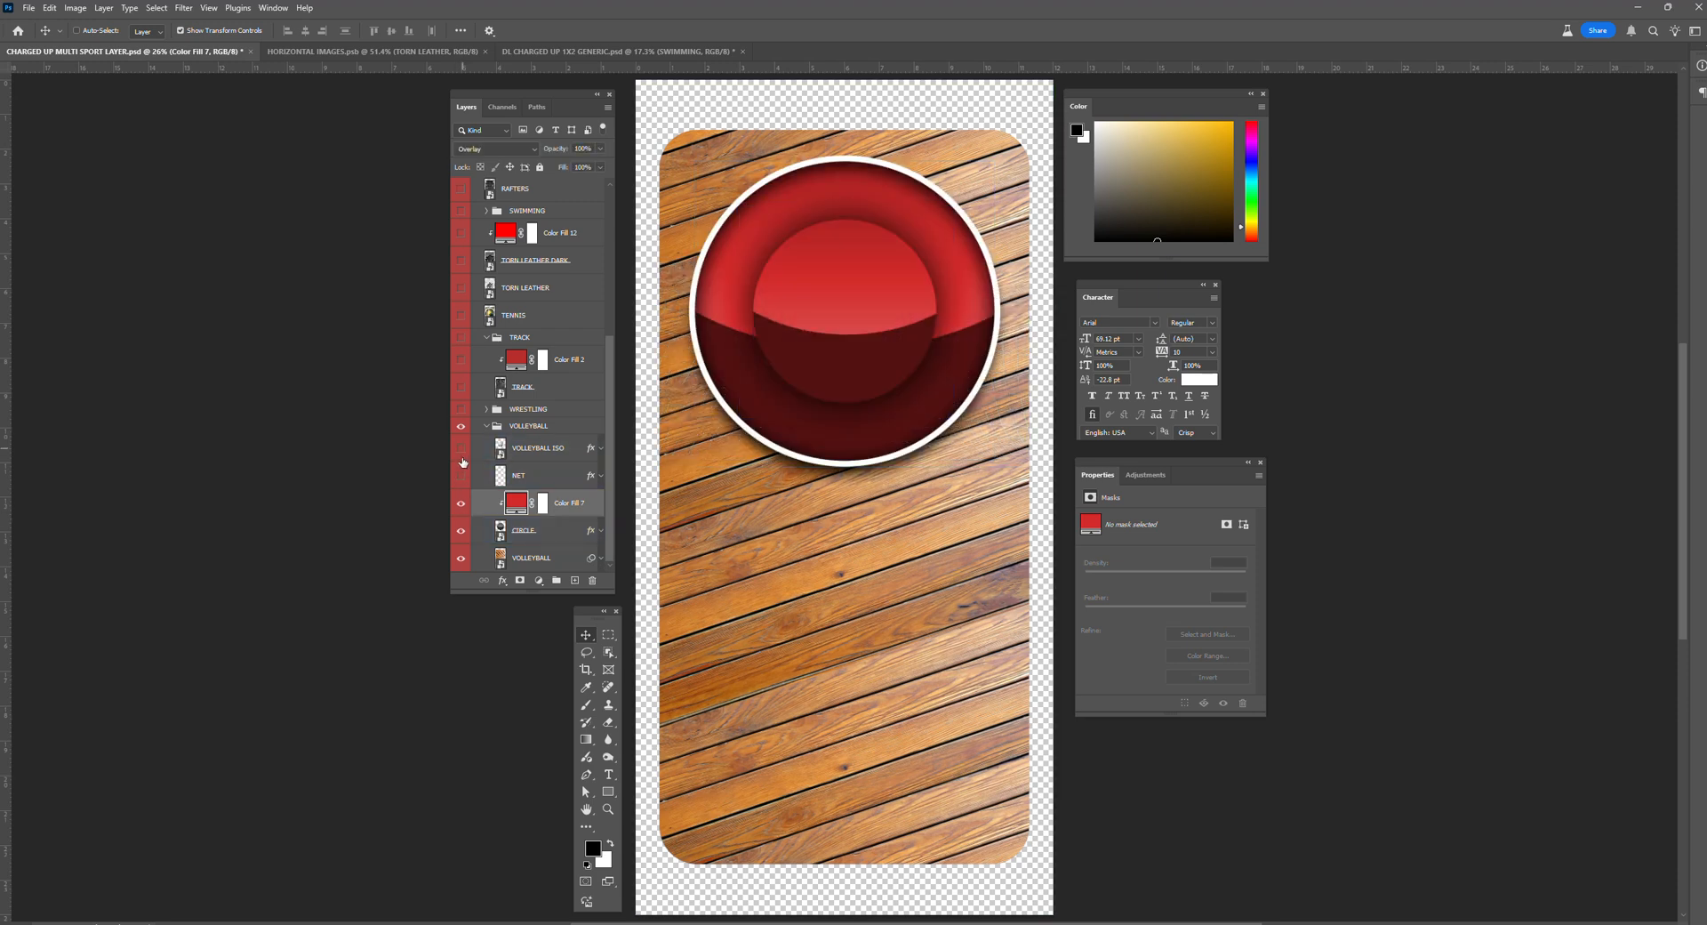
{"action": "left_click", "coordinate": [462, 505]}
{"action": "left_click", "coordinate": [460, 530]}
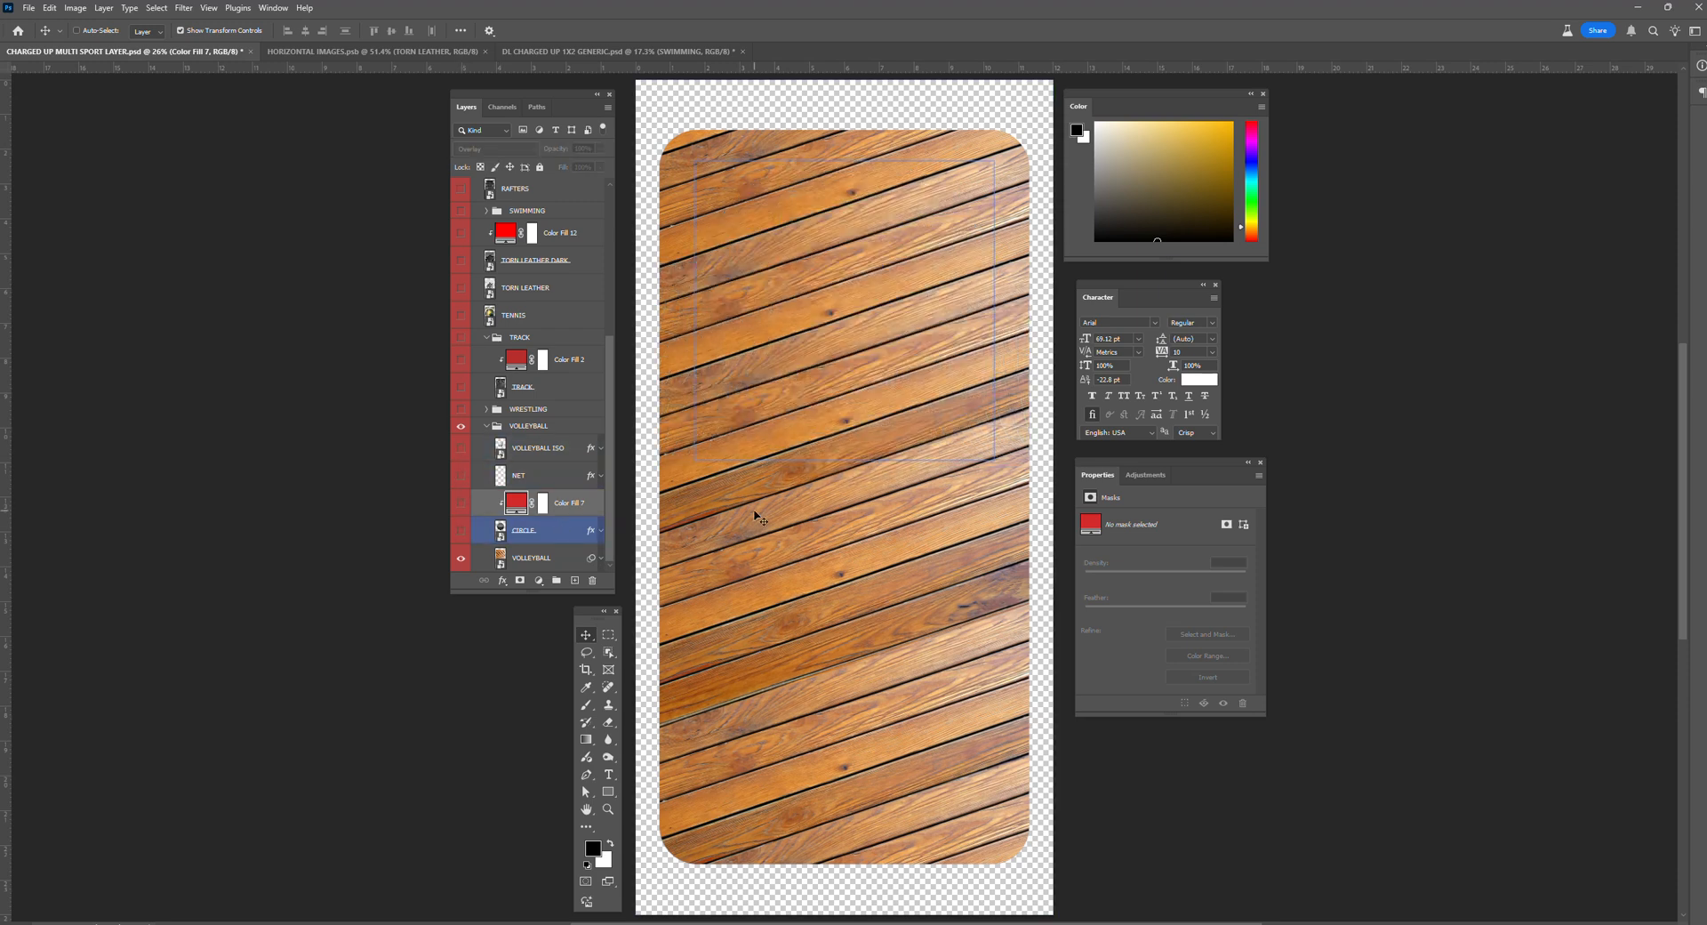
Step: Preview the Circle layer without its color fill and hide it again
{"action": "left_click", "coordinate": [461, 507]}
{"action": "left_click", "coordinate": [461, 508]}
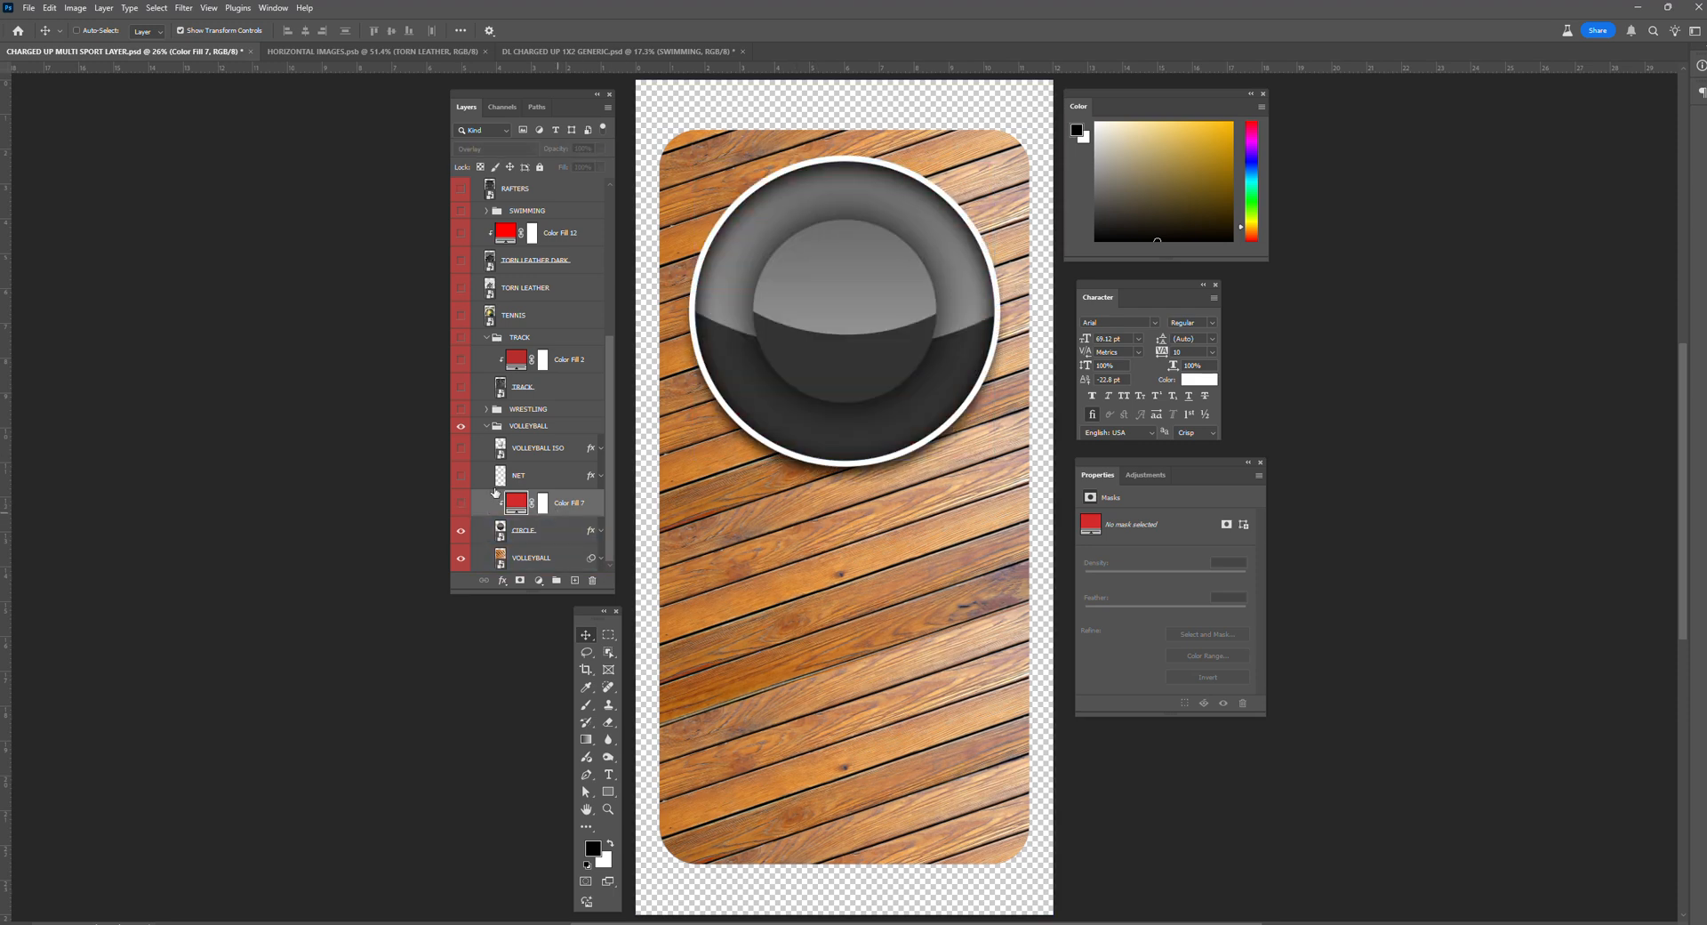
{"action": "left_click", "coordinate": [461, 533]}
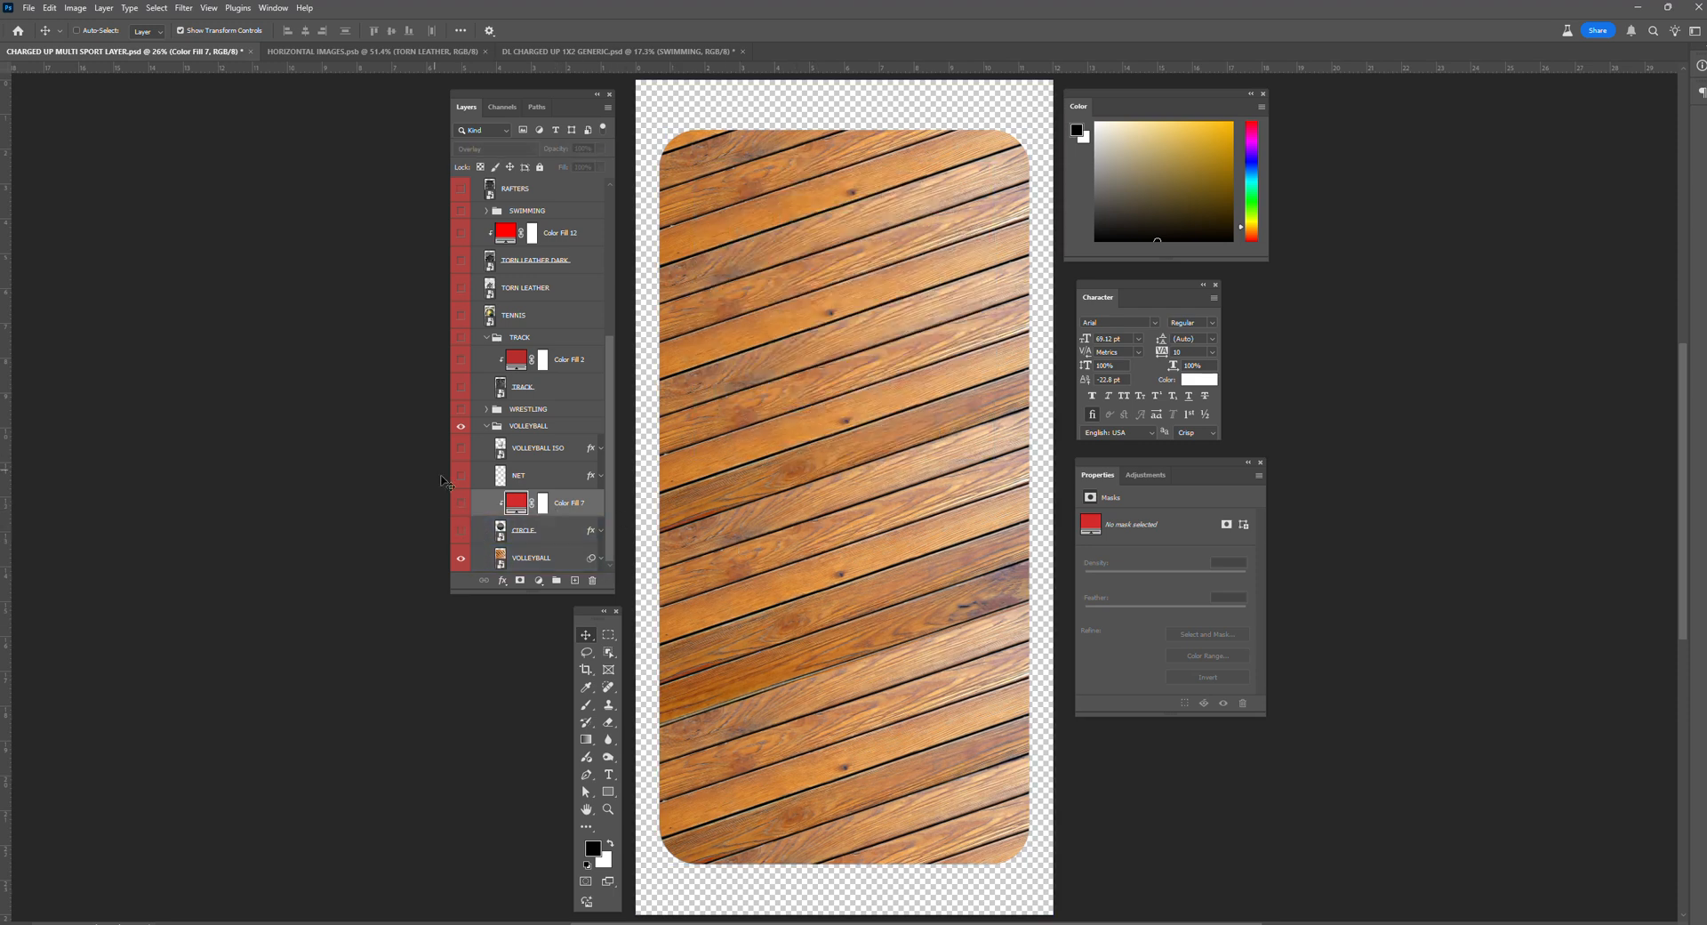
Step: Collapse and hide the Volleyball group and the parent iPhone Screen Backgrounds group
{"action": "left_click", "coordinate": [487, 427]}
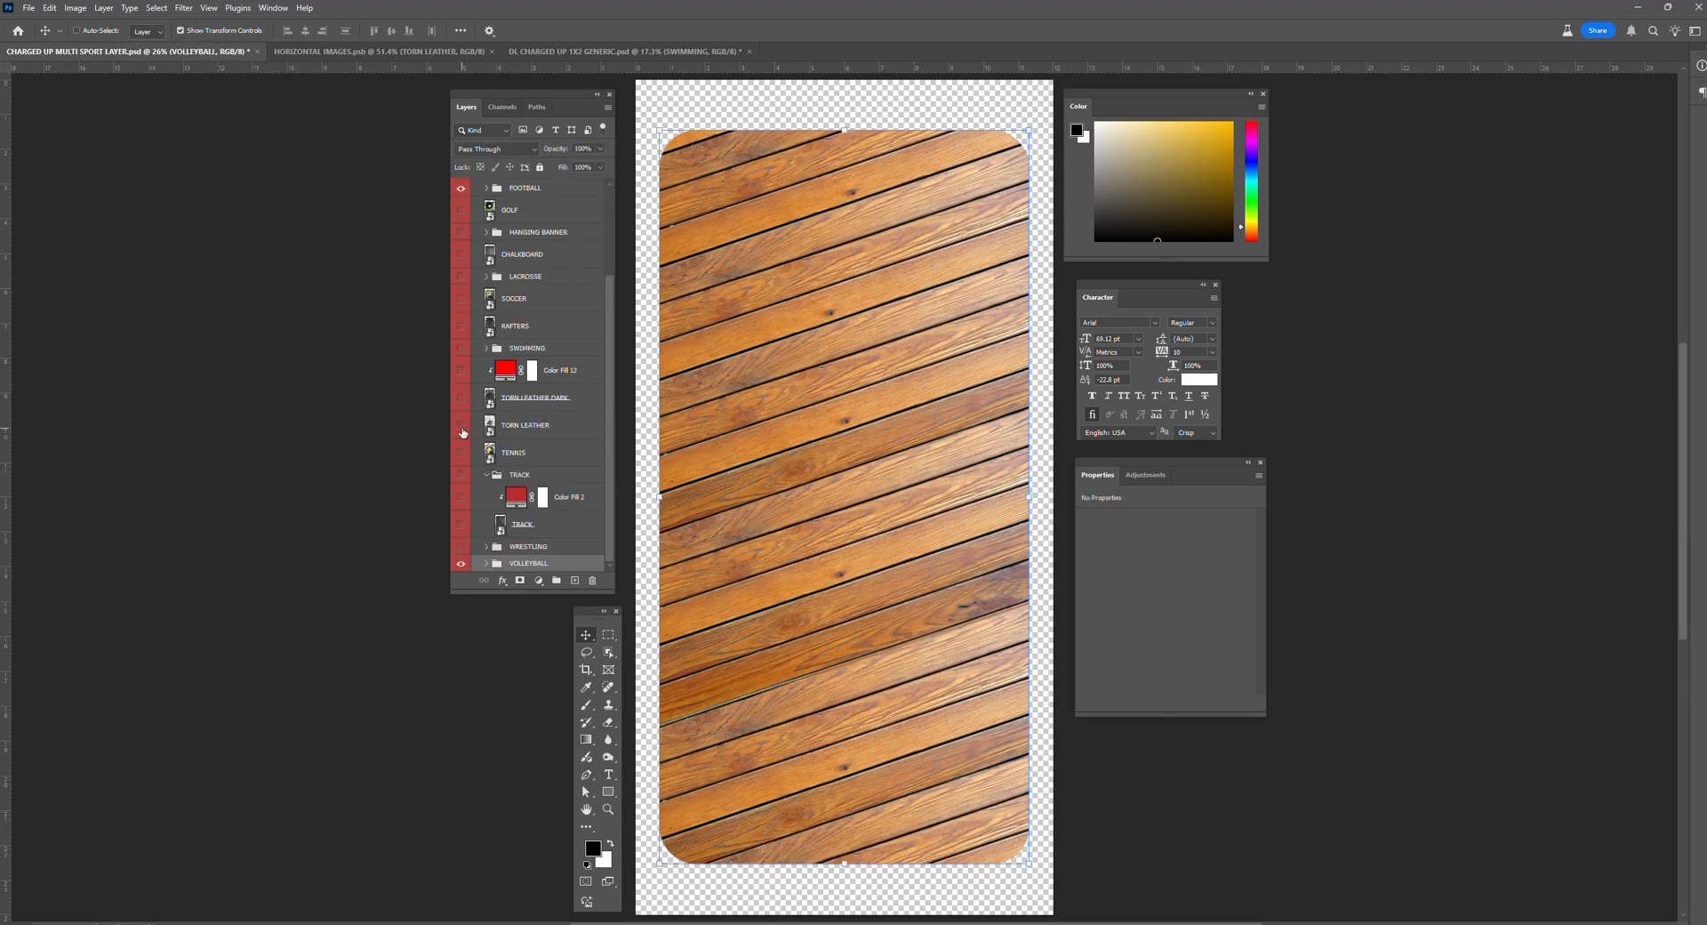
{"action": "left_click", "coordinate": [462, 563]}
{"action": "left_click_drag", "start_coordinate": [609, 462], "coordinate": [622, 274]}
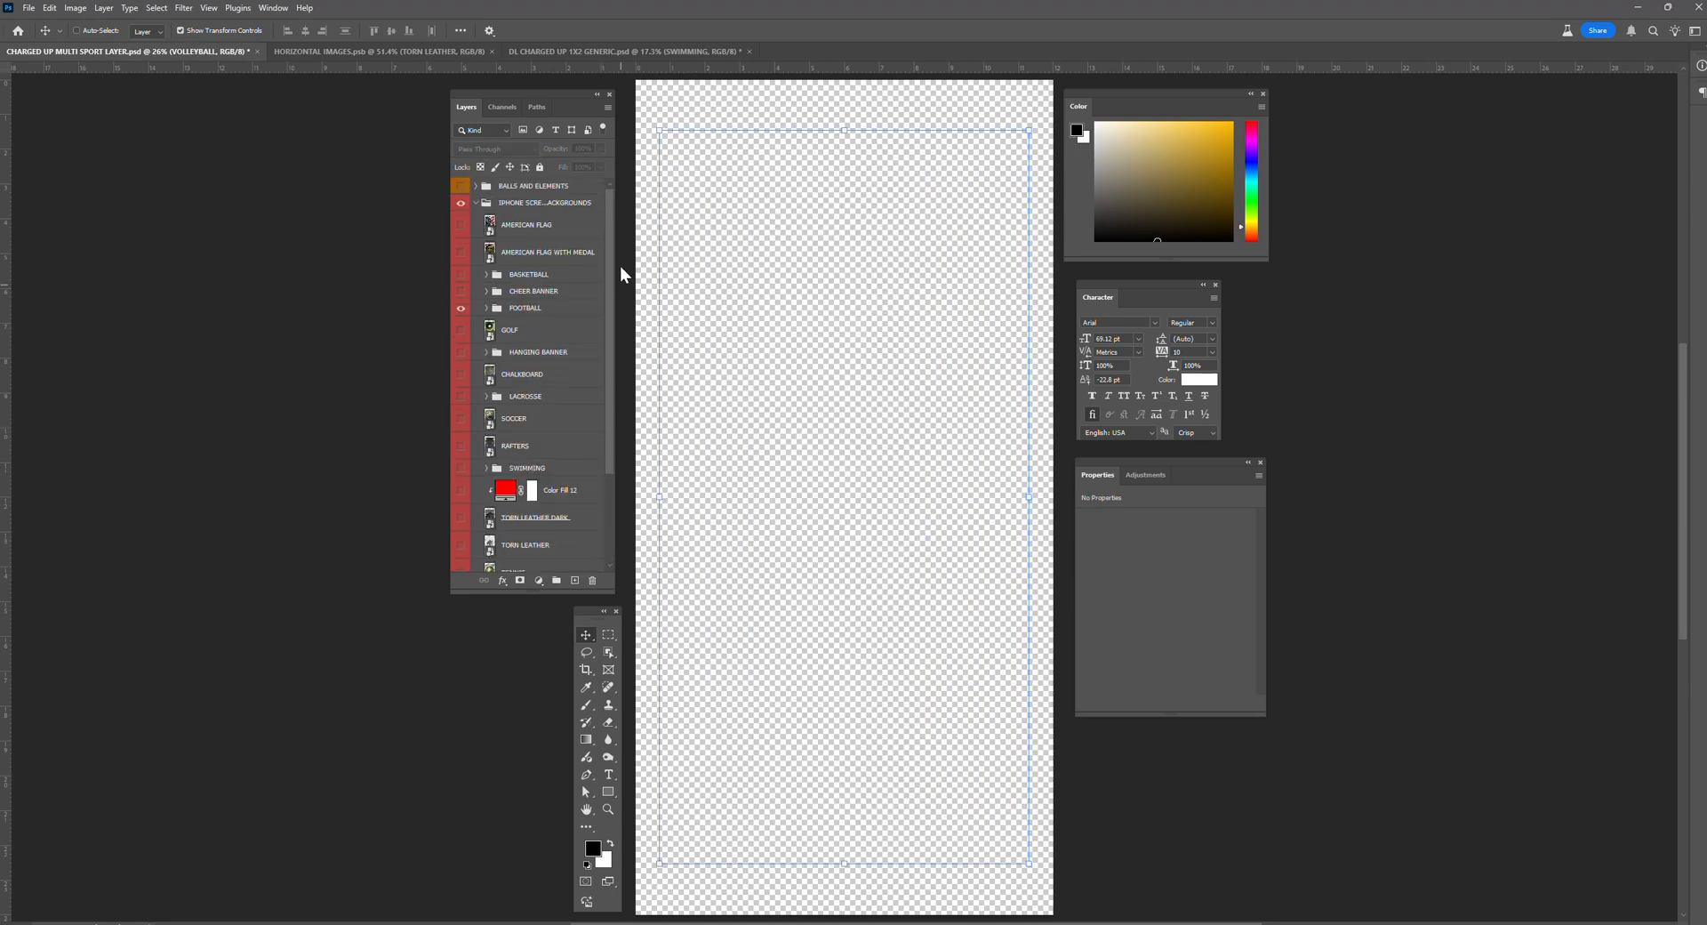
{"action": "left_click", "coordinate": [473, 203]}
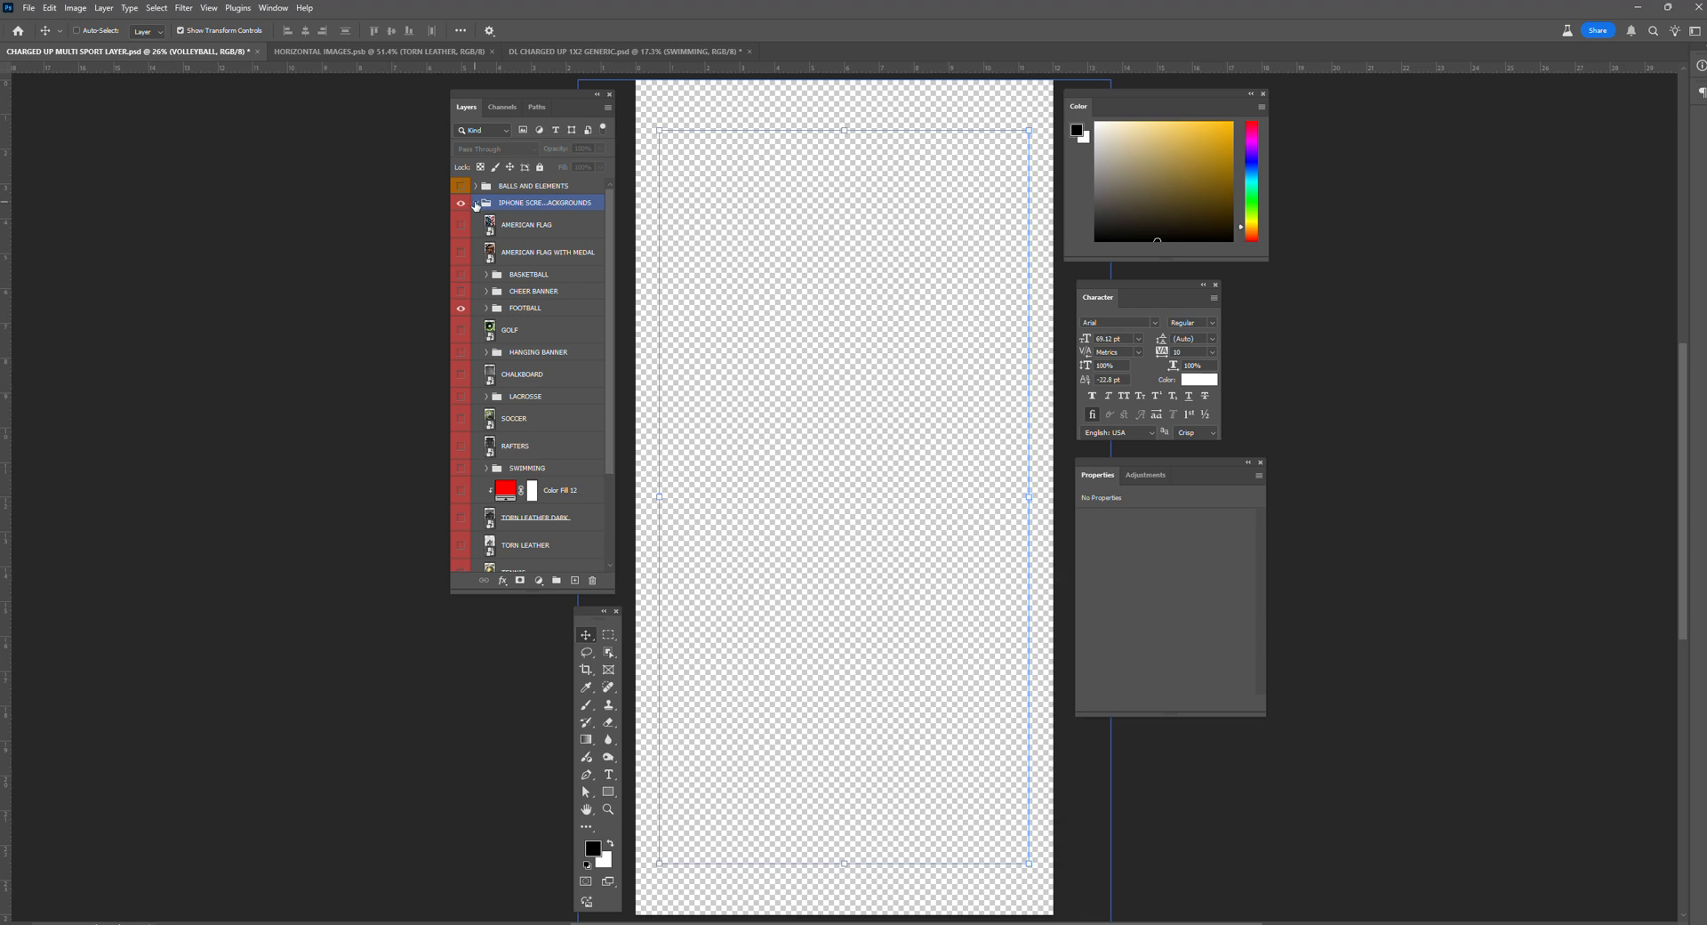
{"action": "left_click", "coordinate": [474, 203]}
{"action": "left_click", "coordinate": [460, 204]}
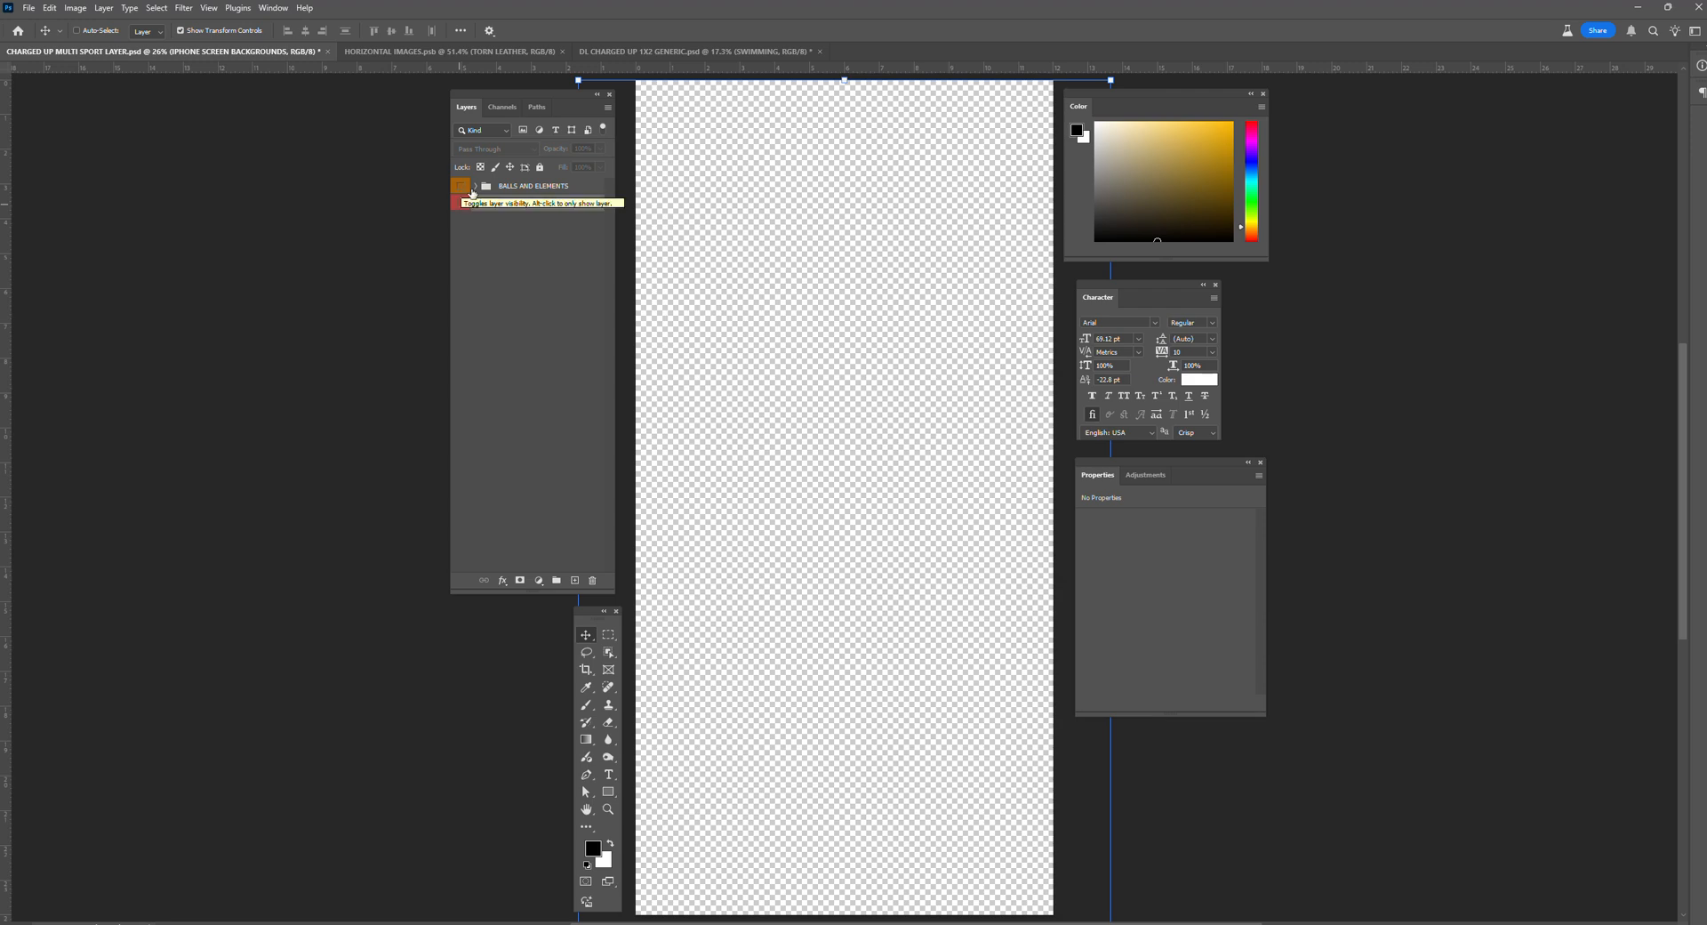
Step: Show and expand the Balls and Elements group
{"action": "left_click", "coordinate": [461, 188]}
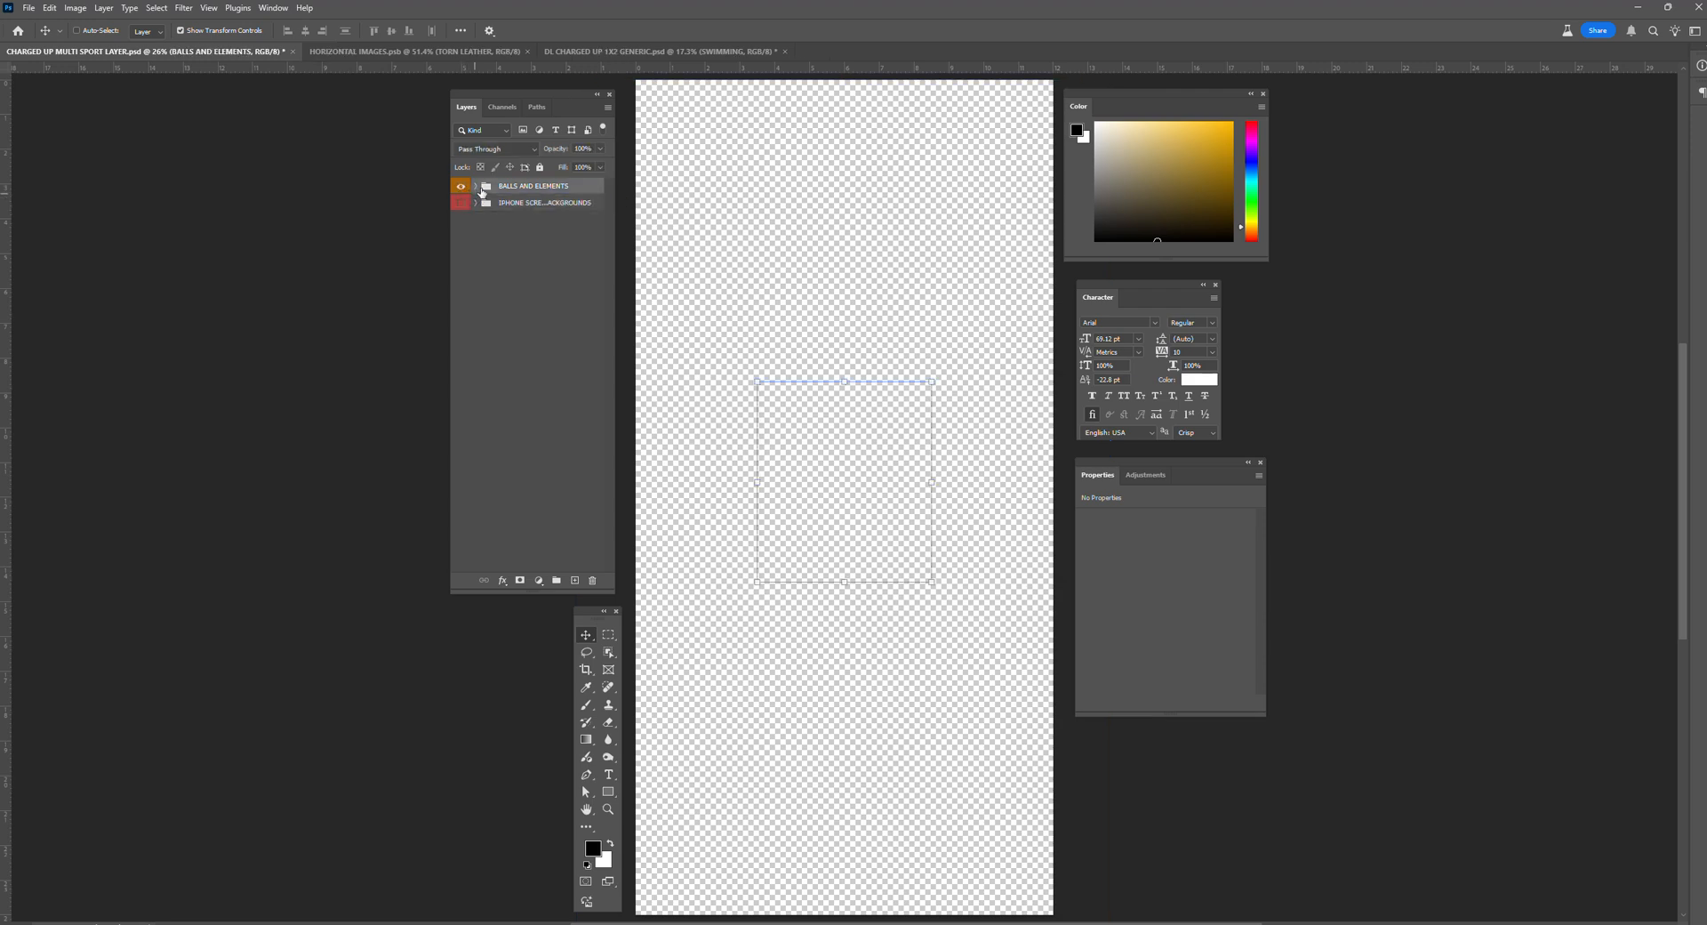
{"action": "left_click", "coordinate": [474, 188]}
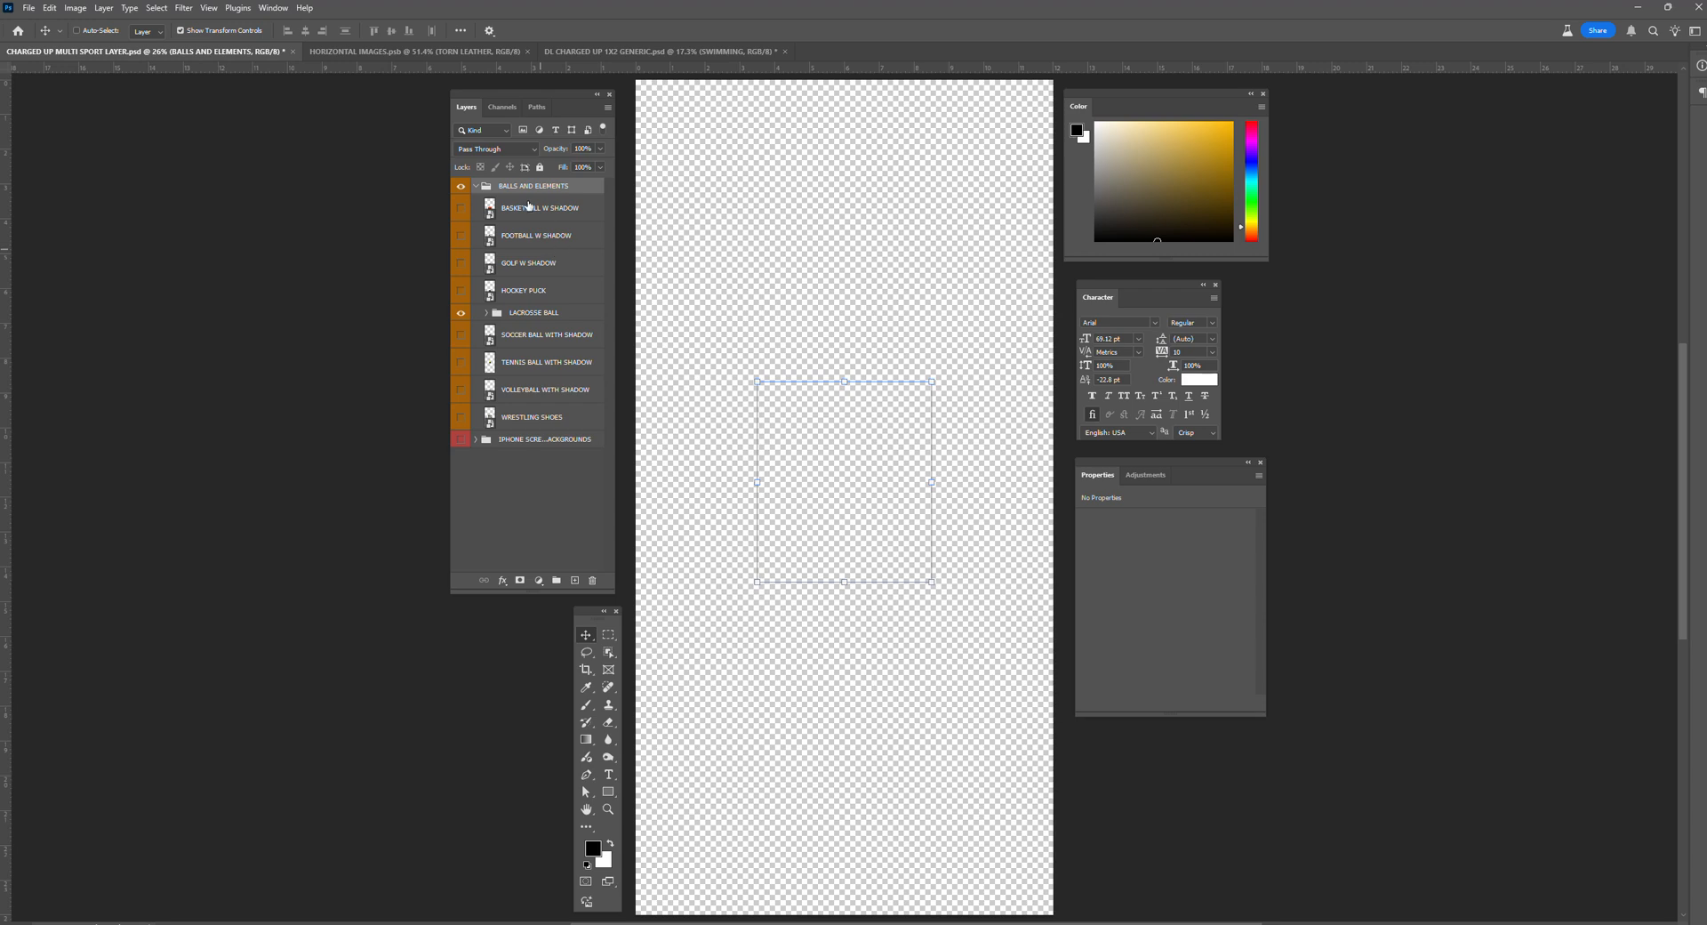
Step: Preview the Basketball, Football, Golf and Hockey Puck layers one at a time, hiding each one again
{"action": "left_click", "coordinate": [461, 210]}
{"action": "left_click", "coordinate": [461, 210]}
{"action": "left_click", "coordinate": [461, 237]}
{"action": "left_click", "coordinate": [461, 238]}
{"action": "left_click", "coordinate": [461, 265]}
{"action": "left_click", "coordinate": [461, 237]}
{"action": "left_click", "coordinate": [462, 237]}
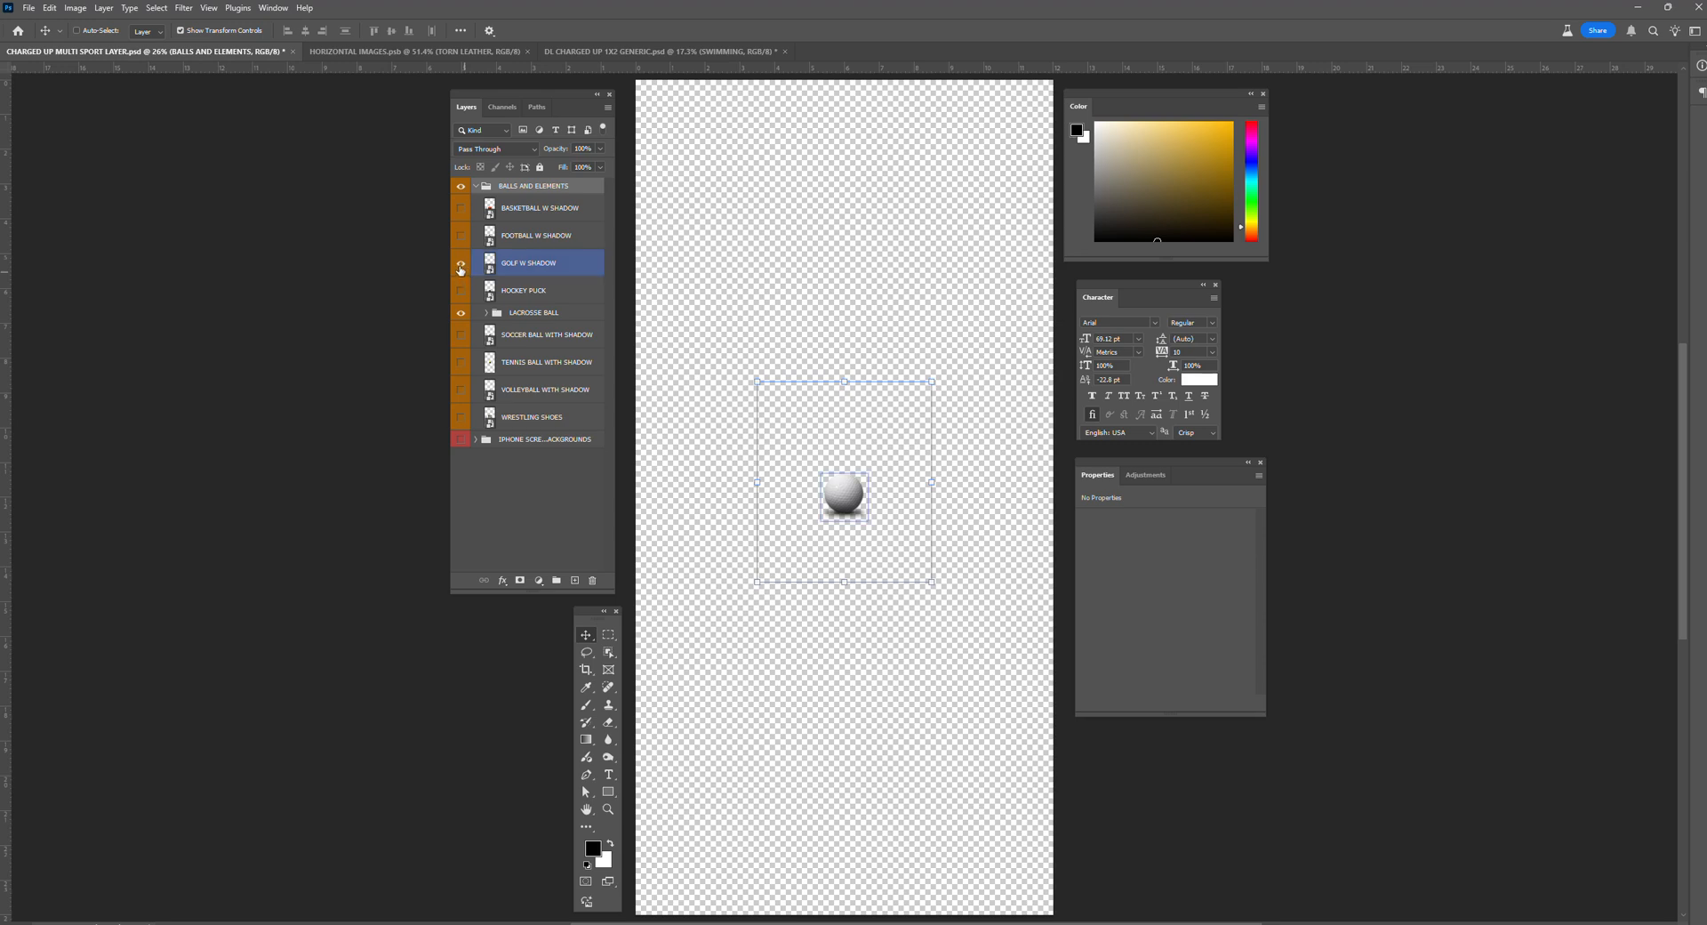
{"action": "left_click", "coordinate": [461, 265]}
{"action": "left_click", "coordinate": [461, 293]}
{"action": "left_click", "coordinate": [460, 293]}
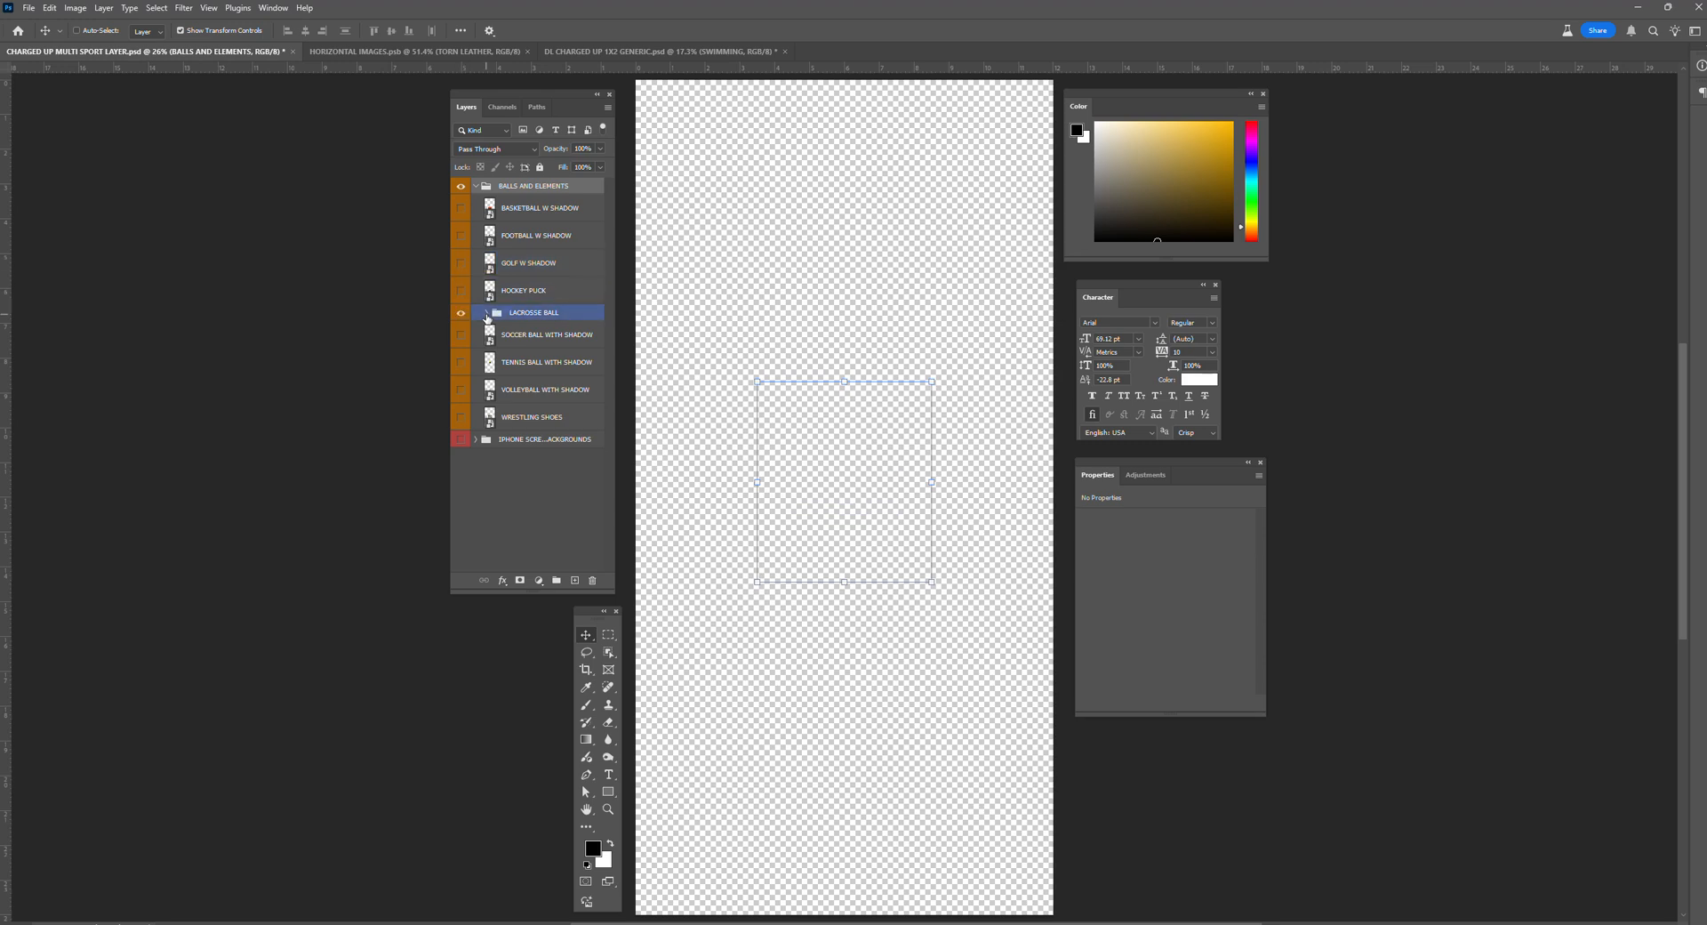
Step: Expand the Lacrosse Ball group, preview the ball with and without Color Fill 9, and hide and collapse the group
{"action": "left_click", "coordinate": [487, 313]}
{"action": "left_click", "coordinate": [461, 362]}
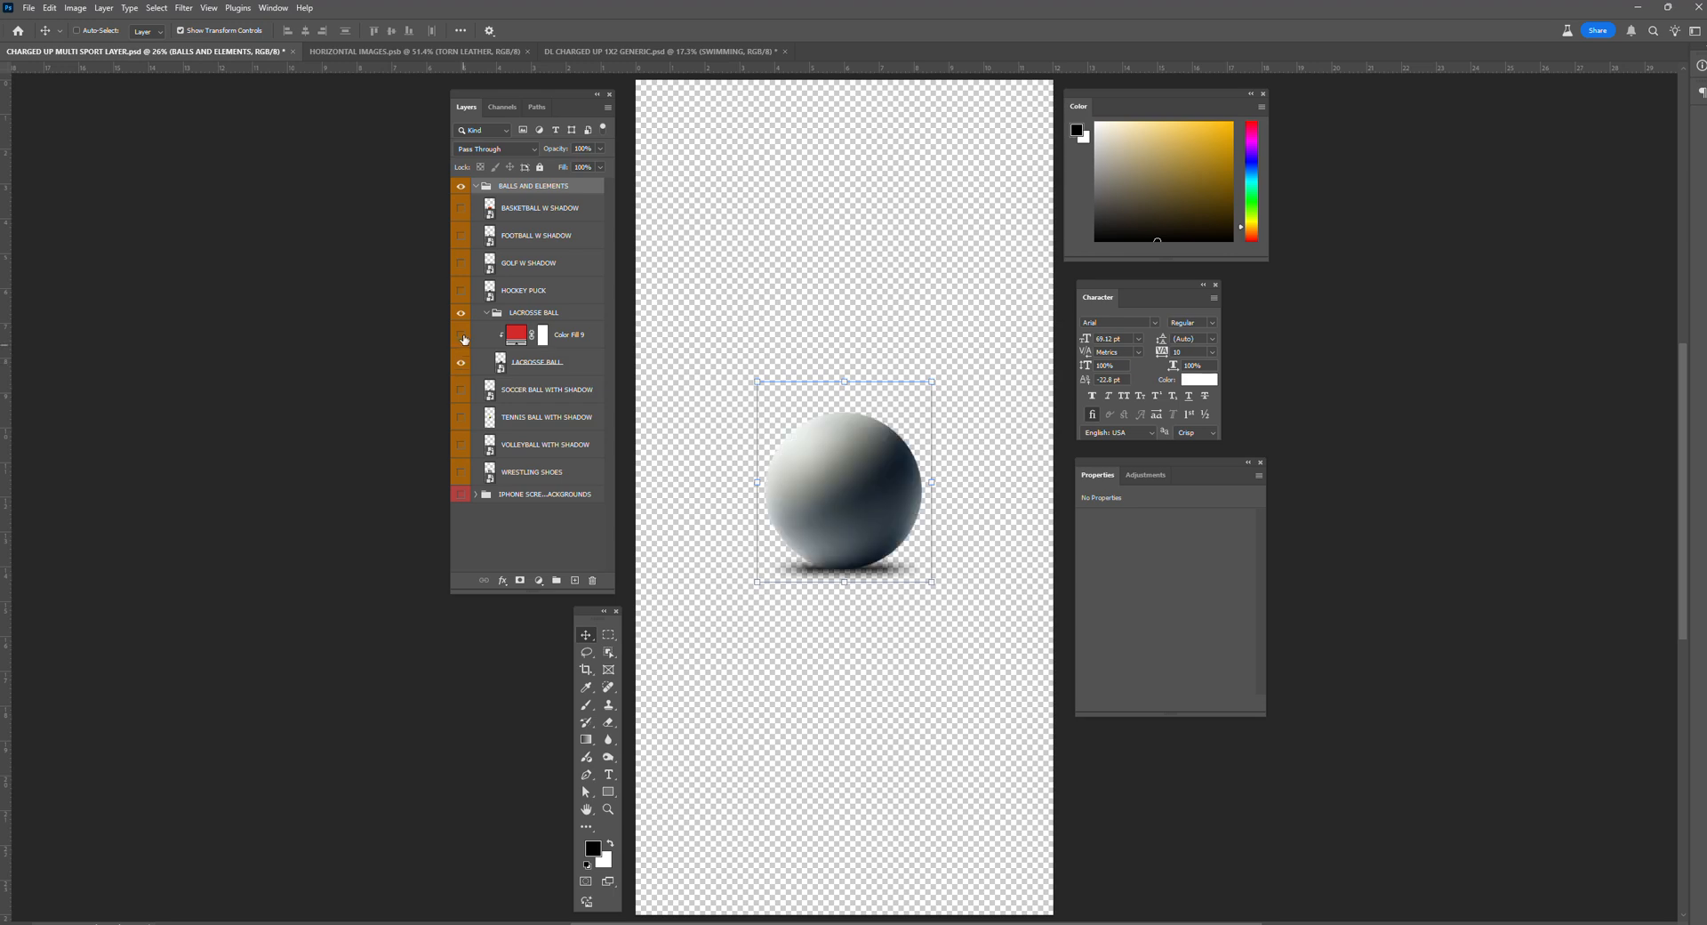
{"action": "left_click", "coordinate": [461, 335]}
{"action": "left_click", "coordinate": [460, 336]}
{"action": "left_click", "coordinate": [463, 368]}
{"action": "left_click", "coordinate": [461, 364]}
{"action": "left_click", "coordinate": [460, 314]}
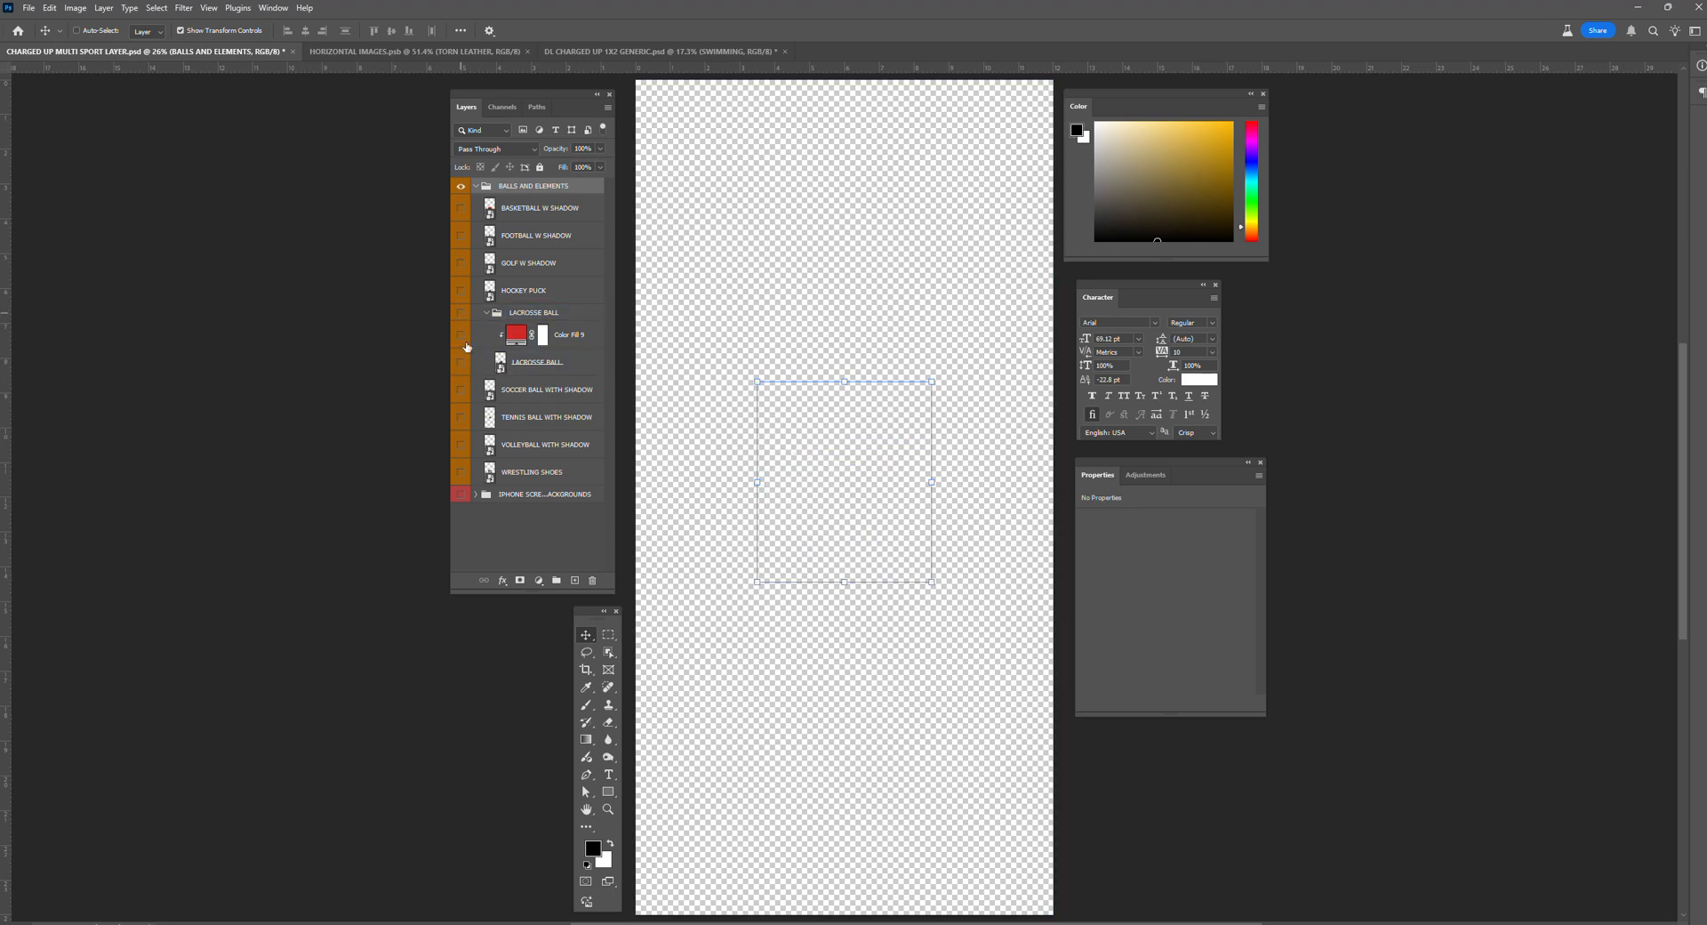
{"action": "left_click", "coordinate": [486, 313]}
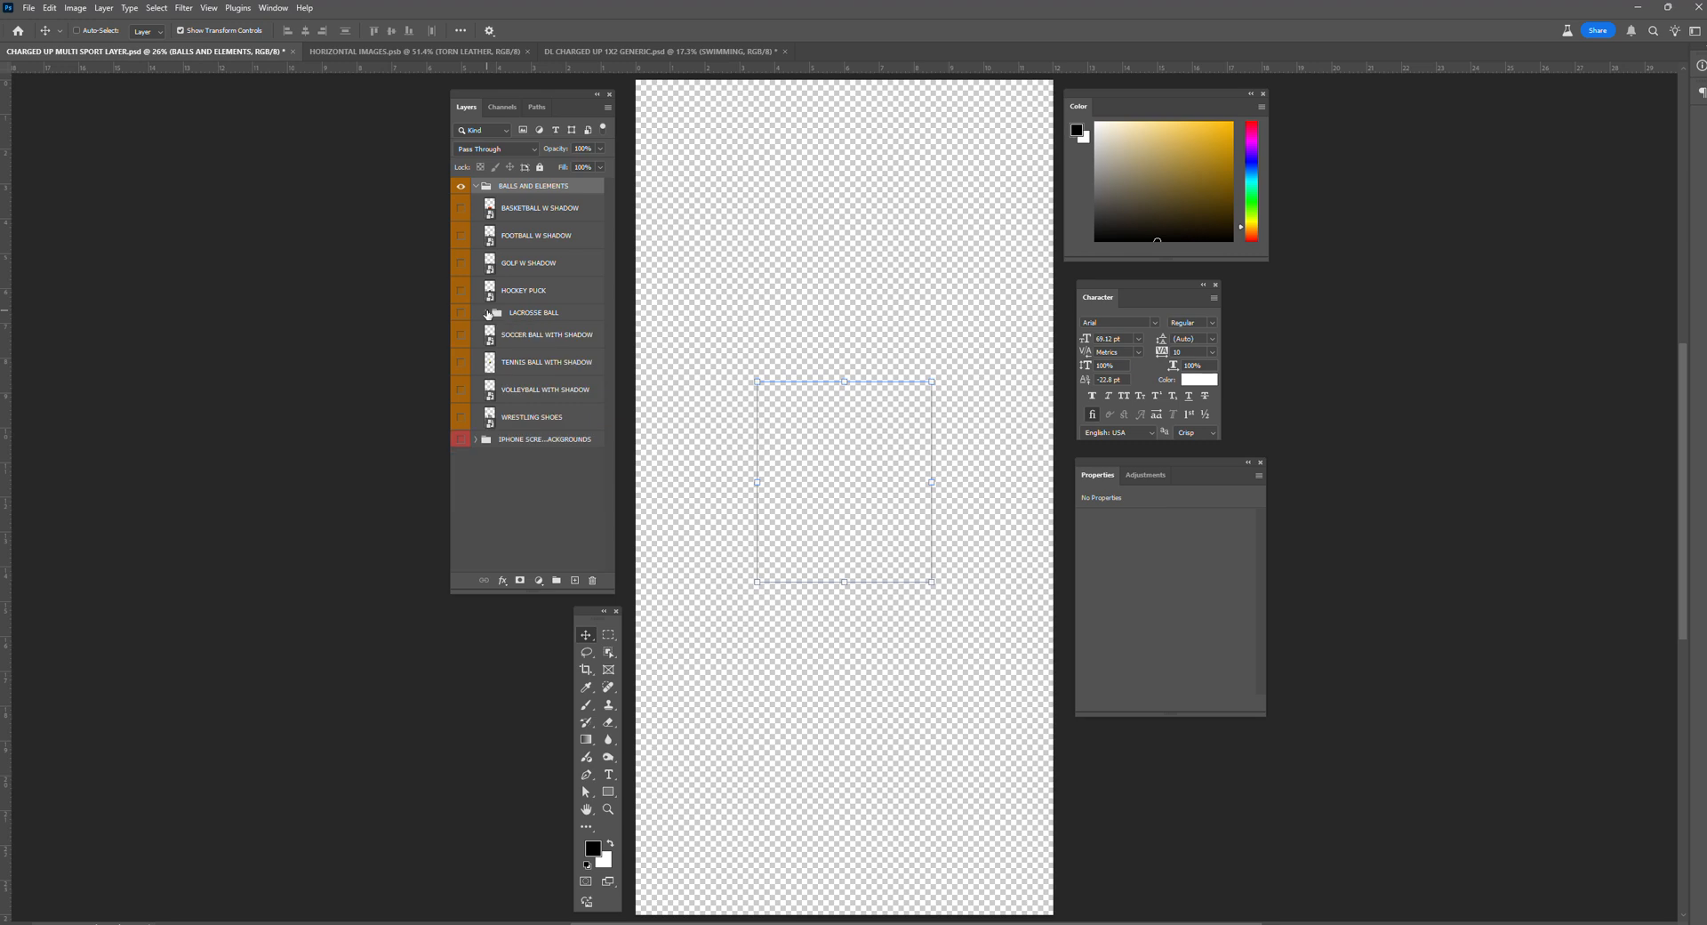
Step: Select the Soccer Ball With Shadow layer, and preview the soccer and tennis balls in turn, hiding each again
{"action": "left_click", "coordinate": [514, 340]}
{"action": "left_click", "coordinate": [462, 338]}
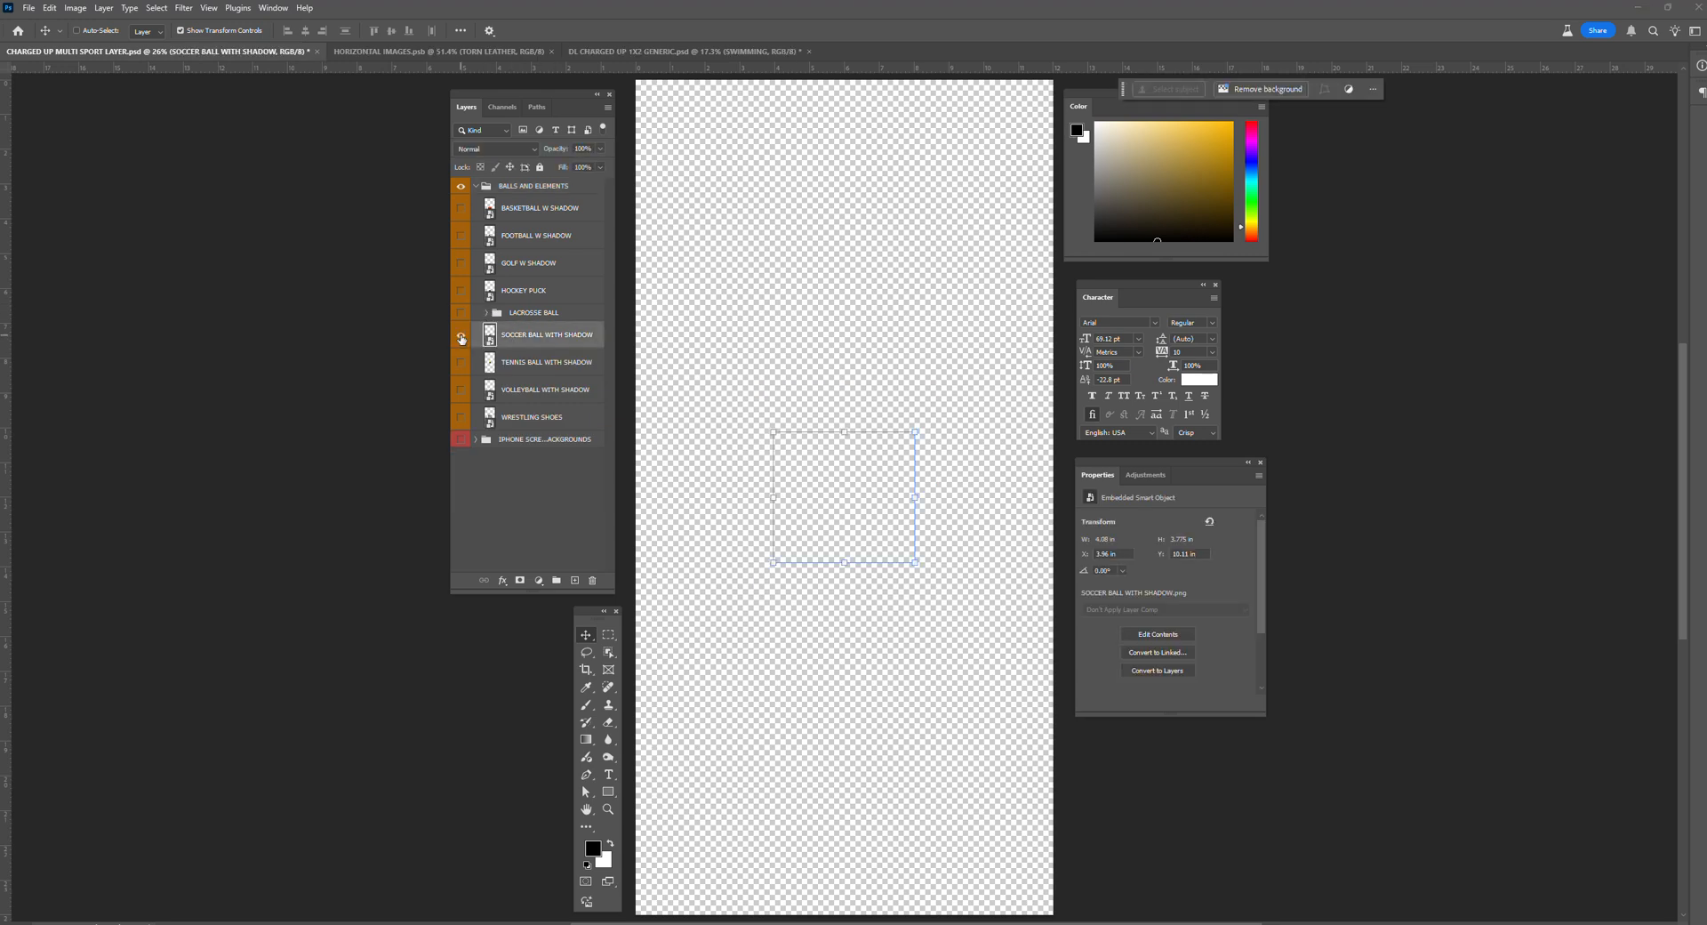
{"action": "left_click", "coordinate": [461, 337]}
{"action": "left_click", "coordinate": [462, 363]}
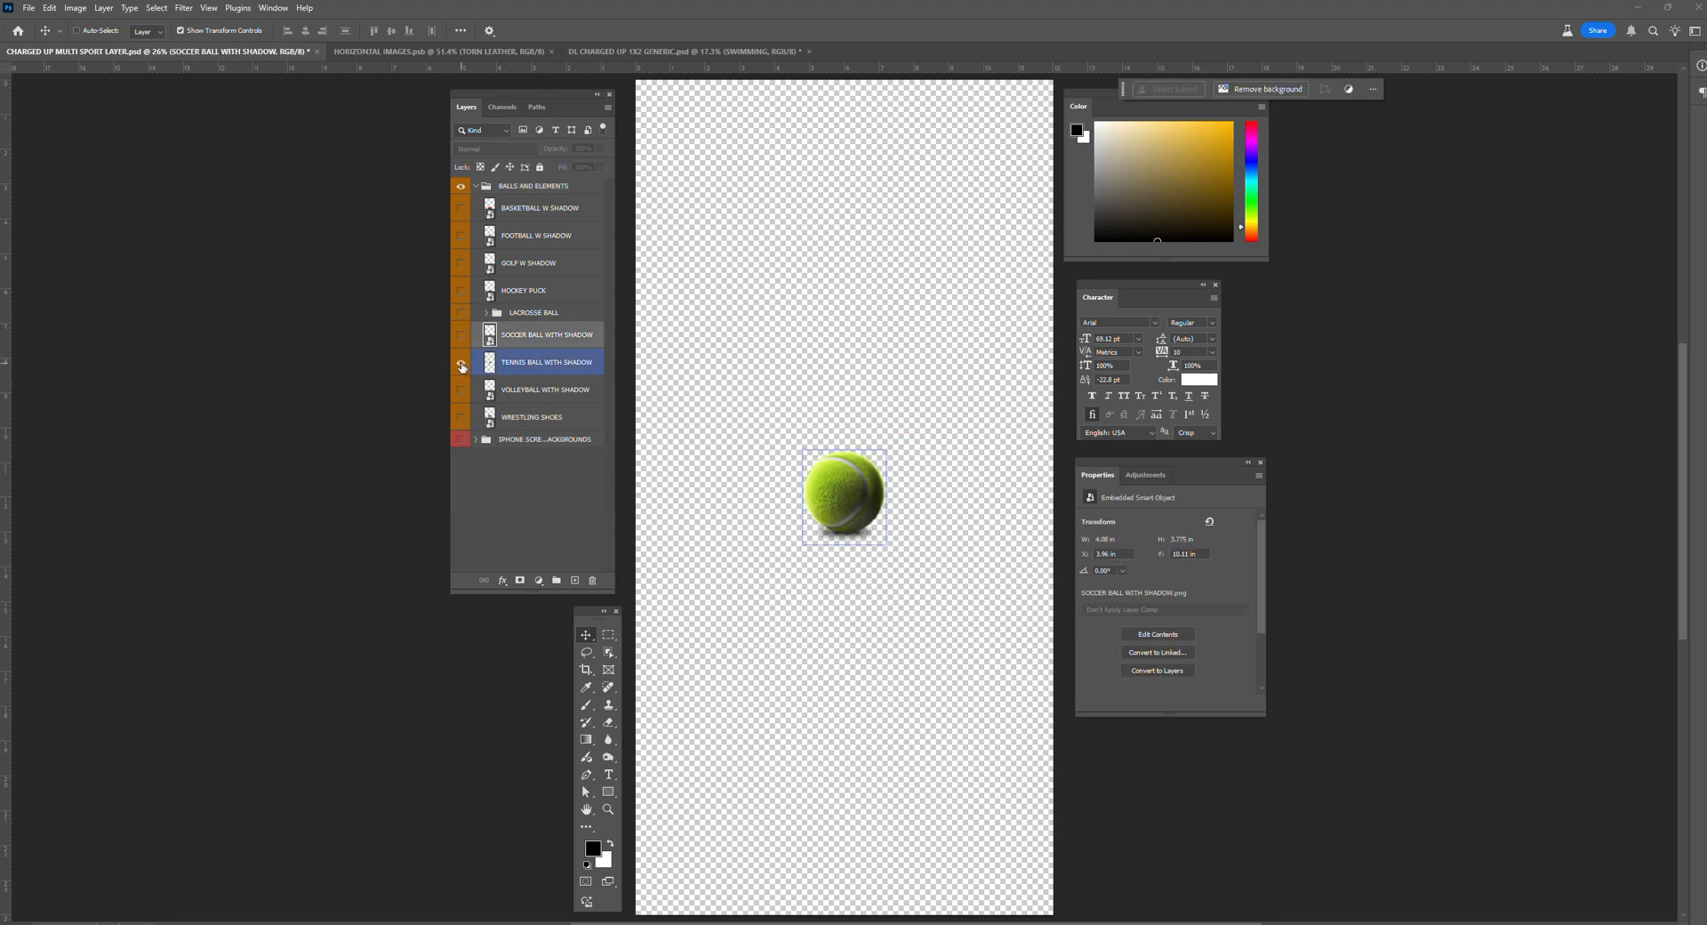
{"action": "left_click", "coordinate": [461, 364]}
Step: Preview the Volleyball With Shadow and Wrestling Shoes layers in turn, show the volleyball once more, and hide everything again
{"action": "left_click", "coordinate": [462, 390]}
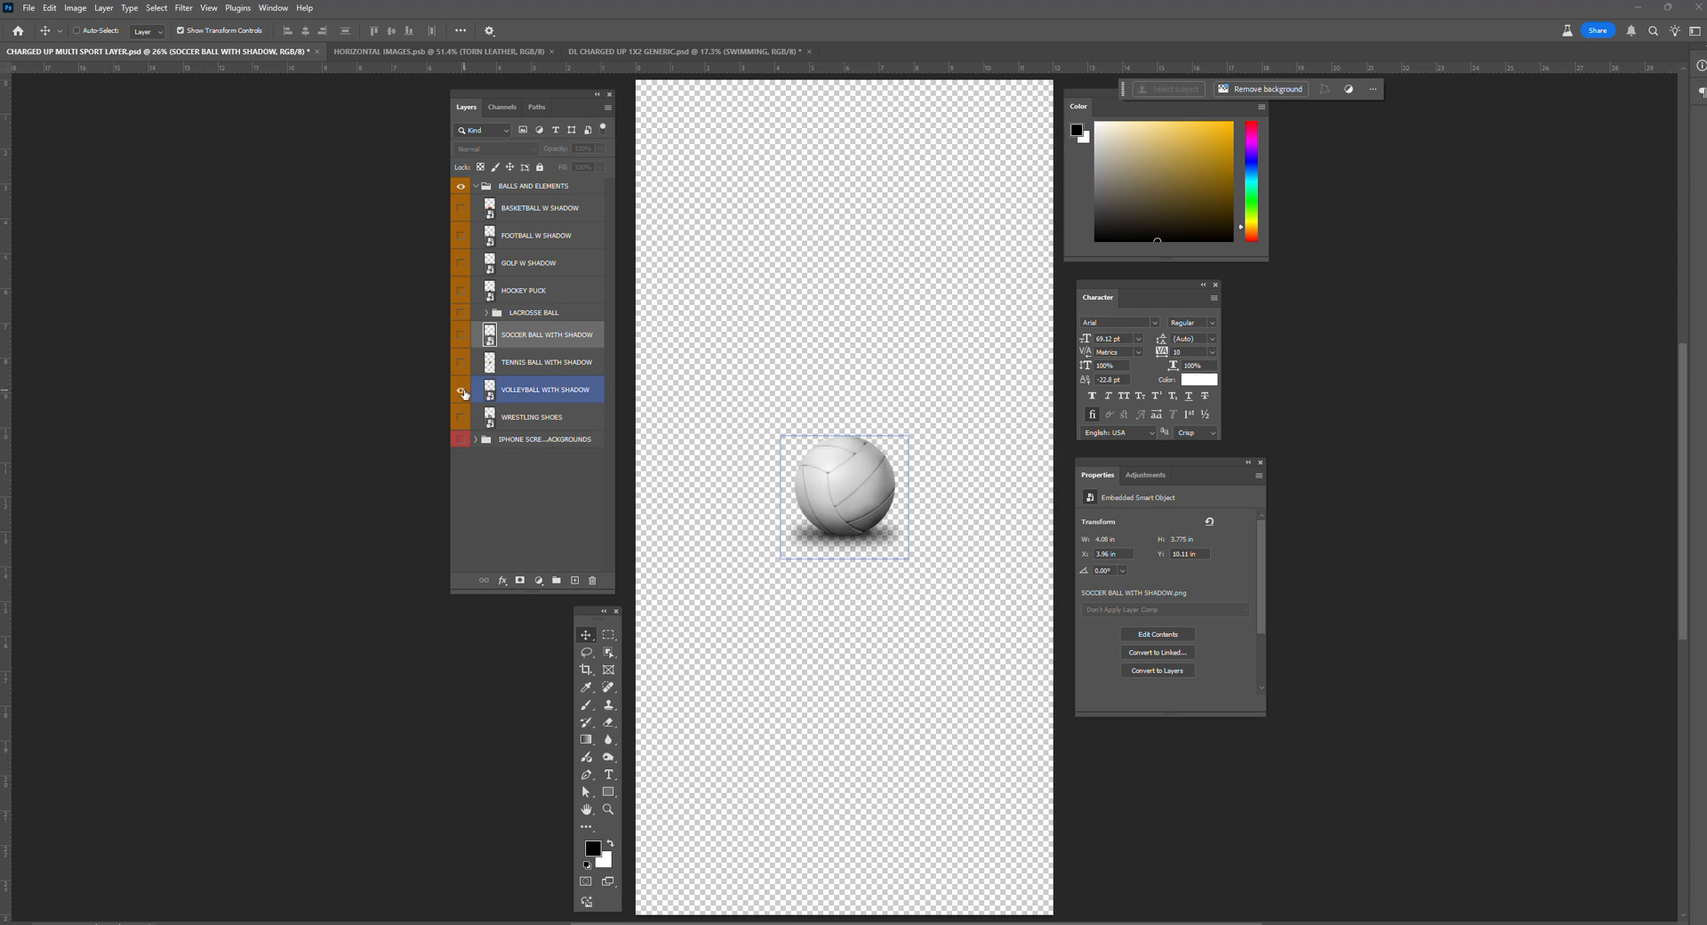
{"action": "left_click", "coordinate": [462, 392]}
{"action": "left_click", "coordinate": [462, 418]}
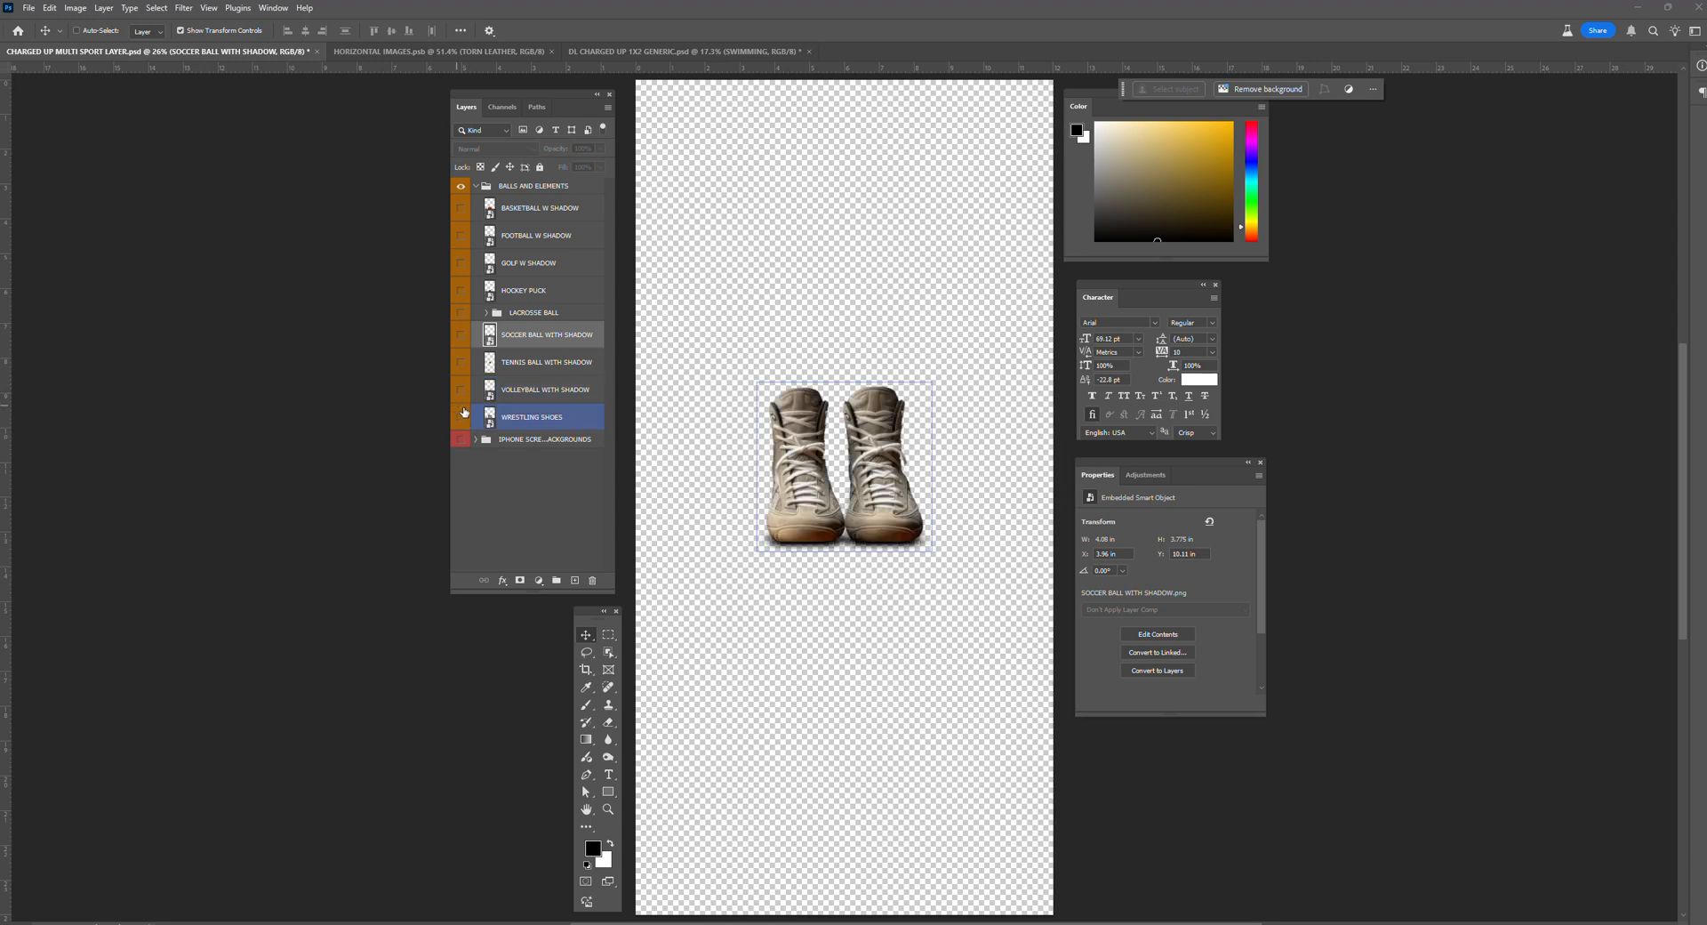
{"action": "left_click", "coordinate": [463, 412]}
{"action": "left_click", "coordinate": [460, 390]}
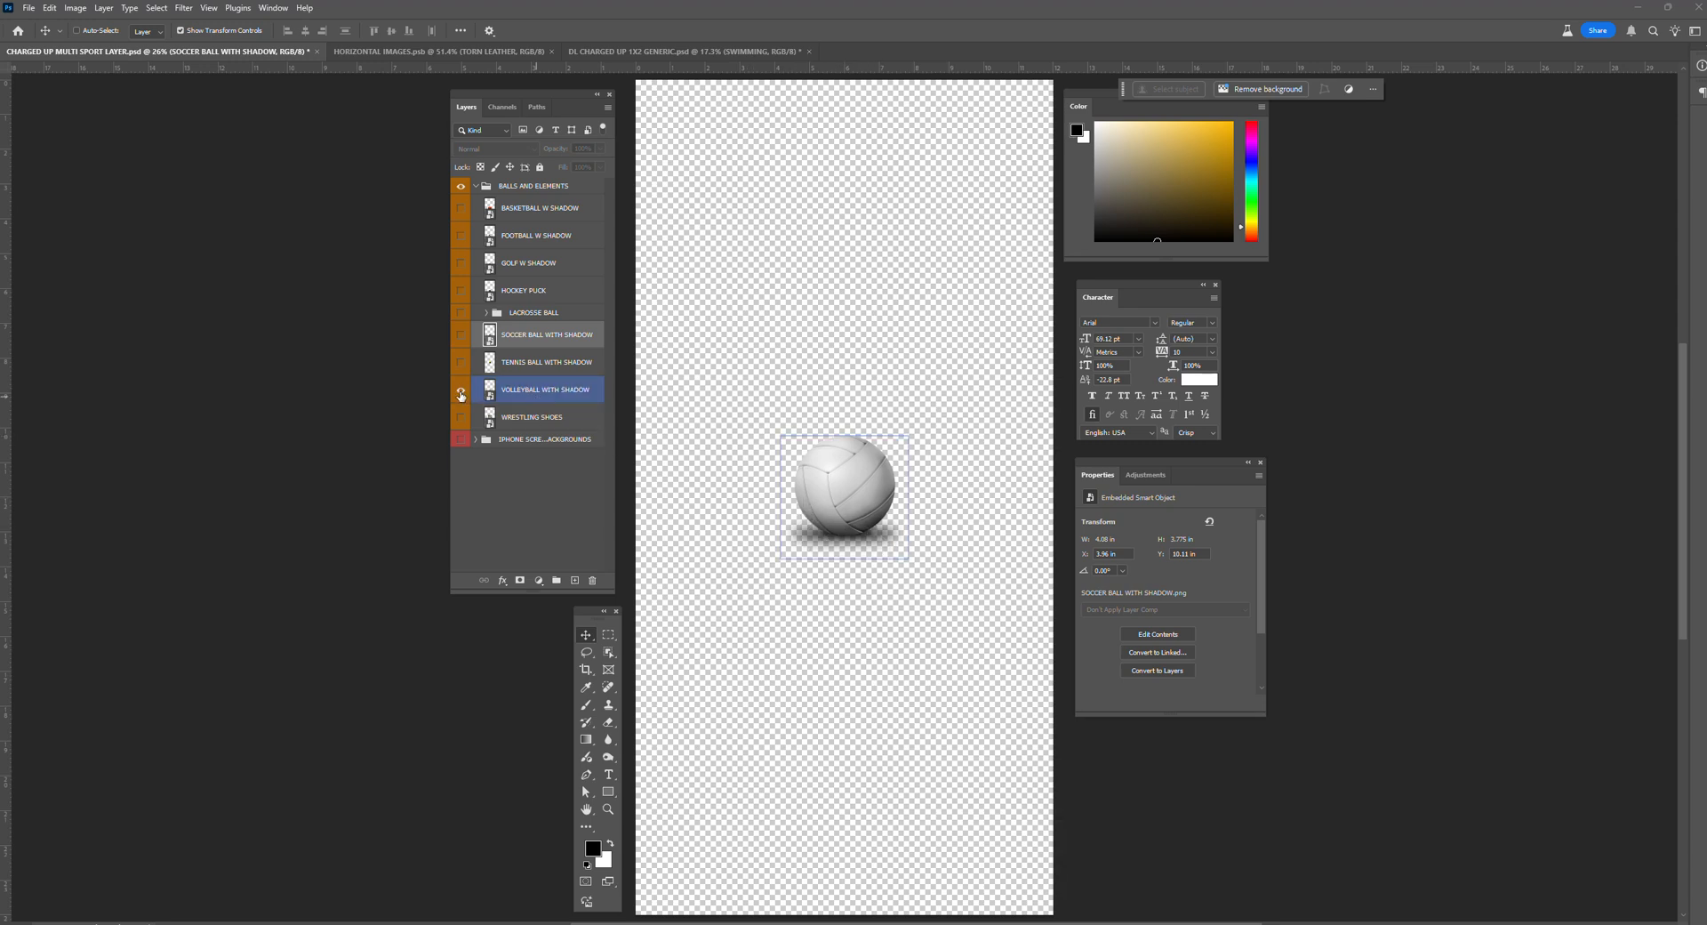
{"action": "left_click", "coordinate": [461, 393]}
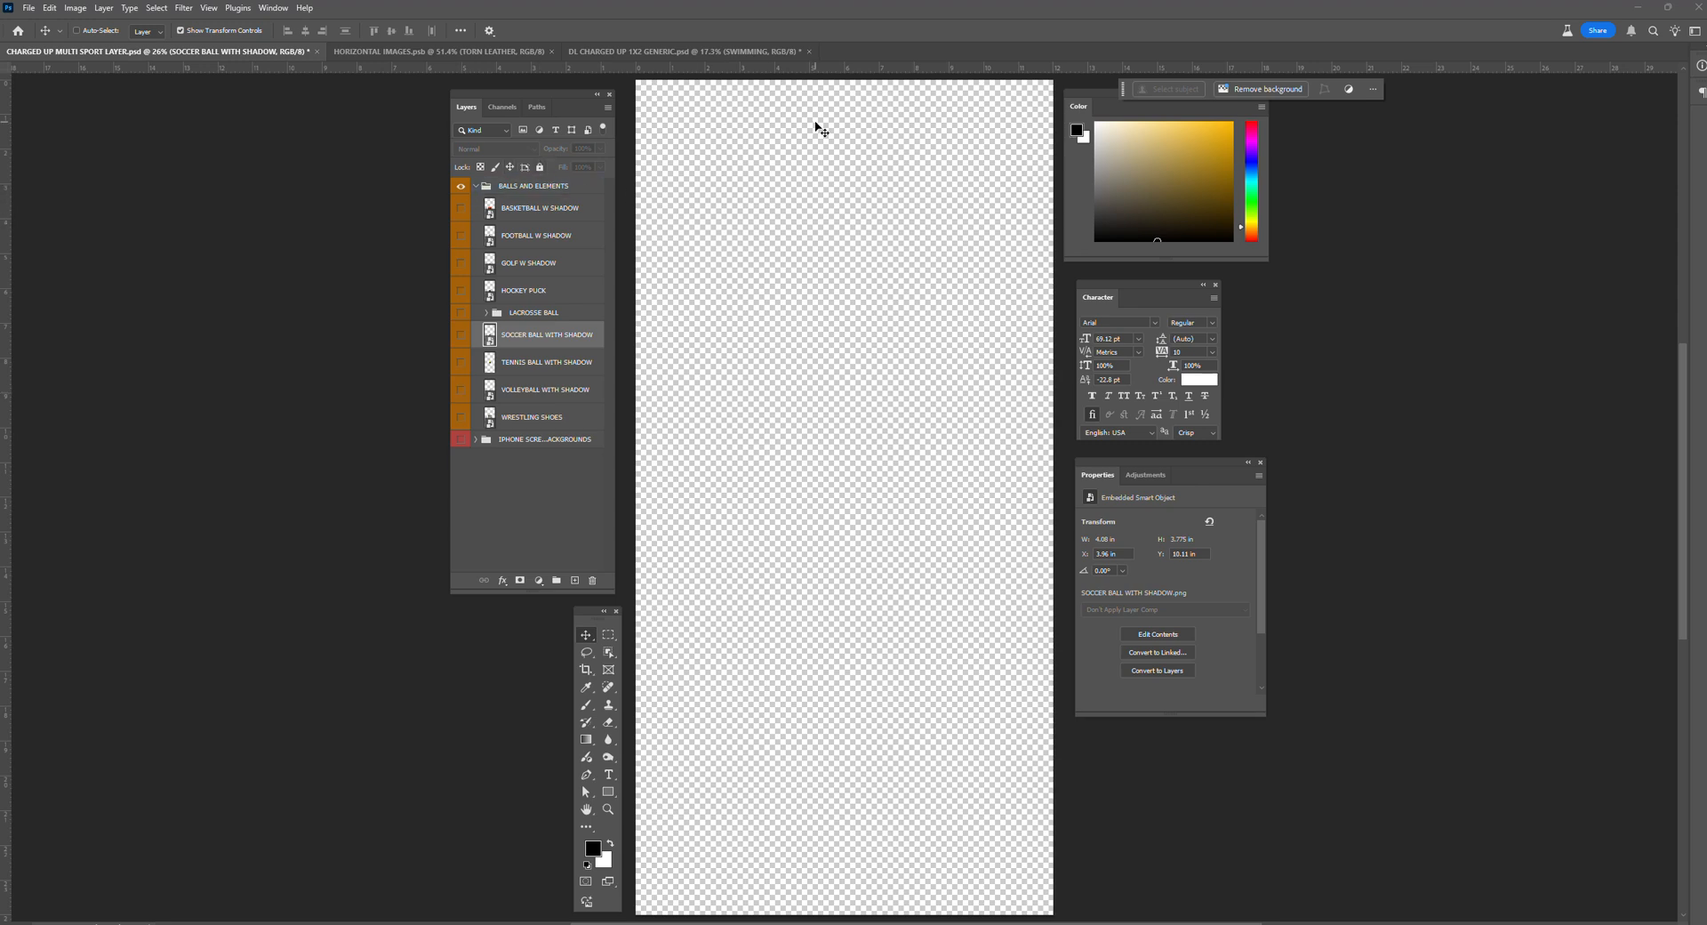
Step: Select and collapse the Balls and Elements group, and expand the iPhone Screen Backgrounds group in CHARGED UP MULTI SPORT LAYER.psd
{"action": "left_click", "coordinate": [511, 186]}
{"action": "left_click", "coordinate": [475, 186]}
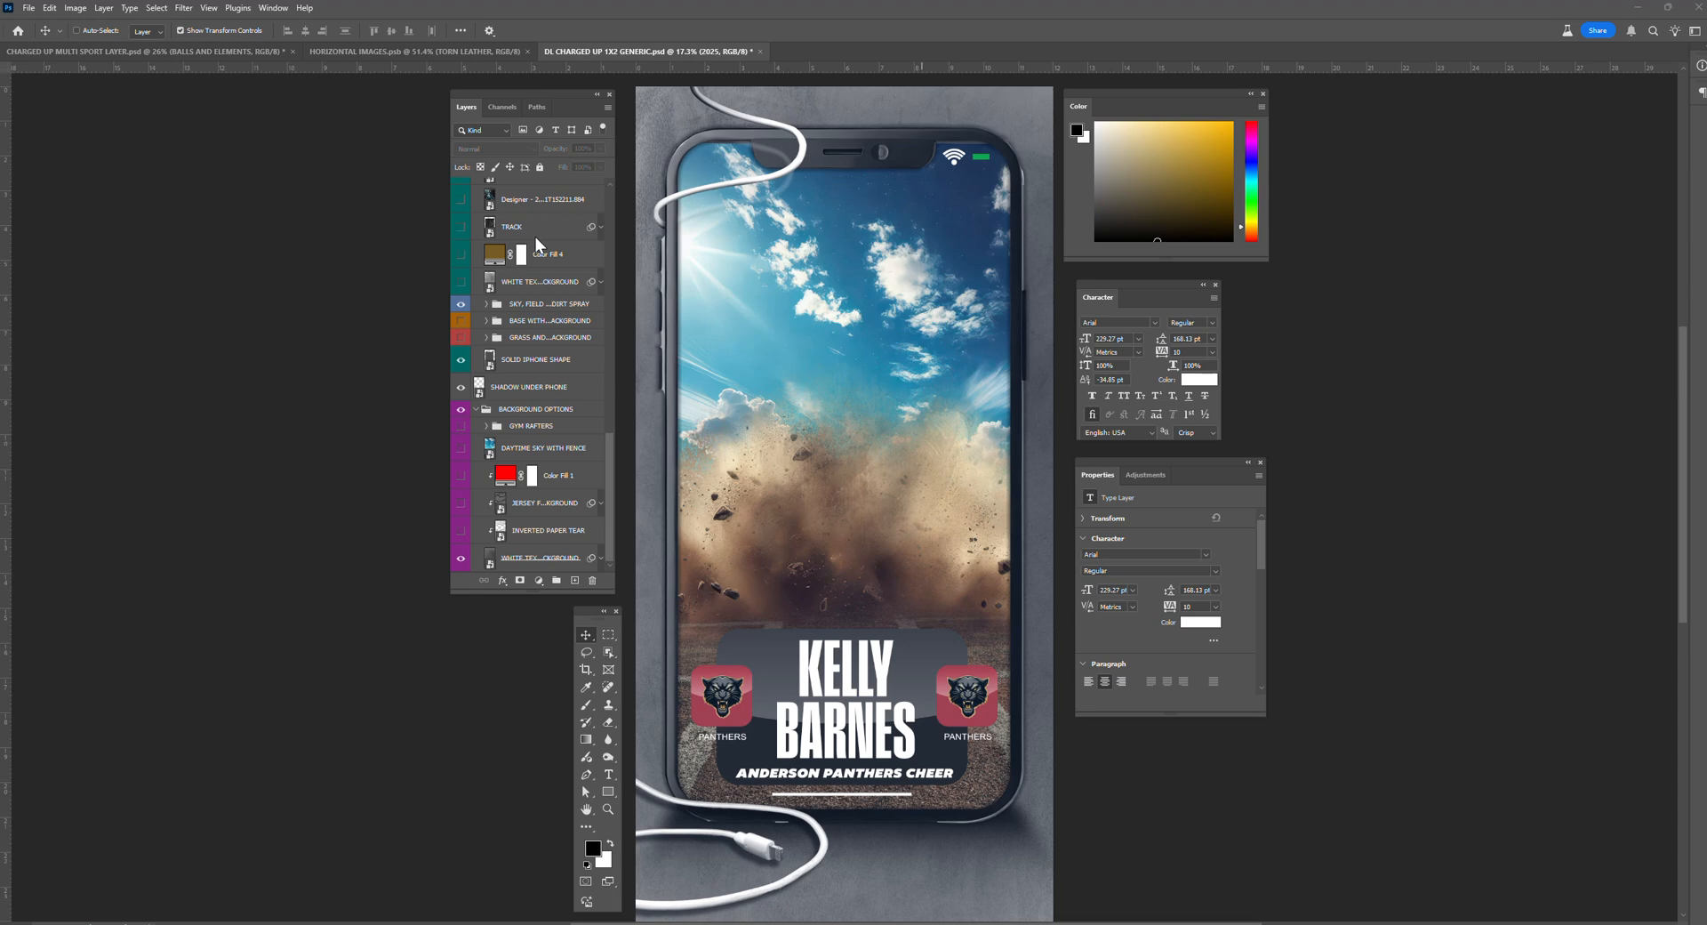
{"action": "left_click", "coordinate": [229, 51]}
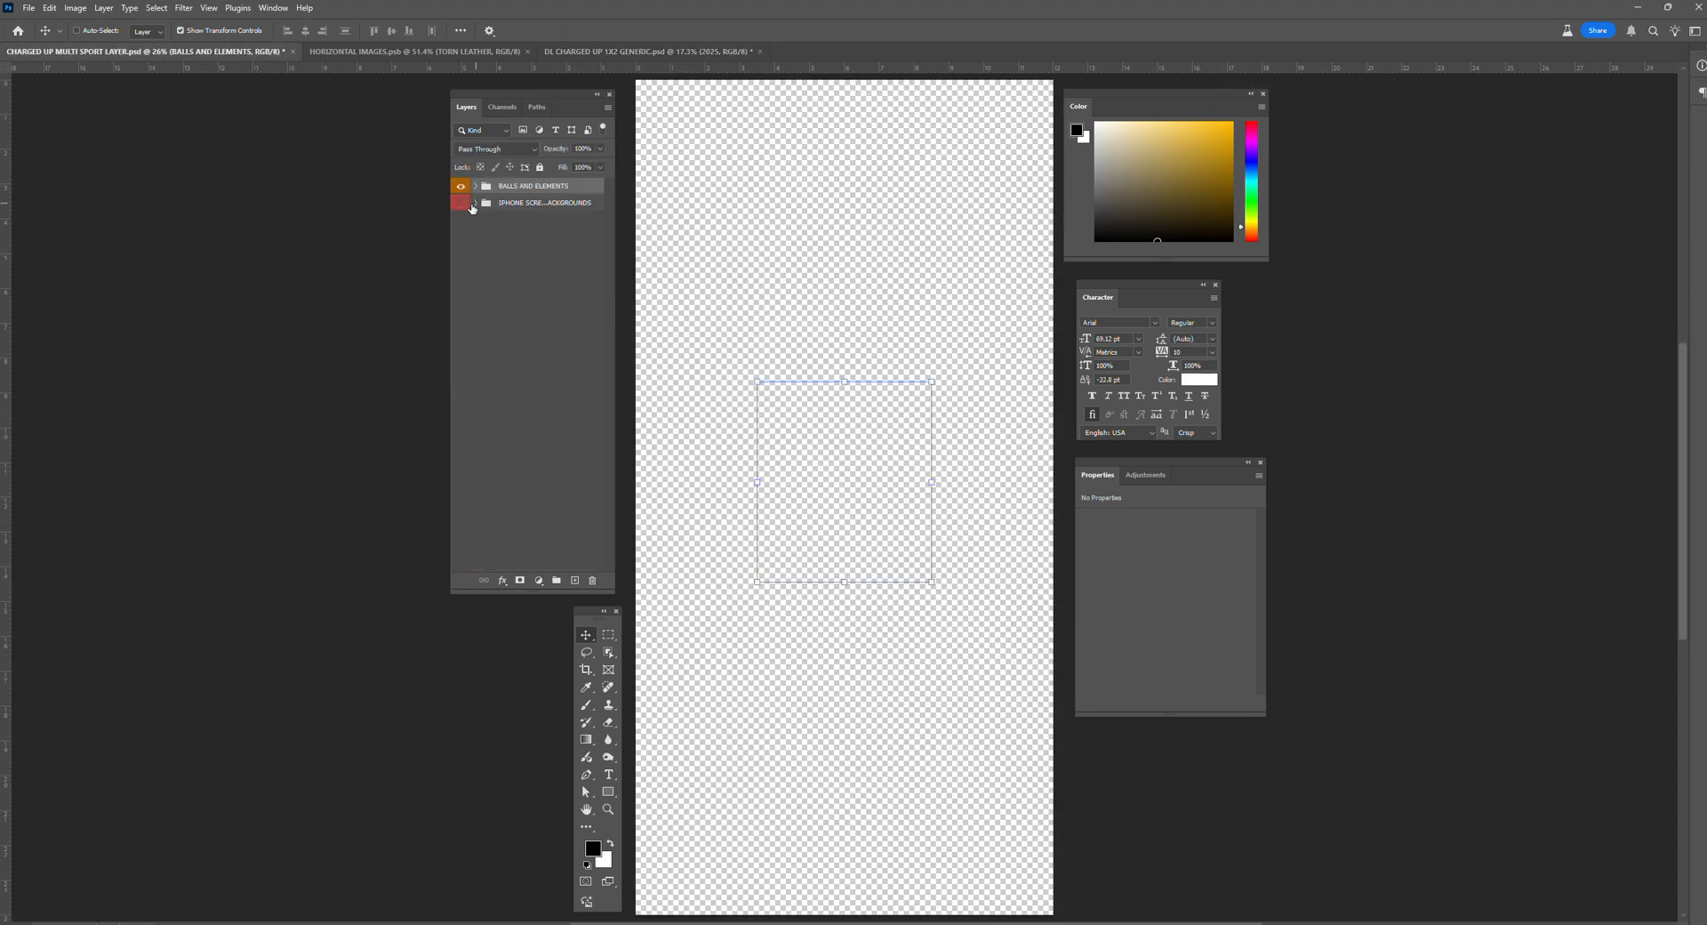
{"action": "left_click", "coordinate": [474, 204]}
{"action": "mouse_move", "coordinate": [608, 341]}
{"action": "left_mouse_down"}
{"action": "mouse_move", "coordinate": [615, 382]}
{"action": "mouse_move", "coordinate": [623, 329]}
{"action": "left_mouse_up"}
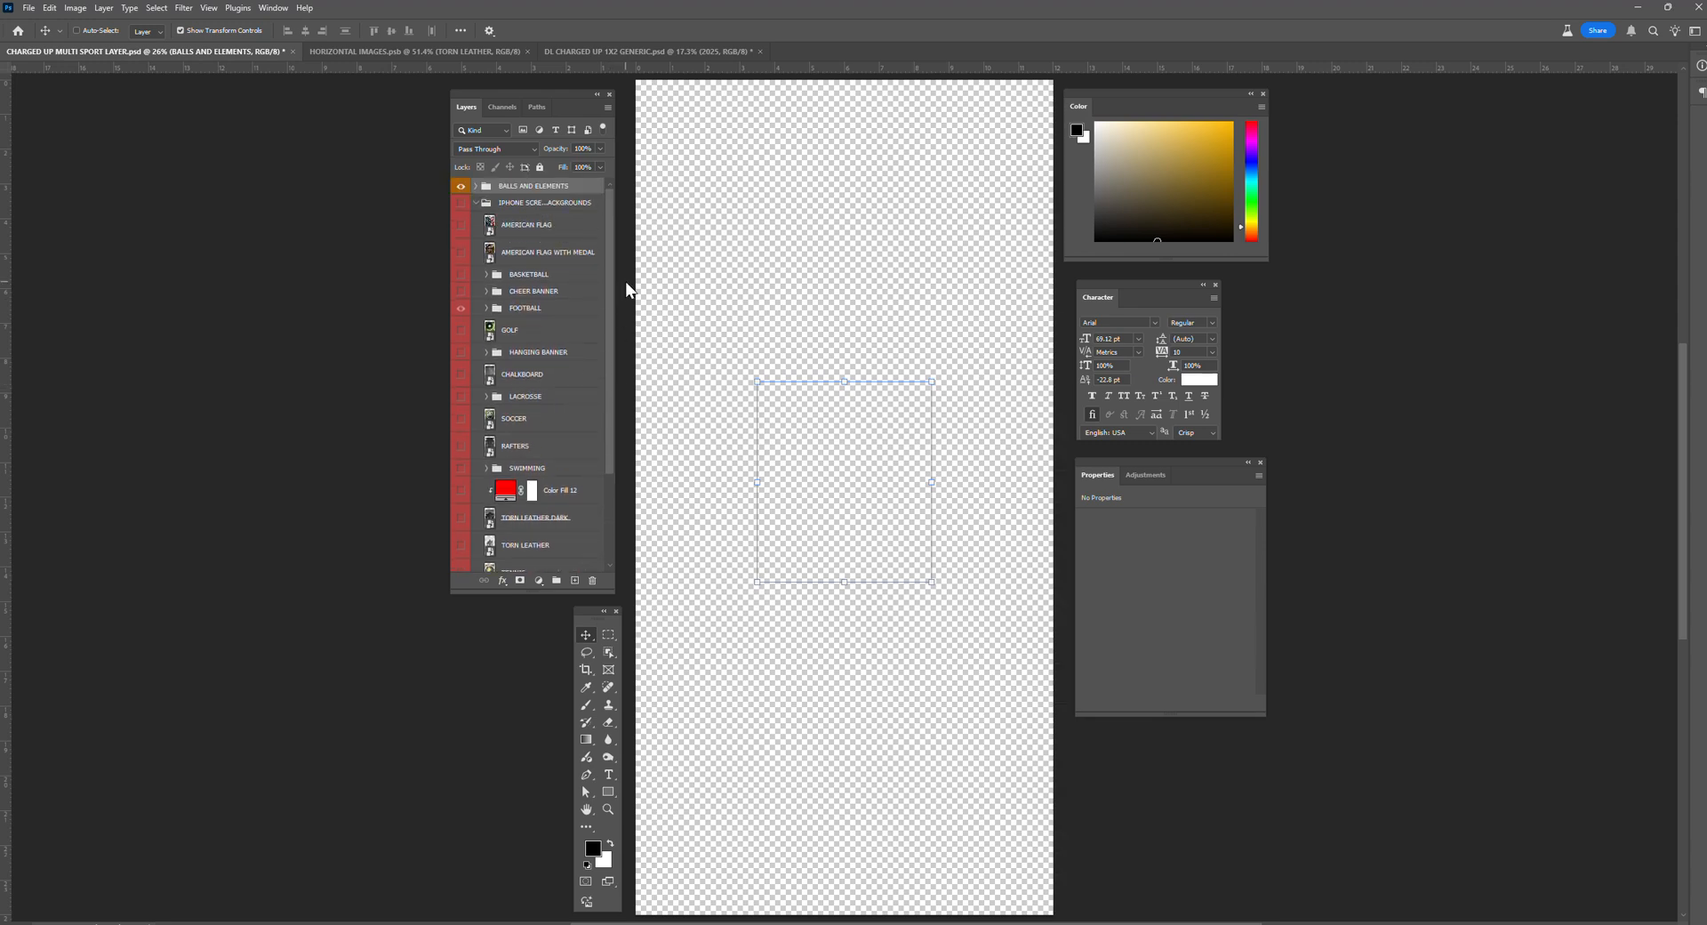
Step: Show the Cheer Banner group in the iPhone Screen Backgrounds and select it for copying
{"action": "left_click", "coordinate": [460, 293]}
{"action": "left_click", "coordinate": [475, 293]}
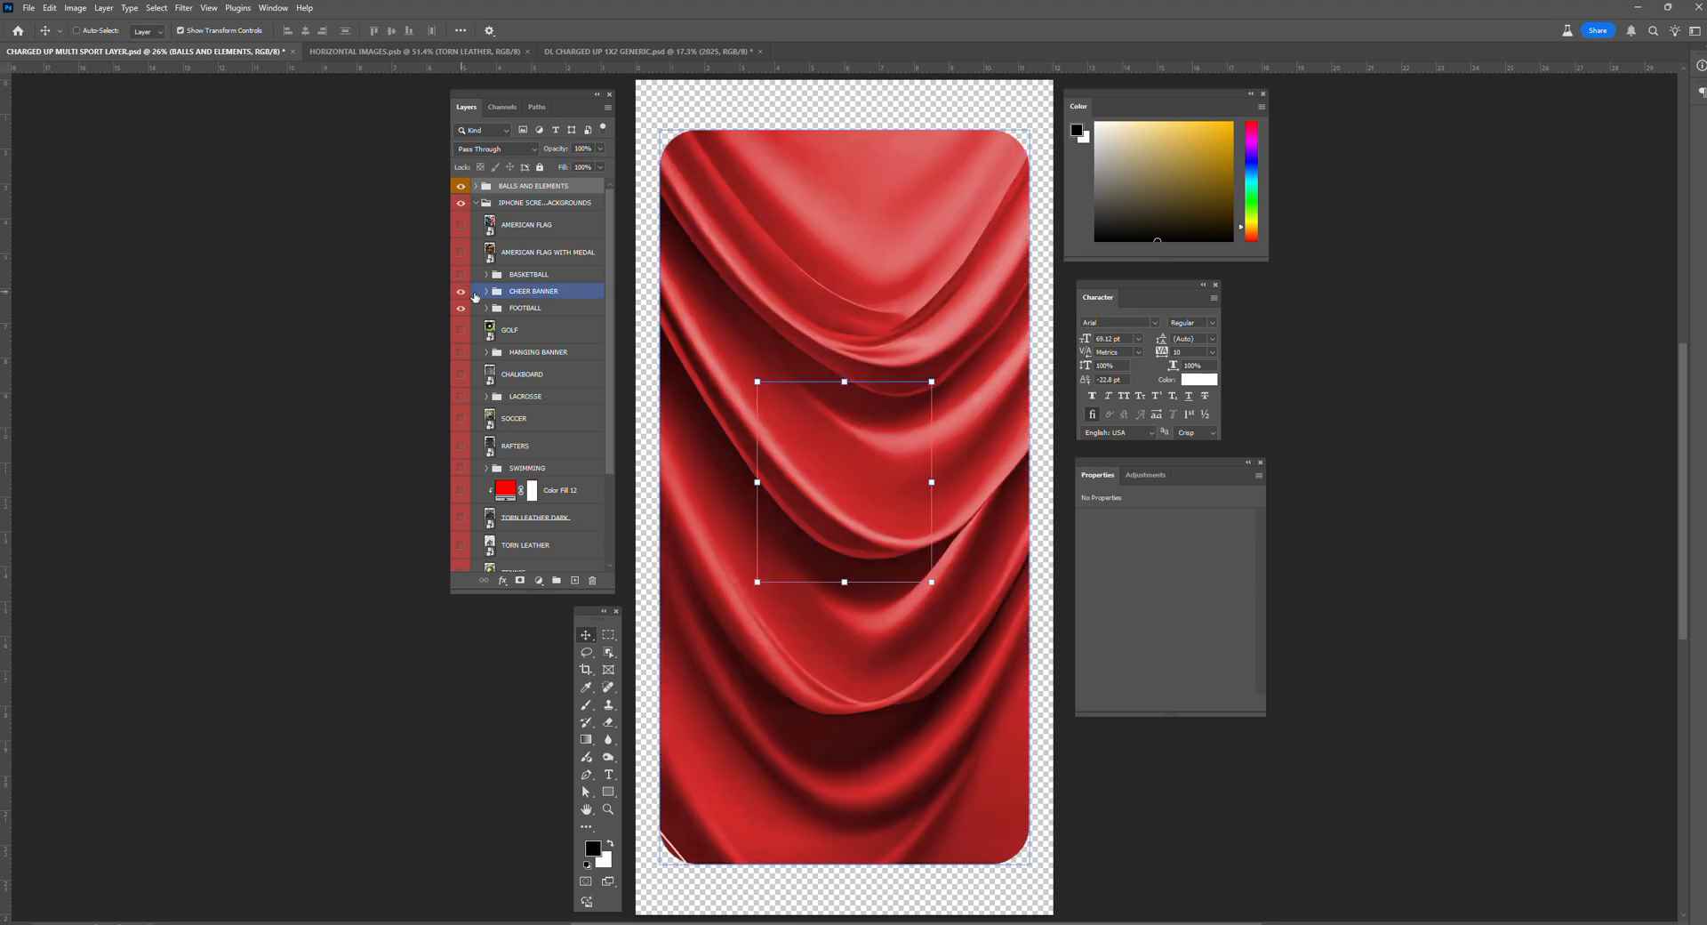
{"action": "left_click", "coordinate": [523, 294]}
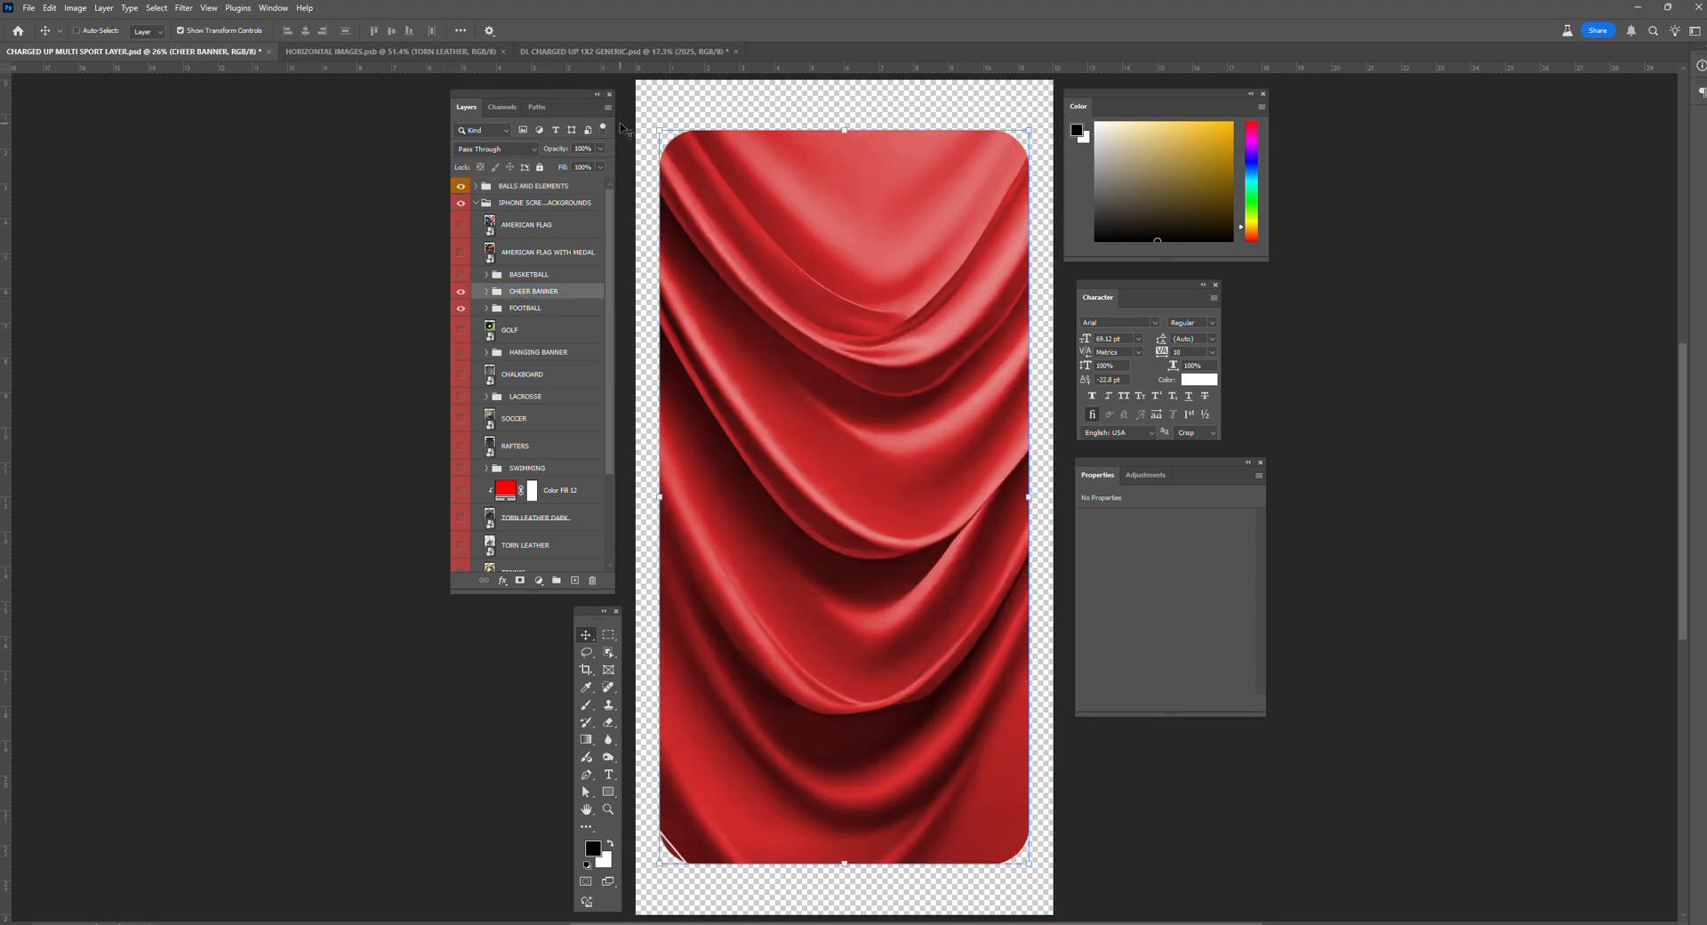
Step: Paste the copied Cheer Banner group directly above the Swimming layer in DL CHARGED UP 1X2 GENERIC.psd
{"action": "left_click", "coordinate": [609, 51]}
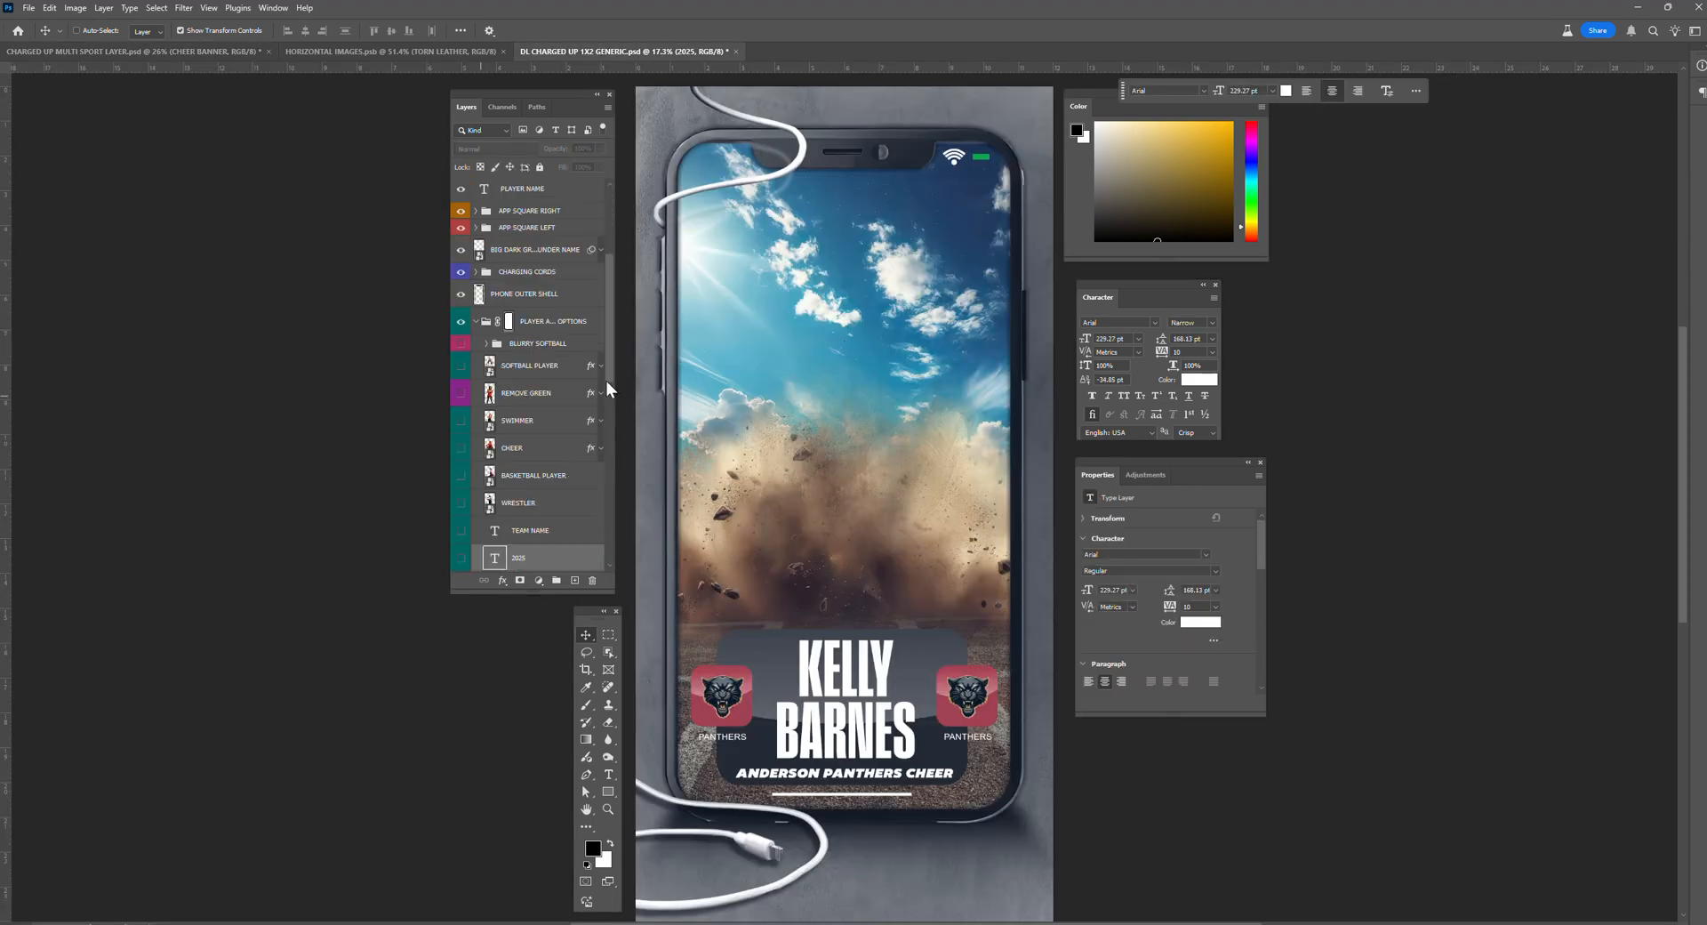
{"action": "scroll", "coordinate": [608, 386], "scroll_direction": "down", "scroll_amount": 4}
{"action": "left_click", "coordinate": [551, 471]}
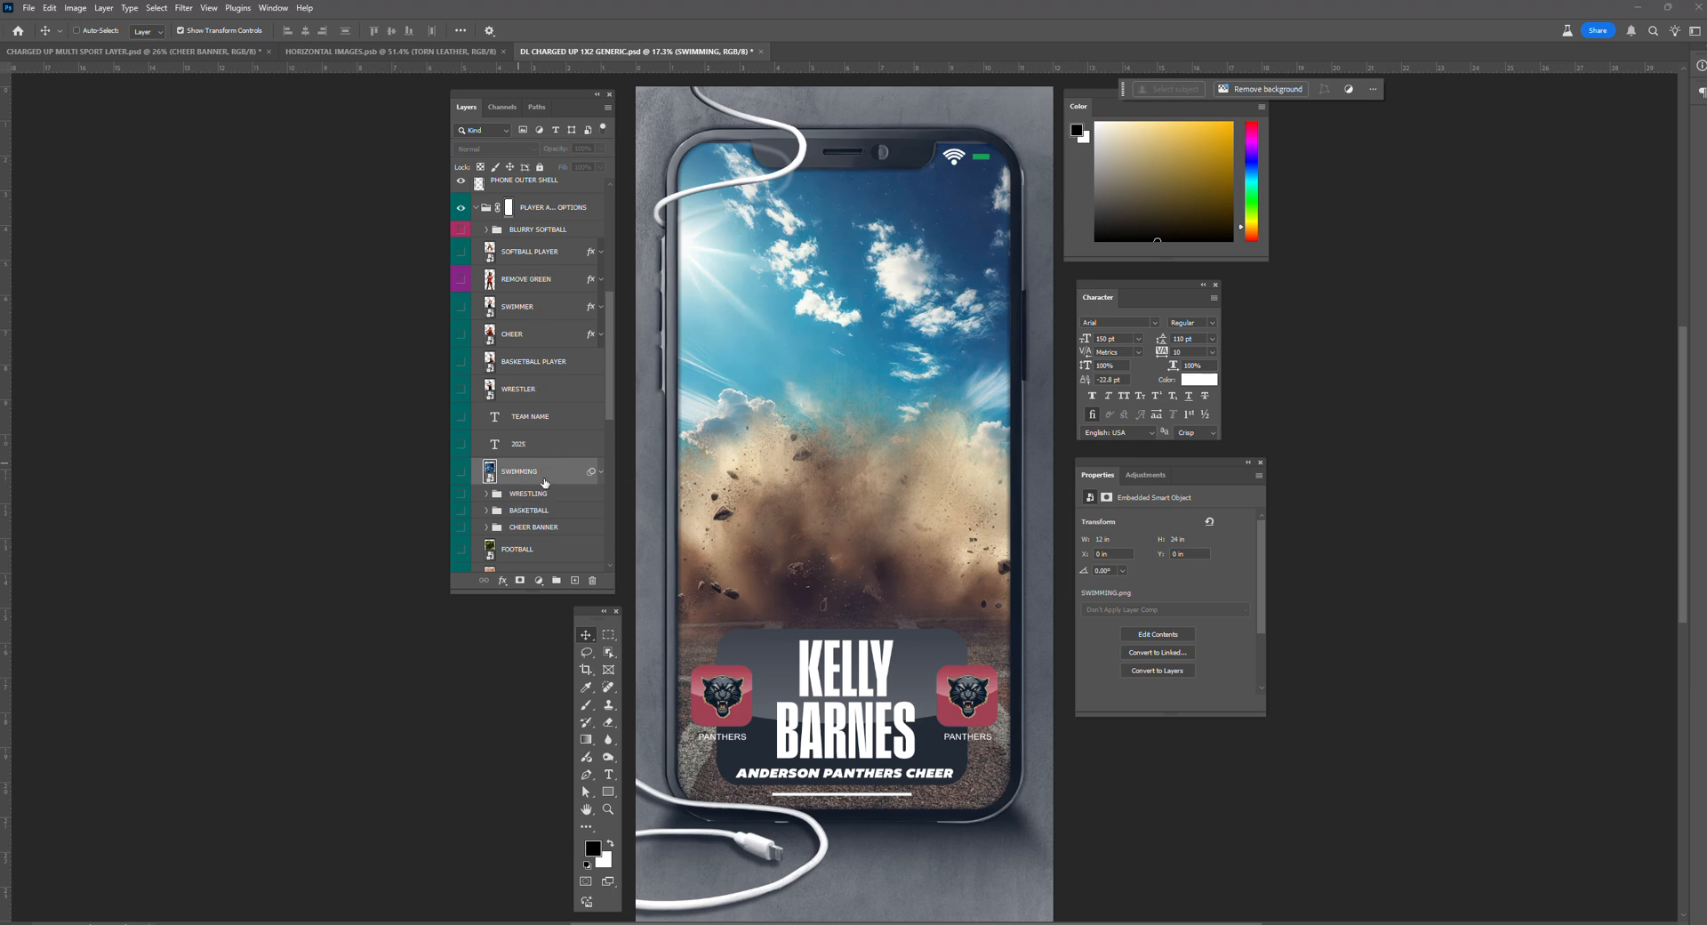
{"action": "left_click", "coordinate": [50, 8]}
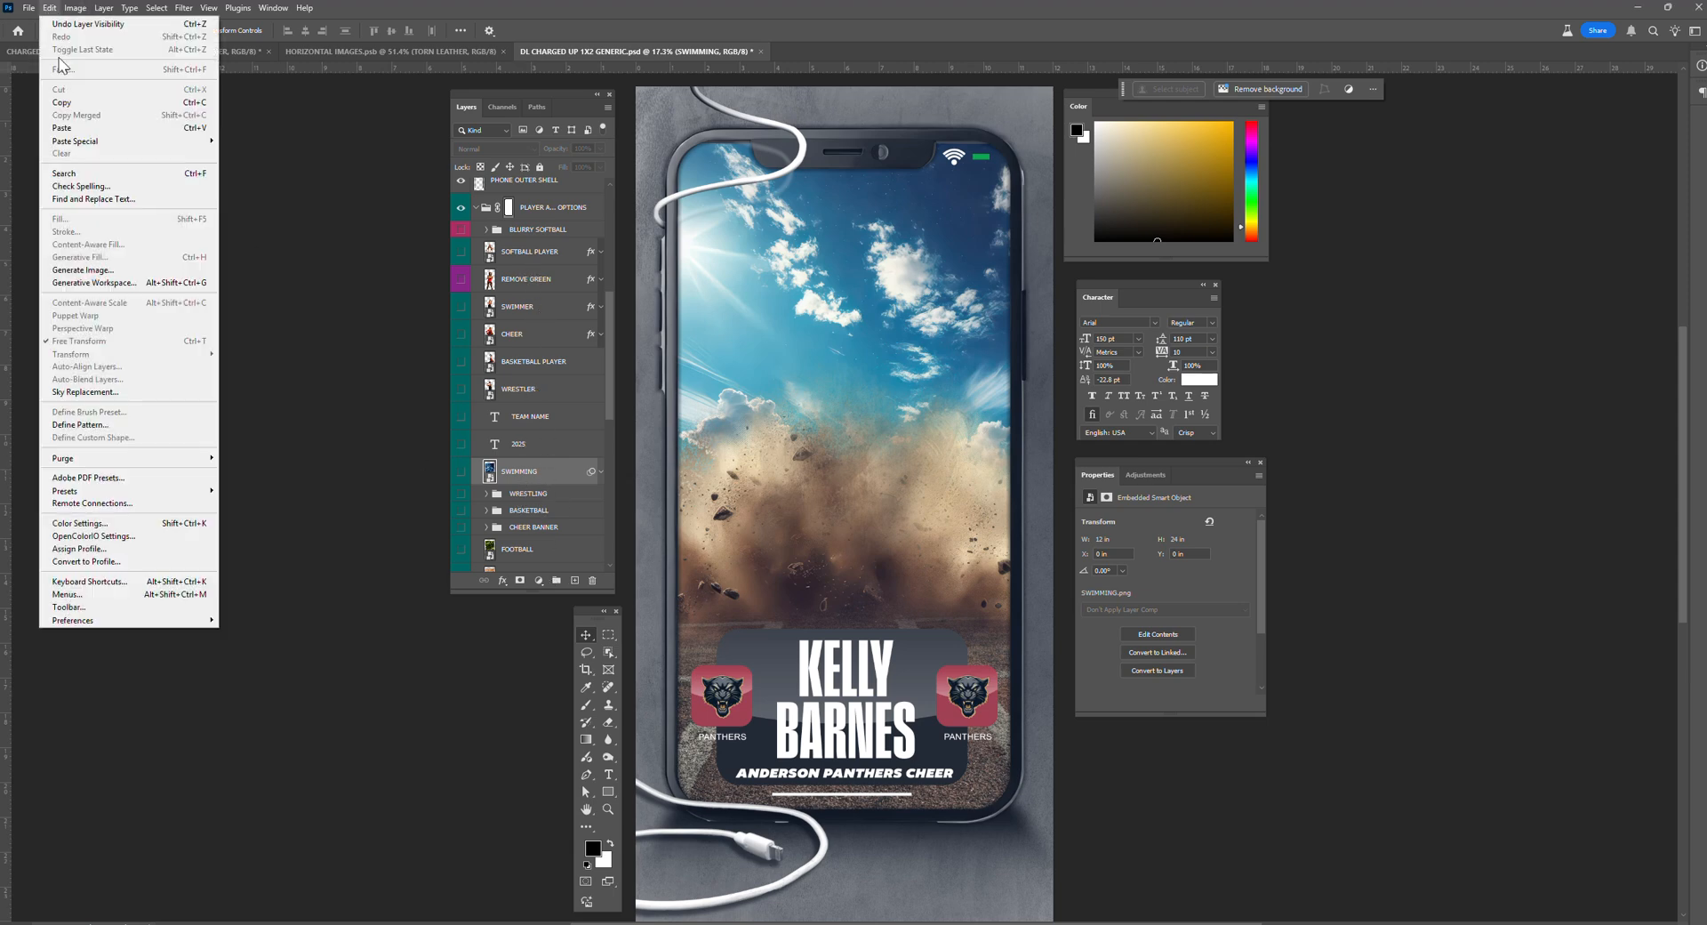
{"action": "mouse_move", "coordinate": [86, 147]}
{"action": "left_click", "coordinate": [267, 148]}
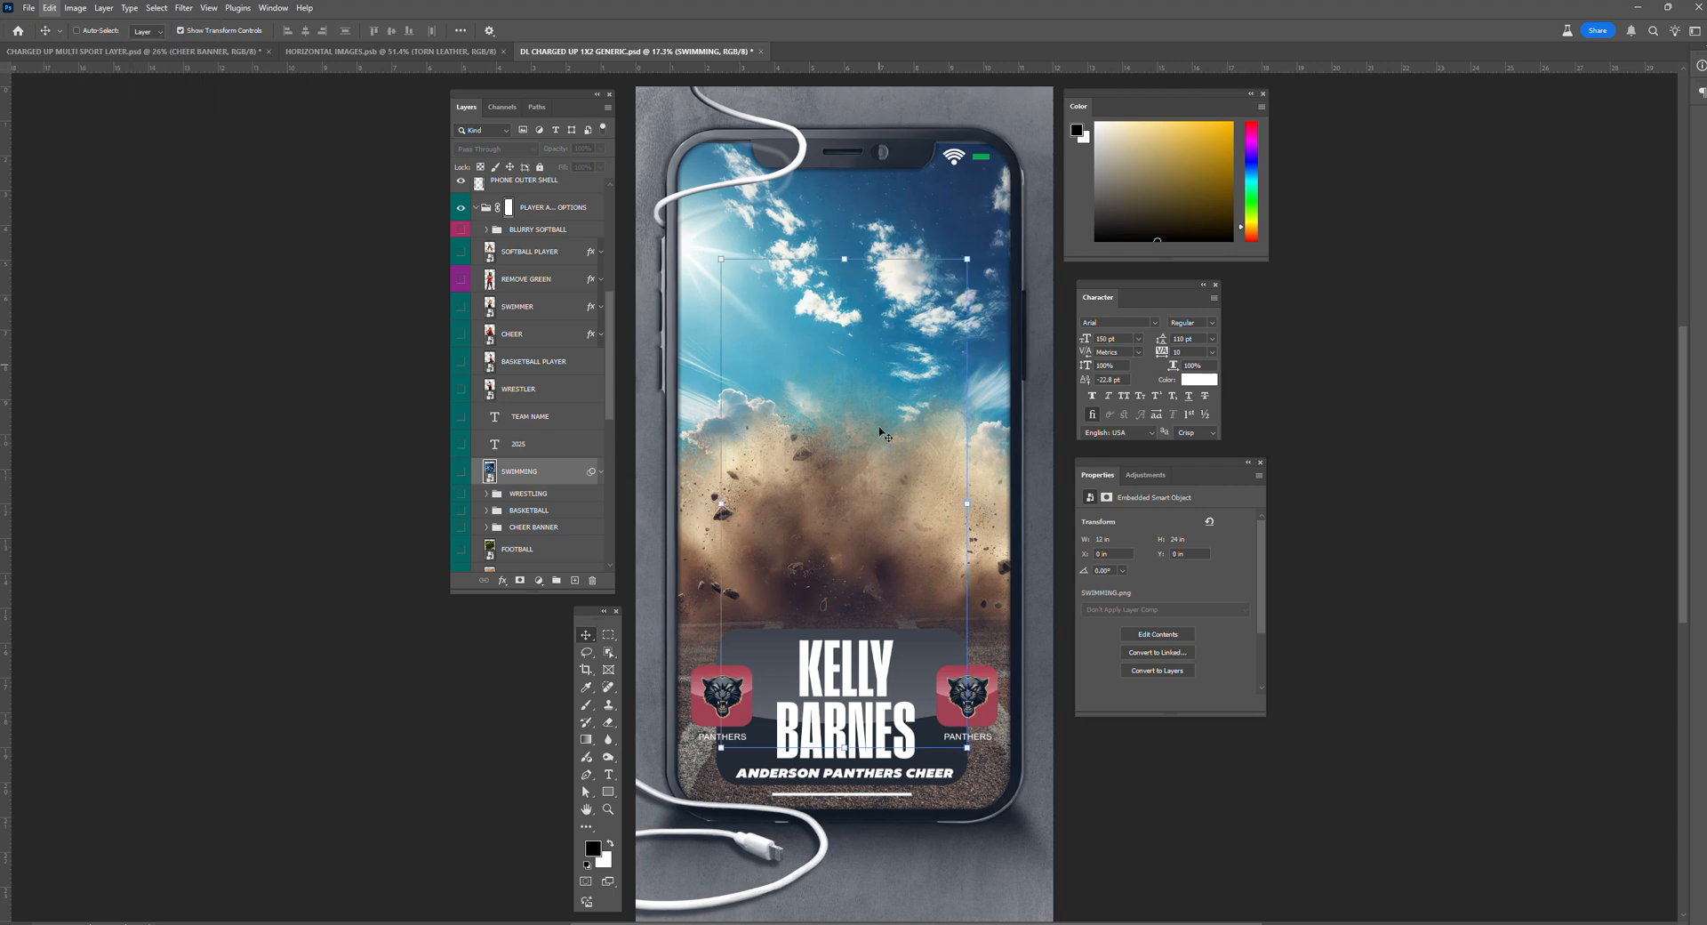
Step: Scale the pasted Cheer Banner group to about 139% so it fills the phone screen, and apply the transform
{"action": "left_click_drag", "start_coordinate": [722, 259], "coordinate": [686, 148]}
{"action": "left_click_drag", "start_coordinate": [967, 747], "coordinate": [1000, 812]}
{"action": "left_click_drag", "start_coordinate": [1001, 146], "coordinate": [1012, 135]}
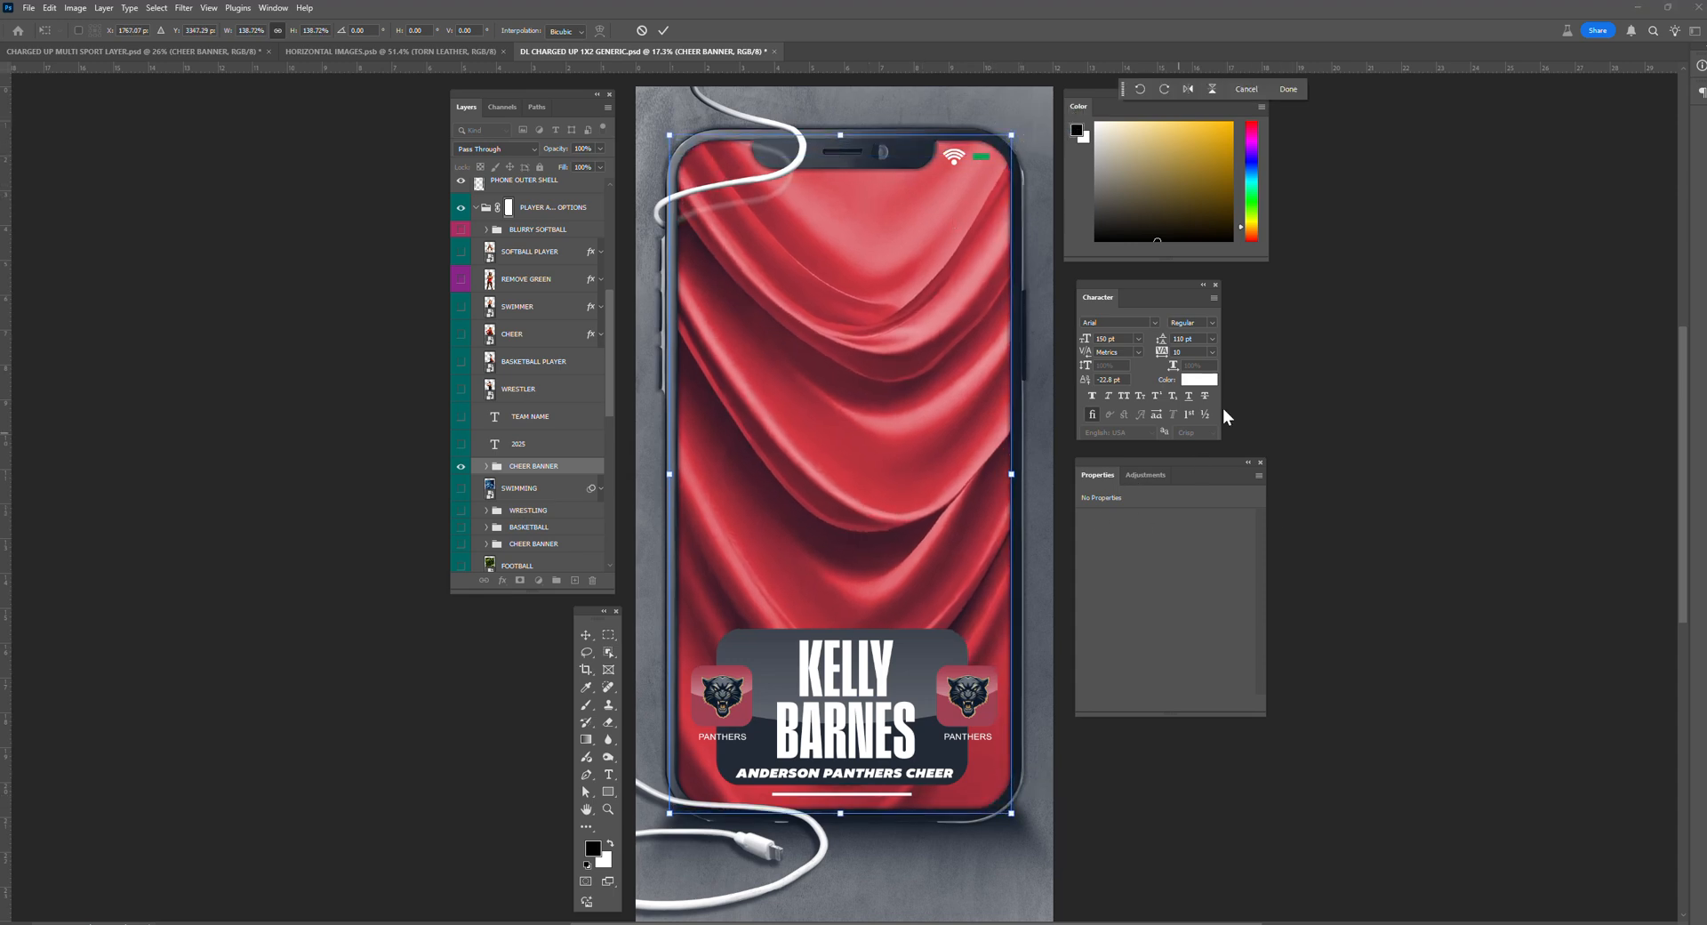
{"action": "key", "text": "Return"}
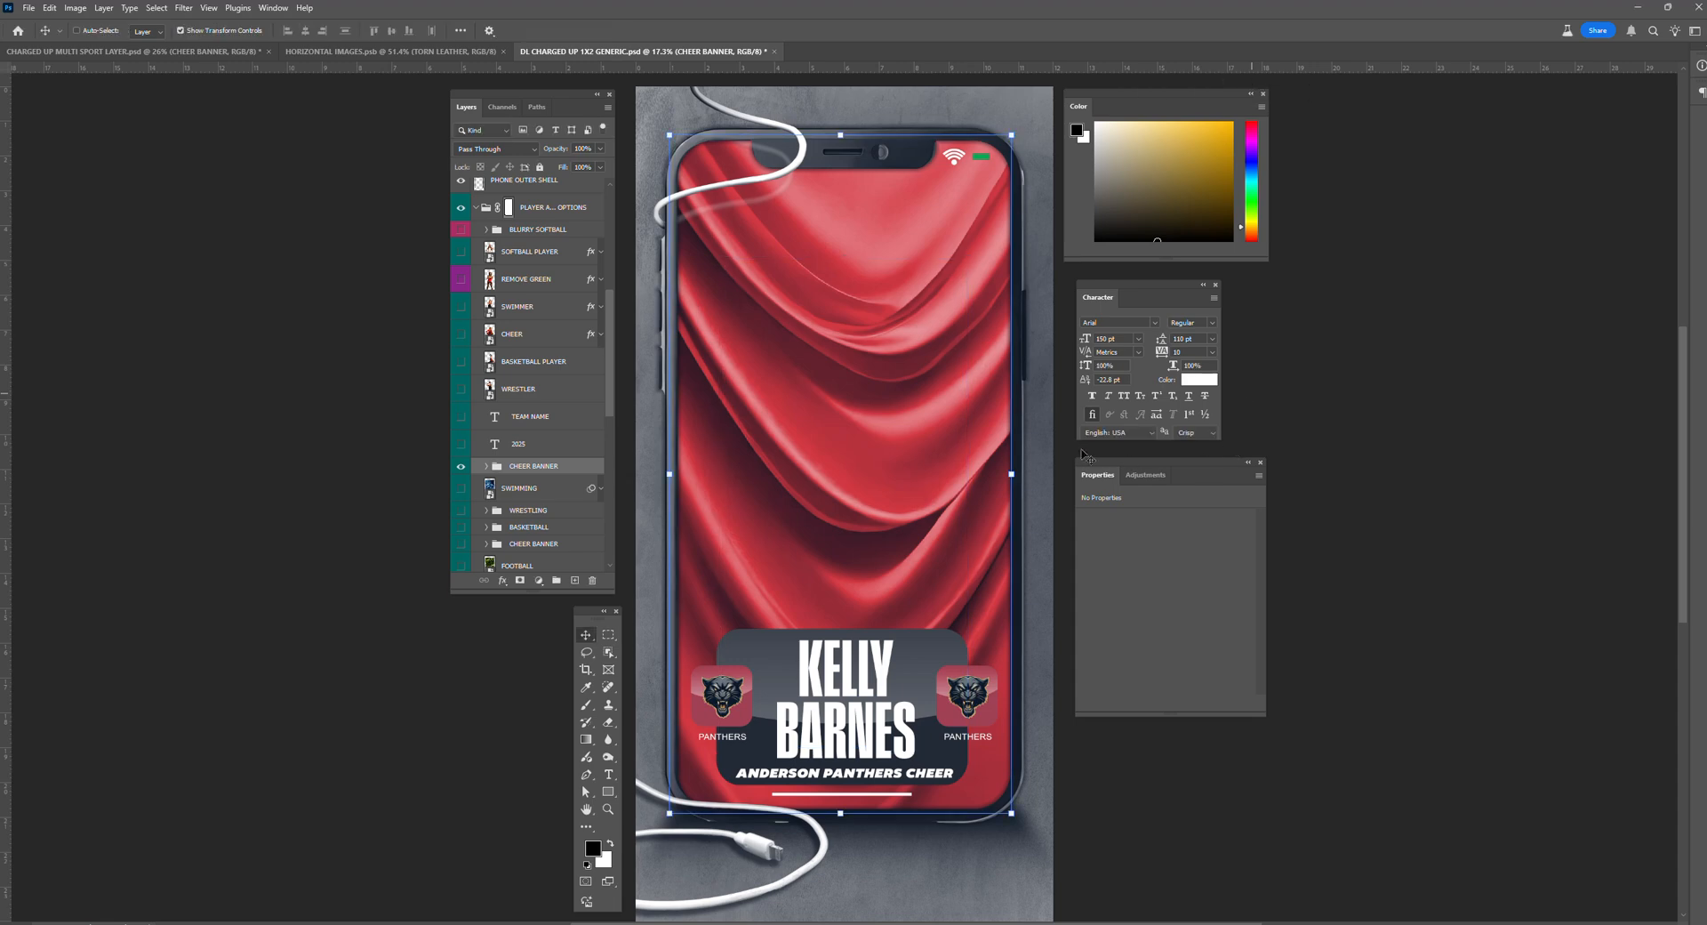
Step: Show the Cheer player layer and the 2025 and Team Name text layers over the banner
{"action": "left_click", "coordinate": [460, 335]}
{"action": "left_click", "coordinate": [532, 336]}
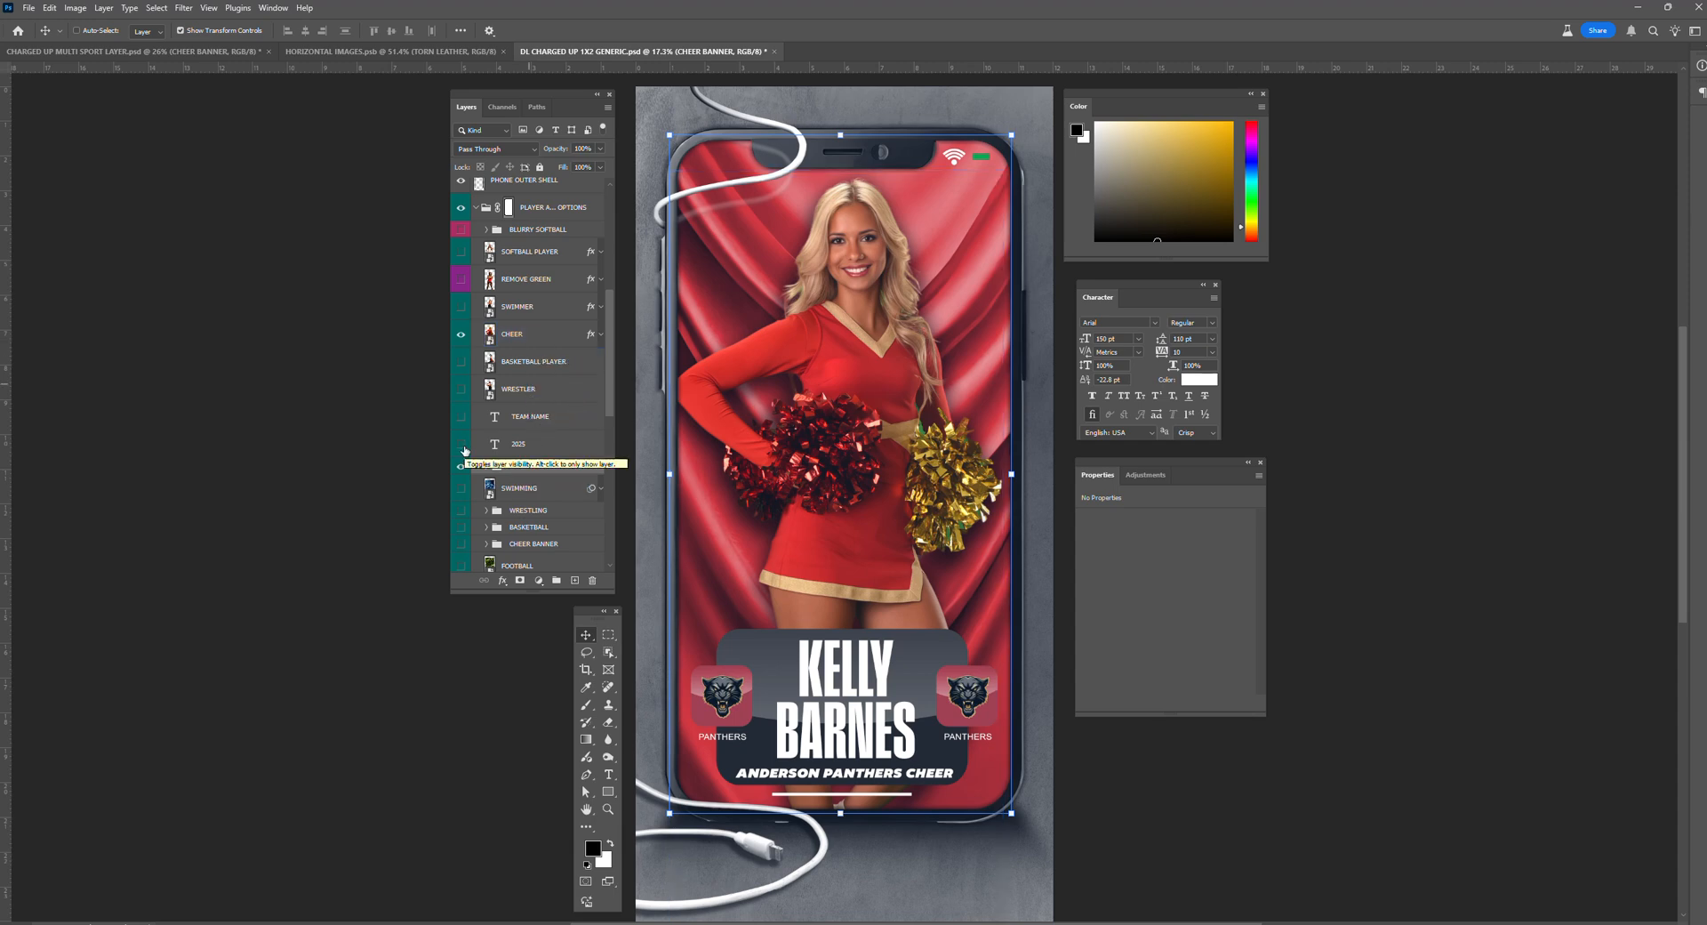
{"action": "left_click", "coordinate": [462, 445]}
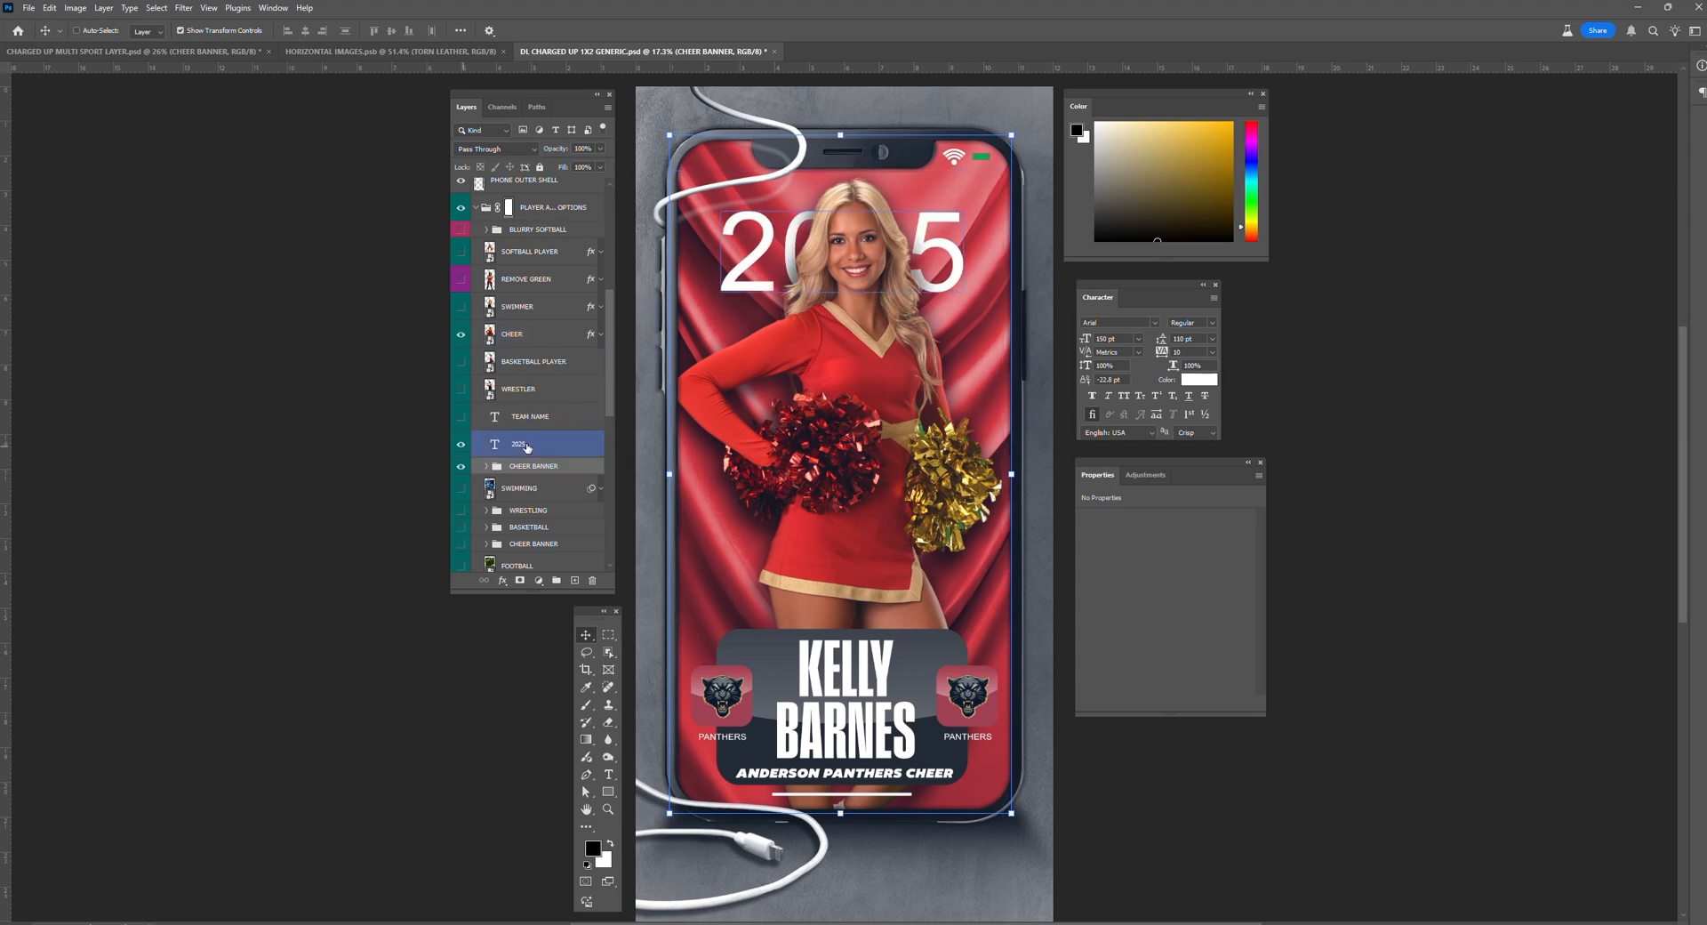
{"action": "left_click", "coordinate": [462, 420]}
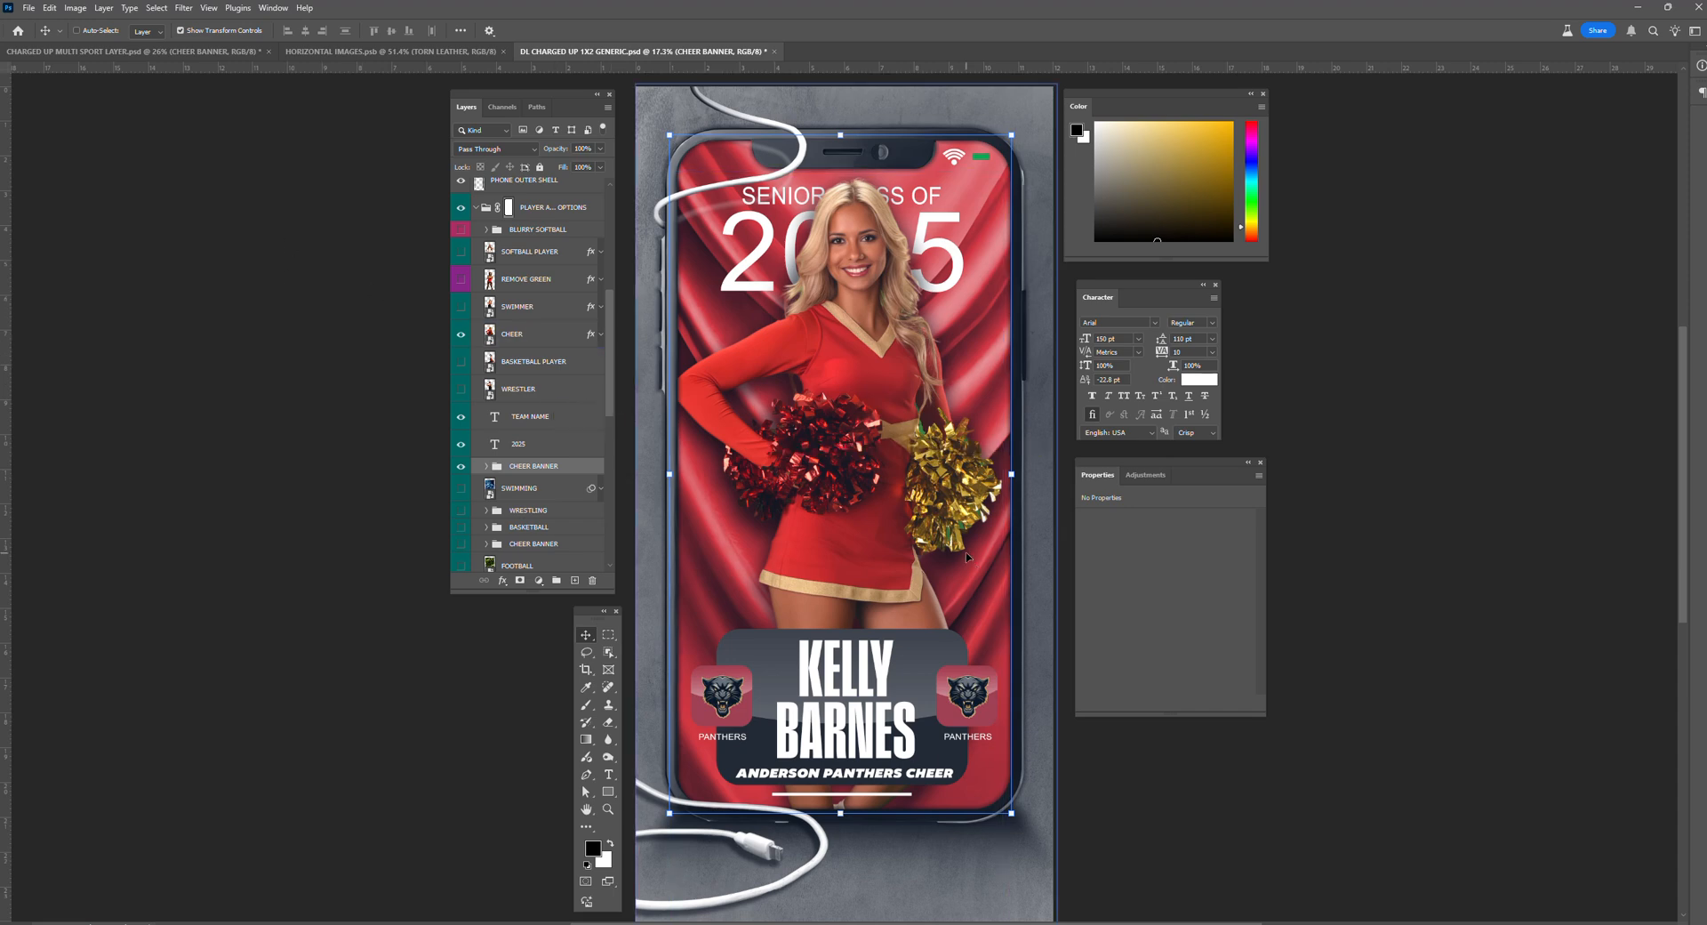
Step: Paste a second copy of the Cheer Banner group and move it to the start of the Background Options group
{"action": "left_click", "coordinate": [77, 13]}
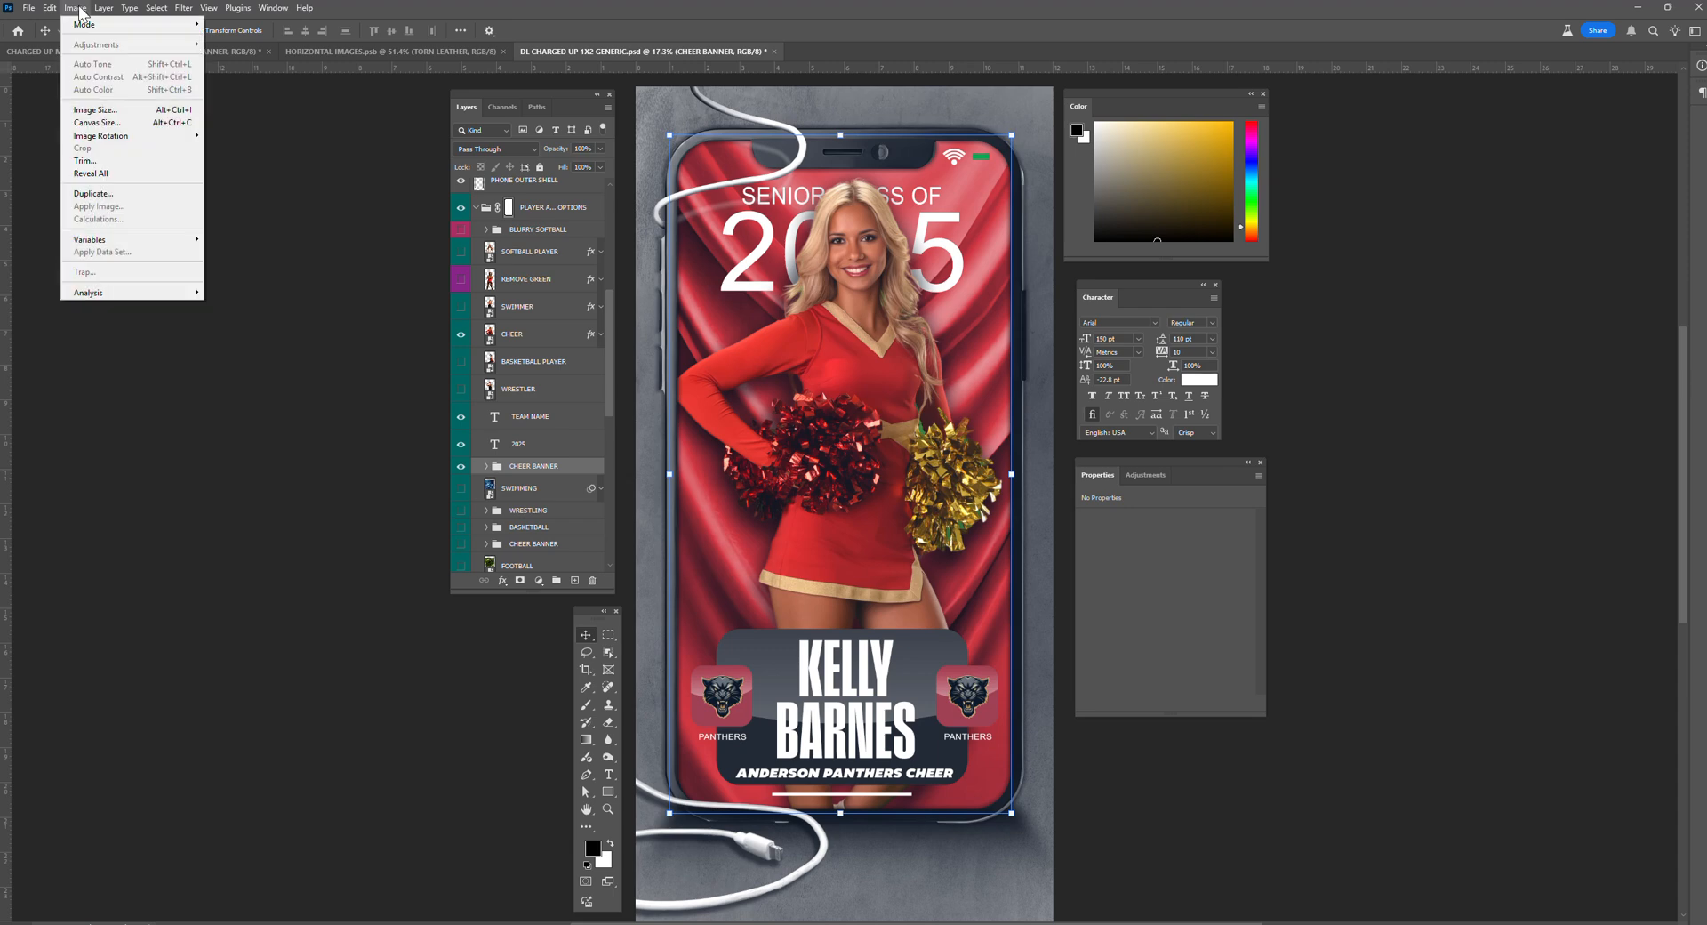
{"action": "mouse_move", "coordinate": [49, 8]}
{"action": "left_click", "coordinate": [252, 153]}
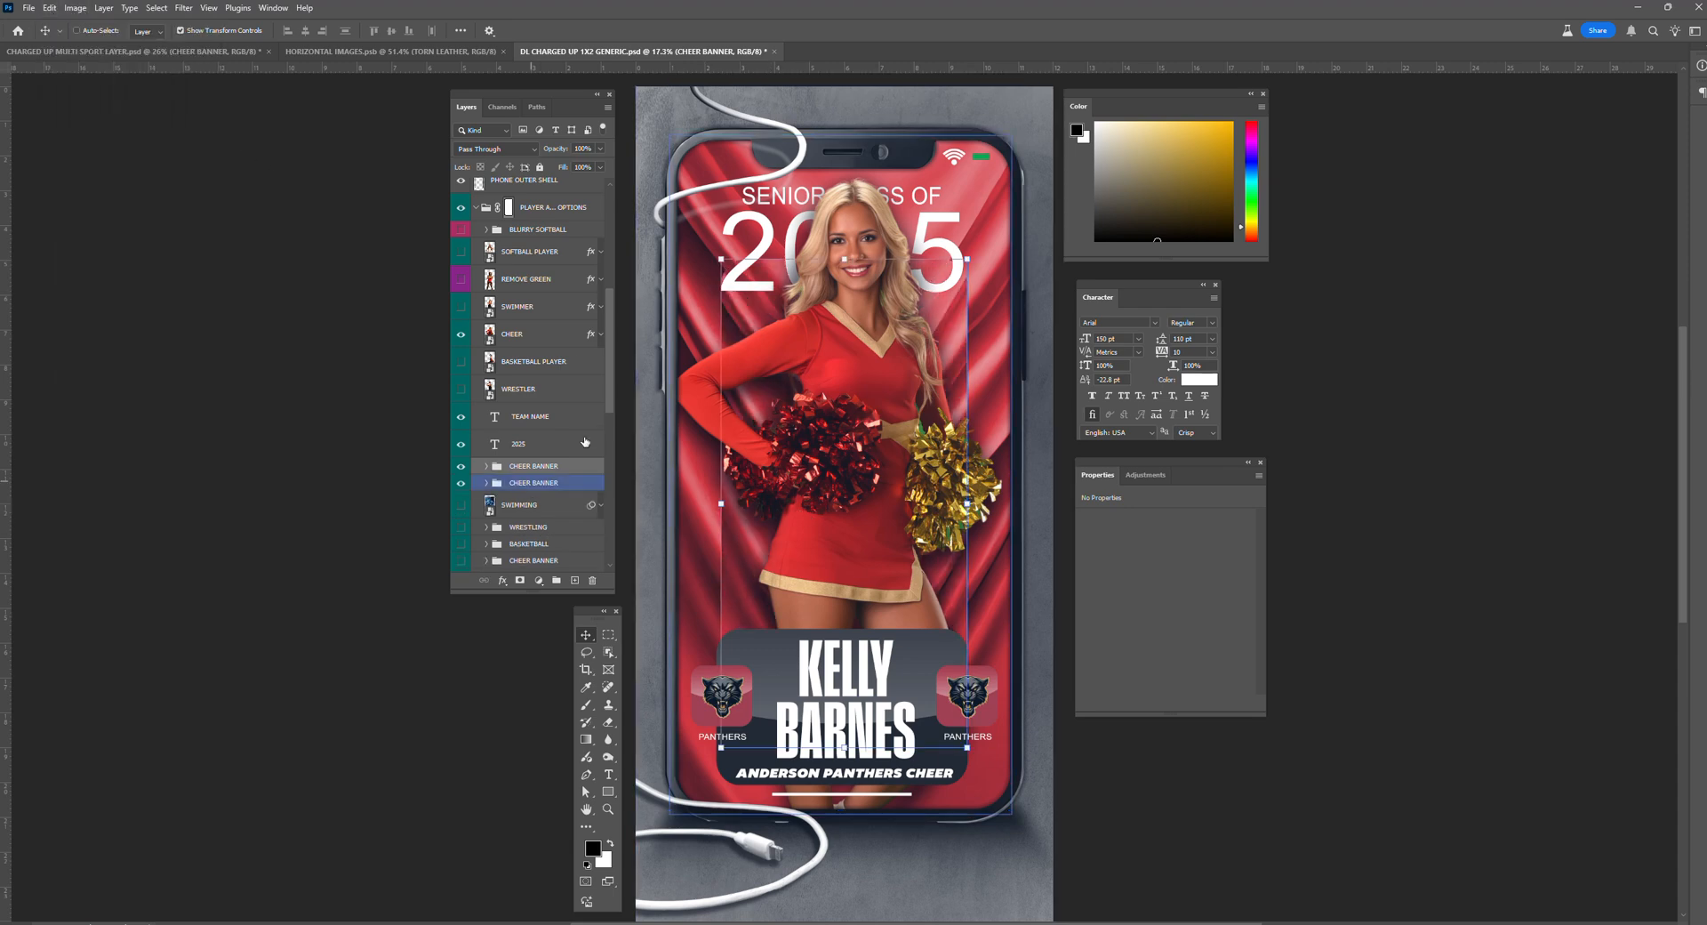
{"action": "left_click_drag", "start_coordinate": [610, 402], "coordinate": [619, 452]}
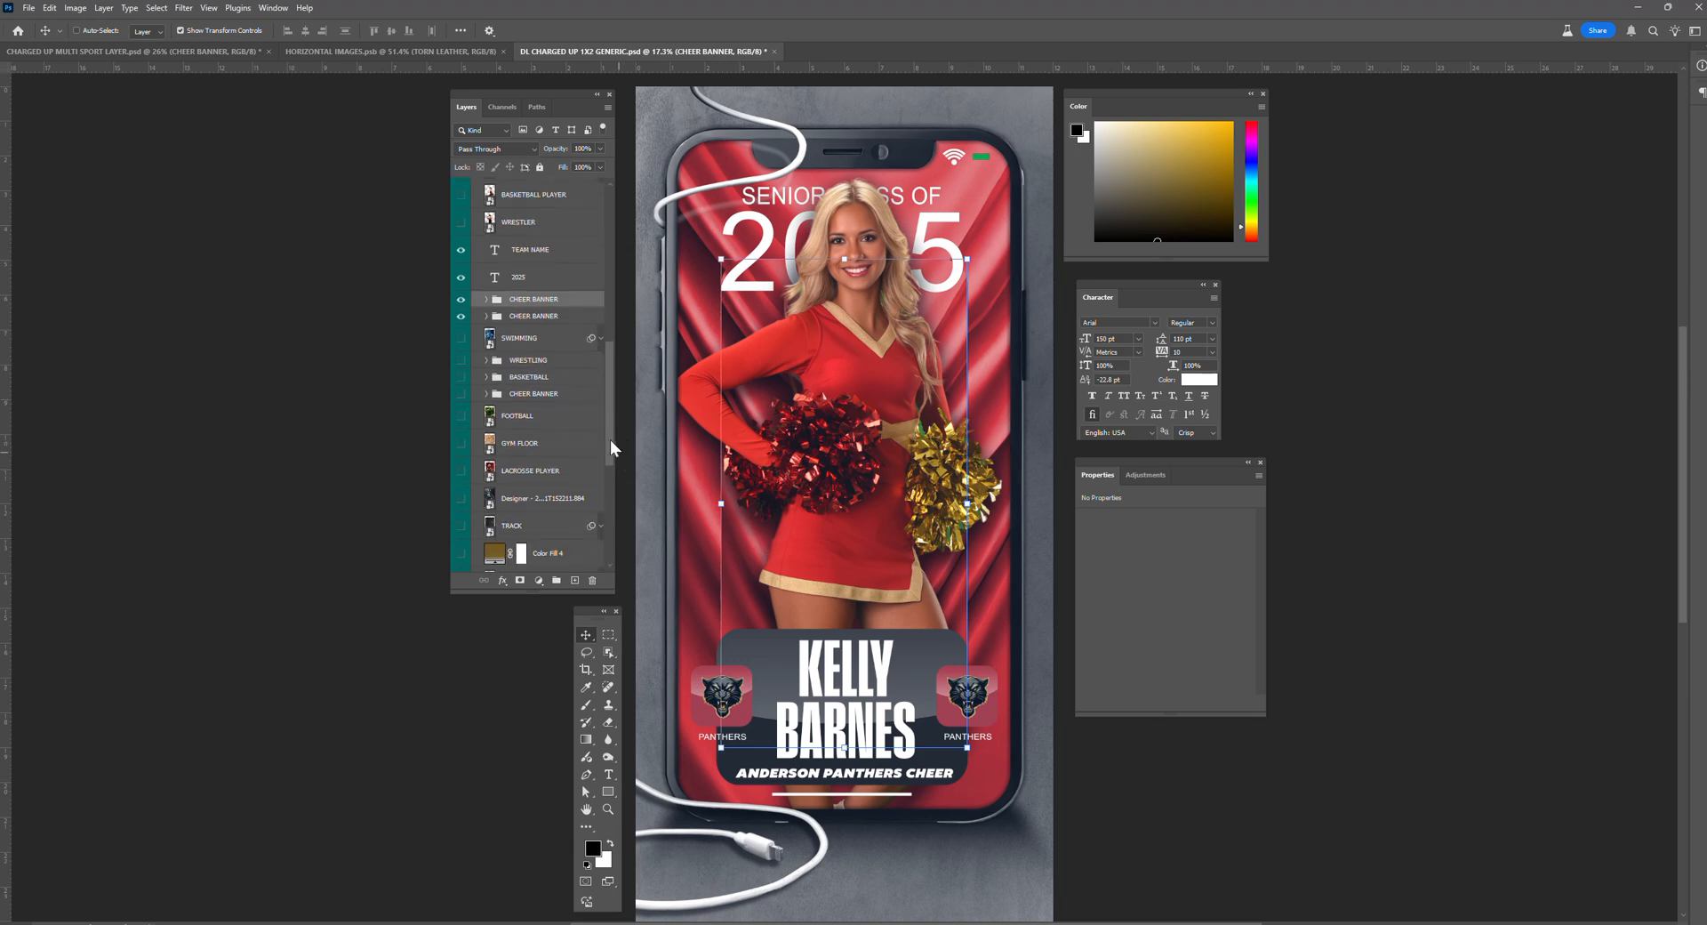
{"action": "left_click_drag", "start_coordinate": [582, 302], "coordinate": [595, 551]}
{"action": "scroll", "coordinate": [541, 356], "scroll_direction": "down", "scroll_amount": 5}
{"action": "left_click_drag", "start_coordinate": [542, 292], "coordinate": [558, 447]}
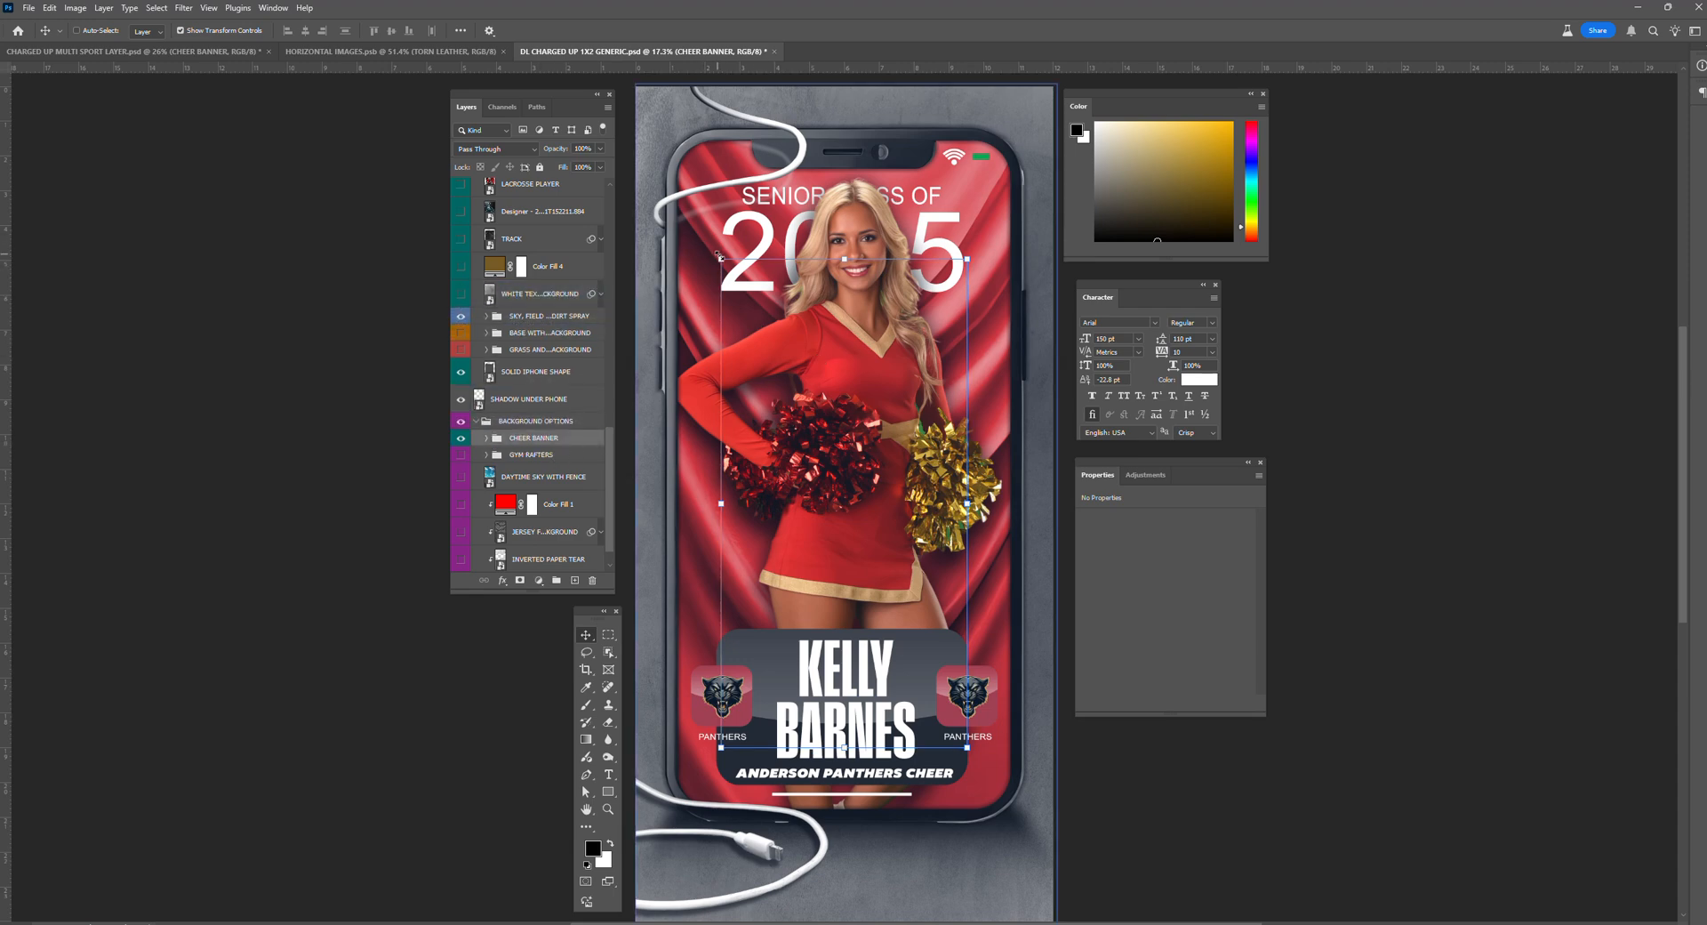
Step: Enlarge the Background Options copy of the Cheer Banner to about 182% so it covers the whole canvas
{"action": "left_click_drag", "start_coordinate": [721, 258], "coordinate": [600, 73]}
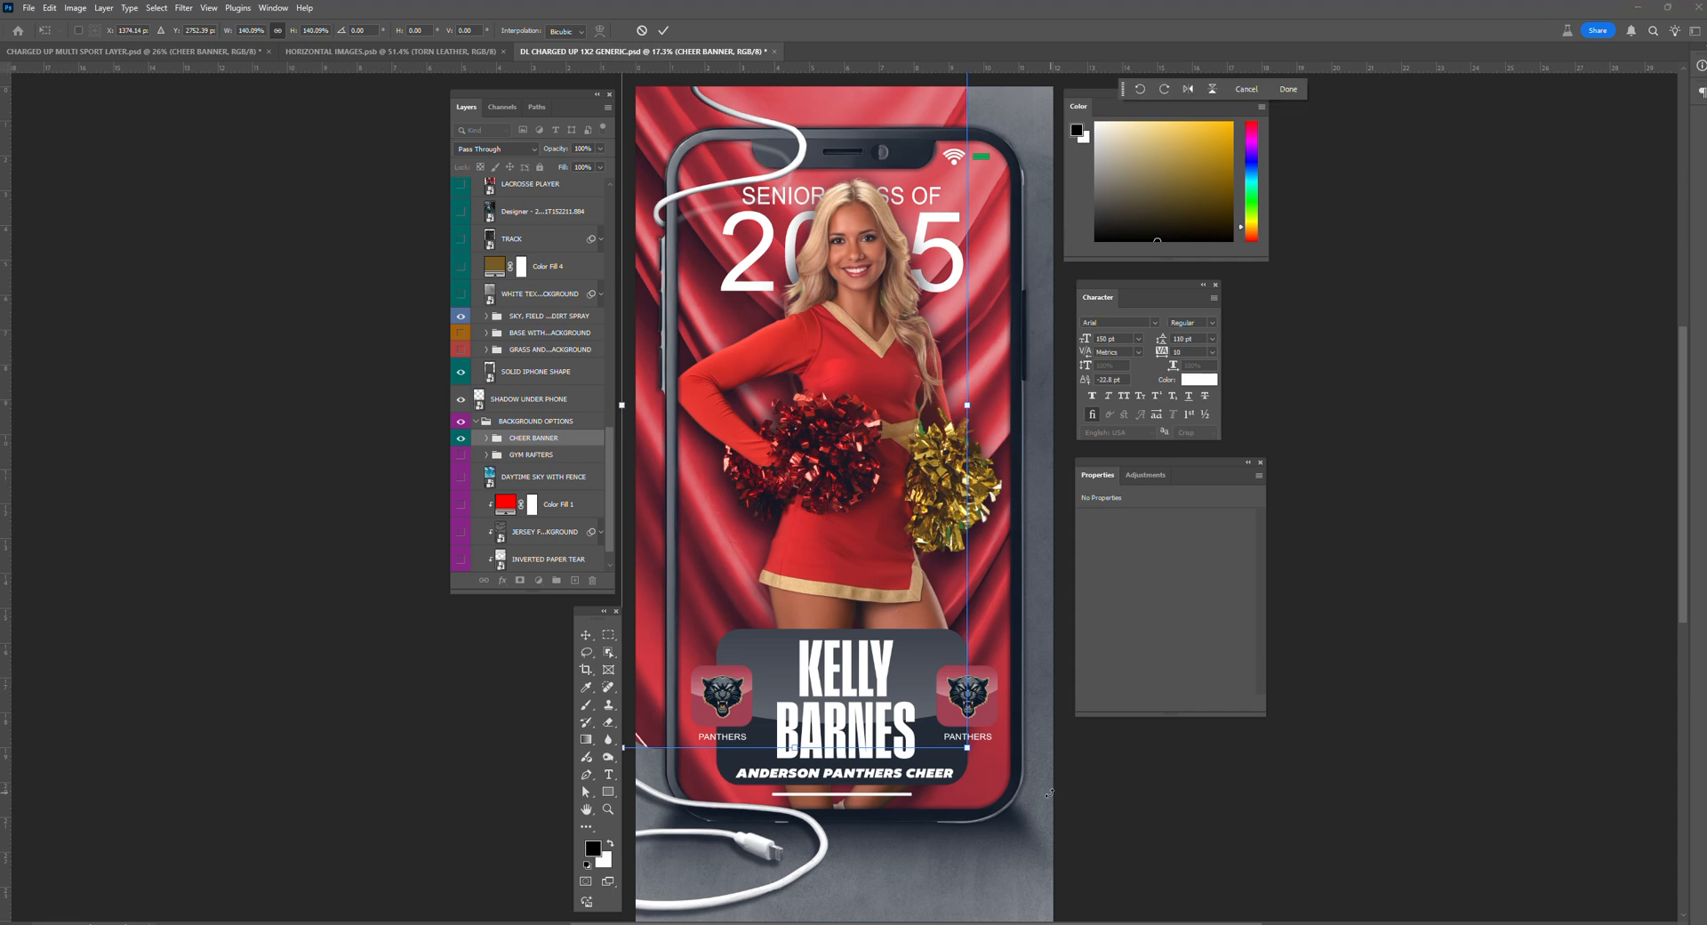
{"action": "left_click_drag", "start_coordinate": [979, 757], "coordinate": [1181, 841]}
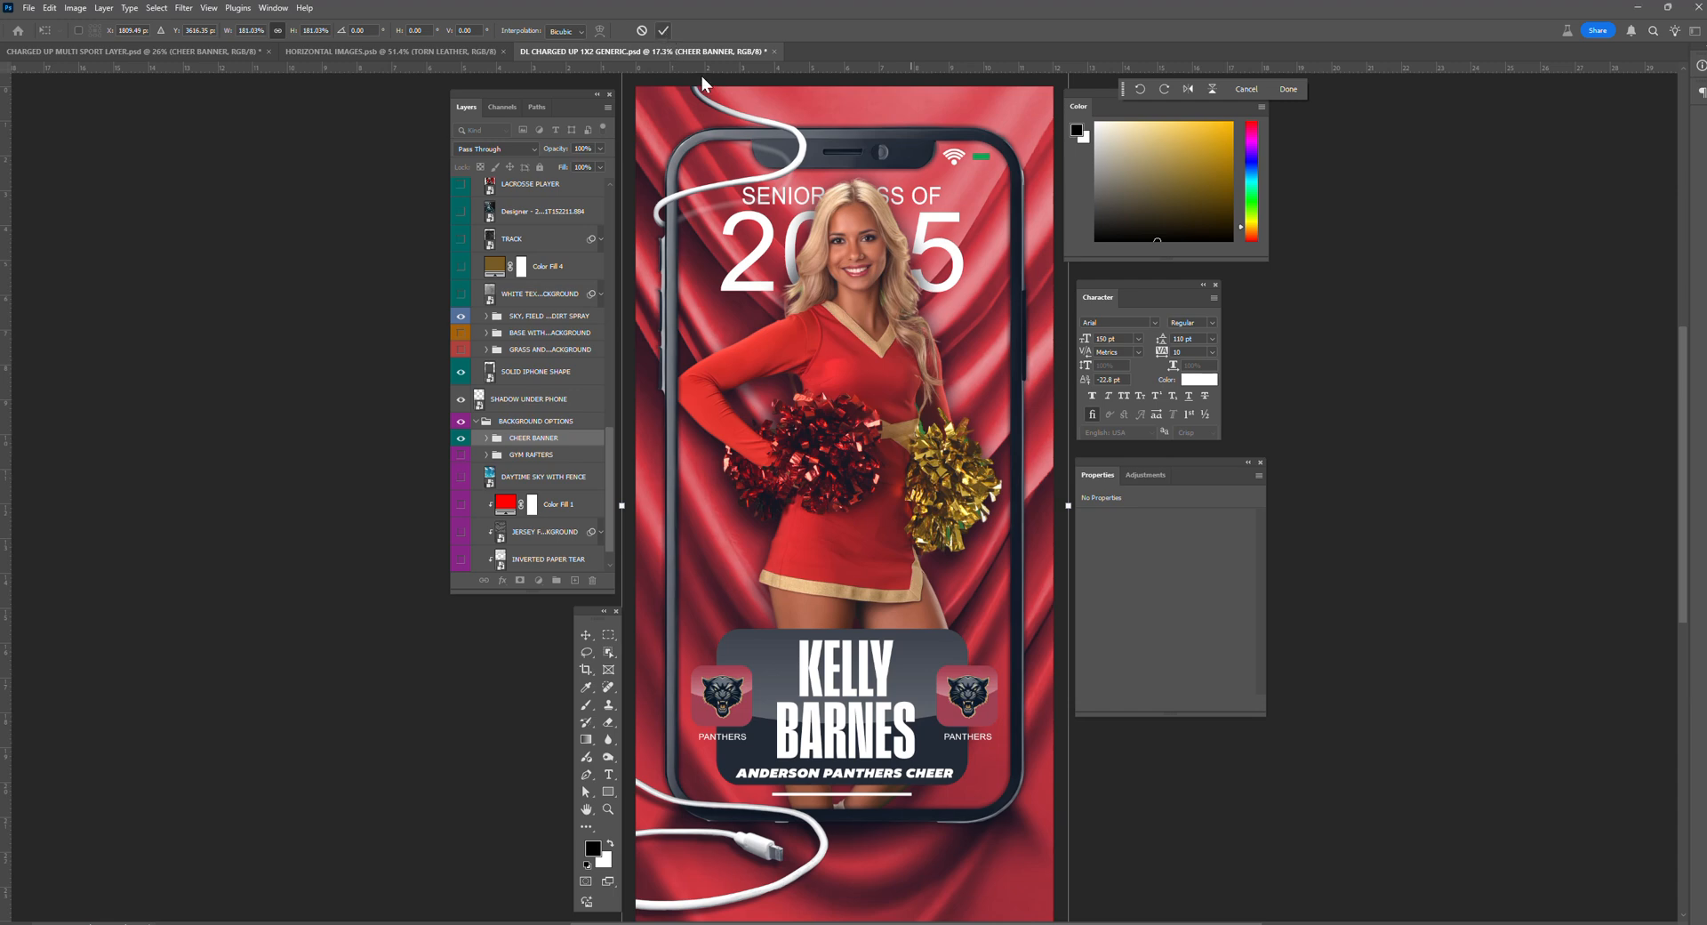
{"action": "key", "text": "Return"}
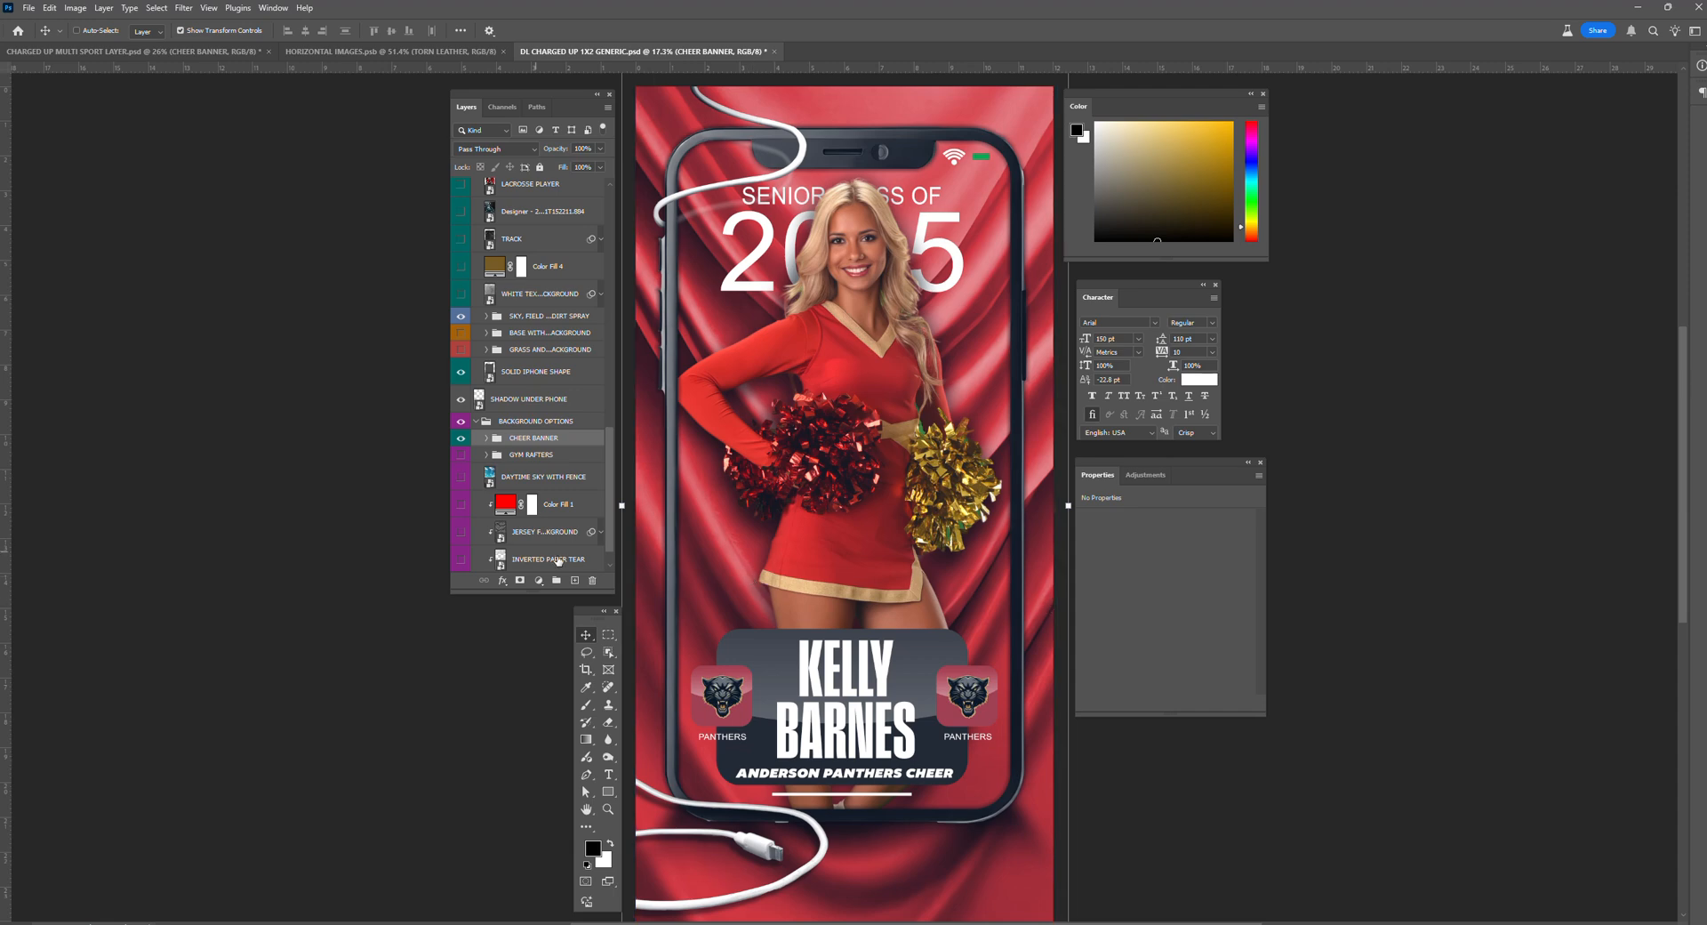
Step: Hide both pasted Cheer Banner groups and the Cheer player, and return to CHARGED UP MULTI SPORT LAYER.psd
{"action": "left_click", "coordinate": [461, 438]}
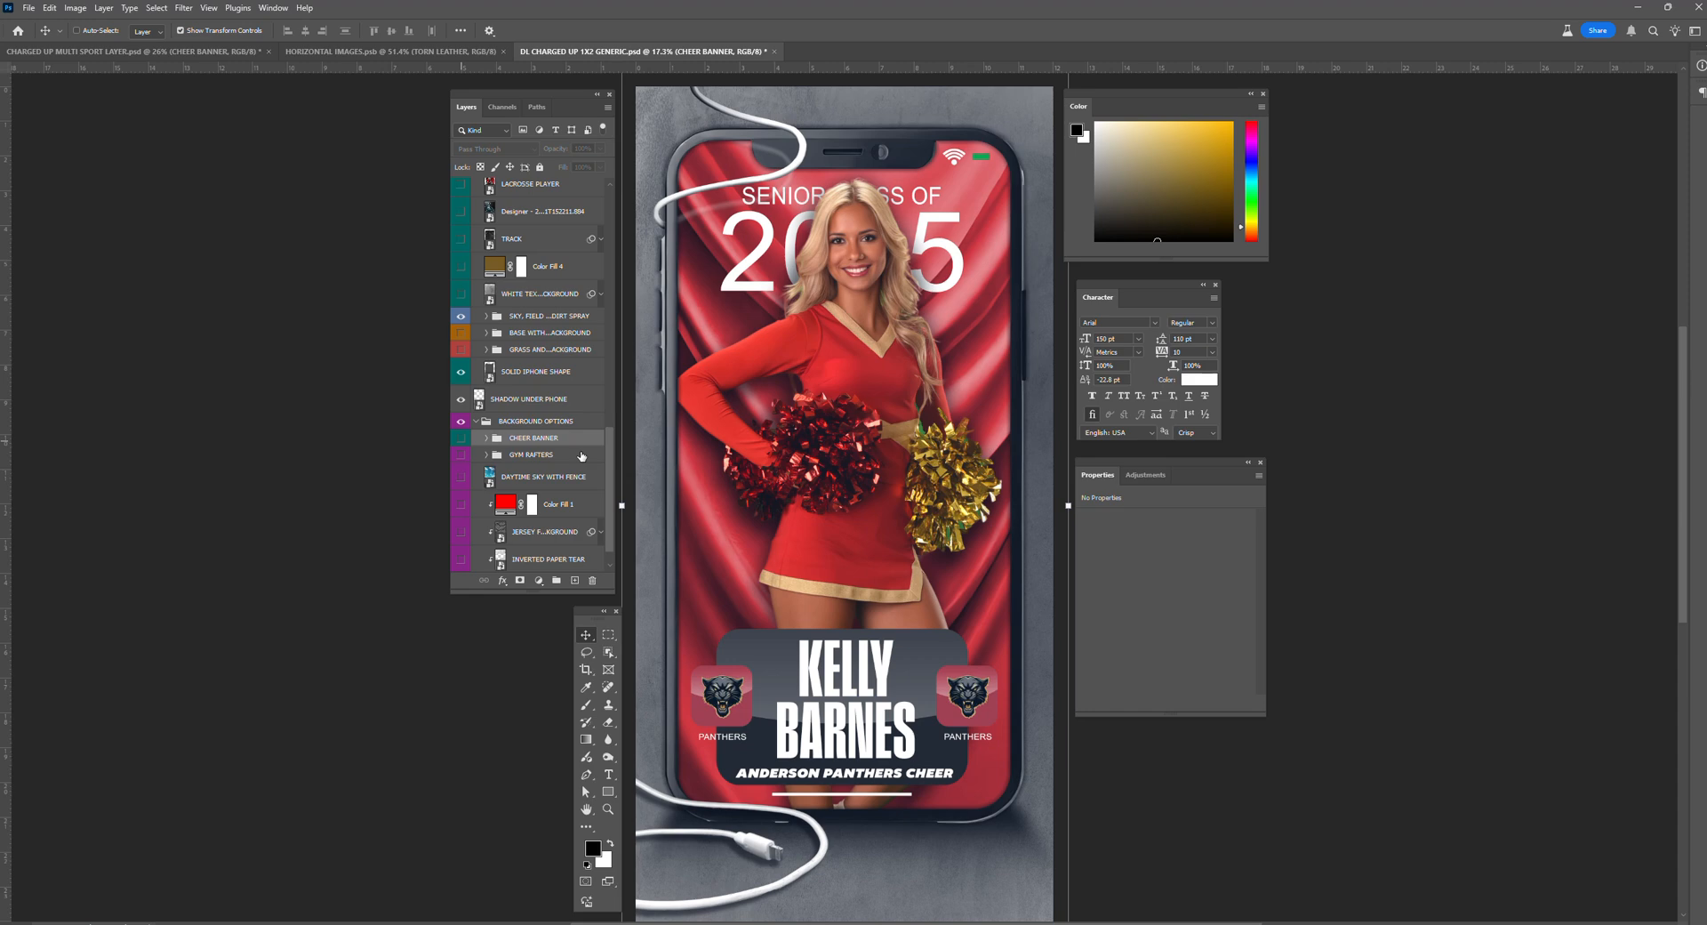
{"action": "scroll", "coordinate": [578, 454], "scroll_direction": "up", "scroll_amount": 5}
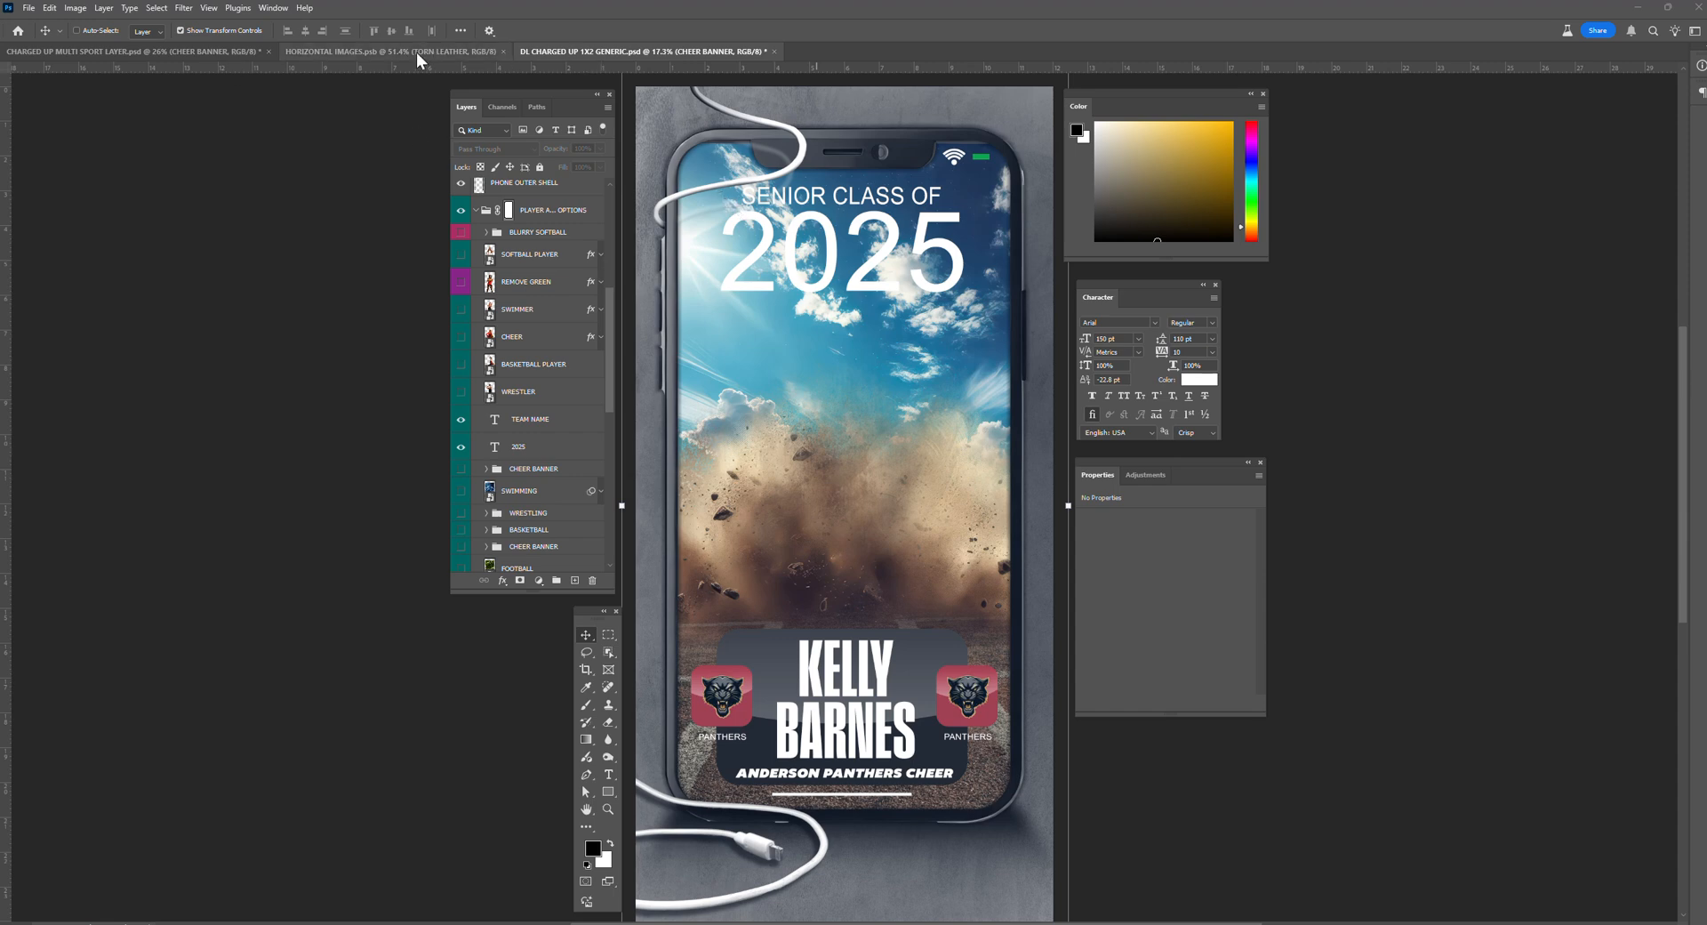
{"action": "left_click", "coordinate": [171, 50]}
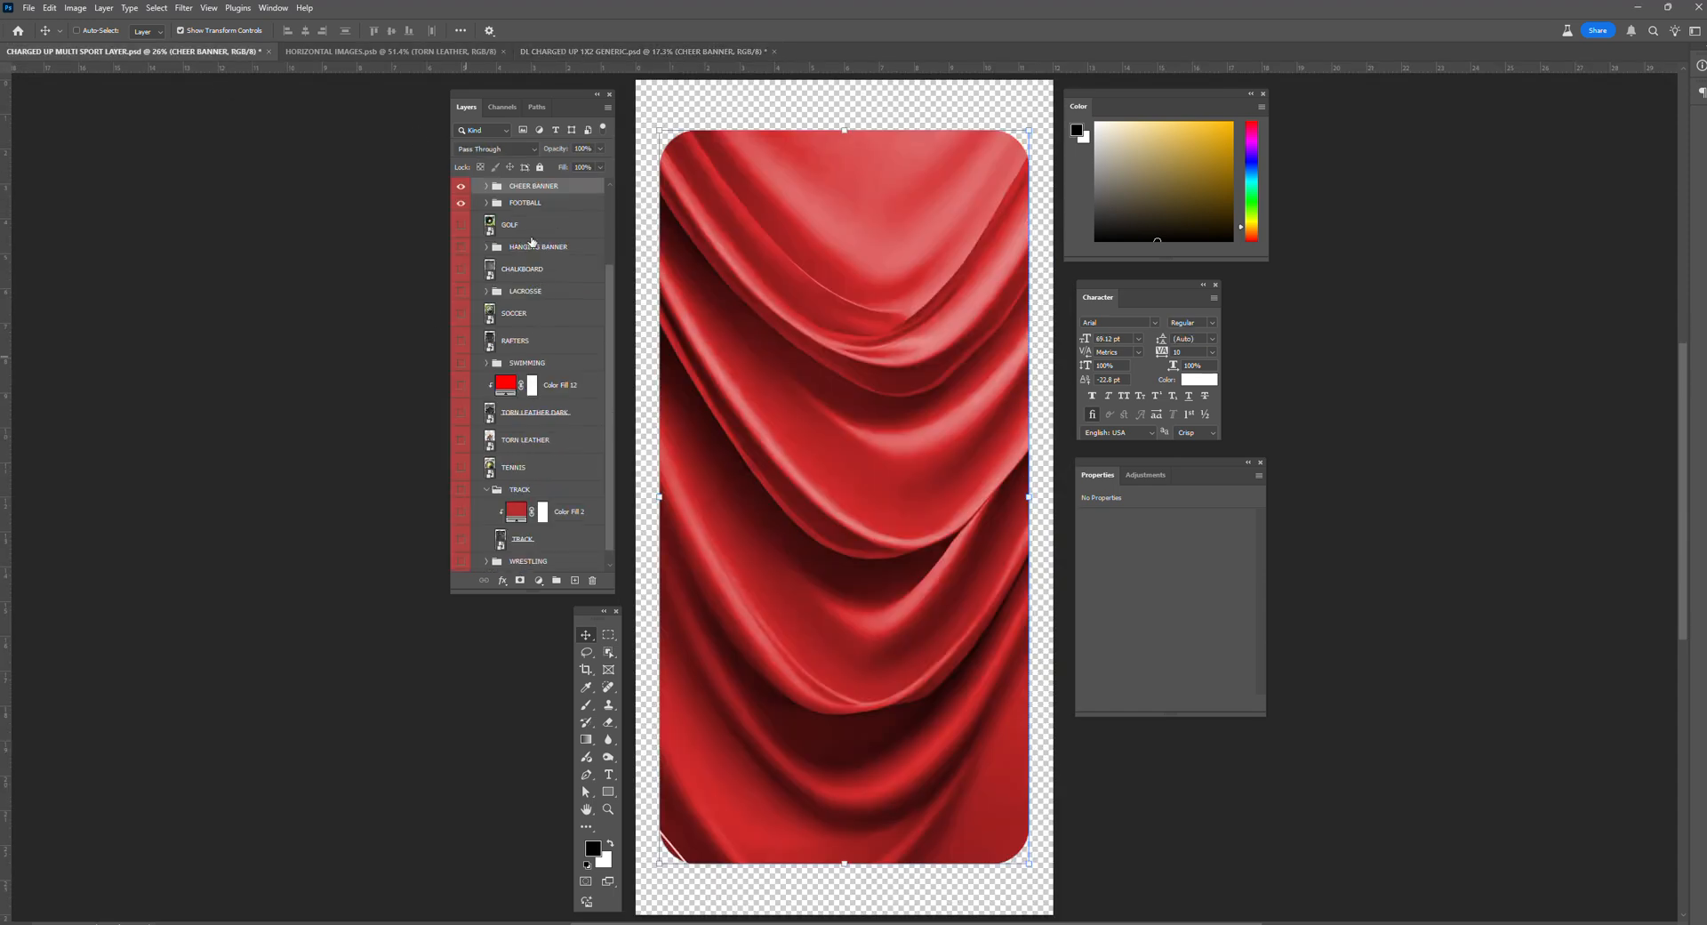
Step: Hide the Cheer Banner group, then show and select the American Flag background layer for copying
{"action": "left_click", "coordinate": [461, 186]}
{"action": "left_click_drag", "start_coordinate": [621, 210], "coordinate": [622, 195]}
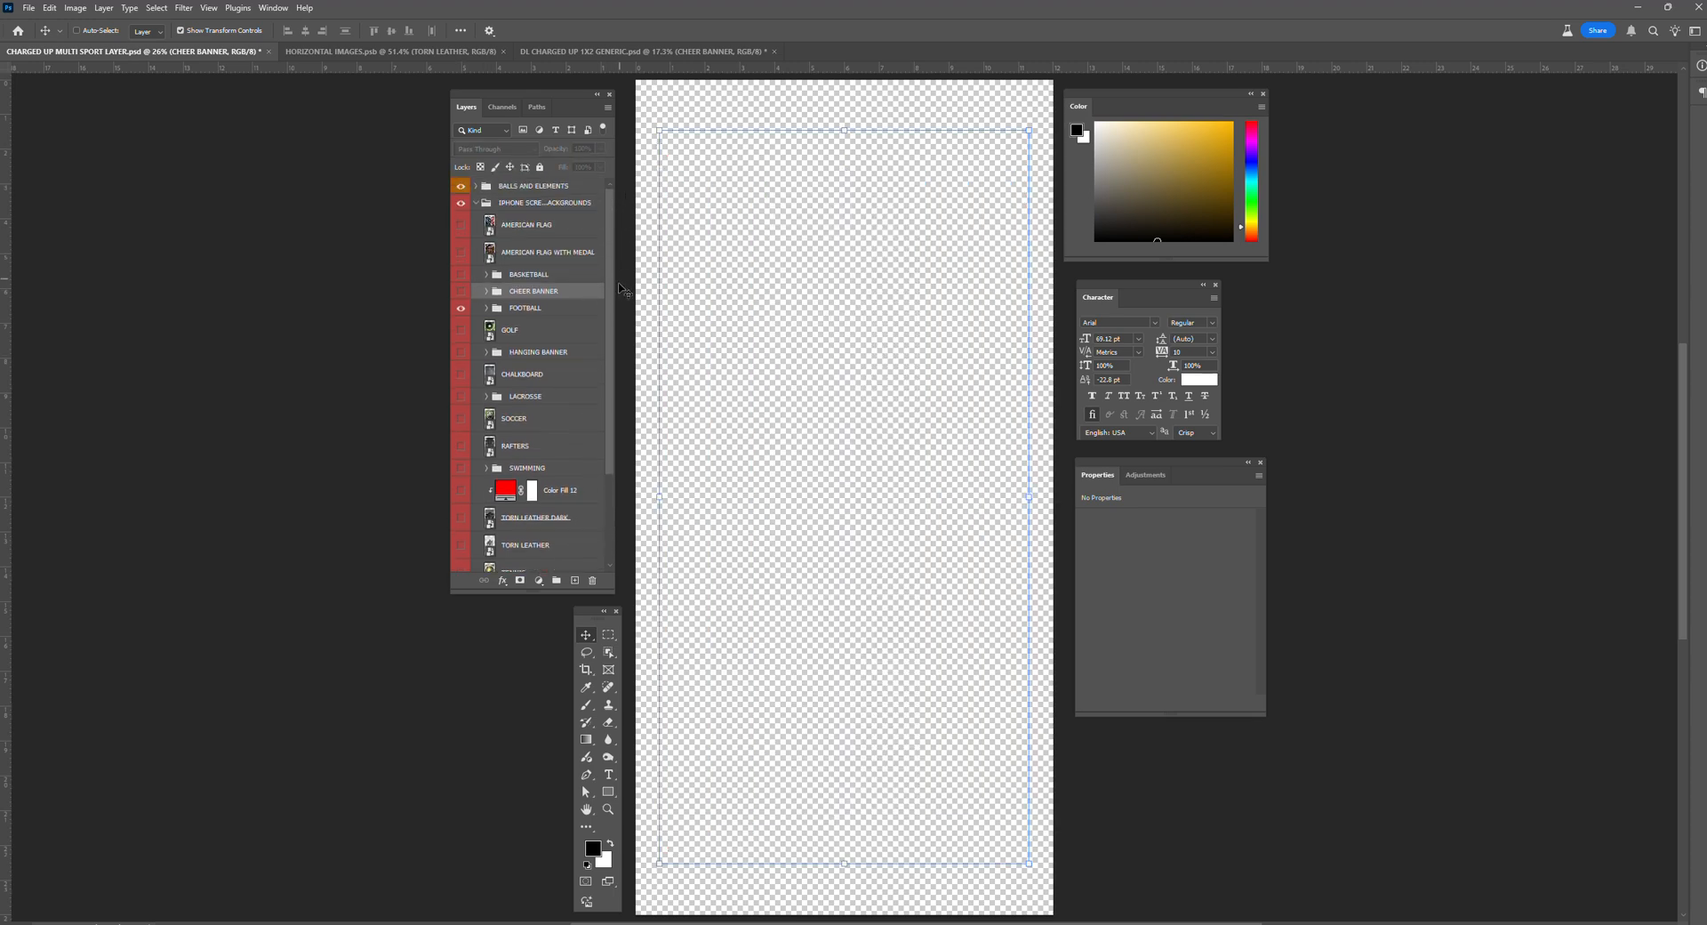
{"action": "left_click", "coordinate": [462, 227]}
{"action": "left_click", "coordinate": [519, 228]}
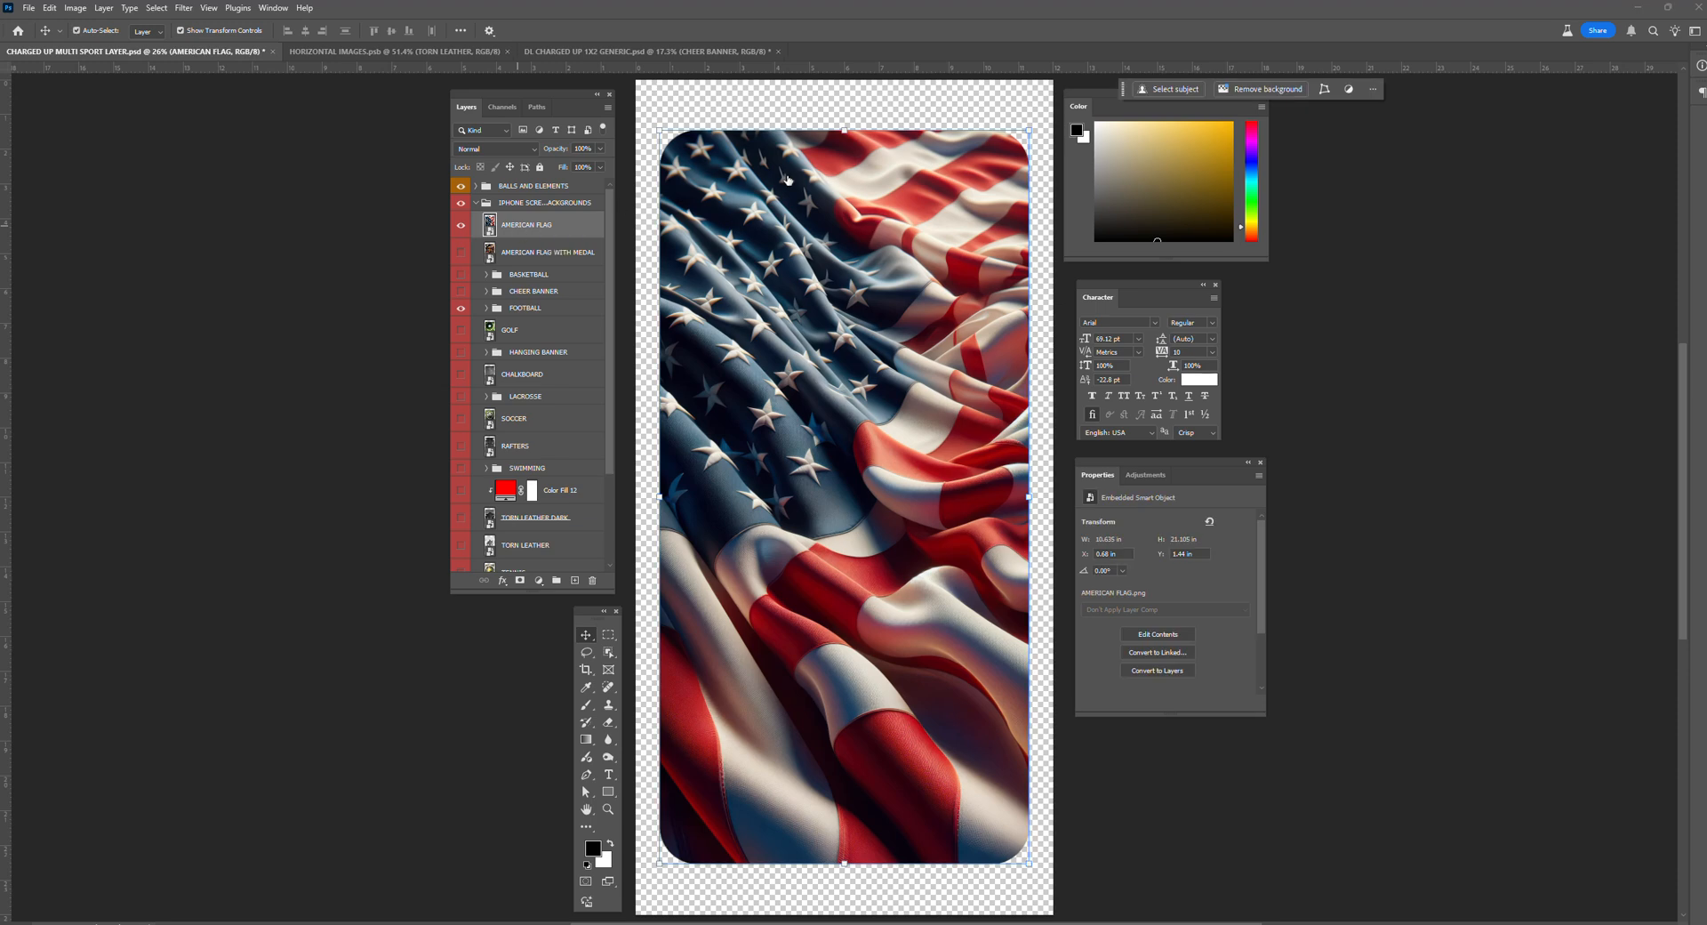
Step: Paste the American Flag layer into DL CHARGED UP 1X2 GENERIC.psd directly above the upper Cheer Banner group, below the 2025 text layer
{"action": "left_click", "coordinate": [681, 50]}
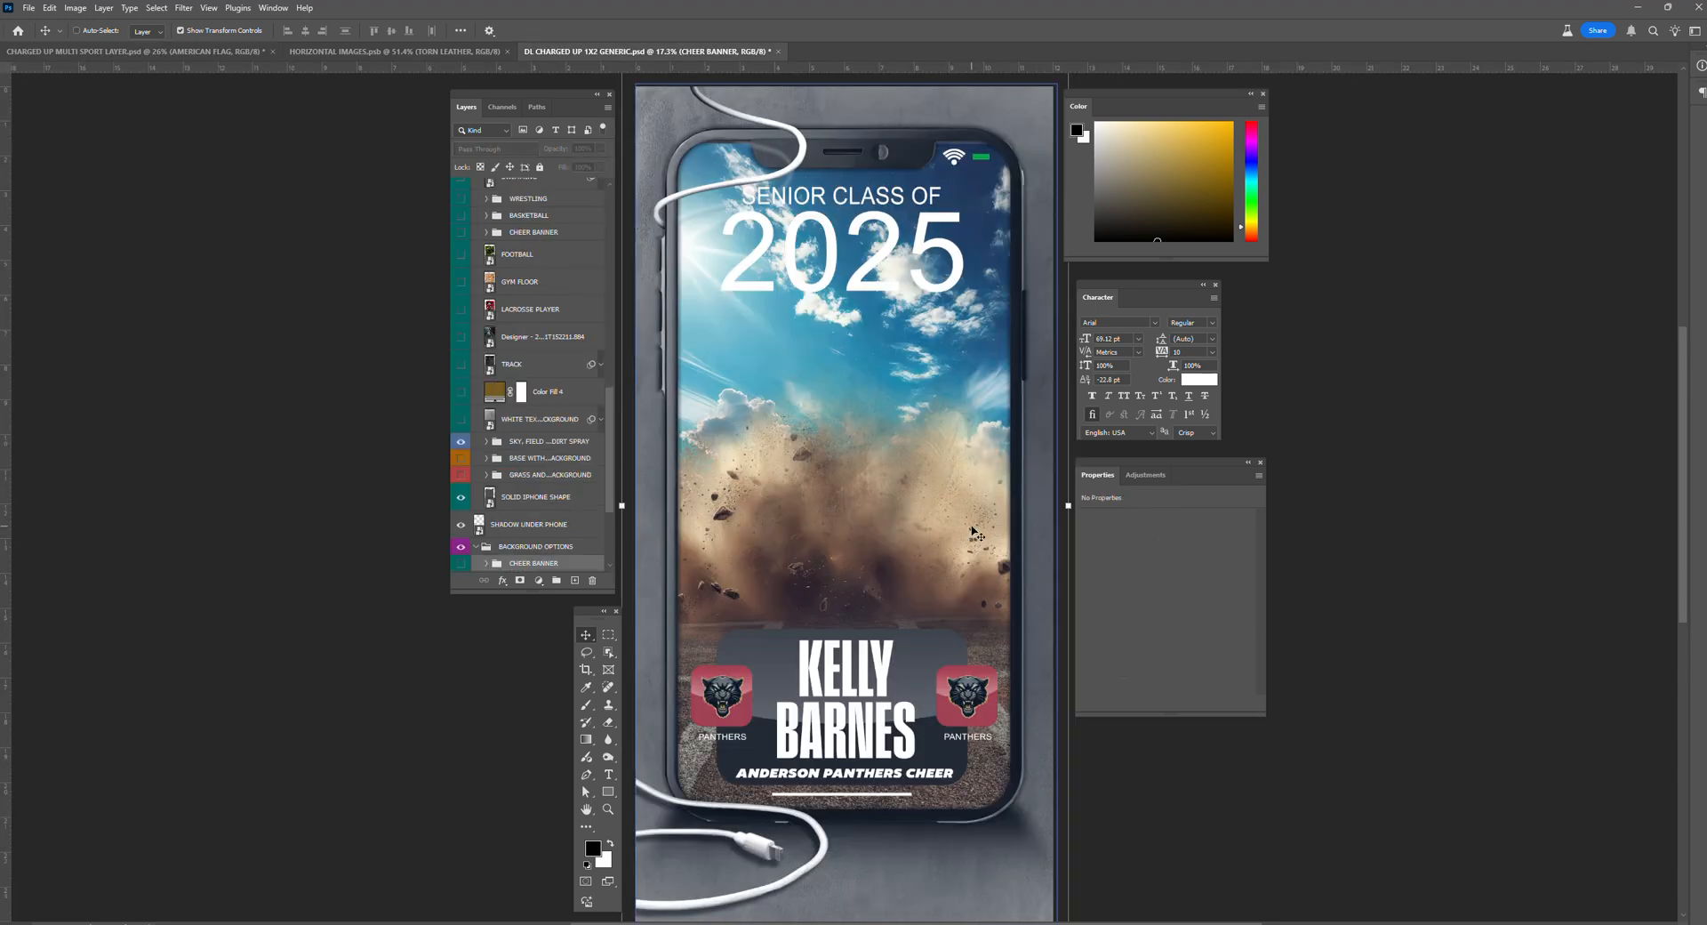
{"action": "key", "text": "ctrl+v"}
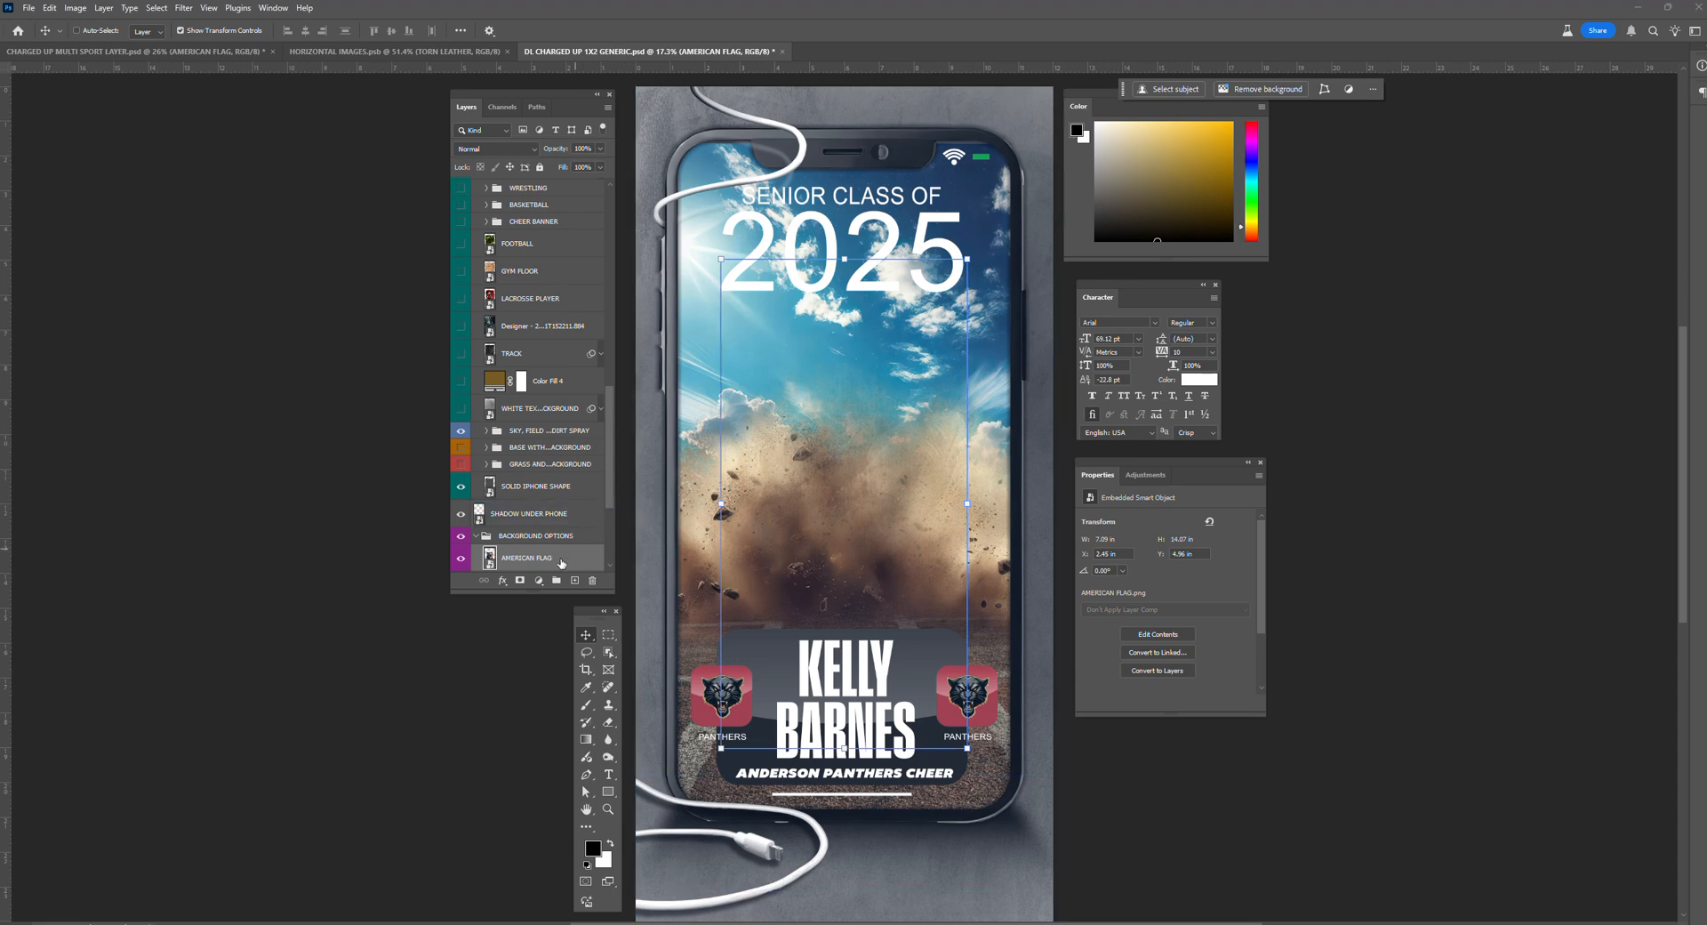
{"action": "key", "text": "ctrl+z"}
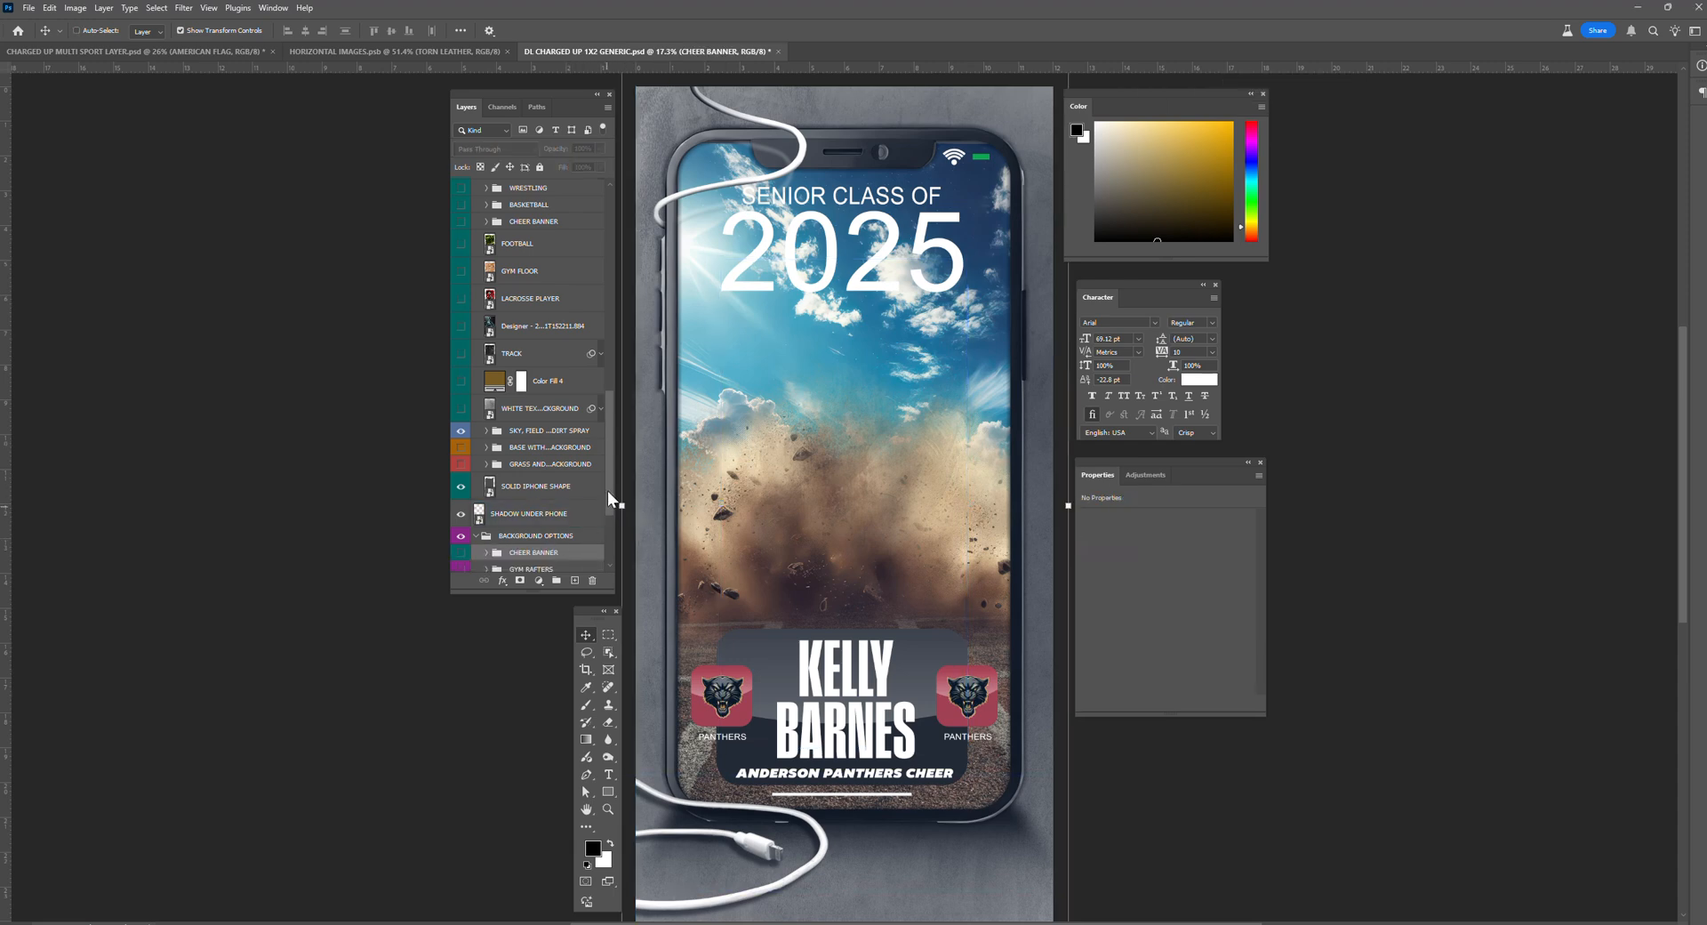
{"action": "left_click_drag", "start_coordinate": [608, 489], "coordinate": [617, 450]}
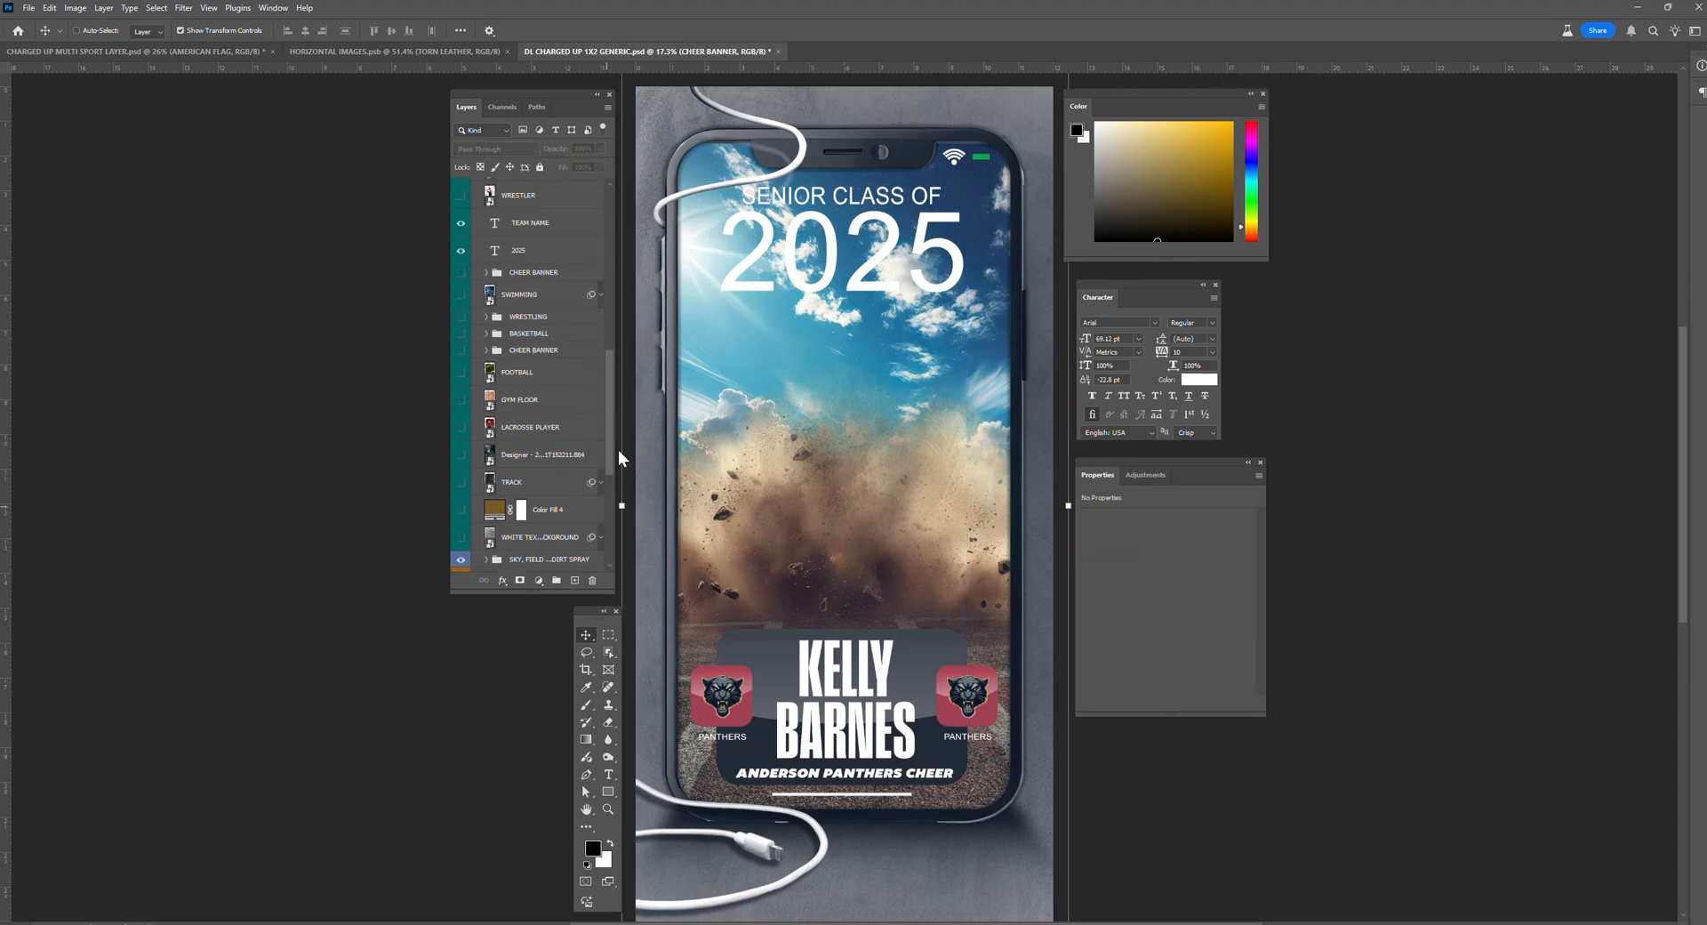
{"action": "left_click", "coordinate": [535, 276]}
{"action": "key", "text": "ctrl+v"}
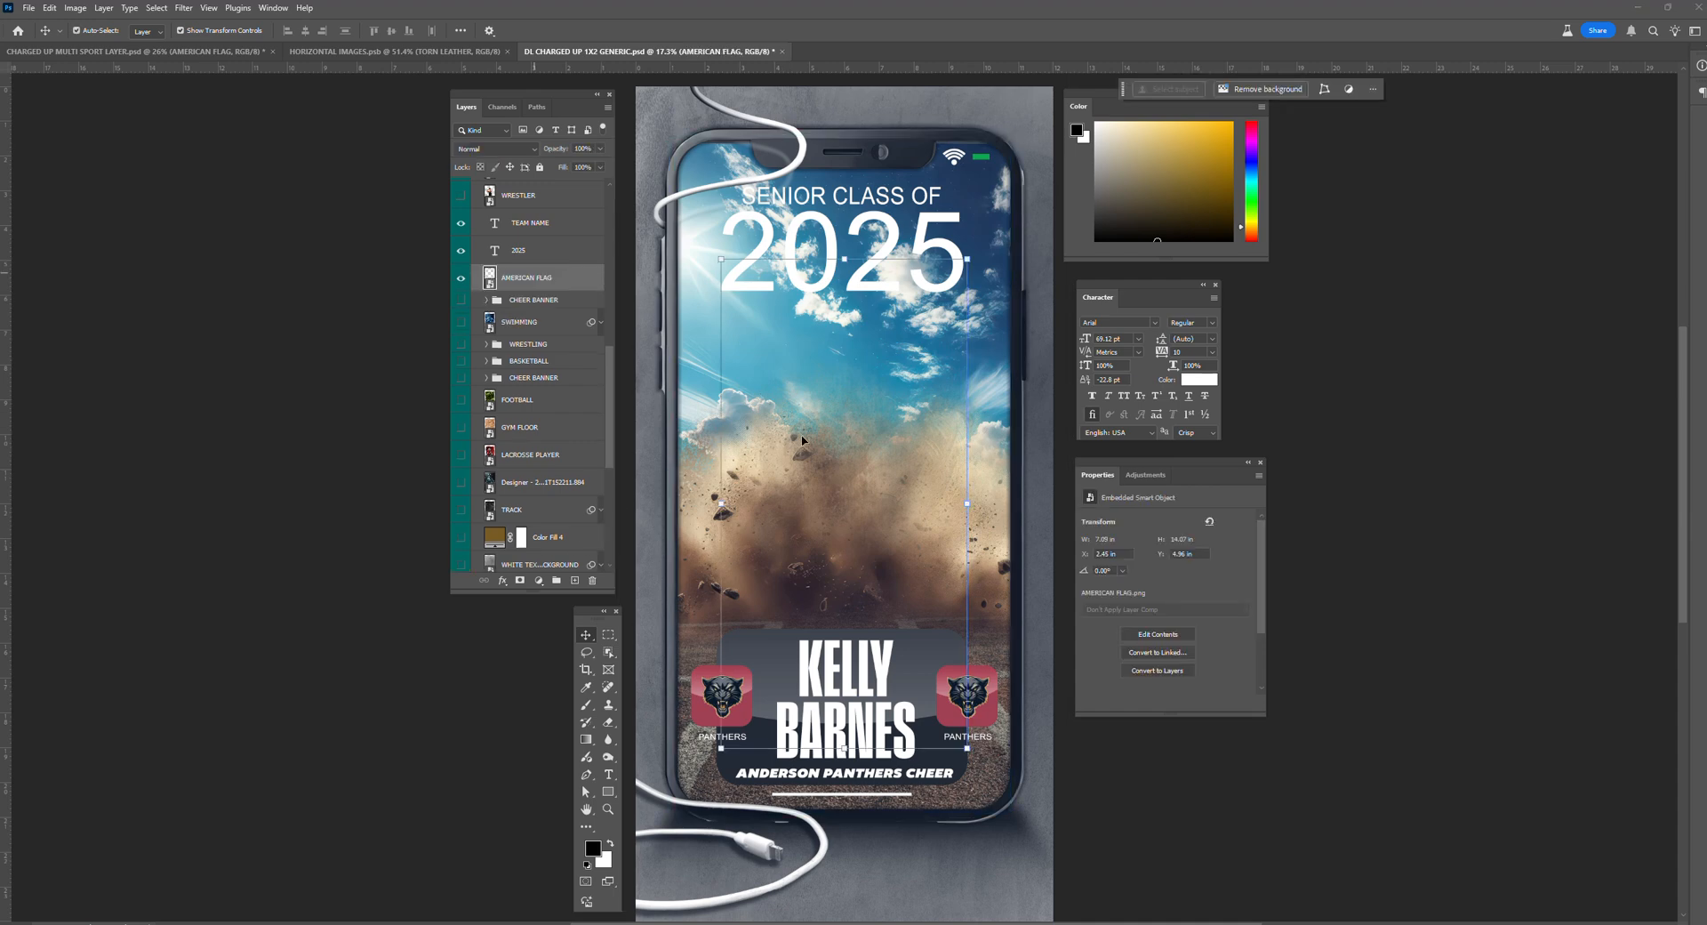
Step: Enlarge the pasted American Flag to about 92% so it fills the phone screen
{"action": "key", "text": "ctrl+t"}
{"action": "left_click_drag", "start_coordinate": [722, 260], "coordinate": [670, 159]}
{"action": "left_click_drag", "start_coordinate": [966, 748], "coordinate": [1021, 806]}
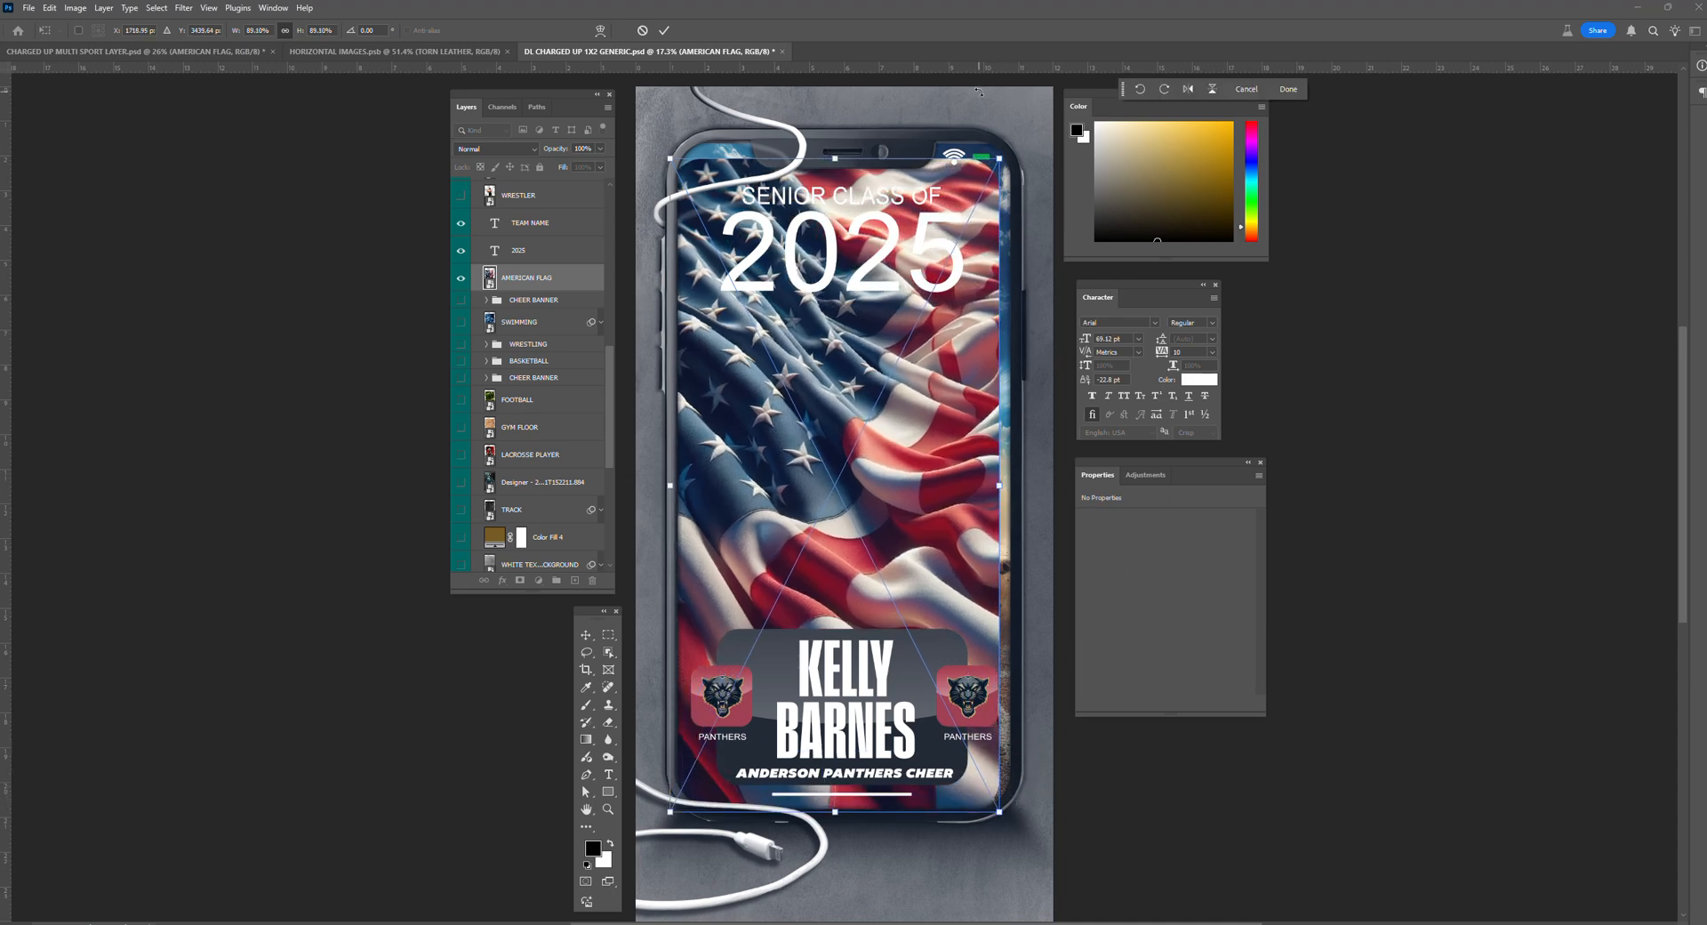
{"action": "left_click_drag", "start_coordinate": [999, 158], "coordinate": [1011, 135]}
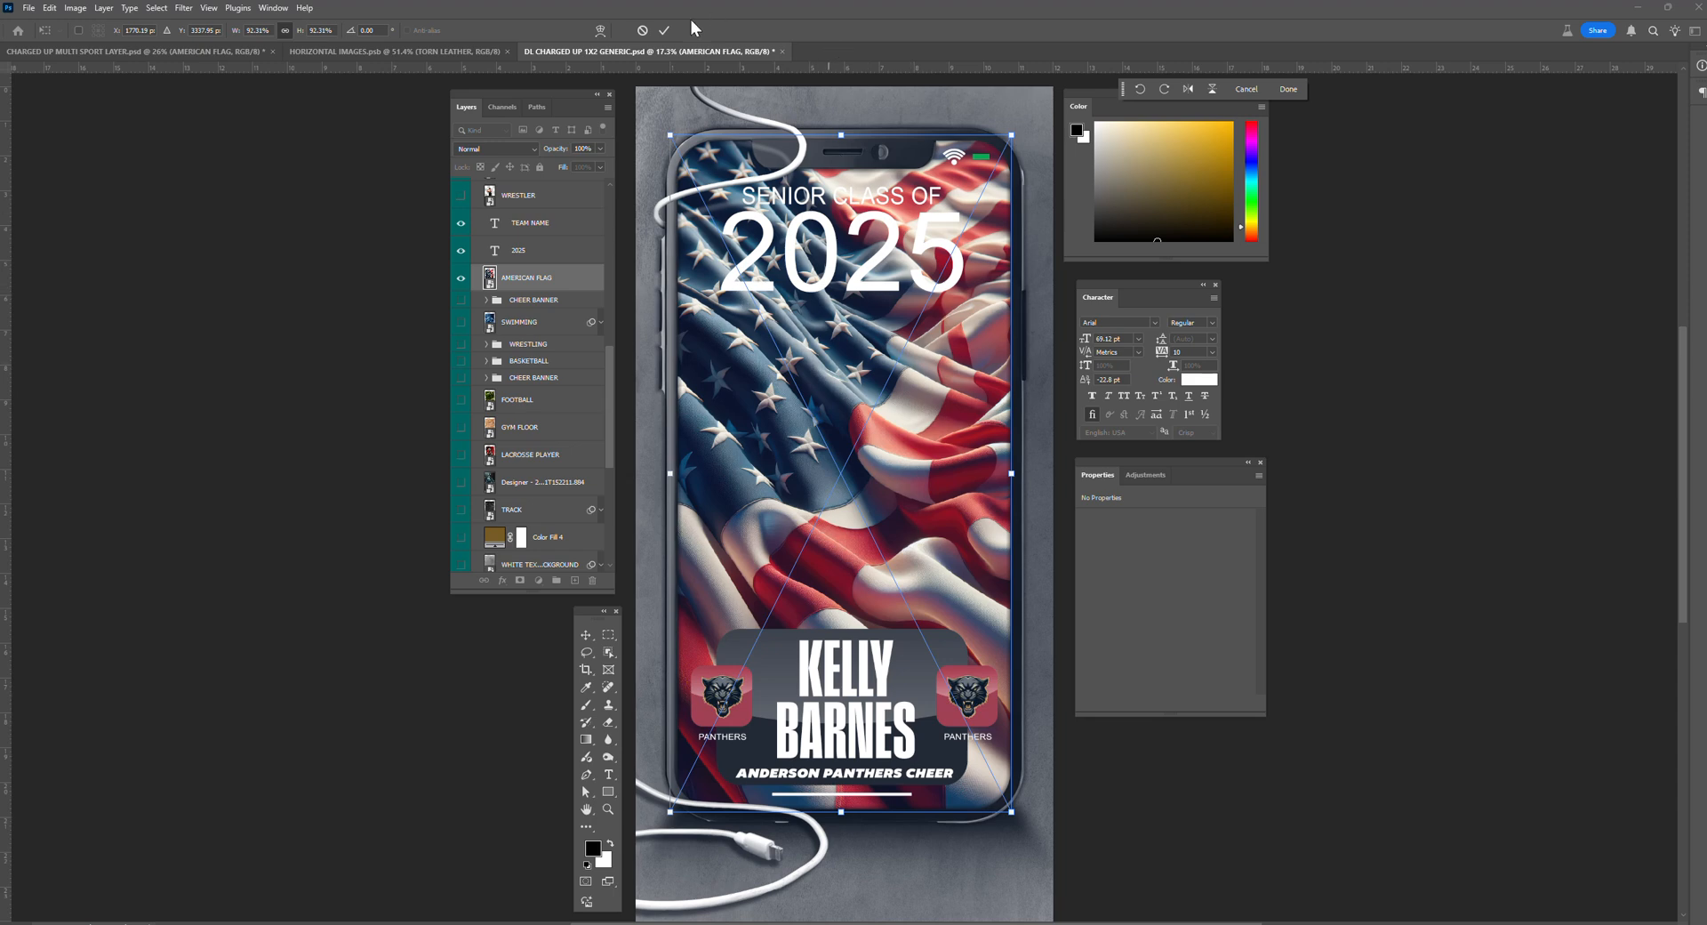
{"action": "left_click", "coordinate": [665, 31]}
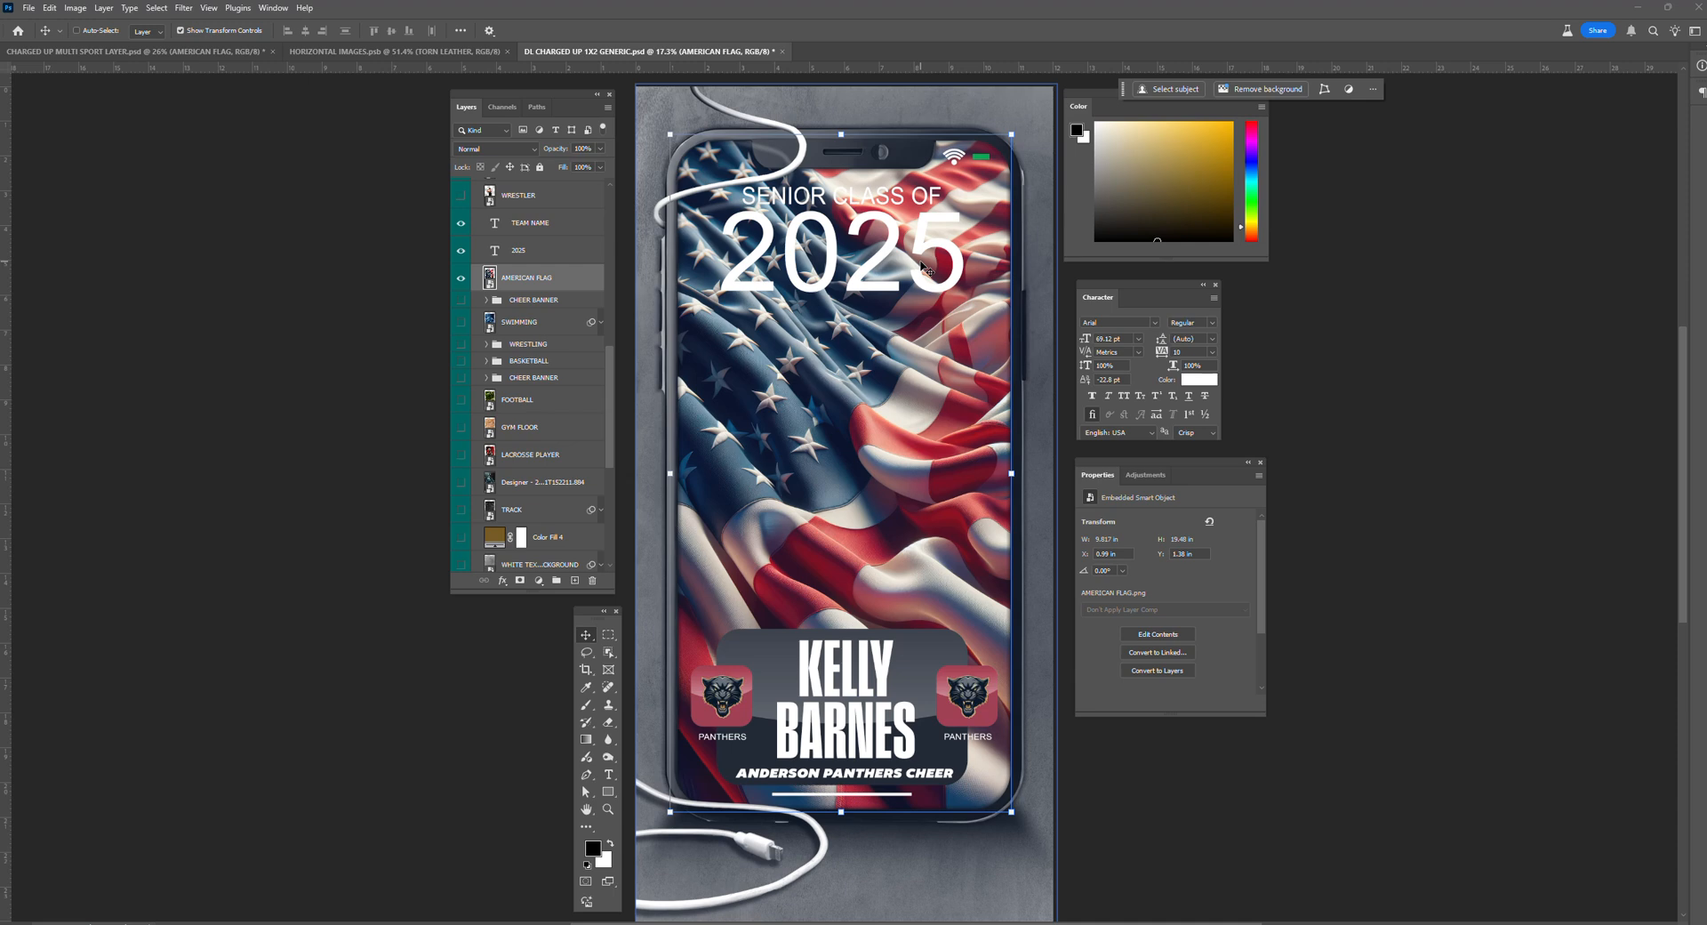
Step: Try a thin stroke in the near-black colour #1c0e0e around the 2025 text
{"action": "key", "text": "alt+bracketright"}
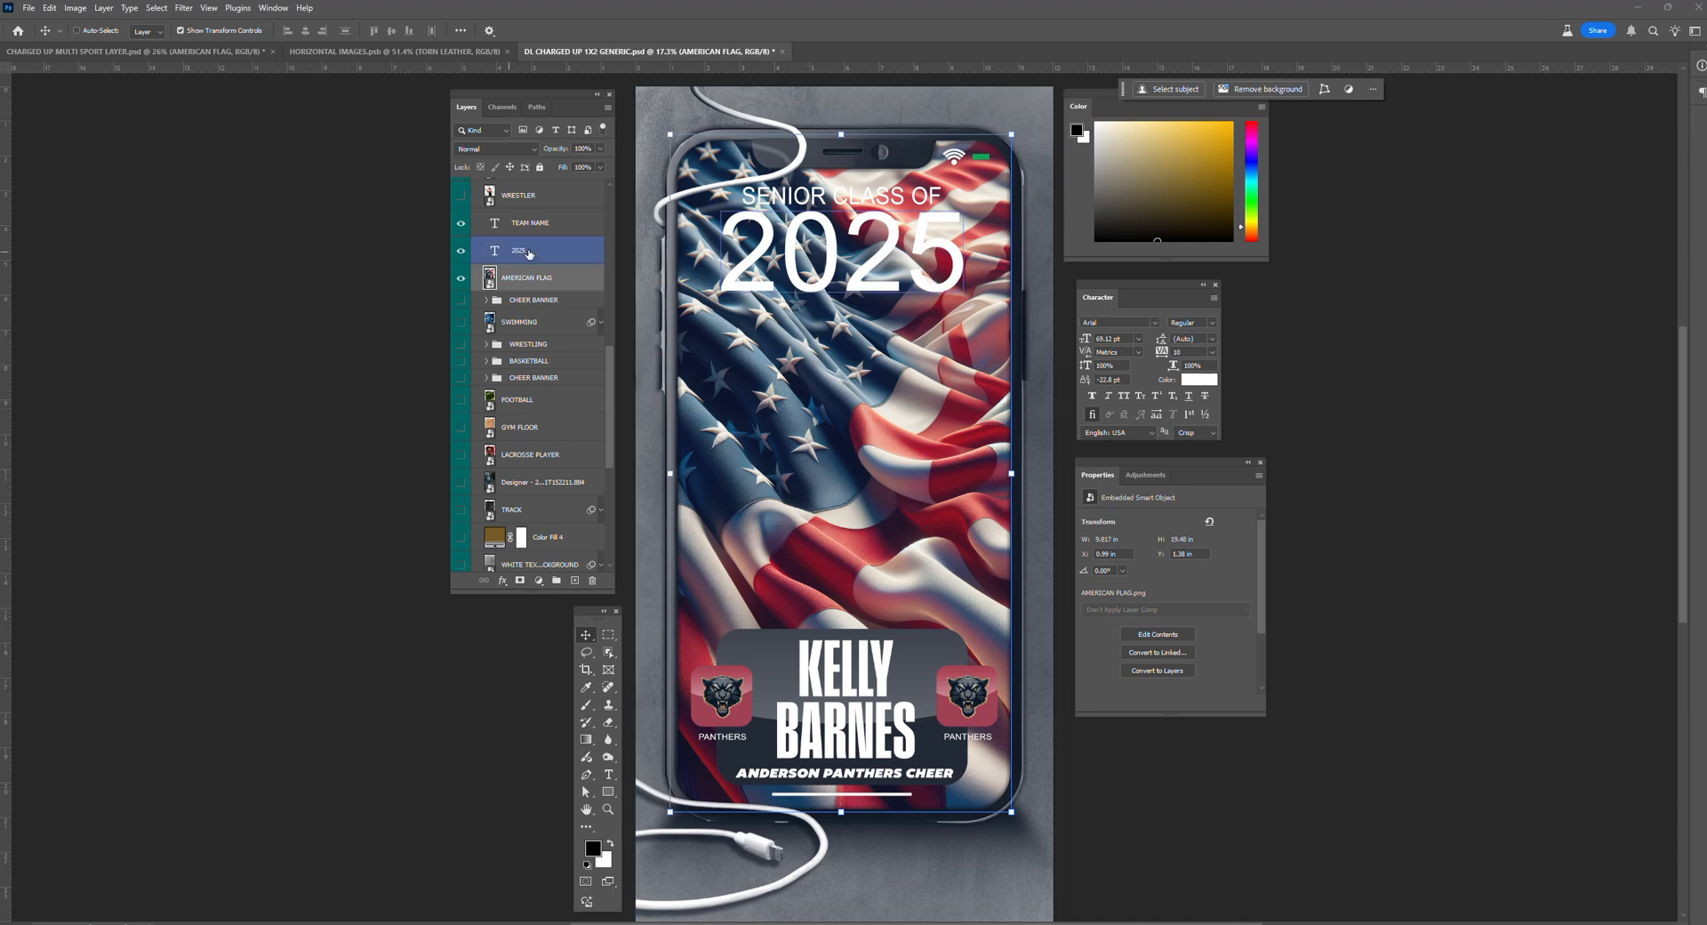
{"action": "left_click", "coordinate": [502, 581]}
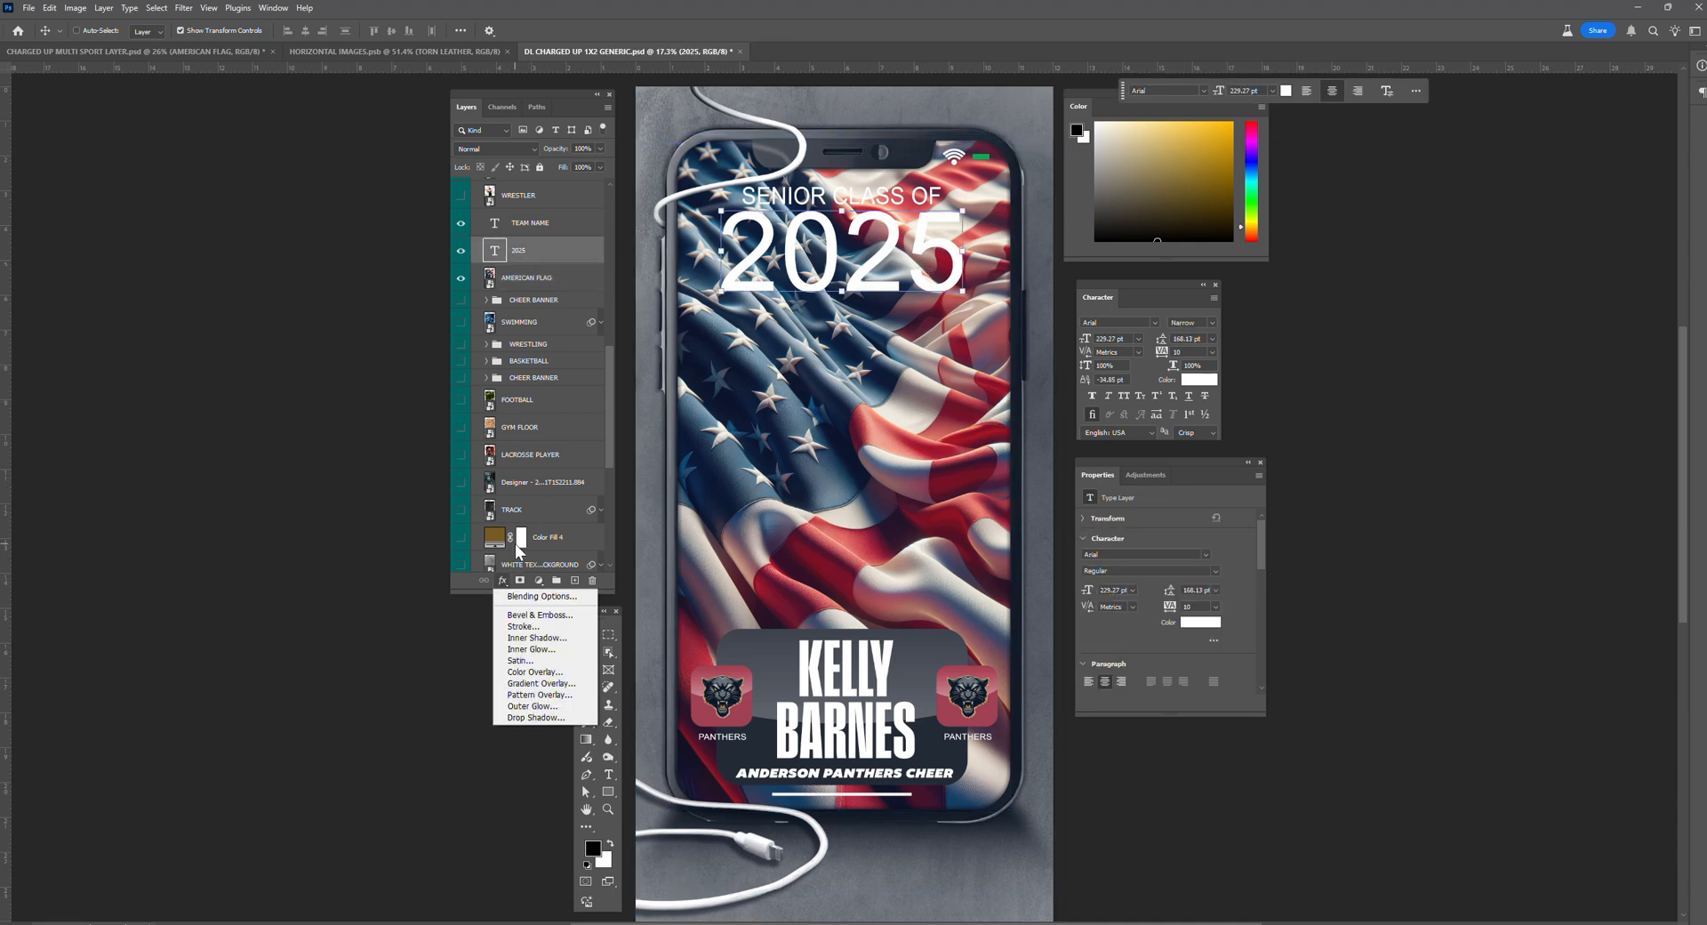
{"action": "left_click", "coordinate": [527, 627]}
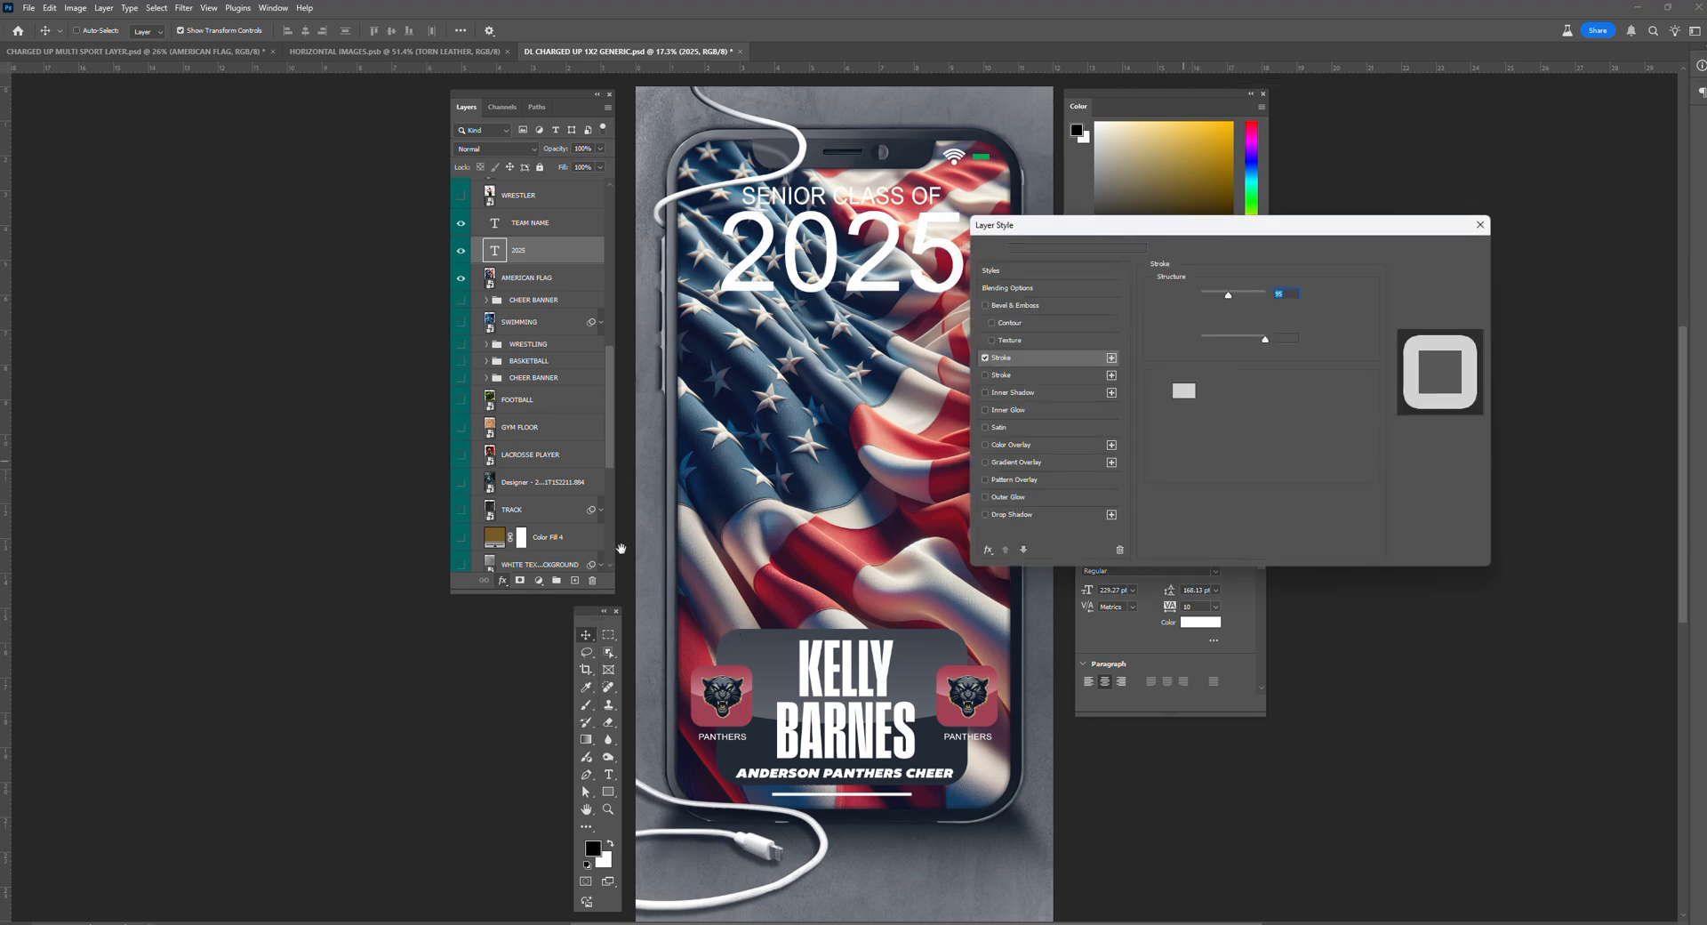
{"action": "left_click", "coordinate": [1186, 392]}
{"action": "left_click_drag", "start_coordinate": [1193, 457], "coordinate": [1208, 493]}
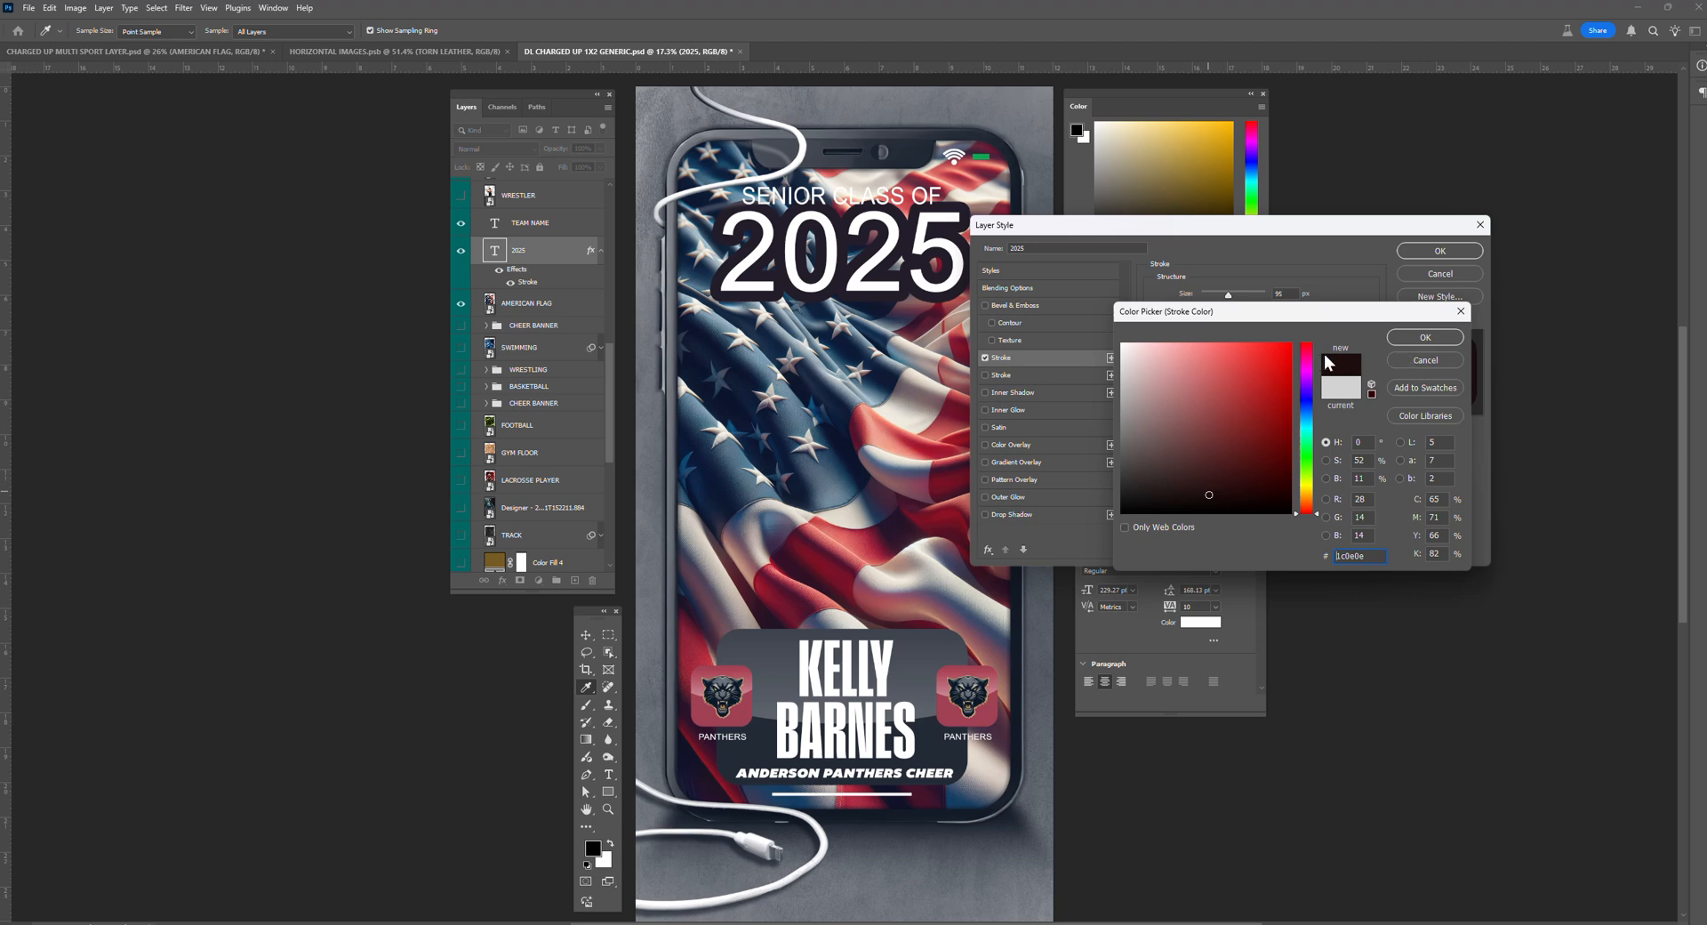
{"action": "left_click", "coordinate": [1426, 337]}
{"action": "left_click_drag", "start_coordinate": [1228, 295], "coordinate": [1213, 296]}
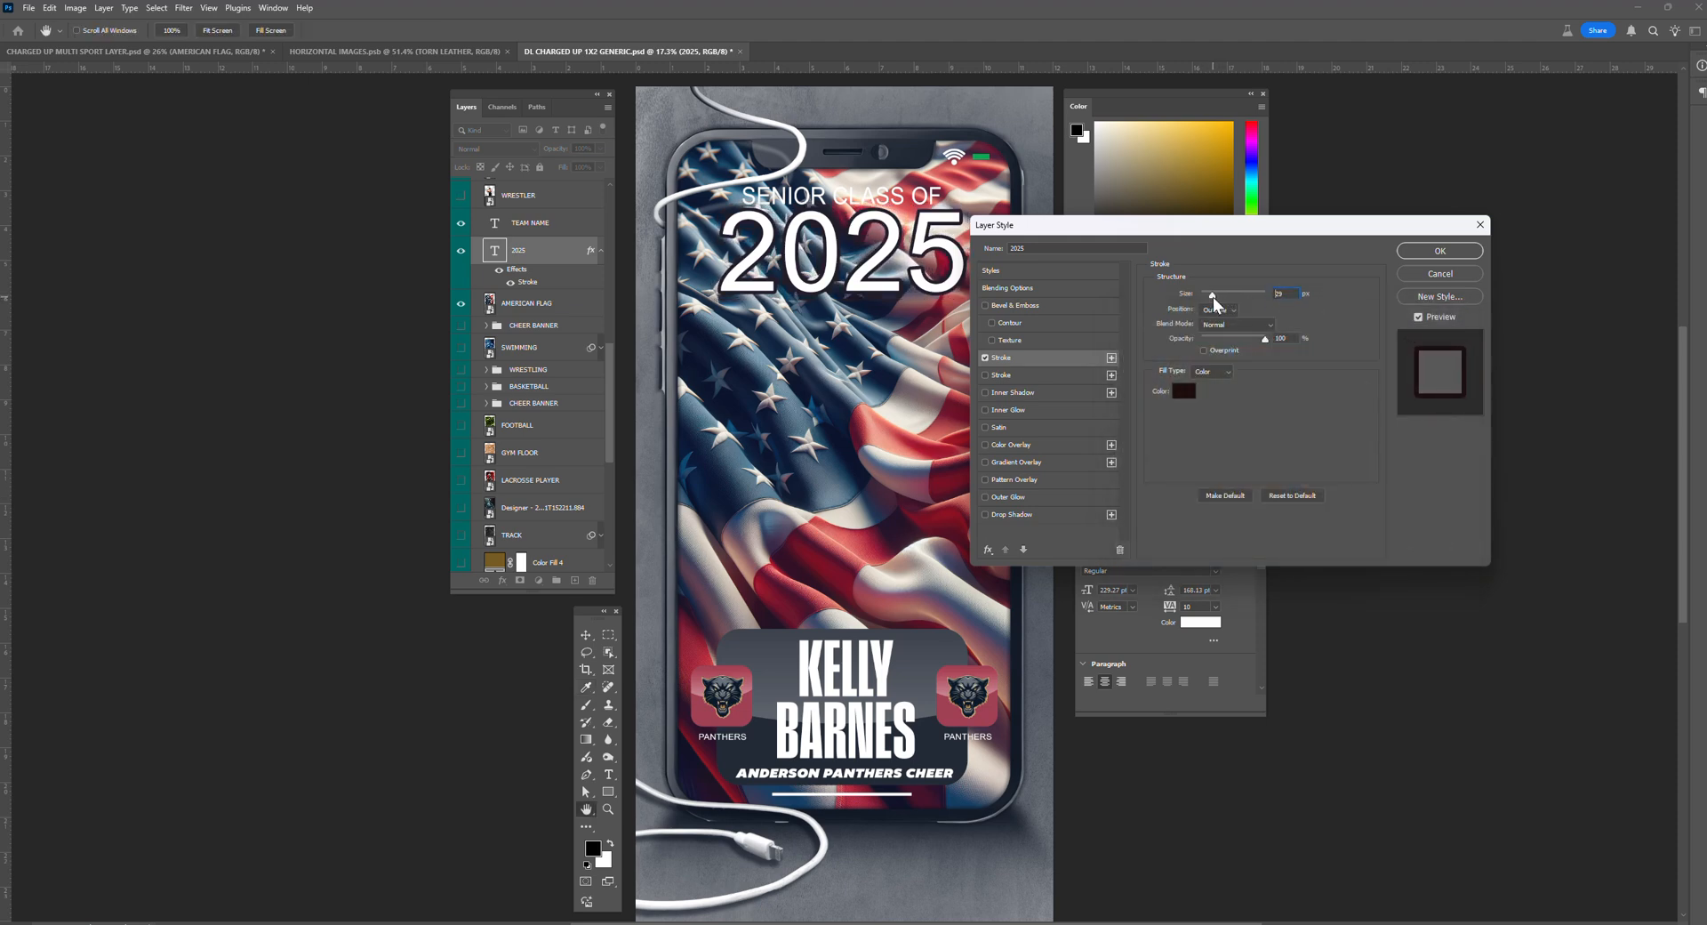
Step: Try a large drop shadow and a Bevel & Emboss effect on the 2025 text, then discard the layer style changes
{"action": "left_click", "coordinate": [1012, 515]}
{"action": "left_click_drag", "start_coordinate": [1251, 315], "coordinate": [1254, 316]}
{"action": "left_click_drag", "start_coordinate": [1251, 385], "coordinate": [1238, 391]}
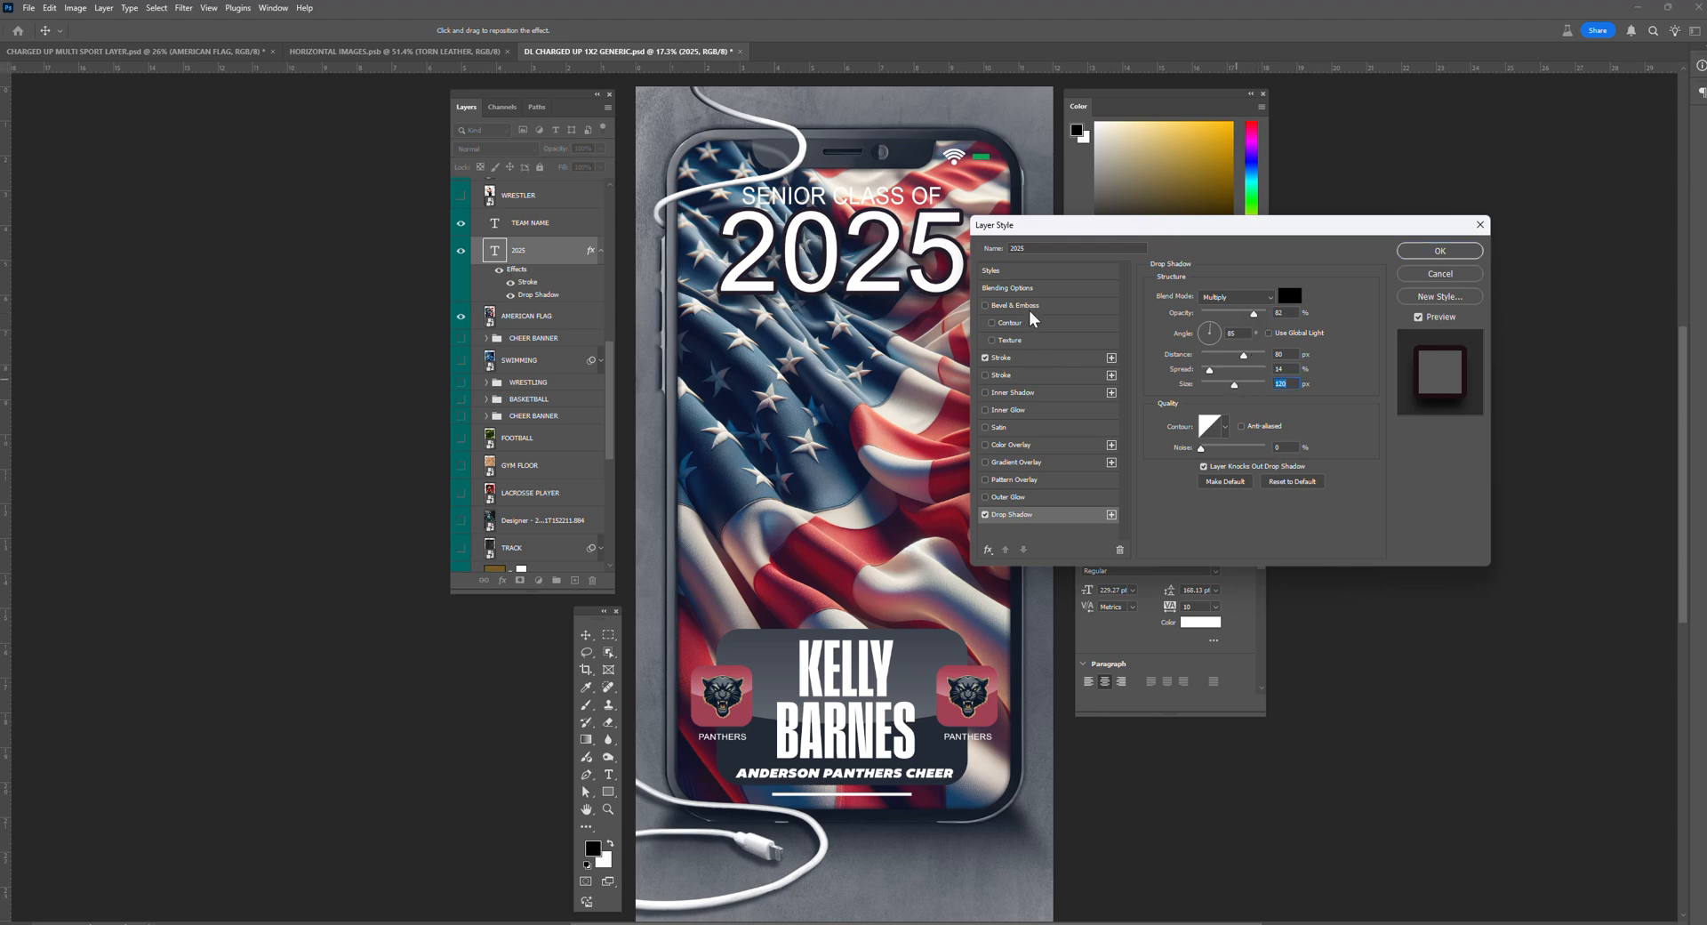
{"action": "left_click", "coordinate": [990, 307]}
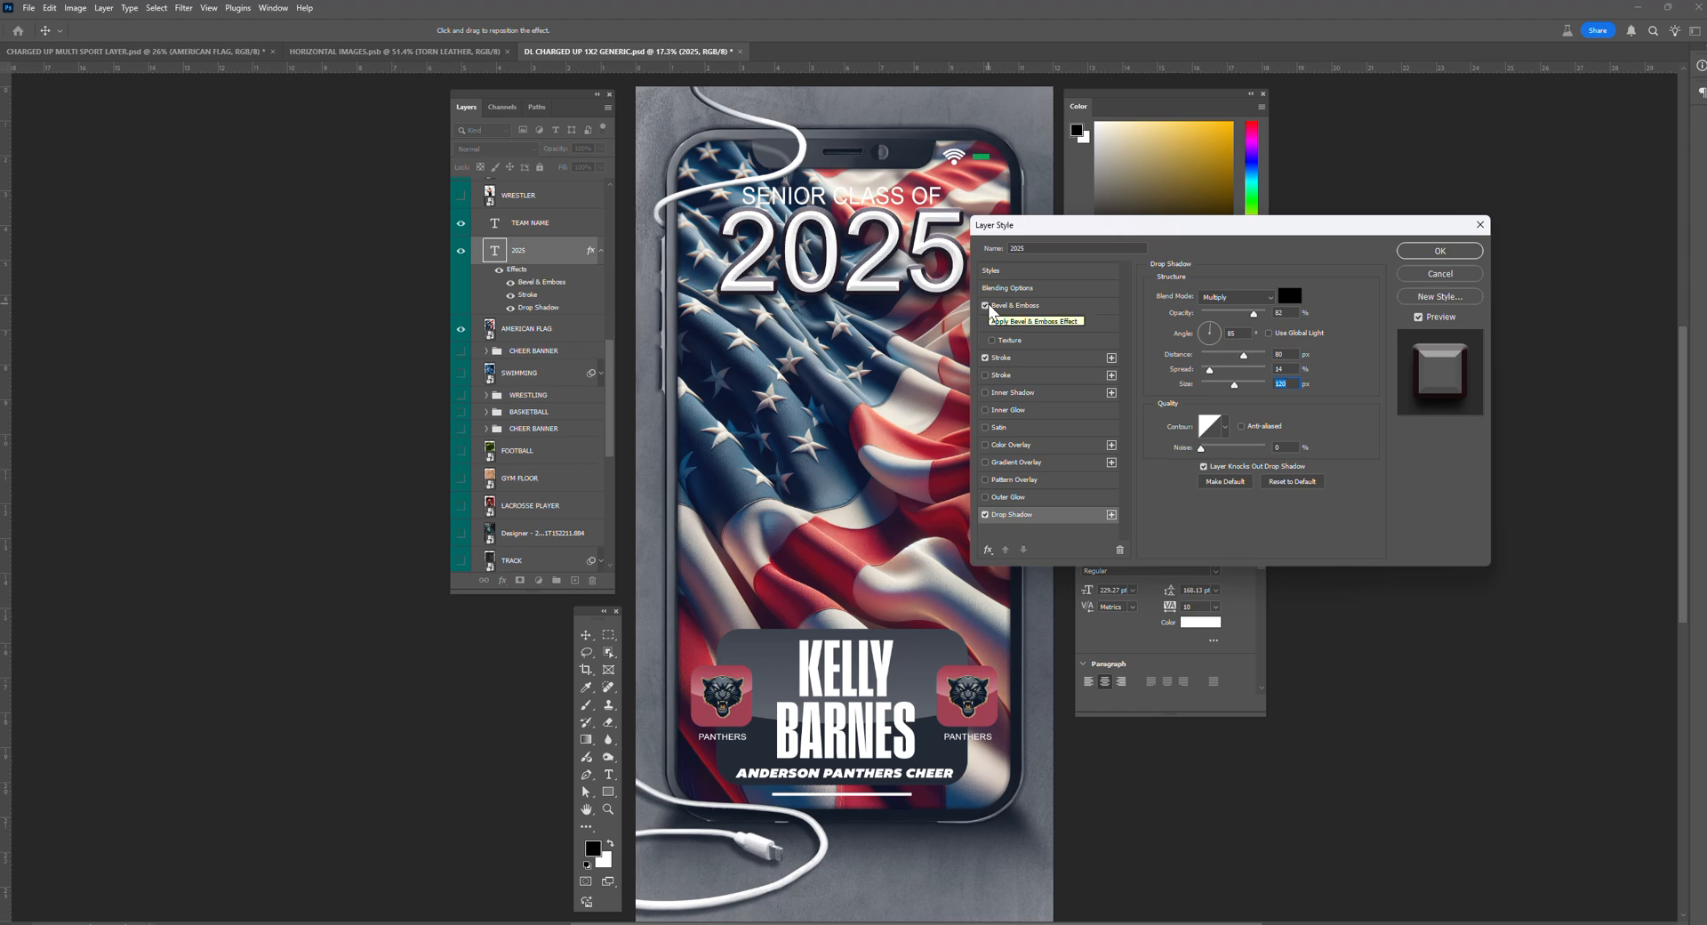
{"action": "left_click", "coordinate": [1441, 273]}
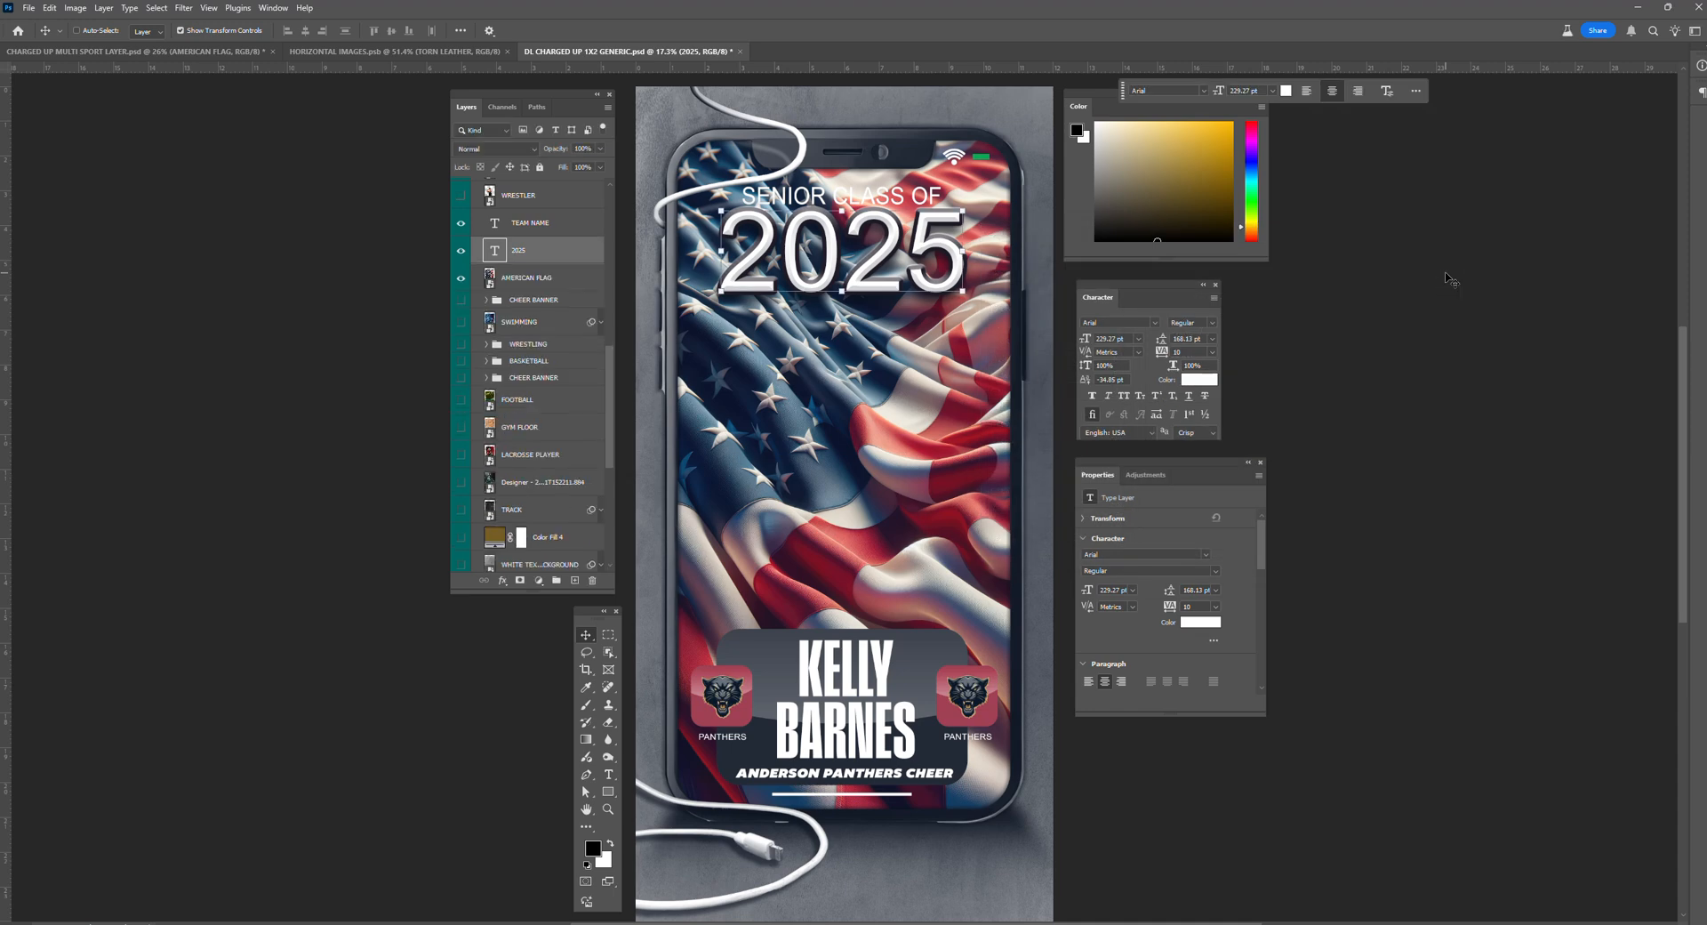
Step: Hide the 2025 and Team Name text layers, show the Softball Player layer and shift it slightly down over the flag
{"action": "left_click", "coordinate": [461, 251]}
{"action": "left_click", "coordinate": [461, 225]}
{"action": "scroll", "coordinate": [557, 347], "scroll_direction": "up", "scroll_amount": 5}
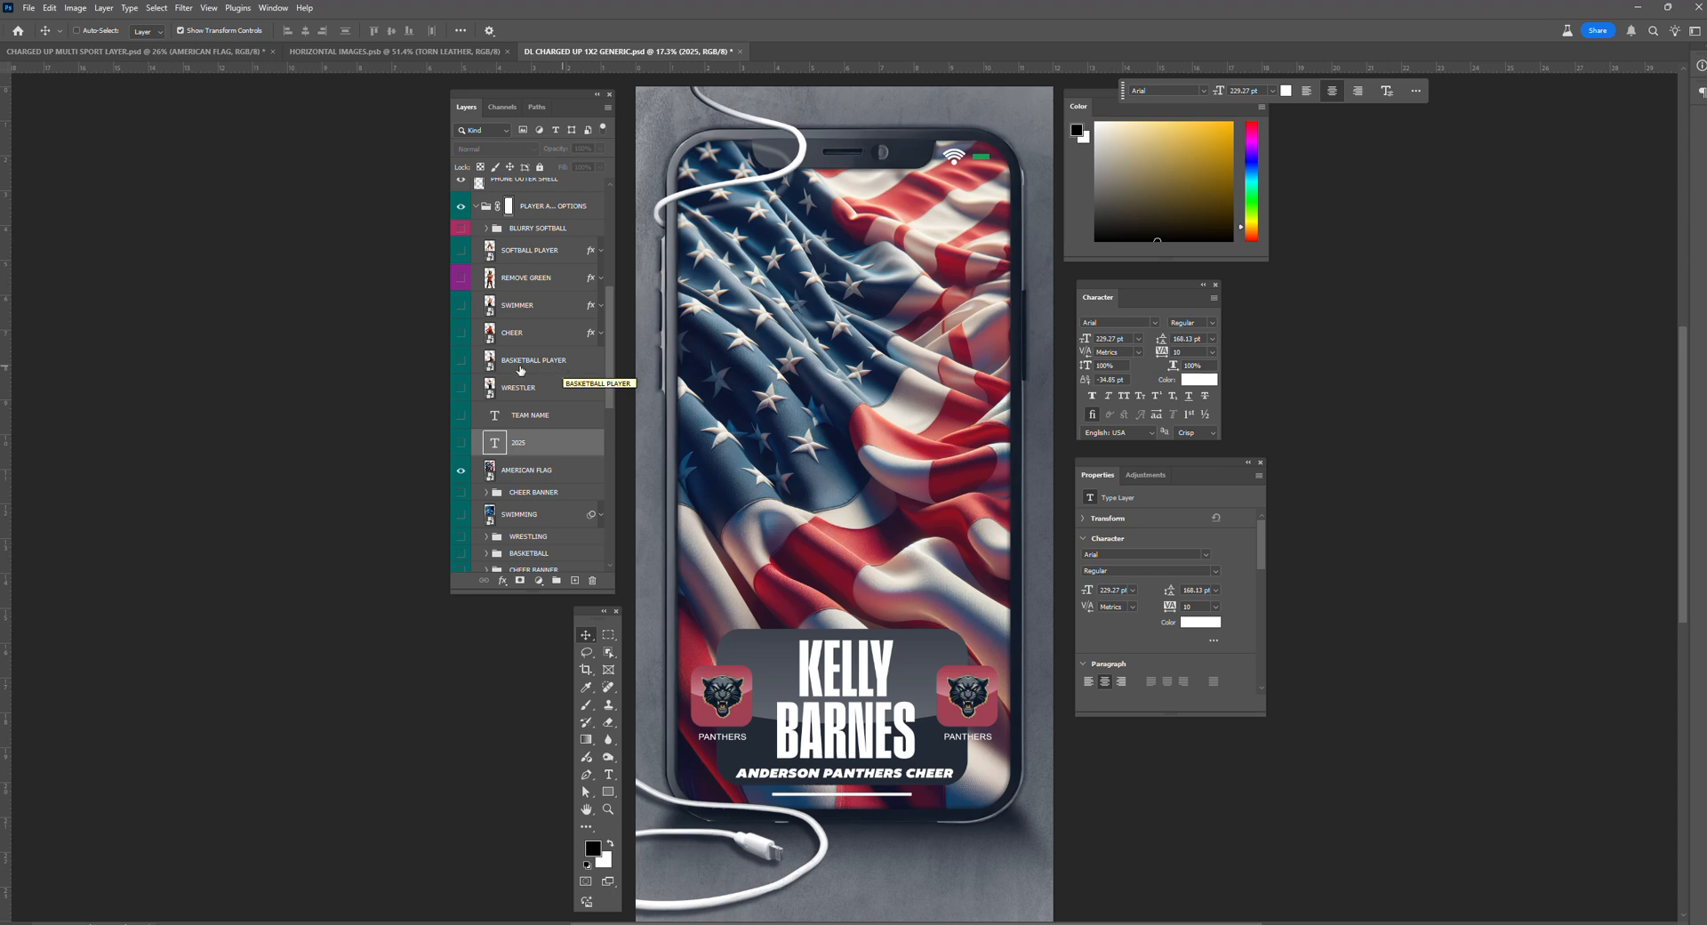
{"action": "left_click", "coordinate": [461, 251]}
{"action": "left_click", "coordinate": [524, 251]}
{"action": "left_click_drag", "start_coordinate": [843, 331], "coordinate": [854, 351]}
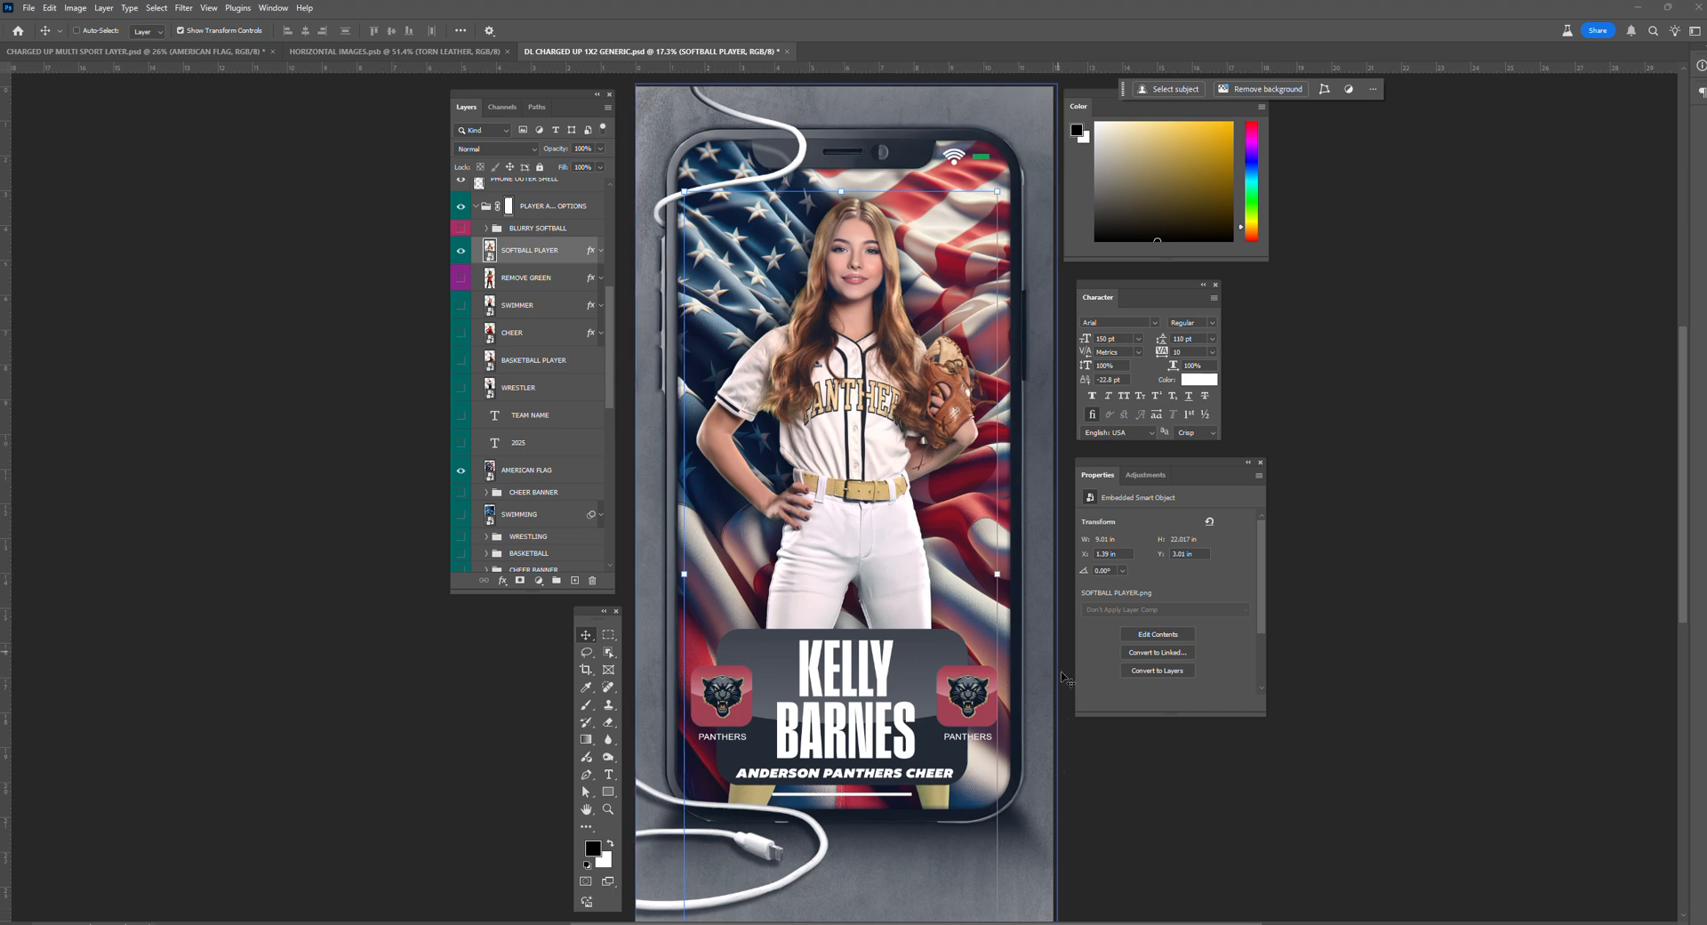
Step: Hide the Softball Player and American Flag layers and return to CHARGED UP MULTI SPORT LAYER.psd
{"action": "left_click", "coordinate": [462, 253]}
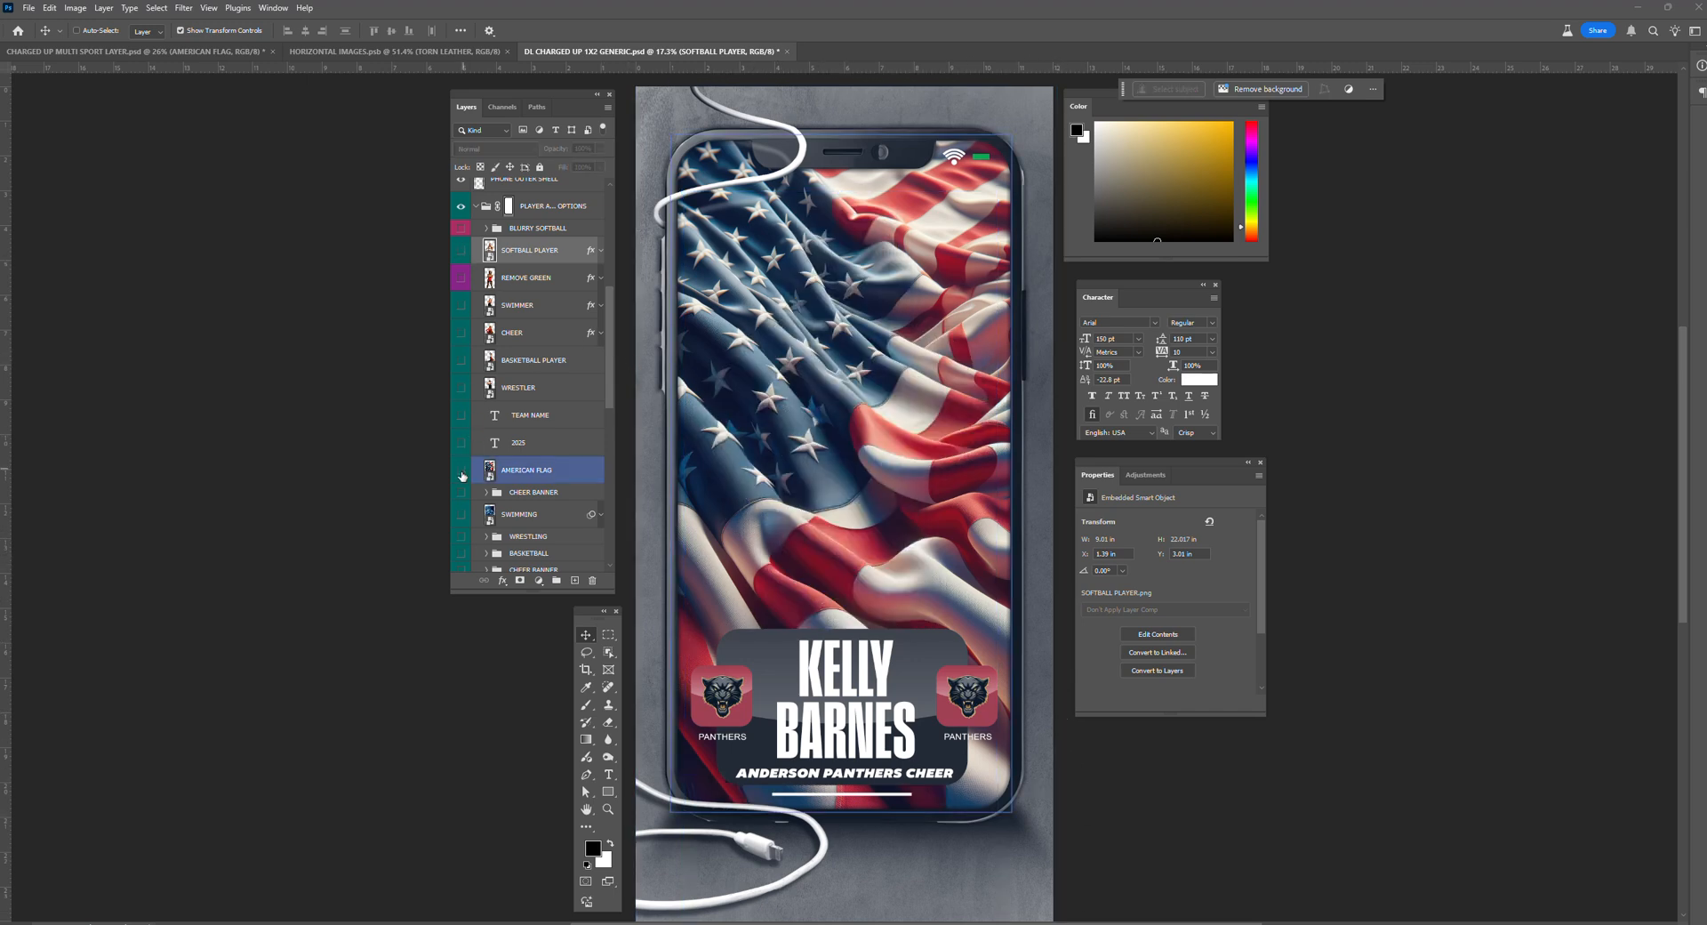
{"action": "left_click", "coordinate": [463, 473]}
{"action": "key", "text": "ctrl+Tab"}
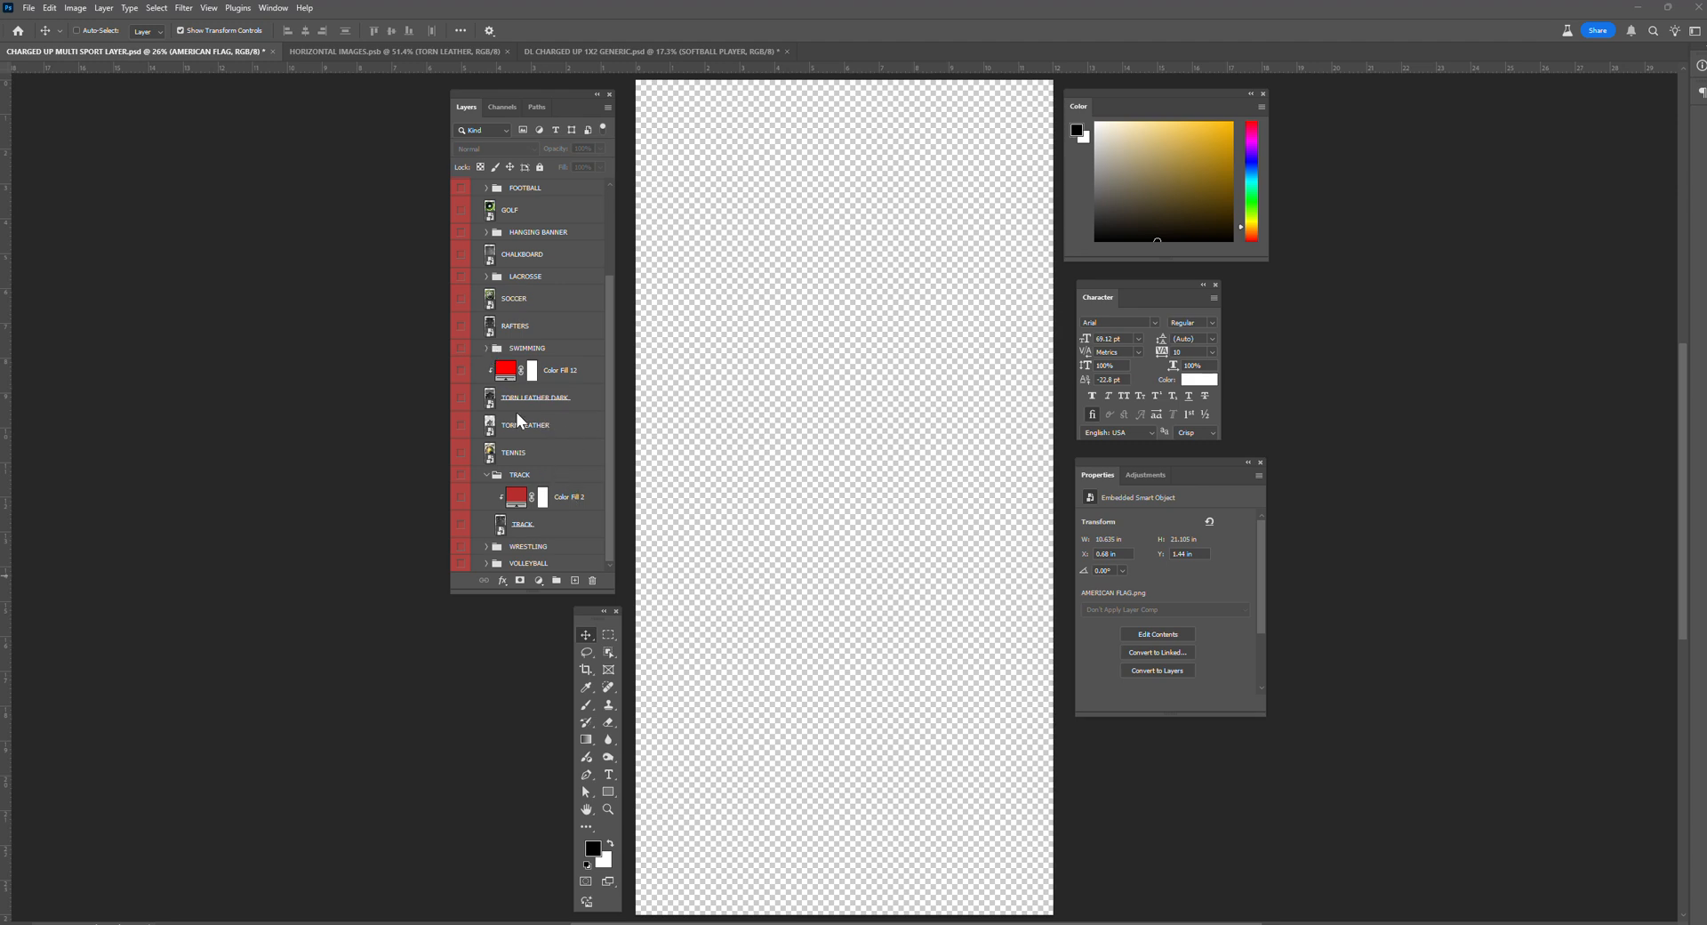
Step: Show the Soccer background layer and paste a copy of it above the Softball Player layer in DL CHARGED UP 1X2 GENERIC.psd
{"action": "left_click", "coordinate": [460, 300]}
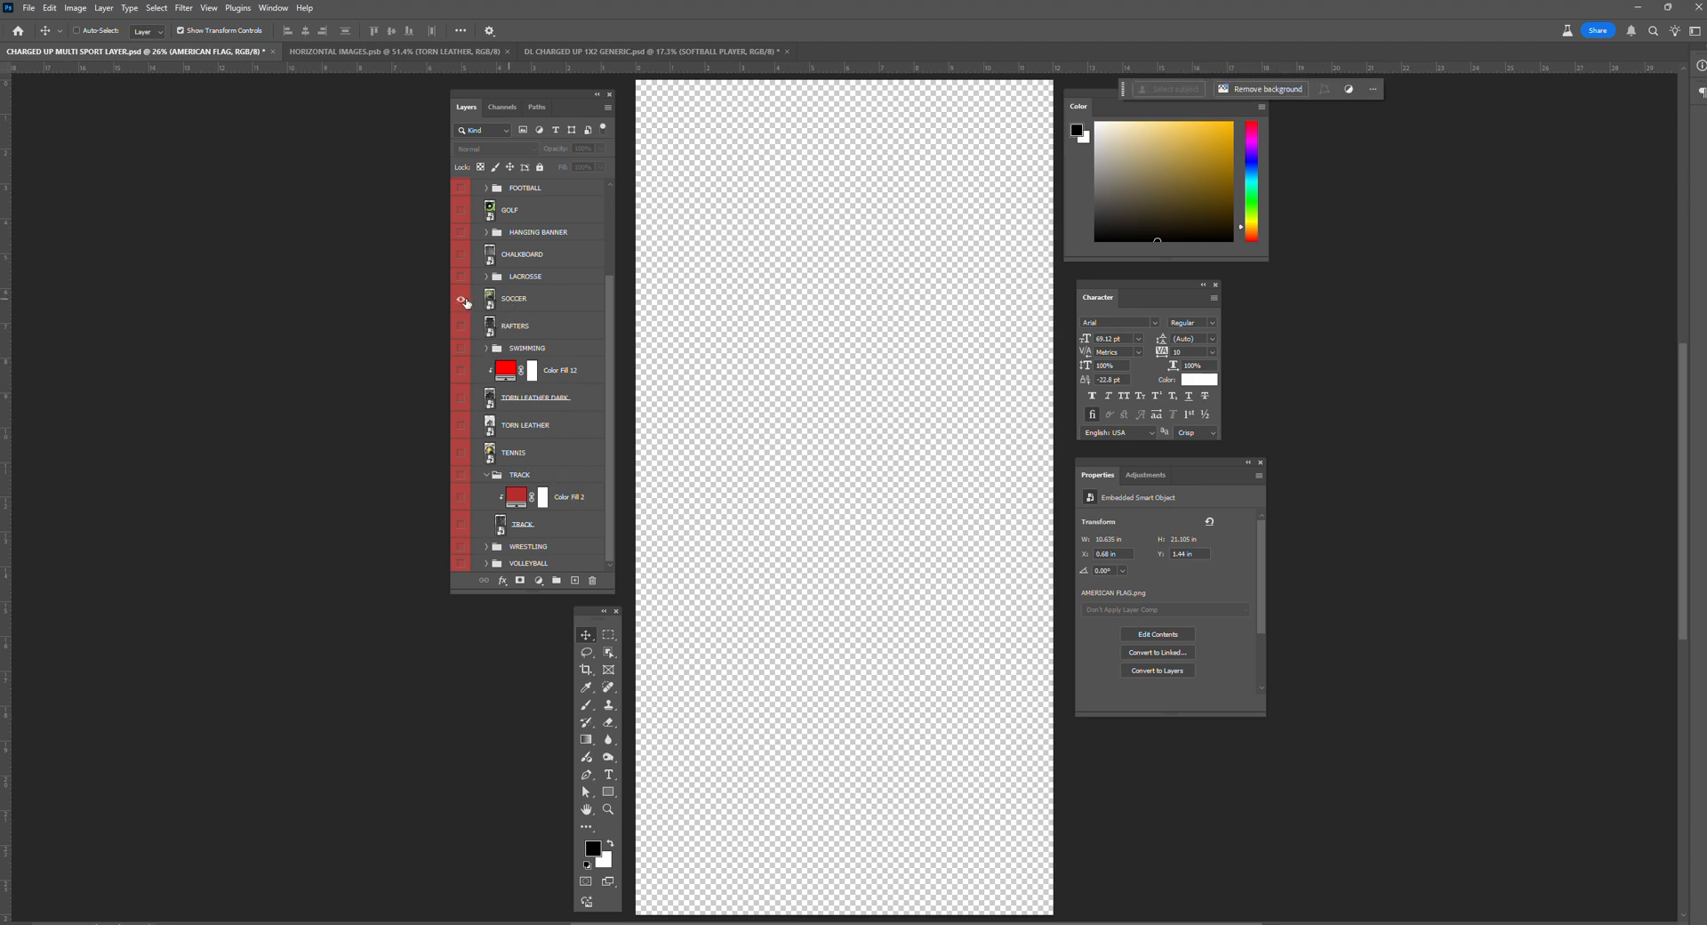
{"action": "left_click", "coordinate": [534, 303]}
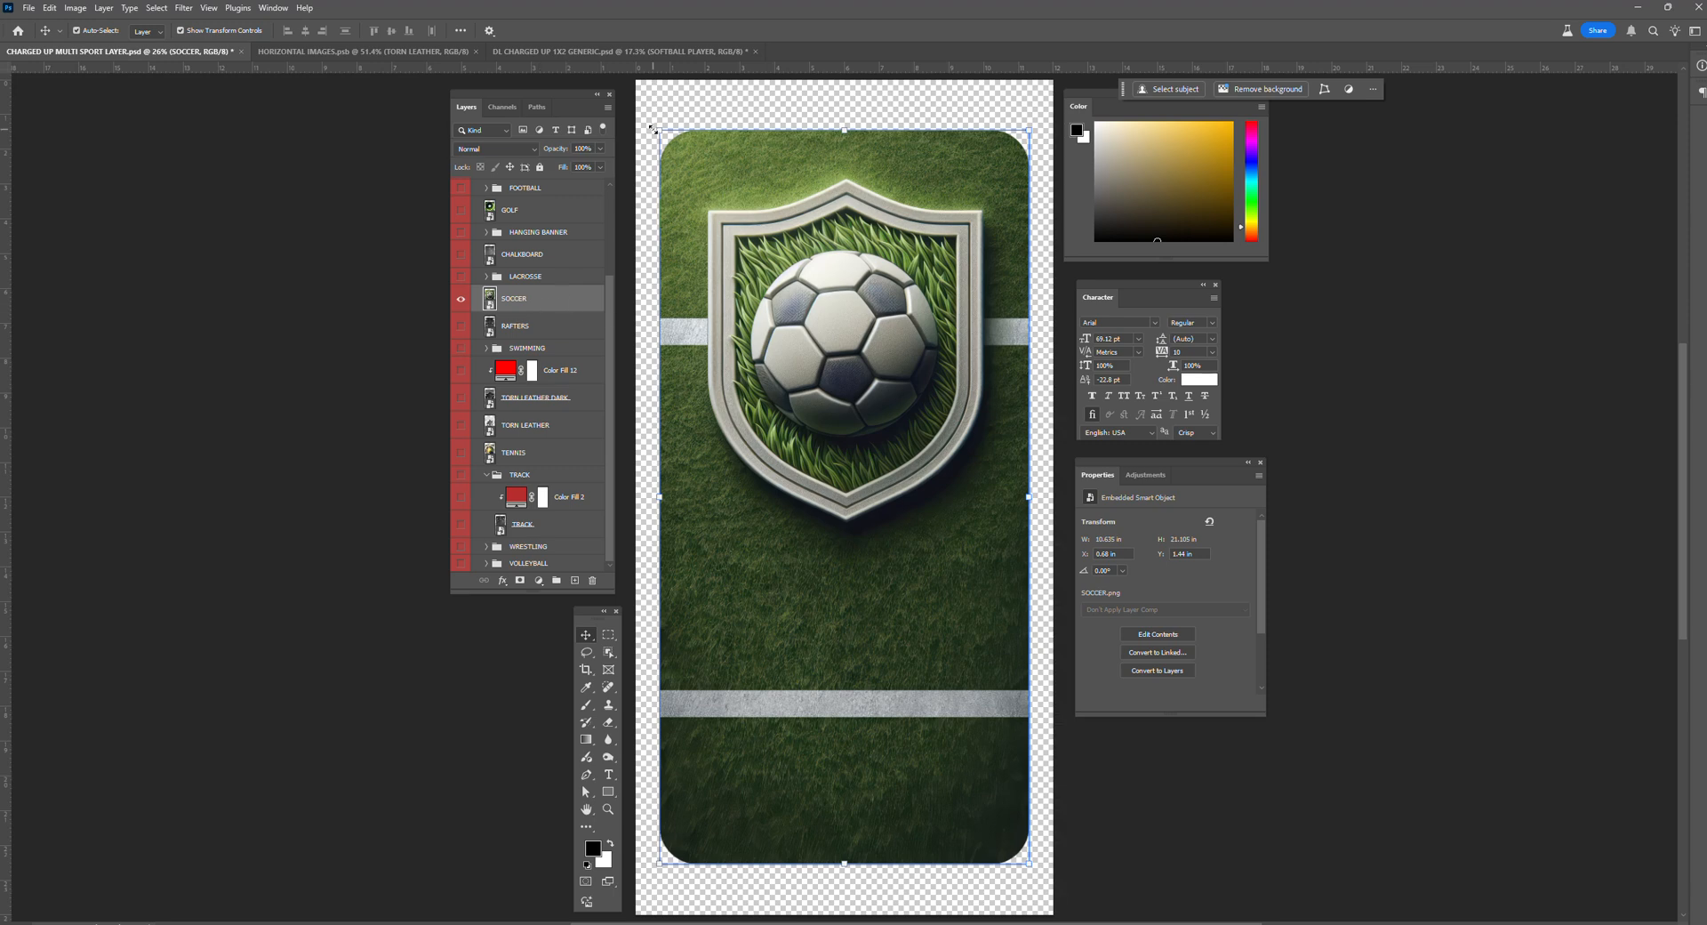
{"action": "left_click", "coordinate": [600, 50]}
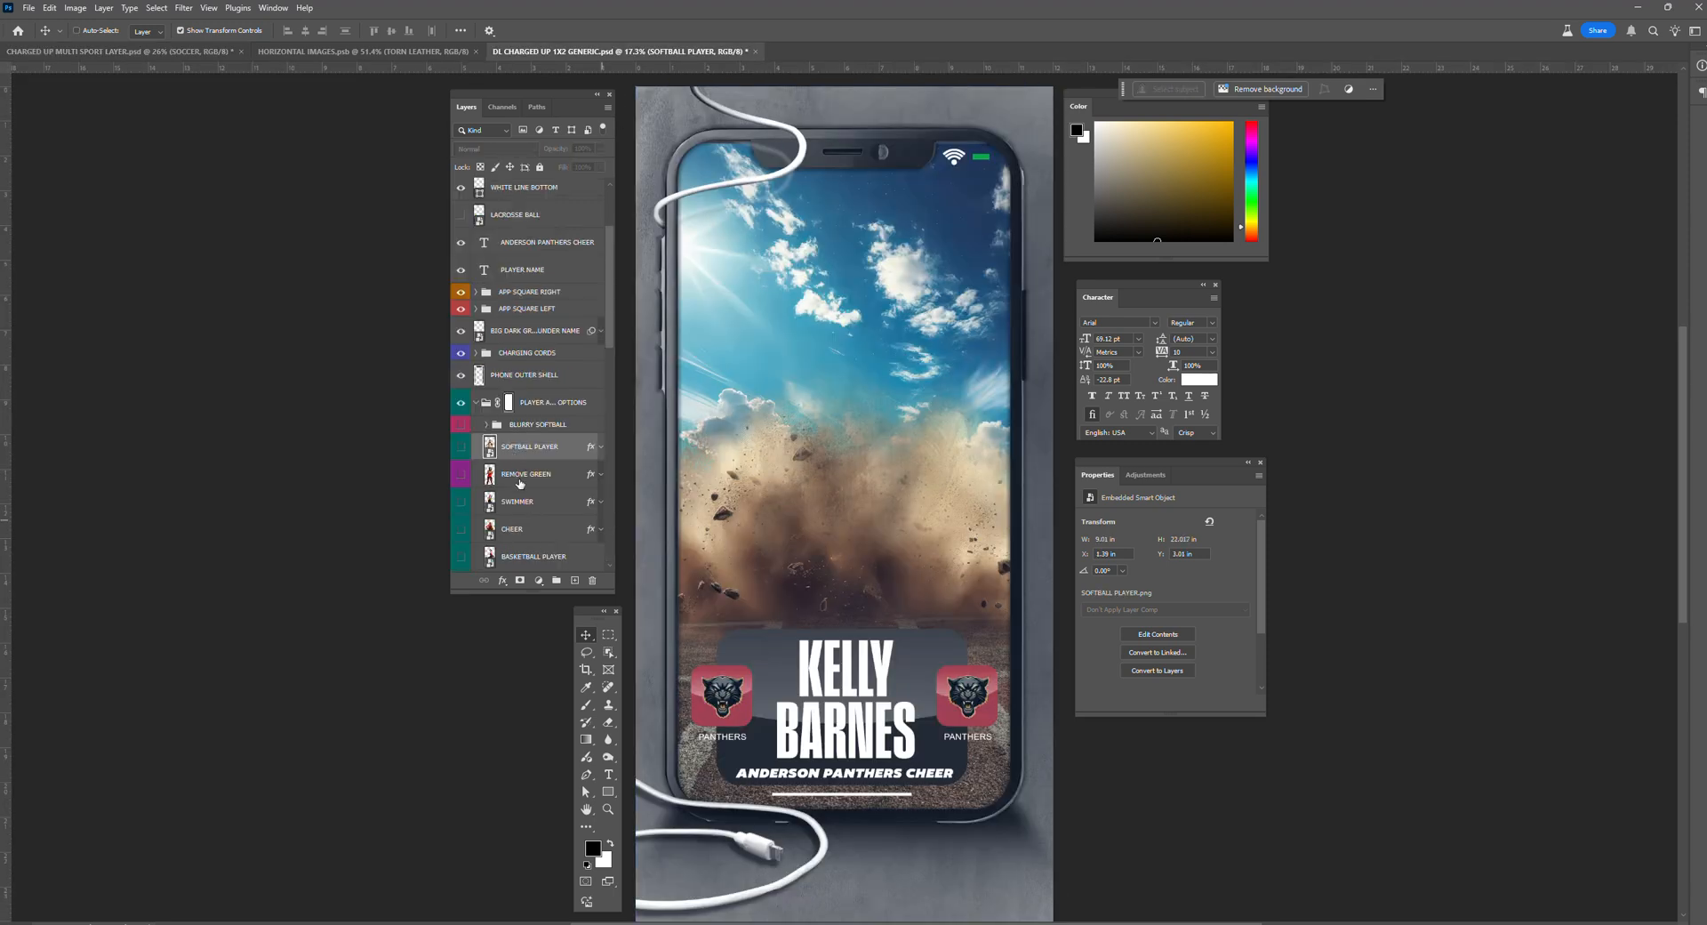
{"action": "left_click_drag", "start_coordinate": [525, 459], "coordinate": [525, 454]}
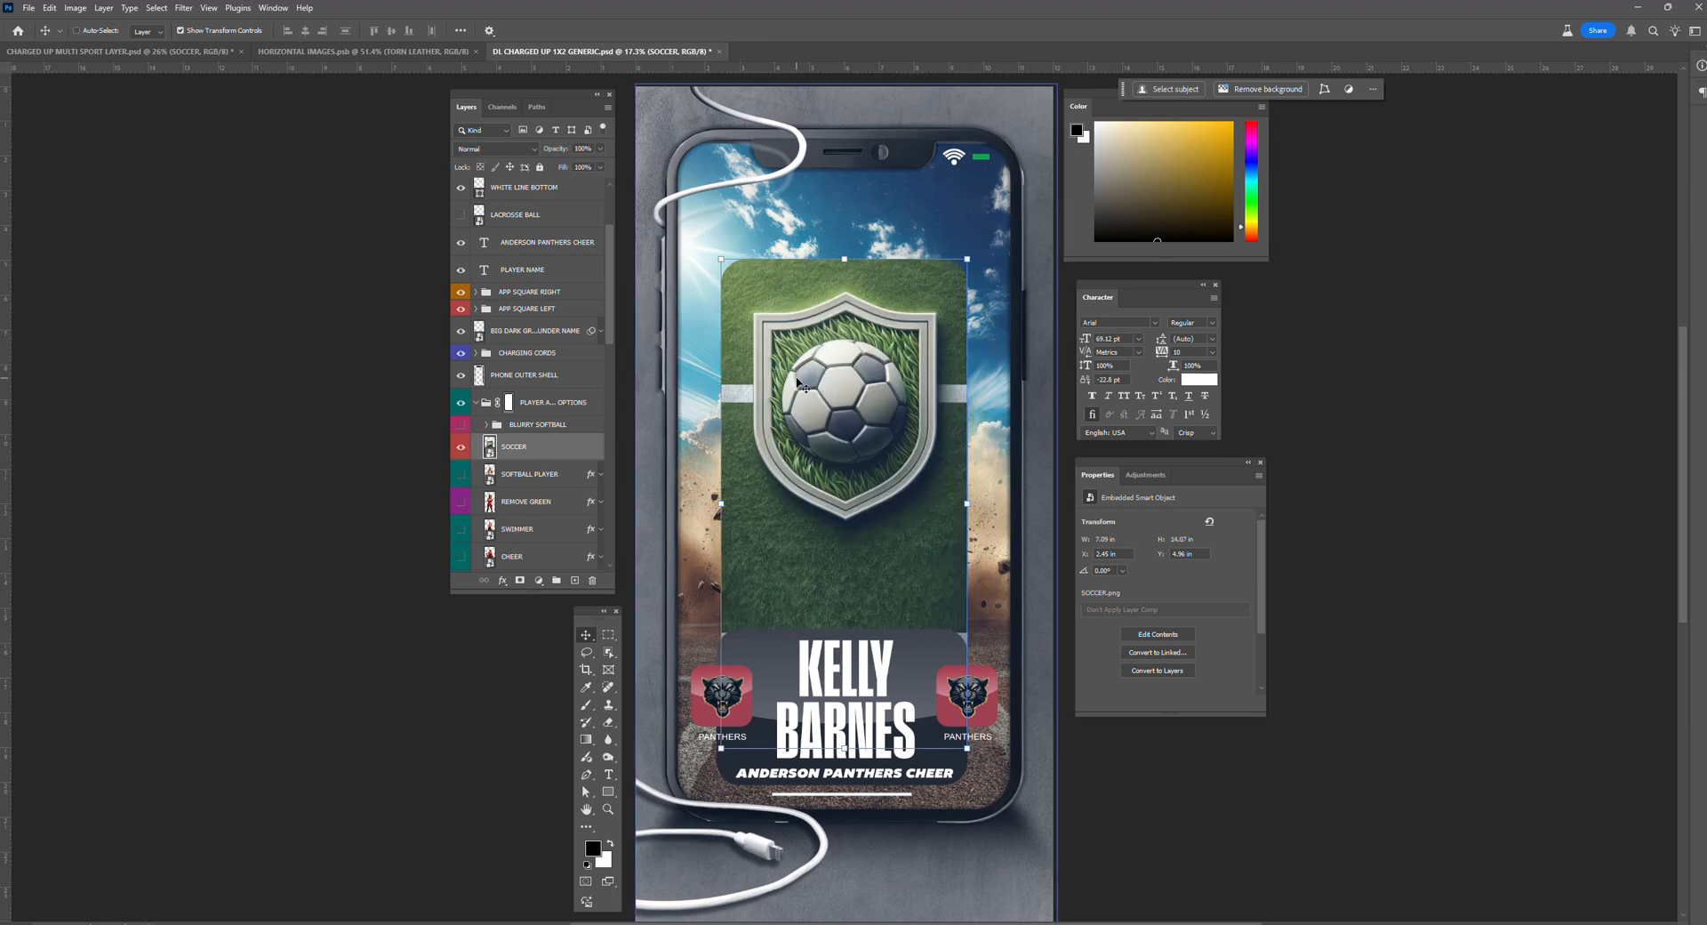
Step: Enlarge the pasted Soccer background to about 91% so it fills the phone screen
{"action": "left_click_drag", "start_coordinate": [722, 263], "coordinate": [676, 169]}
{"action": "left_click_drag", "start_coordinate": [971, 750], "coordinate": [1012, 811]}
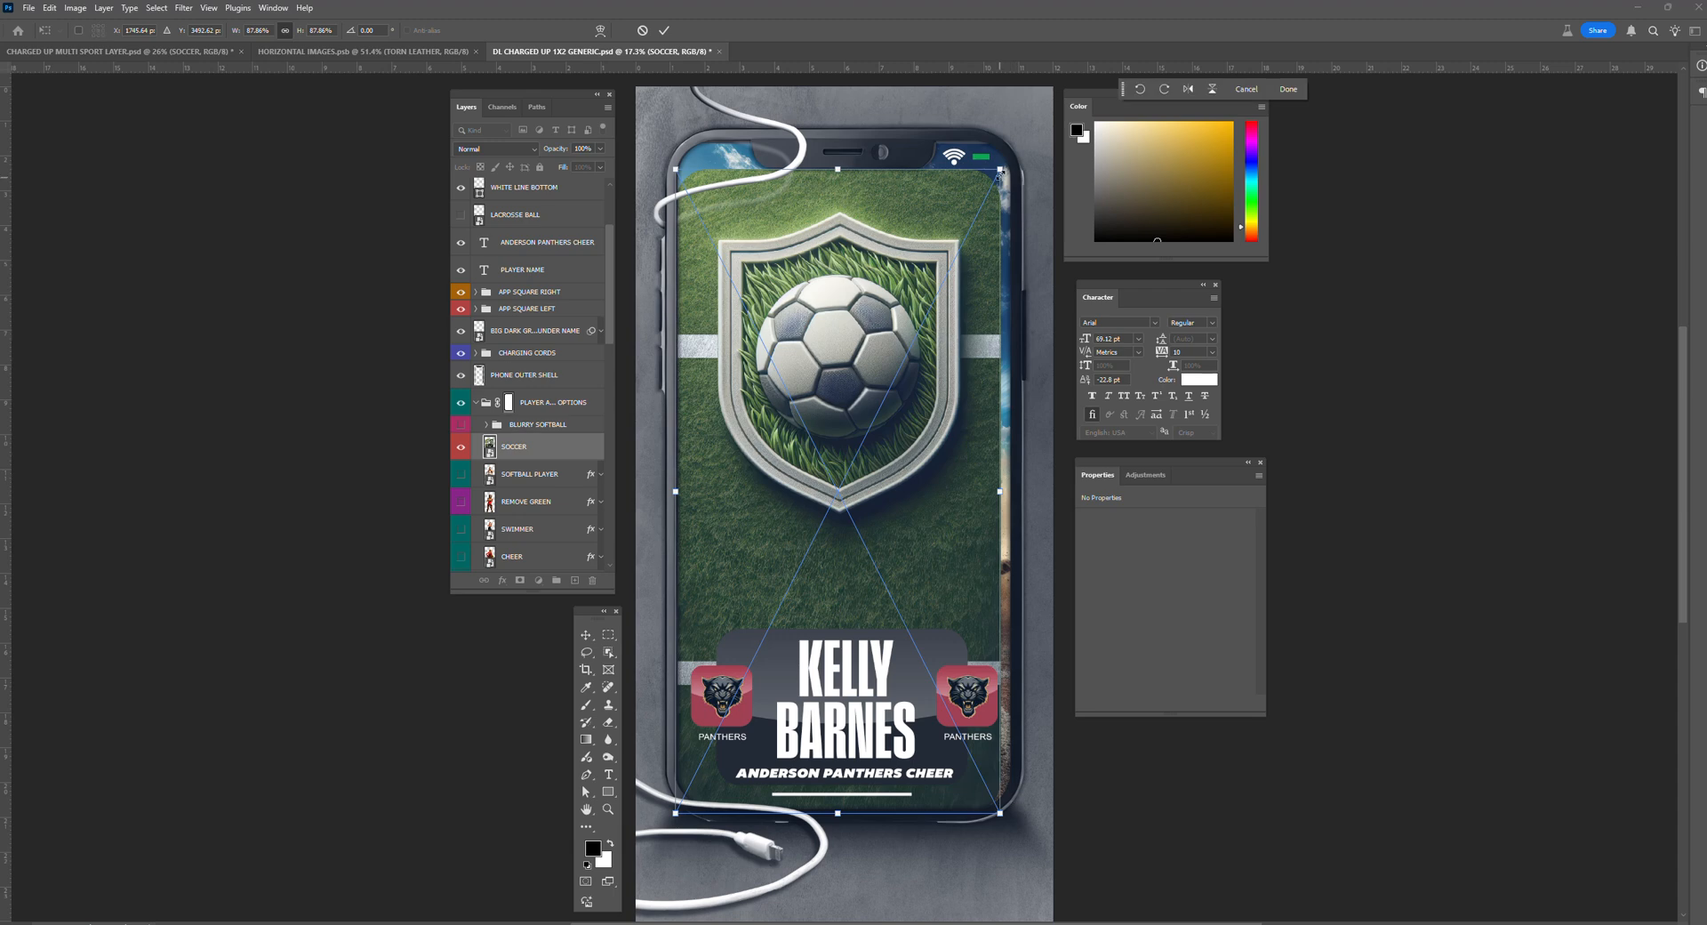
{"action": "left_click_drag", "start_coordinate": [1003, 169], "coordinate": [1022, 144]}
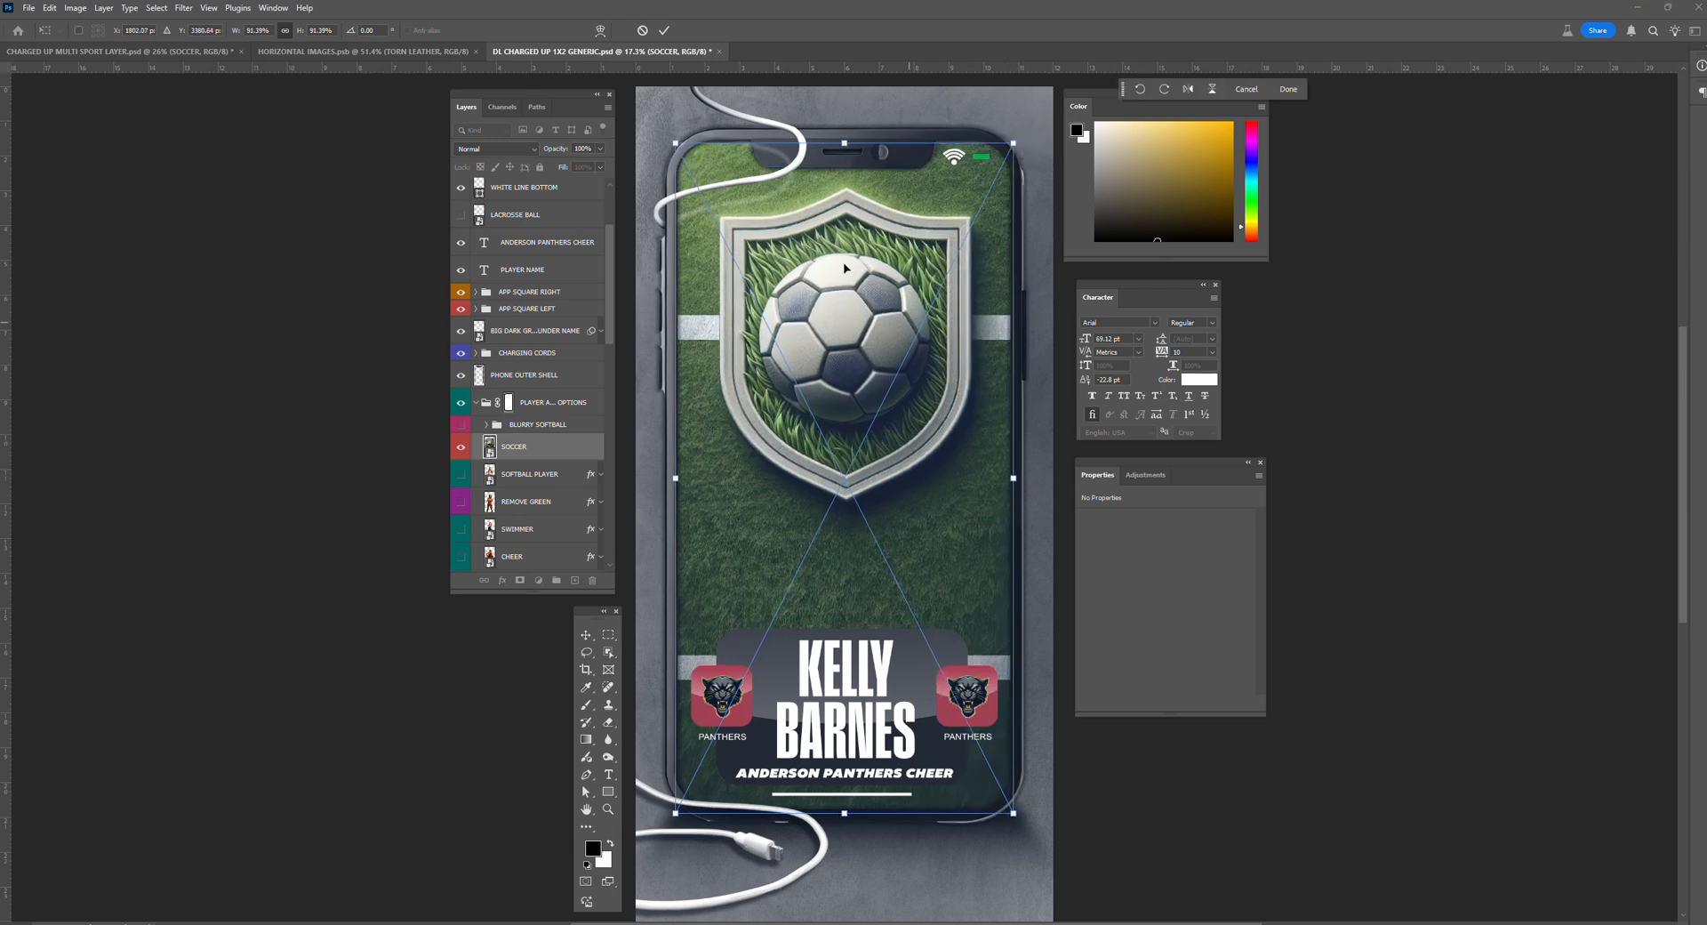
{"action": "left_click", "coordinate": [666, 31]}
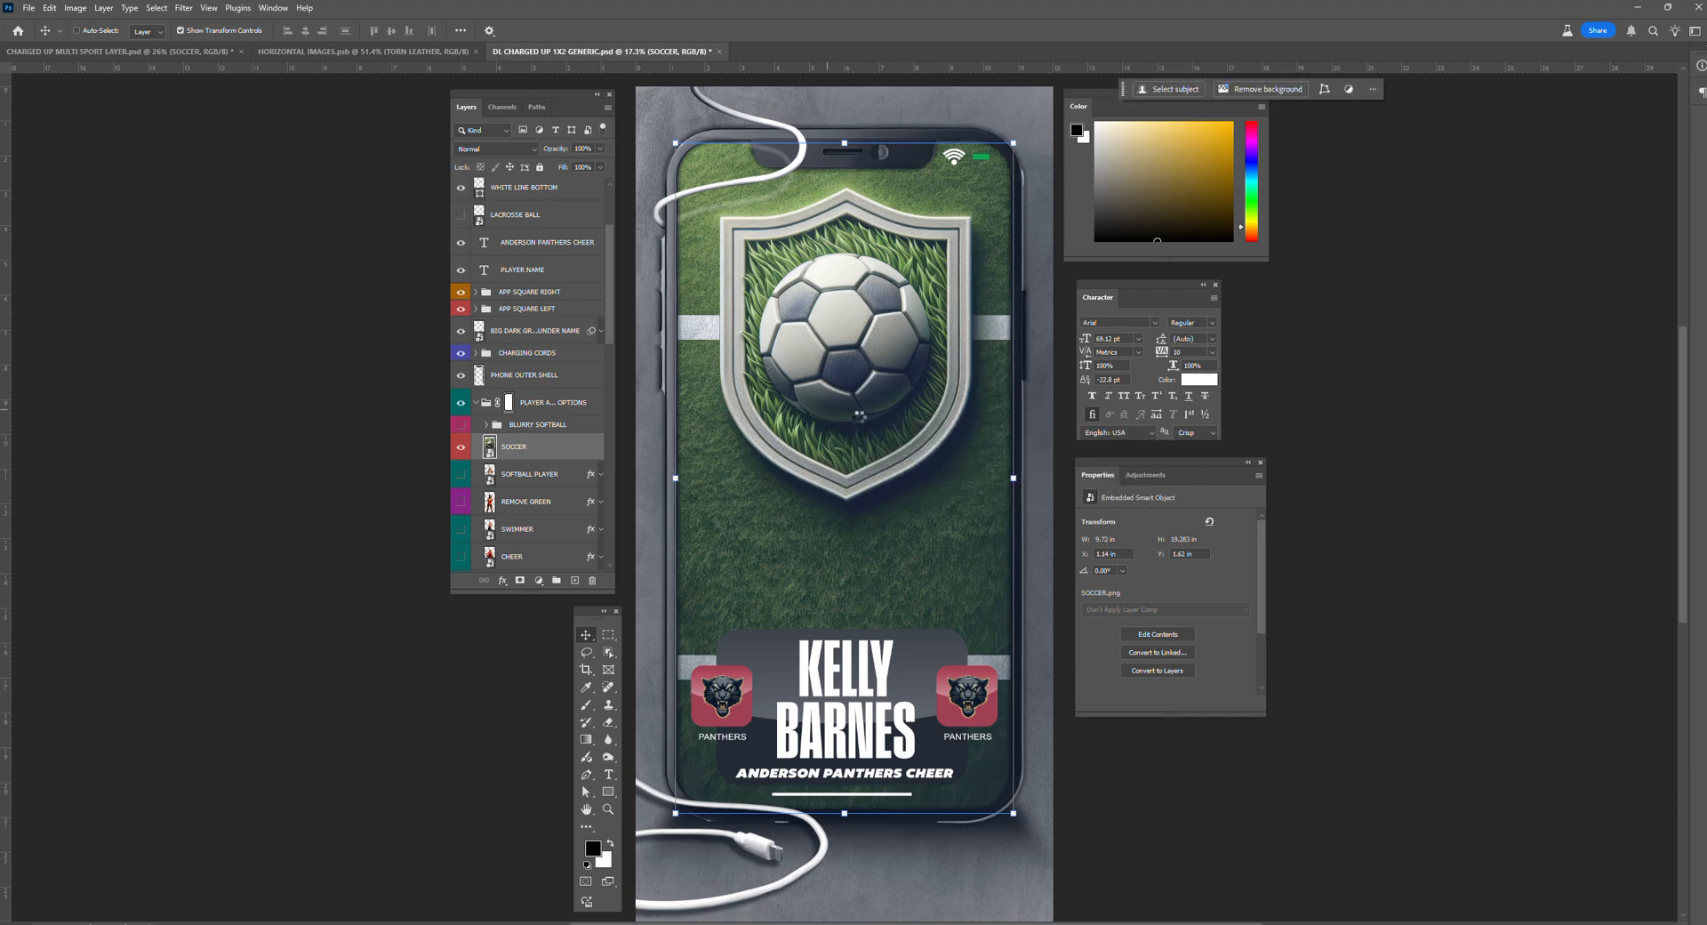
Step: Try placing the Soccer Player image at 100% over the Soccer background, moved down within the phone screen
{"action": "key", "text": "ctrl+t"}
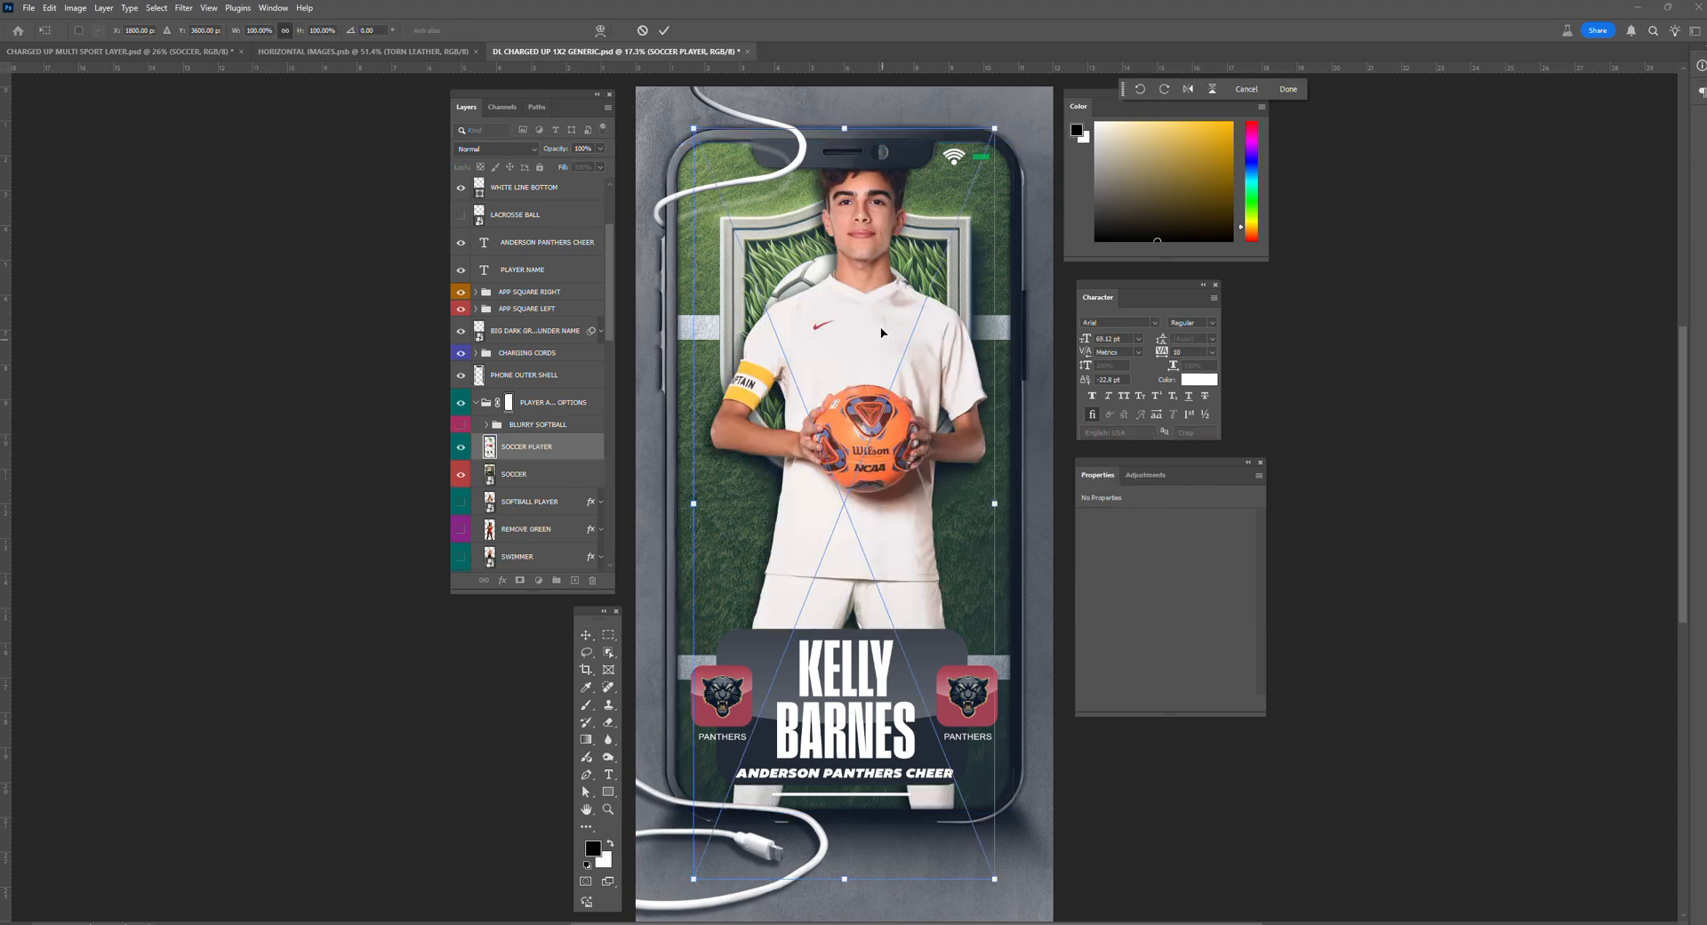
{"action": "left_click_drag", "start_coordinate": [875, 282], "coordinate": [859, 359]}
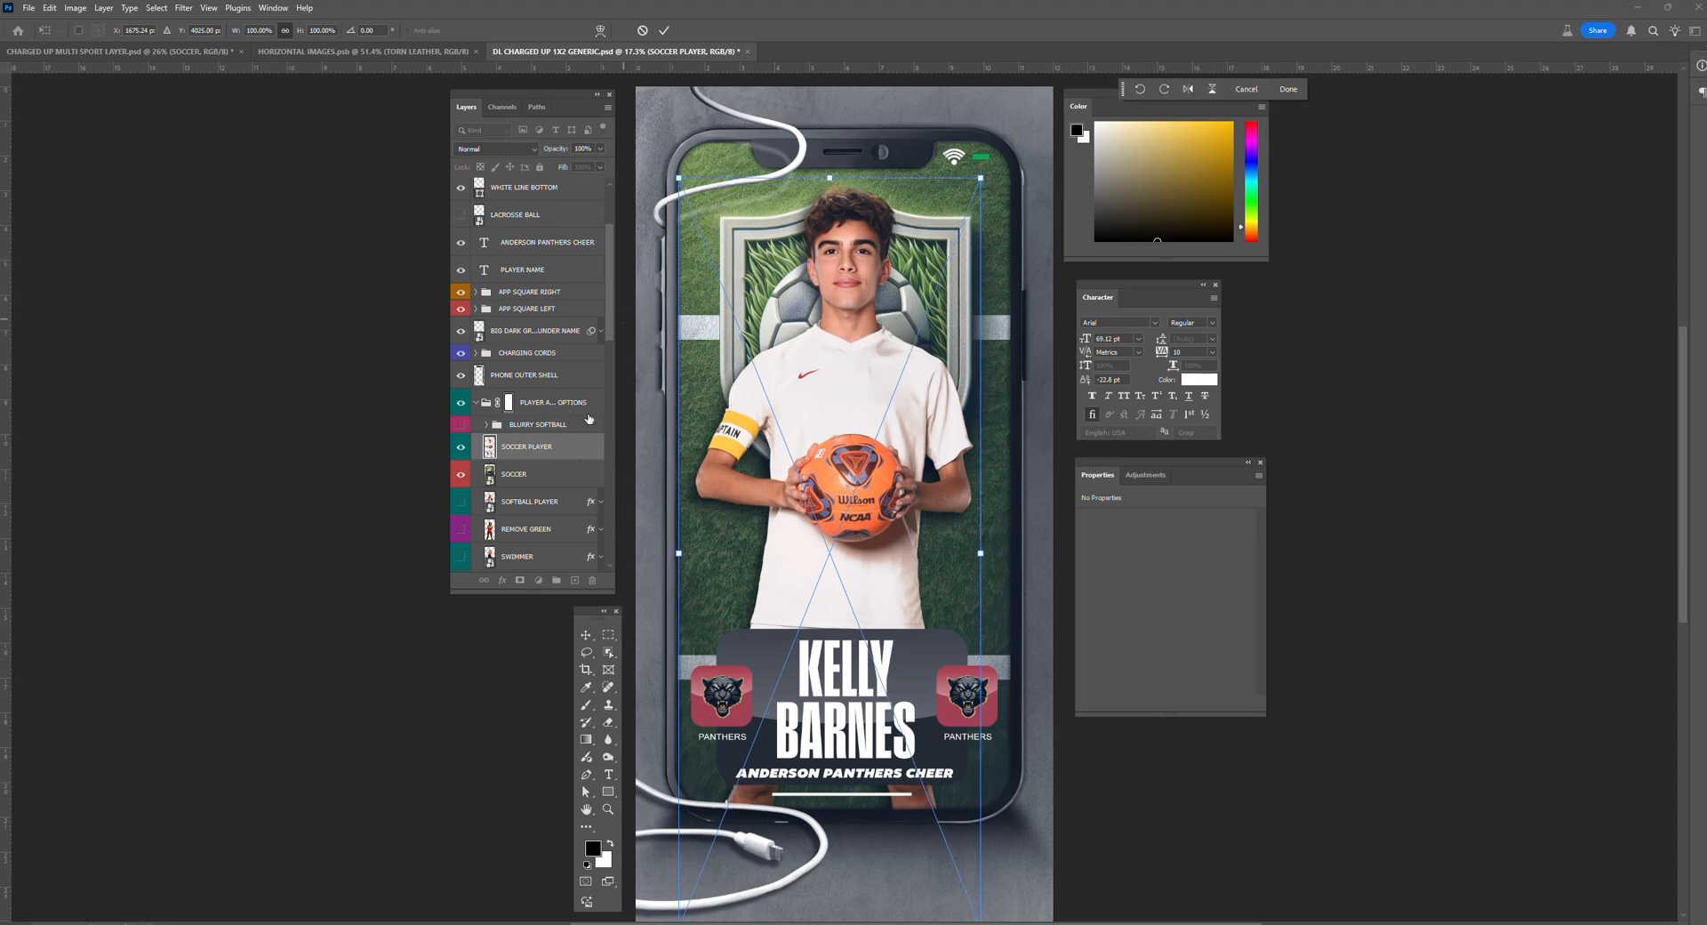
Step: Hide the Soccer layer in CHARGED UP MULTI SPORT LAYER.psd and return to DL CHARGED UP 1X2 GENERIC.psd
{"action": "left_click", "coordinate": [215, 52]}
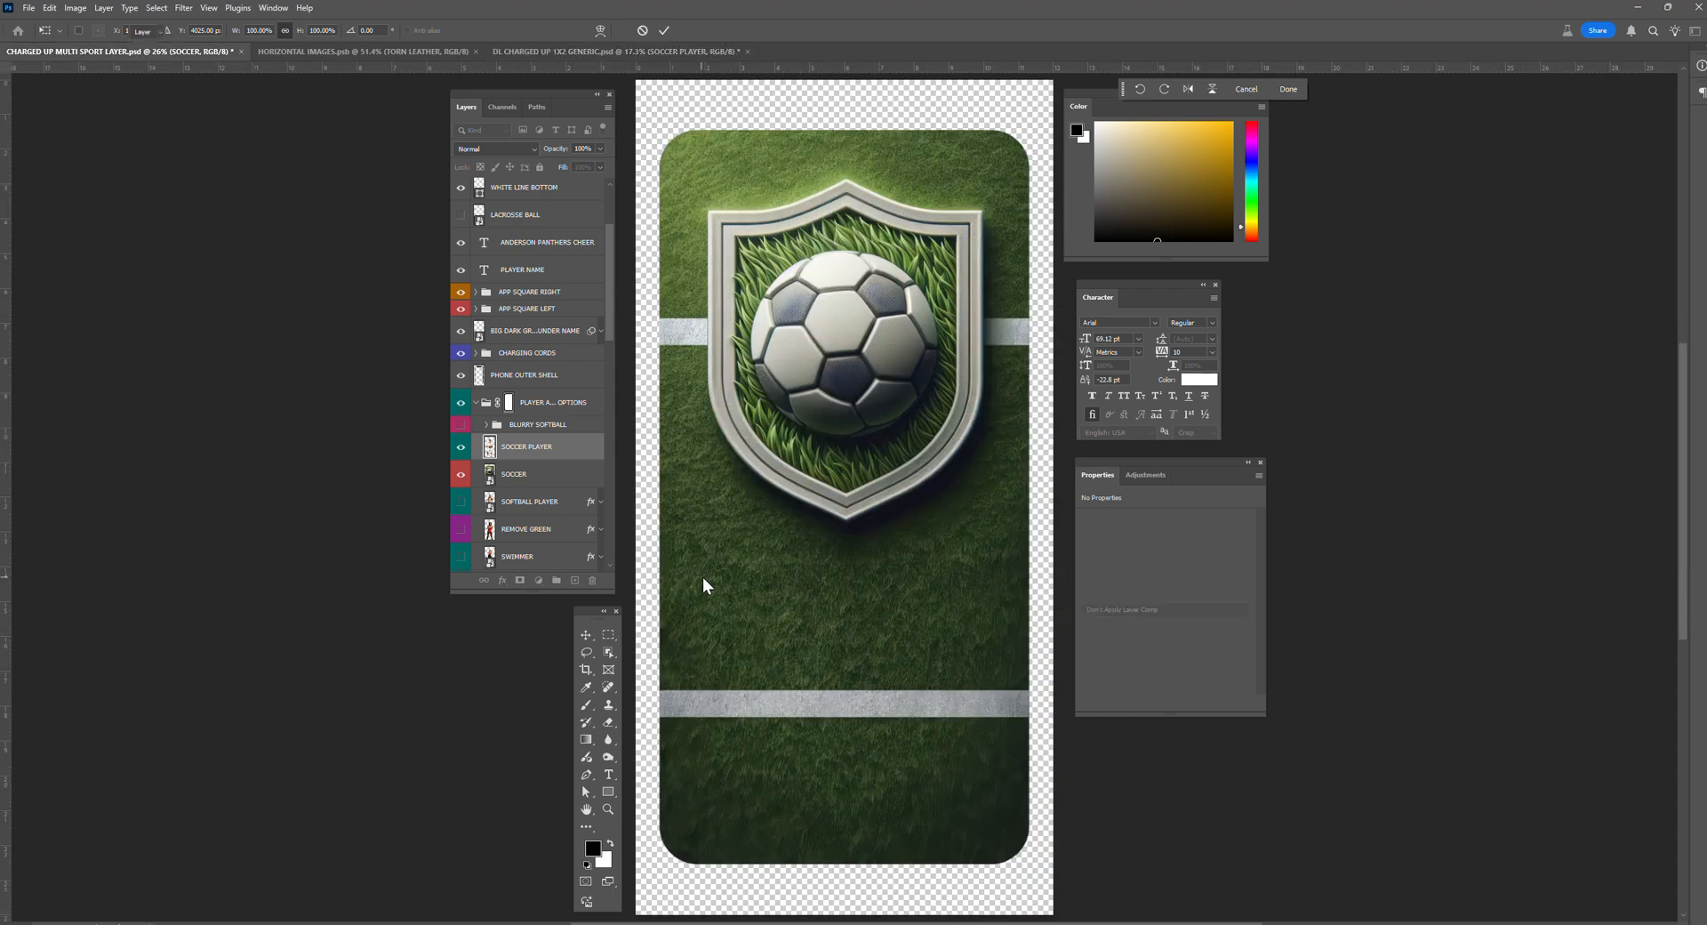
{"action": "left_click", "coordinate": [460, 299]}
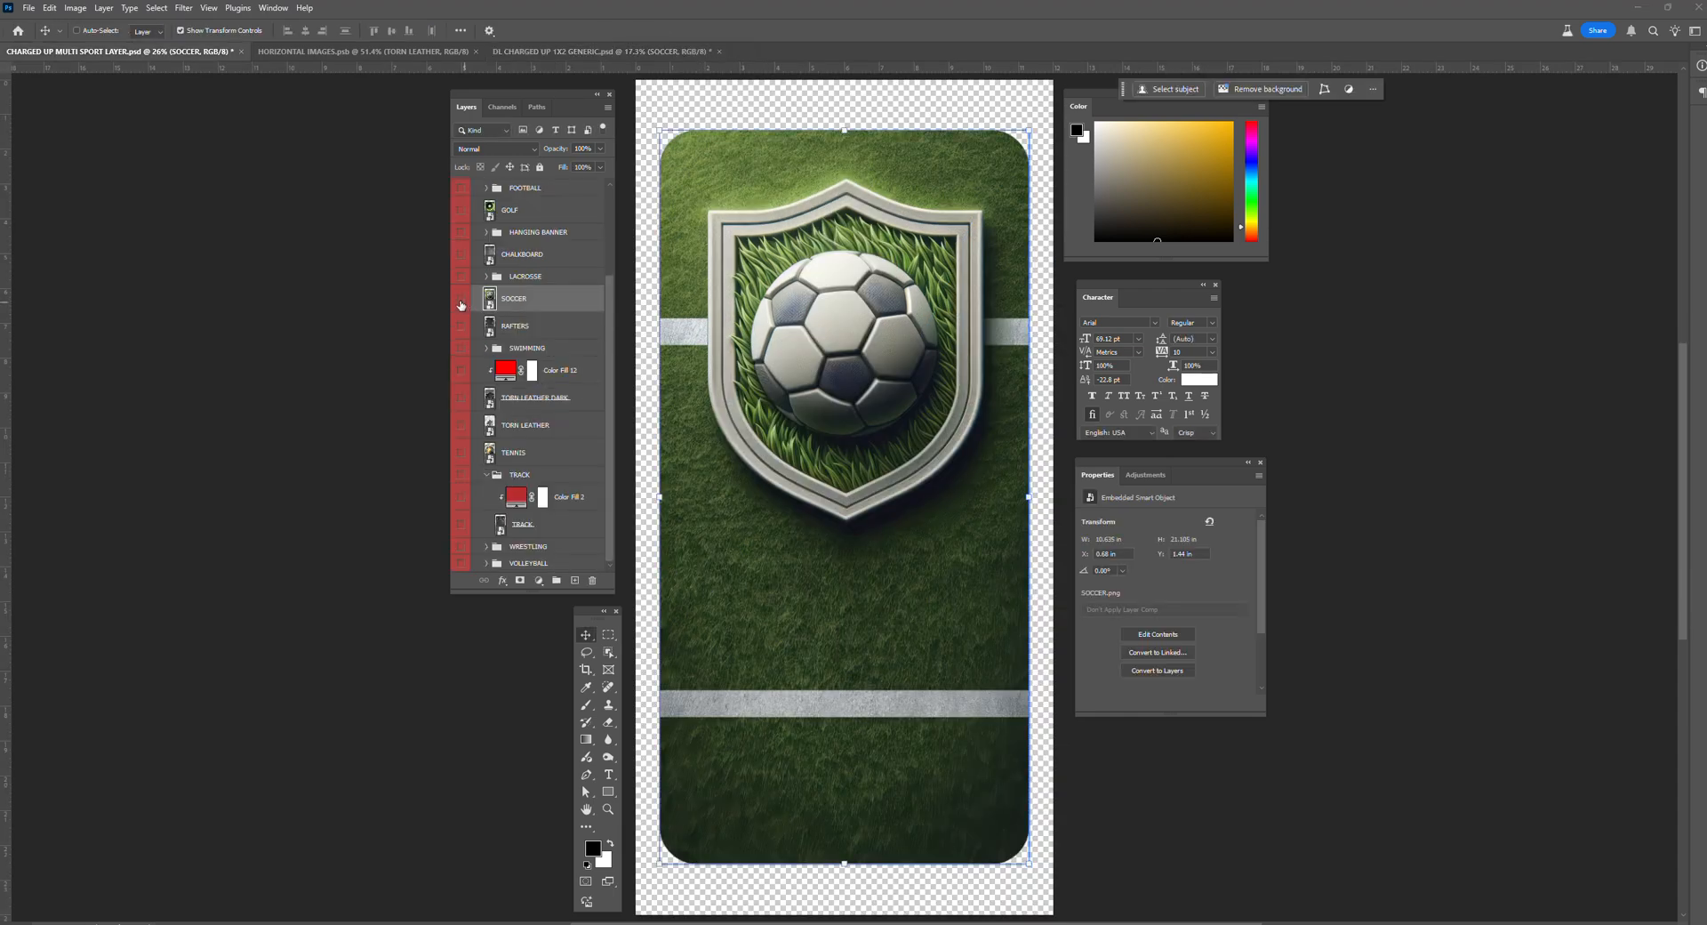
{"action": "left_click_drag", "start_coordinate": [611, 299], "coordinate": [617, 255]}
{"action": "left_click", "coordinate": [702, 50]}
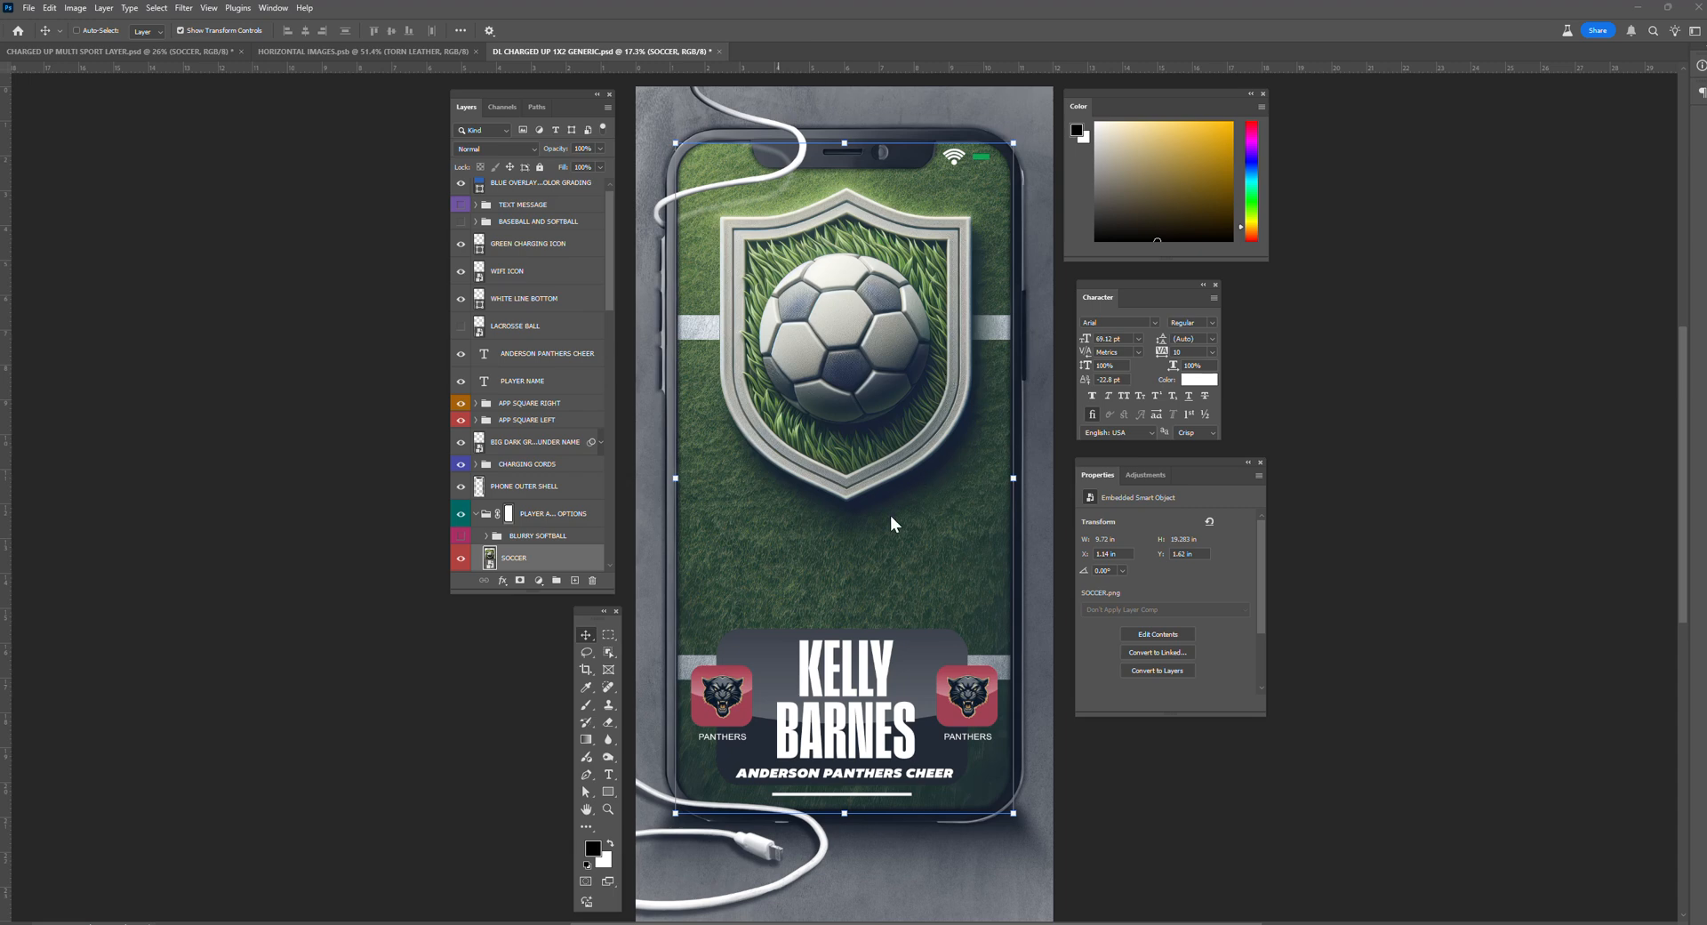
Step: Place the Soccer Player image above the Soccer background, scaled to about 87% and centred within the phone screen
{"action": "left_click_drag", "start_coordinate": [898, 440], "coordinate": [835, 433]}
{"action": "left_click_drag", "start_coordinate": [873, 261], "coordinate": [859, 308]}
{"action": "left_click_drag", "start_coordinate": [978, 180], "coordinate": [942, 273]}
{"action": "left_click_drag", "start_coordinate": [826, 369], "coordinate": [843, 289]}
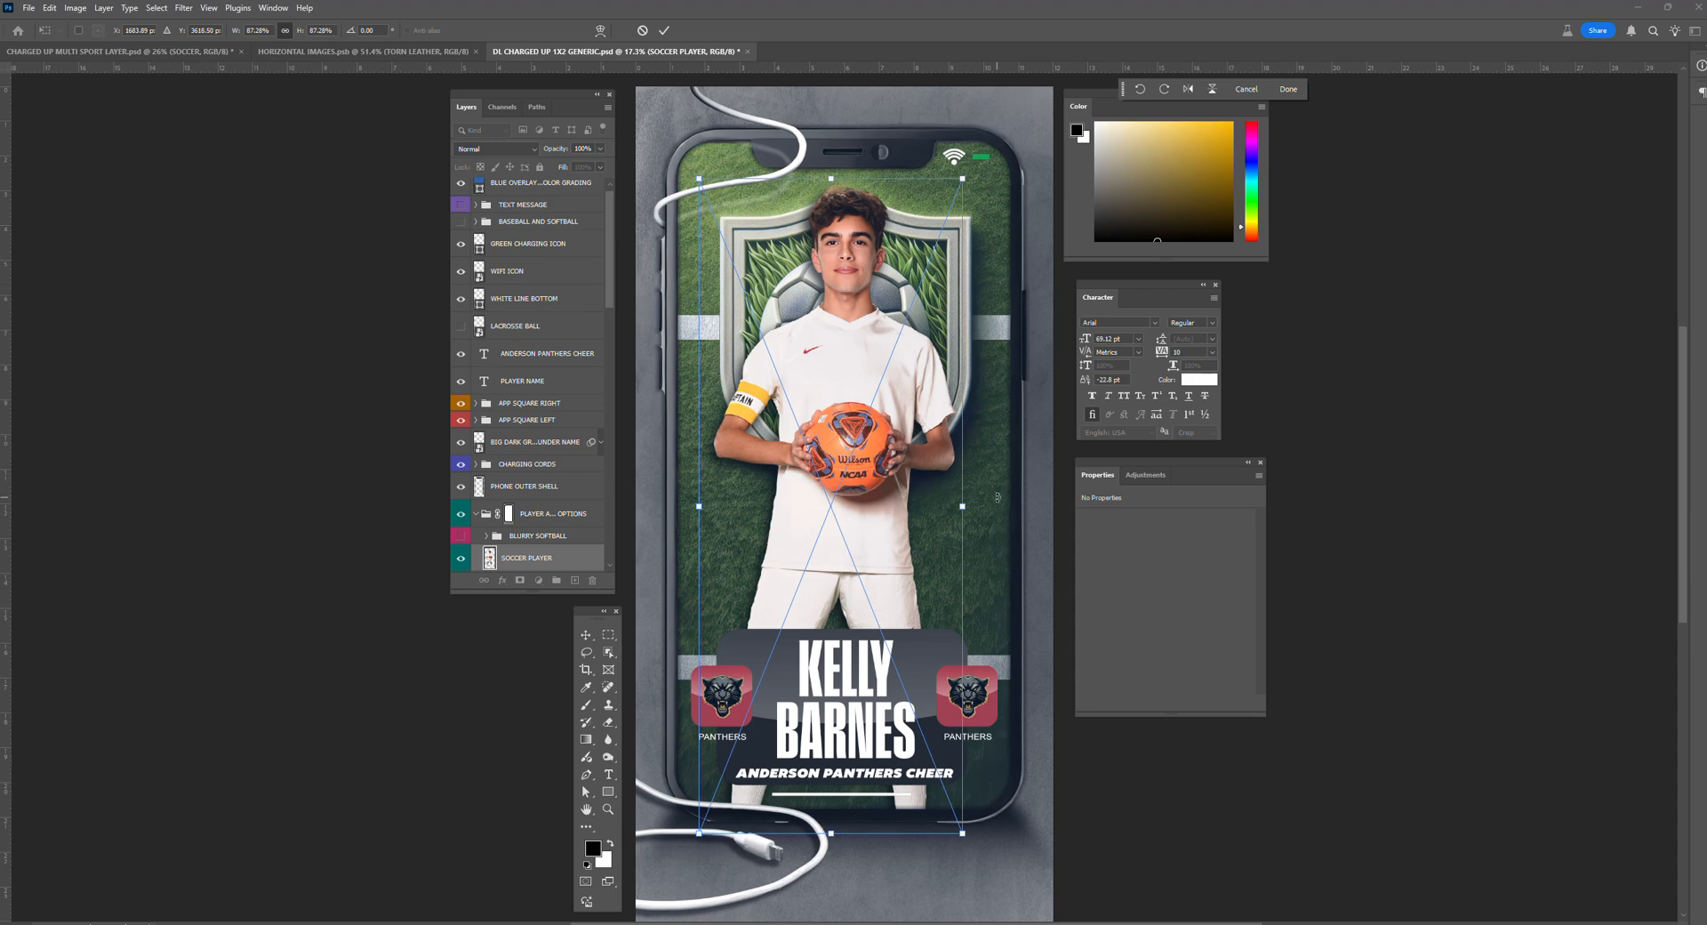
{"action": "left_click", "coordinate": [664, 30]}
Step: Paste a second Soccer background, enlarged to about 80%, and move it into the BACKGROUND OPTIONS group above CHEER BANNER
{"action": "key", "text": "ctrl+v"}
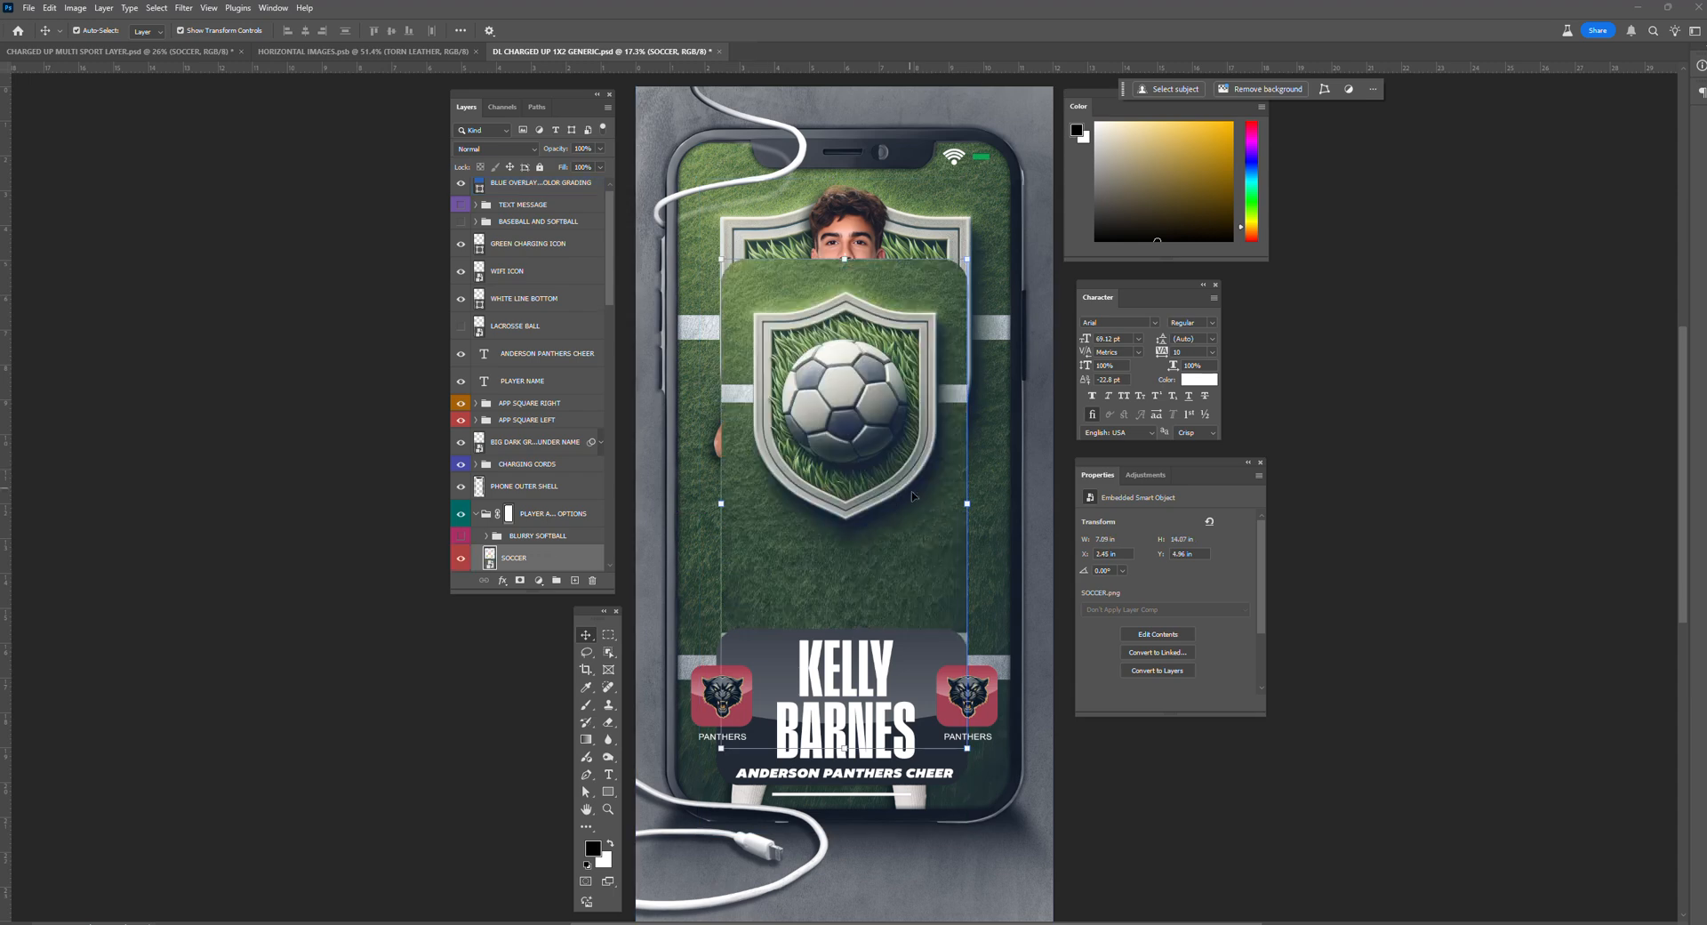
{"action": "left_click_drag", "start_coordinate": [721, 260], "coordinate": [674, 178]}
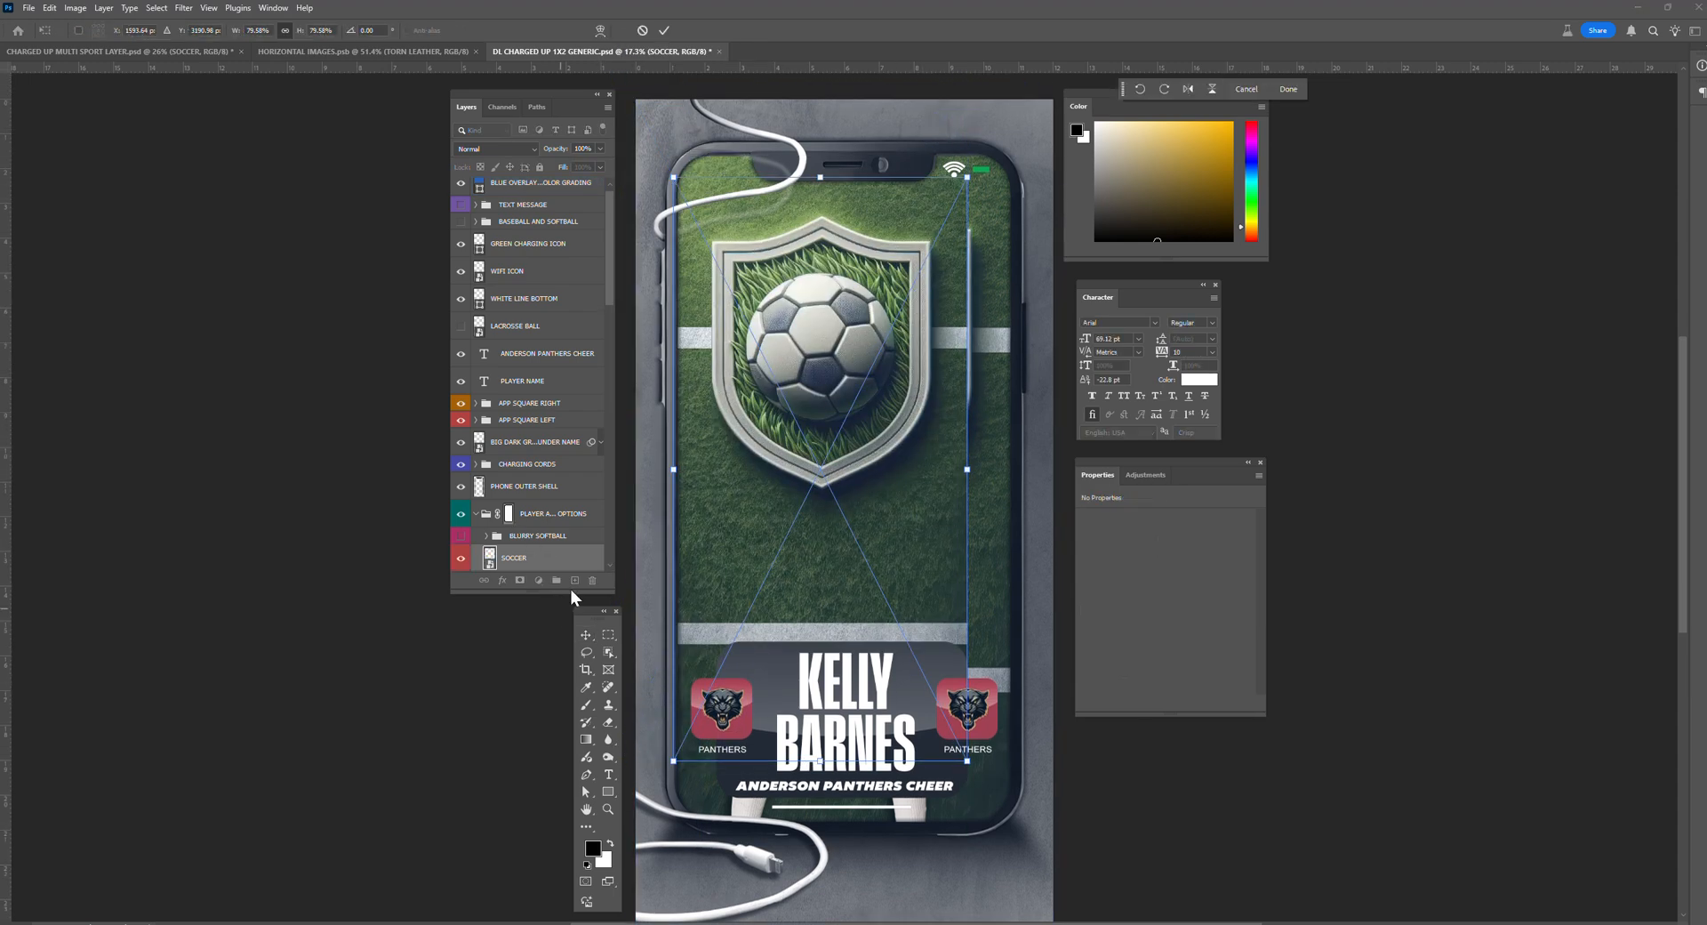
{"action": "left_click_drag", "start_coordinate": [611, 303], "coordinate": [613, 397]}
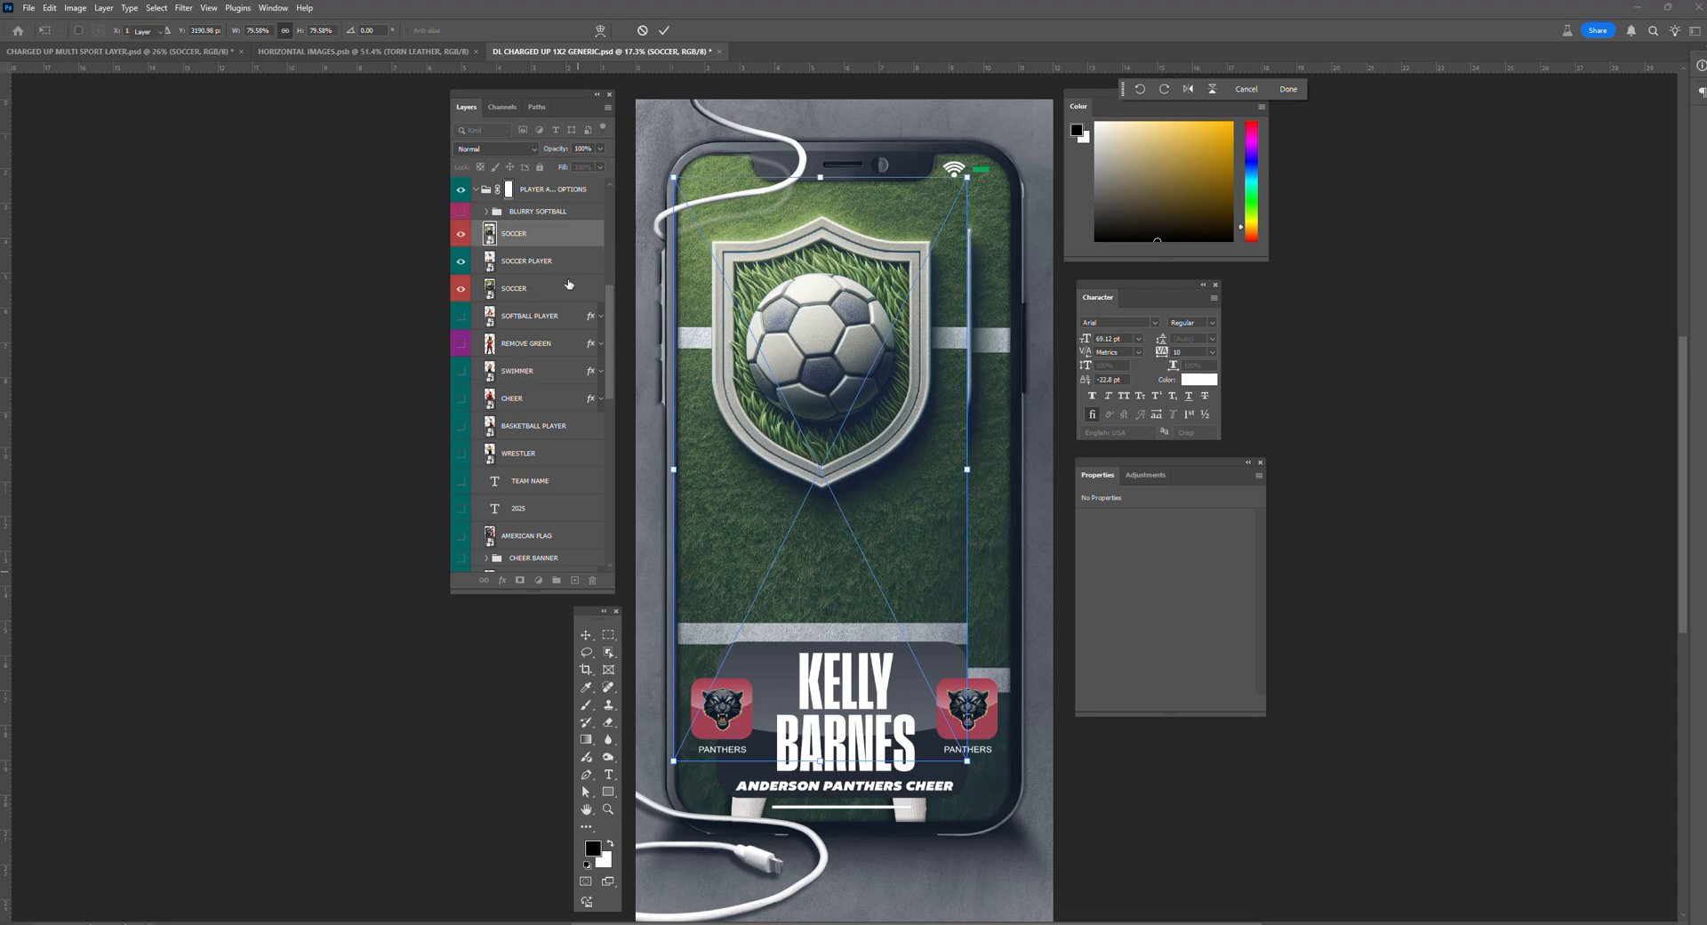
{"action": "scroll", "coordinate": [587, 569], "scroll_direction": "down", "scroll_amount": 2}
{"action": "left_click_drag", "start_coordinate": [583, 565], "coordinate": [608, 444]}
{"action": "left_click_drag", "start_coordinate": [556, 198], "coordinate": [560, 551]}
{"action": "left_click_drag", "start_coordinate": [609, 460], "coordinate": [610, 559]}
{"action": "left_click_drag", "start_coordinate": [537, 213], "coordinate": [572, 407]}
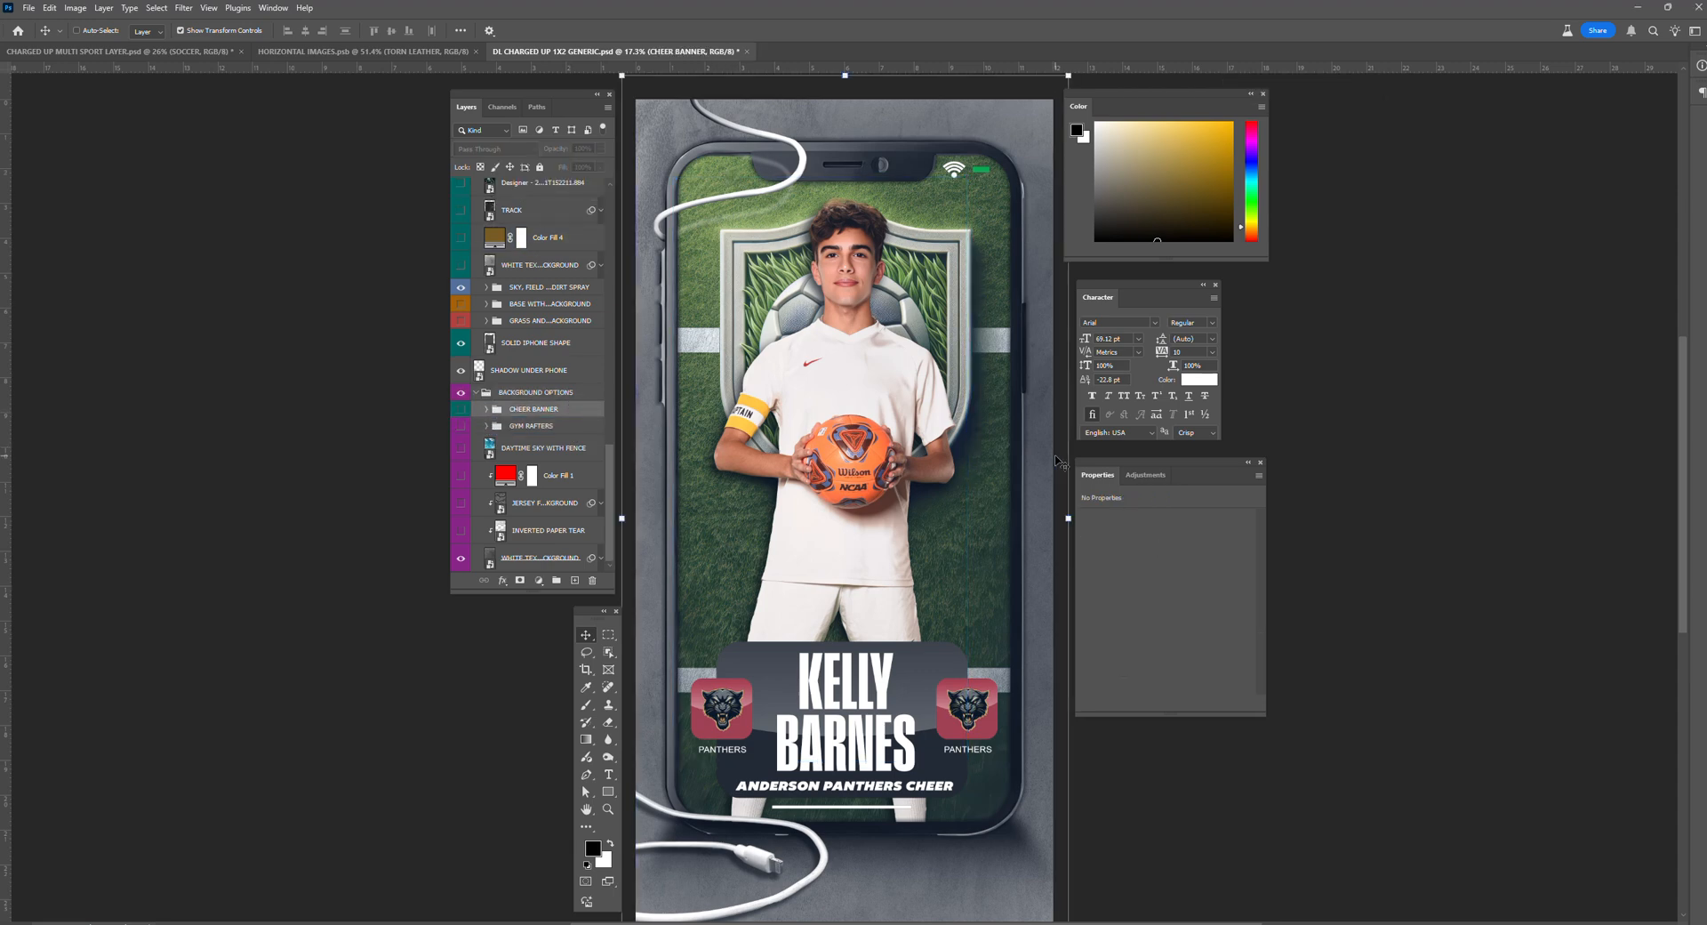
{"action": "left_click", "coordinate": [488, 412]}
{"action": "left_click_drag", "start_coordinate": [516, 438], "coordinate": [526, 407]}
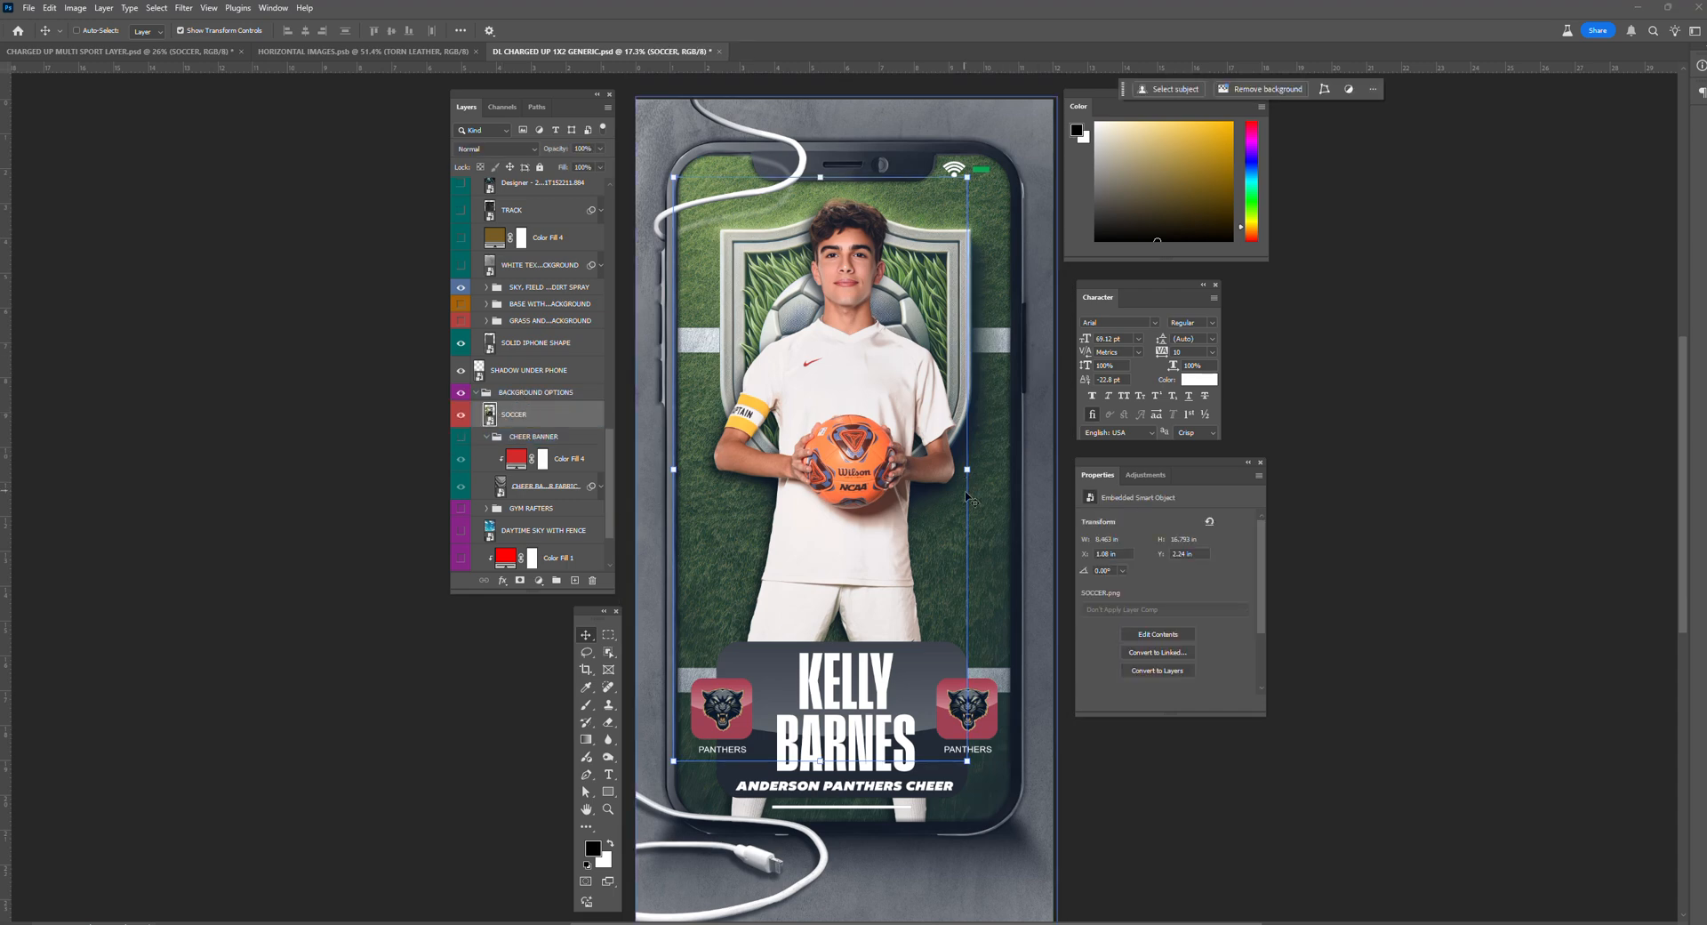
Step: Align the second Soccer background with the canvas's upper-left corner and enlarge it to about 121% so it fills the canvas behind the phone
{"action": "left_click_drag", "start_coordinate": [965, 487], "coordinate": [915, 371]}
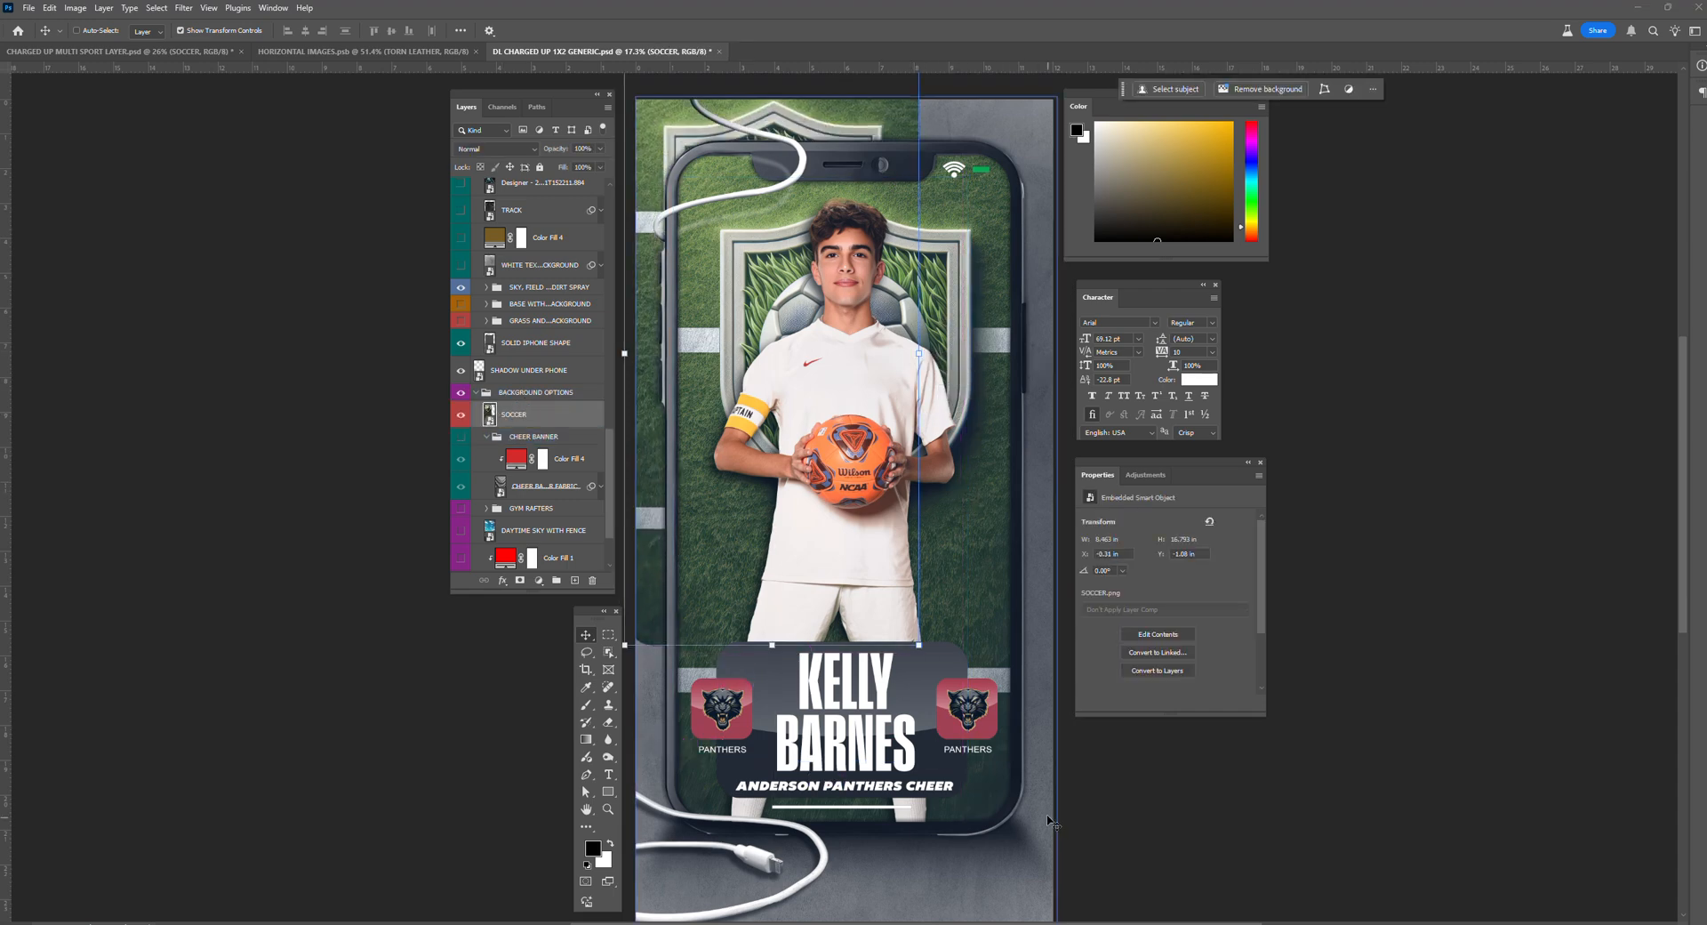
{"action": "left_click_drag", "start_coordinate": [918, 644], "coordinate": [1125, 920]}
{"action": "left_click_drag", "start_coordinate": [1041, 393], "coordinate": [1041, 432]}
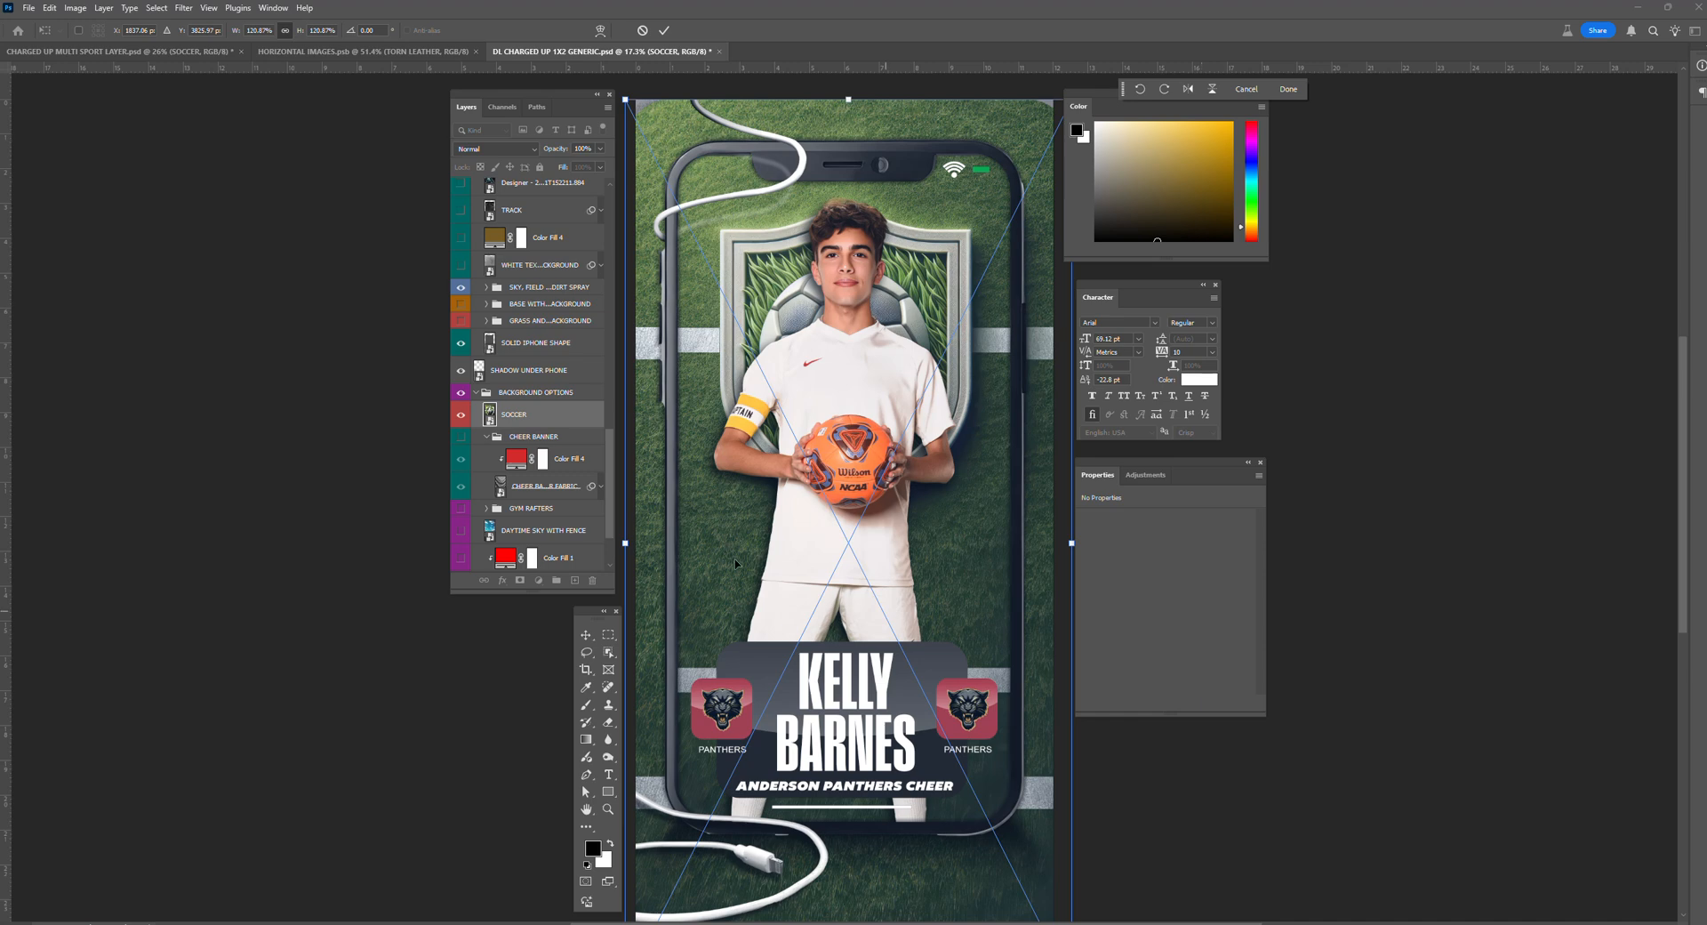
{"action": "key", "text": "Return"}
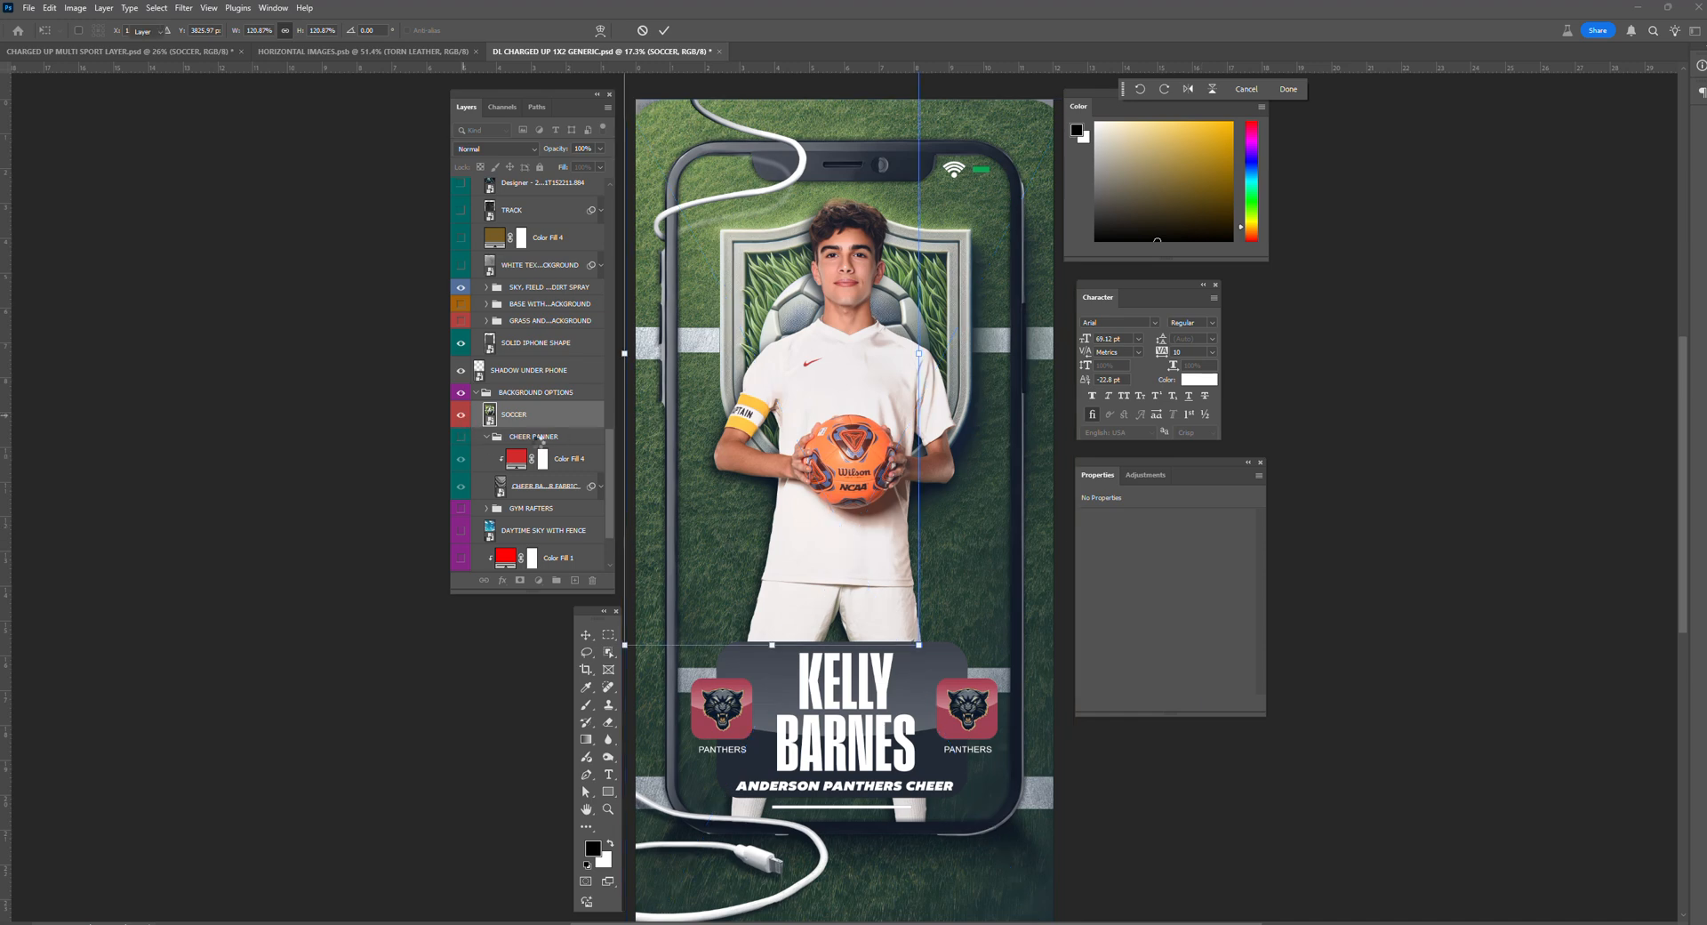
Step: Hide the full-canvas Soccer background, preview the jersey background with its red Color Fill 1, and hide both of those layers again
{"action": "left_click_drag", "start_coordinate": [612, 480], "coordinate": [612, 532]}
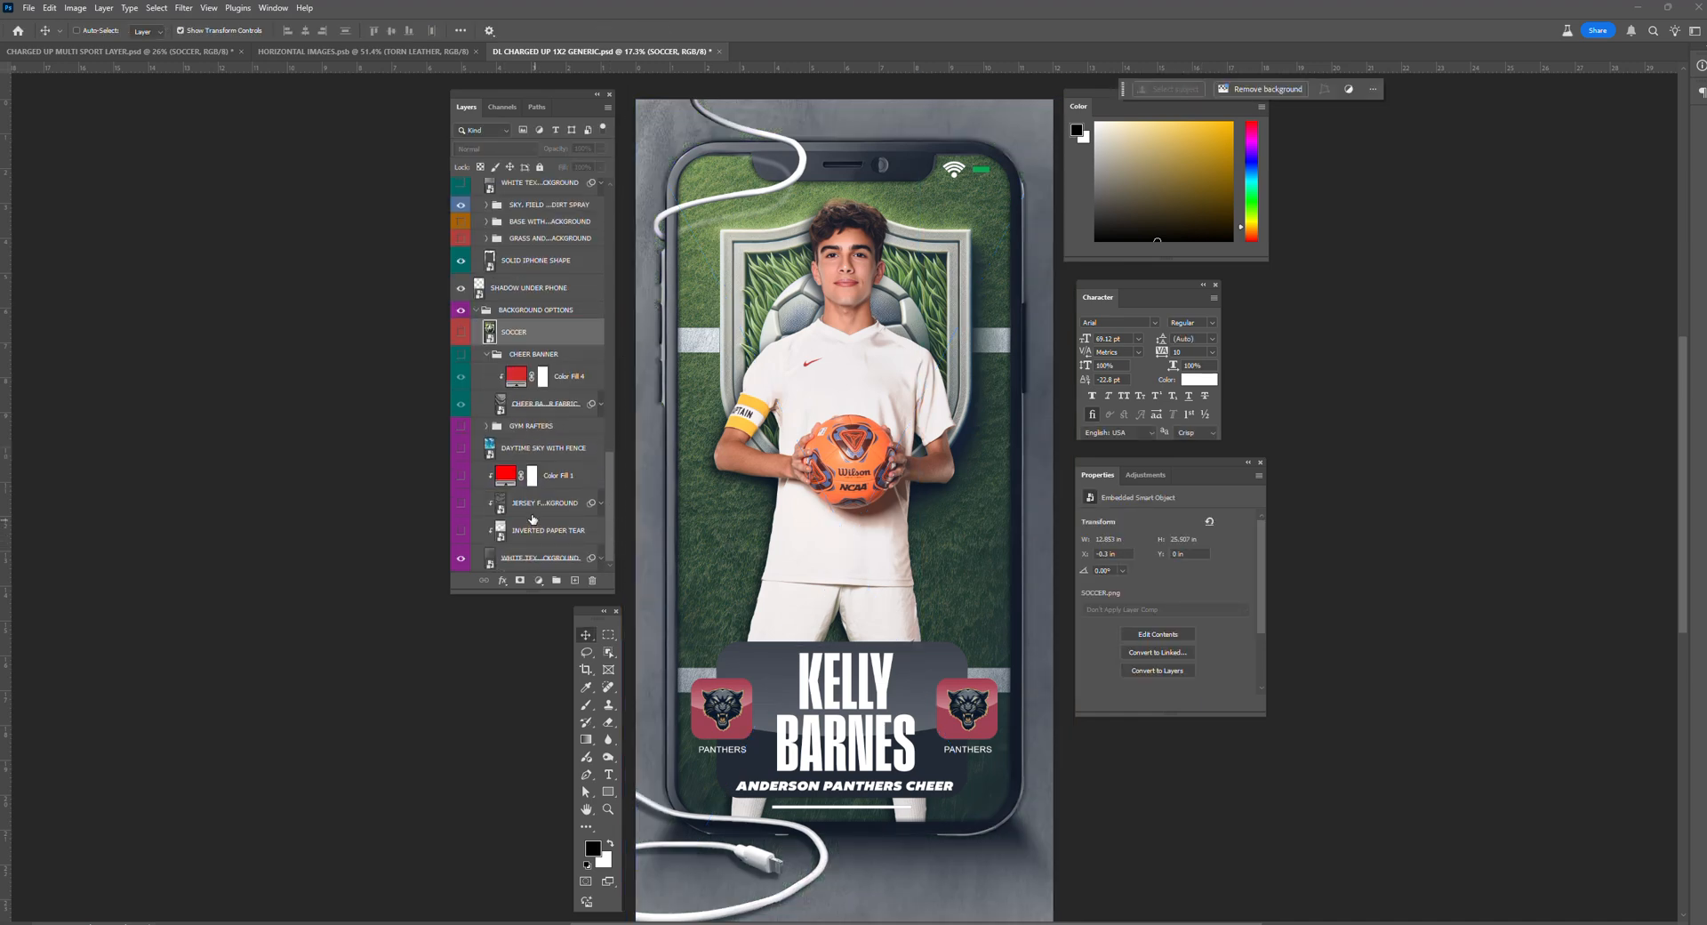
{"action": "left_click", "coordinate": [461, 478]}
{"action": "left_click", "coordinate": [461, 478]}
{"action": "left_click", "coordinate": [460, 504]}
{"action": "left_click", "coordinate": [462, 478]}
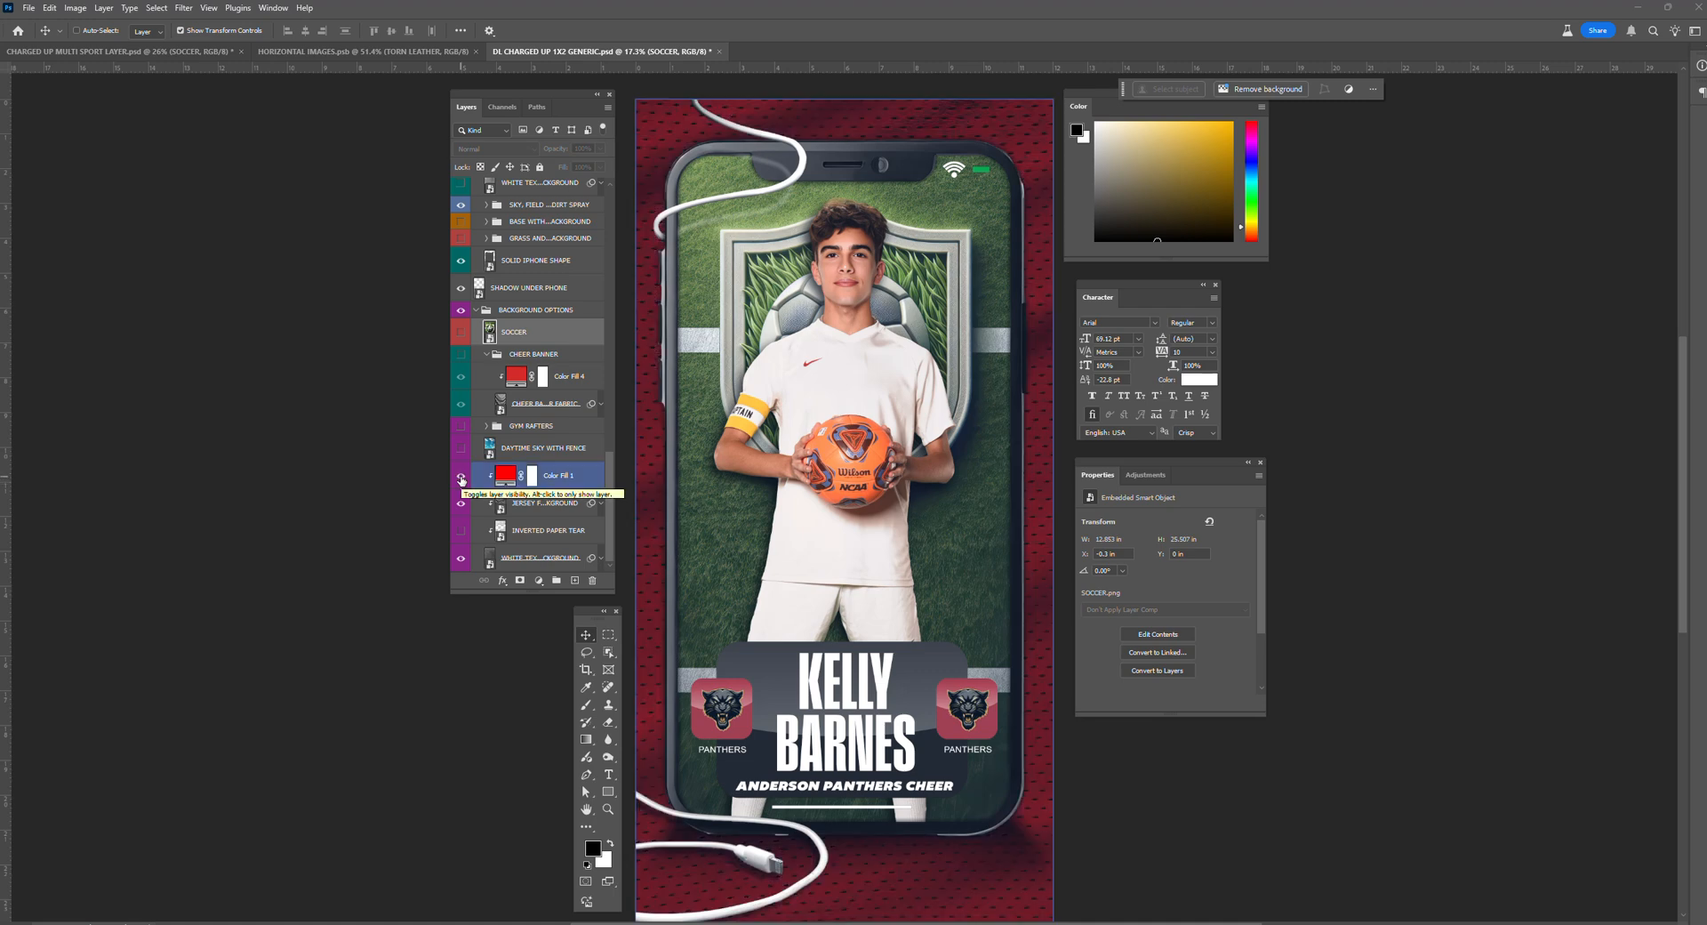
{"action": "left_click", "coordinate": [462, 478]}
{"action": "left_click", "coordinate": [461, 504]}
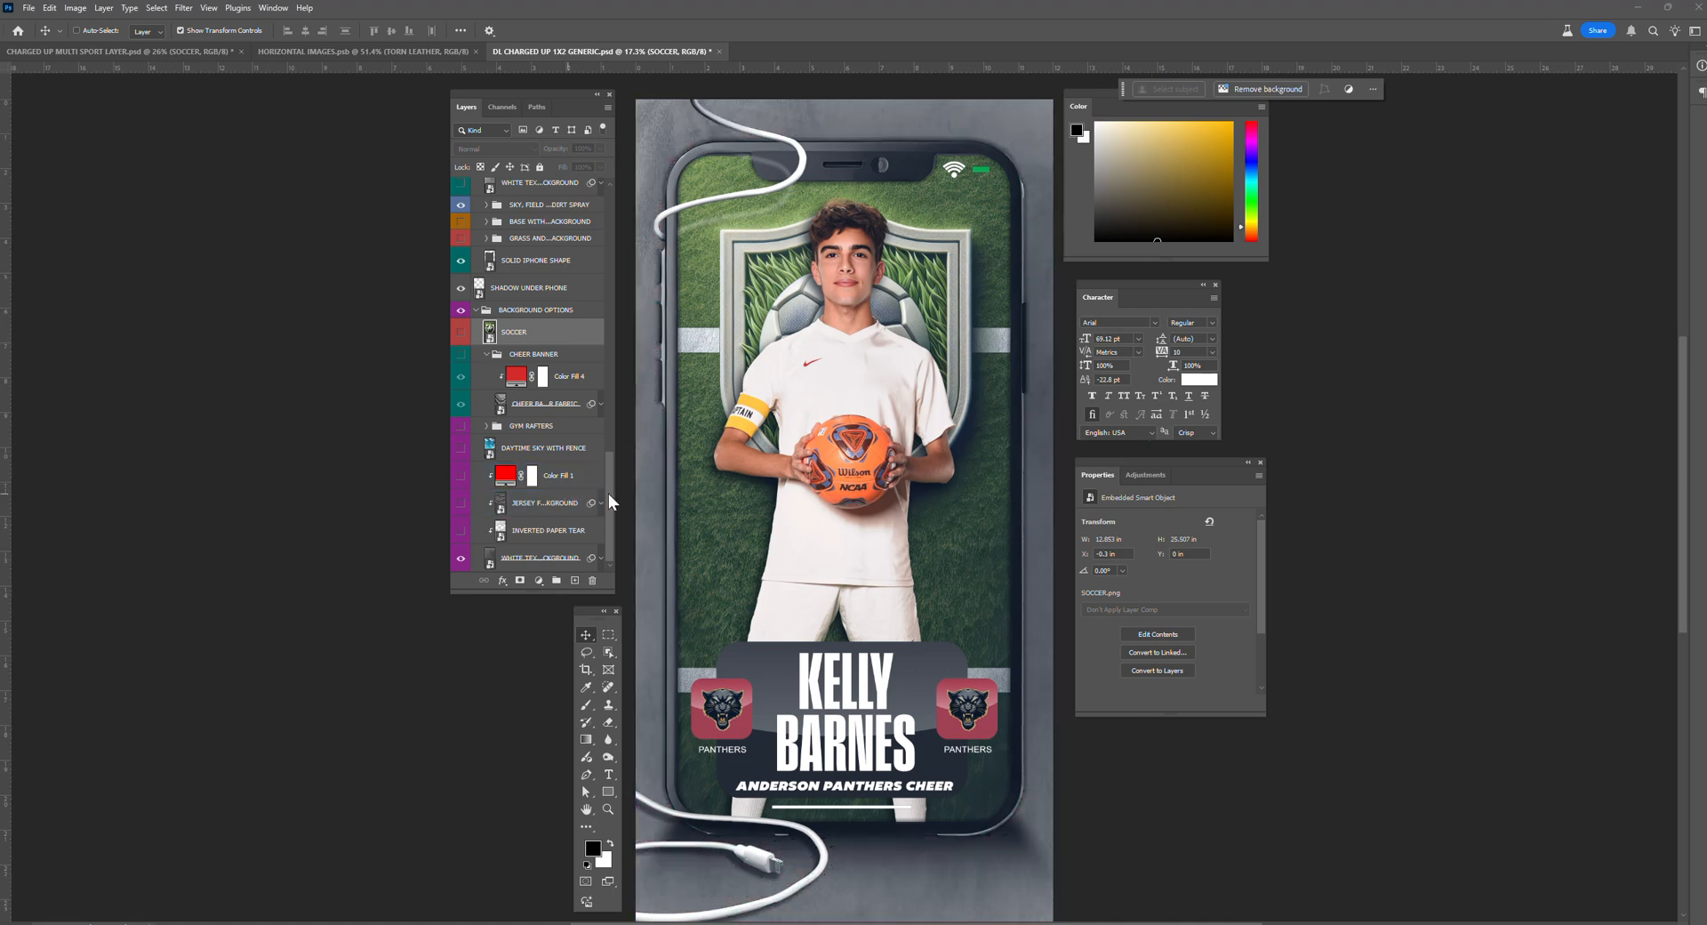
Step: Hide the SOCCER PLAYER and SOCCER layers in the player options group to check the background beneath, and show them again
{"action": "left_click_drag", "start_coordinate": [610, 492], "coordinate": [617, 350]}
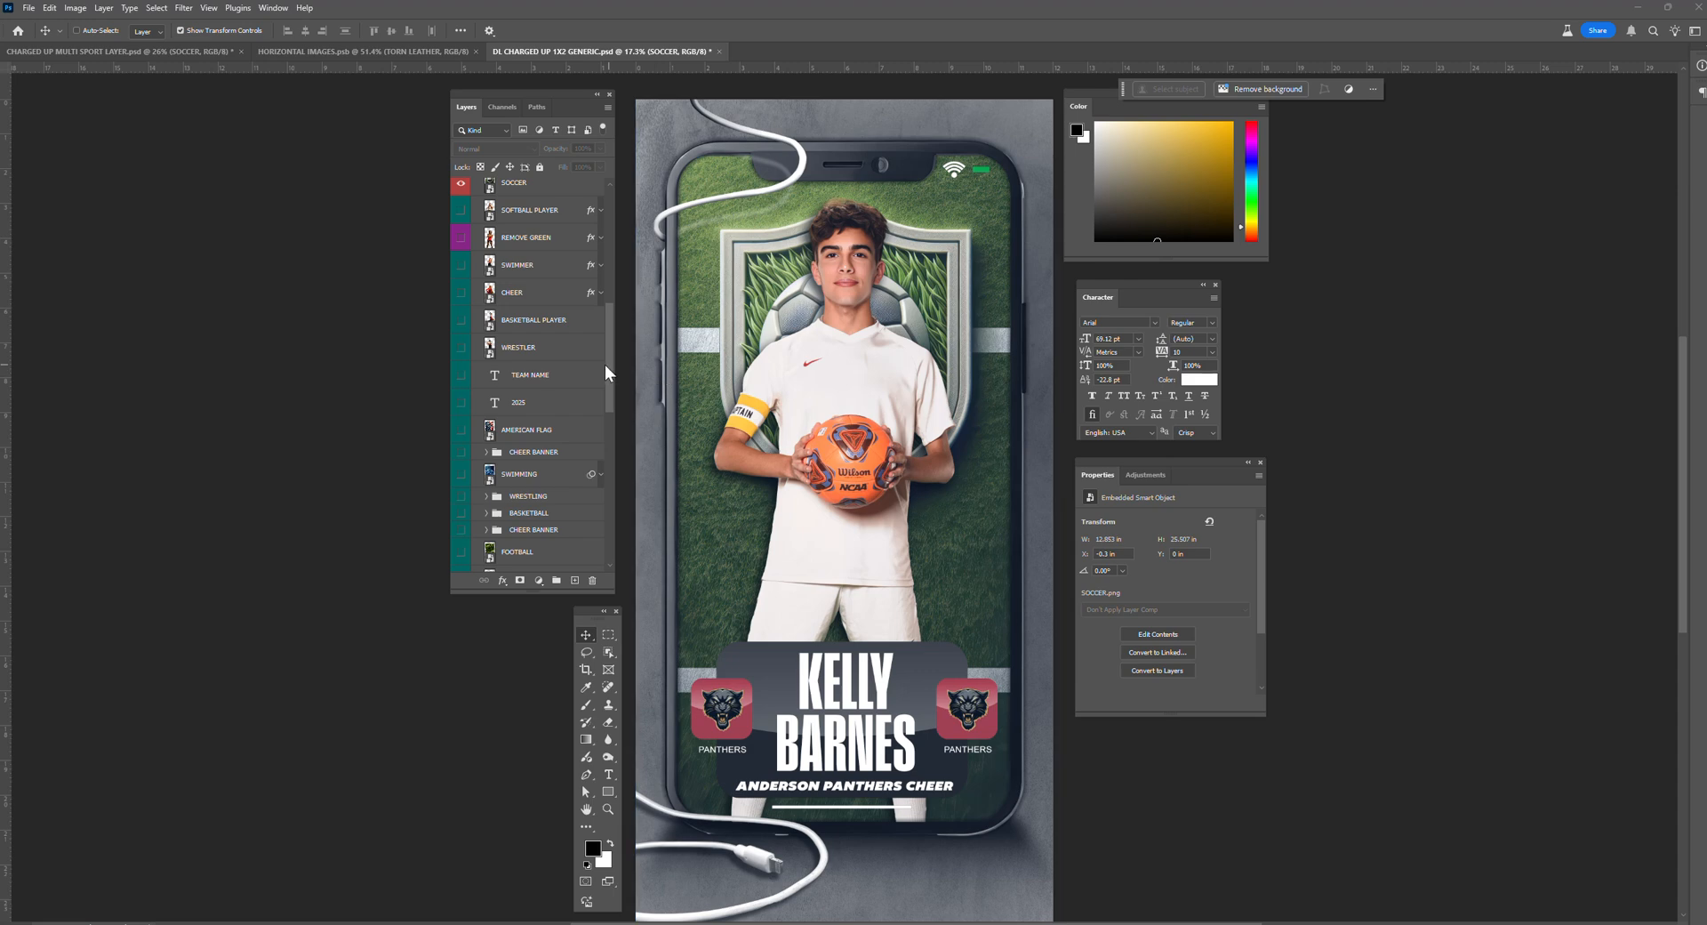
{"action": "left_click_drag", "start_coordinate": [605, 365], "coordinate": [615, 345]}
{"action": "scroll", "coordinate": [587, 420], "scroll_direction": "down", "scroll_amount": 3}
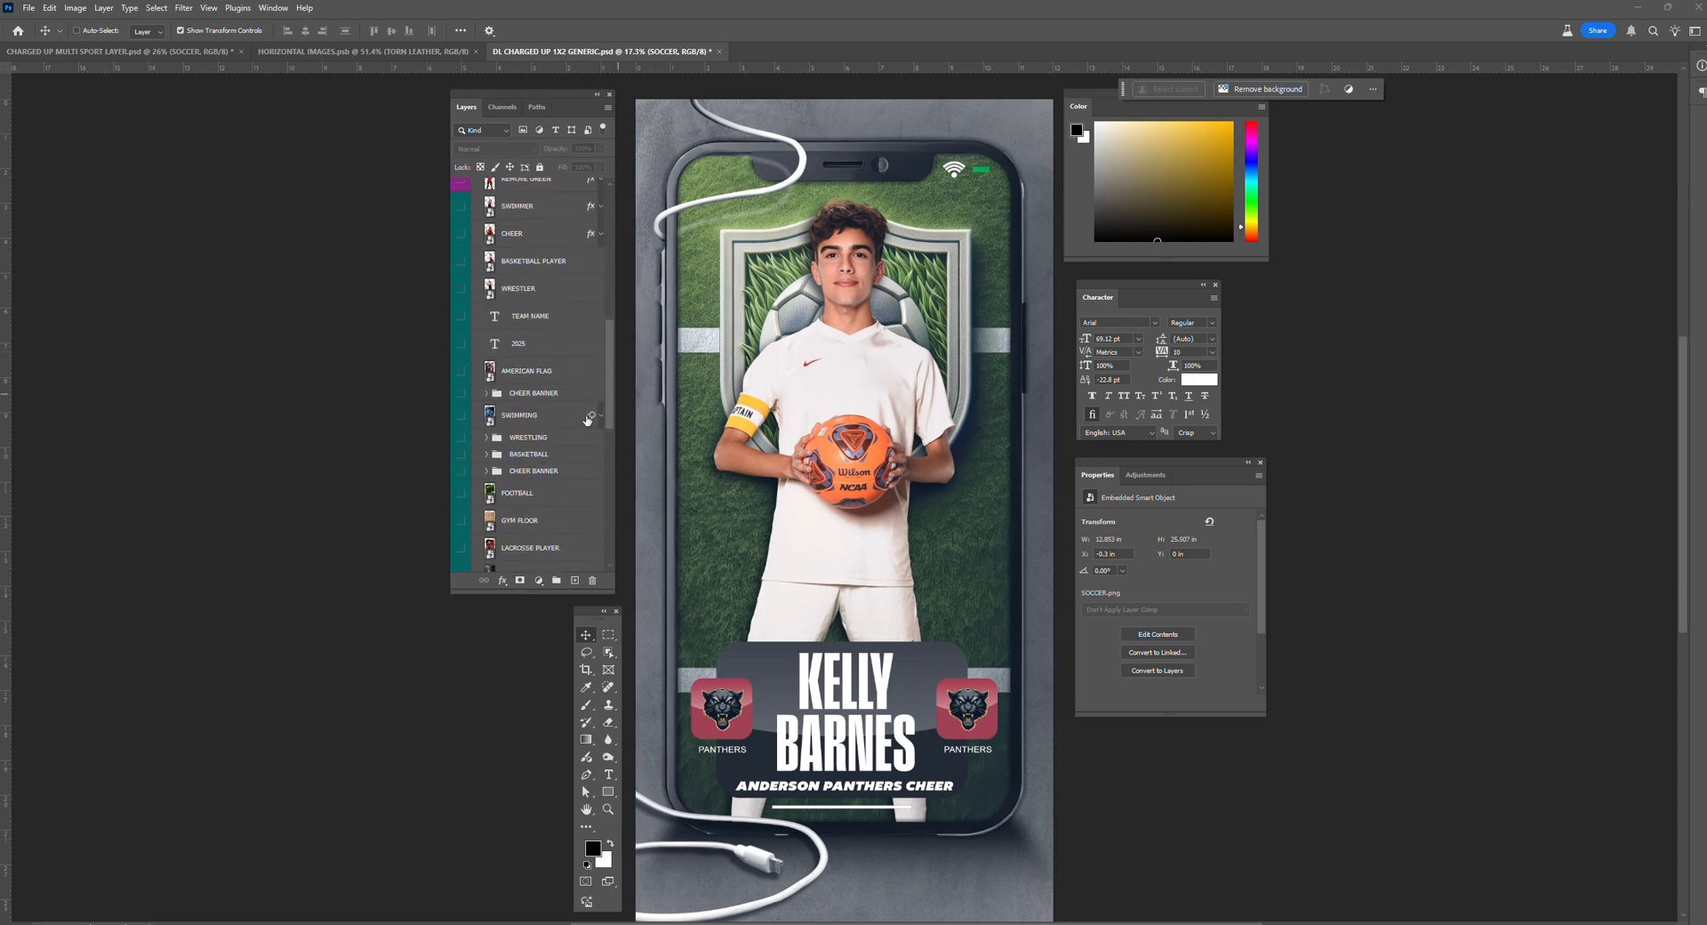
{"action": "left_click_drag", "start_coordinate": [611, 391], "coordinate": [619, 300]}
{"action": "left_click", "coordinate": [460, 424]}
{"action": "left_click", "coordinate": [461, 451]}
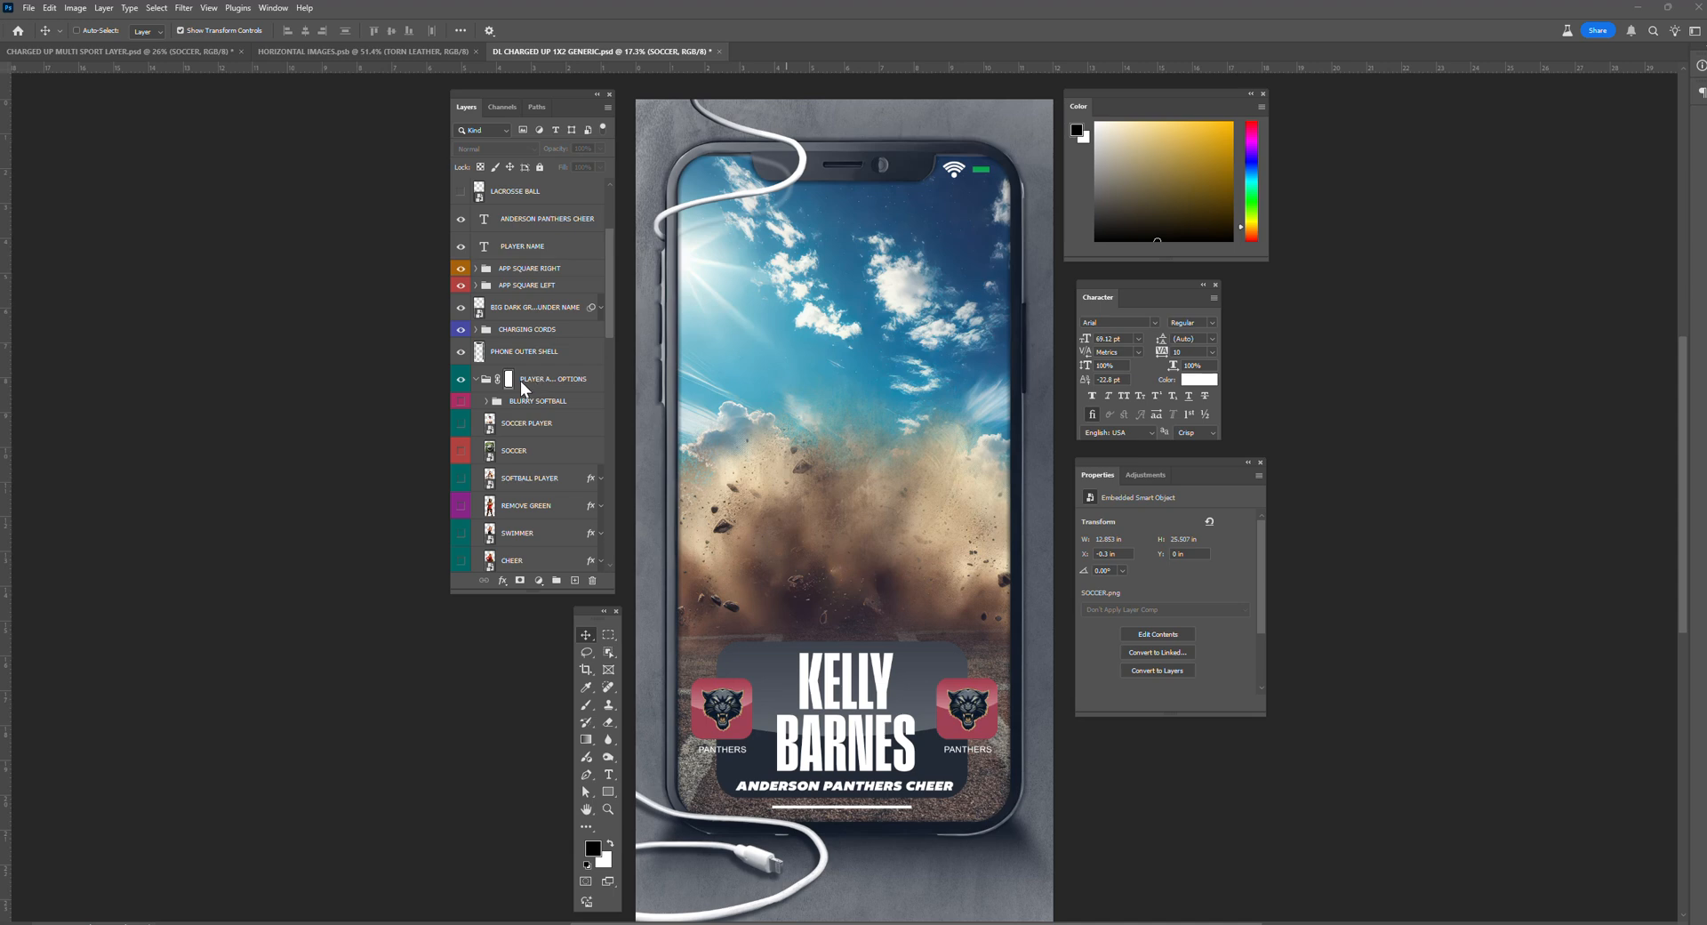
{"action": "left_click", "coordinate": [525, 426]}
{"action": "left_click", "coordinate": [528, 425]}
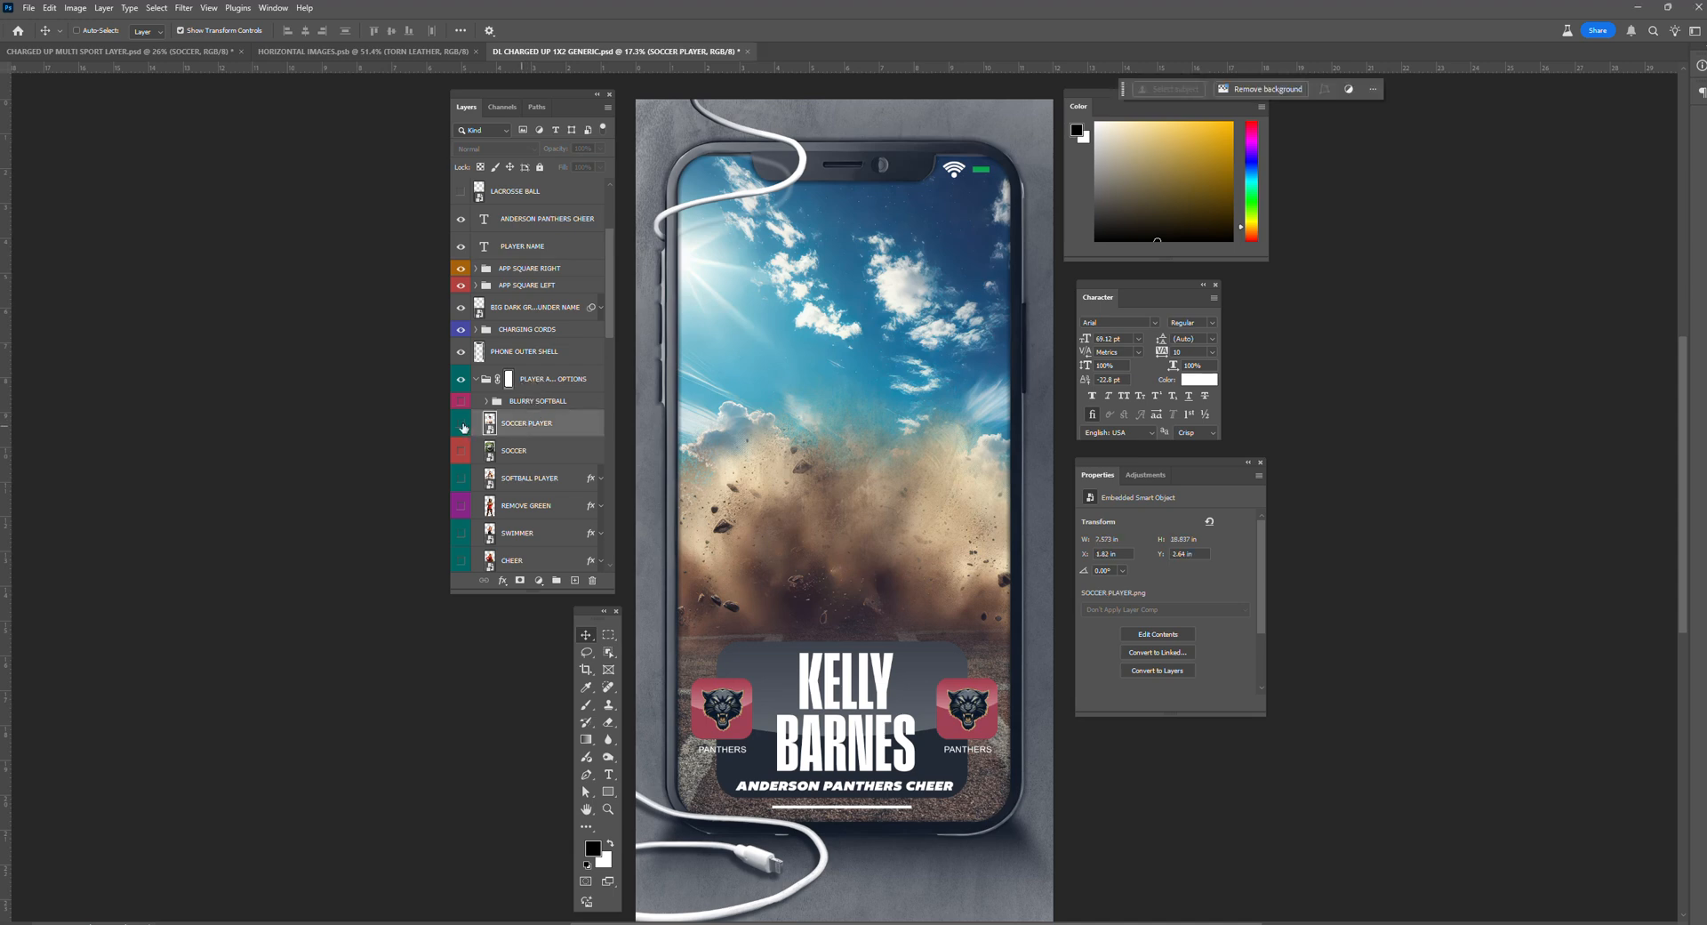
{"action": "left_click", "coordinate": [460, 425]}
{"action": "left_click", "coordinate": [461, 453]}
{"action": "left_click", "coordinate": [531, 460]}
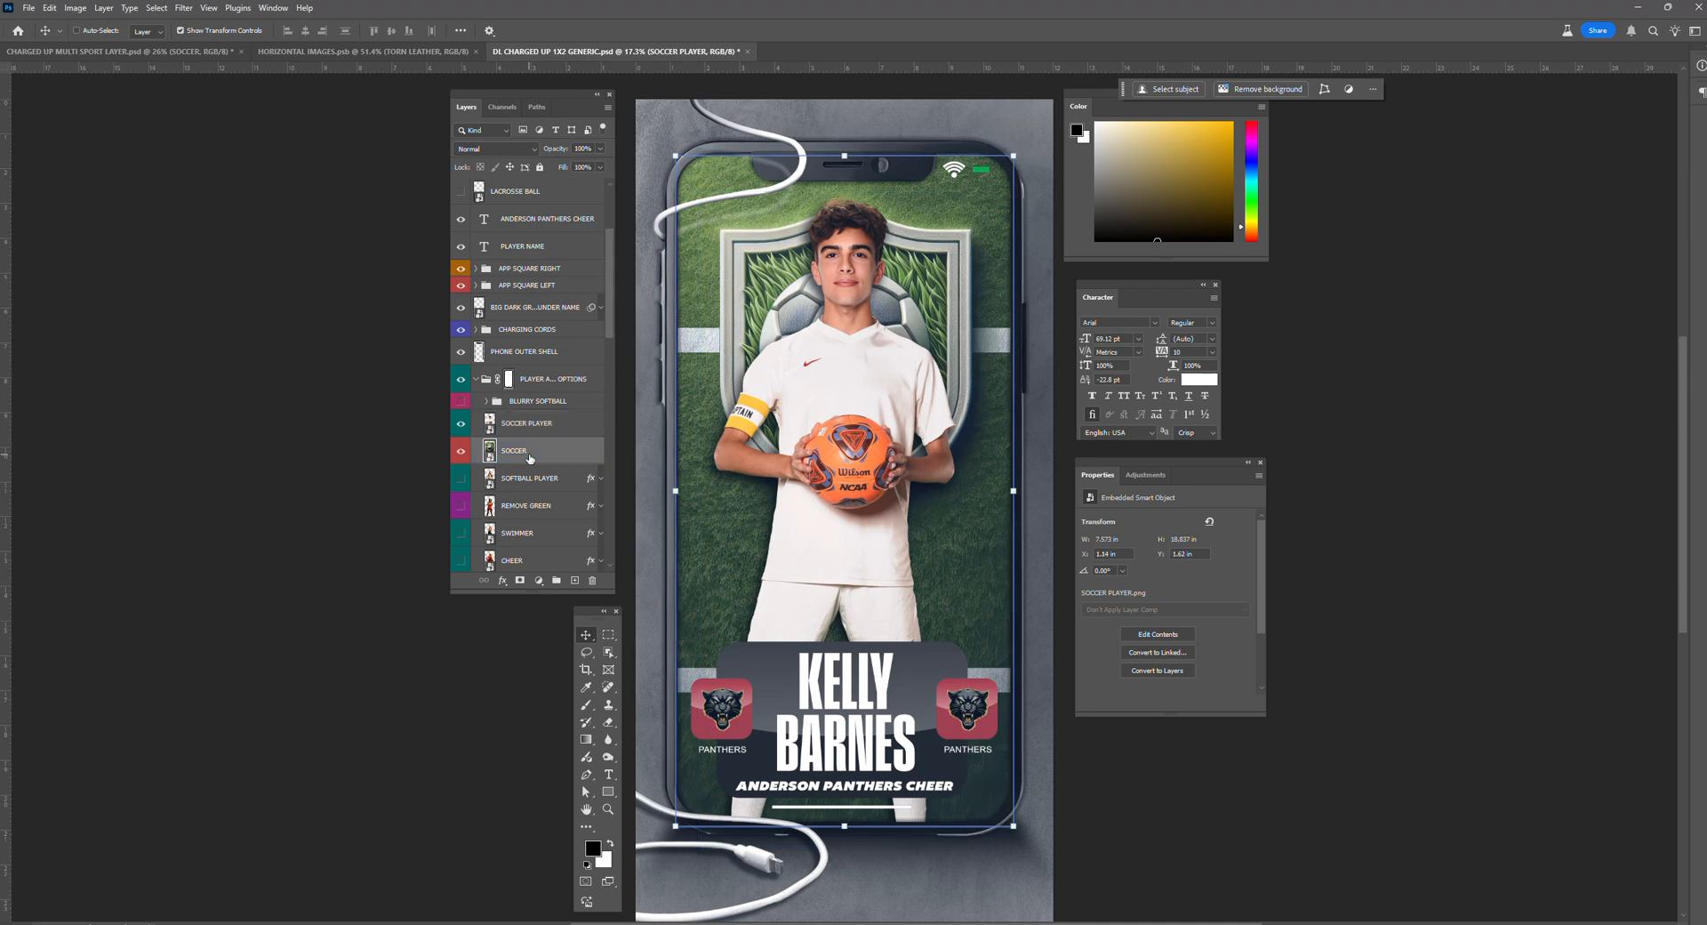
Step: Shift the Soccer background and Soccer Player slightly within the phone screen, and select the PLAYER NAME layer
{"action": "left_click_drag", "start_coordinate": [993, 409], "coordinate": [1102, 442]}
{"action": "left_click_drag", "start_coordinate": [968, 542], "coordinate": [834, 400]}
{"action": "left_click", "coordinate": [545, 431]}
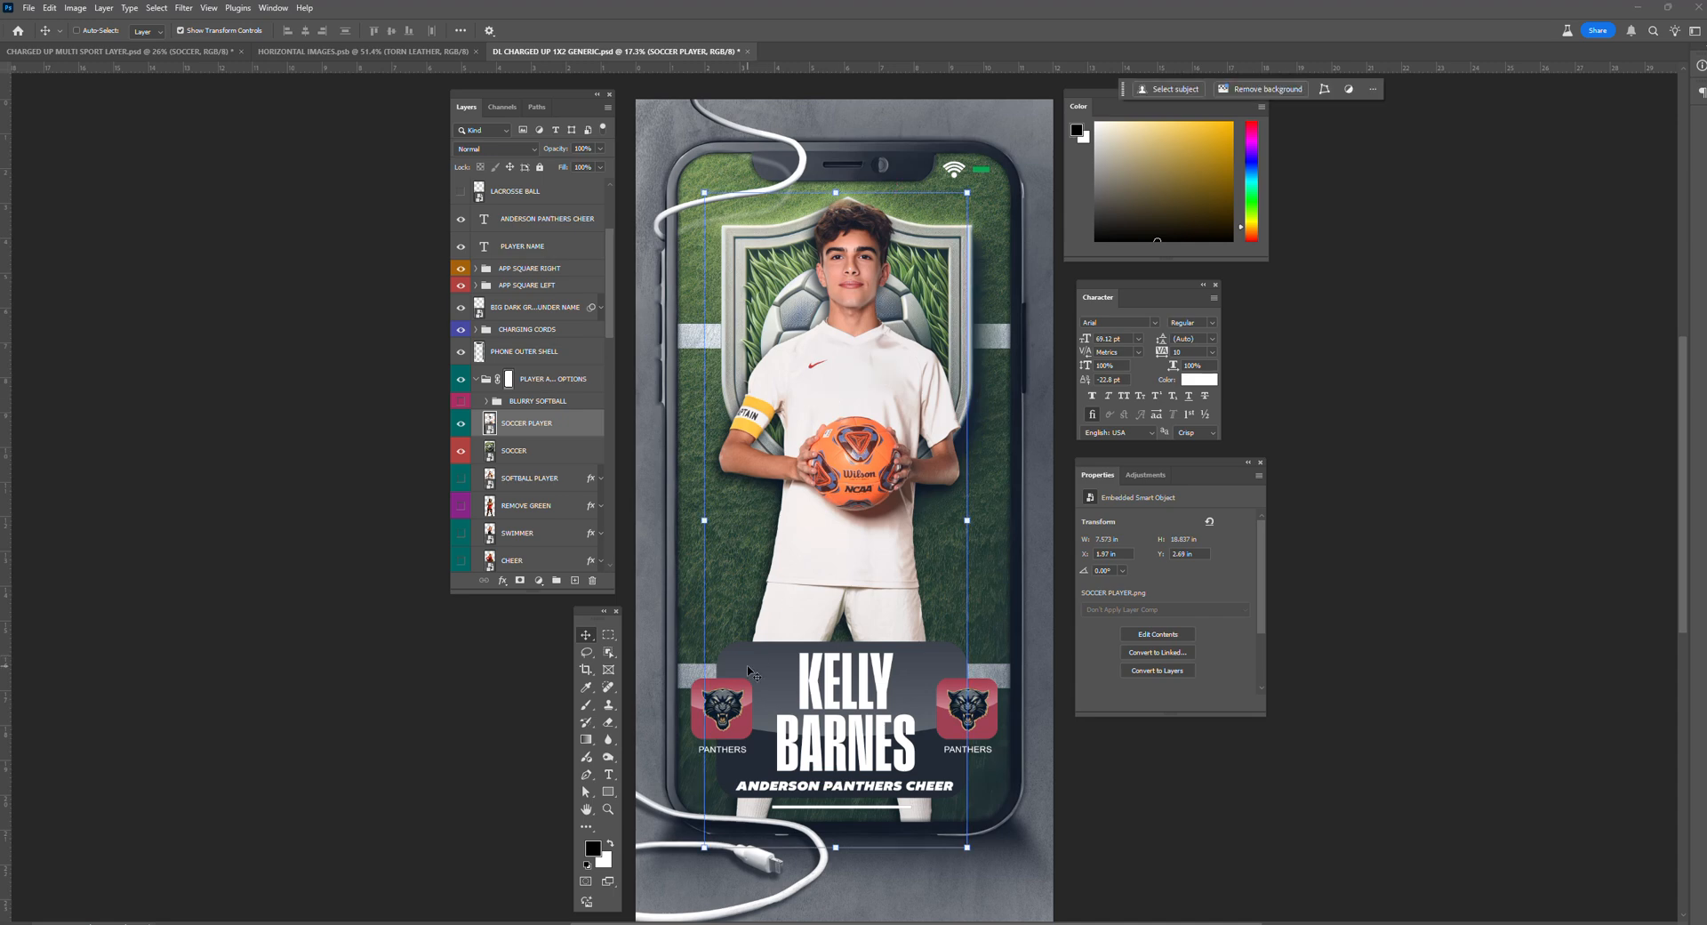
{"action": "left_click", "coordinate": [498, 248]}
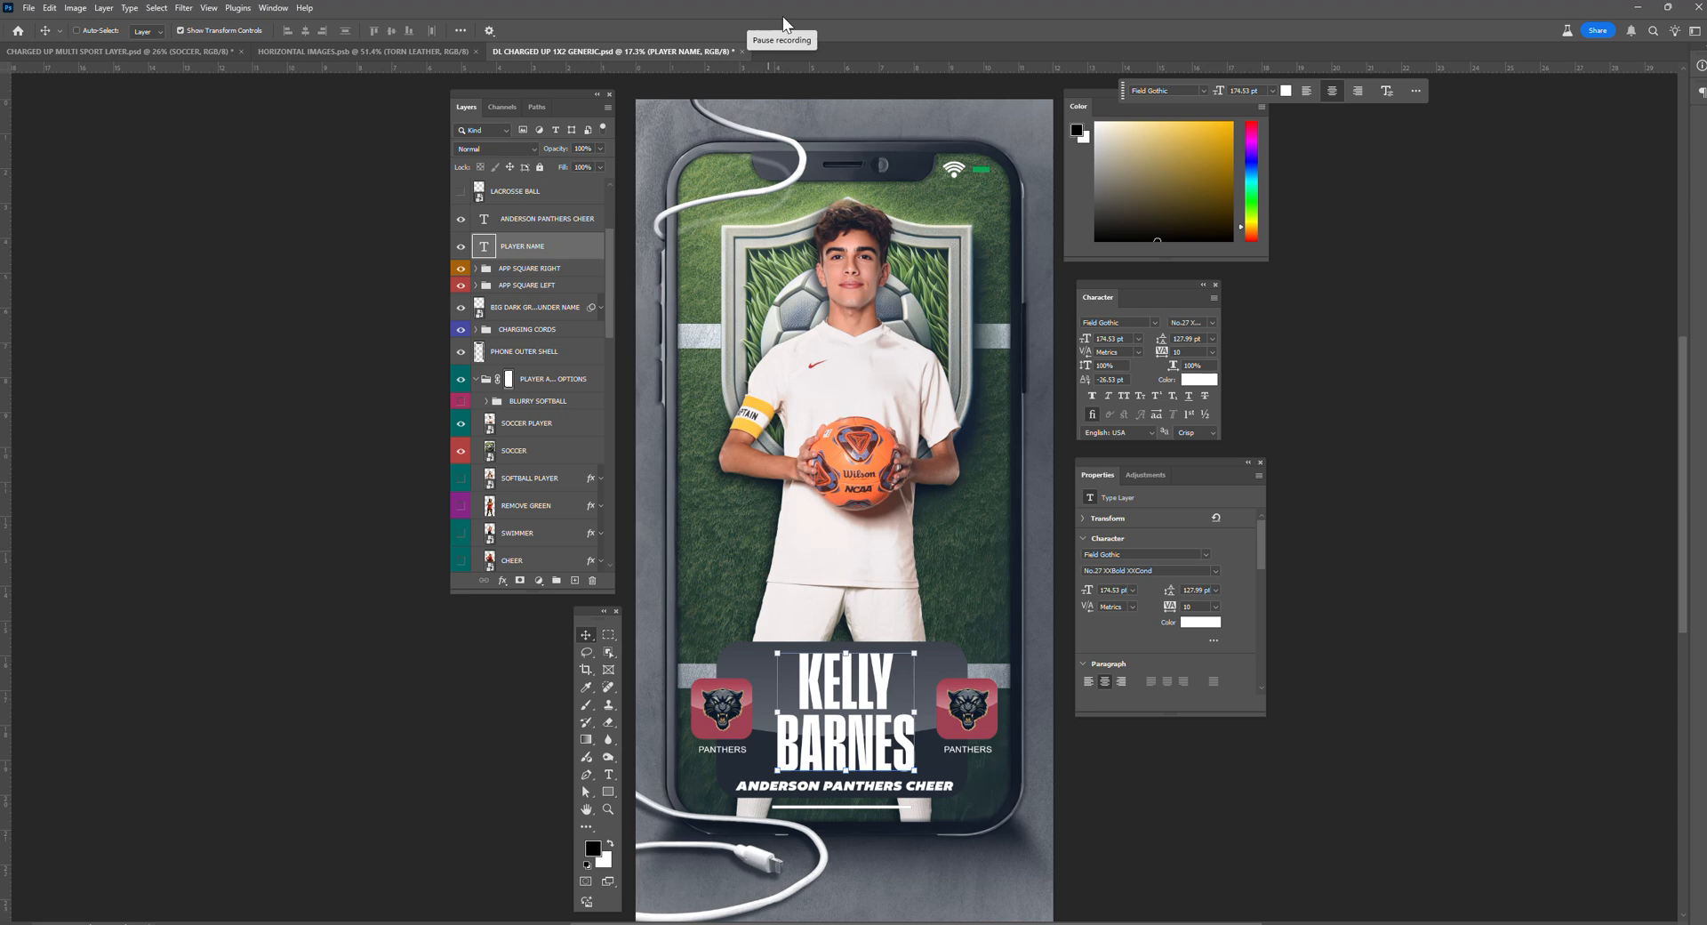
Step: Preview TORN LEATHER in CHARGED UP MULTI SPORT LAYER.psd, hide it, and copy the TORN LEATHER DARK layer
{"action": "key", "text": "ctrl+Tab"}
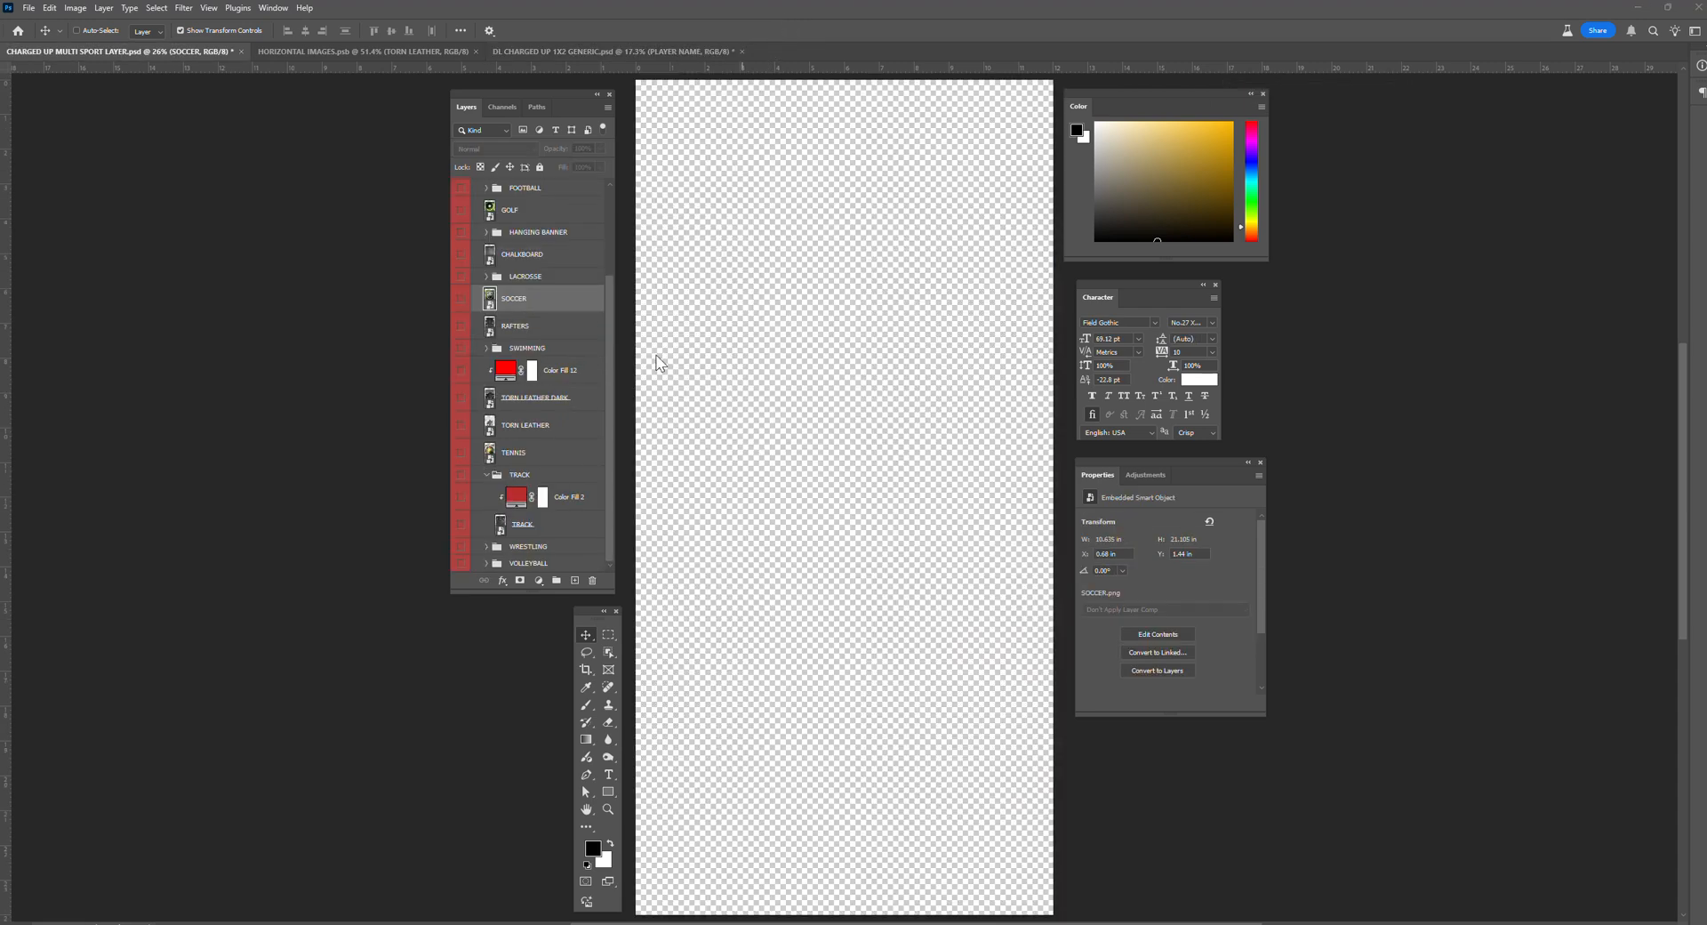
{"action": "left_click", "coordinate": [527, 426]}
{"action": "left_click", "coordinate": [462, 428]}
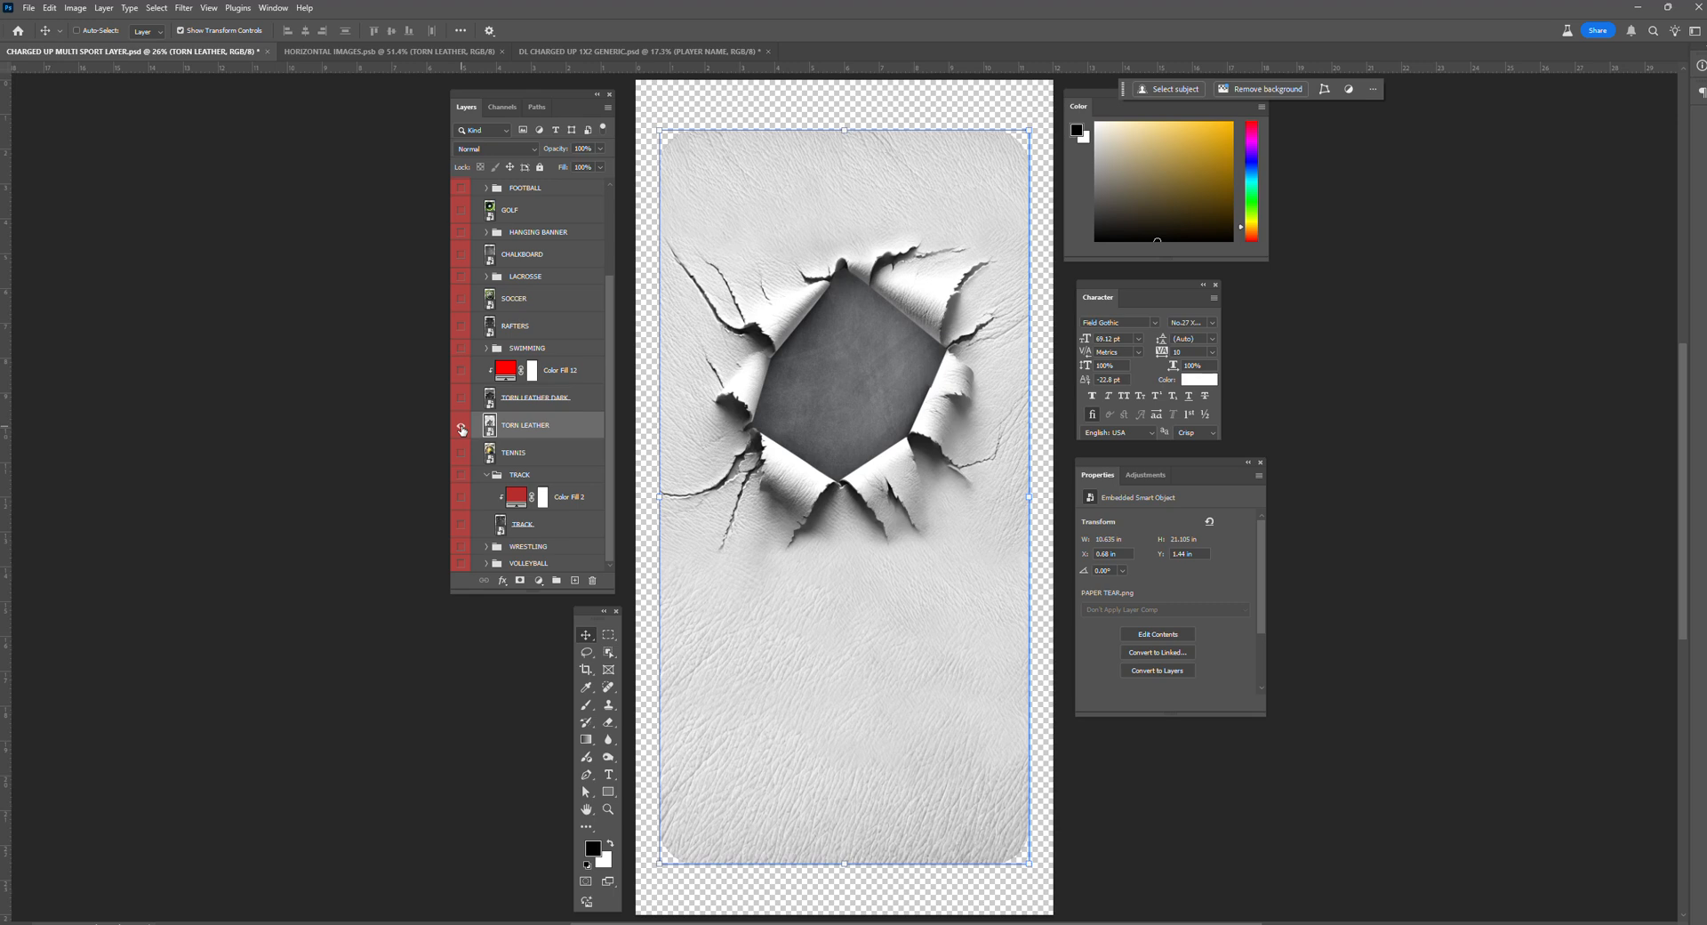
{"action": "left_click", "coordinate": [462, 428]}
{"action": "left_click", "coordinate": [467, 402]}
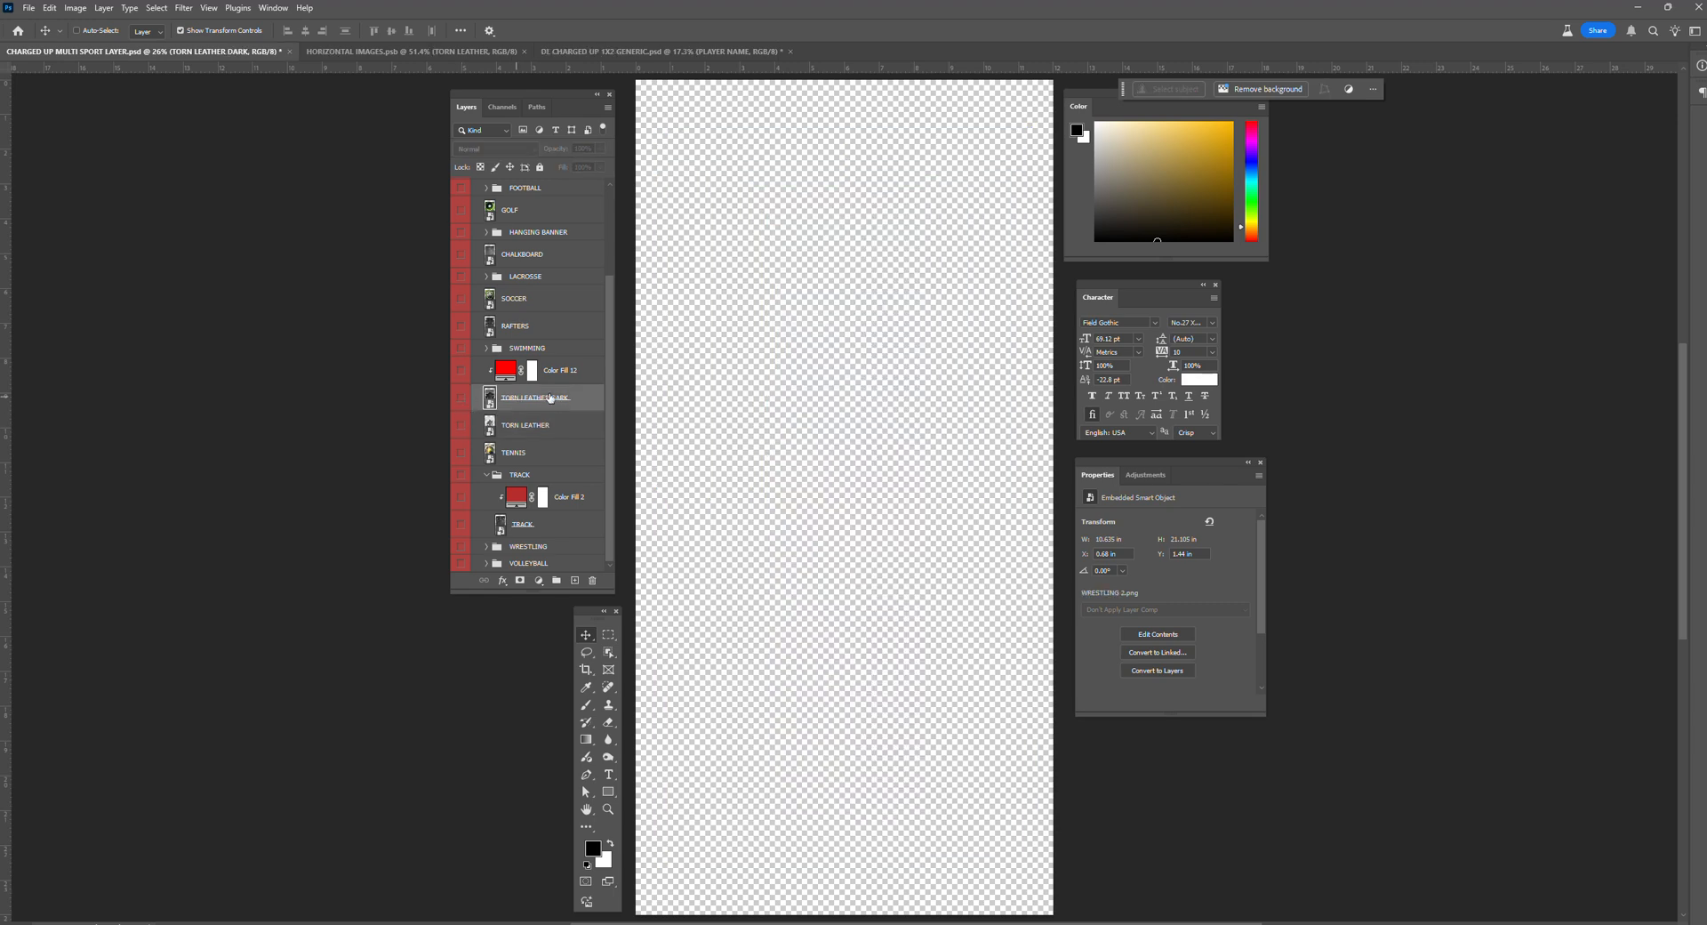
Step: Paste TORN LEATHER DARK into DL CHARGED UP 1X2 GENERIC.psd, show it, and move it directly below the SOCCER PLAYER layer
{"action": "left_click", "coordinate": [624, 53]}
{"action": "left_click", "coordinate": [50, 7]}
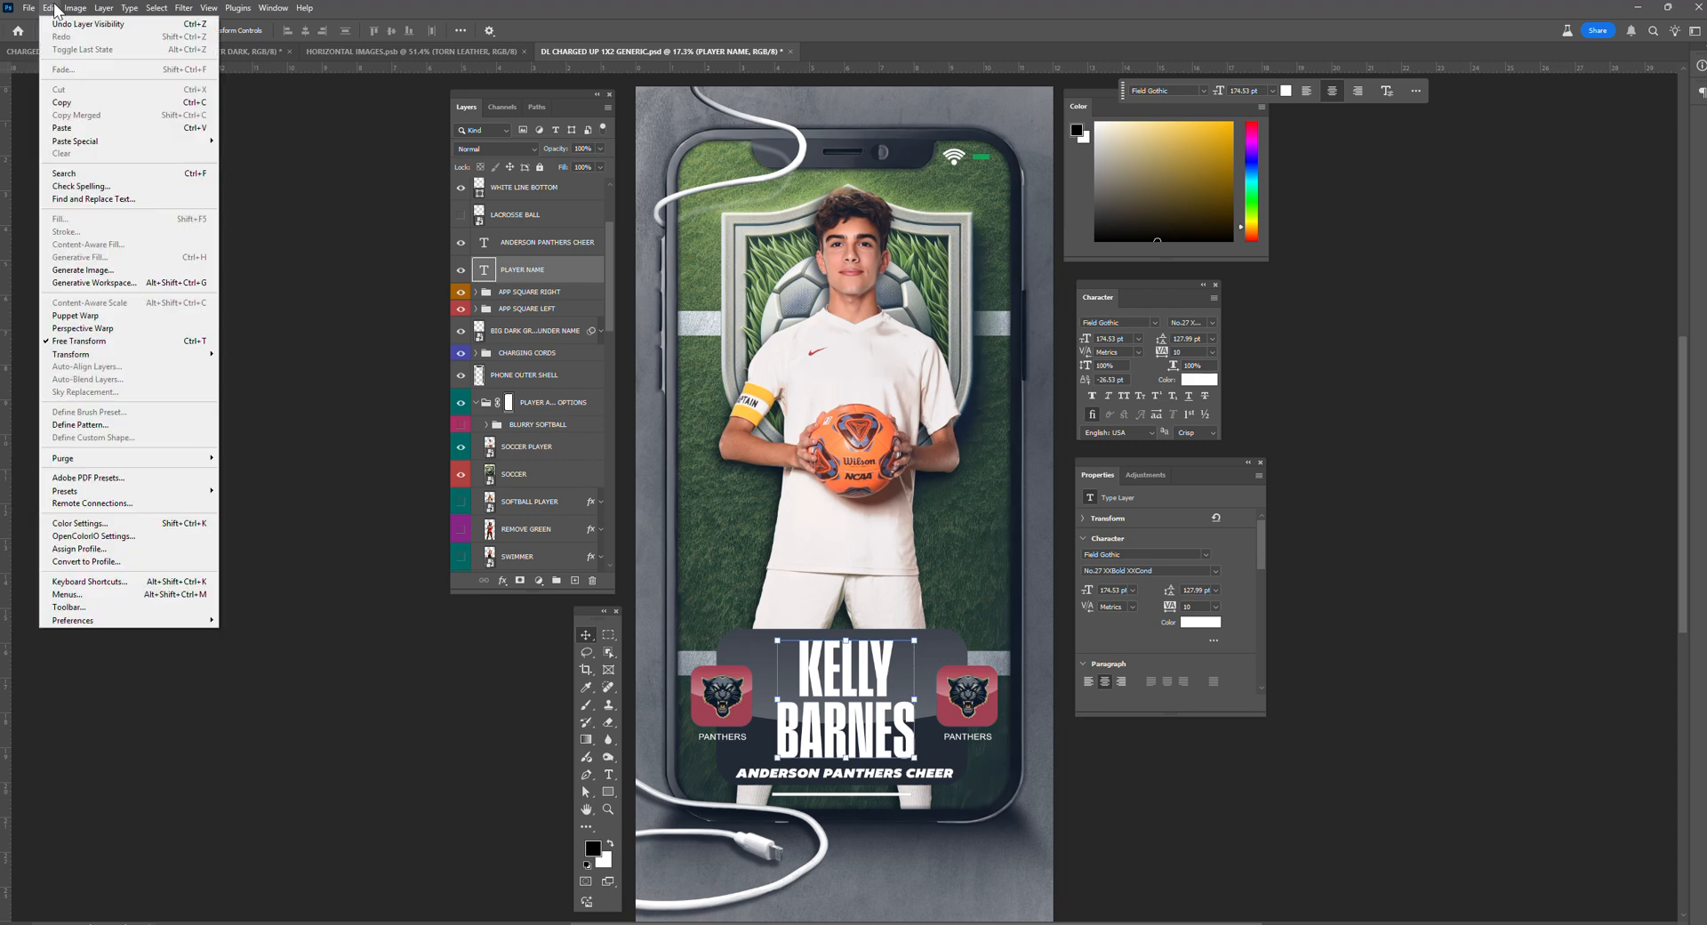
{"action": "left_click", "coordinate": [251, 153]}
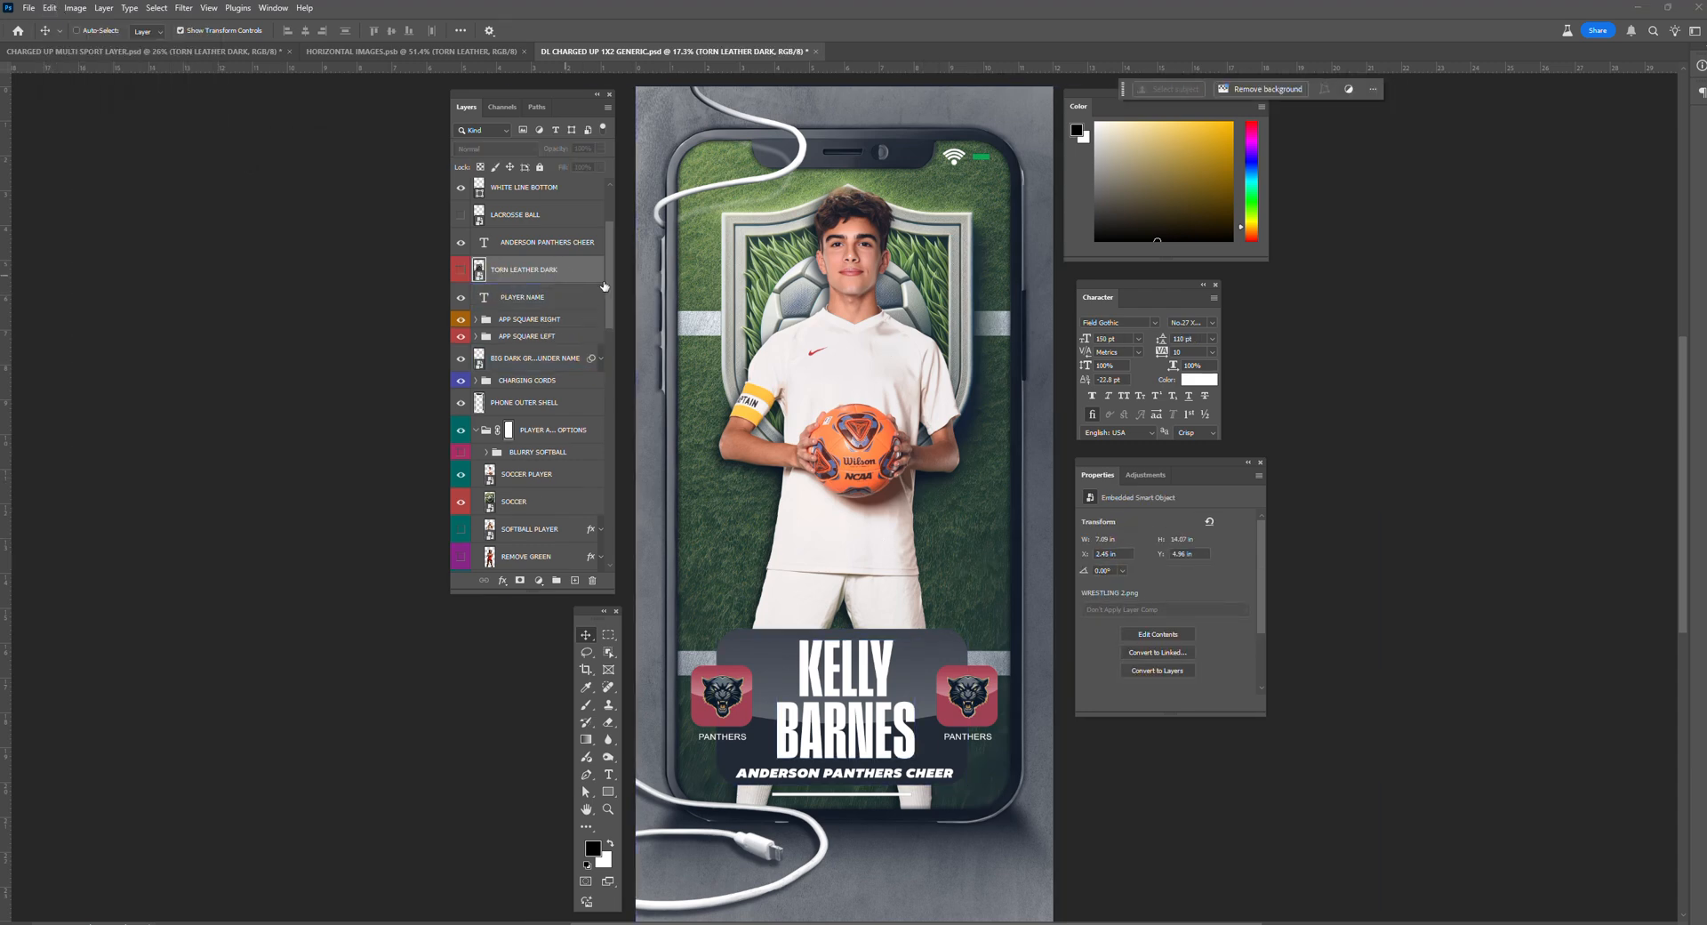
{"action": "scroll", "coordinate": [615, 258], "scroll_direction": "up", "scroll_amount": 3}
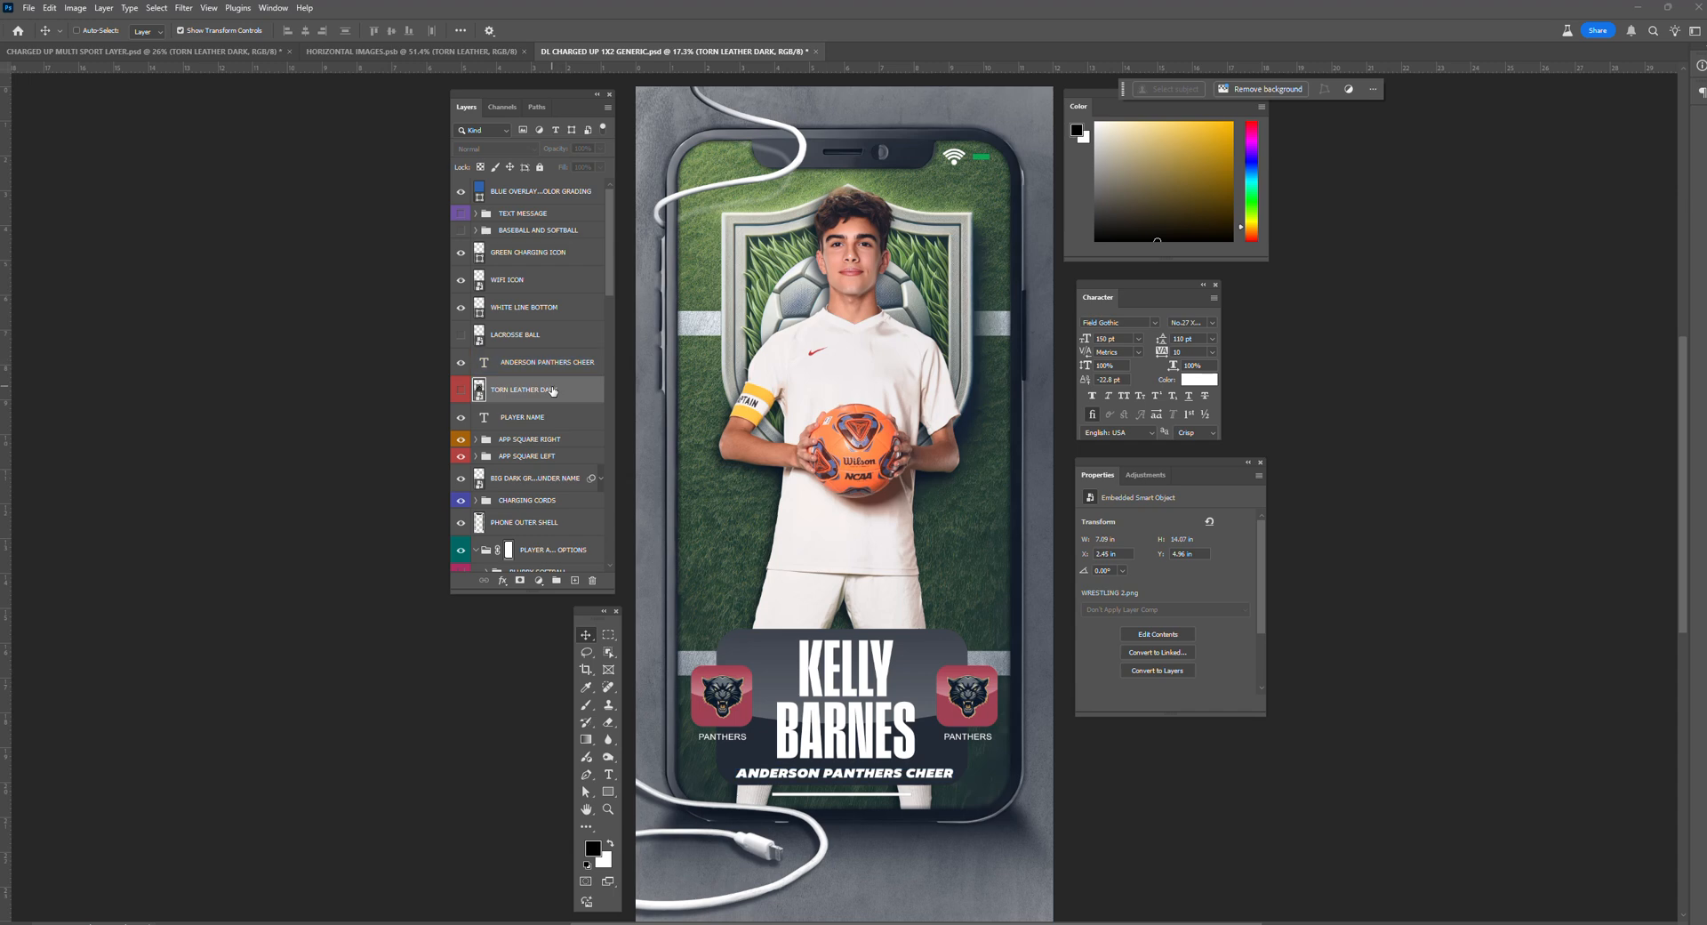
{"action": "left_click", "coordinate": [461, 390]}
{"action": "left_click_drag", "start_coordinate": [553, 391], "coordinate": [646, 548]}
{"action": "left_click_drag", "start_coordinate": [610, 276], "coordinate": [610, 336]}
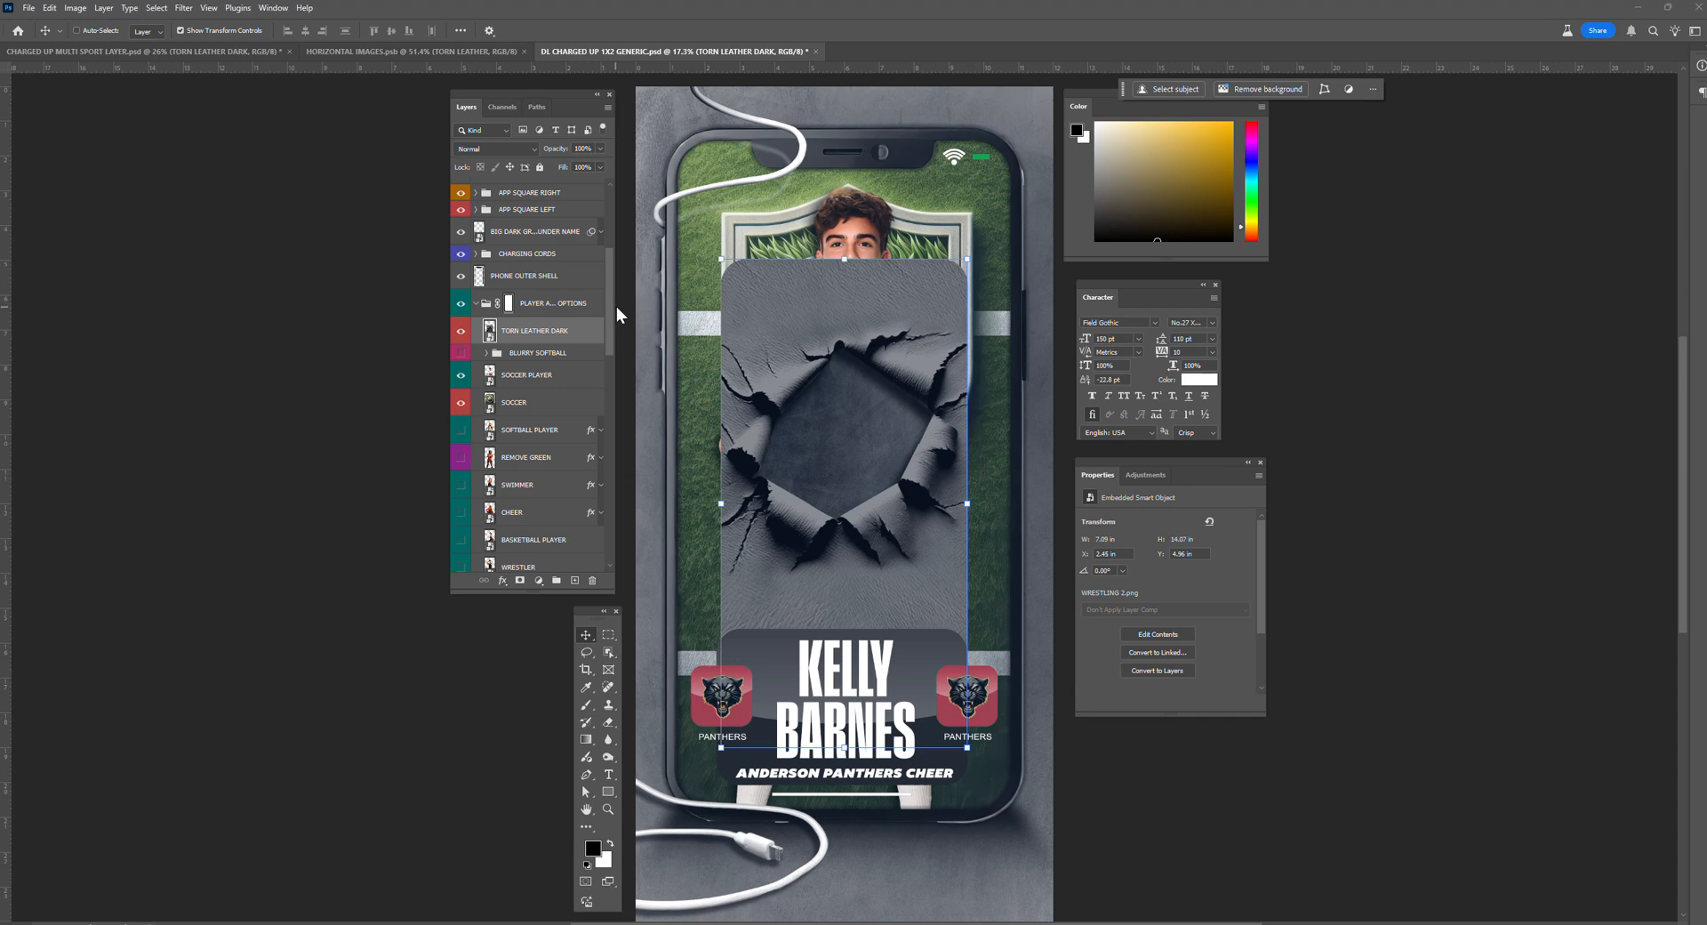
{"action": "left_click_drag", "start_coordinate": [615, 308], "coordinate": [549, 389]}
Step: Enlarge the TORN LEATHER DARK background to about 93% so it fills the phone screen
{"action": "left_click_drag", "start_coordinate": [719, 257], "coordinate": [703, 146]}
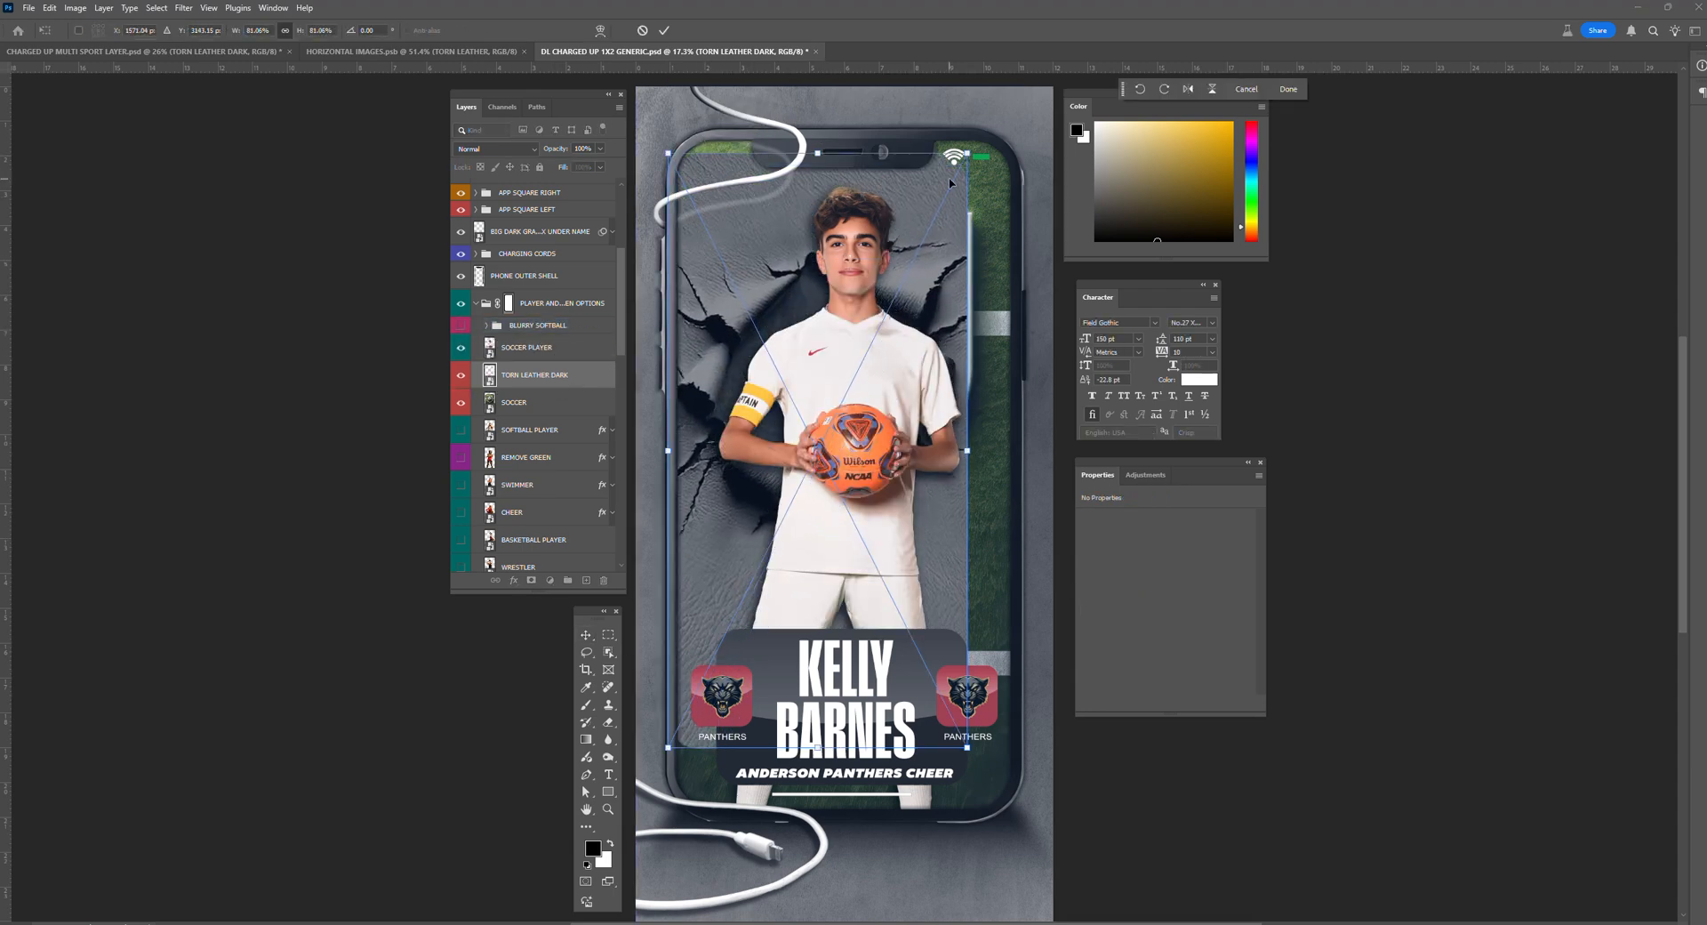
{"action": "left_click_drag", "start_coordinate": [970, 153], "coordinate": [977, 135]}
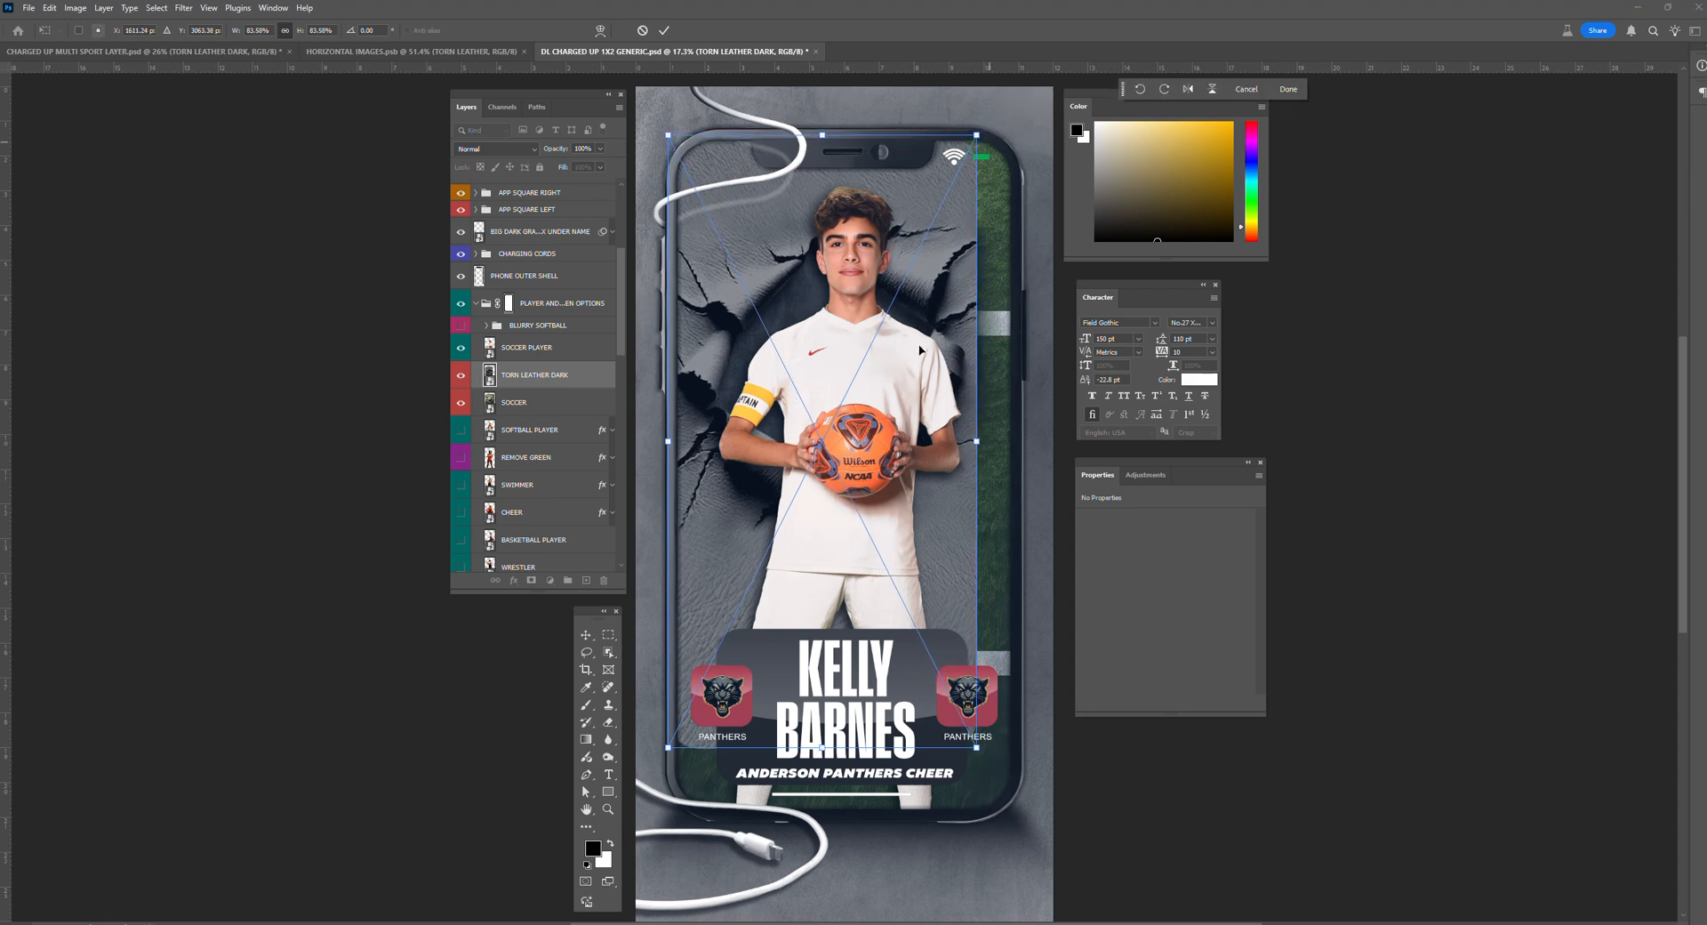
{"action": "left_click_drag", "start_coordinate": [979, 748], "coordinate": [1011, 814]}
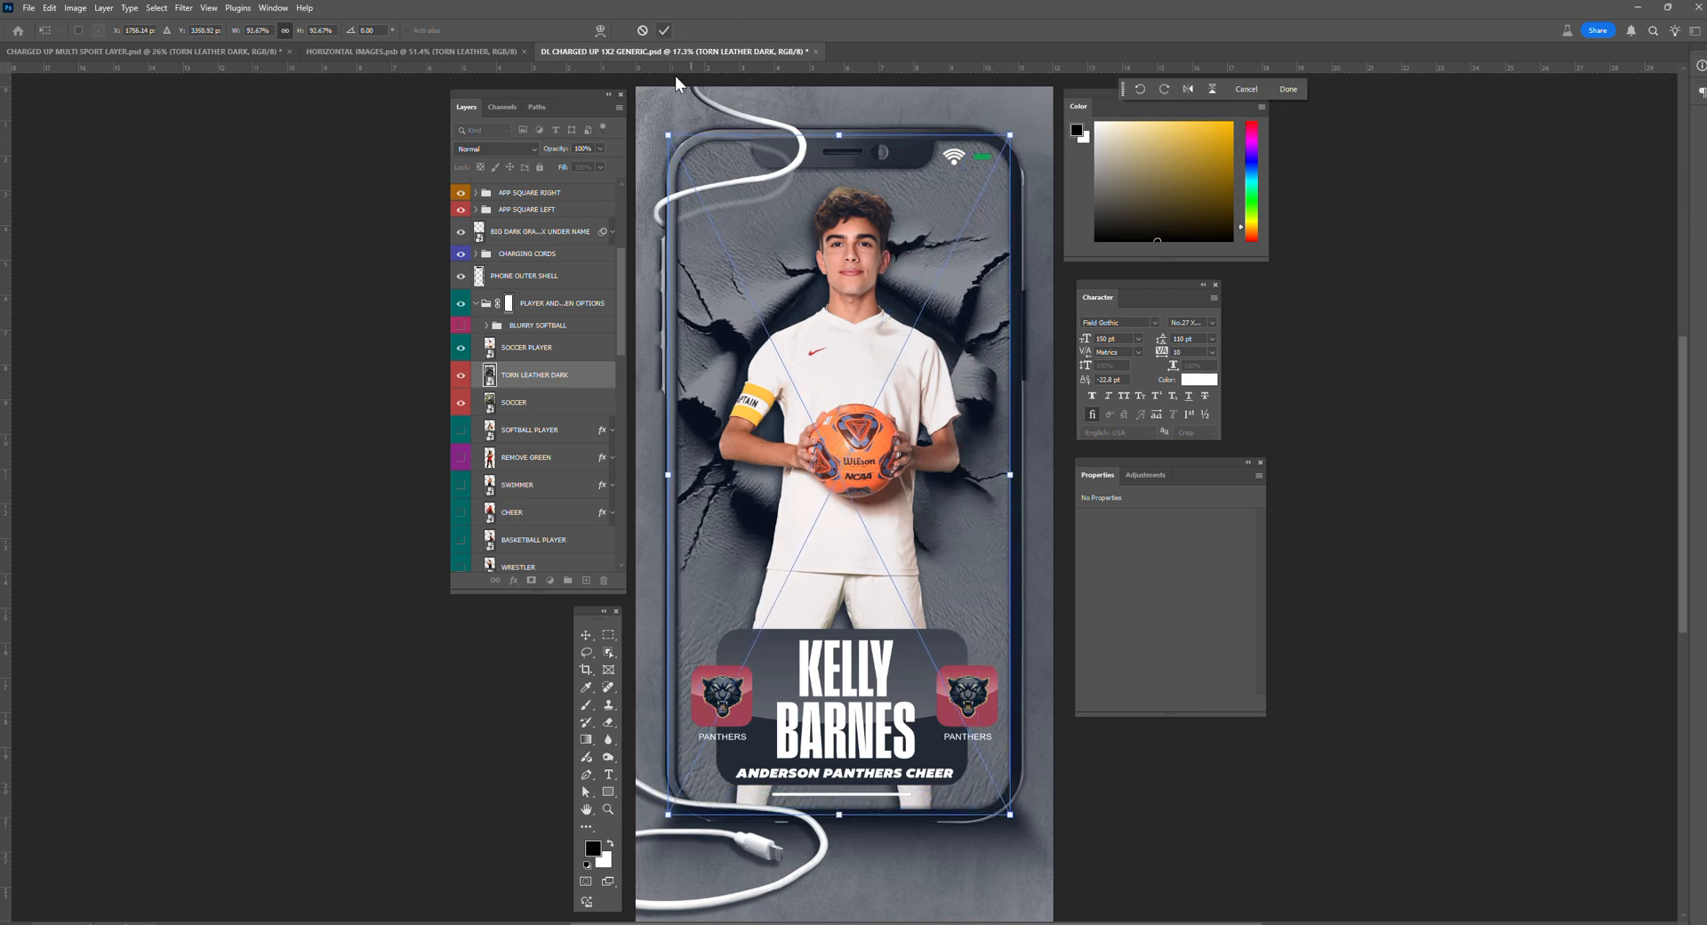
{"action": "key", "text": "Return"}
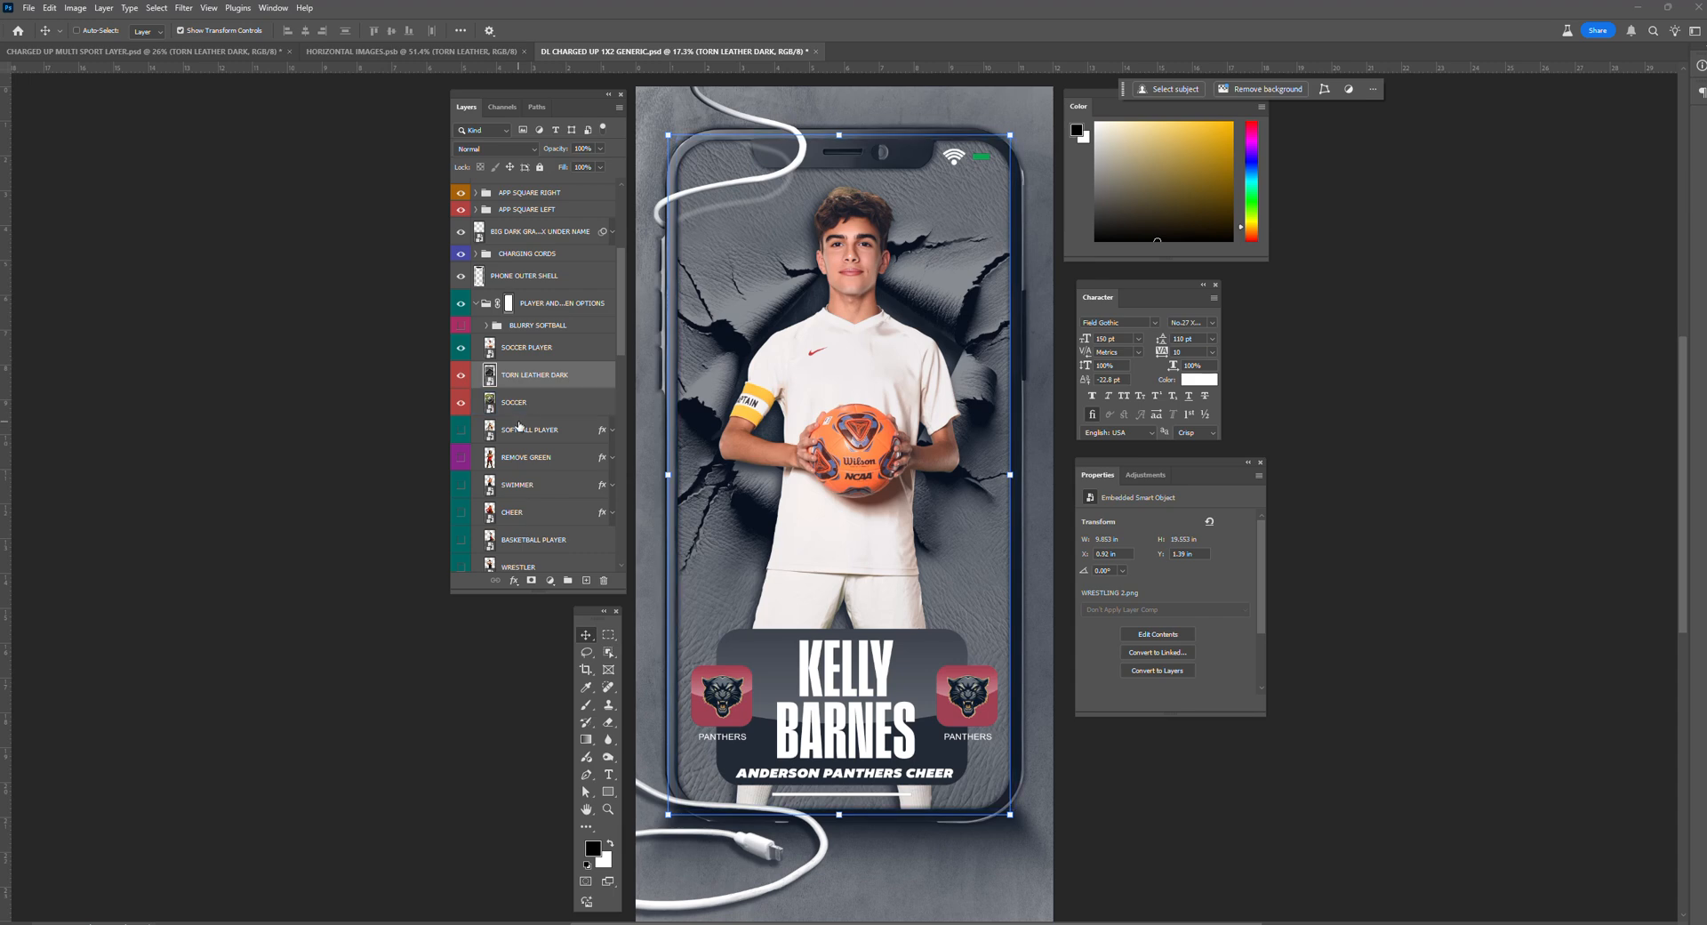
{"action": "left_click", "coordinate": [515, 580]}
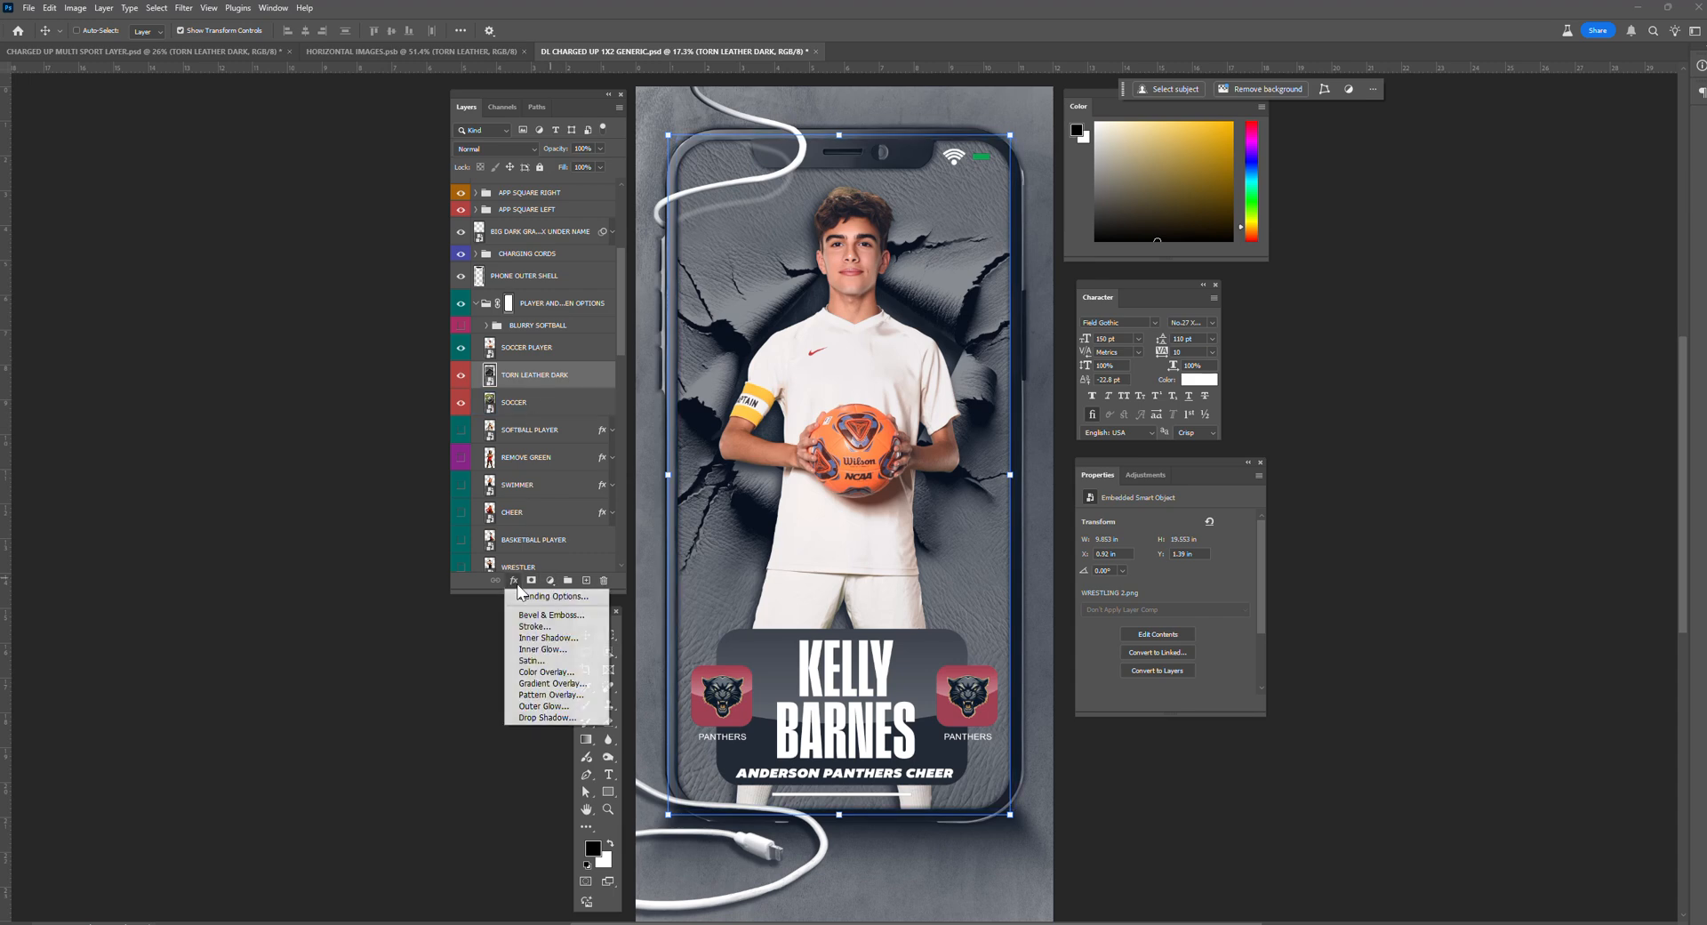
{"action": "left_click", "coordinate": [527, 596]}
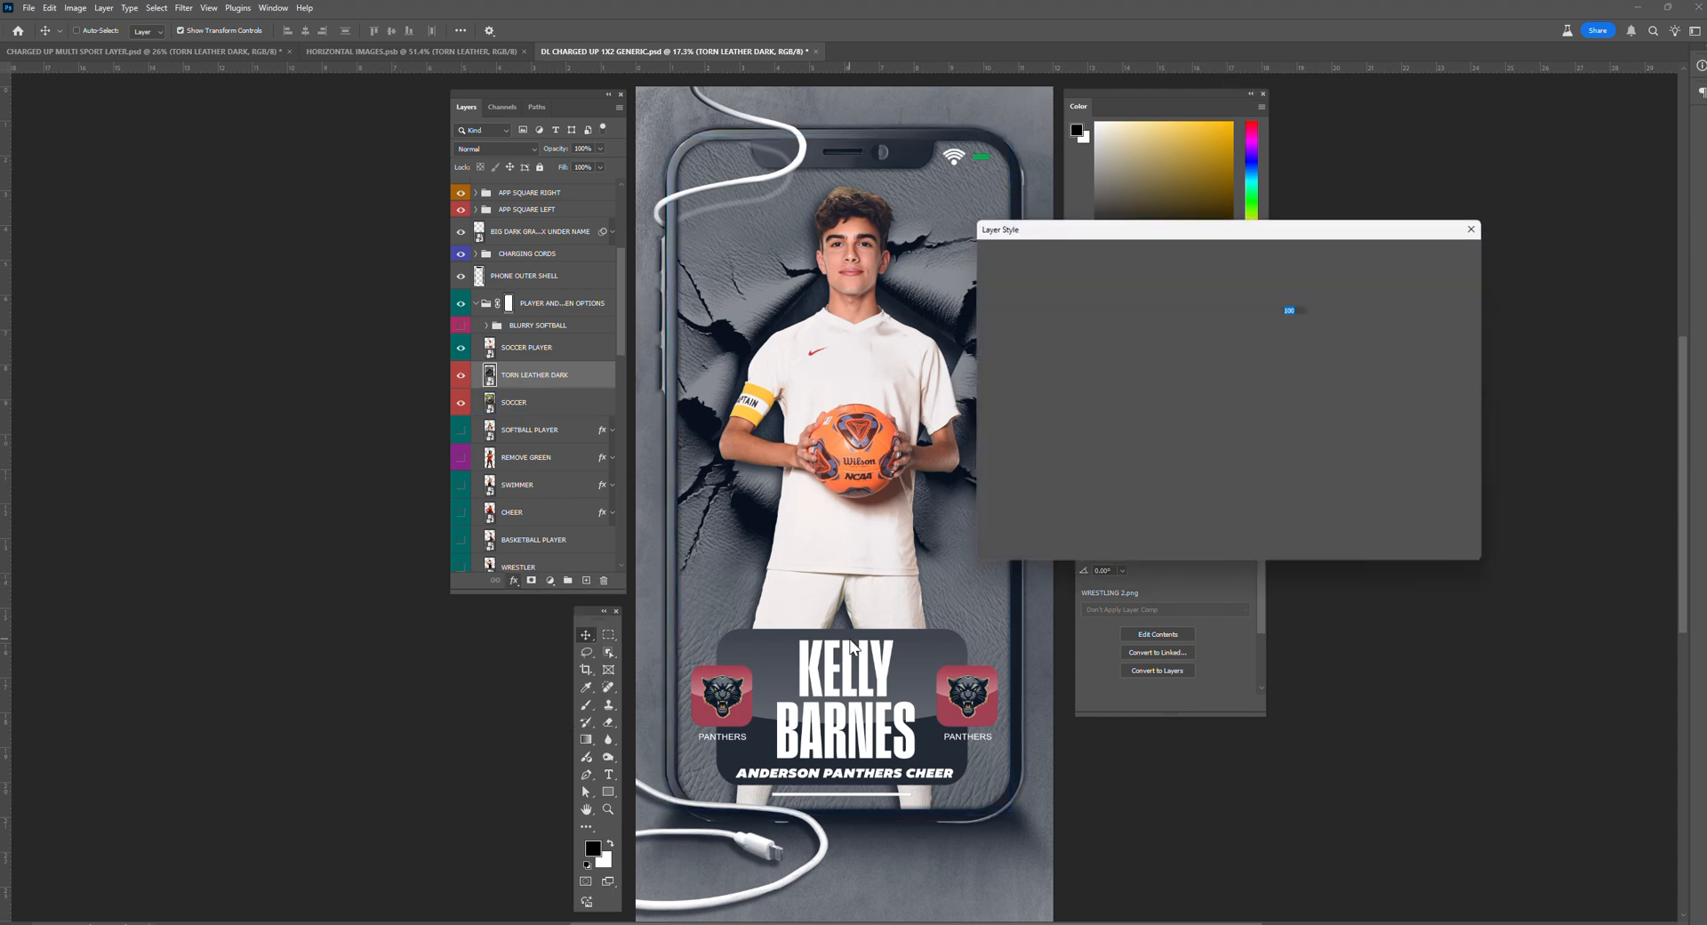
{"action": "key", "text": "Escape"}
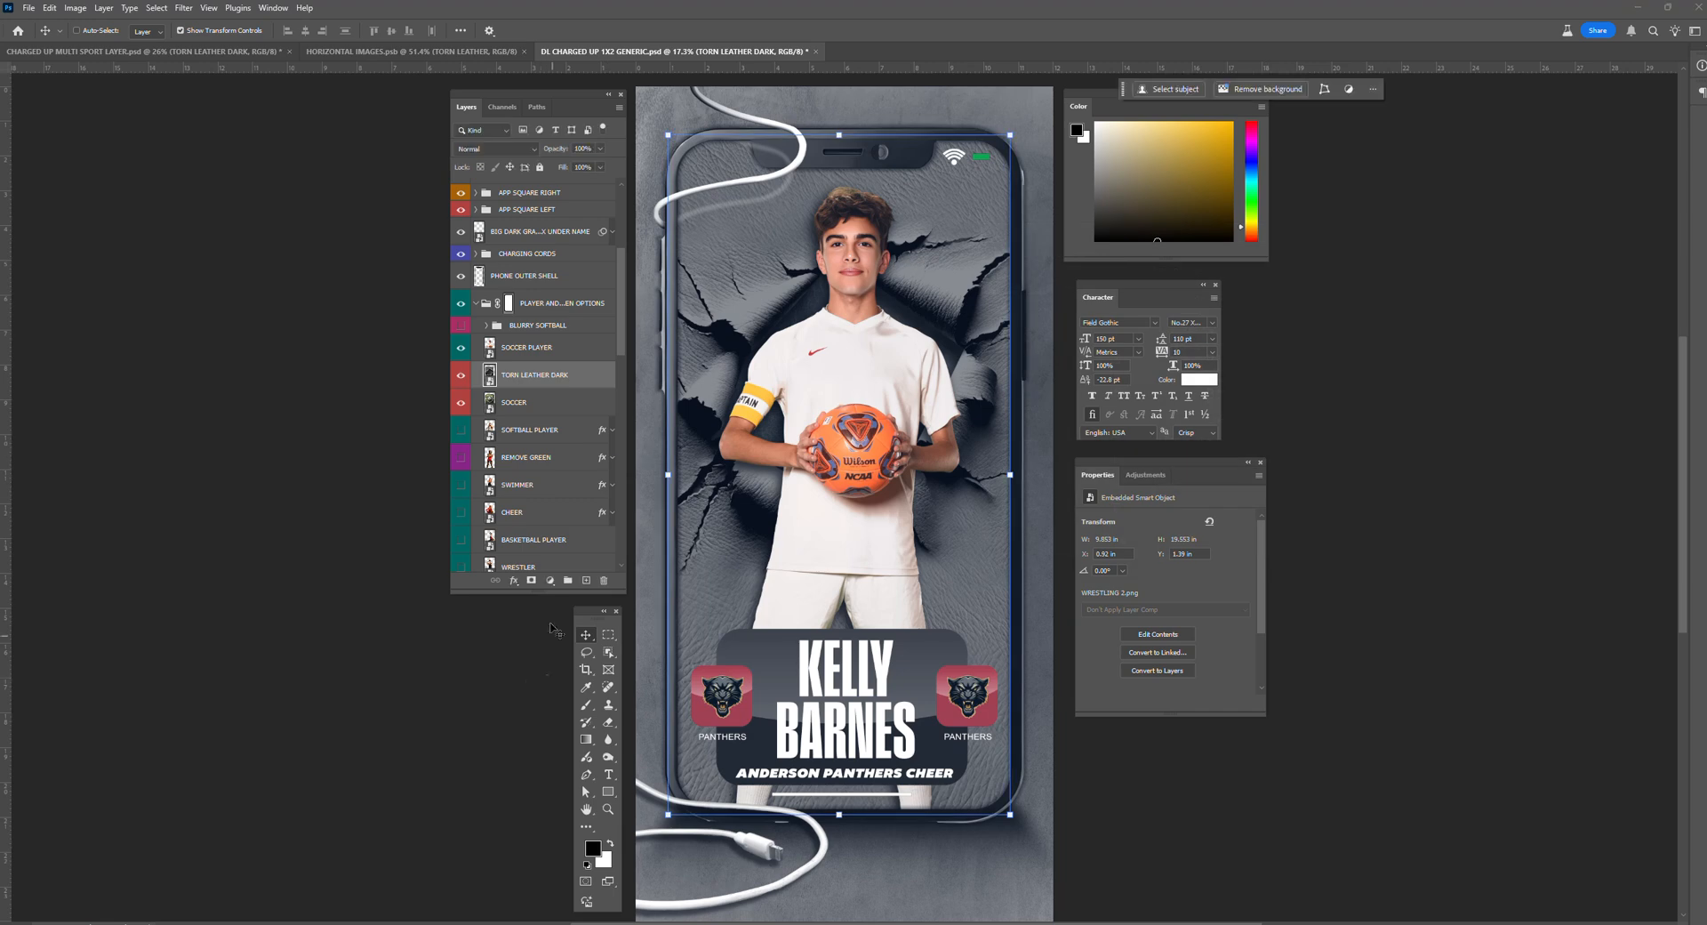
Step: Add a red (ff0303) solid colour fill above TORN LEATHER DARK and set its blend mode to Multiply
{"action": "left_click", "coordinate": [551, 581]}
{"action": "left_click", "coordinate": [578, 594]}
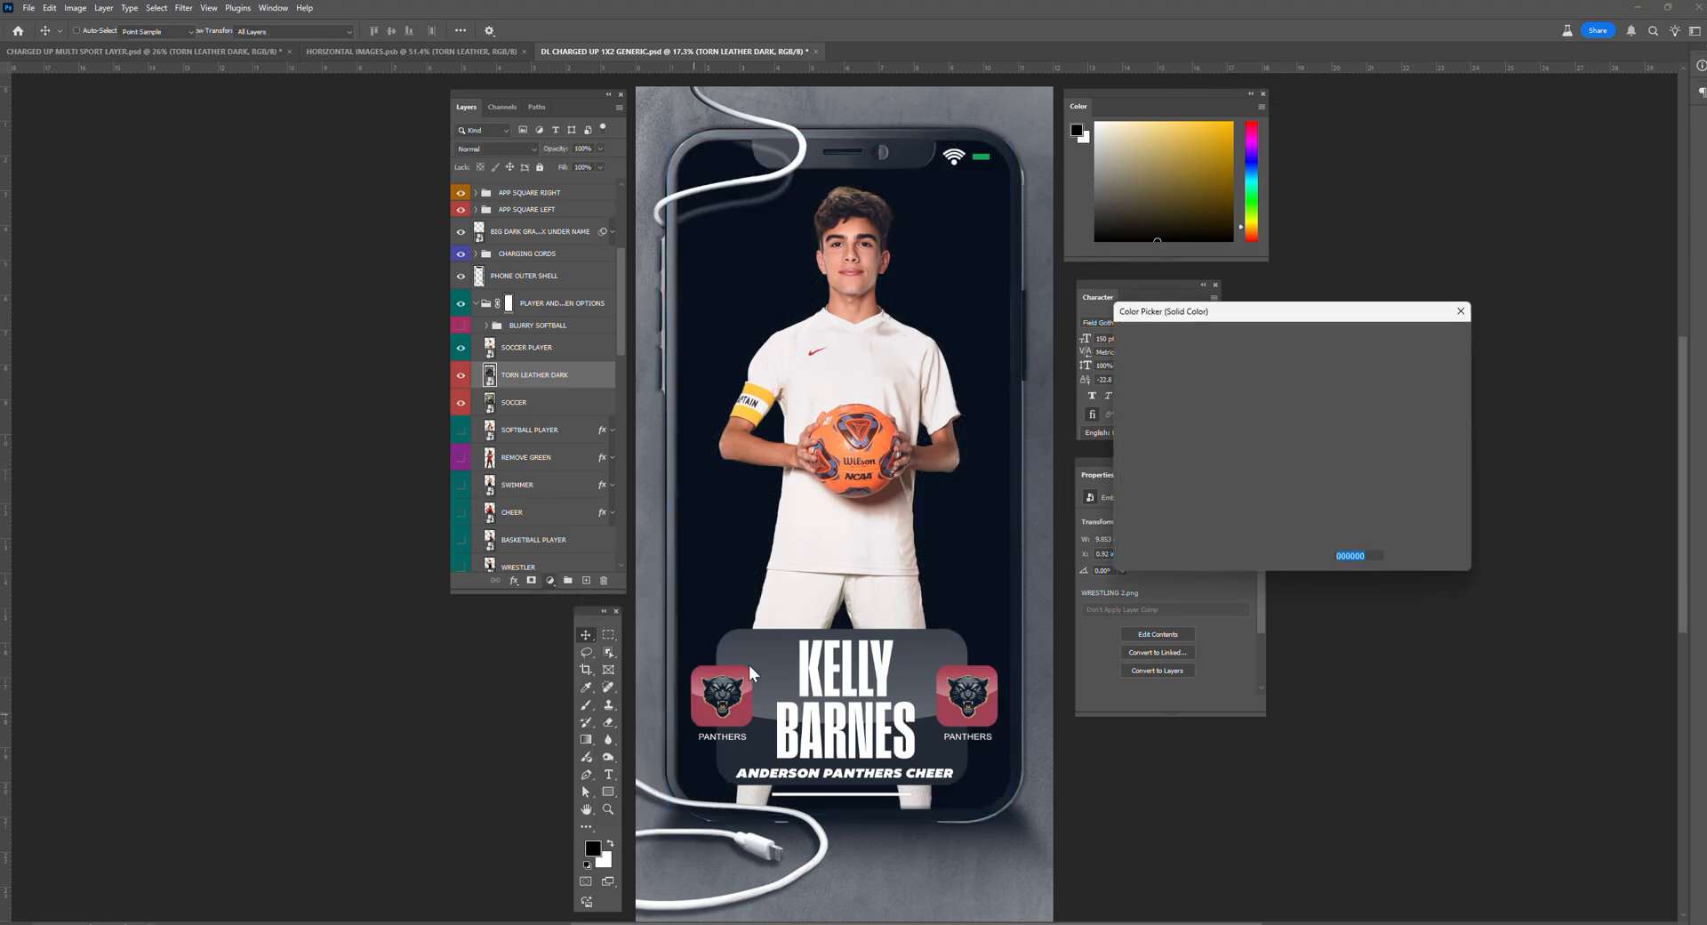
{"action": "left_click", "coordinate": [1287, 348]}
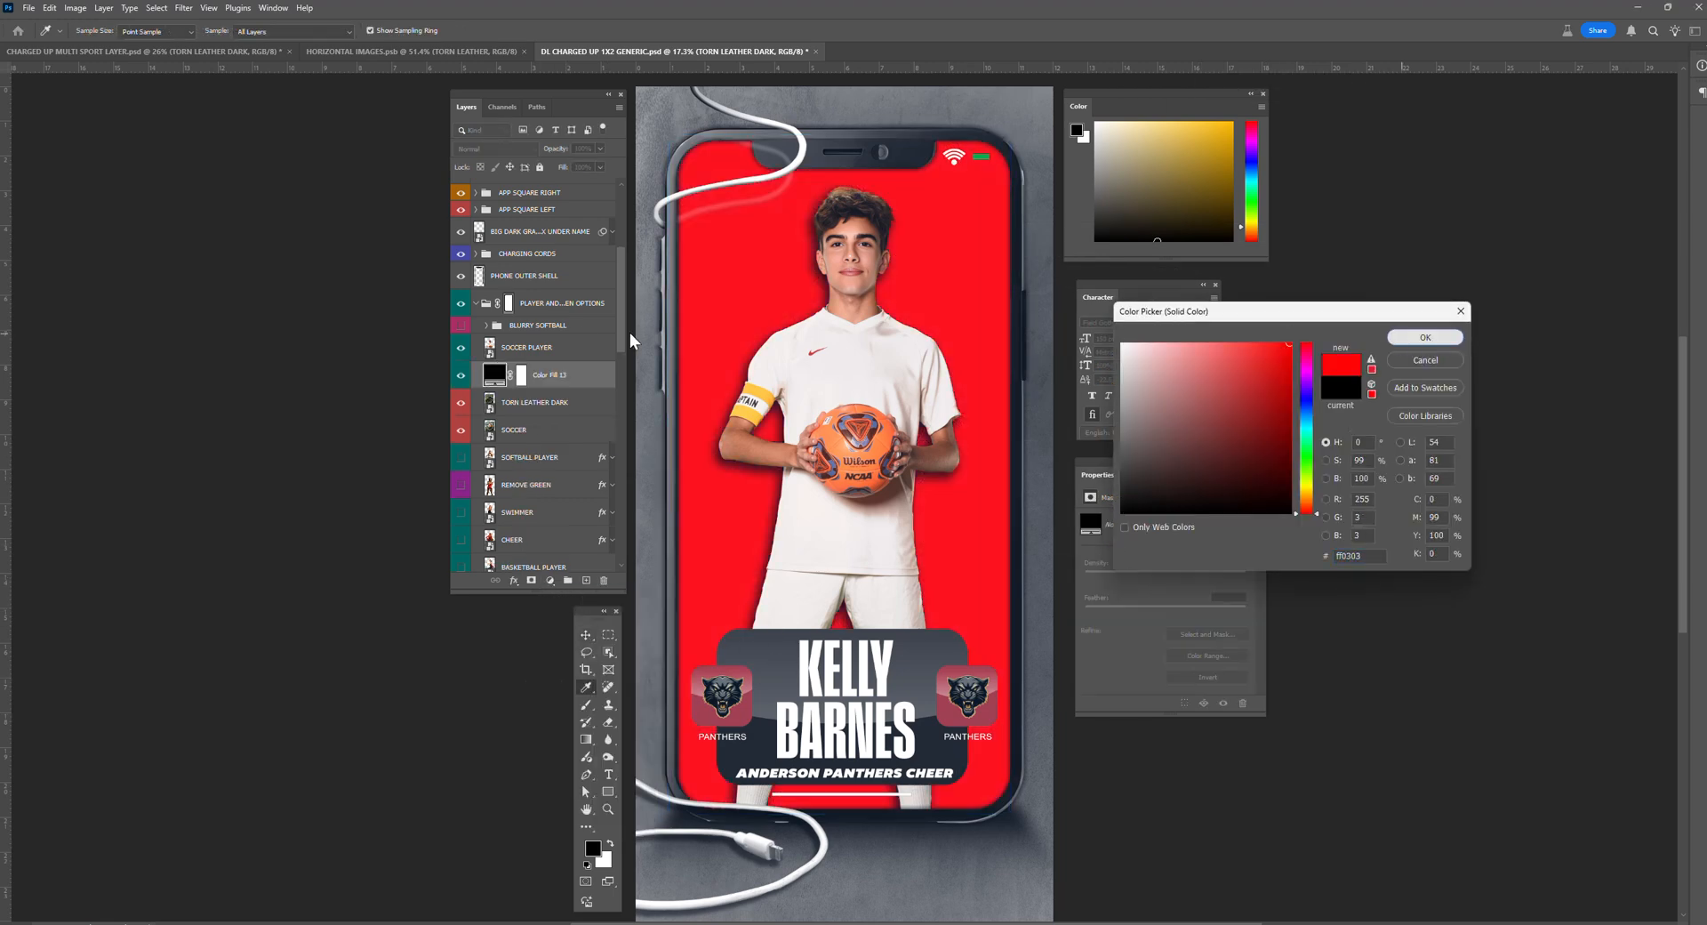
{"action": "left_click", "coordinate": [1416, 337]}
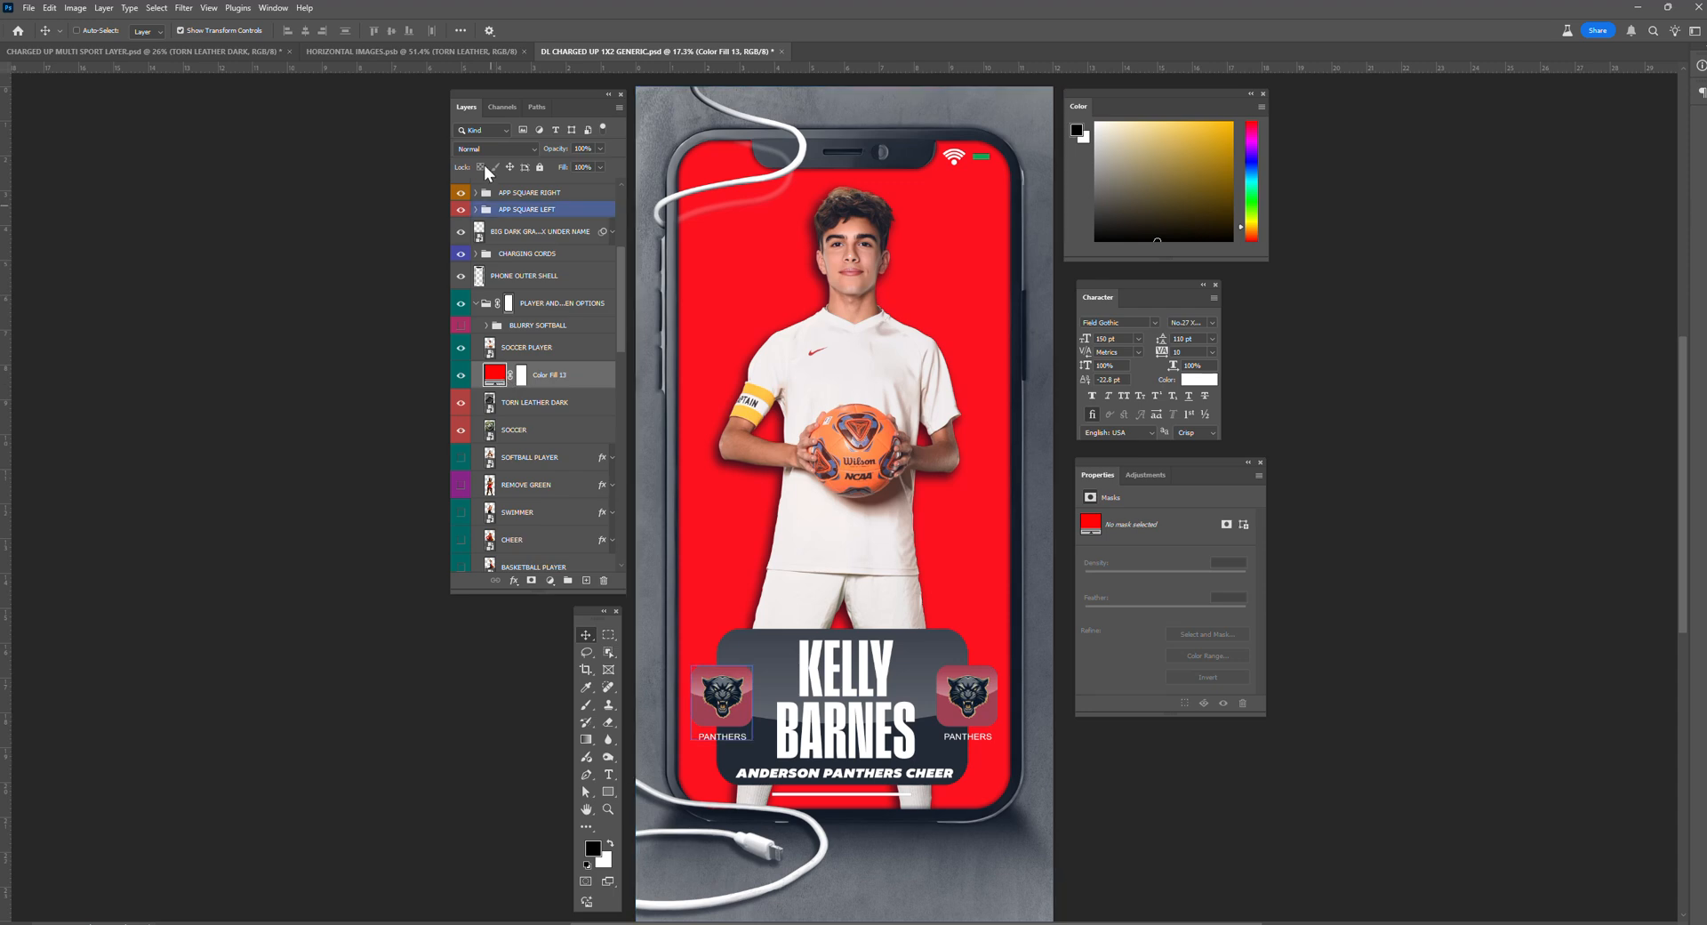
{"action": "left_click", "coordinate": [494, 148]}
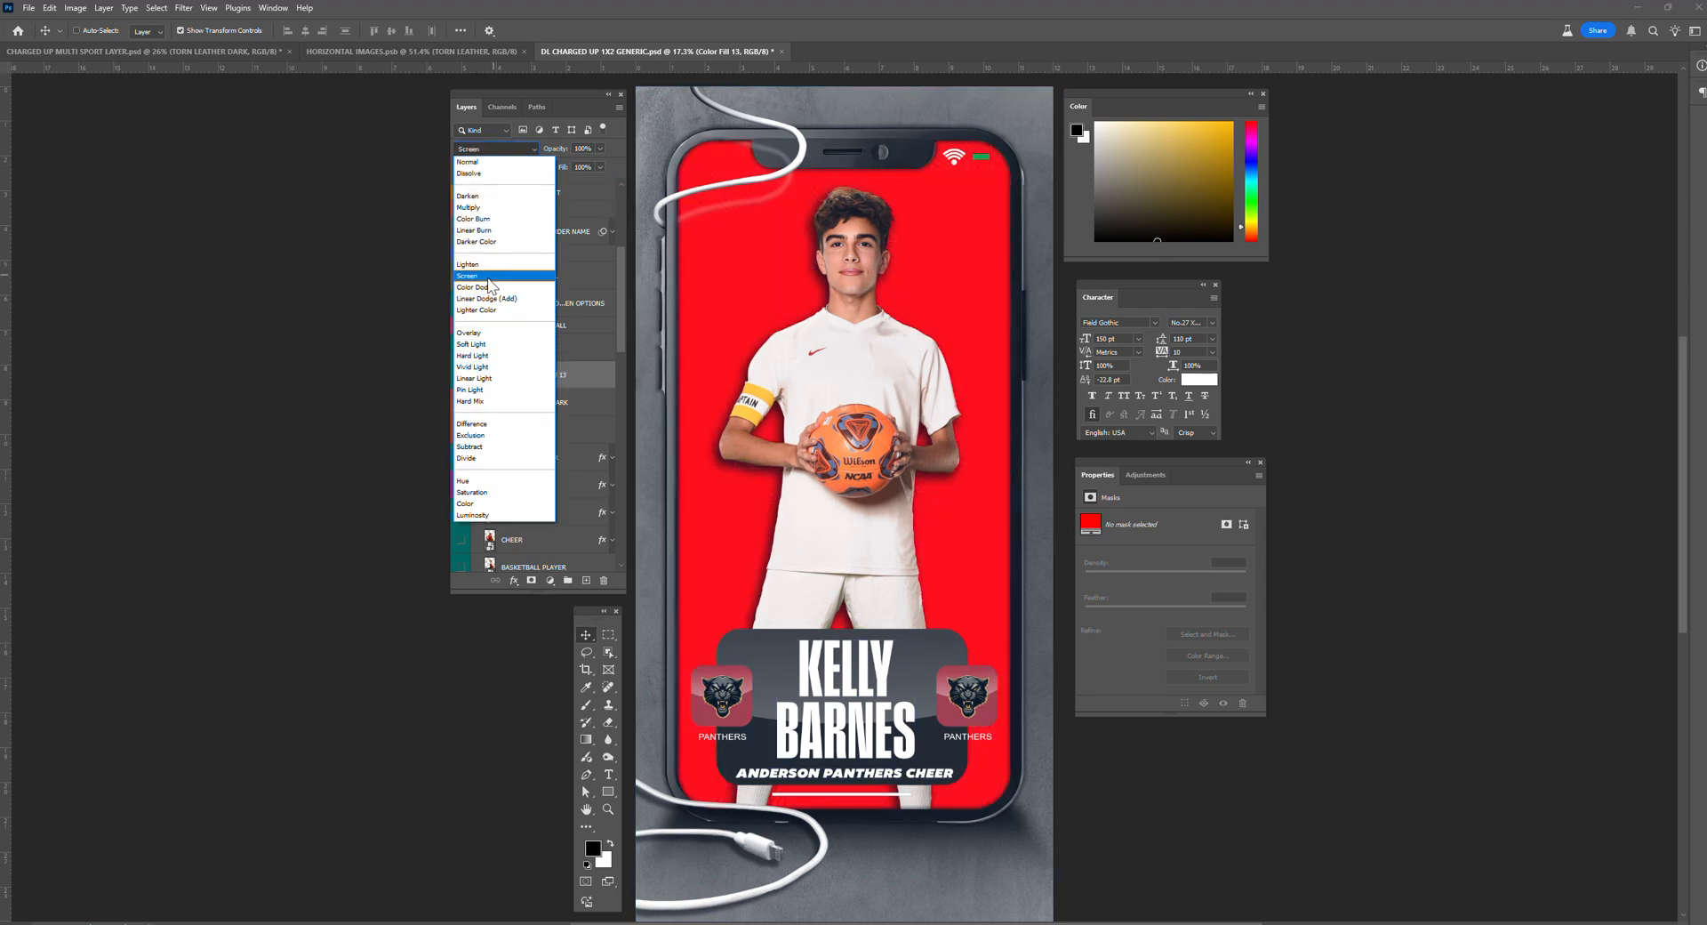
{"action": "left_click", "coordinate": [482, 208]}
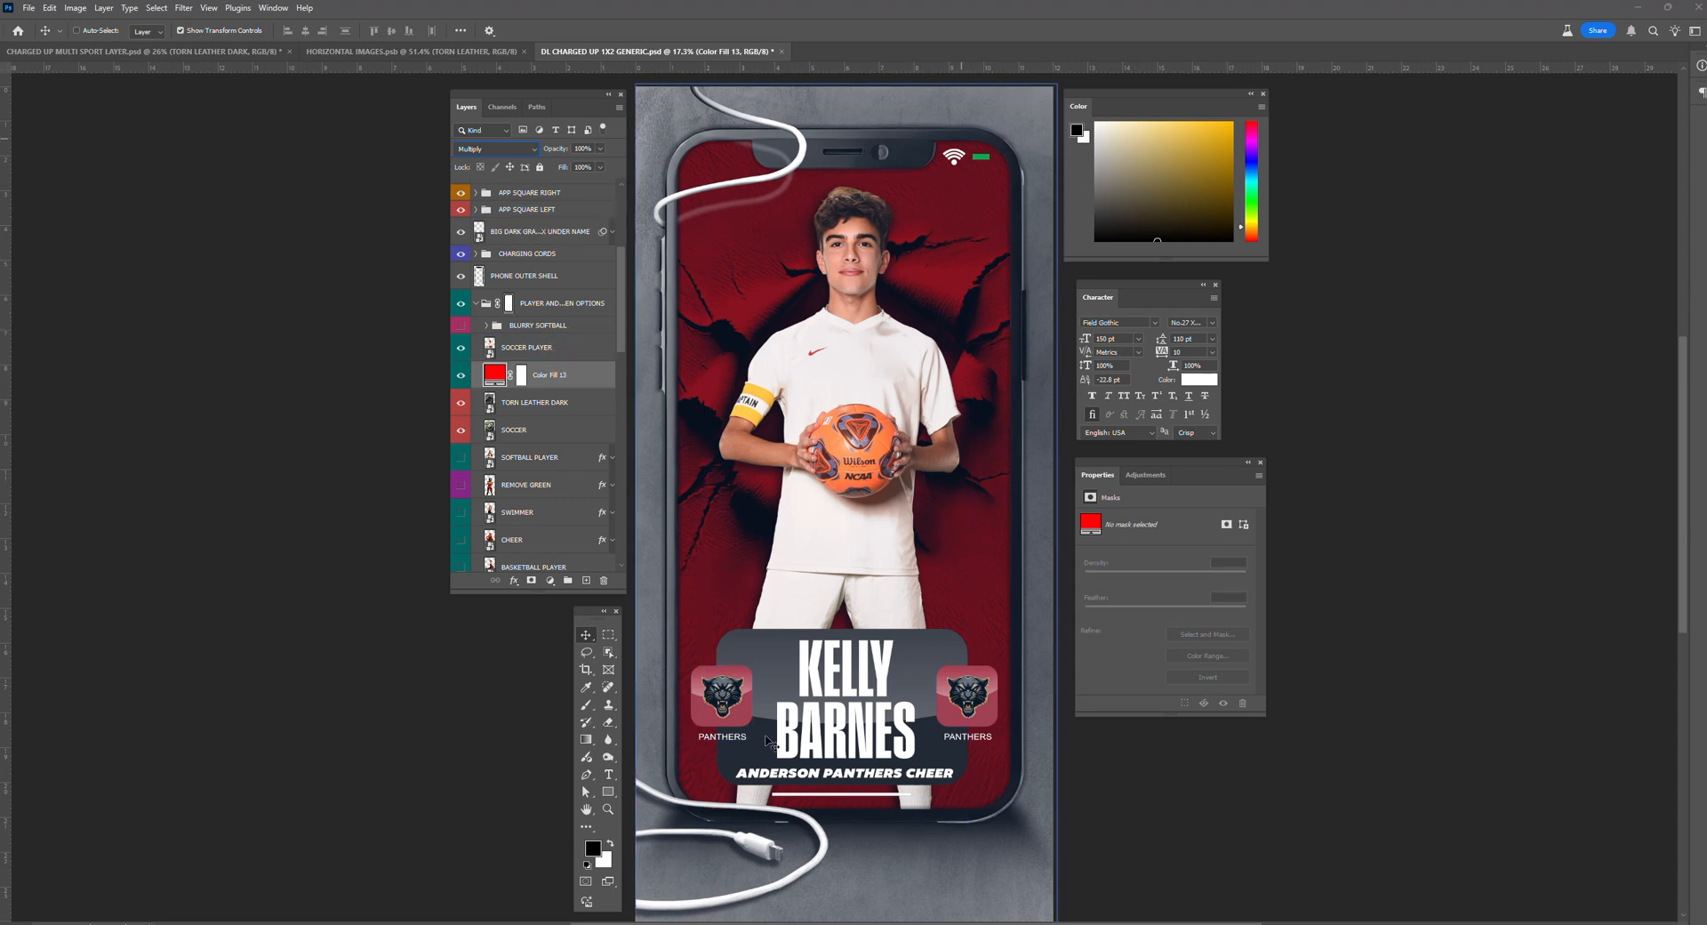
Step: Hide the red colour fill and TORN LEATHER DARK, and preview the Soccer background with the SOCCER PLAYER layer hidden
{"action": "left_click", "coordinate": [461, 375]}
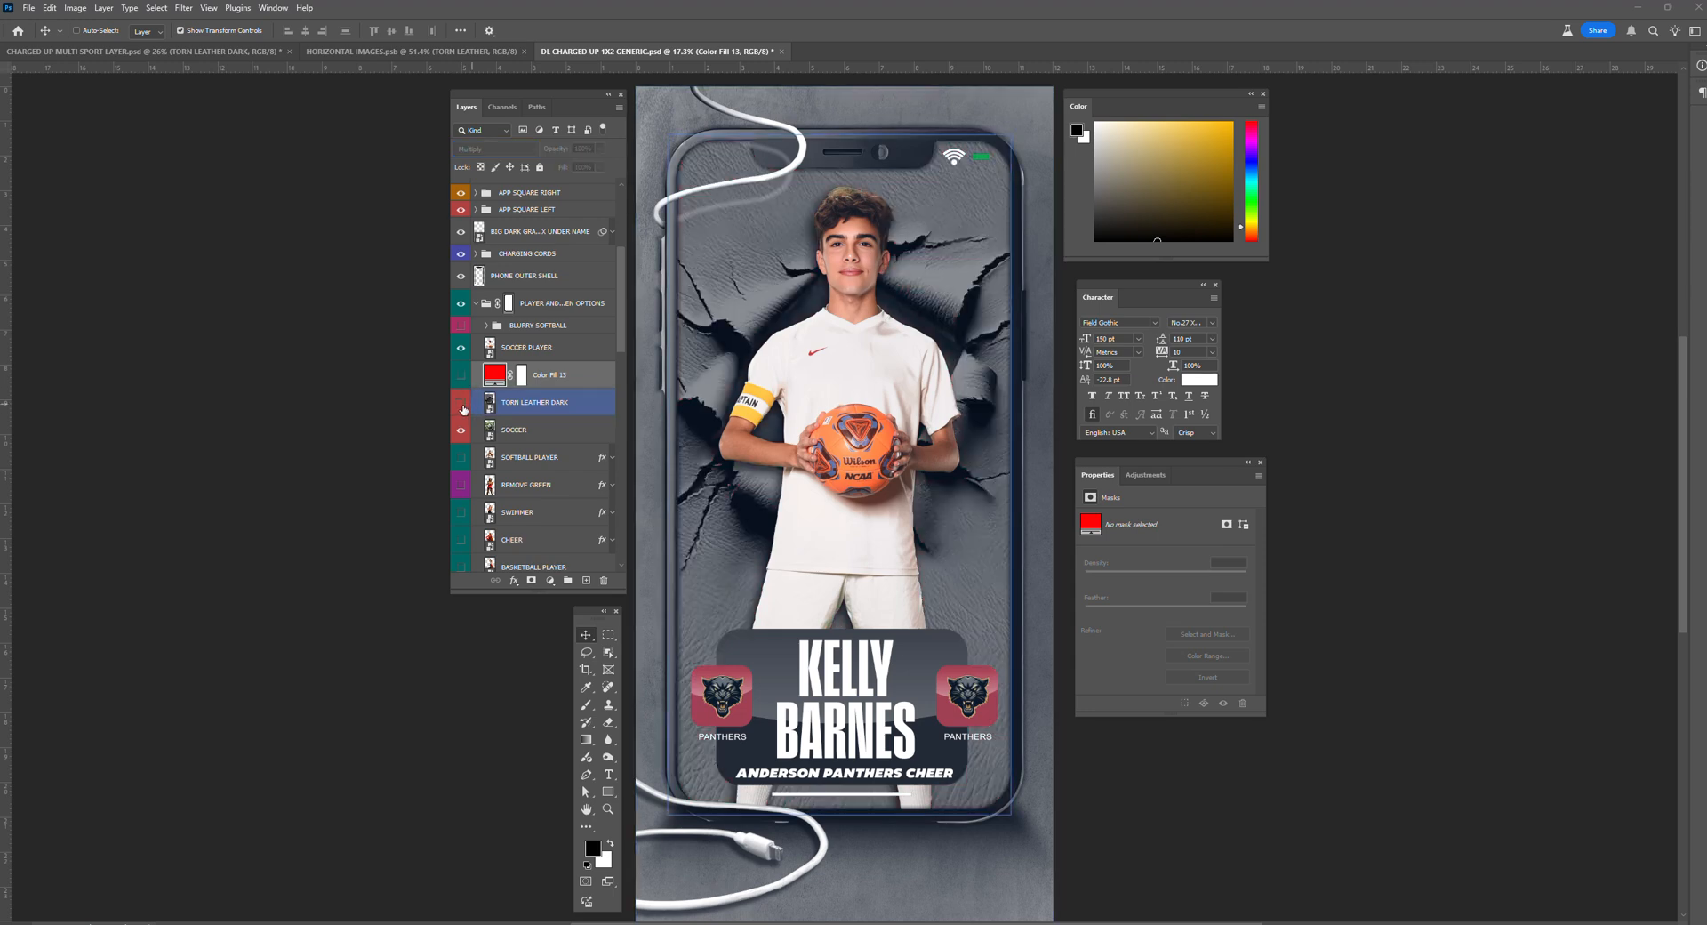
{"action": "left_click", "coordinate": [462, 406]}
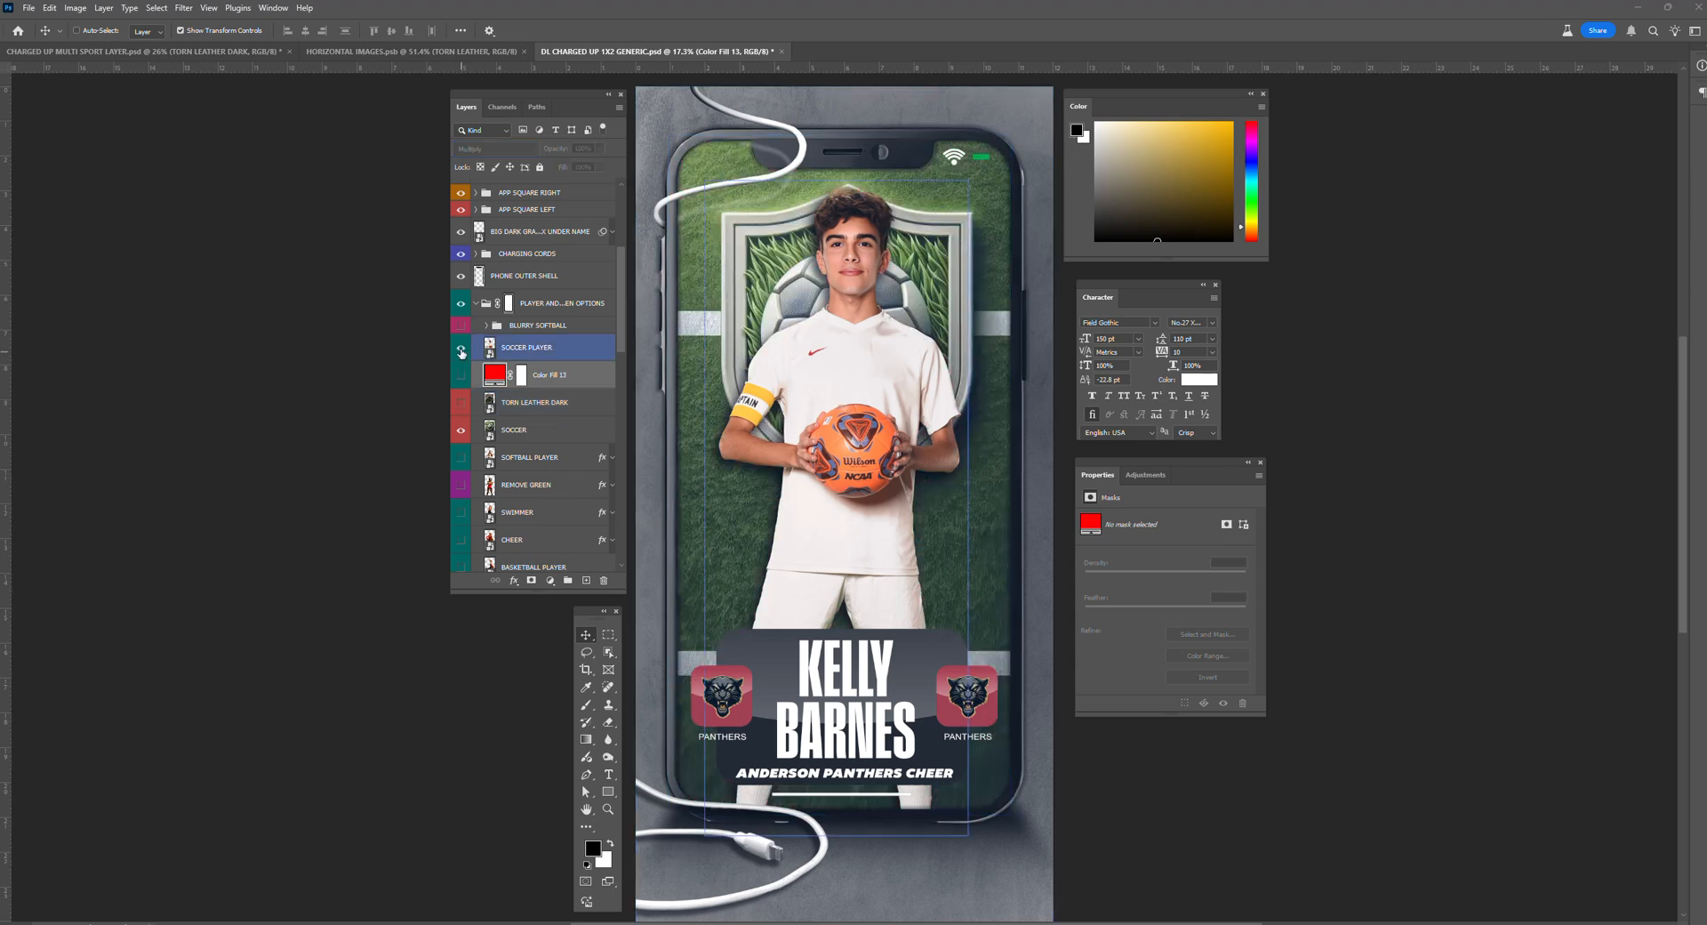
{"action": "left_click", "coordinate": [461, 351]}
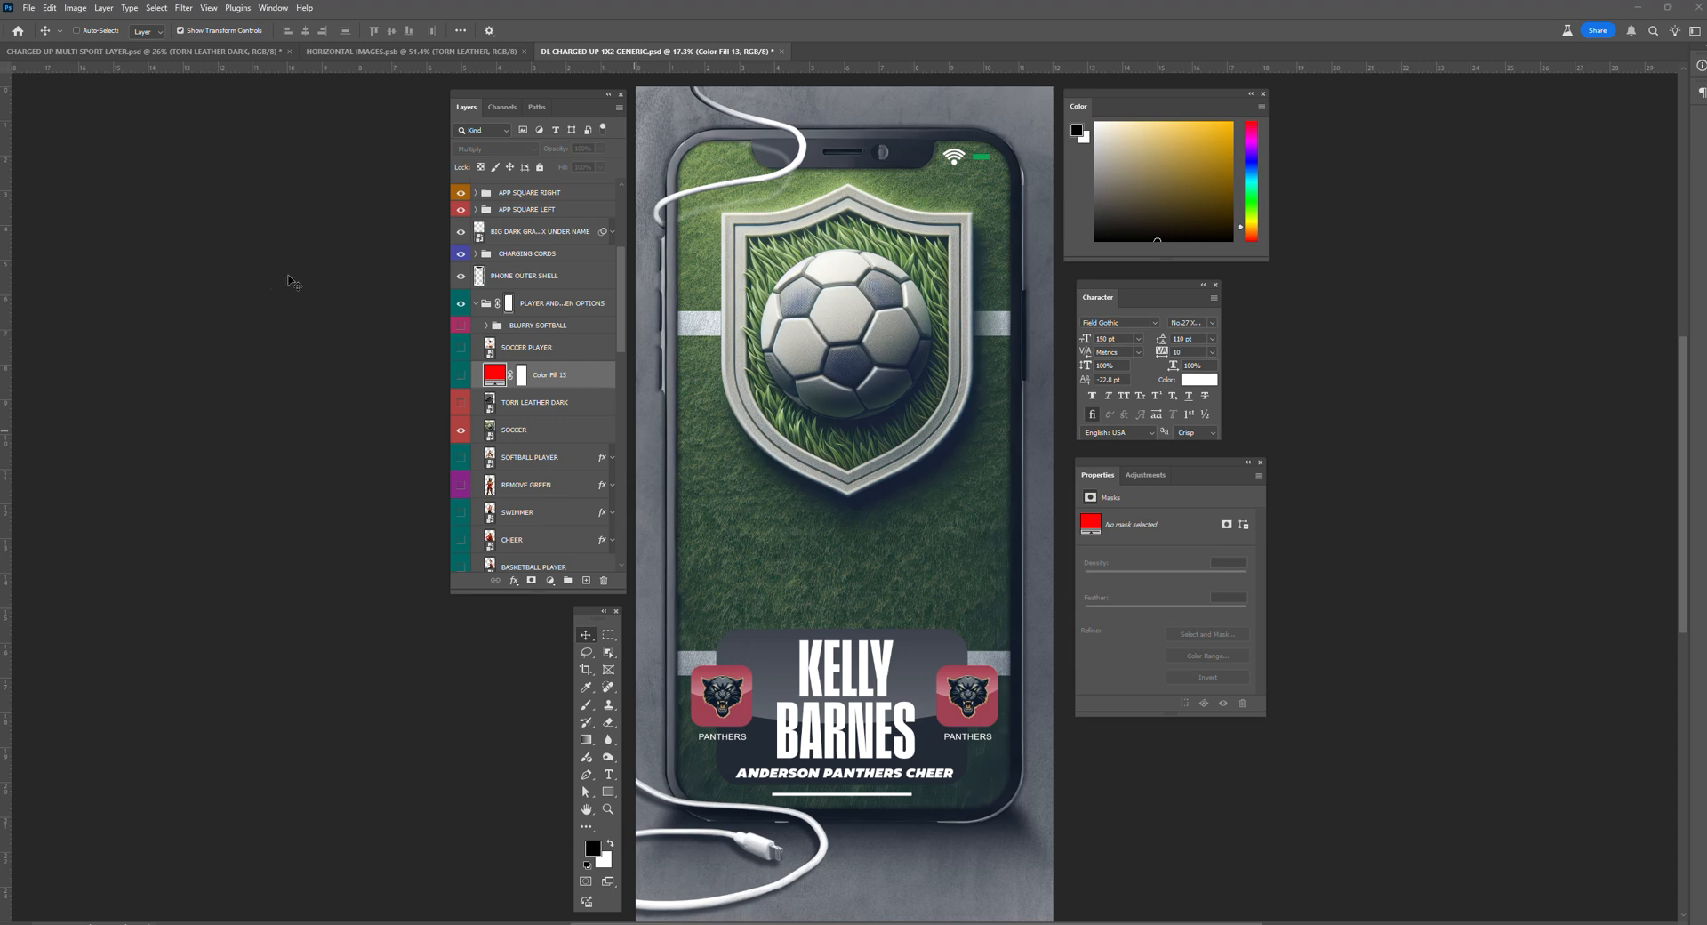
{"action": "left_click", "coordinate": [524, 426]}
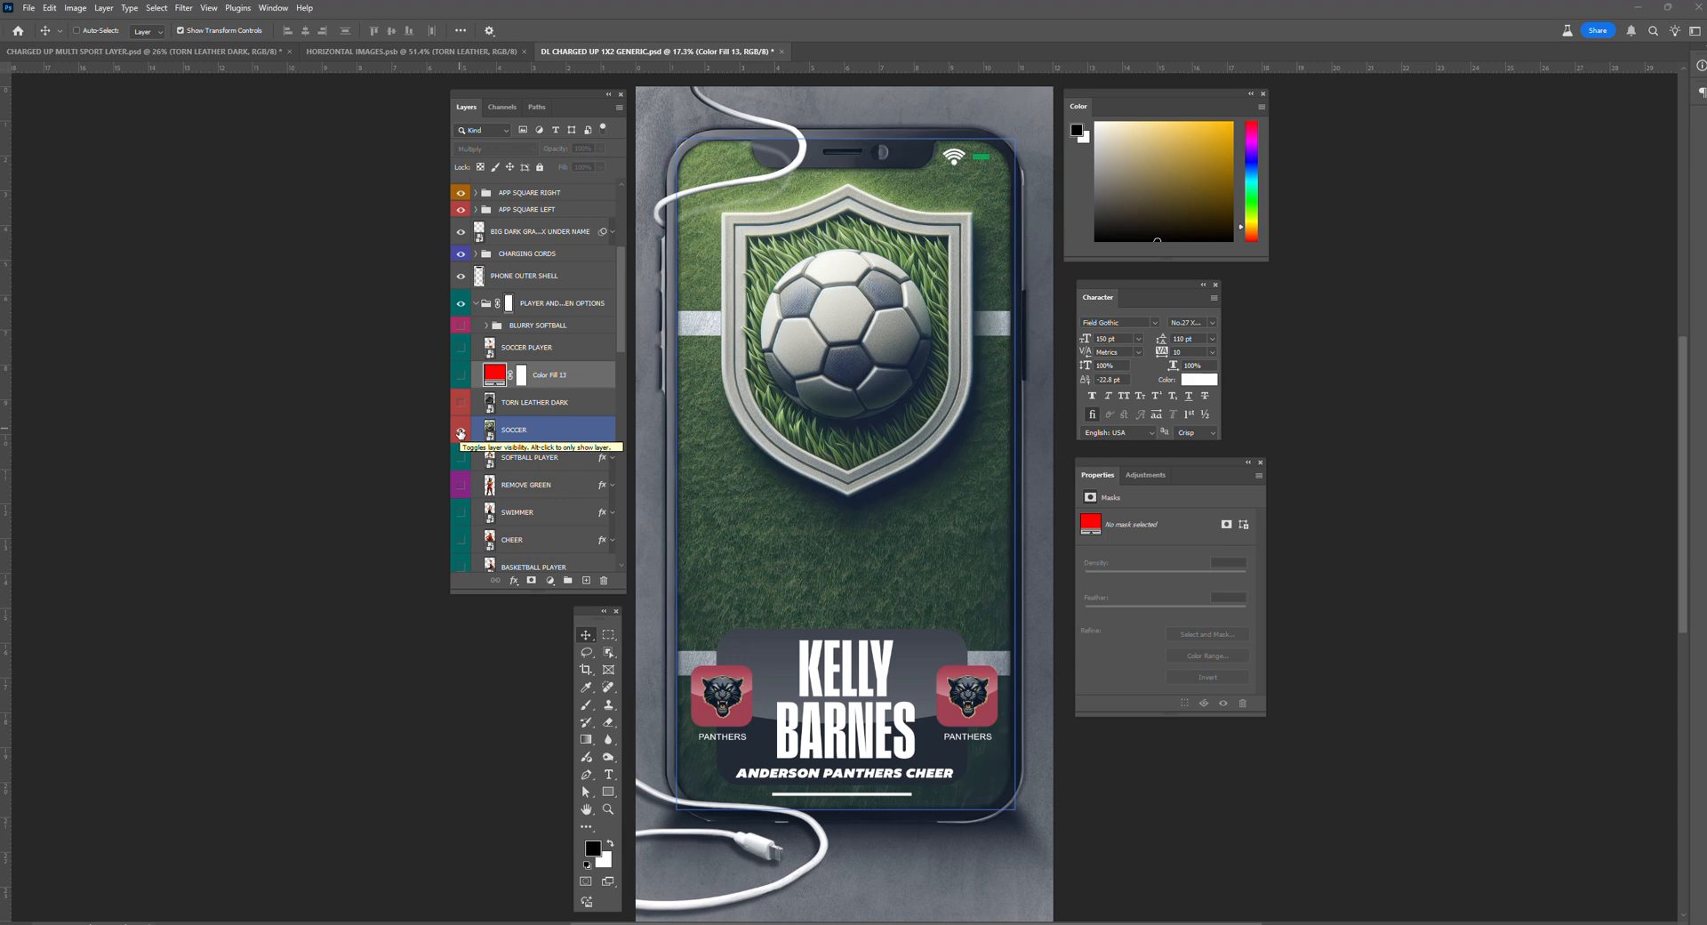
{"action": "left_click", "coordinate": [460, 433]}
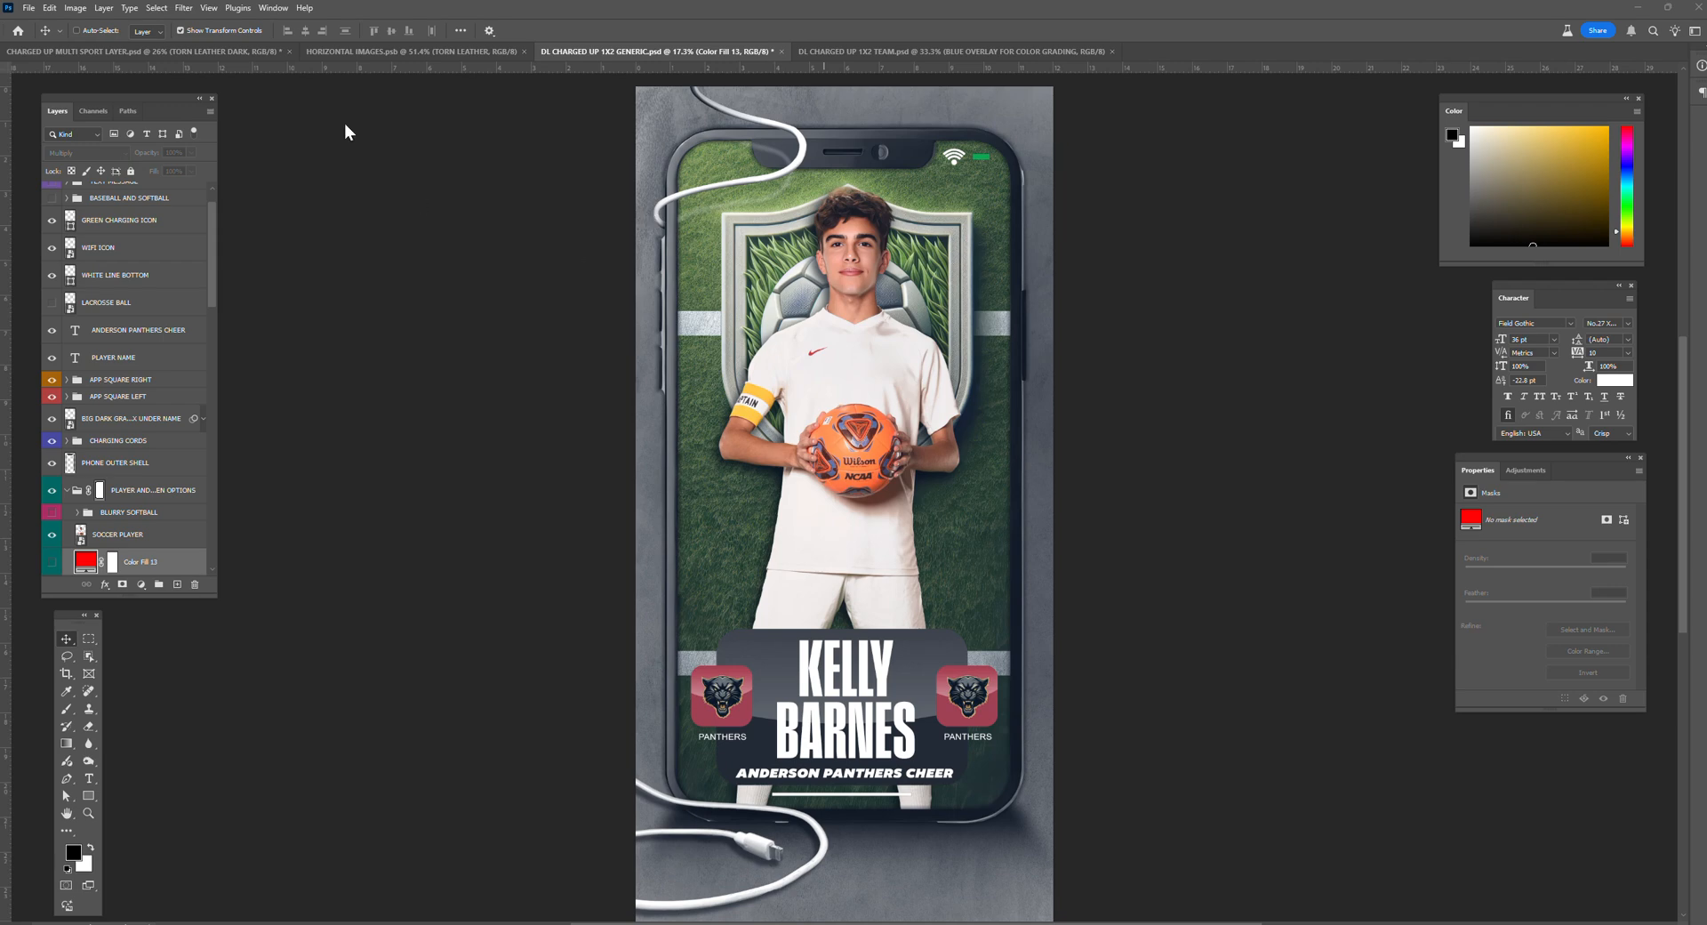
Step: In CHARGED UP MULTI SPORT LAYER.psd, expand BALLS AND ELEMENTS, show the SOCCER BALL WITH SHADOW layer, and copy it
{"action": "left_click", "coordinate": [215, 52]}
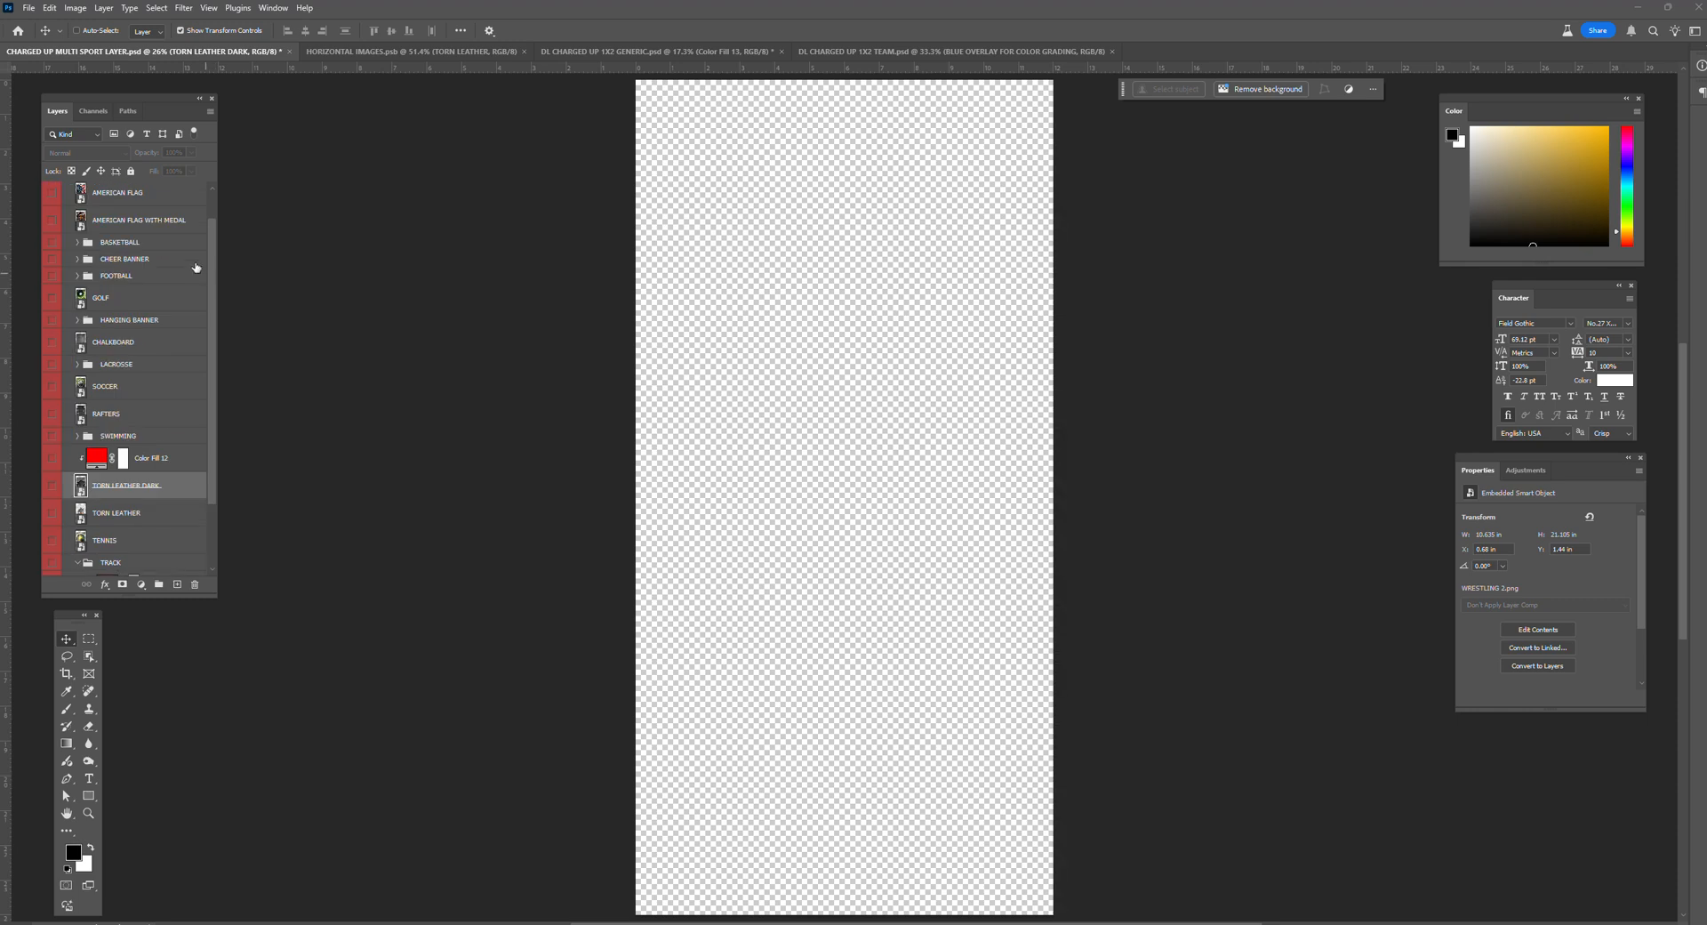
{"action": "scroll", "coordinate": [211, 228], "scroll_direction": "up", "scroll_amount": 2}
{"action": "left_click", "coordinate": [134, 191]}
{"action": "left_click", "coordinate": [66, 191]}
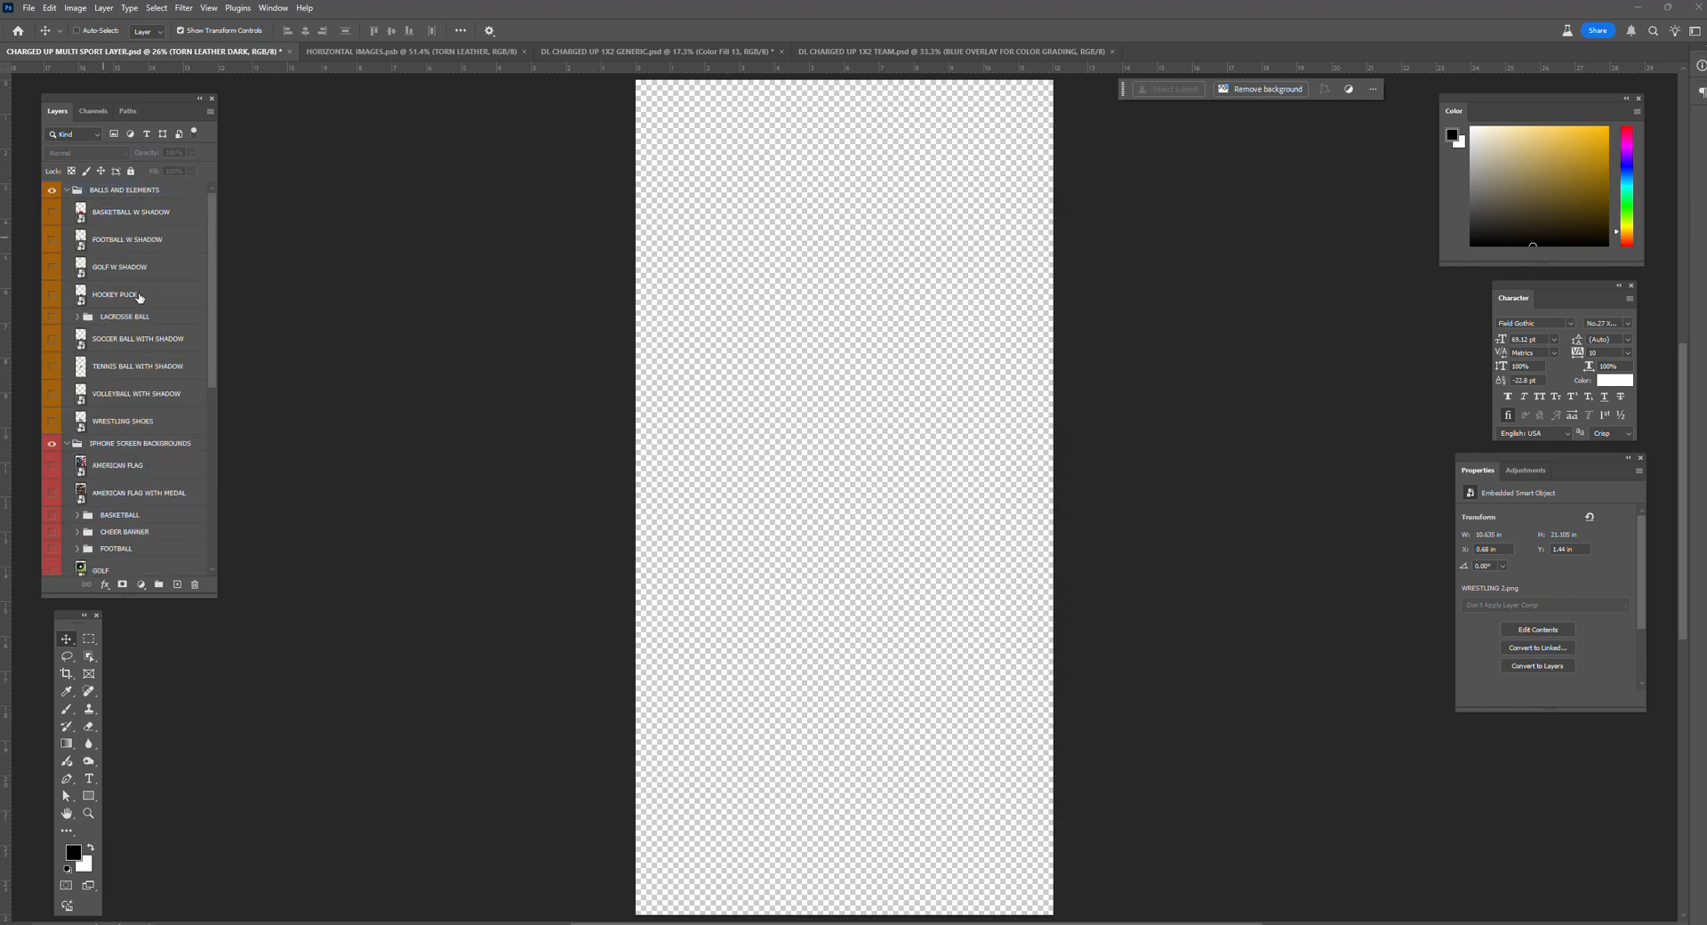
{"action": "left_click", "coordinate": [147, 352]}
{"action": "left_click", "coordinate": [52, 339]}
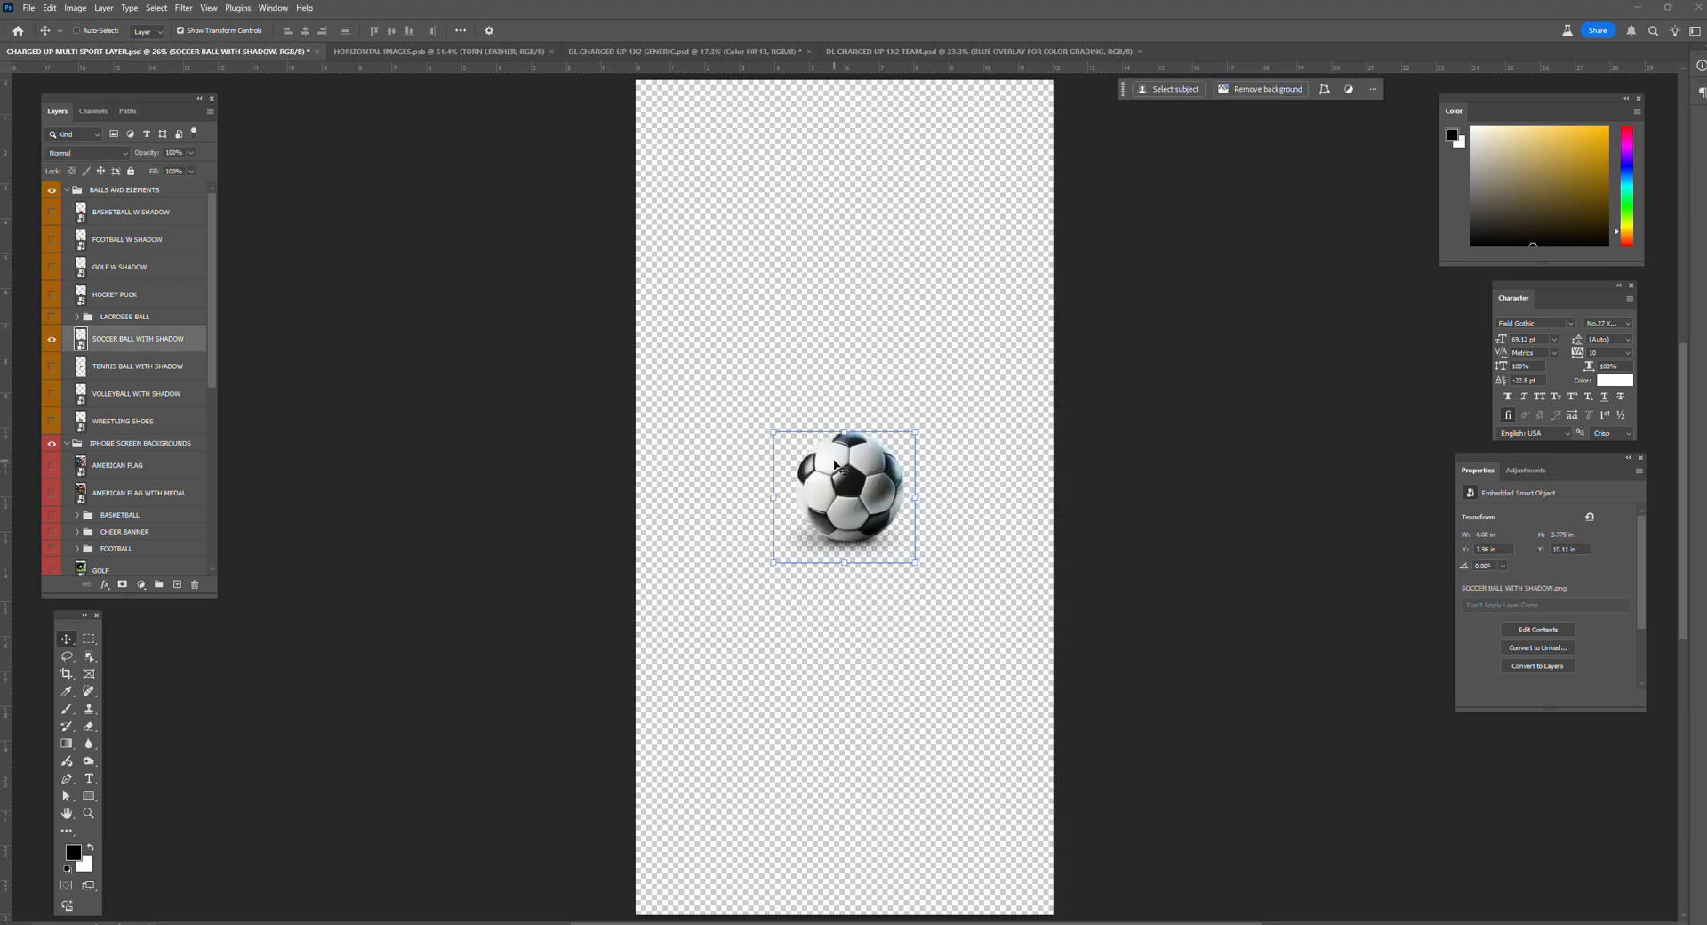
Step: In DL CHARGED UP 1X2 GENERIC.psd, select the BASEBALL AND SOFTBALL group, preview and hide it, and expand its contents
{"action": "key", "text": "ctrl+Tab"}
{"action": "key", "text": "ctrl+Tab"}
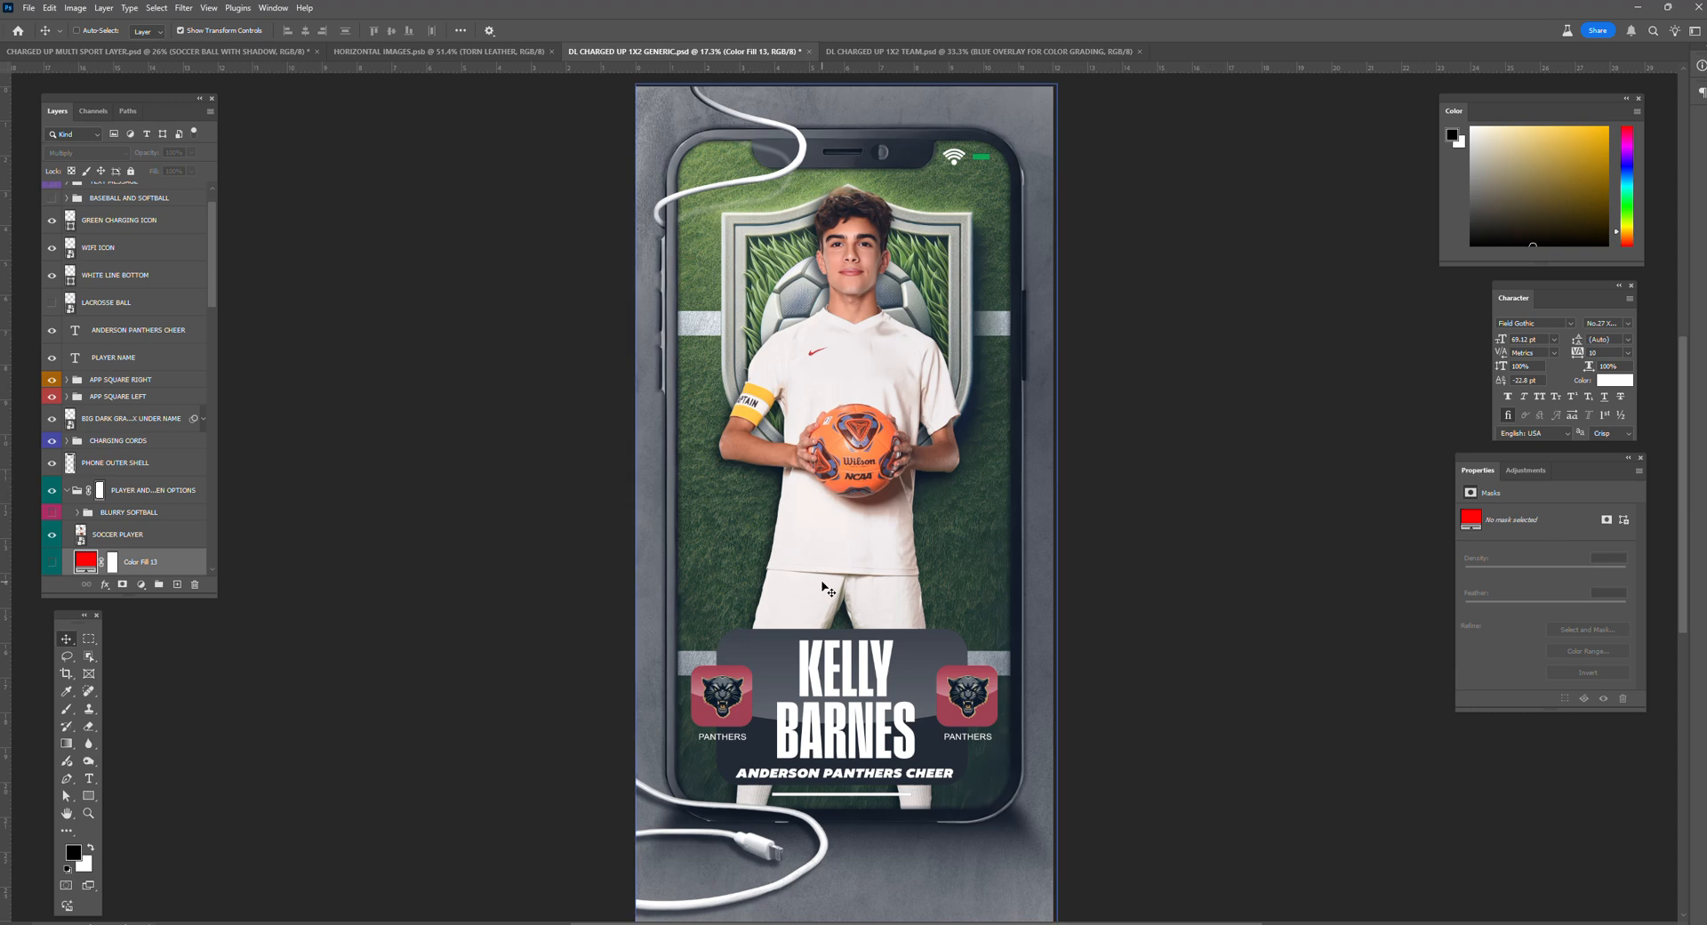
{"action": "scroll", "coordinate": [210, 290], "scroll_direction": "up", "scroll_amount": 2}
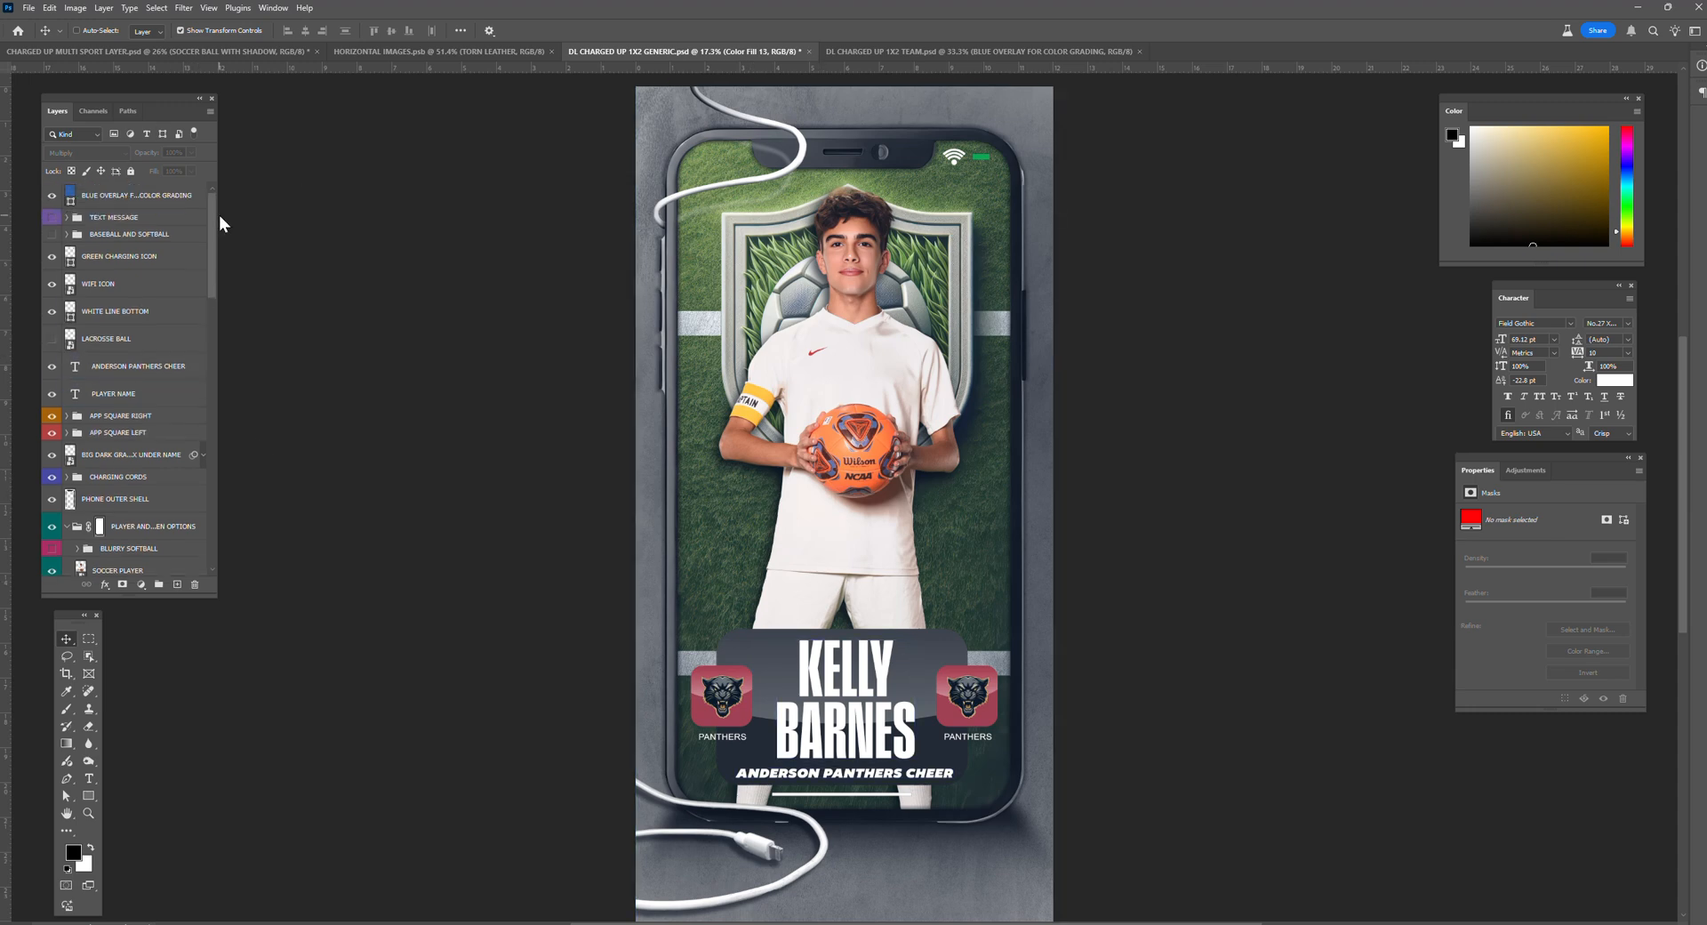
{"action": "left_click", "coordinate": [131, 258]}
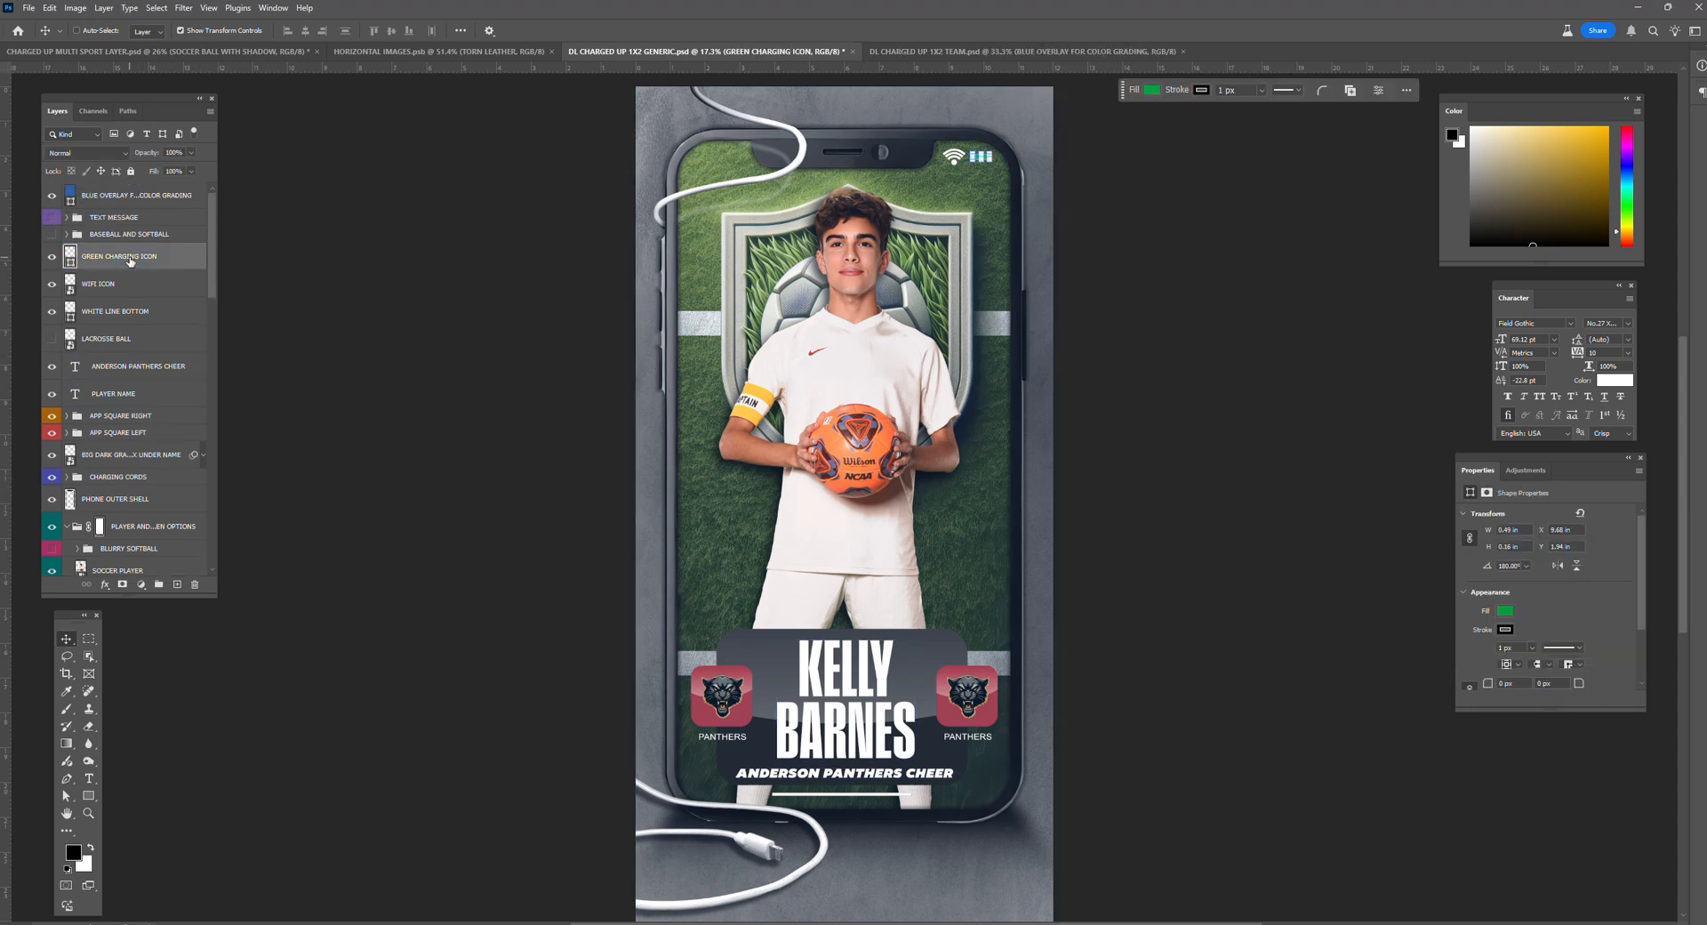
{"action": "left_click", "coordinate": [129, 286], "text": "shift"}
{"action": "left_click", "coordinate": [149, 234]}
{"action": "left_click", "coordinate": [53, 234]}
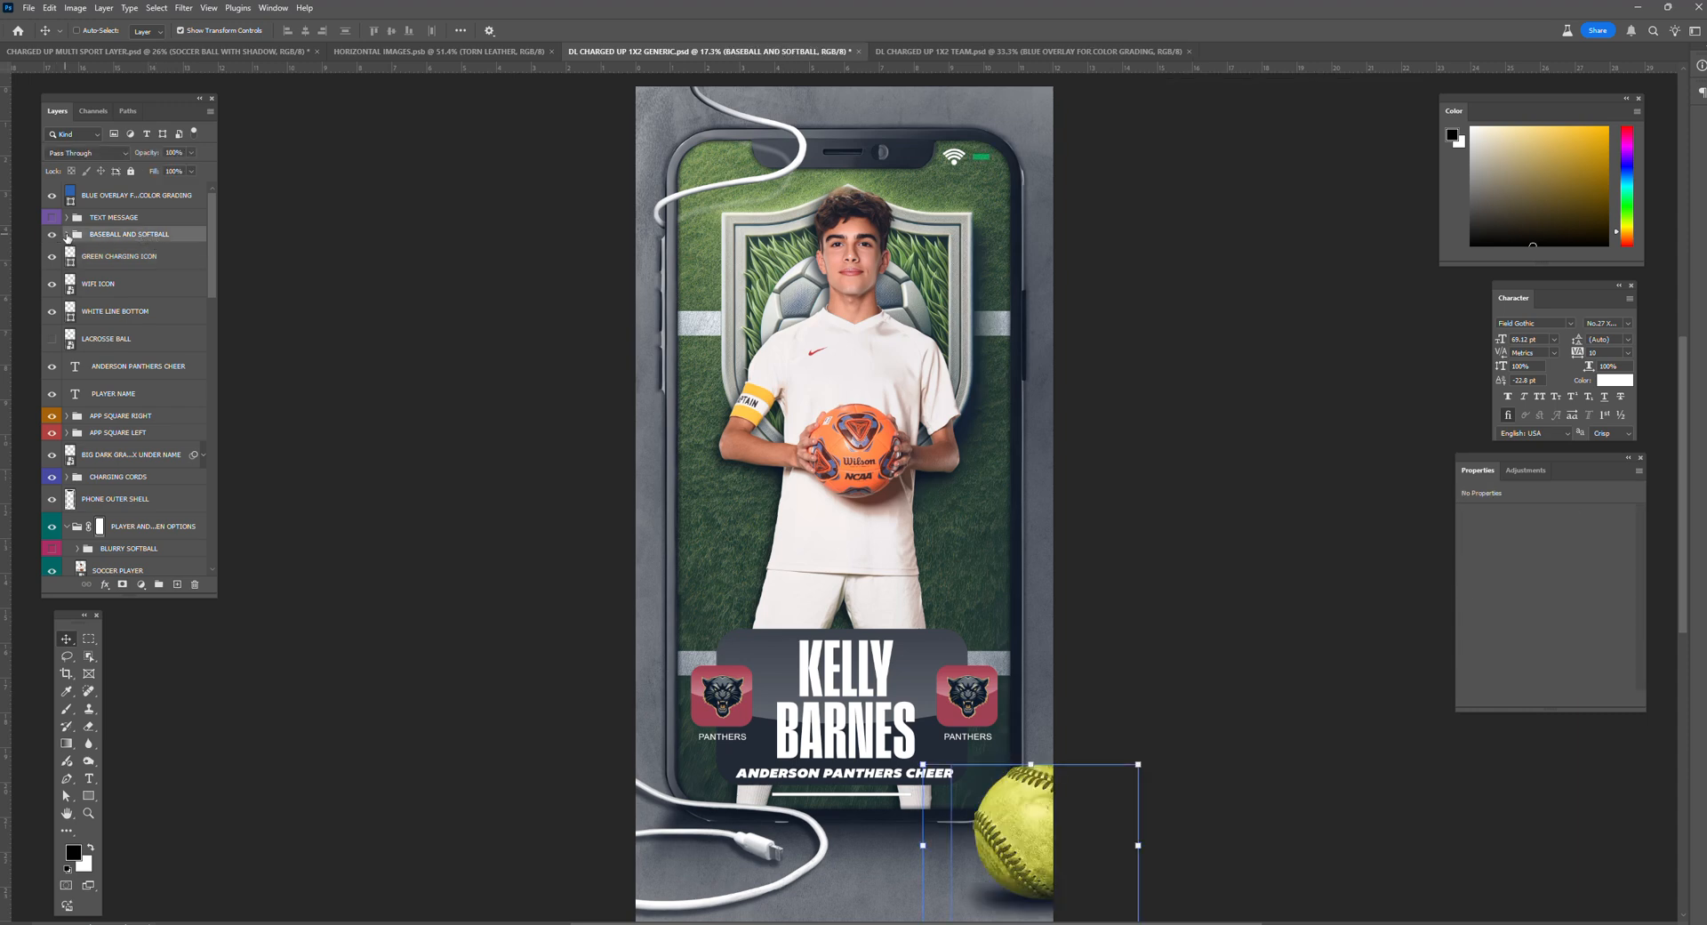
{"action": "left_click", "coordinate": [52, 234]}
{"action": "left_click", "coordinate": [67, 235]}
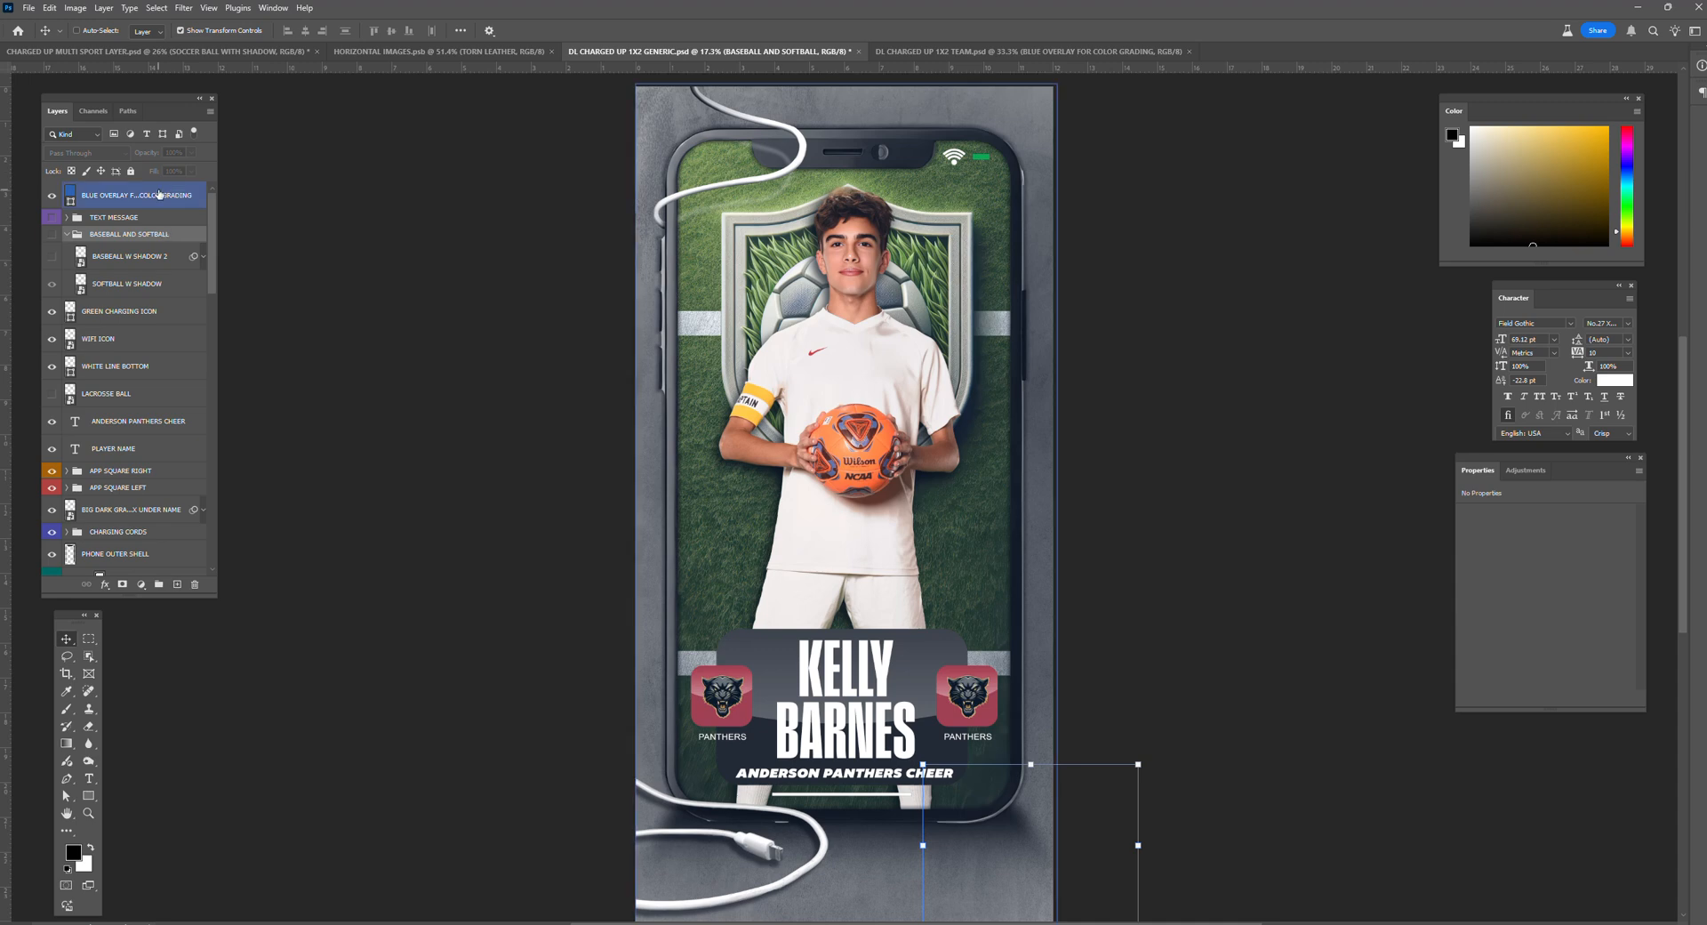
Step: Paste the soccer ball above the BASEBALL AND SOFTBALL group, scale it to about 172%, and place it over the phone's lower-right corner
{"action": "left_click", "coordinate": [49, 9]}
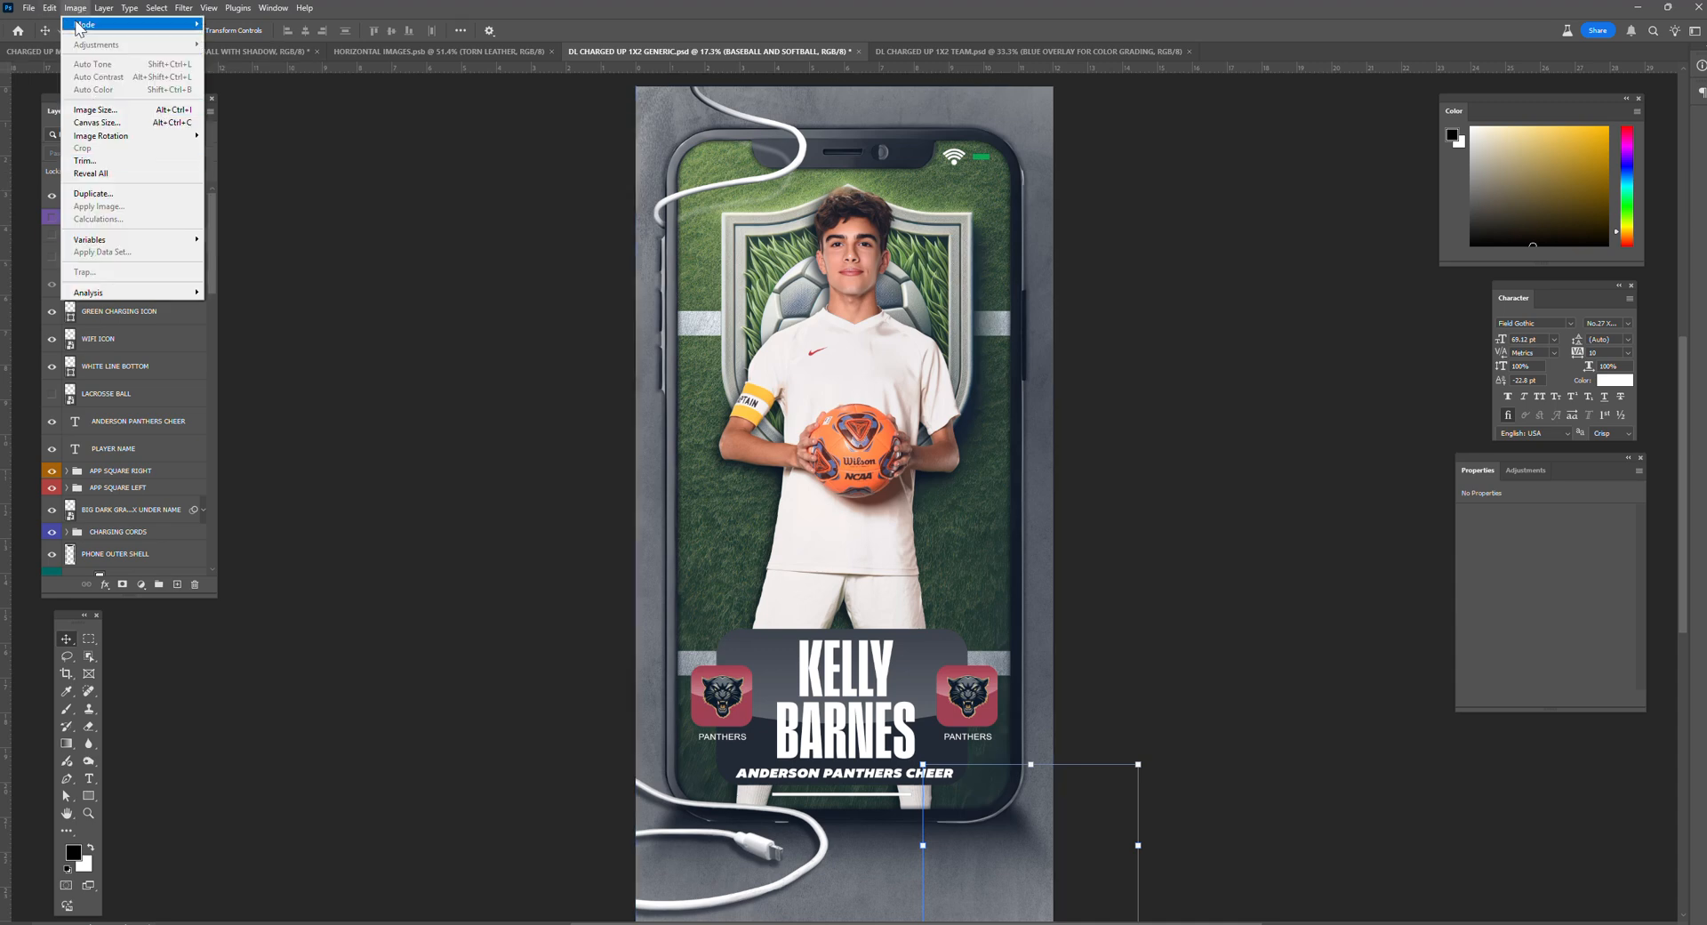
{"action": "mouse_move", "coordinate": [89, 141]}
{"action": "left_click", "coordinate": [258, 145]}
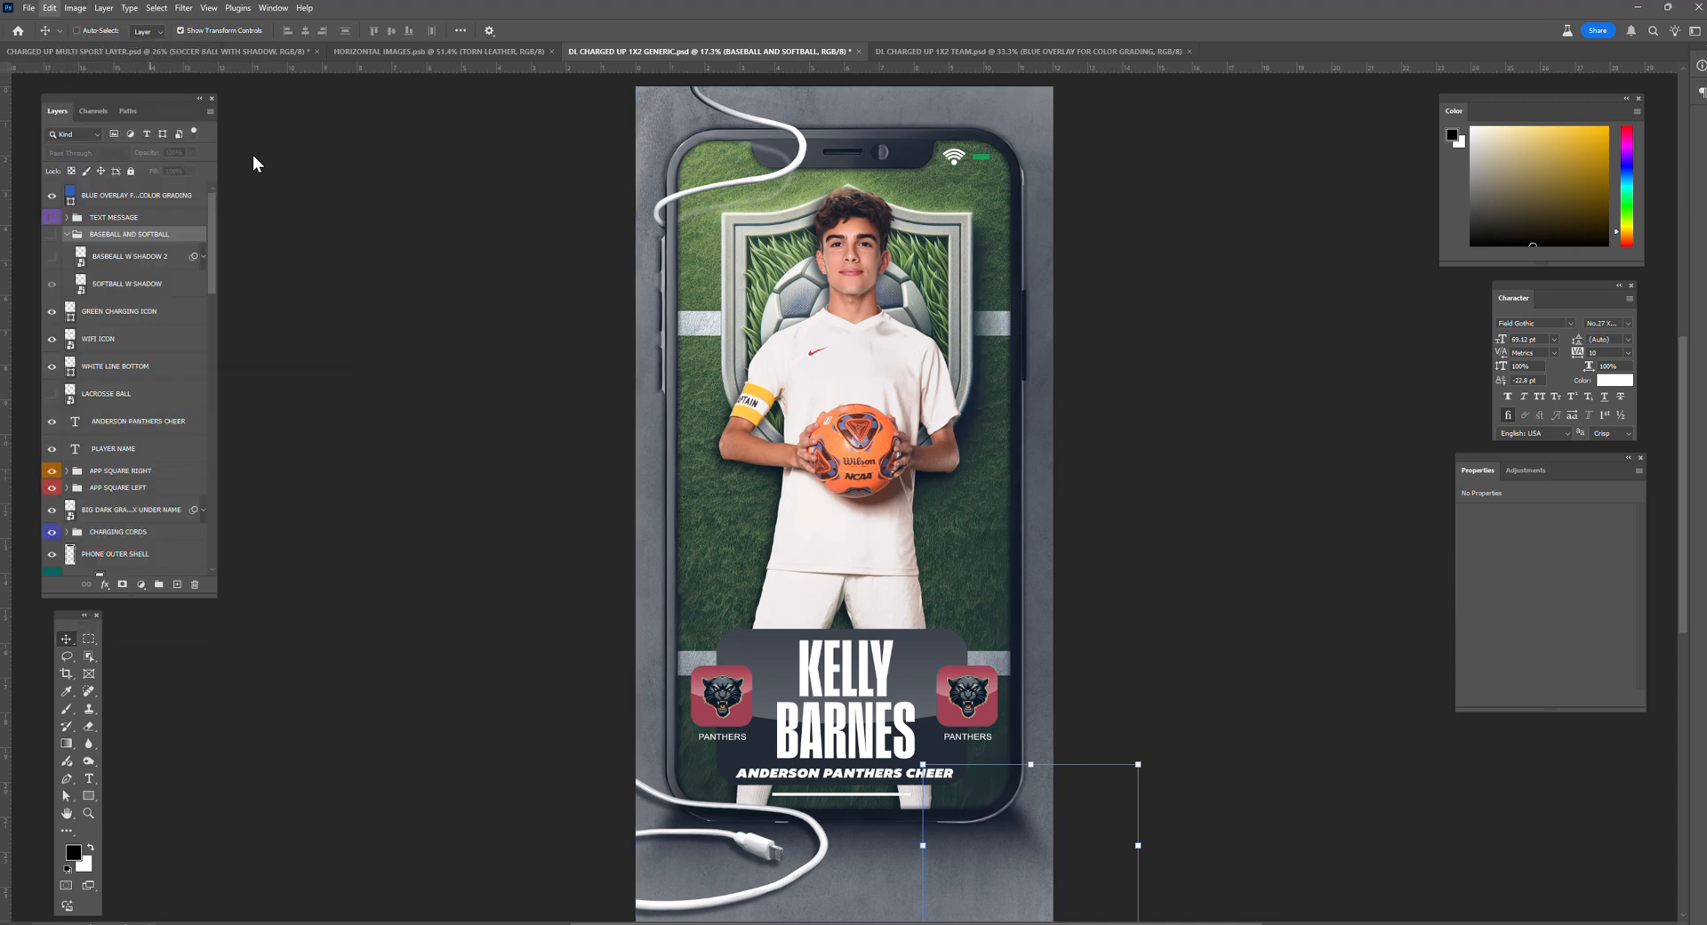
{"action": "left_click_drag", "start_coordinate": [894, 459], "coordinate": [1106, 690]}
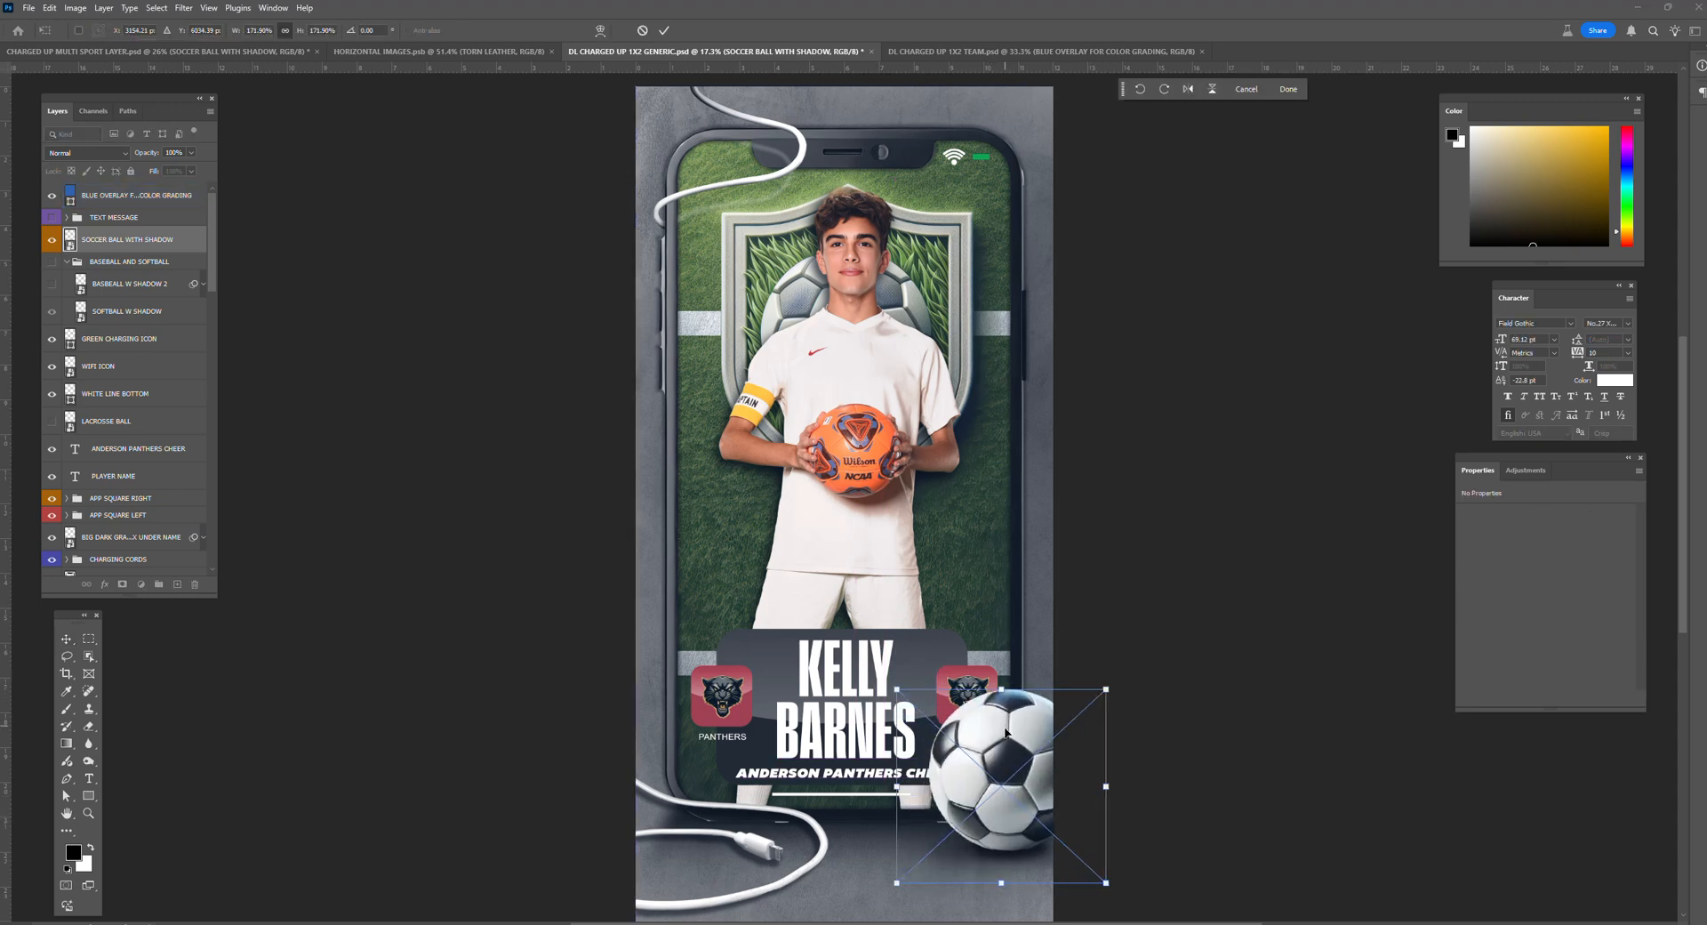
{"action": "left_click_drag", "start_coordinate": [1007, 740], "coordinate": [1016, 763]}
{"action": "left_click", "coordinate": [664, 30]}
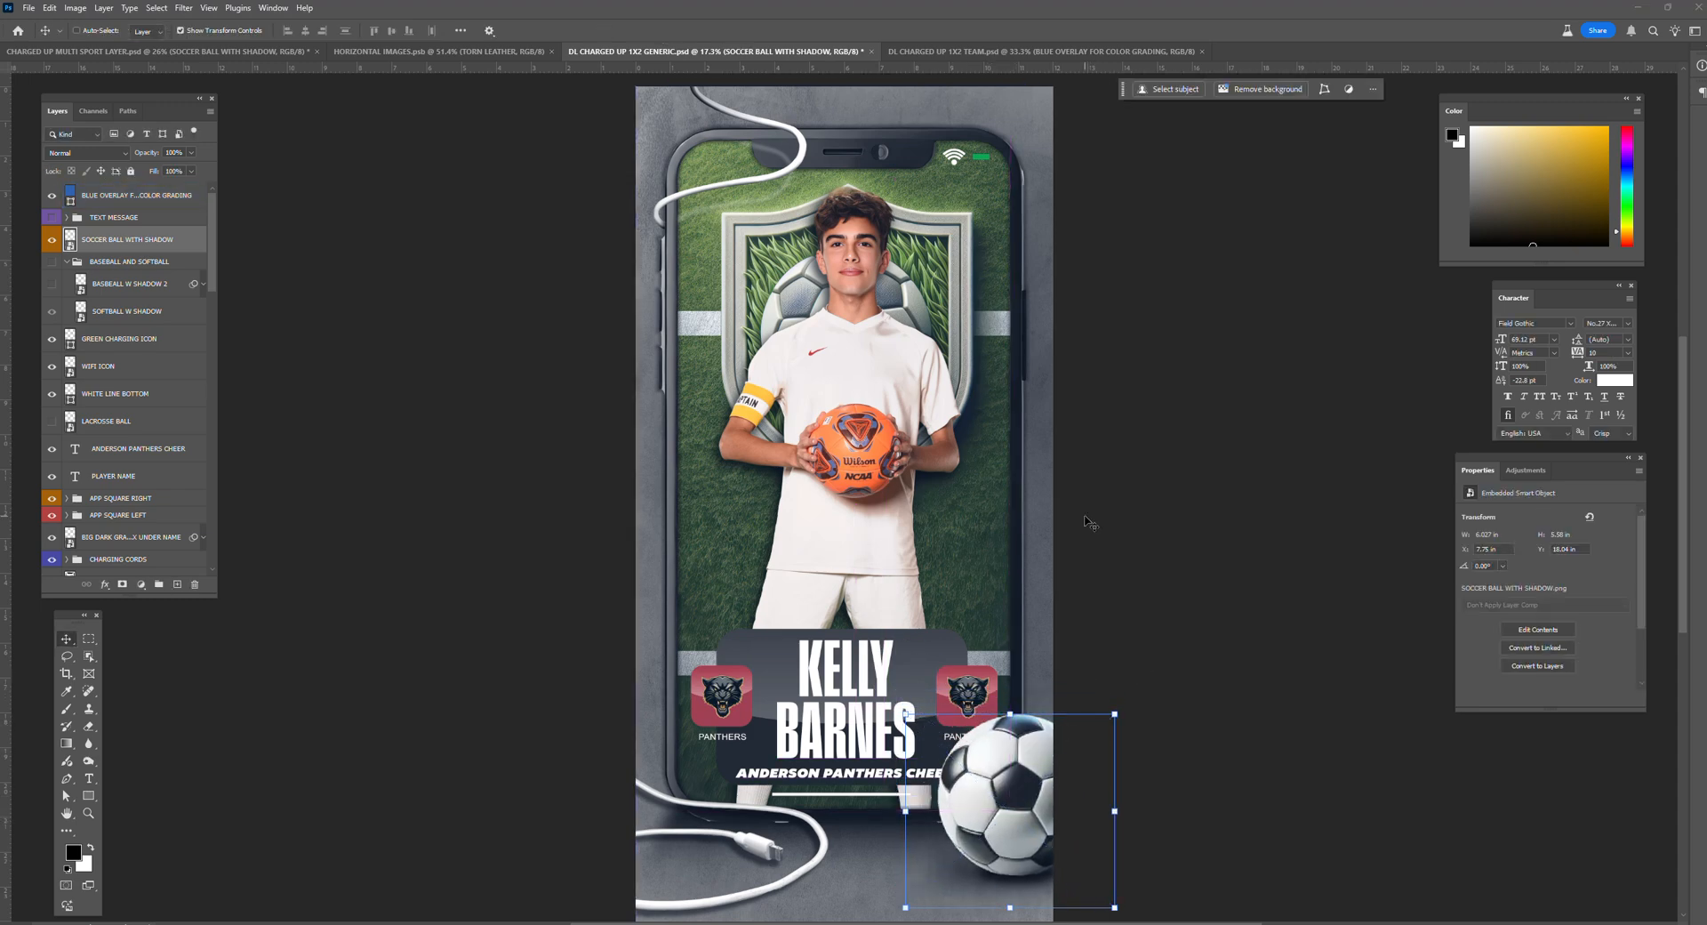
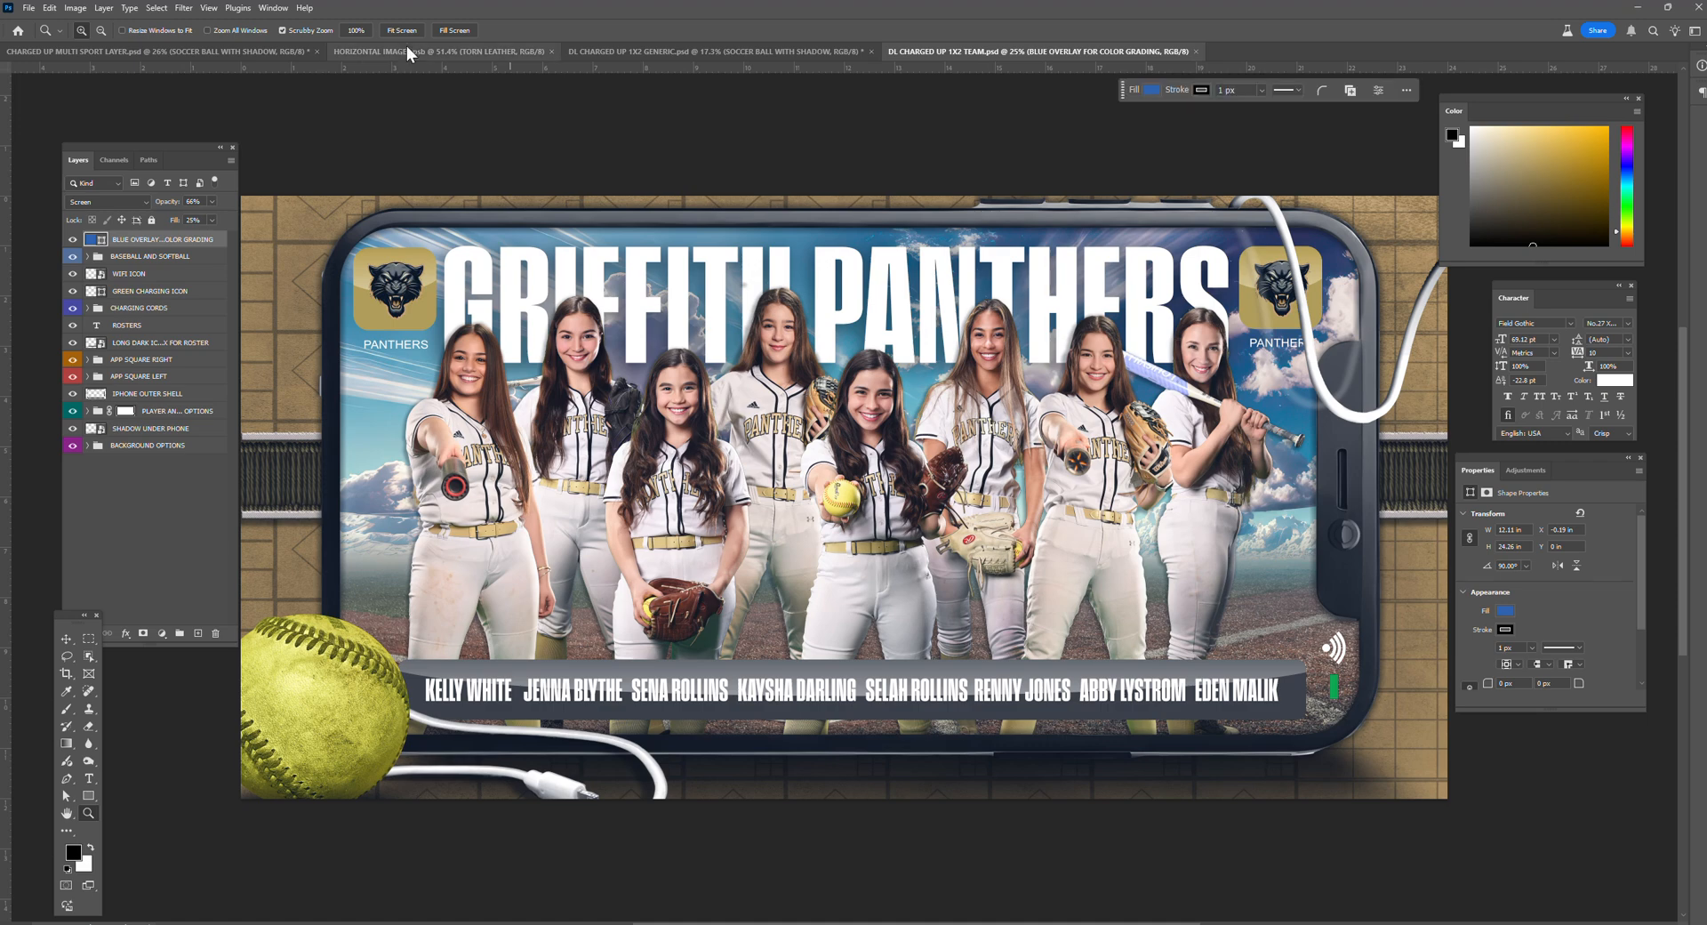
Step: In HORIZONTAL IMAGES.psb, hide the TORN LEATHER group, show the BASKETBALL group, and copy it
{"action": "left_click", "coordinate": [439, 50]}
{"action": "left_click_drag", "start_coordinate": [191, 146], "coordinate": [156, 96]}
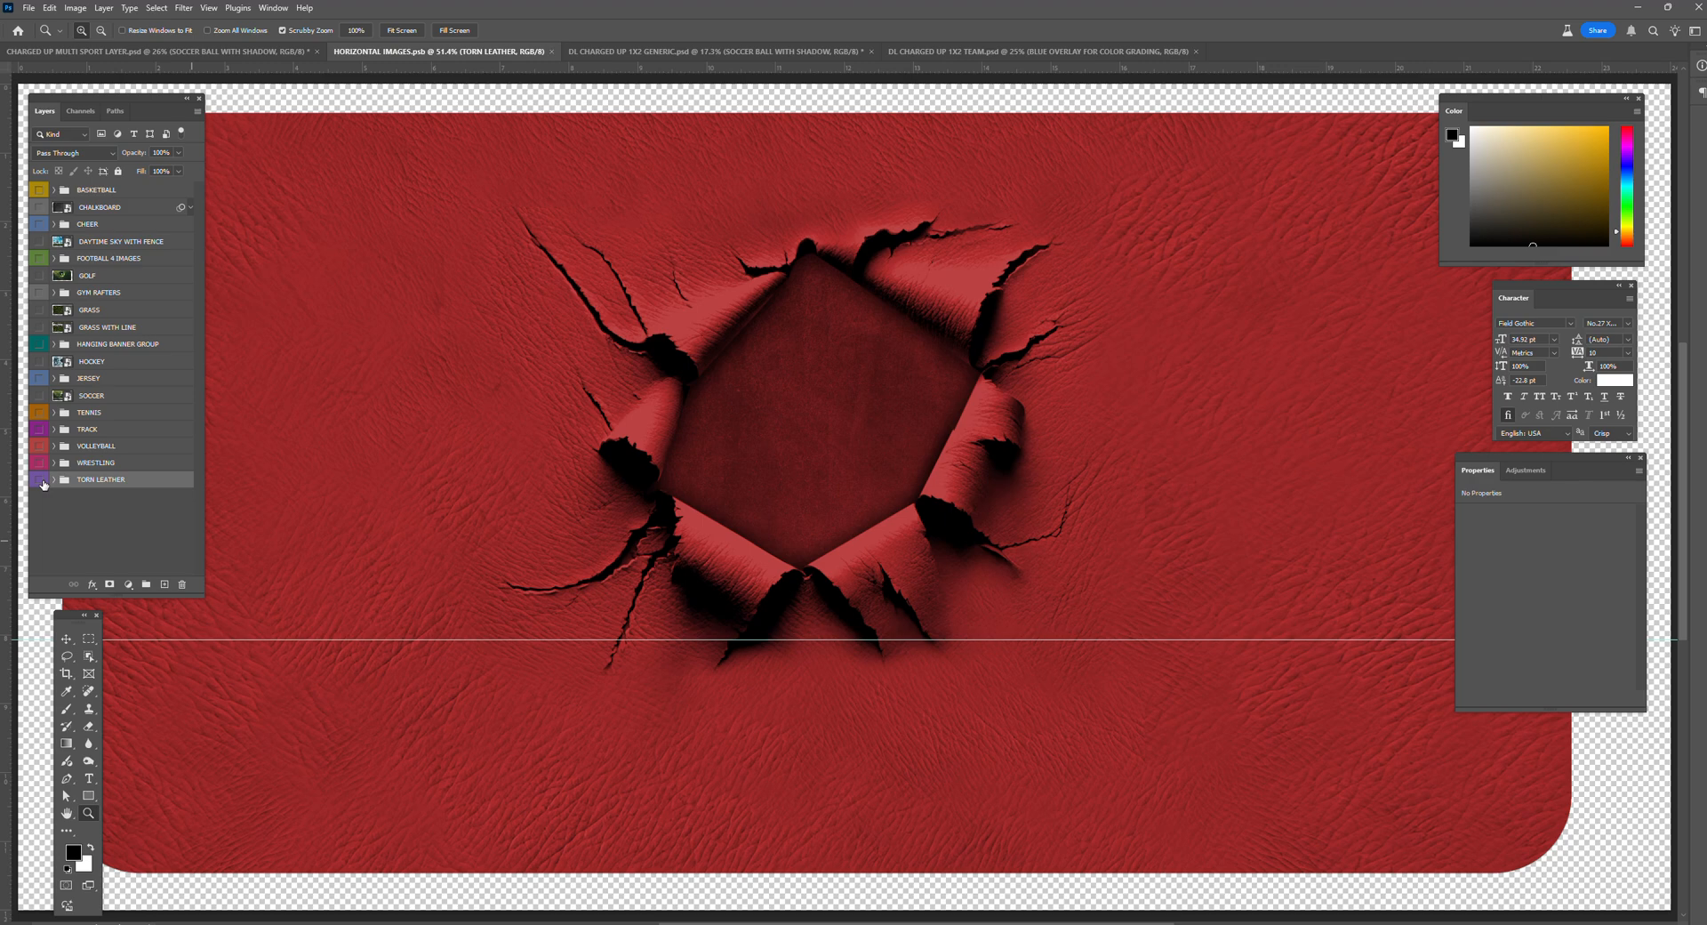
{"action": "left_click", "coordinate": [42, 480]}
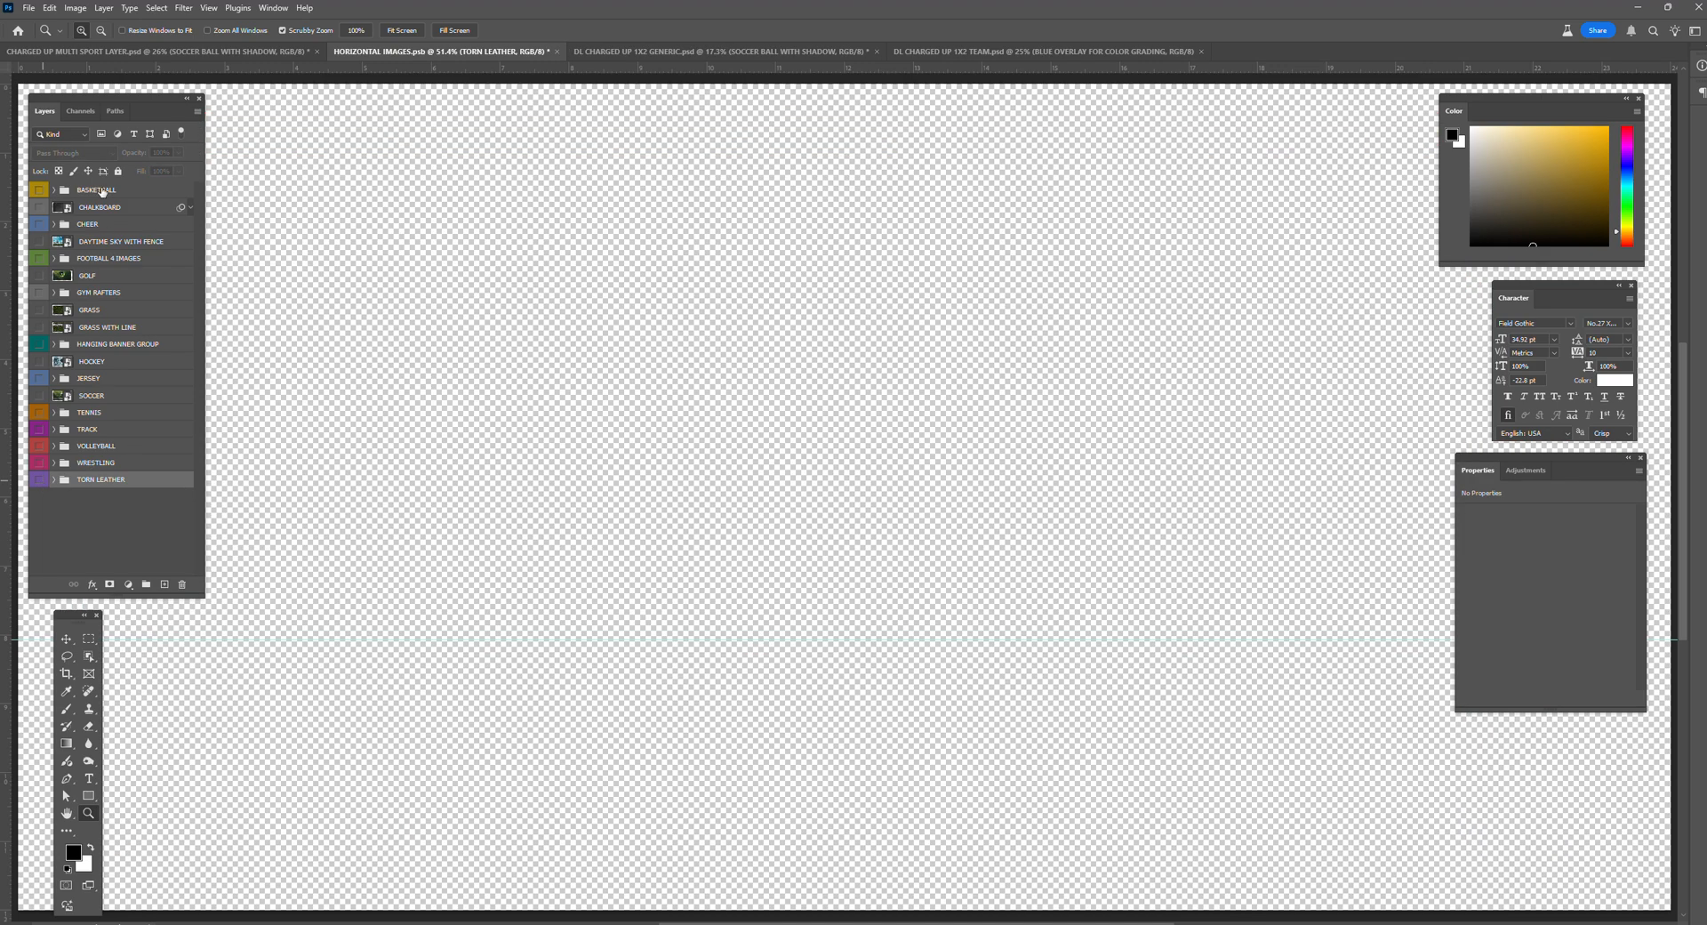
{"action": "left_click_drag", "start_coordinate": [166, 116], "coordinate": [802, 205]}
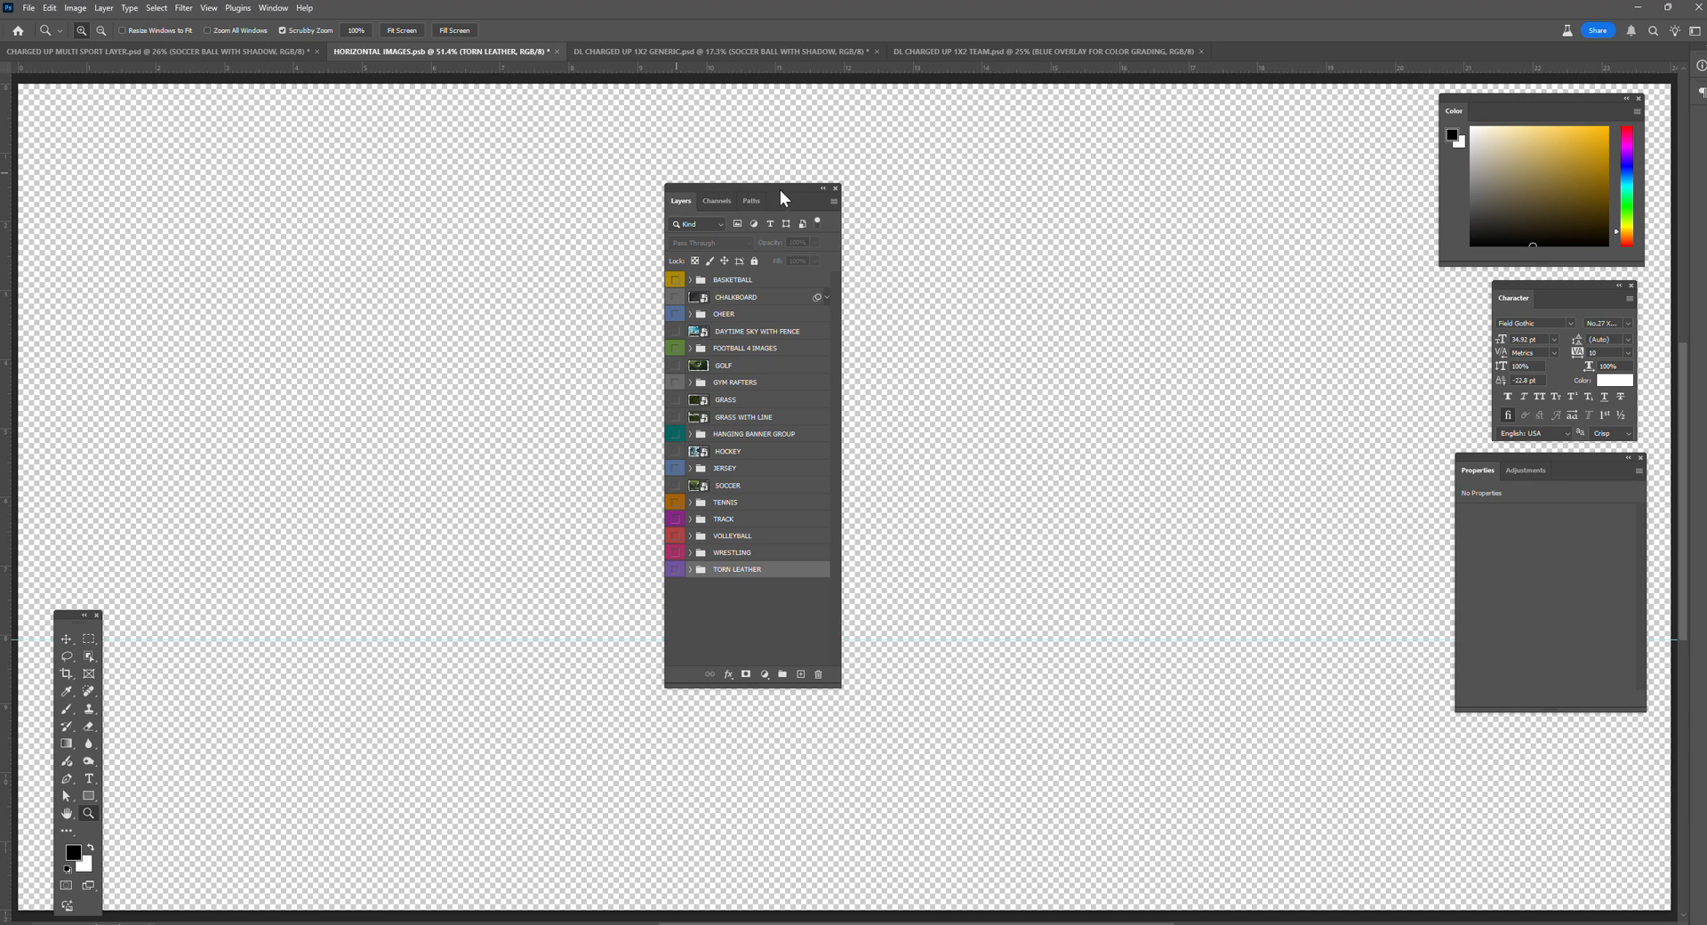
{"action": "left_click", "coordinate": [677, 281]}
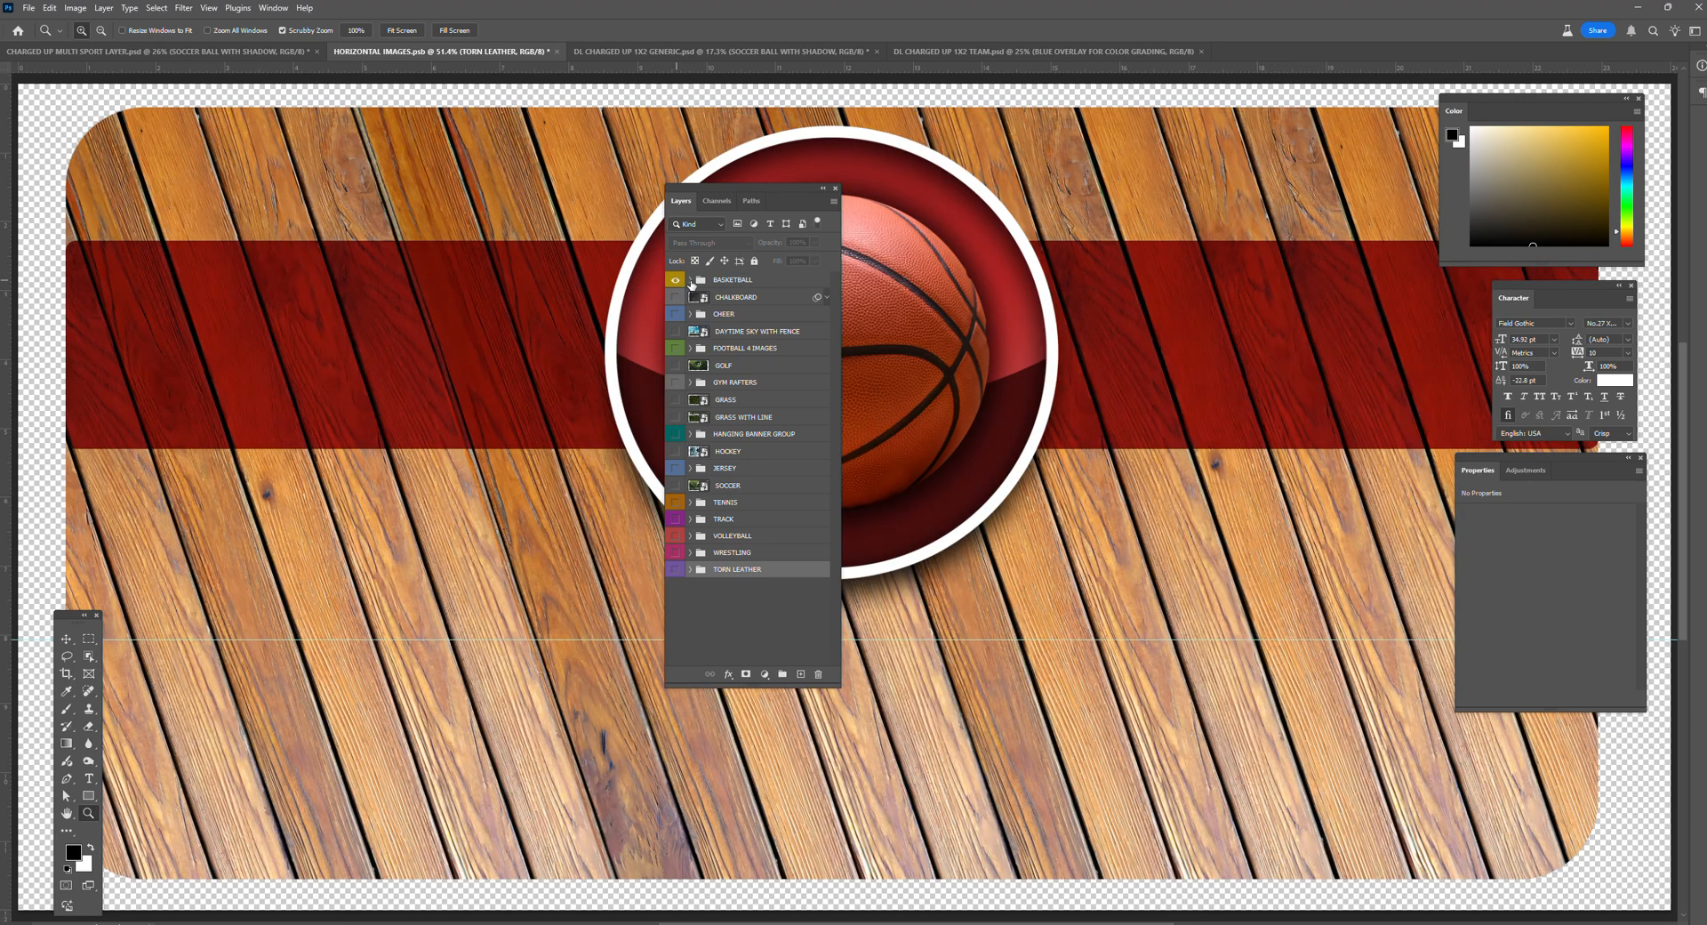
{"action": "left_click", "coordinate": [702, 279]}
{"action": "left_click_drag", "start_coordinate": [797, 190], "coordinate": [288, 154]}
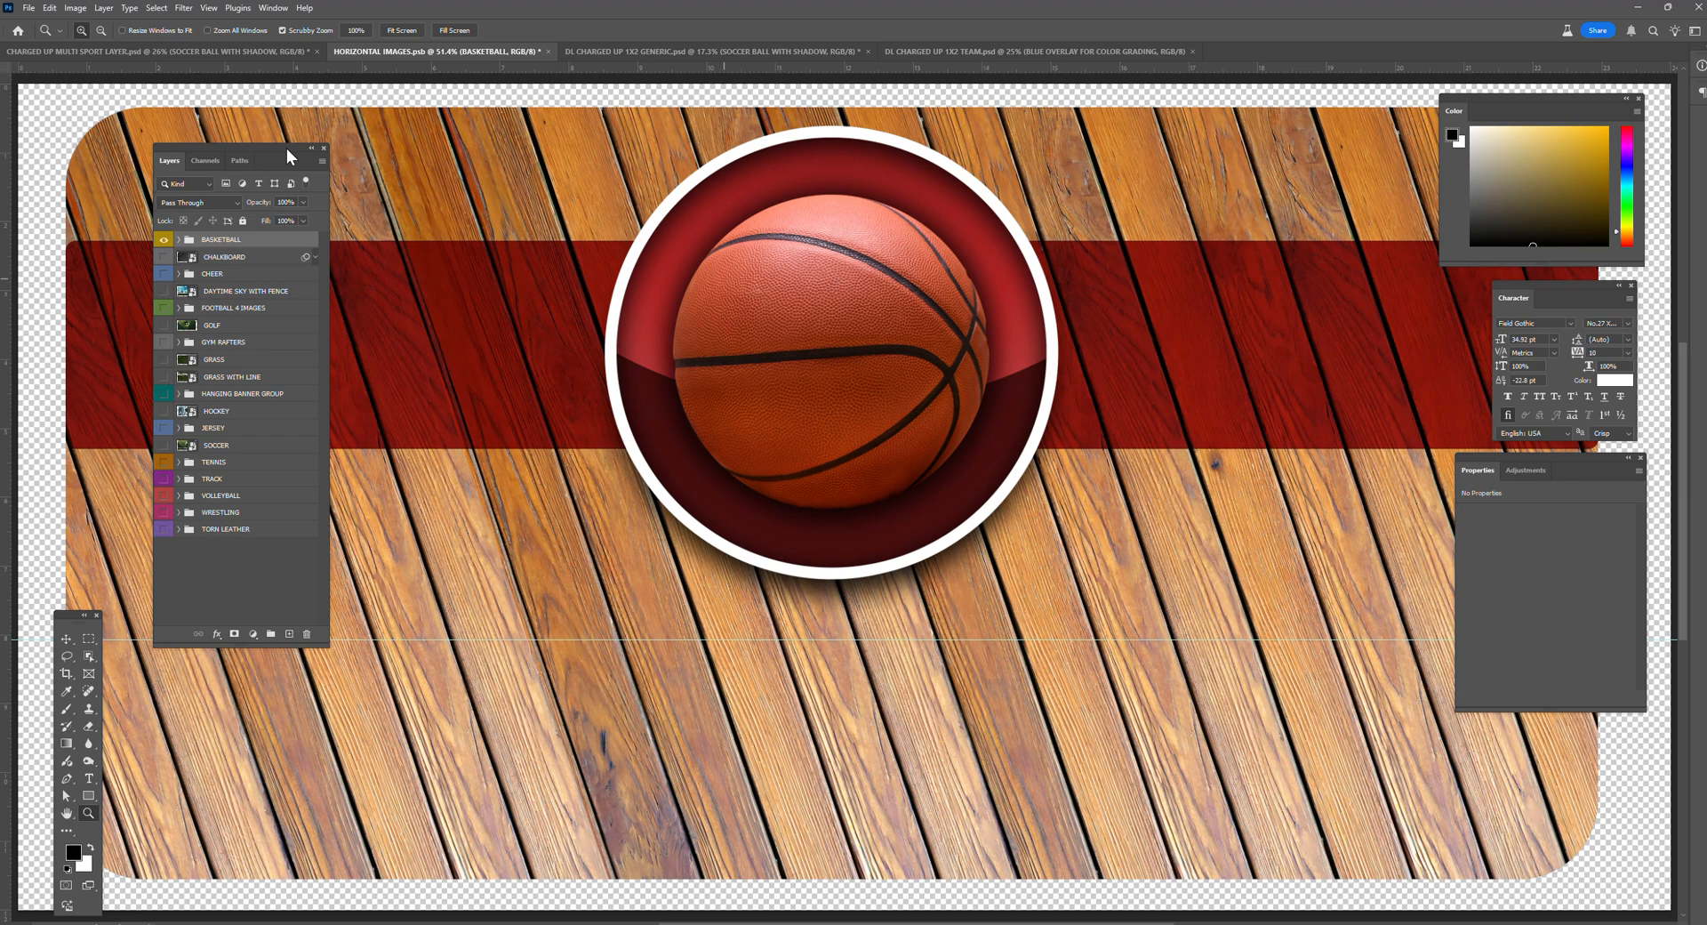
Step: In DL CHARGED UP 1X2 TEAM.psd, expand PLAYER AND PHONE SCREEN OPTIONS and paste the BASKETBALL group directly above the TEAM NAME layer
{"action": "left_click", "coordinate": [942, 50]}
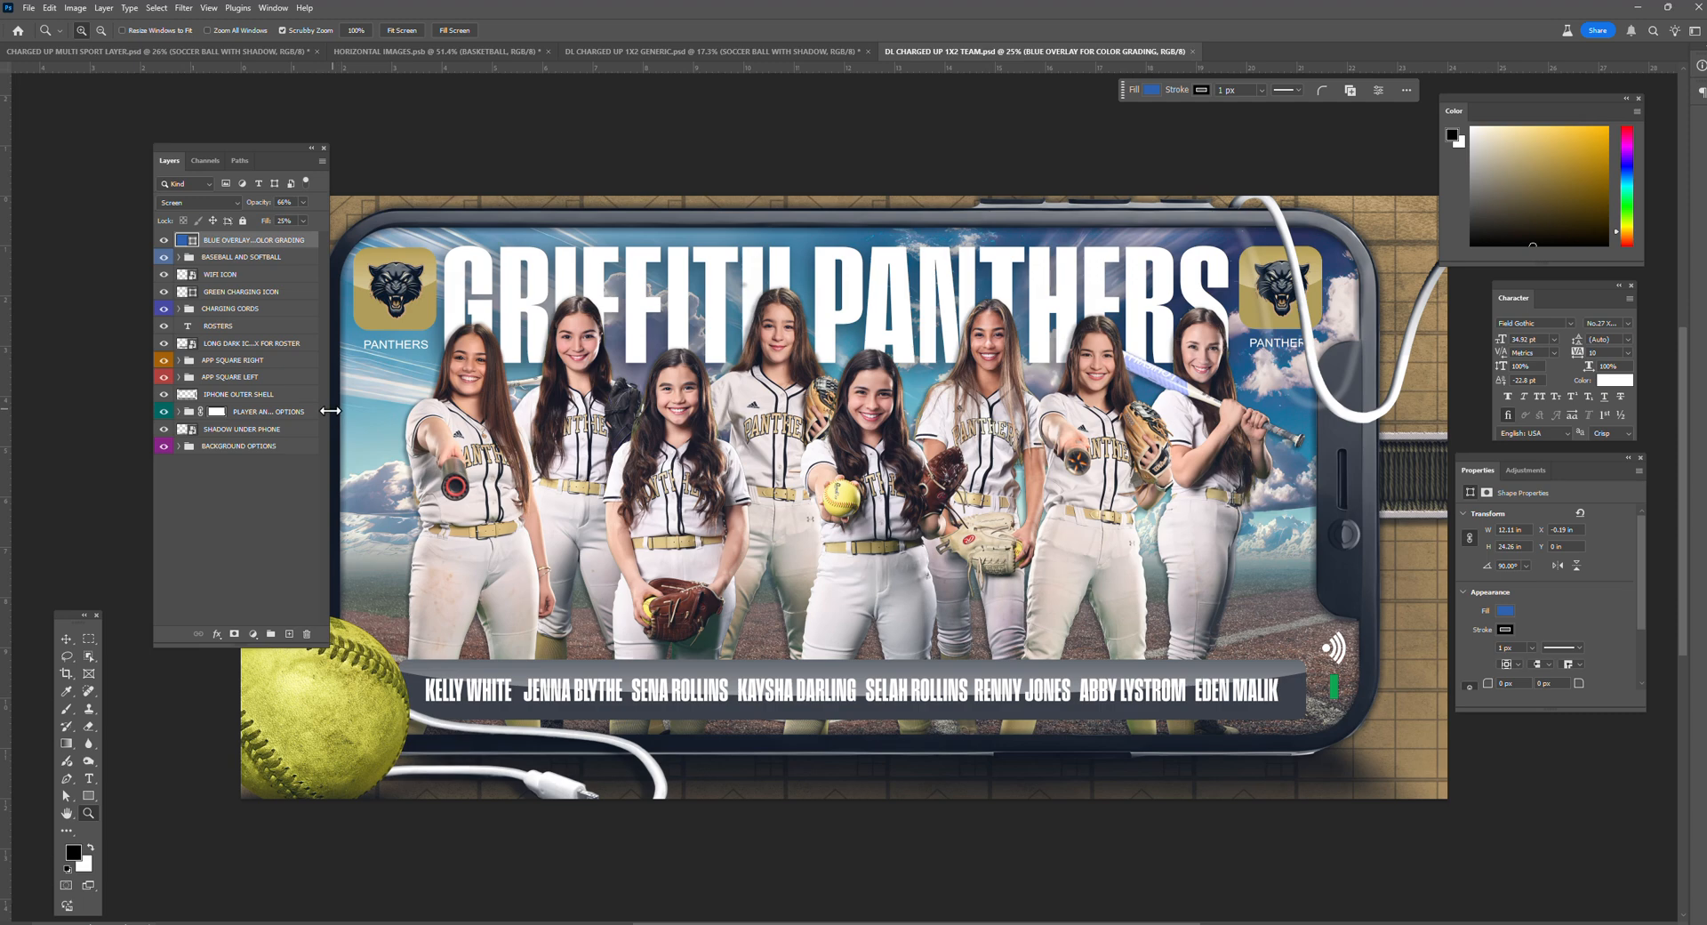
{"action": "left_click_drag", "start_coordinate": [330, 412], "coordinate": [499, 411]}
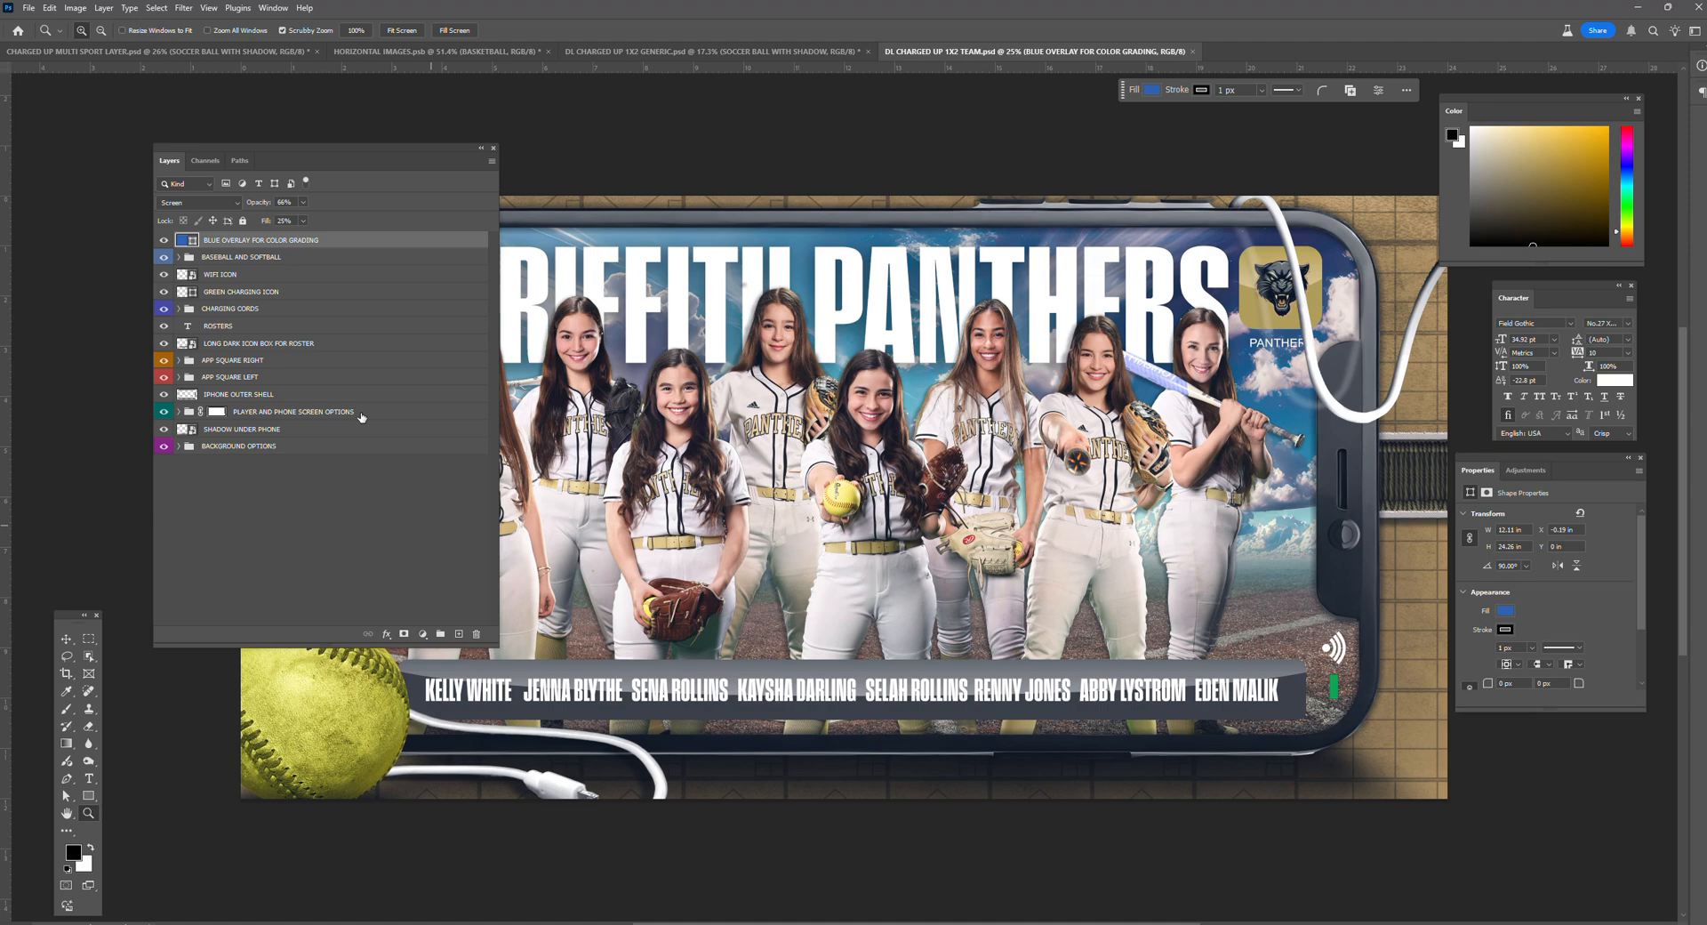
{"action": "left_click", "coordinate": [179, 412]}
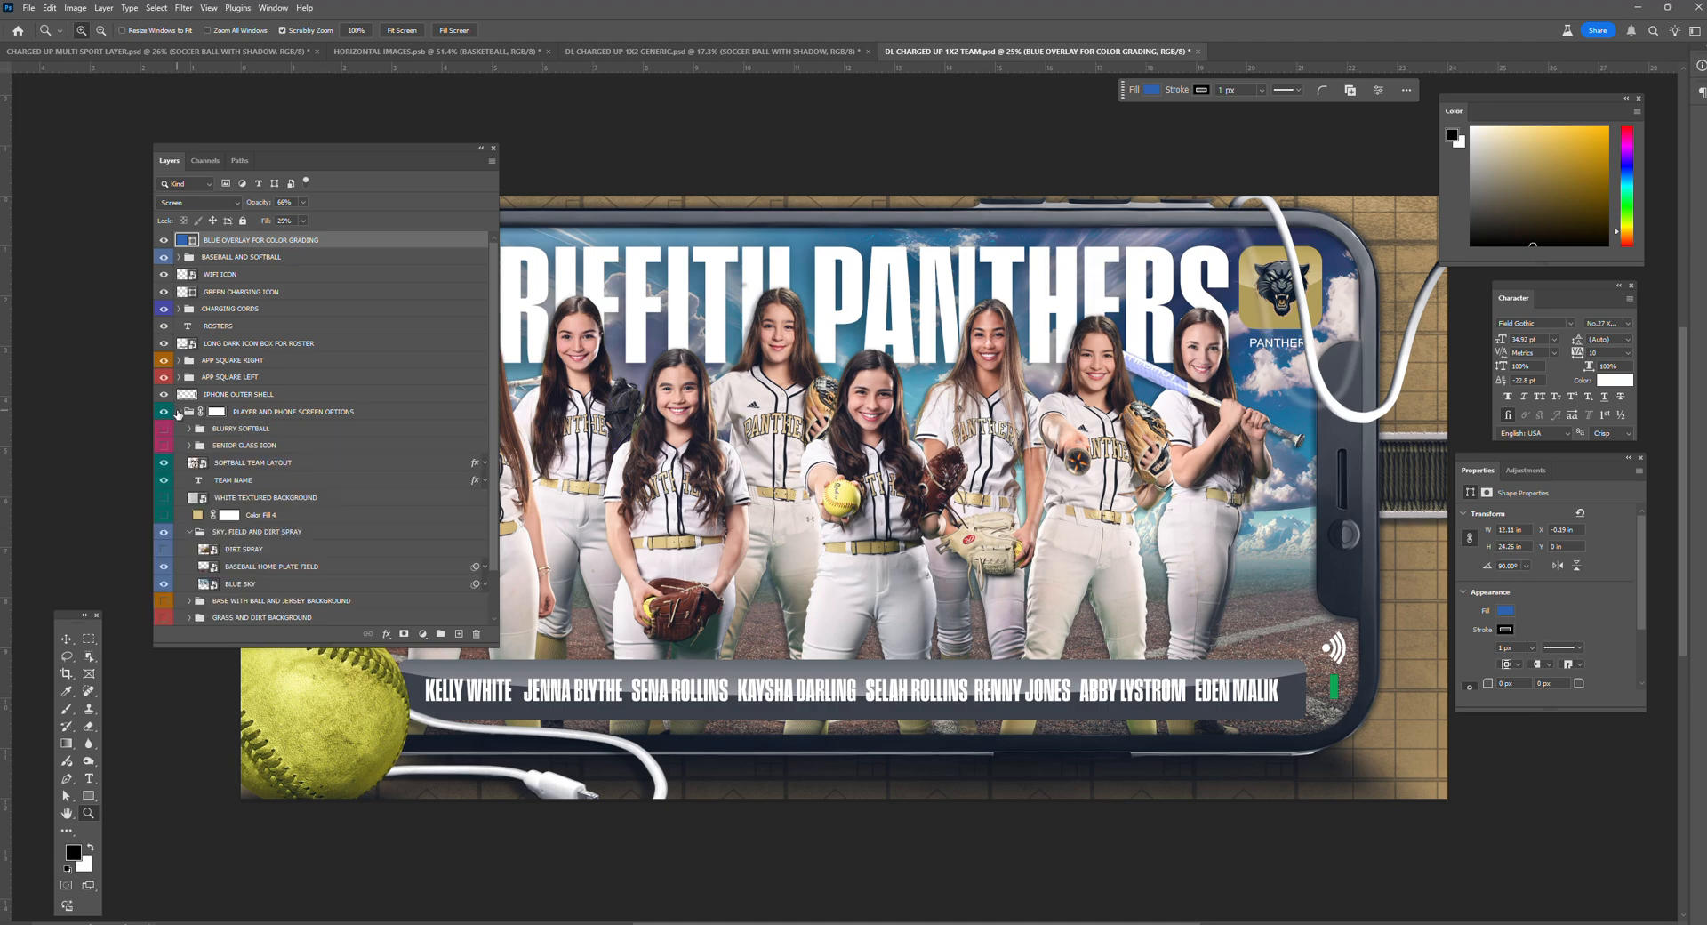
{"action": "left_click", "coordinate": [241, 430]}
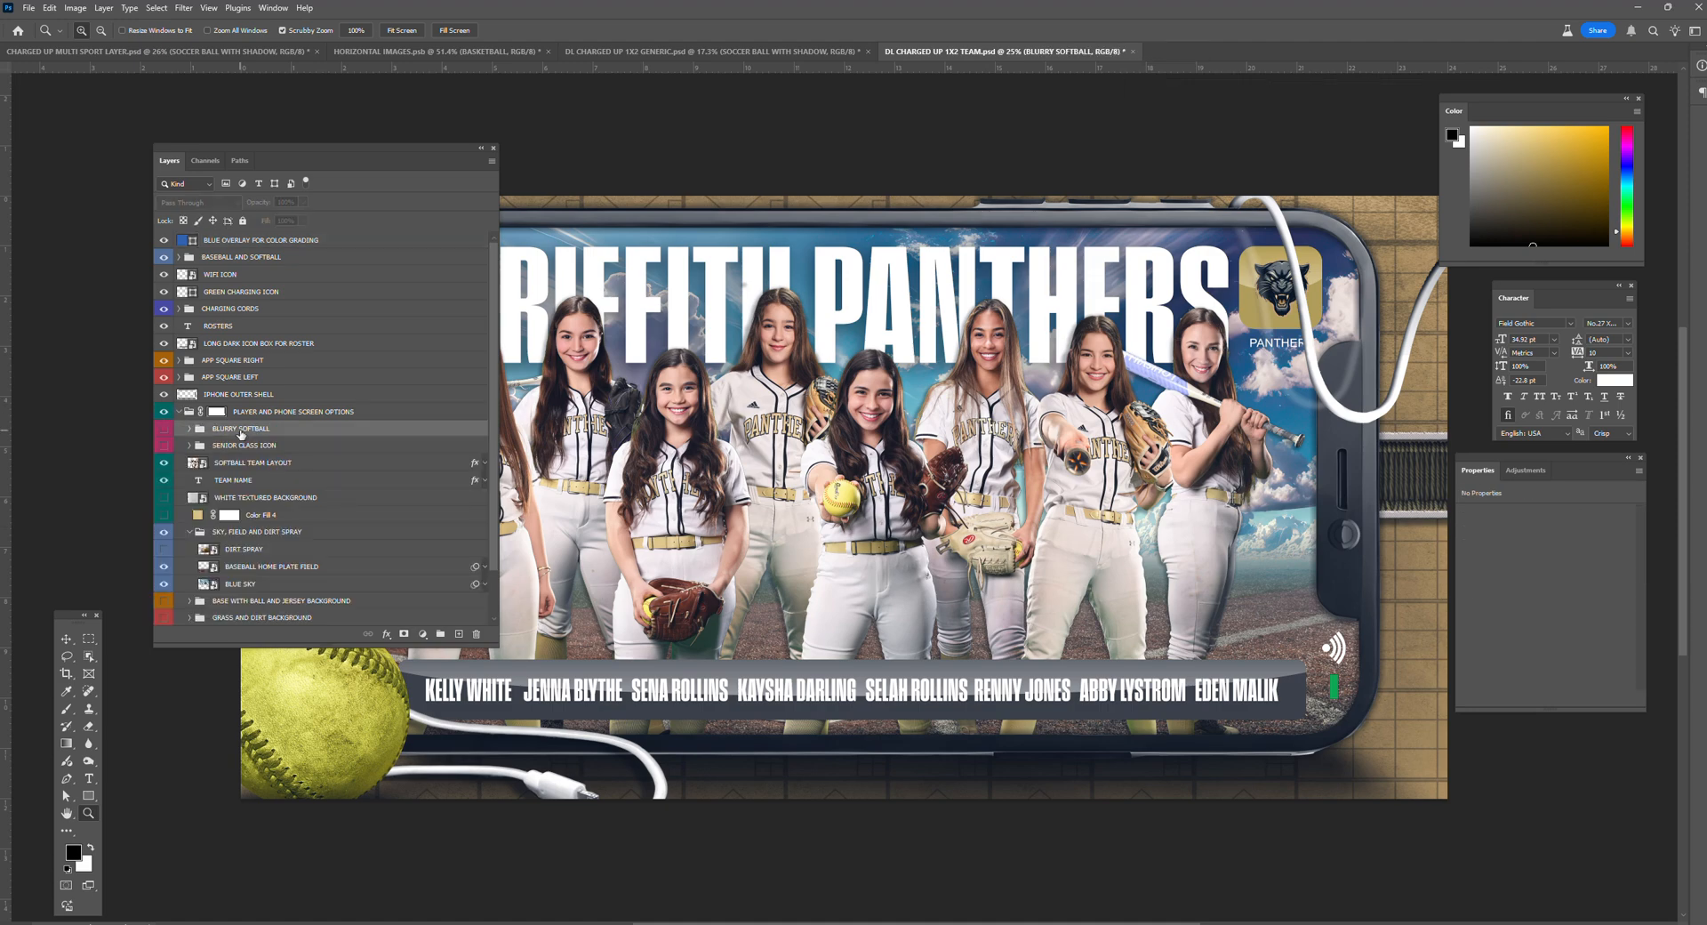
{"action": "left_click", "coordinate": [308, 480]}
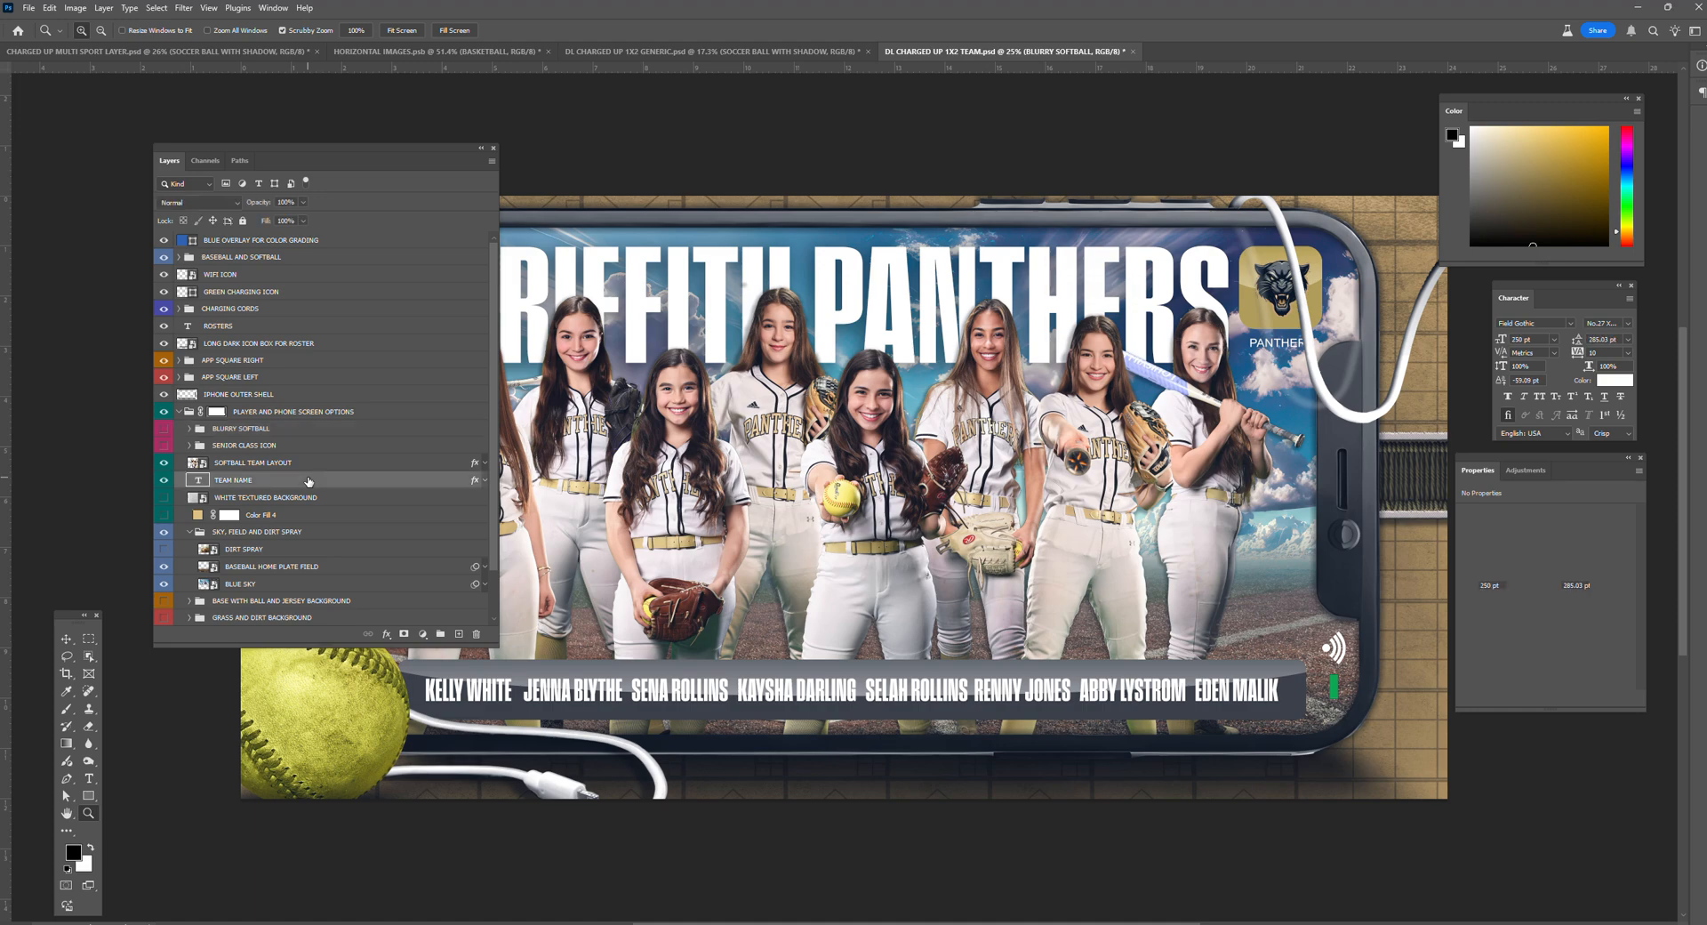
{"action": "key", "text": "ctrl+v"}
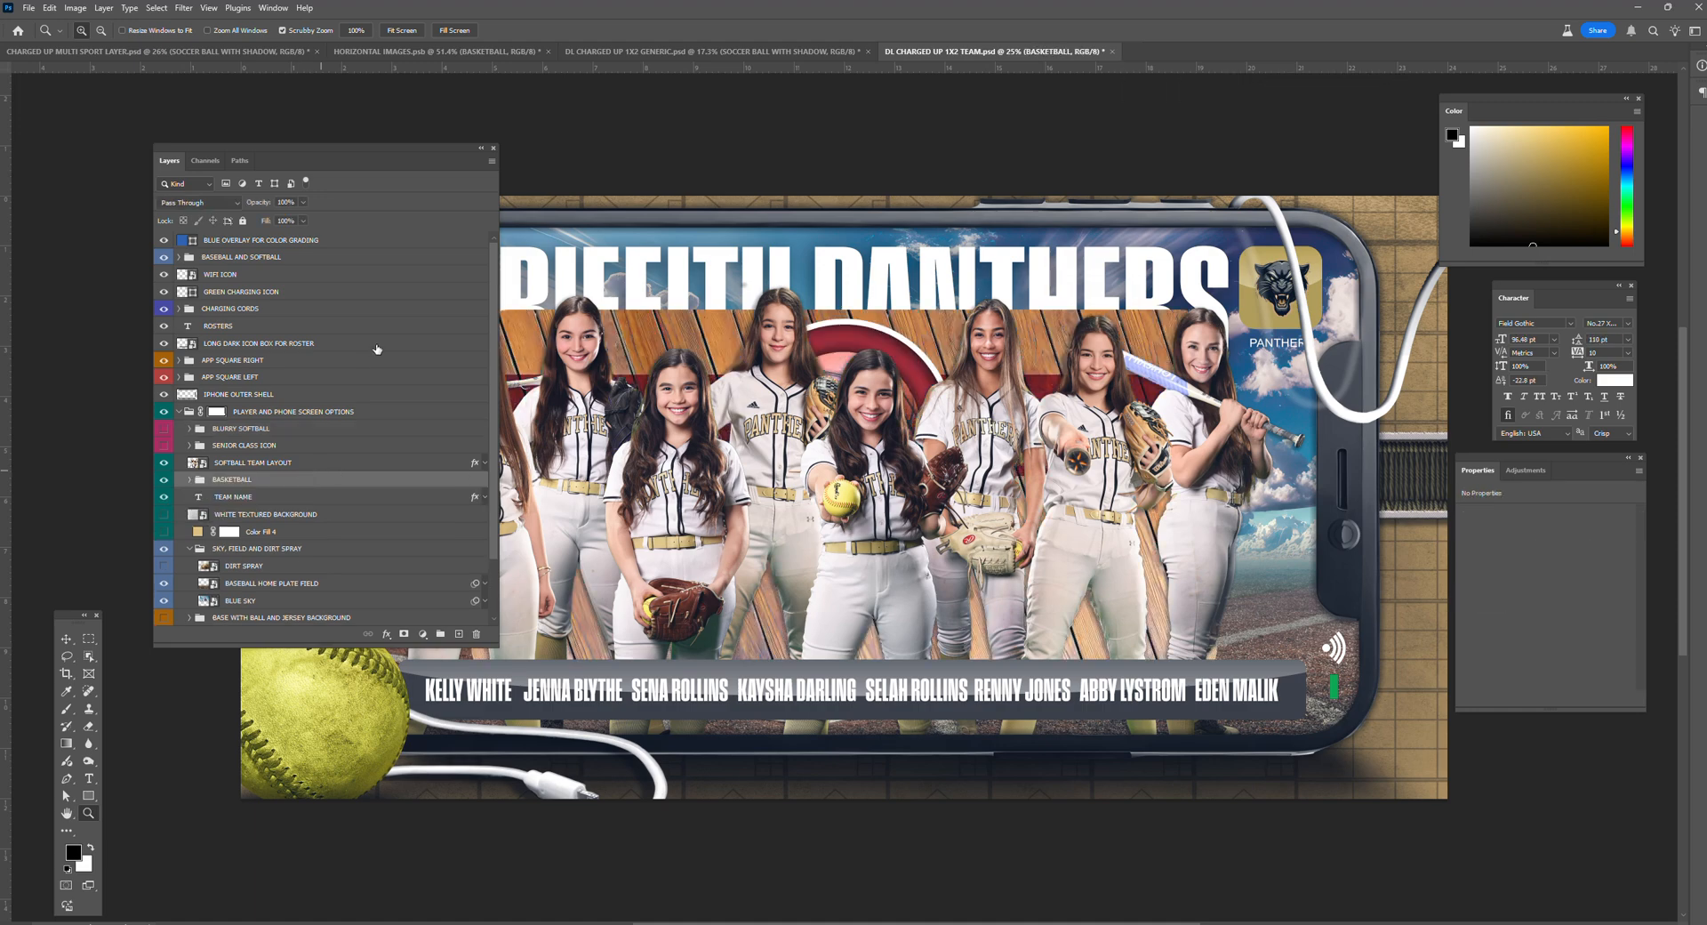
{"action": "left_click_drag", "start_coordinate": [386, 150], "coordinate": [176, 117]}
{"action": "scroll", "coordinate": [178, 117], "scroll_direction": "up", "scroll_amount": 5}
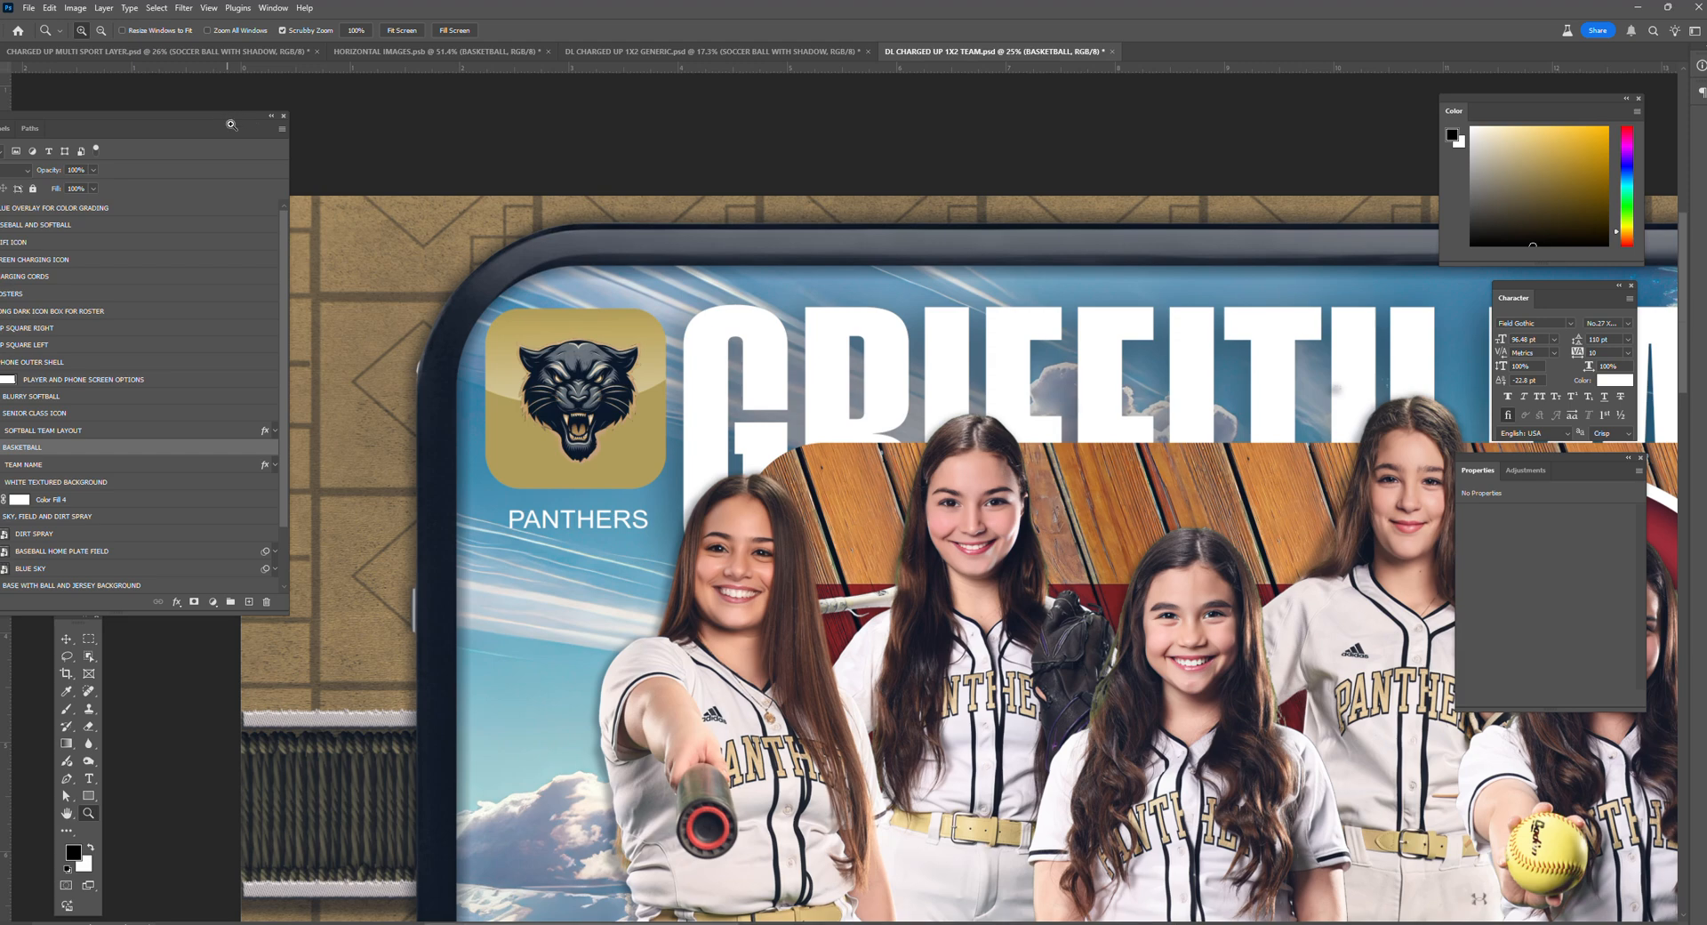
Step: Enlarge the BASKETBALL group and position it so the artwork fills the whole phone screen behind the team
{"action": "scroll", "coordinate": [228, 121], "scroll_direction": "up", "scroll_amount": 3}
{"action": "right_click", "coordinate": [496, 321]}
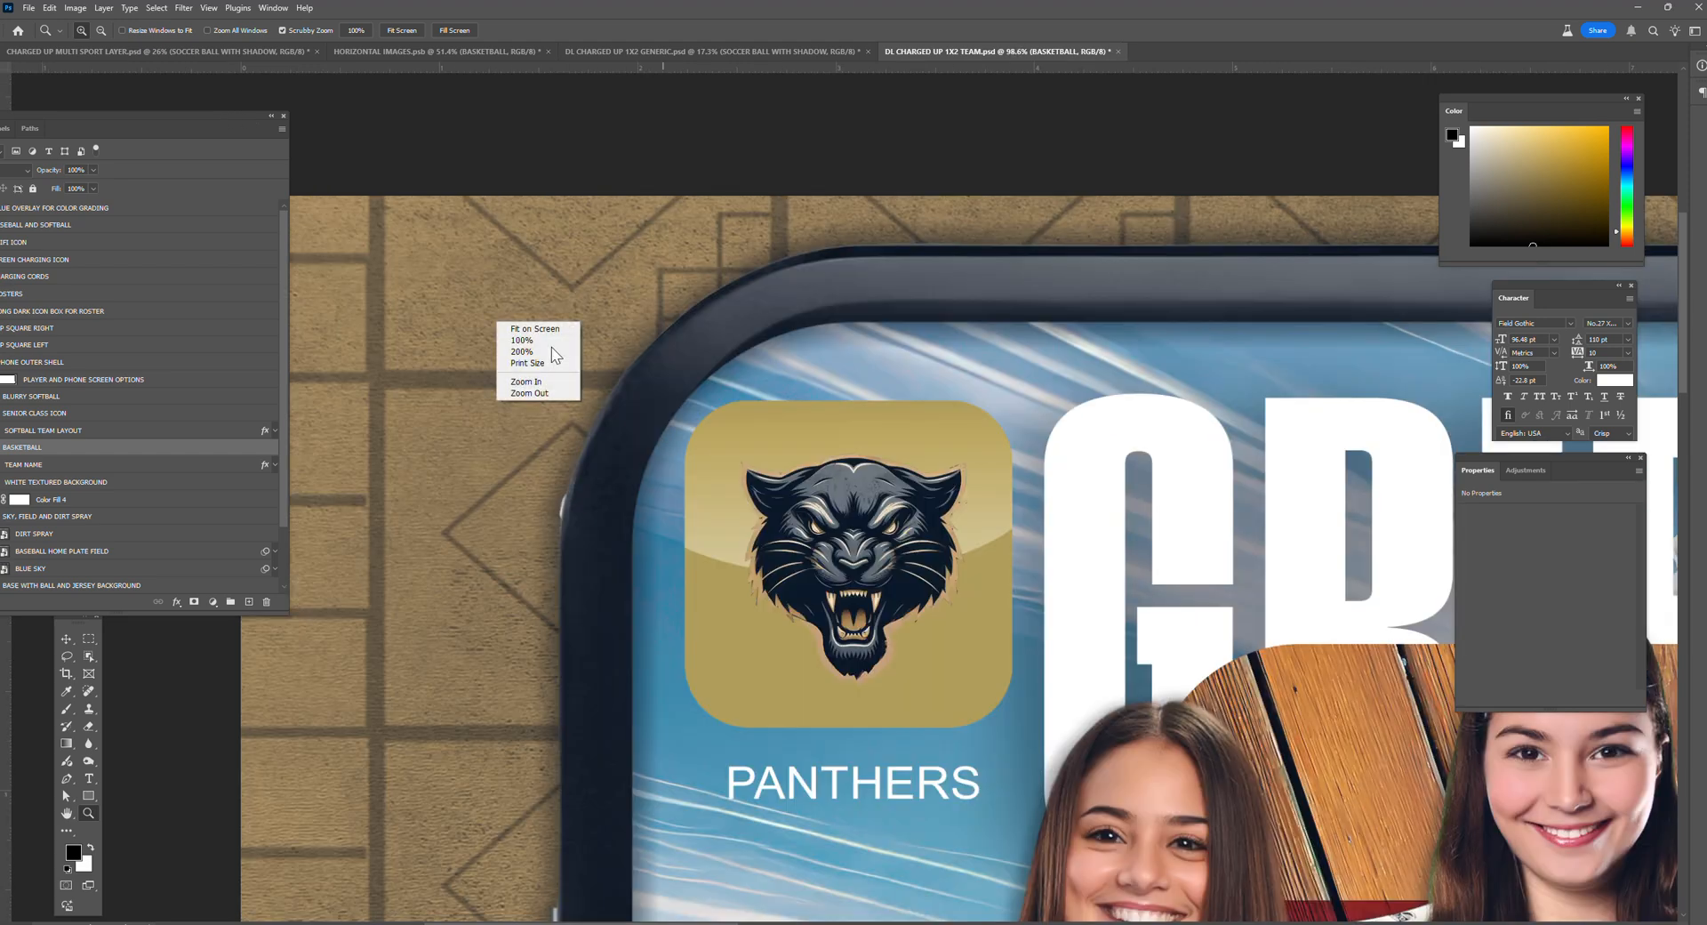
{"action": "left_click", "coordinate": [531, 393]}
{"action": "right_click", "coordinate": [688, 396]}
{"action": "left_click", "coordinate": [721, 466]}
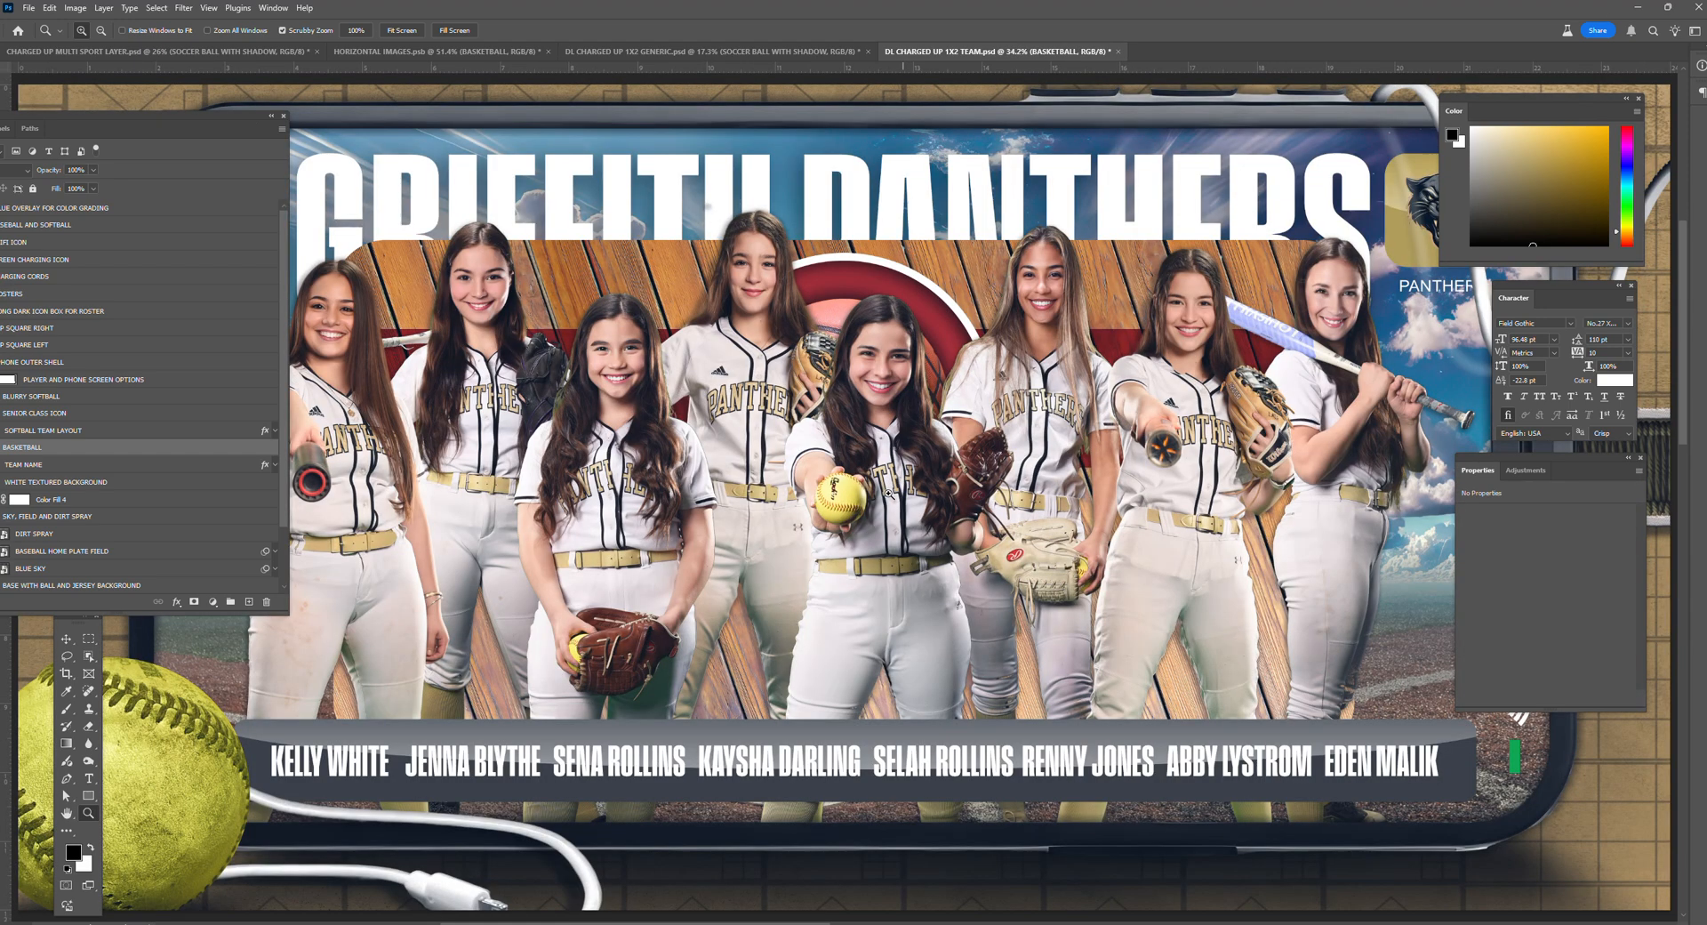
{"action": "right_click", "coordinate": [889, 495]}
{"action": "left_click", "coordinate": [911, 567]}
{"action": "right_click", "coordinate": [890, 520]}
{"action": "left_click", "coordinate": [930, 595]}
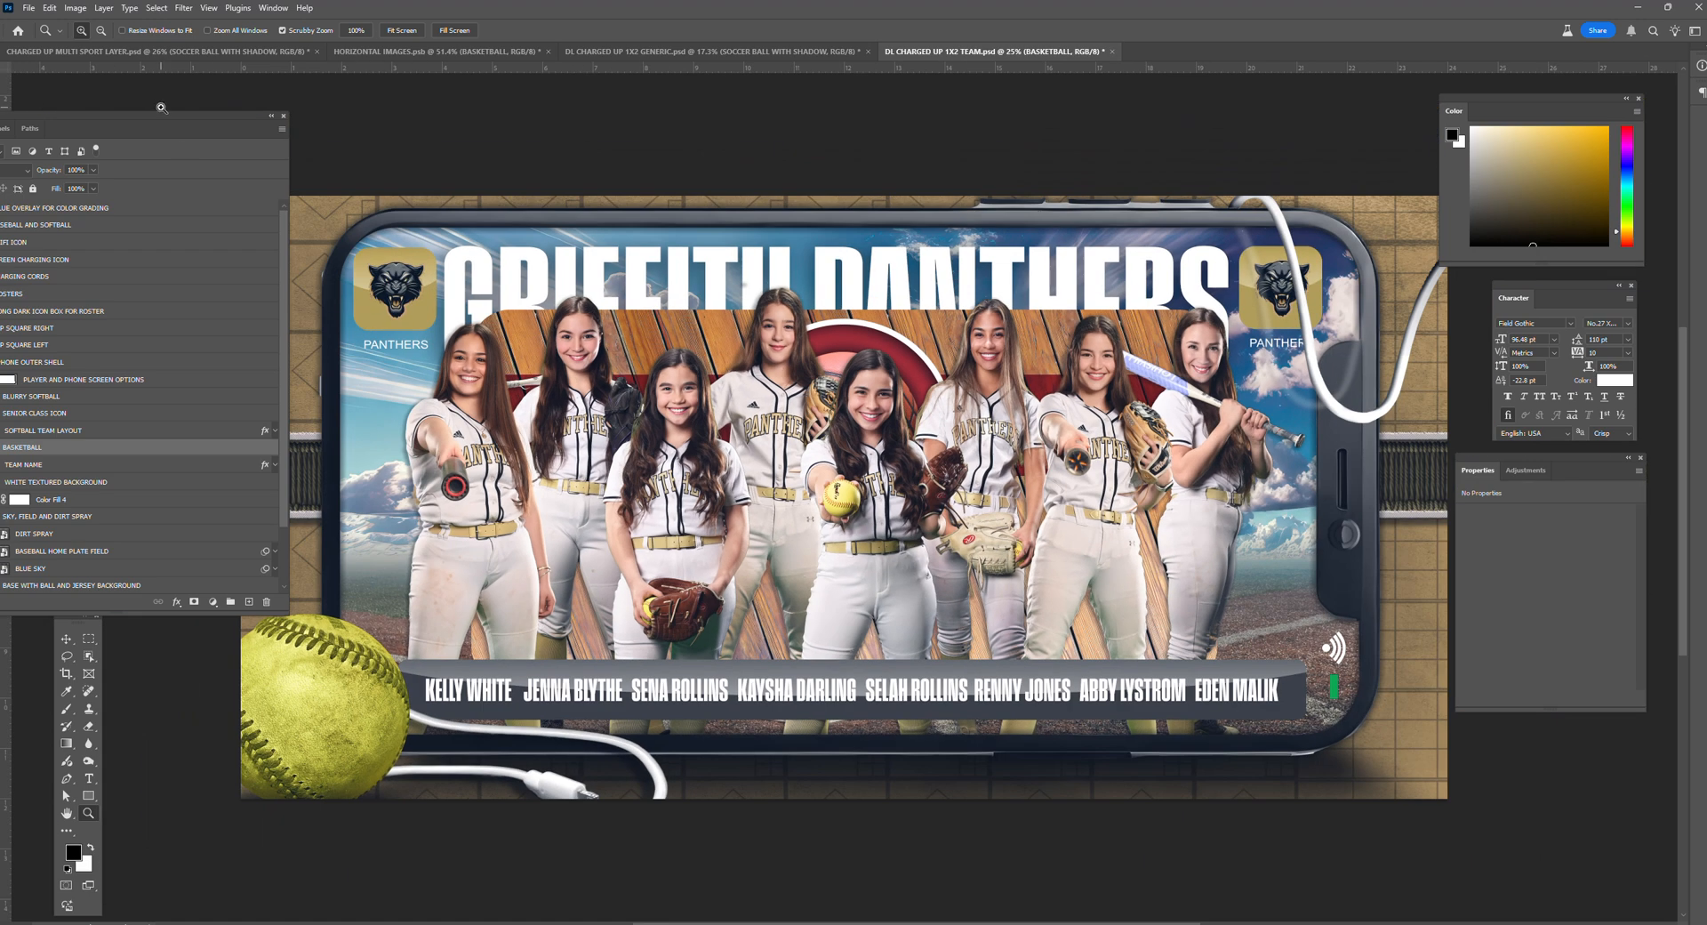
{"action": "left_click_drag", "start_coordinate": [285, 159], "coordinate": [217, 99]}
{"action": "left_click", "coordinate": [67, 637]}
{"action": "left_click_drag", "start_coordinate": [472, 312], "coordinate": [321, 233]}
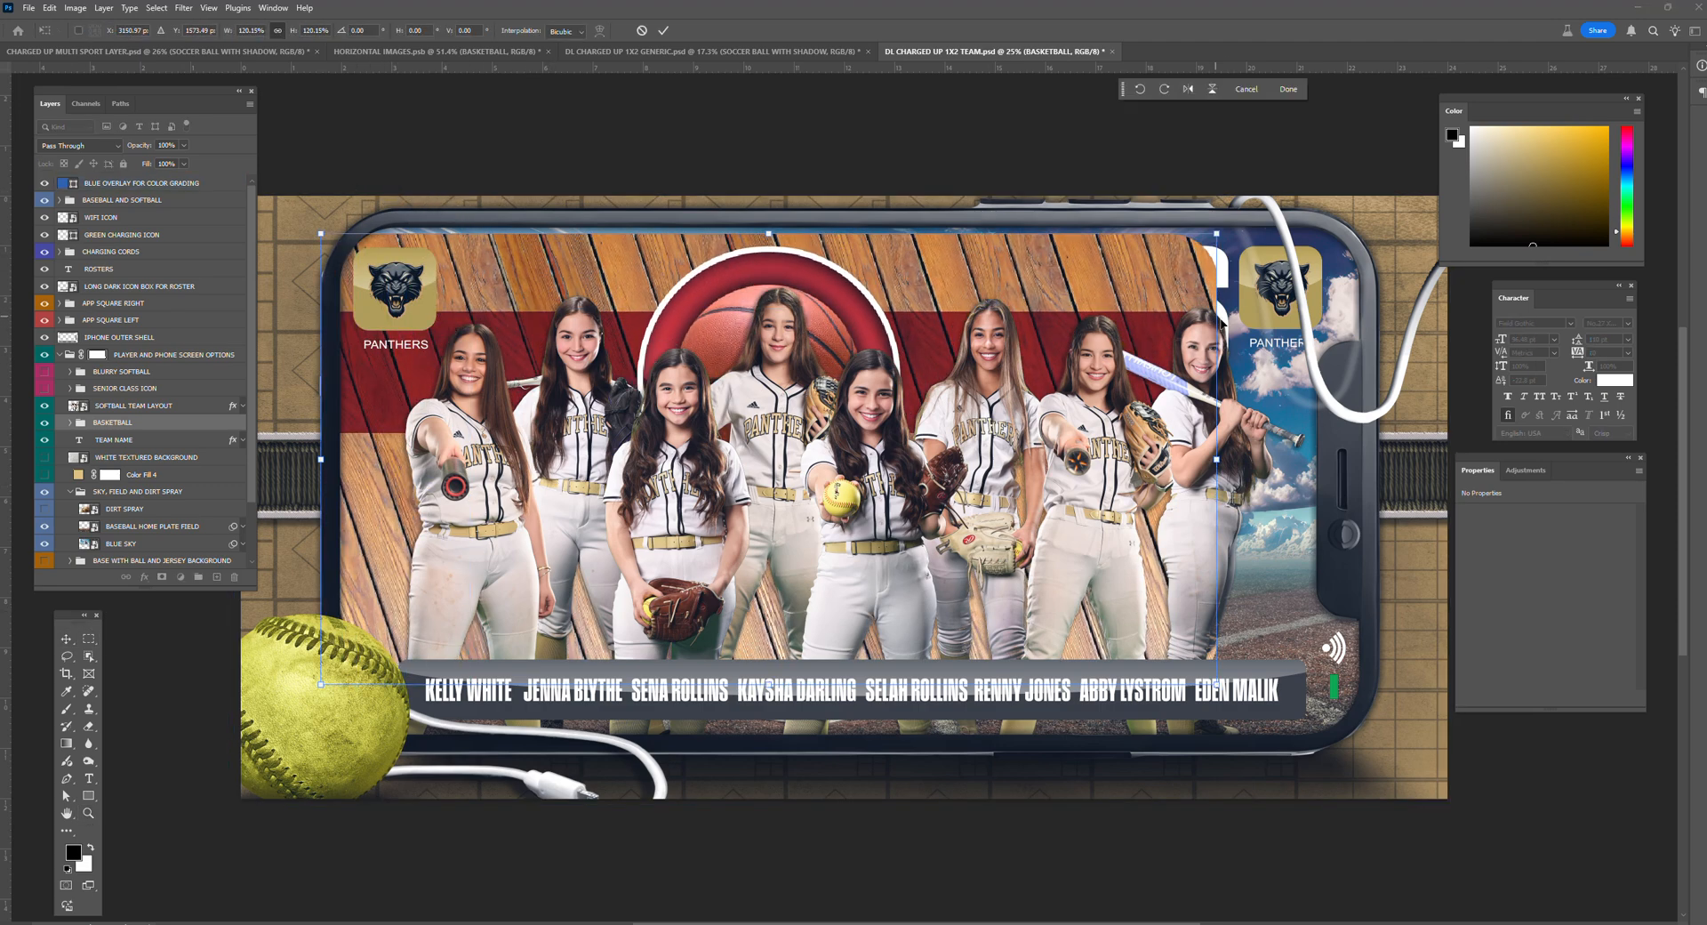
{"action": "left_click_drag", "start_coordinate": [1217, 233], "coordinate": [1362, 161]}
{"action": "left_click_drag", "start_coordinate": [881, 297], "coordinate": [891, 364]}
{"action": "left_click", "coordinate": [664, 31]}
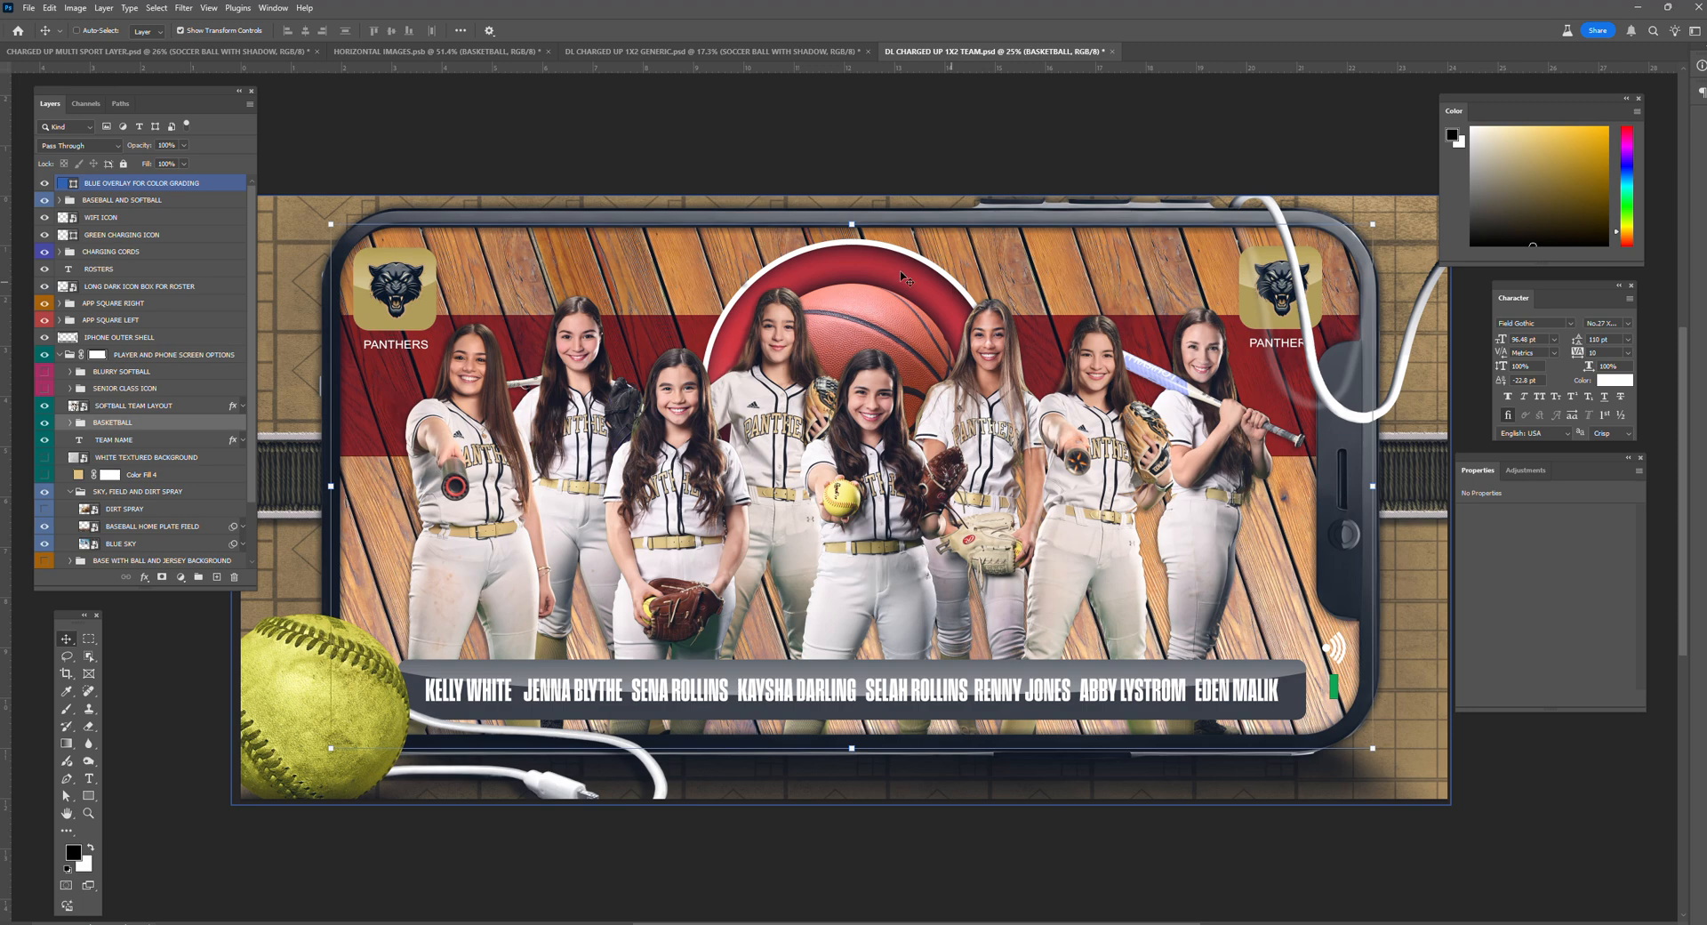
Step: In HORIZONTAL IMAGES.psb, hide the BASKETBALL group, show the CHEER group, and select it for copying
{"action": "left_click", "coordinate": [788, 49]}
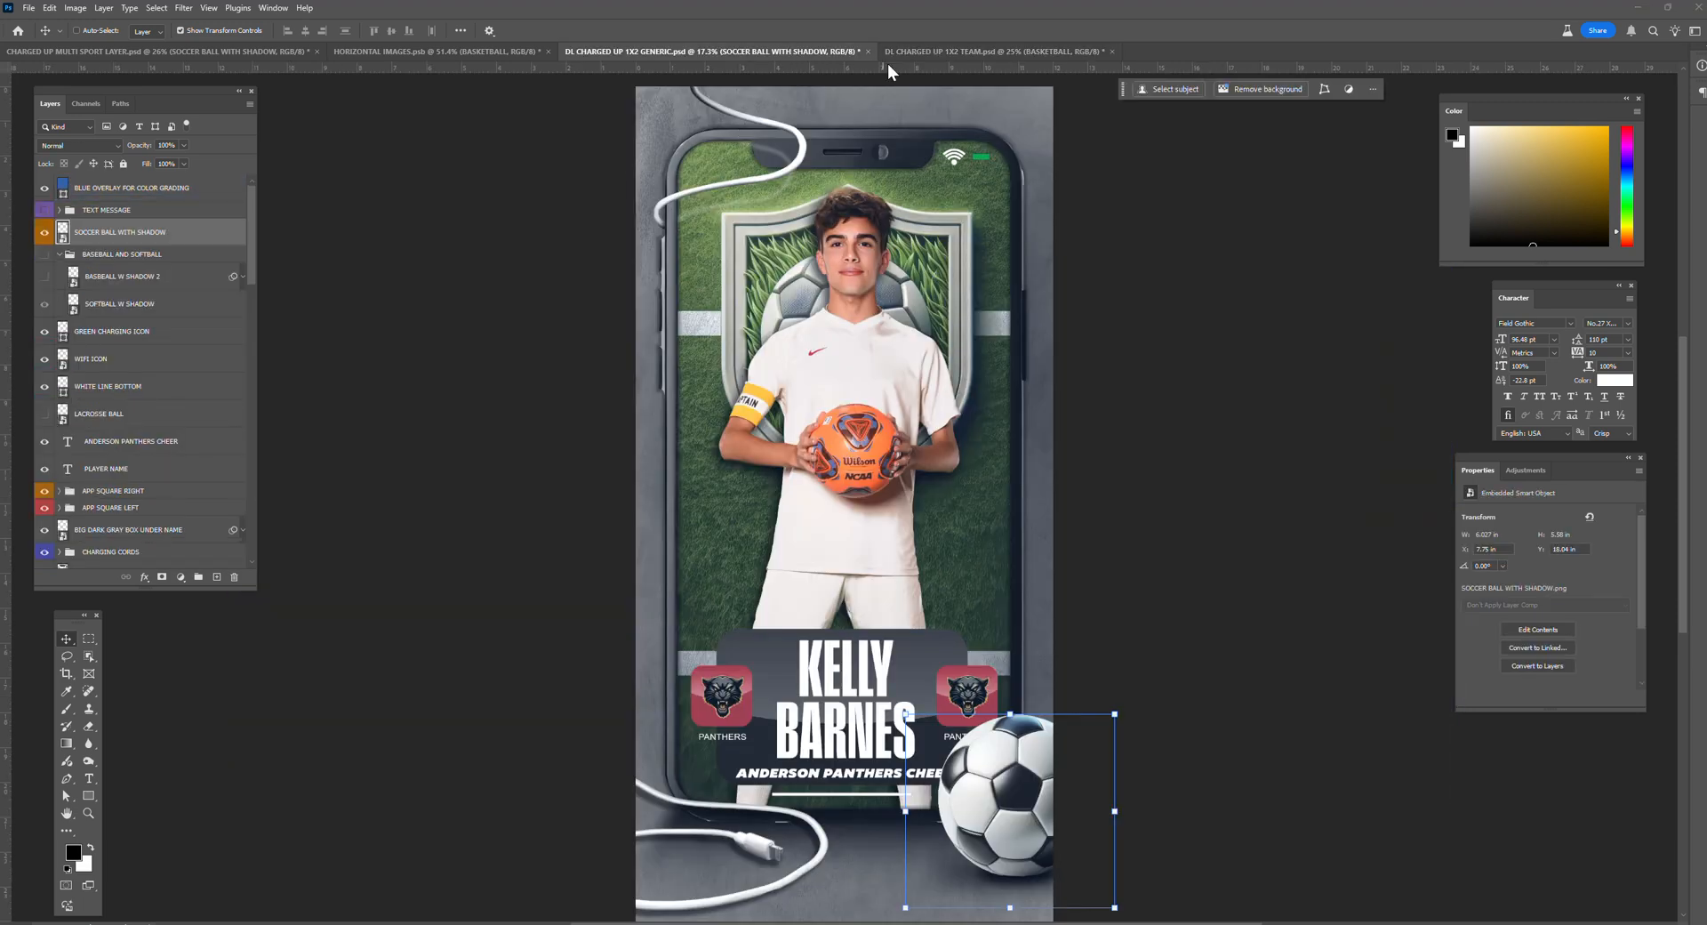
{"action": "left_click", "coordinate": [920, 50]}
{"action": "left_click", "coordinate": [461, 52]}
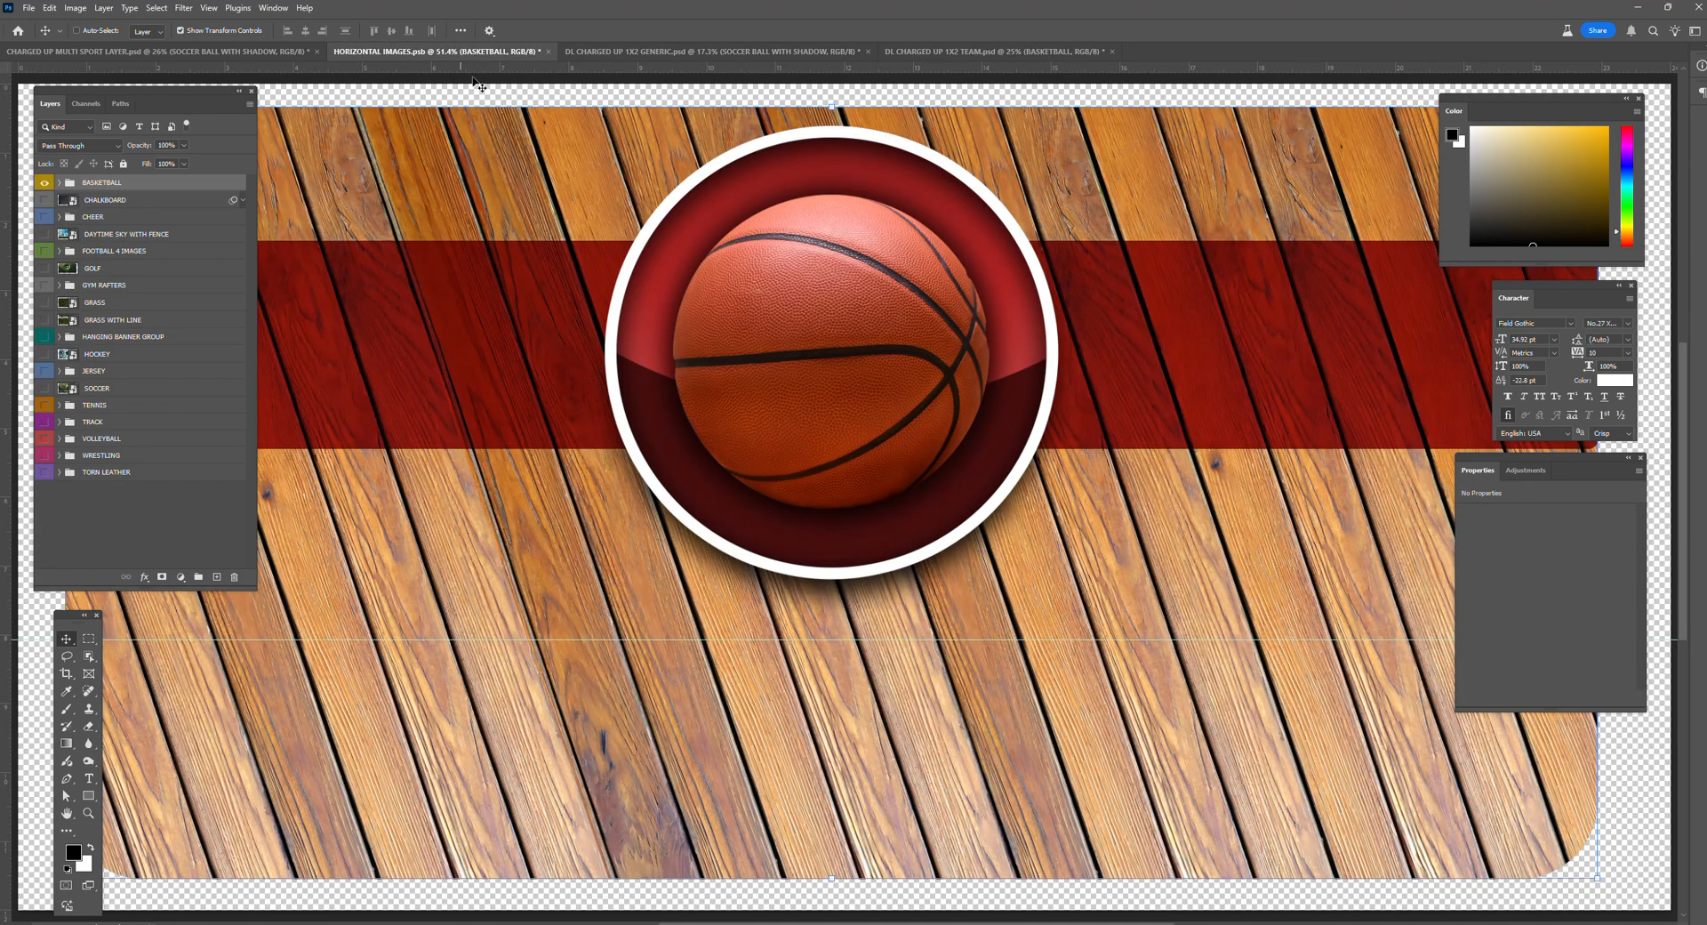
{"action": "left_click", "coordinate": [45, 183]}
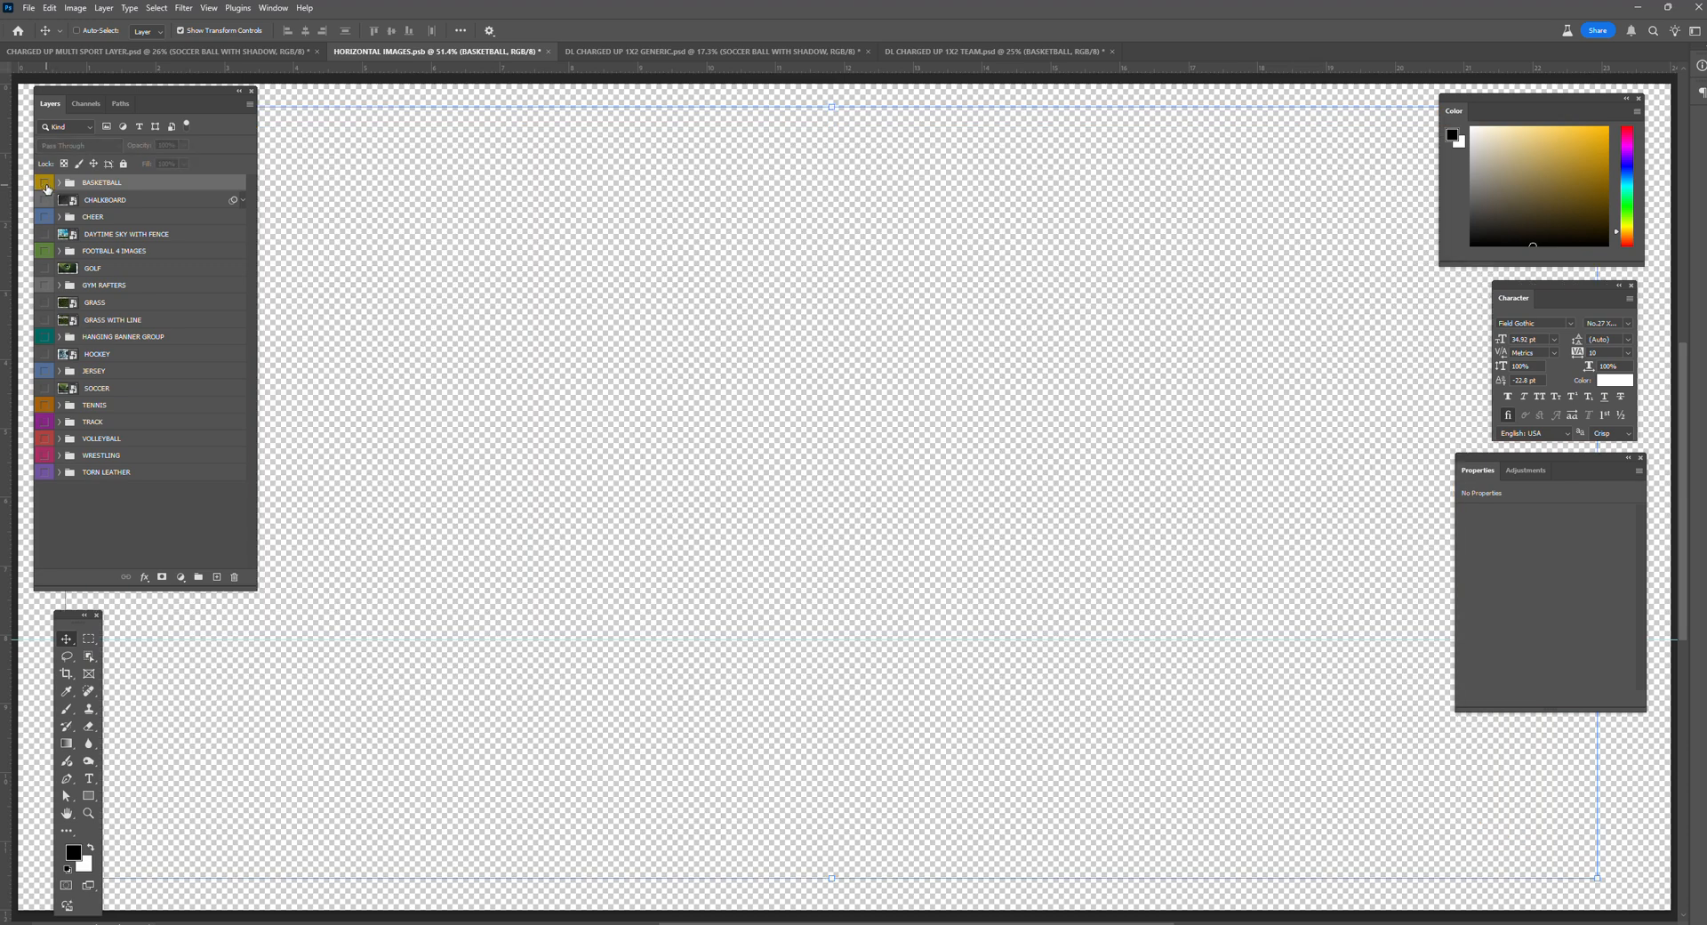
{"action": "left_click", "coordinate": [44, 217]}
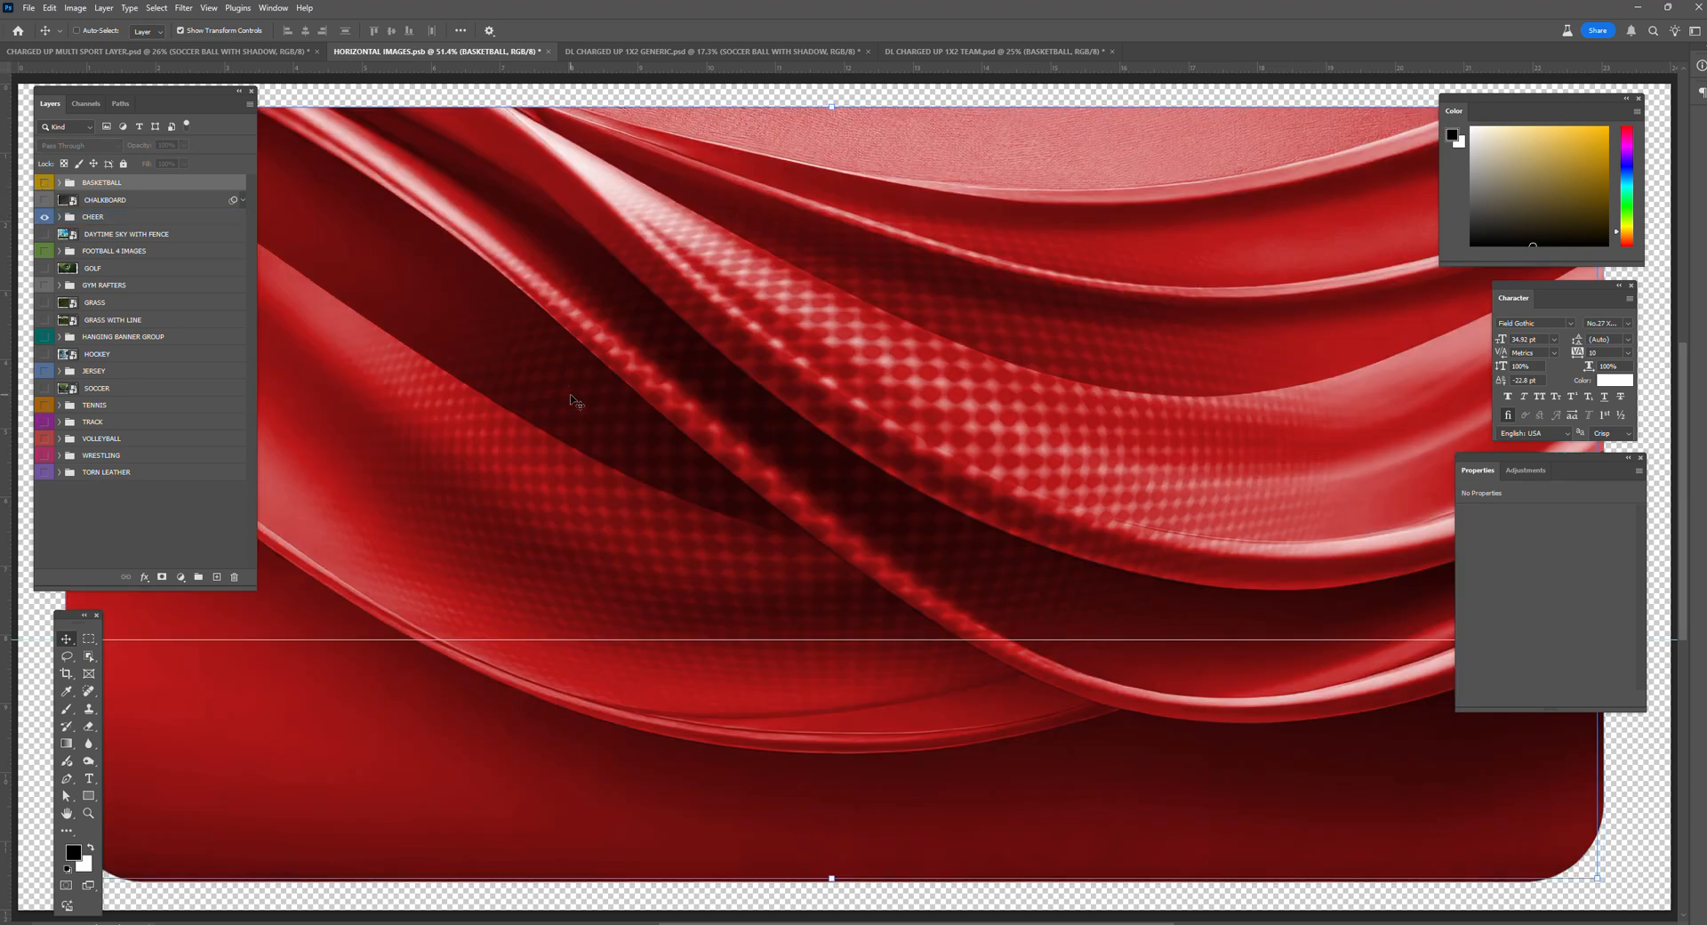
{"action": "left_click", "coordinate": [145, 214]}
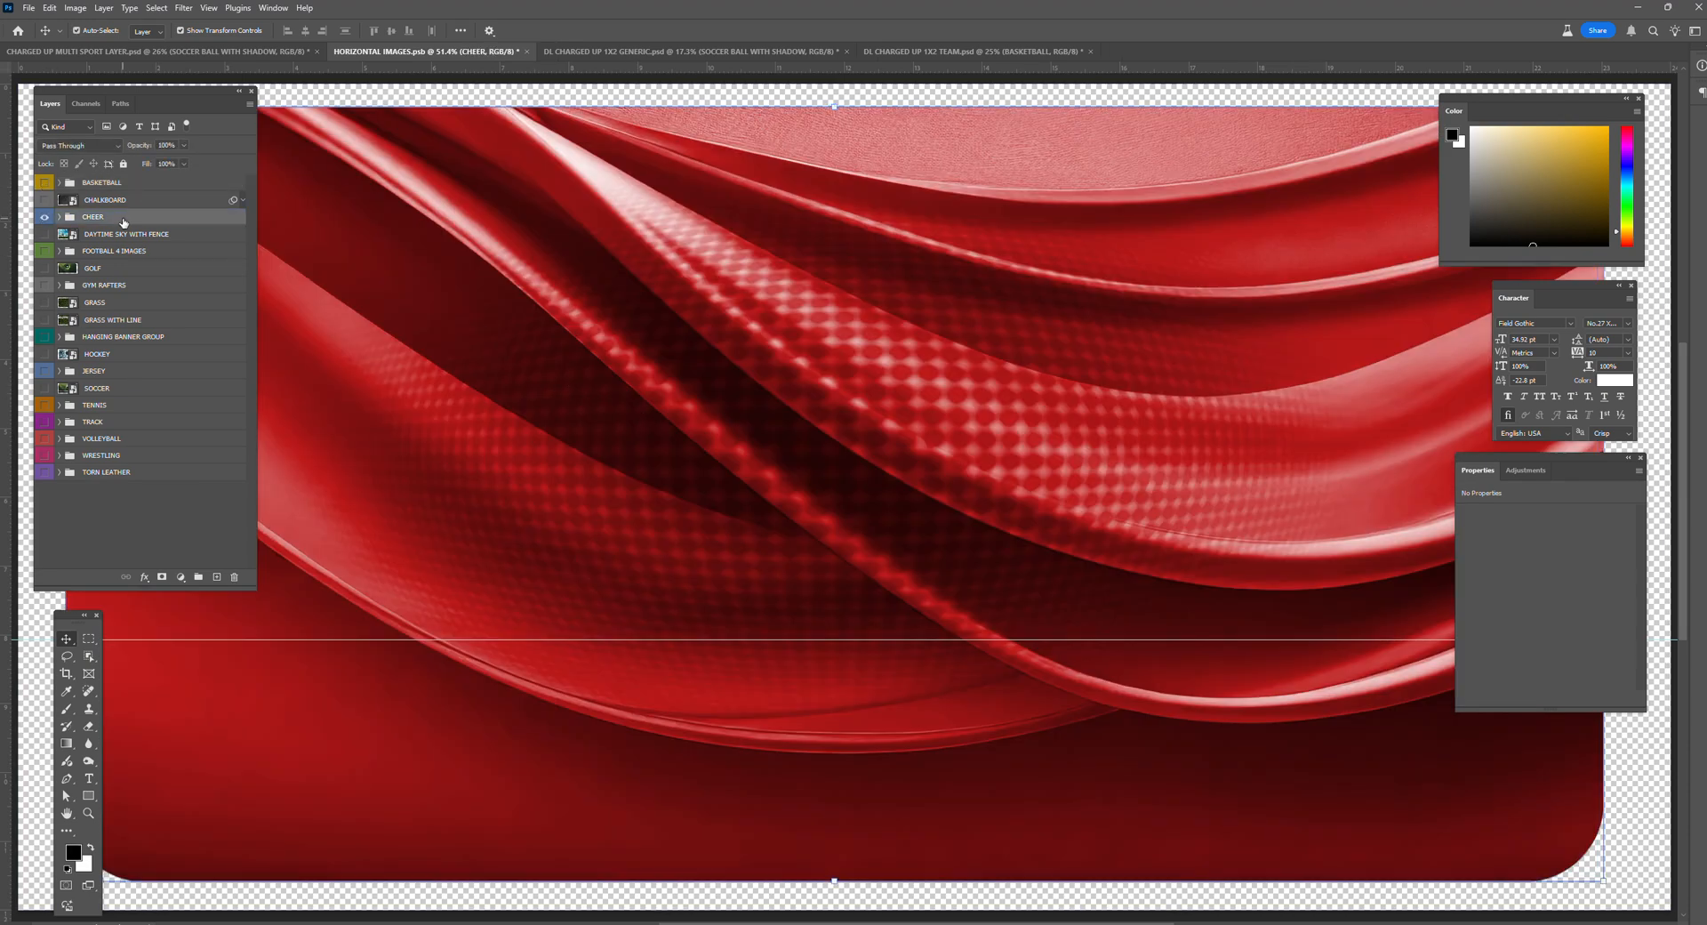
Step: In DL CHARGED UP 1X2 TEAM.psd, paste the CHEER group above BASKETBALL and scale it to about 143% to fill the phone screen
{"action": "left_click", "coordinate": [973, 51]}
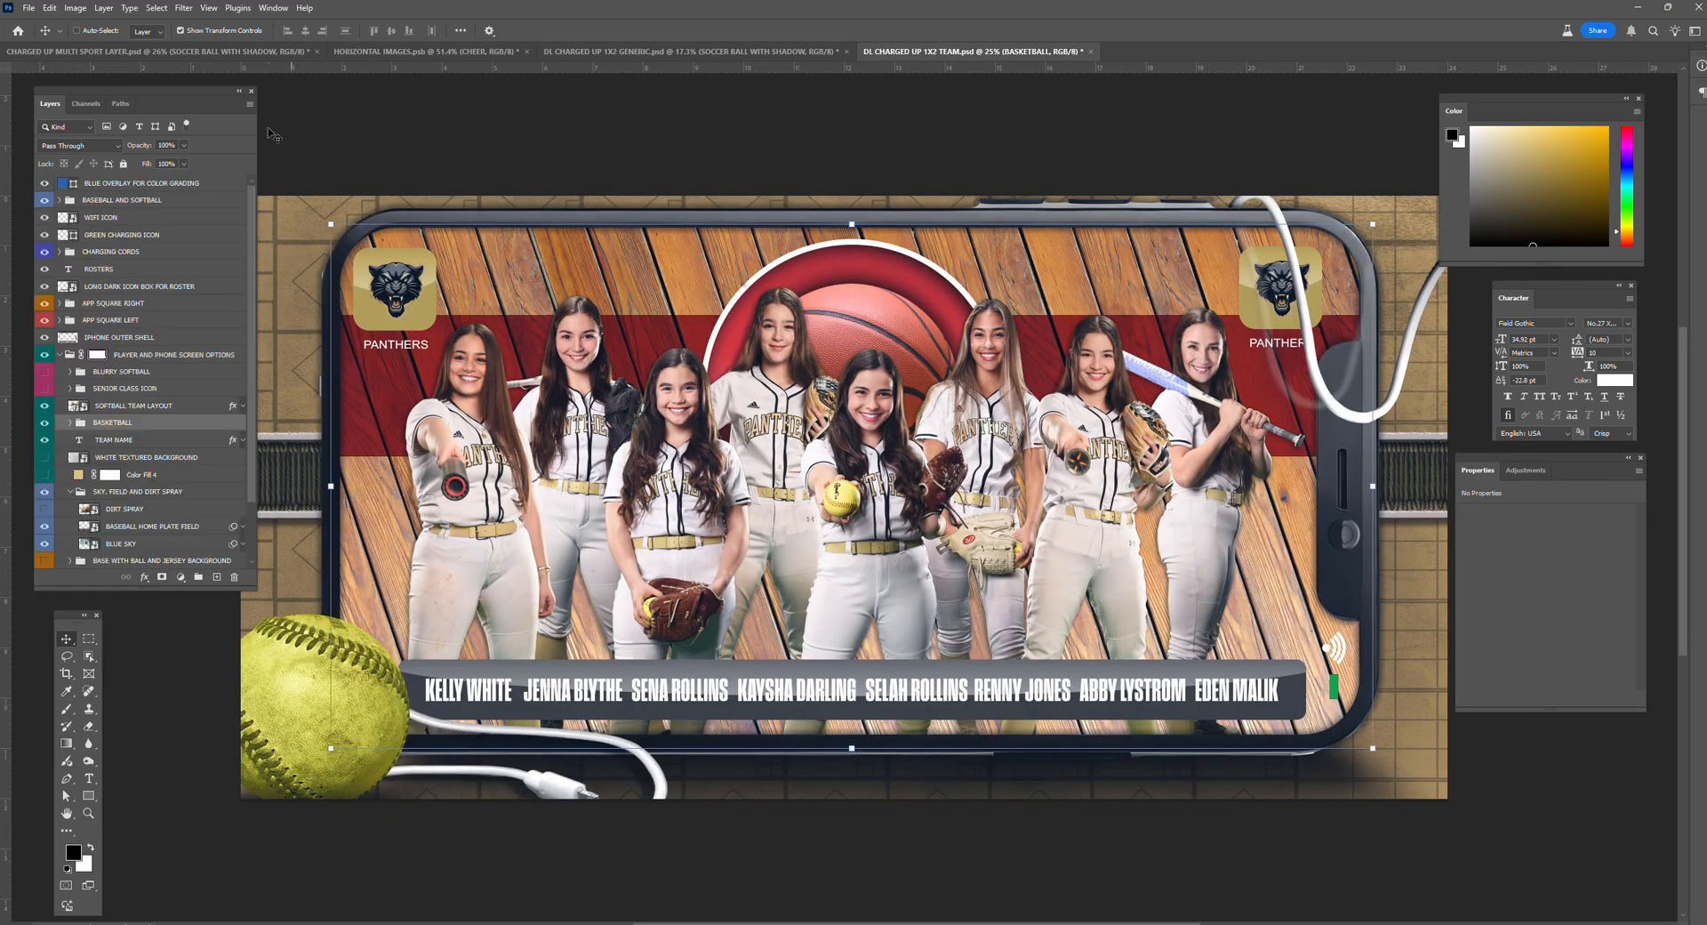
{"action": "left_click", "coordinate": [752, 483], "text": "ctrl"}
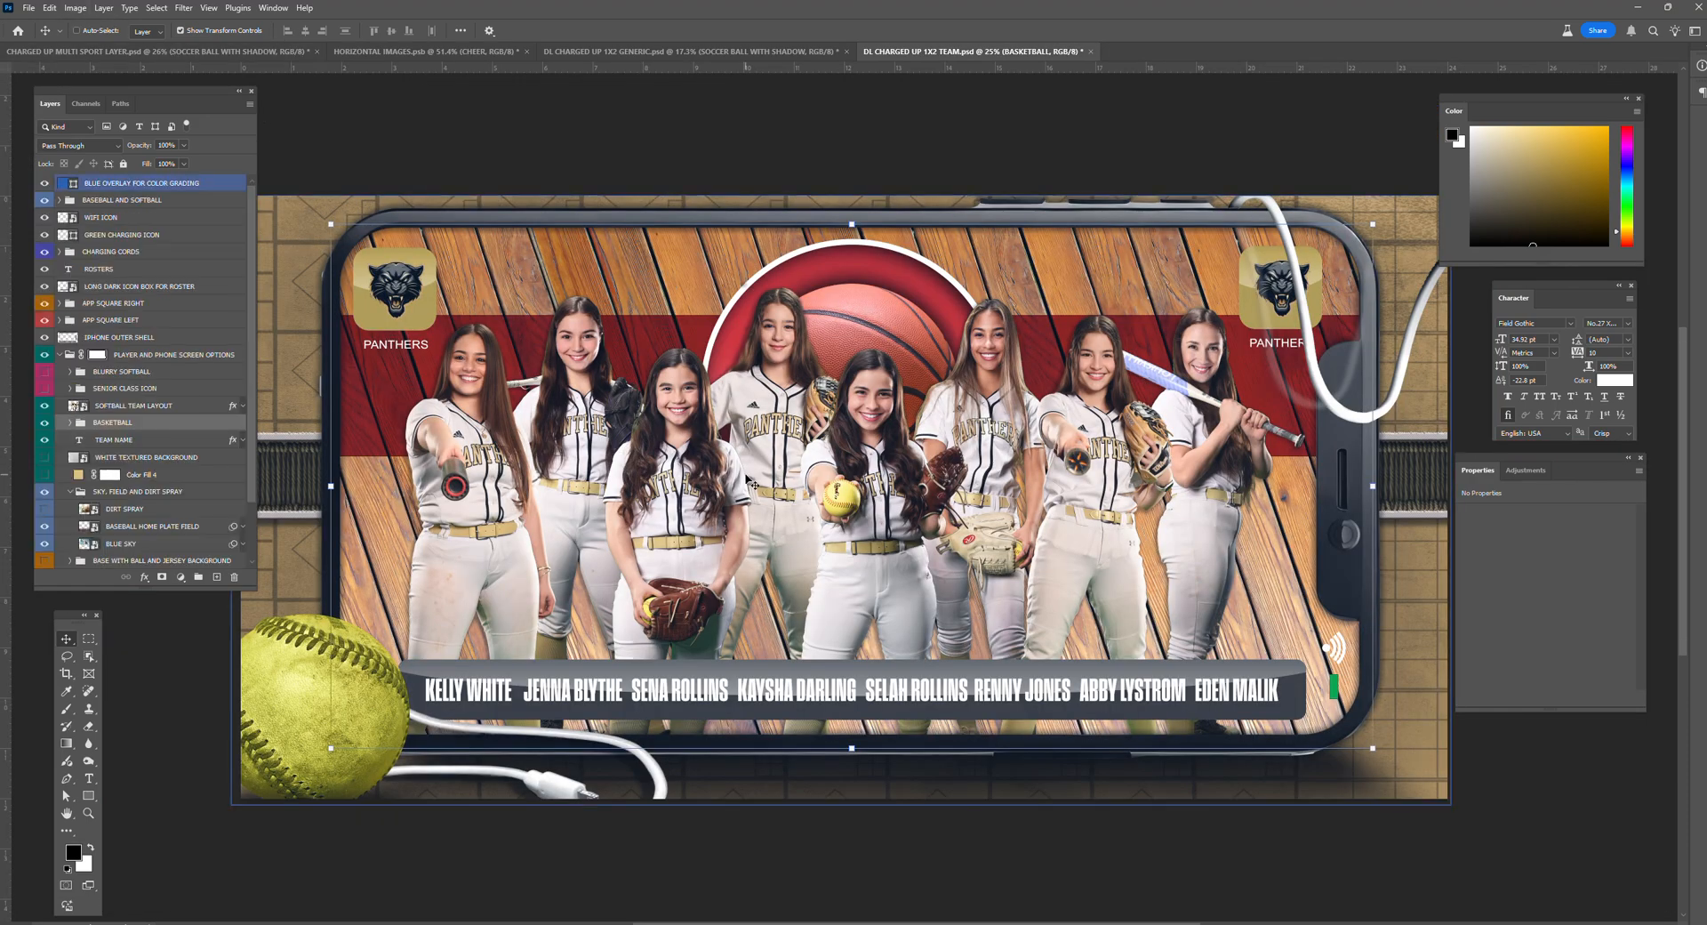
{"action": "key", "text": "ctrl+v"}
{"action": "left_click_drag", "start_coordinate": [467, 305], "coordinate": [301, 223]}
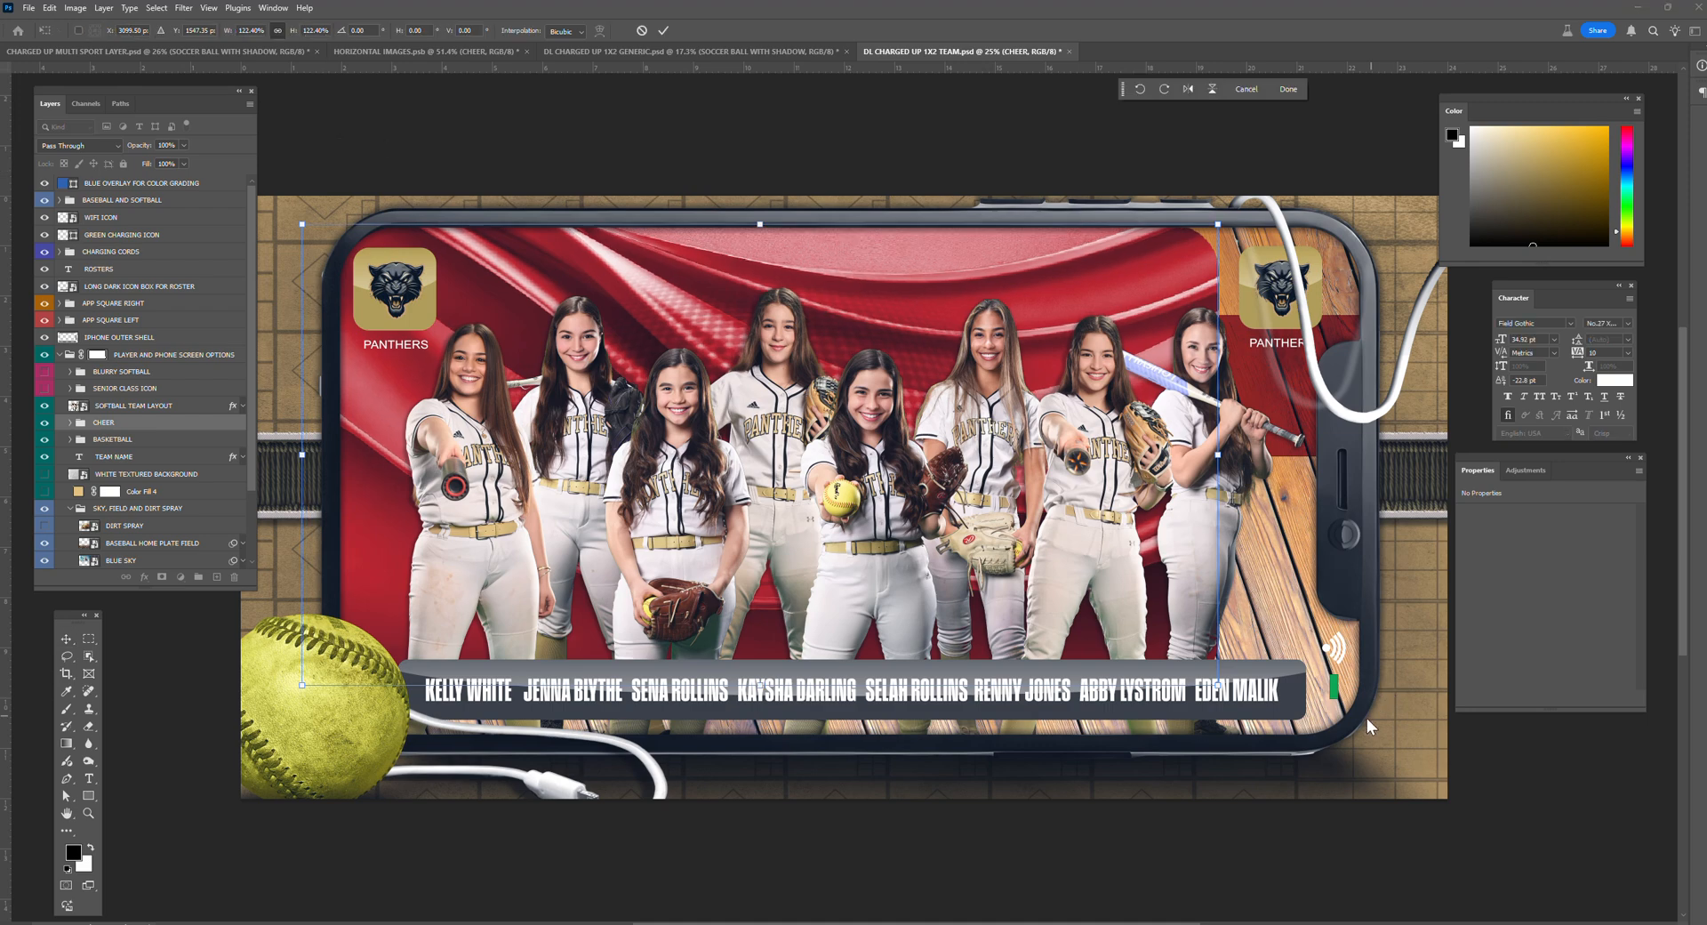
{"action": "left_click_drag", "start_coordinate": [1217, 685], "coordinate": [1371, 762]}
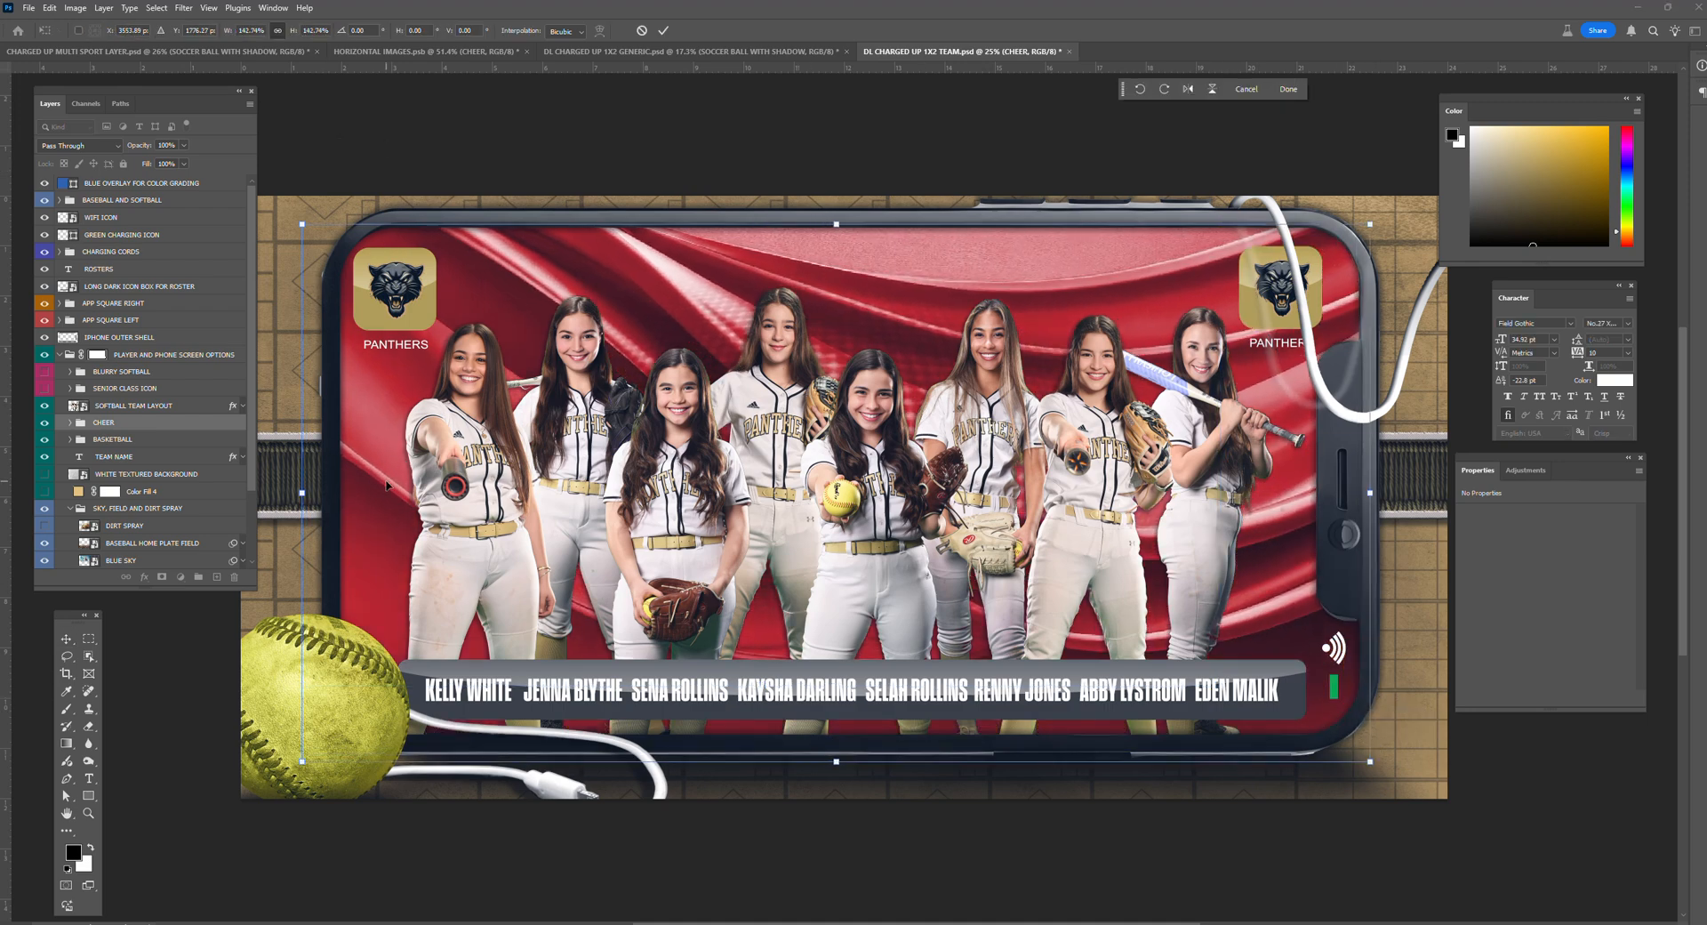
{"action": "left_click", "coordinate": [663, 30]}
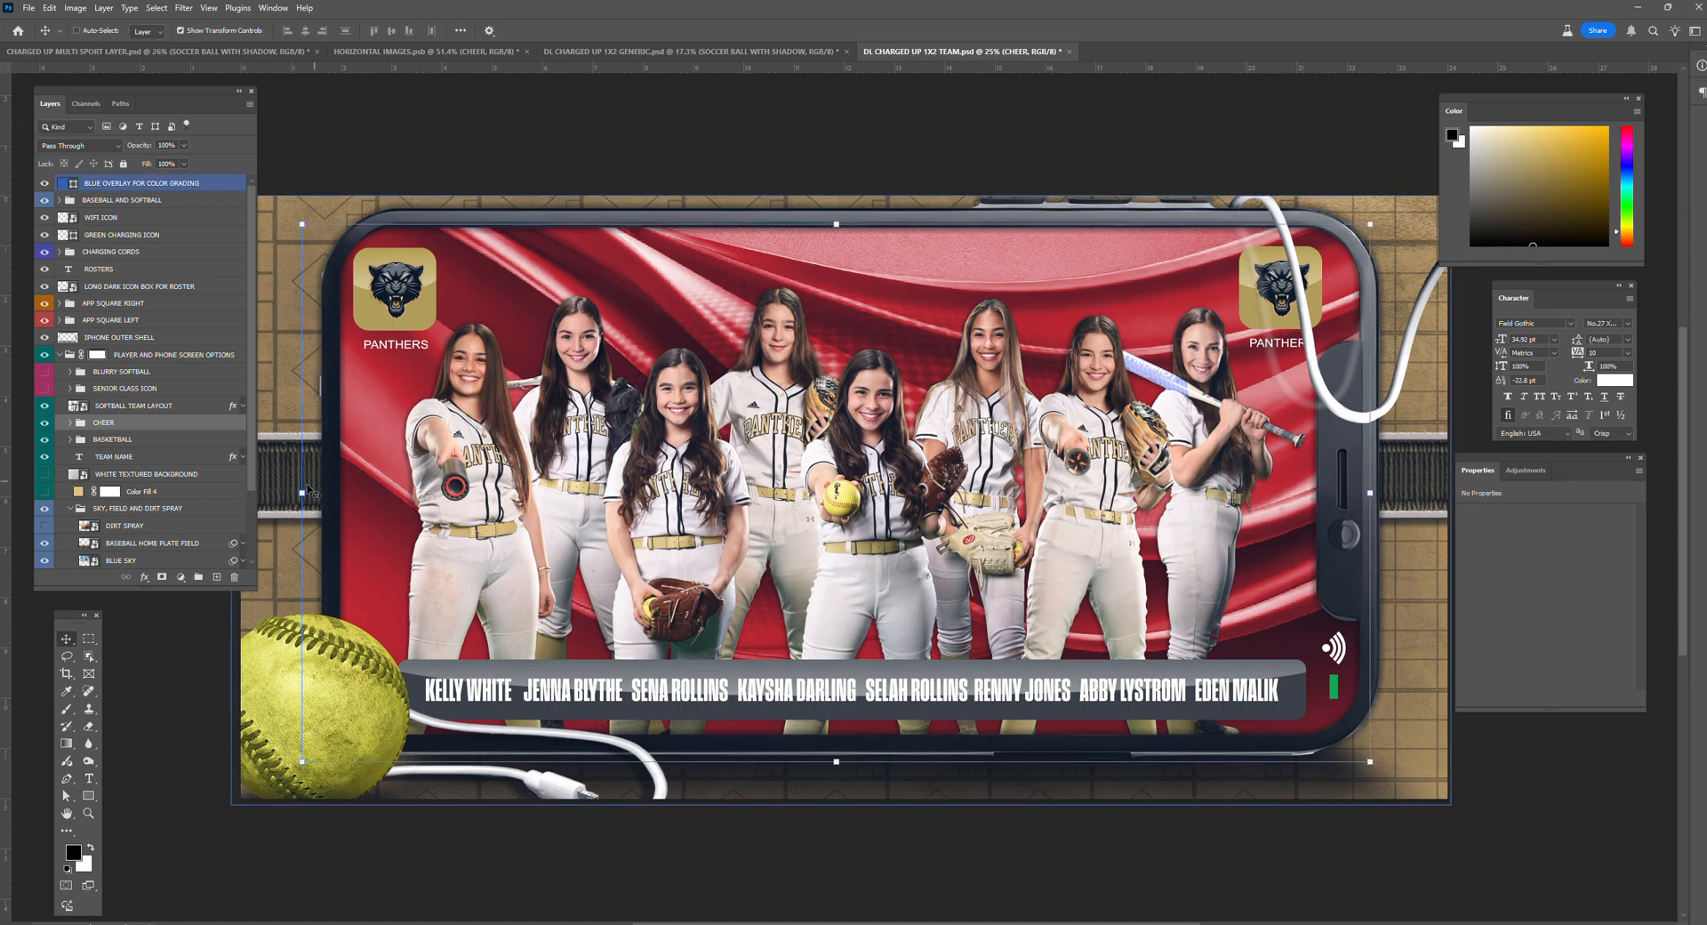
Step: Expand the BACKGROUND OPTIONS group and hide its SCOREBOOK PAGES BASEBALL layer
{"action": "left_click_drag", "start_coordinate": [252, 463], "coordinate": [255, 531]}
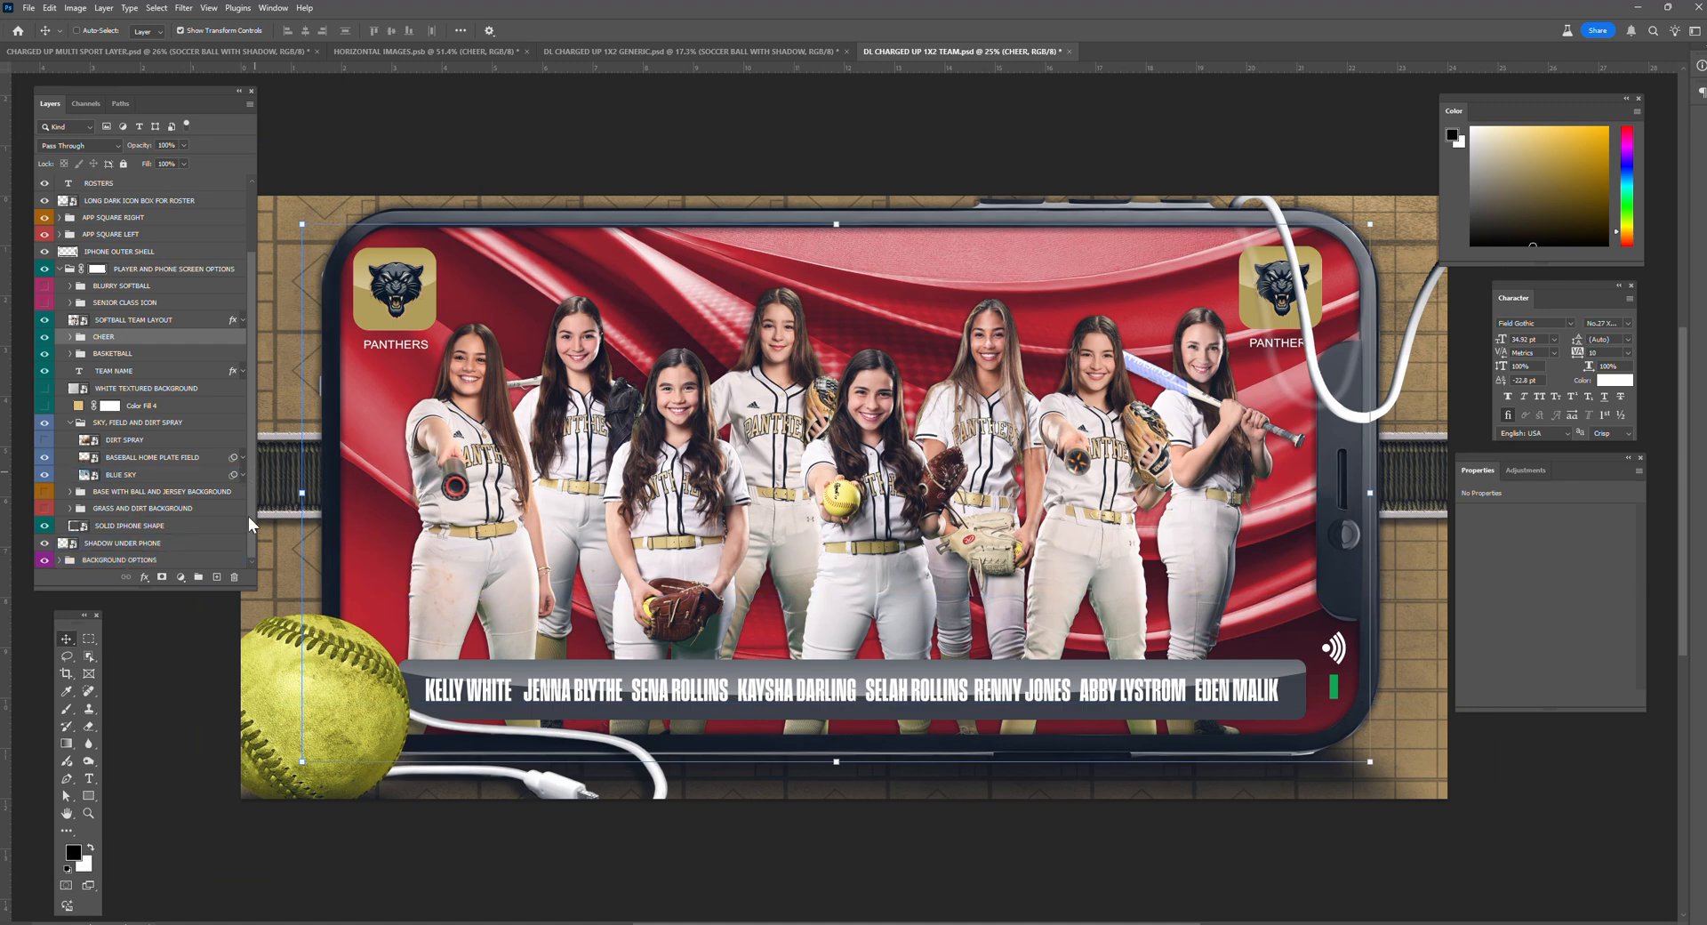
{"action": "left_click", "coordinate": [58, 560]}
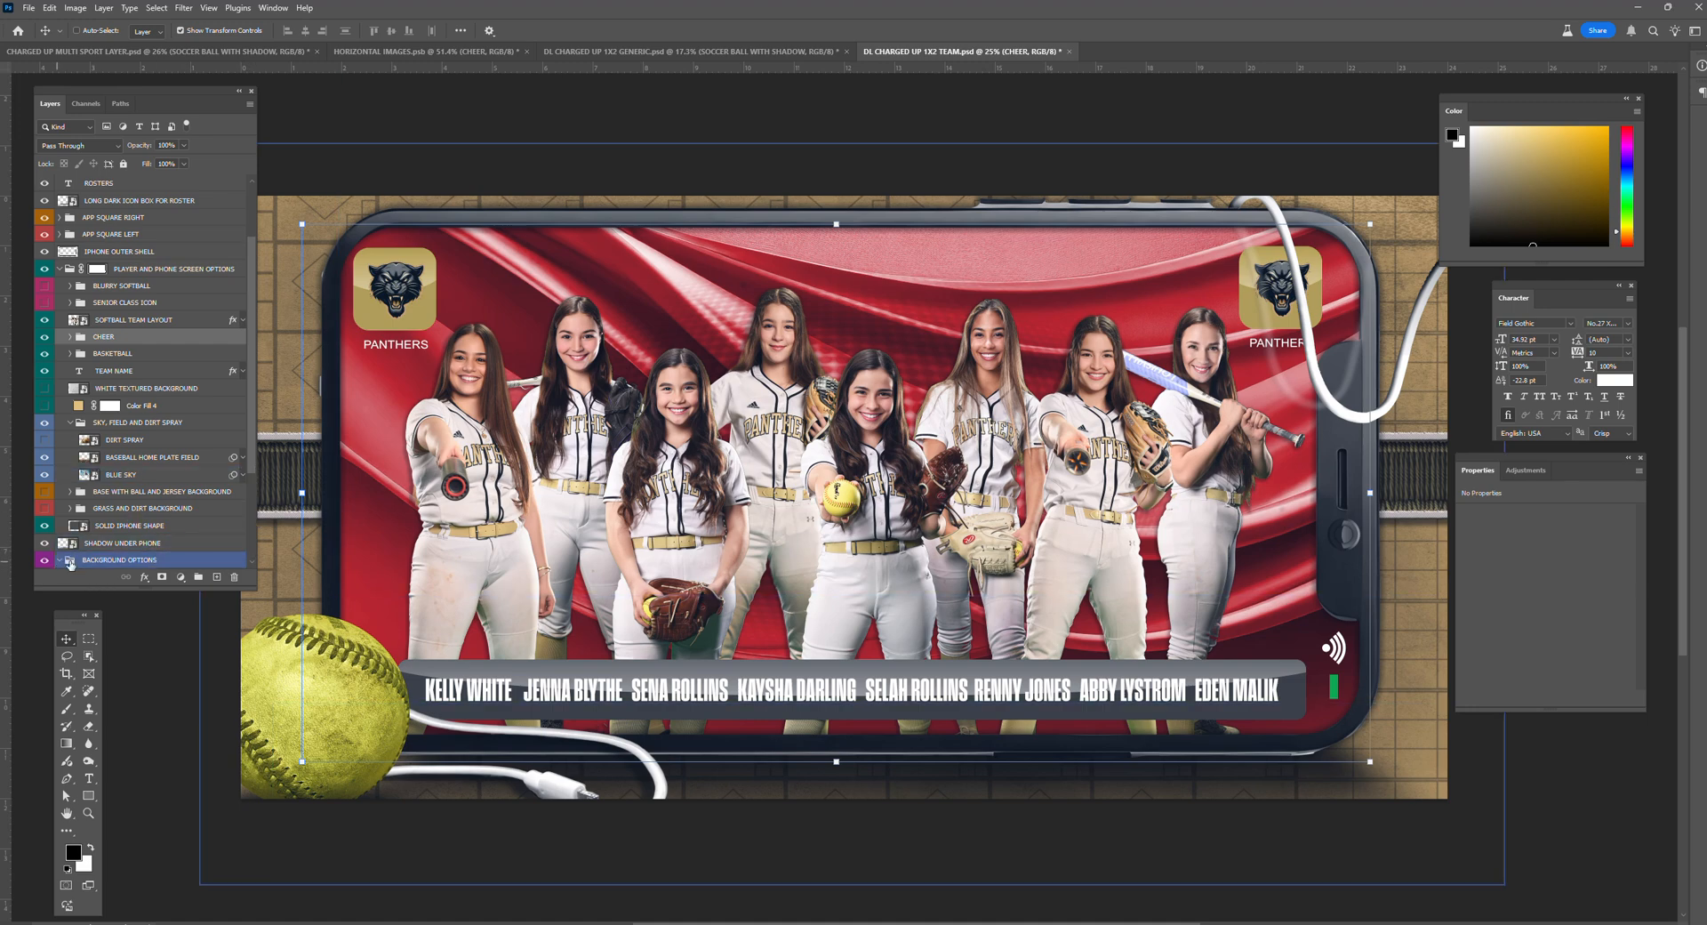
{"action": "scroll", "coordinate": [143, 545], "scroll_direction": "down", "scroll_amount": 3}
{"action": "scroll", "coordinate": [144, 545], "scroll_direction": "down", "scroll_amount": 1}
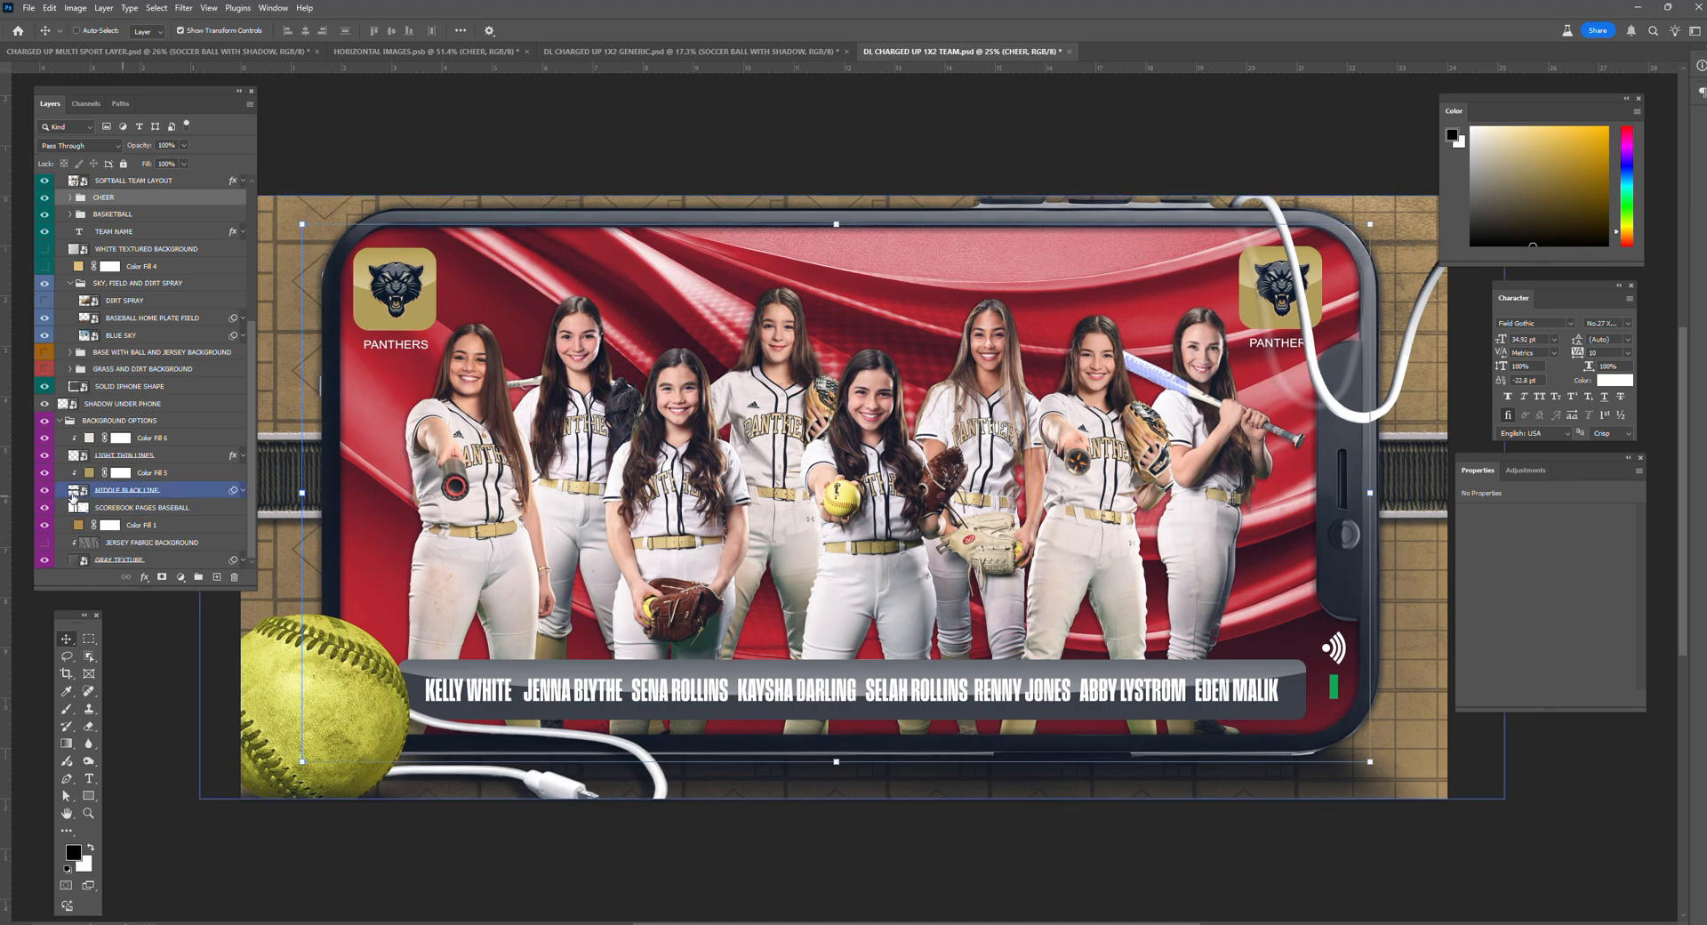
{"action": "left_click", "coordinate": [168, 511]}
{"action": "left_click", "coordinate": [46, 507]}
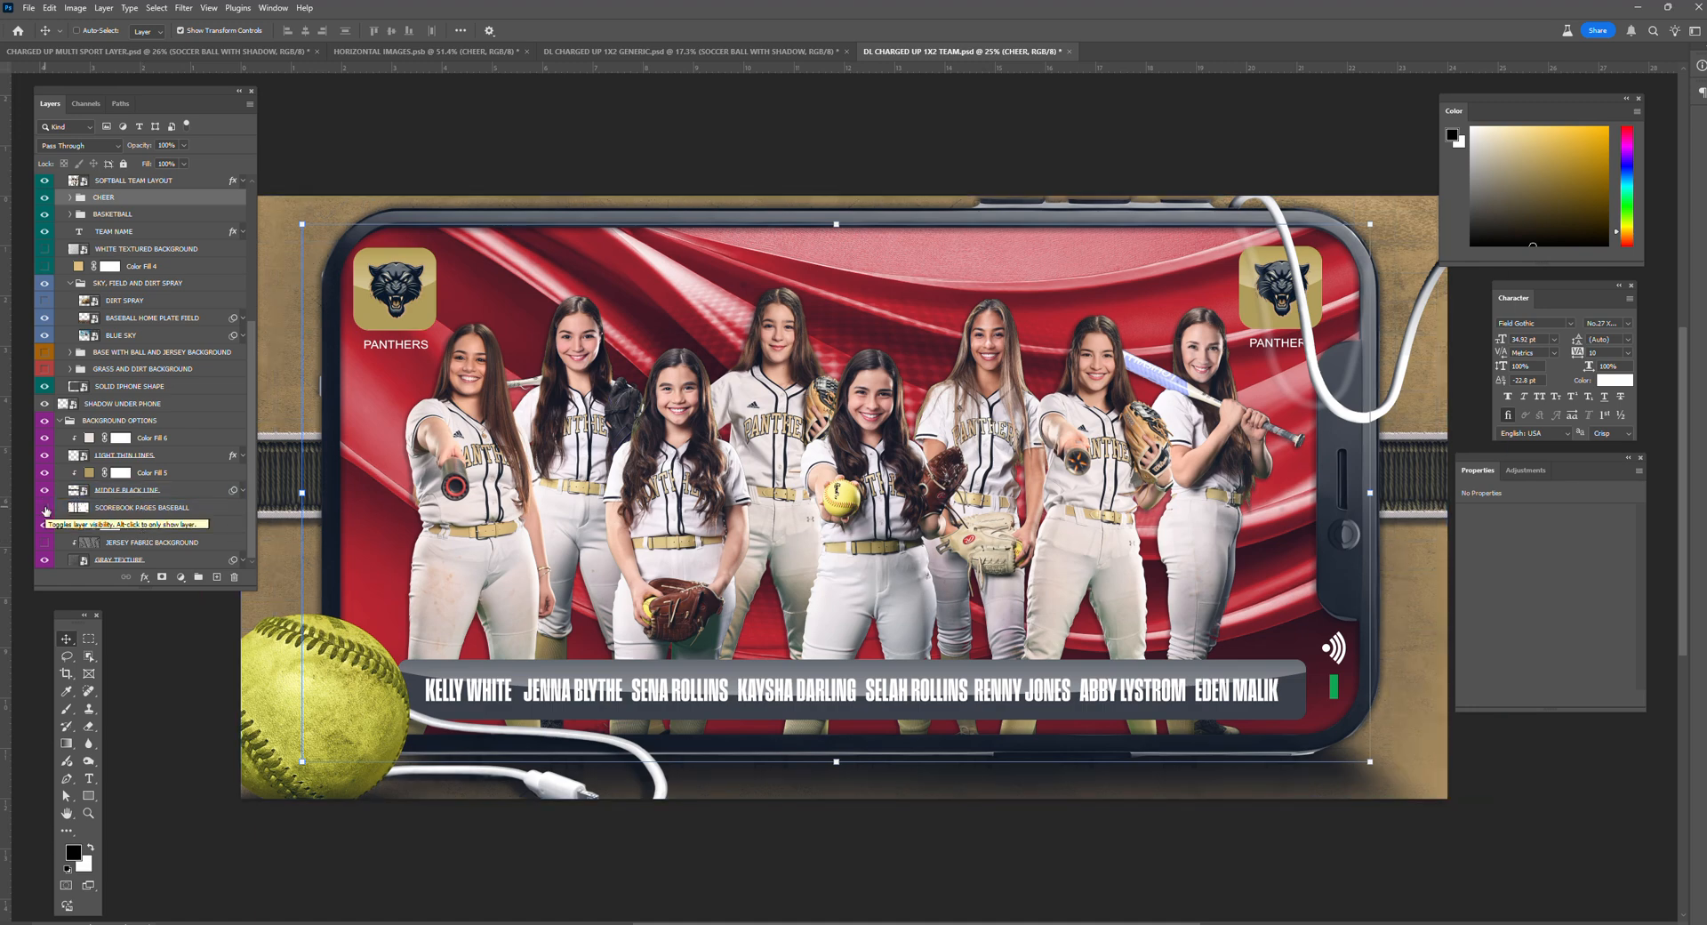
Step: Preview the JERSEY FABRIC BACKGROUND layer behind the phone and hide it again
{"action": "left_click", "coordinate": [45, 544]}
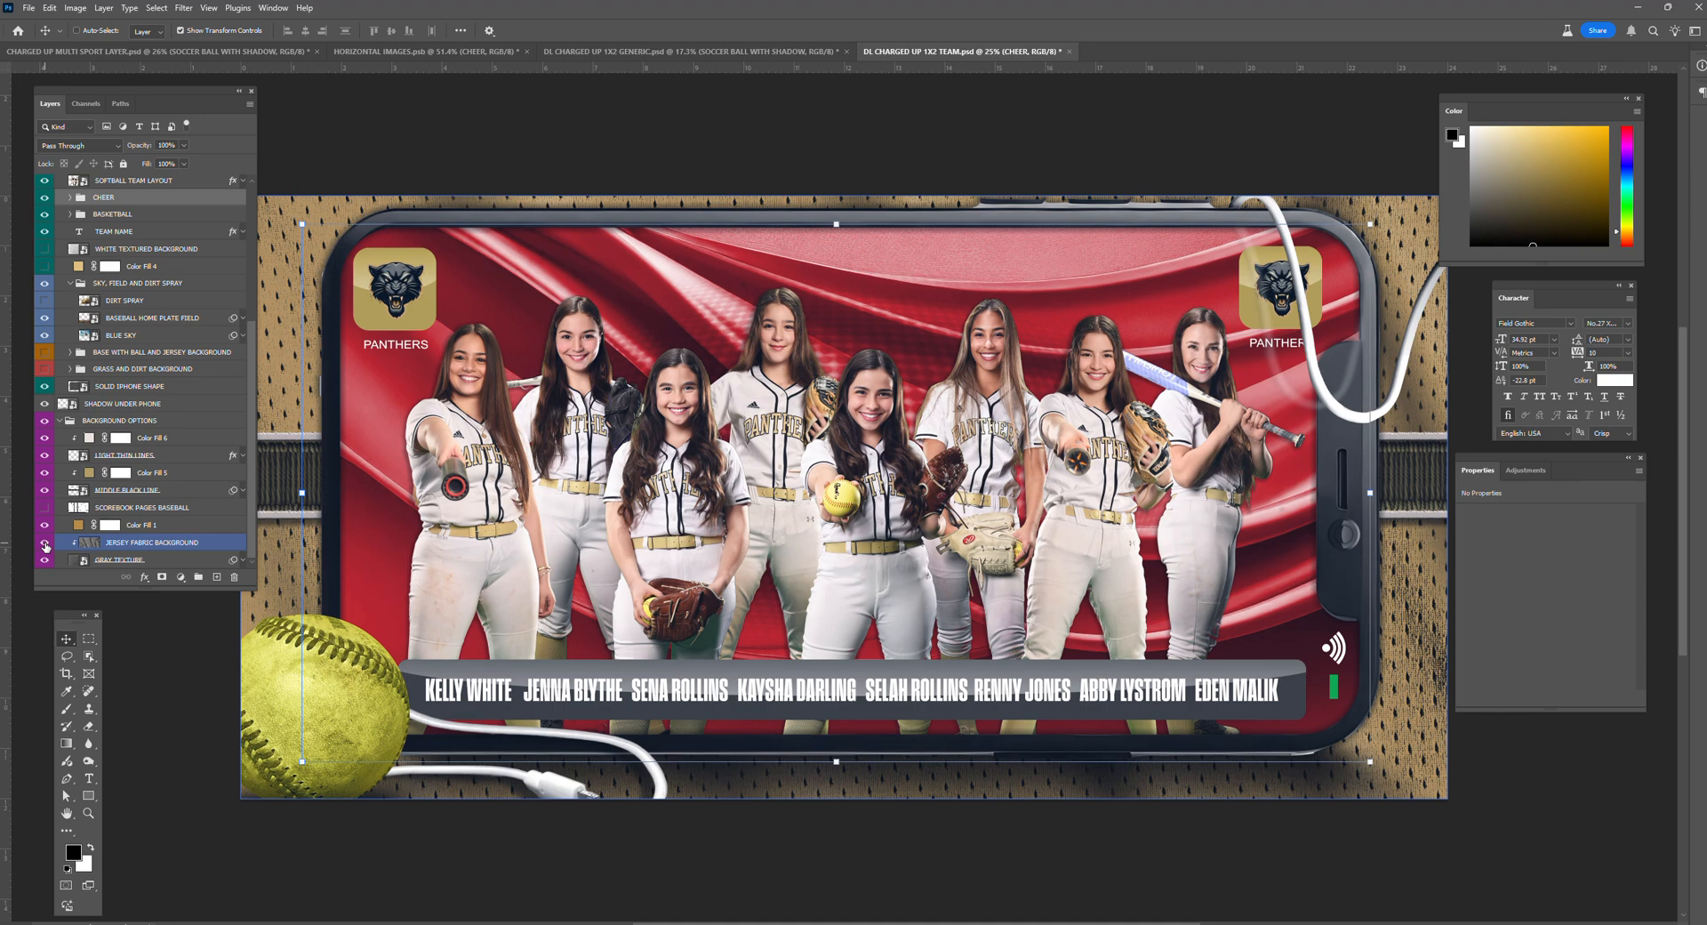
{"action": "left_click", "coordinate": [45, 543]}
{"action": "left_click", "coordinate": [45, 523]}
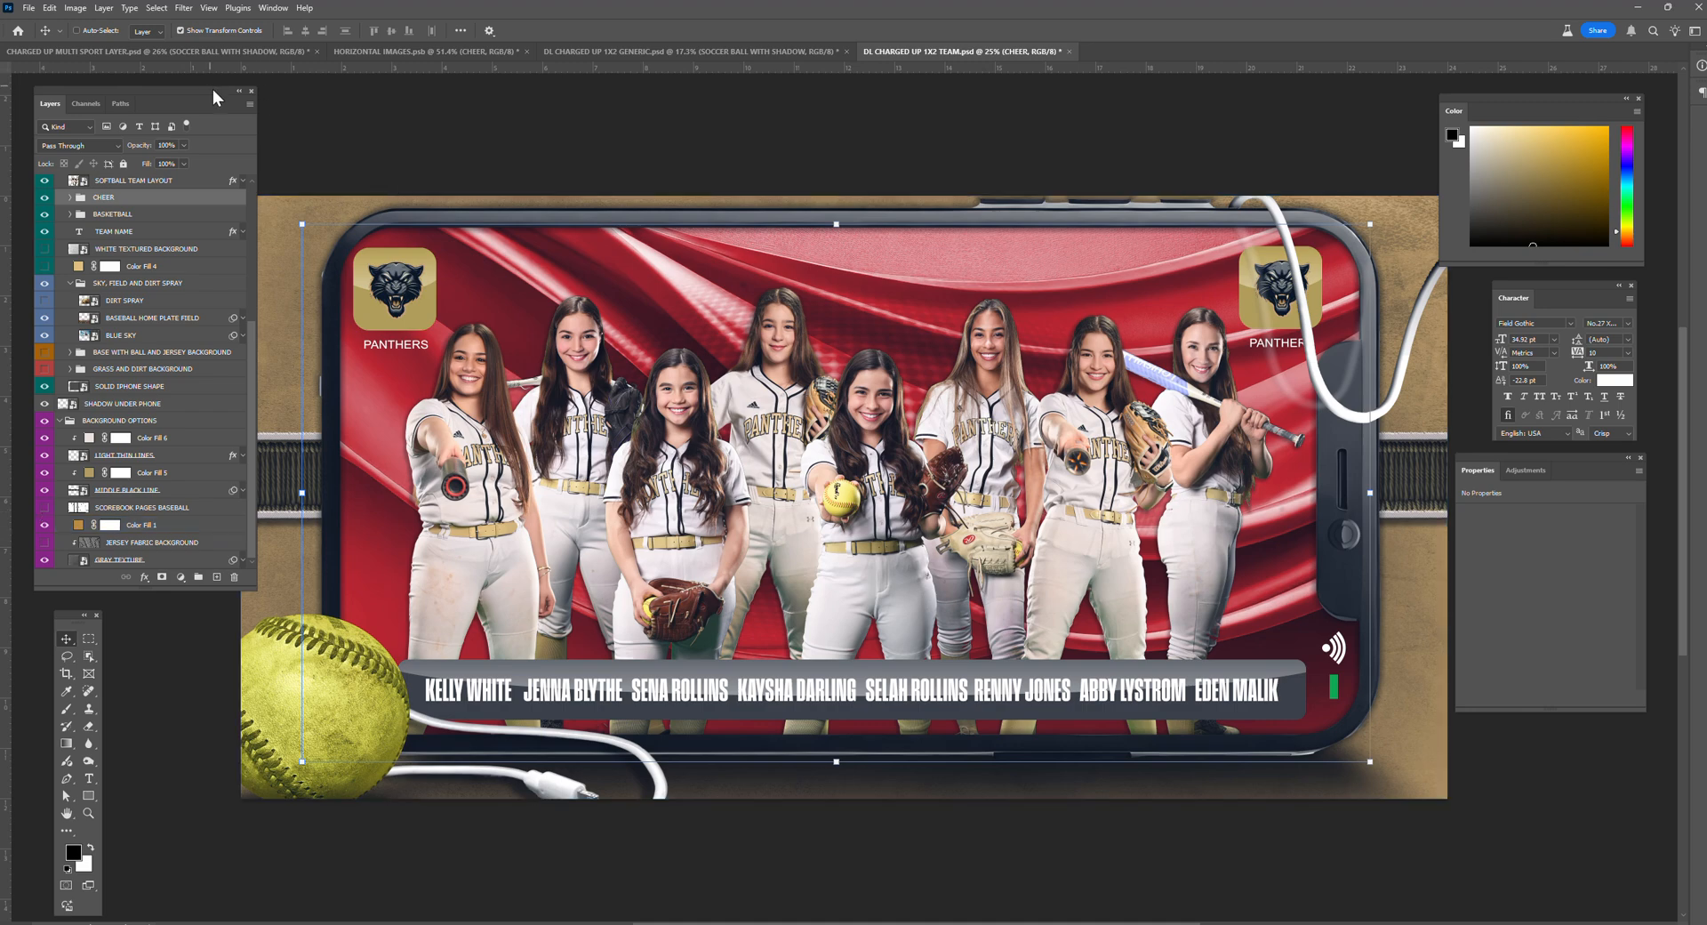
Step: In HORIZONTAL IMAGES.psb, hide the CHEER group, then preview the DAYTIME SKY WITH FENCE layer and hide it
{"action": "left_click_drag", "start_coordinate": [211, 89], "coordinate": [240, 128]}
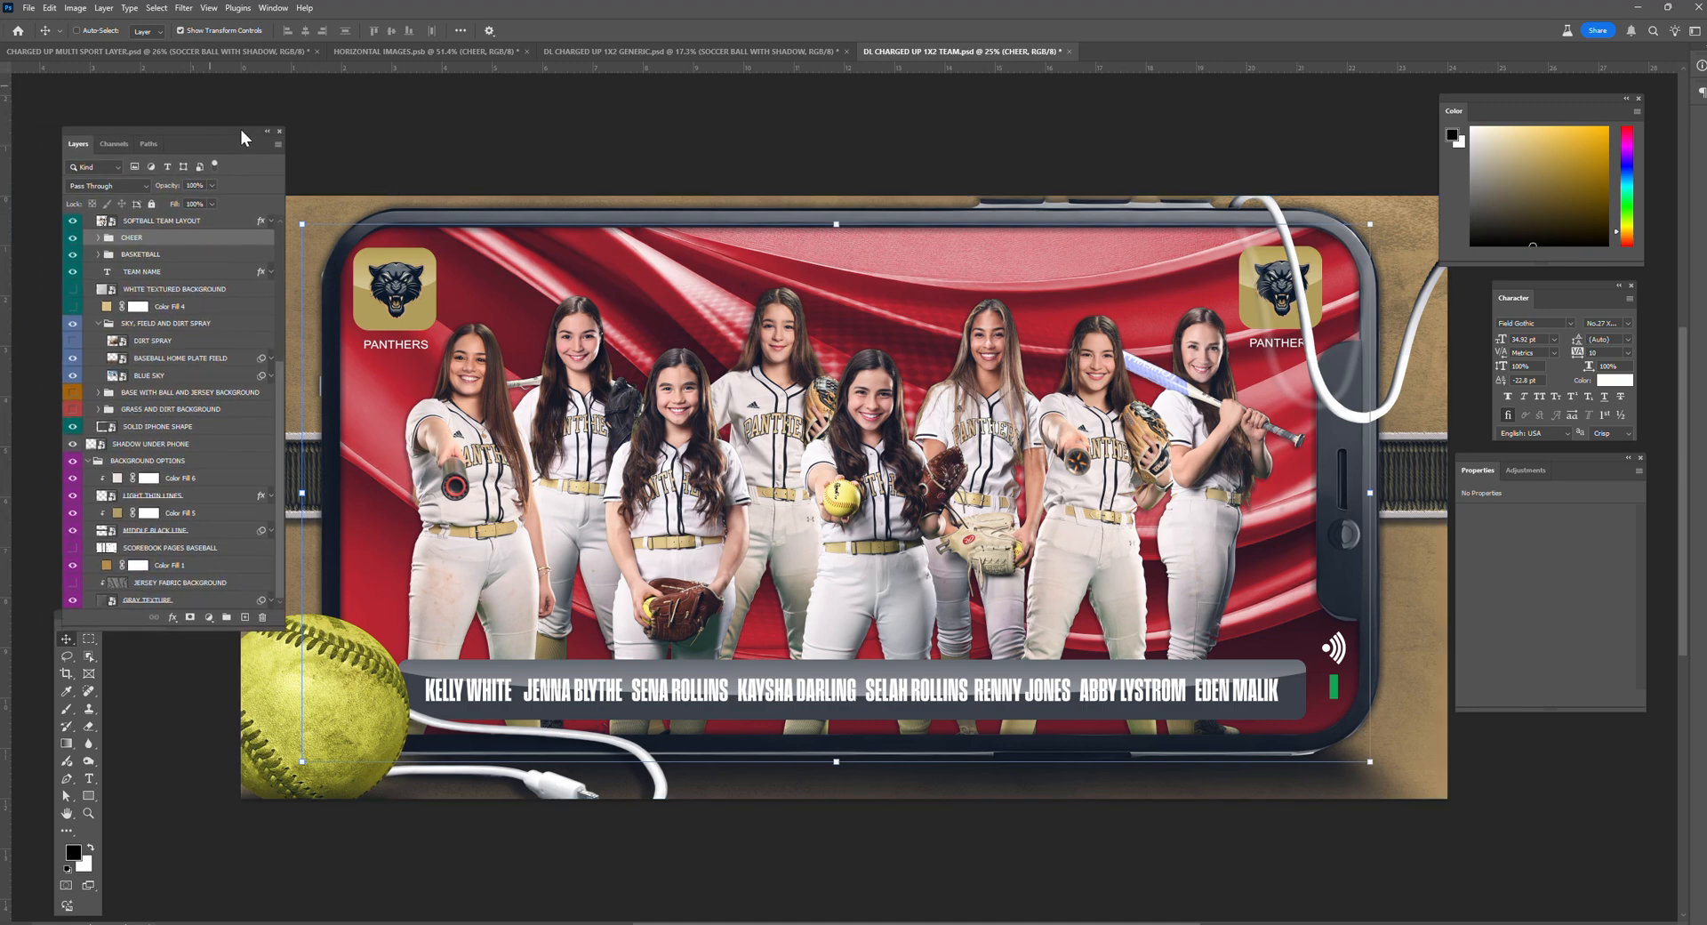
{"action": "left_click", "coordinate": [444, 51]}
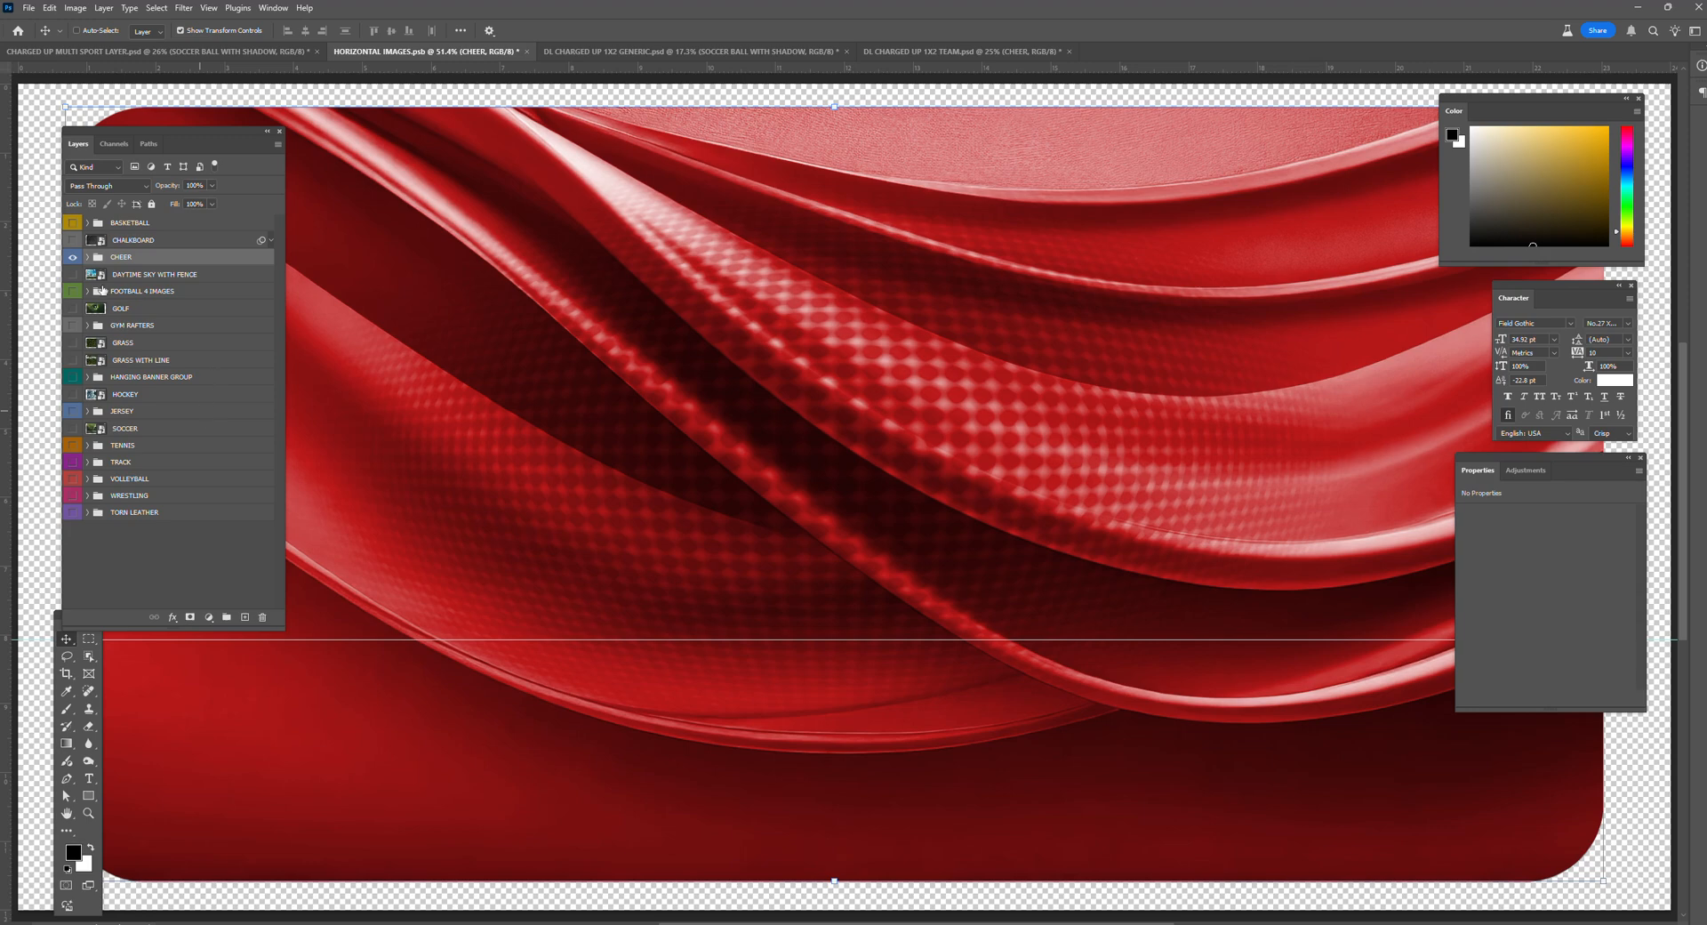
{"action": "left_click", "coordinate": [74, 257]}
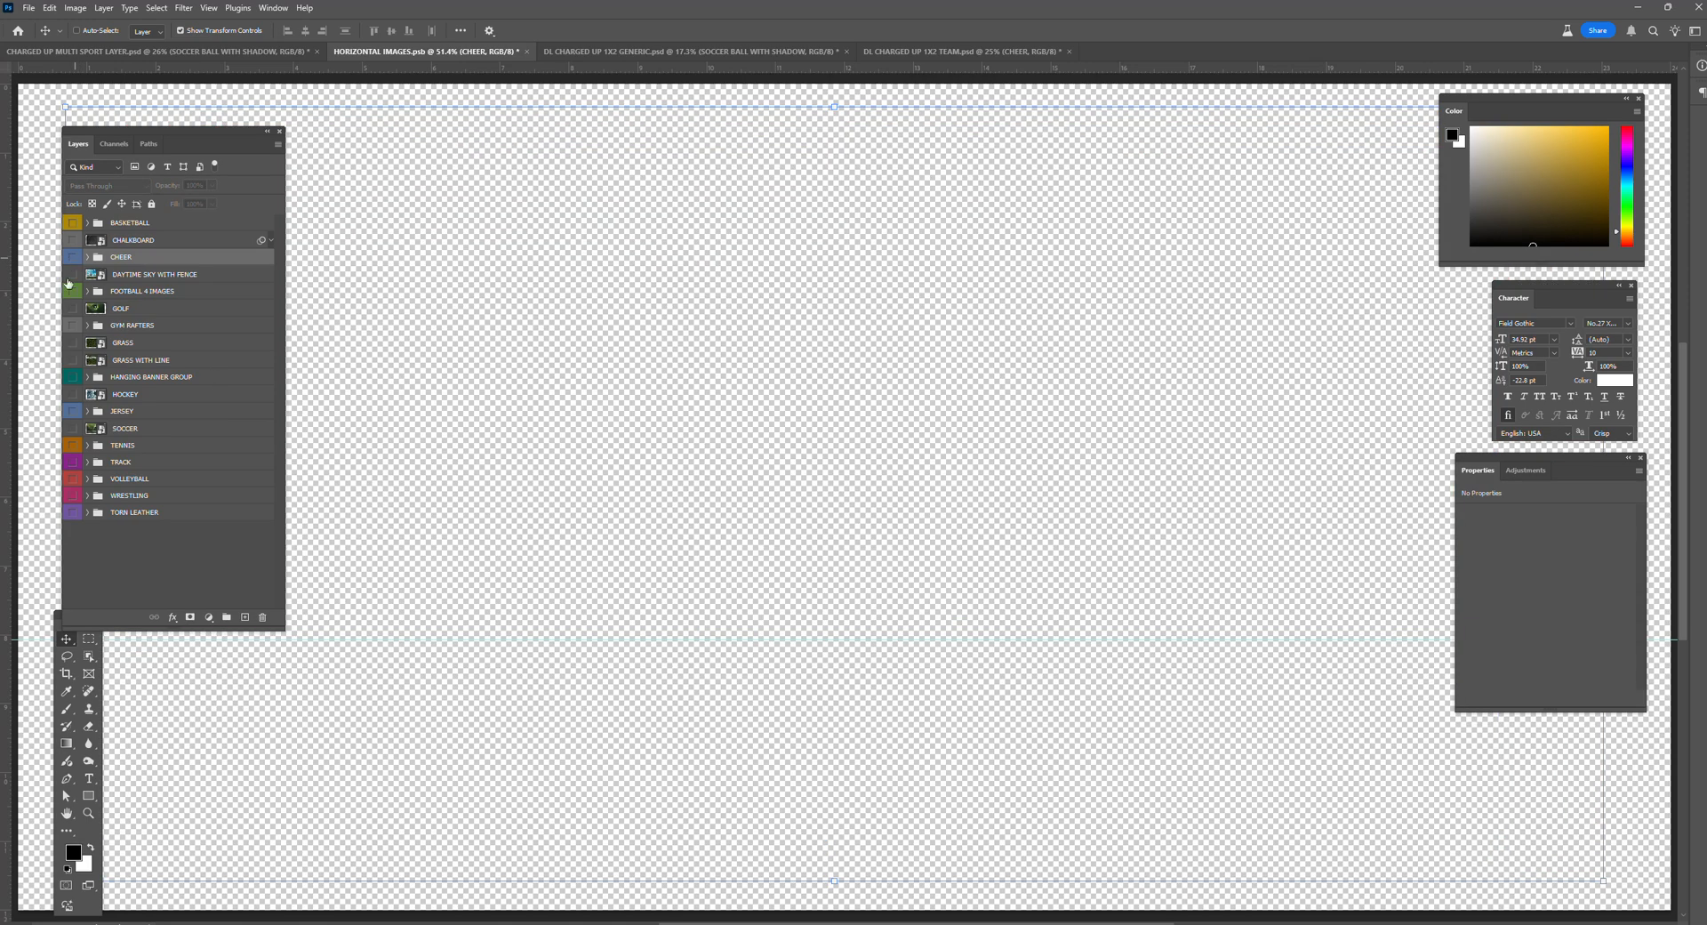
{"action": "left_click", "coordinate": [73, 274]}
{"action": "left_click", "coordinate": [151, 278]}
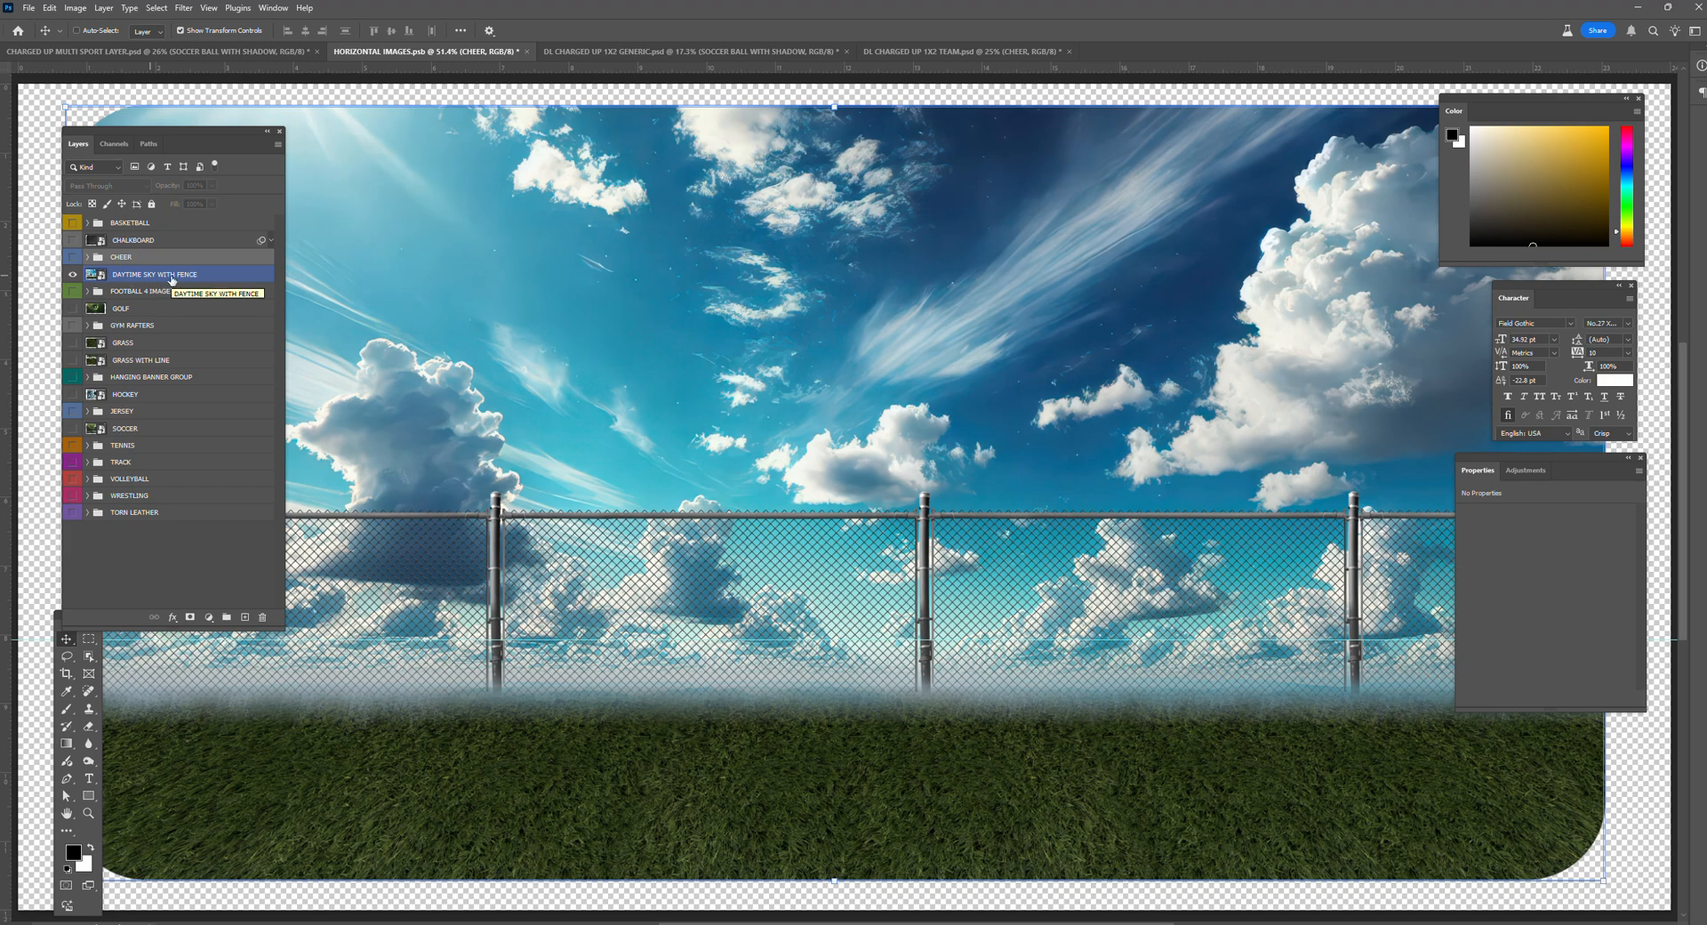
{"action": "left_click", "coordinate": [73, 275]}
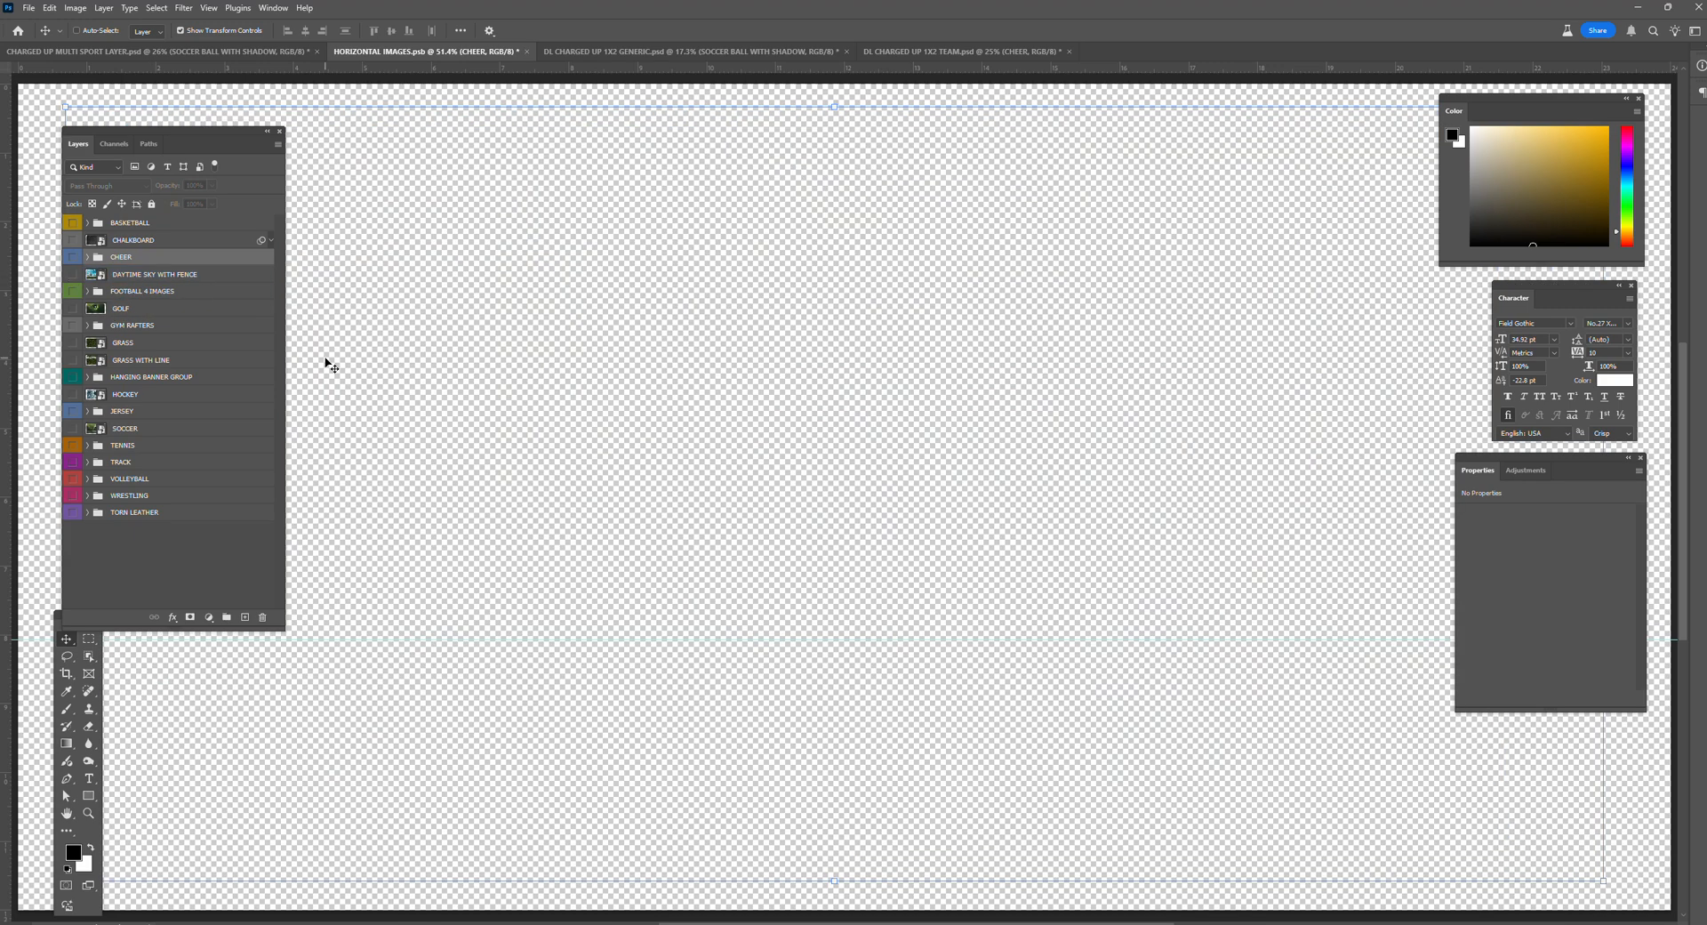
Step: Expand the FOOTBALL 4 IMAGES group and preview each of its football layers one at a time, hiding each after viewing
{"action": "left_click", "coordinate": [87, 291]}
{"action": "left_click", "coordinate": [74, 308]}
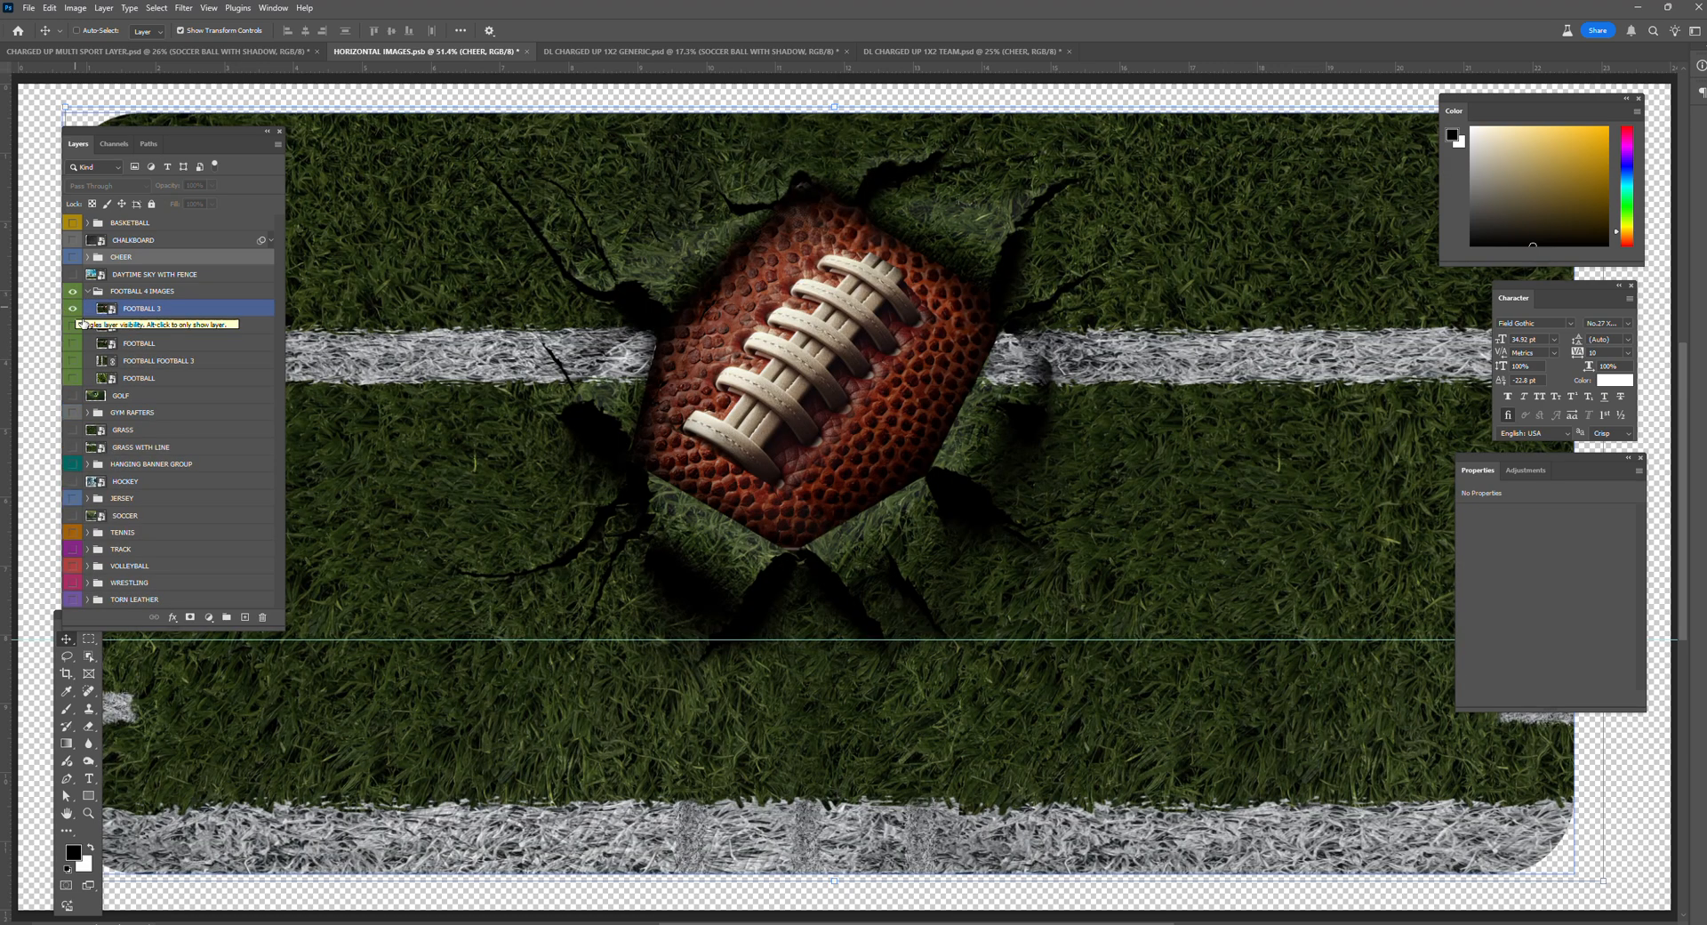
{"action": "left_click", "coordinate": [73, 326]}
{"action": "left_click", "coordinate": [73, 309]}
{"action": "left_click", "coordinate": [73, 326]}
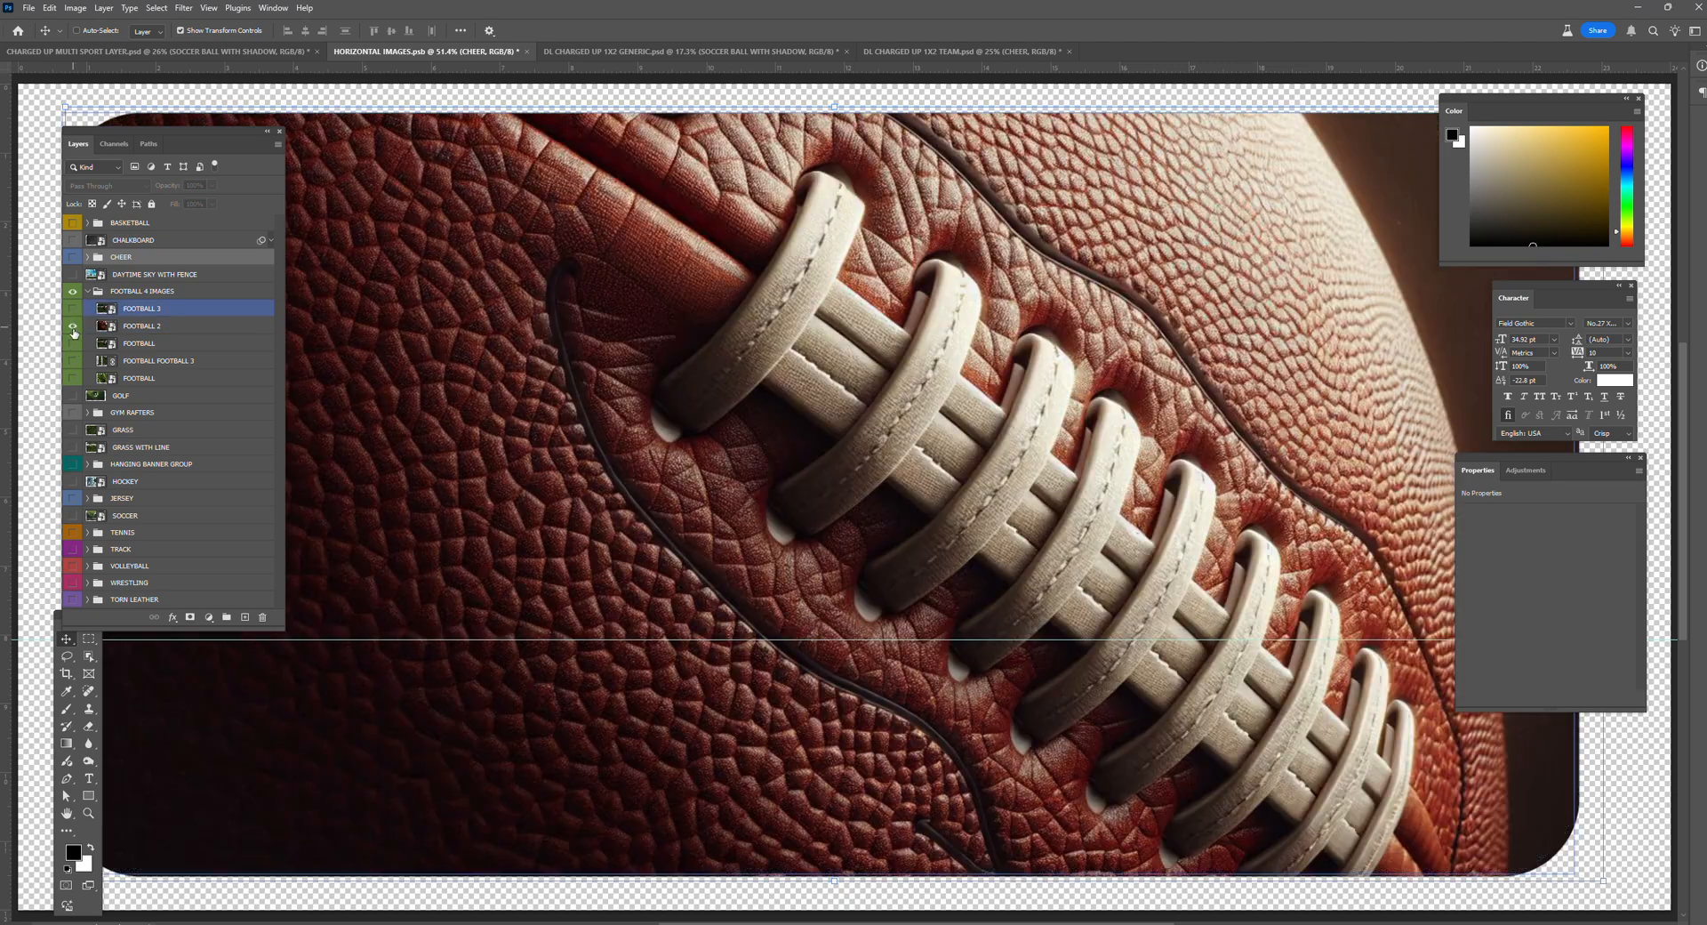
{"action": "left_click", "coordinate": [74, 343]}
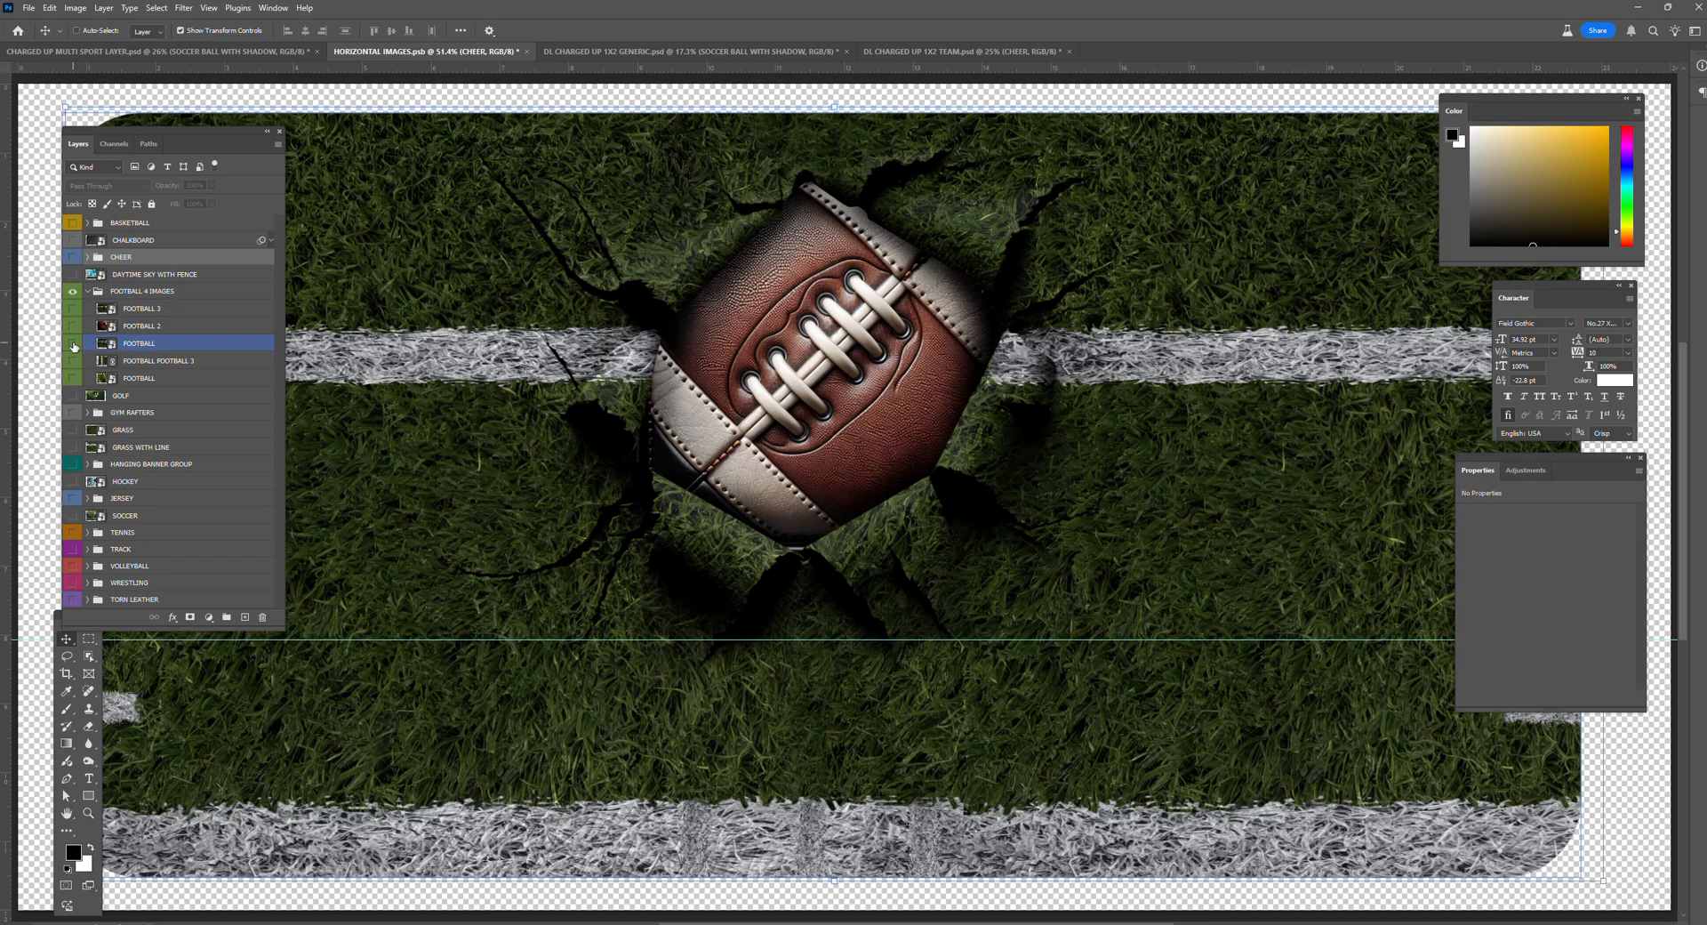
{"action": "left_click", "coordinate": [73, 346]}
{"action": "left_click", "coordinate": [76, 361]}
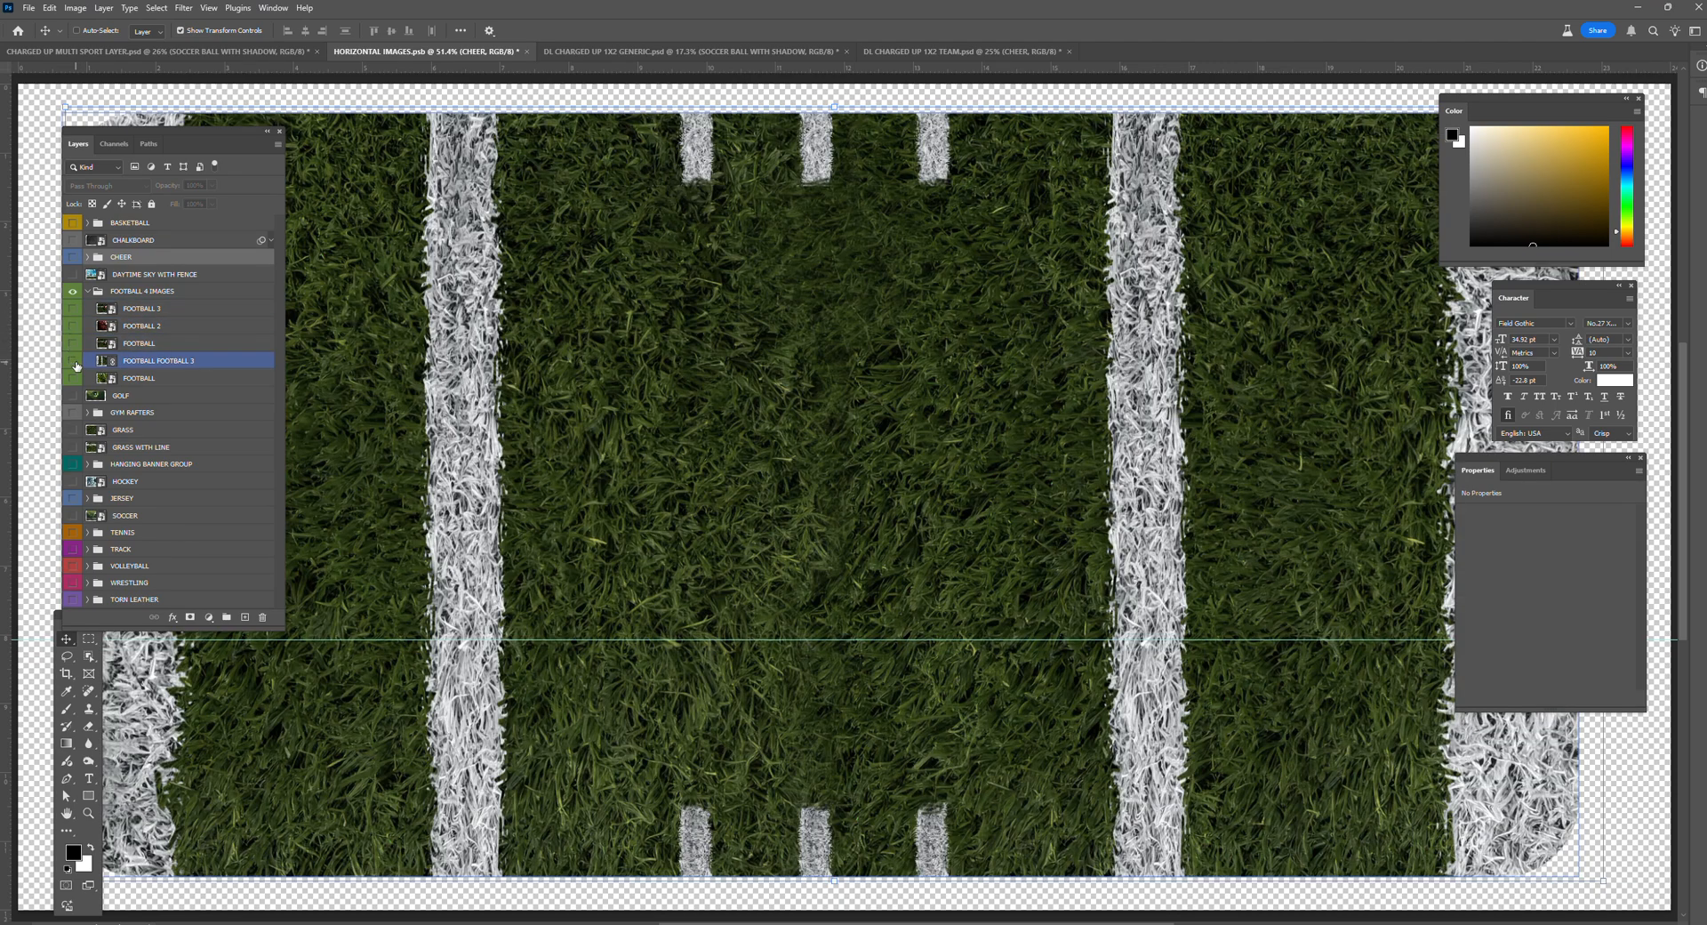
{"action": "left_click", "coordinate": [76, 363]}
{"action": "left_click", "coordinate": [75, 379]}
{"action": "left_click", "coordinate": [75, 379]}
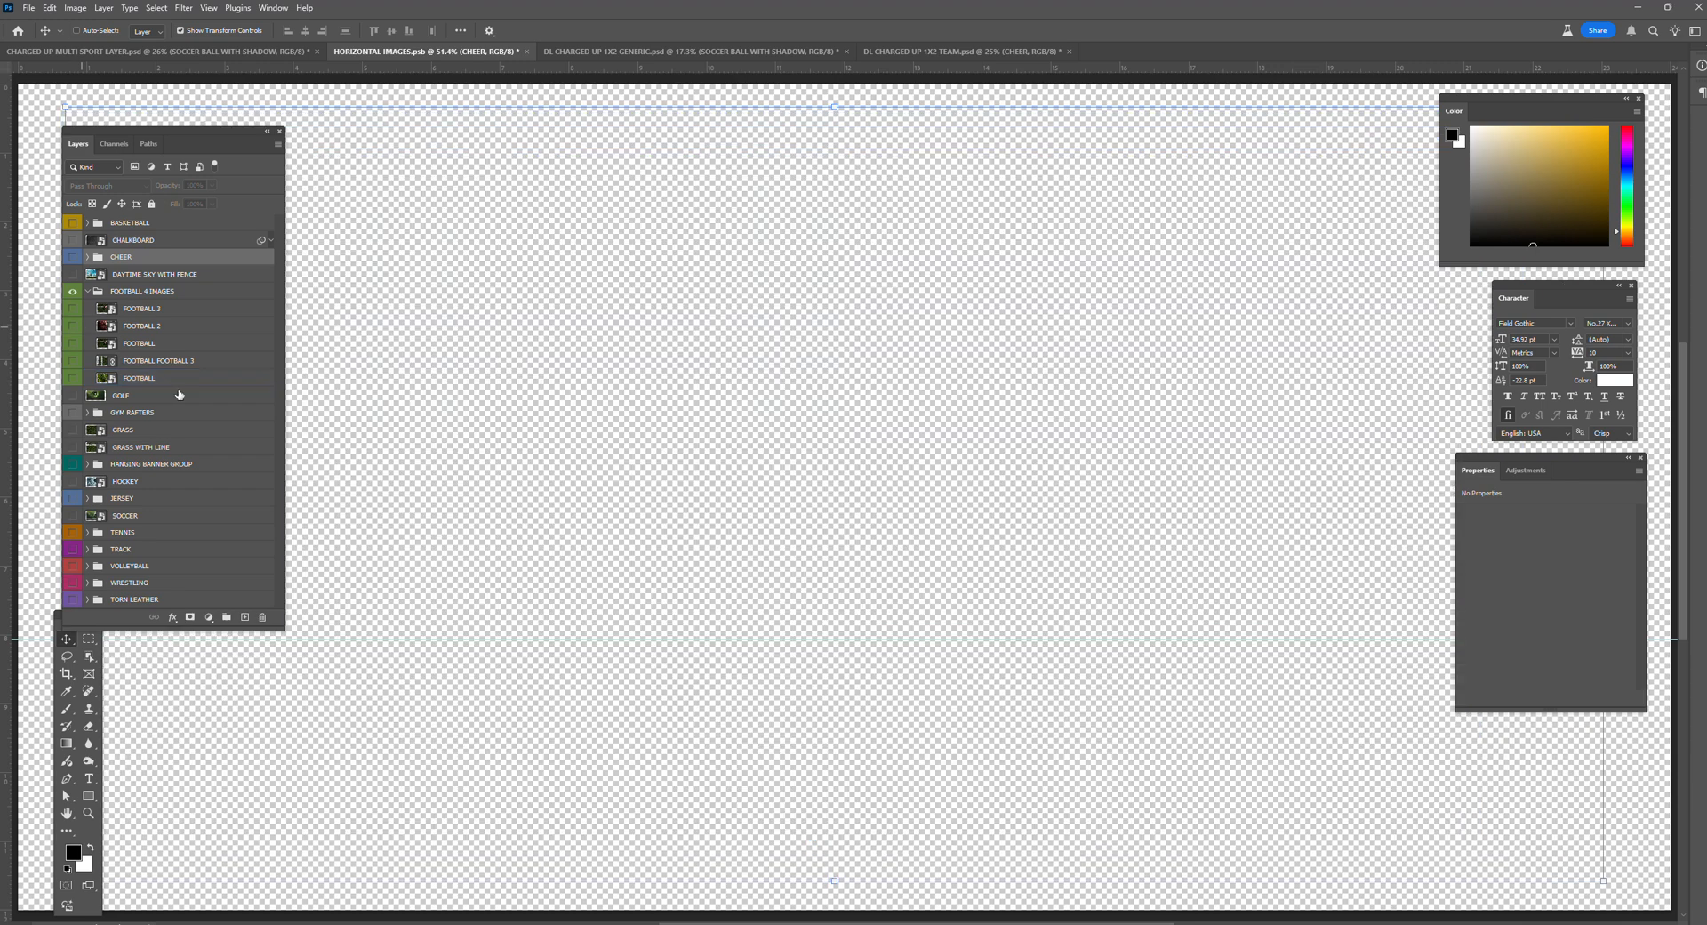
Step: Preview the GYM RAFTERS group and its colour fill layer, and show the GOLF layer above it
{"action": "left_click", "coordinate": [88, 412]}
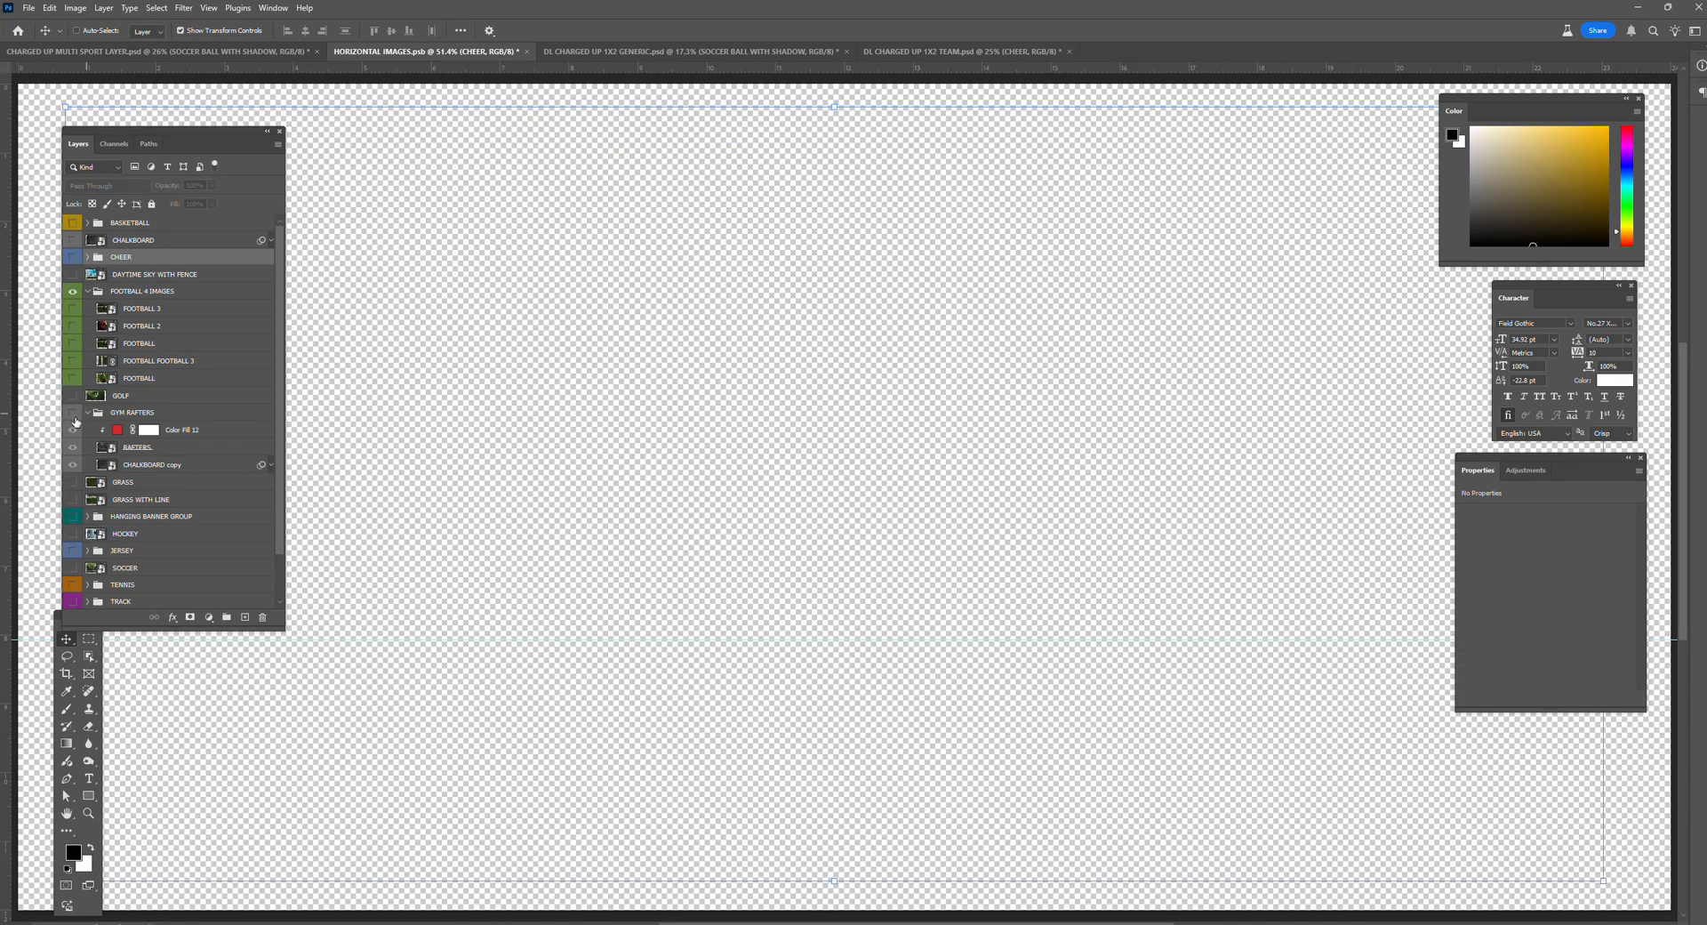
{"action": "left_click", "coordinate": [74, 413]}
{"action": "left_click", "coordinate": [178, 429]}
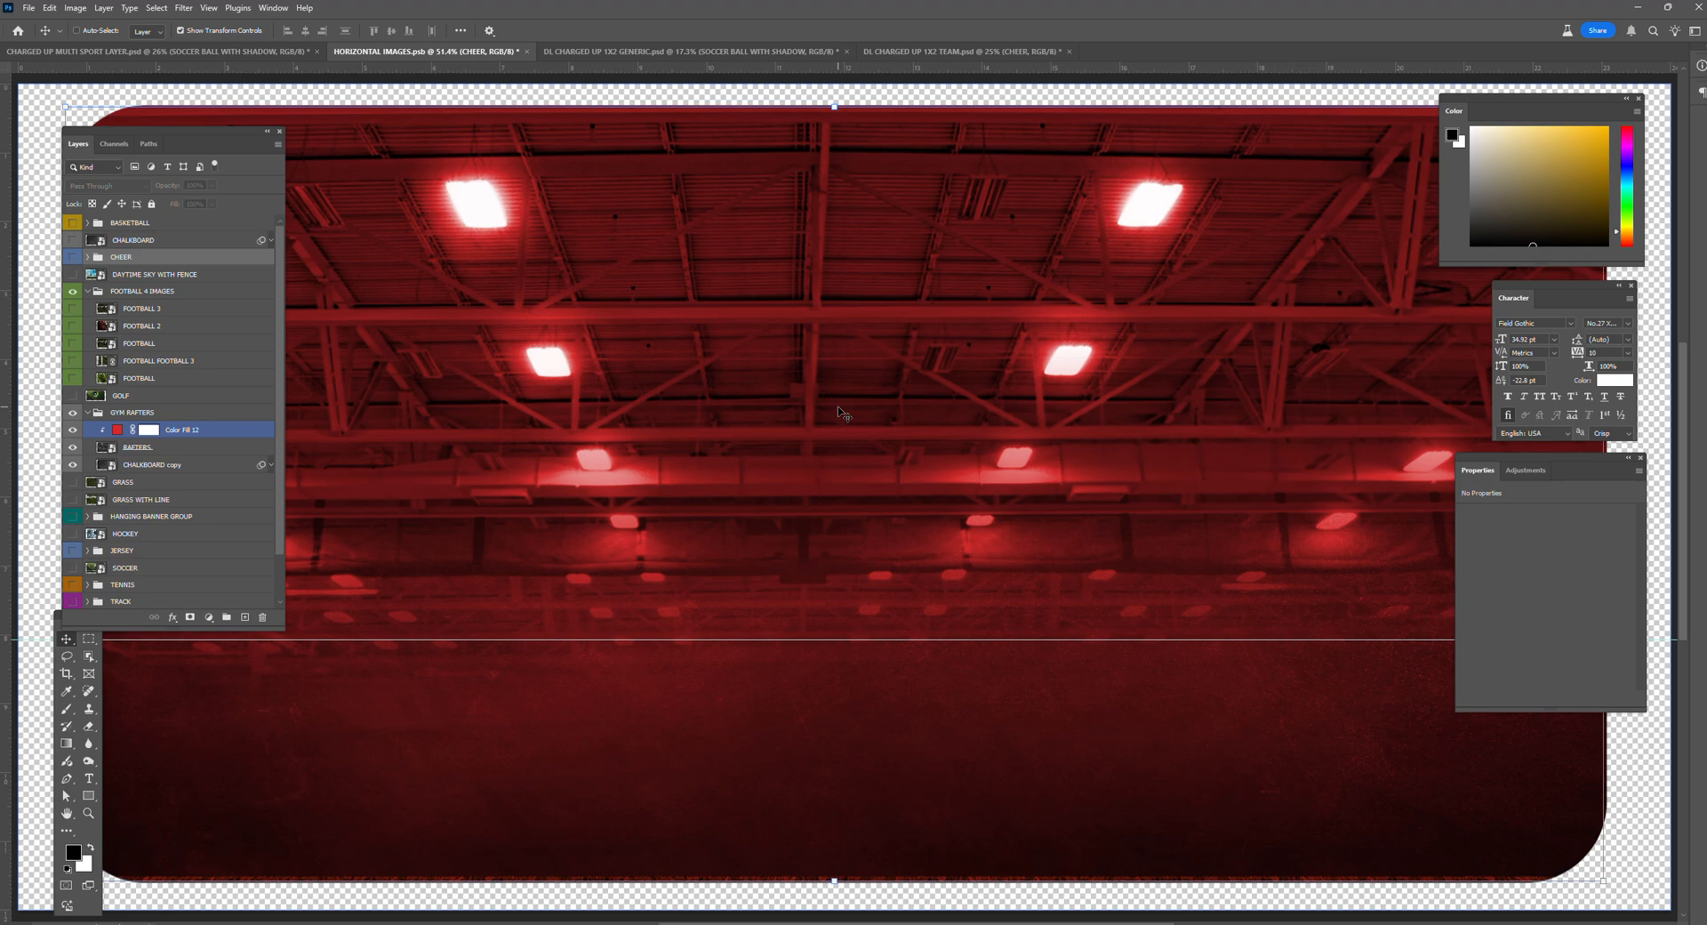
{"action": "left_click", "coordinate": [99, 413]}
{"action": "left_click", "coordinate": [87, 413]}
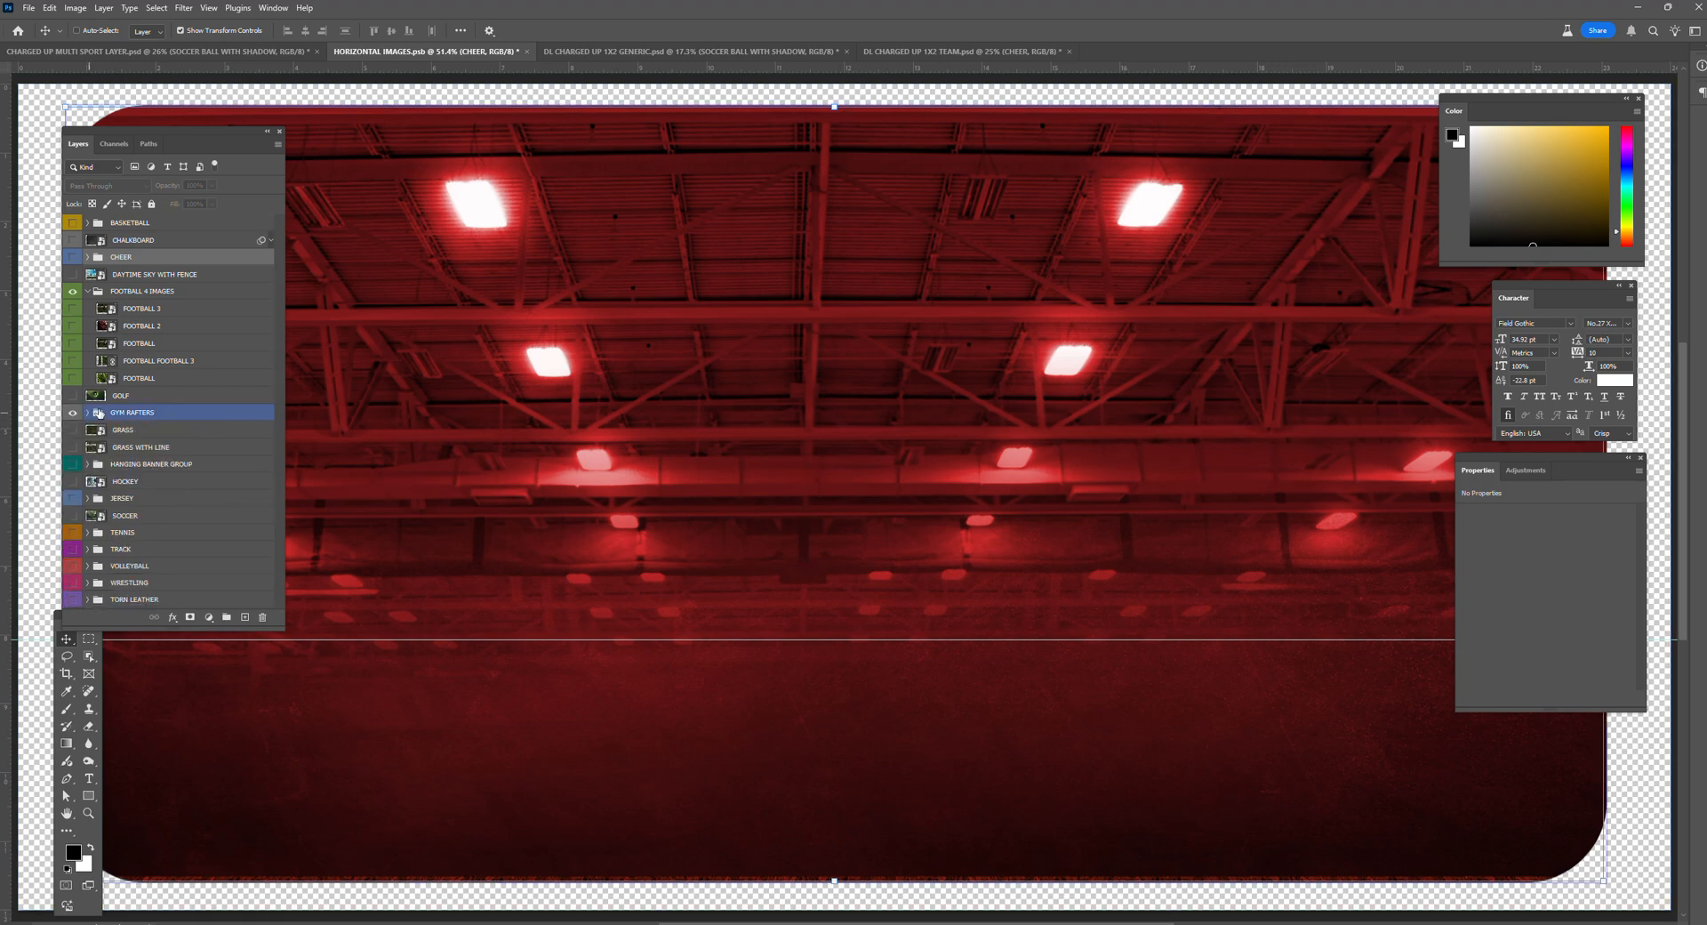
{"action": "left_click", "coordinate": [99, 395]}
{"action": "left_click", "coordinate": [73, 395]}
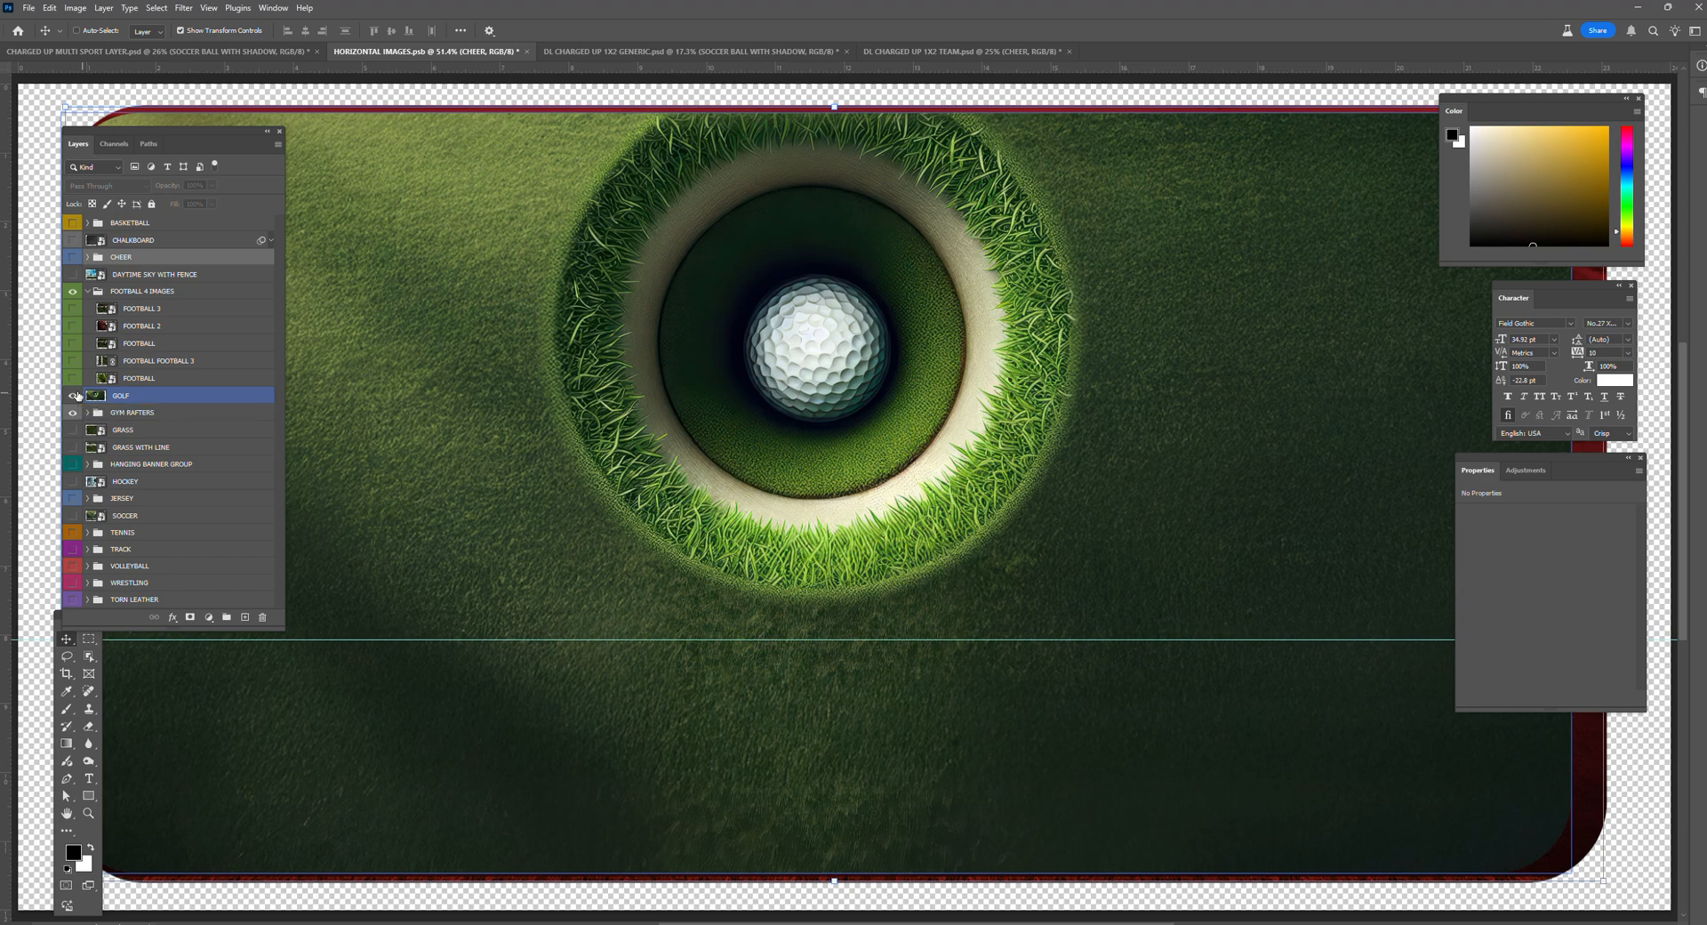
Step: Hide the GOLF layer and GYM RAFTERS group, and preview the GRASS, GRASS WITH LINE and HOCKEY layers in turn, hiding each after viewing
{"action": "left_click", "coordinate": [73, 396]}
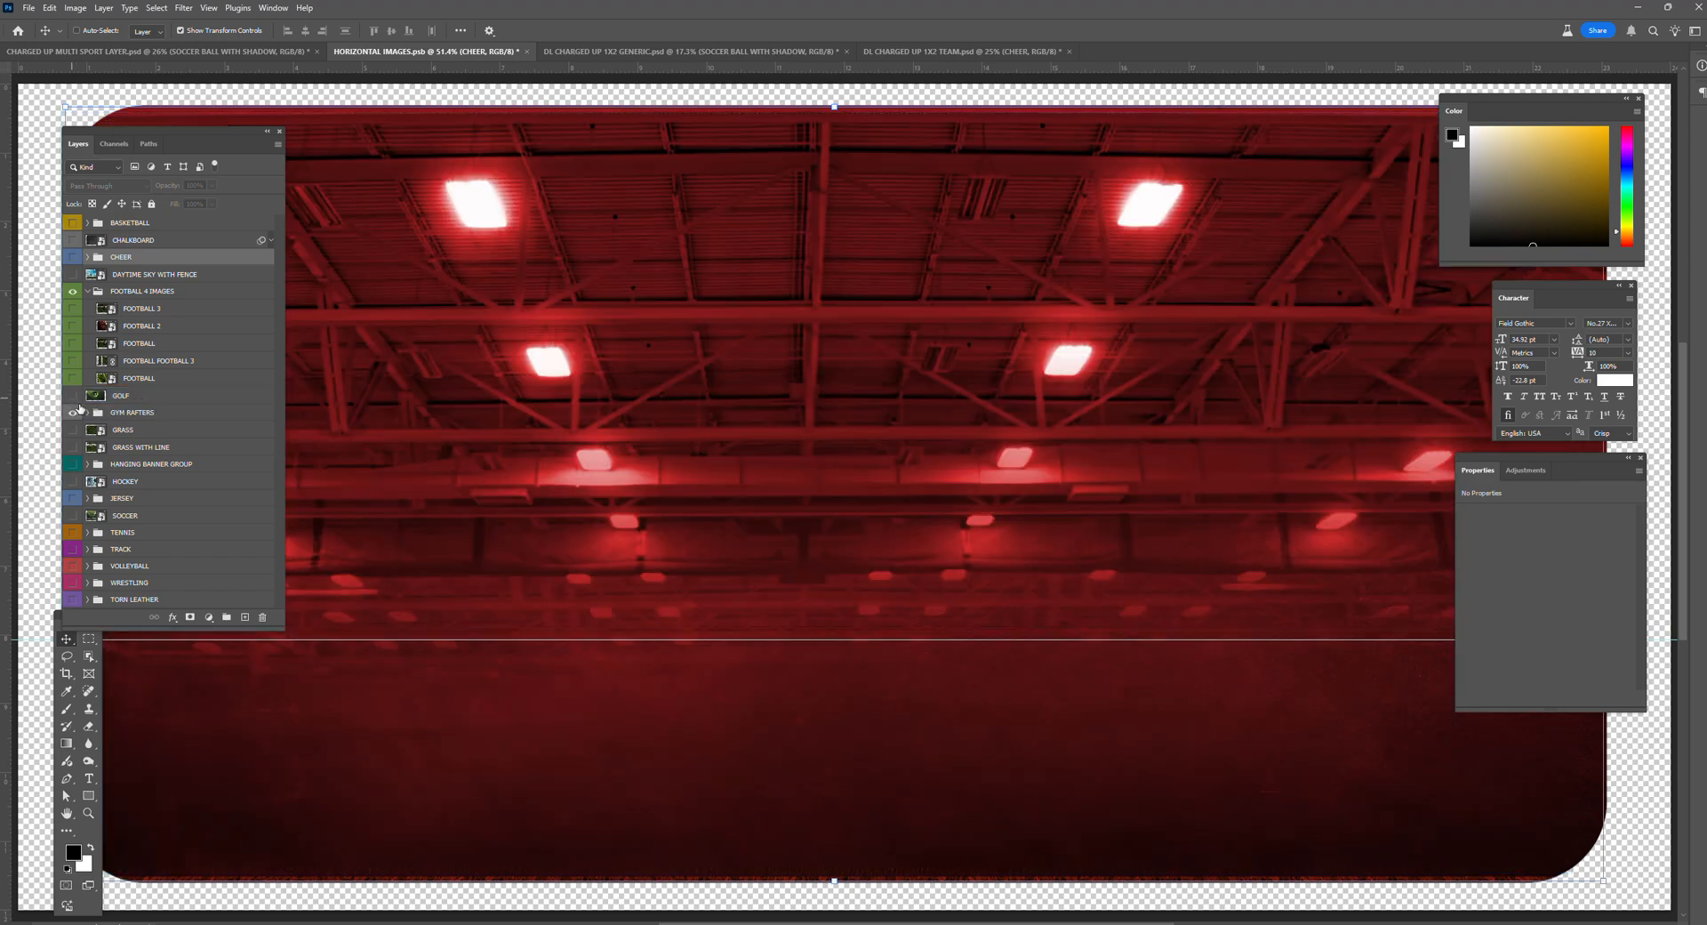
{"action": "left_click", "coordinate": [73, 429]}
{"action": "left_click", "coordinate": [73, 413]}
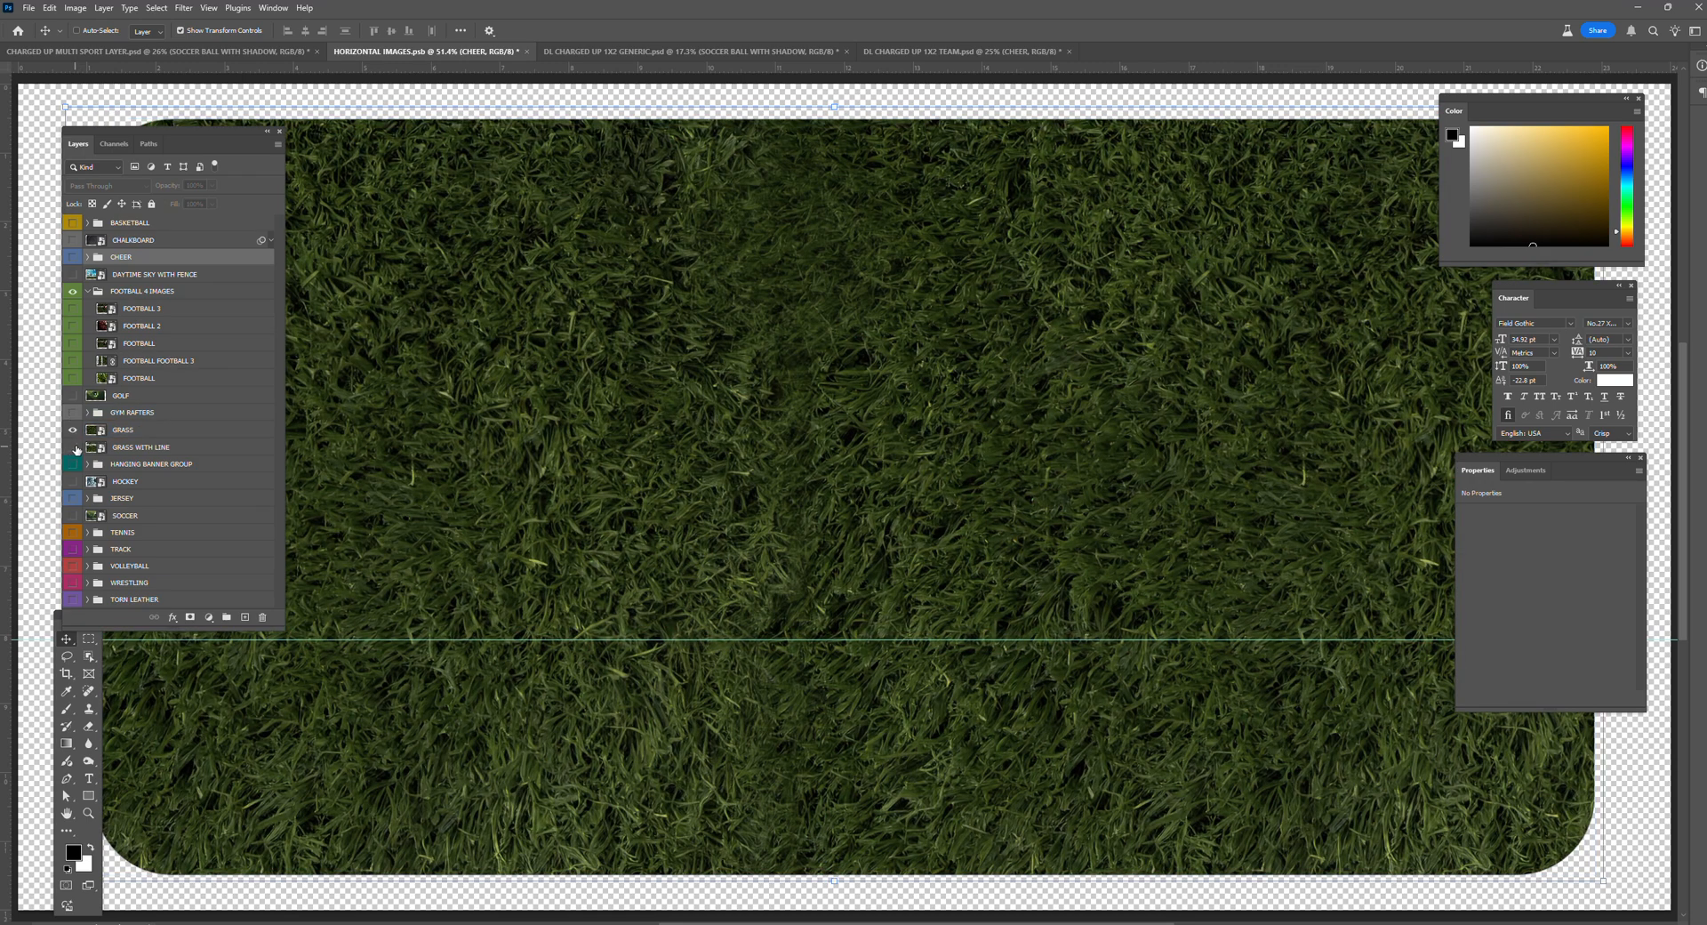
{"action": "left_click", "coordinate": [73, 429]}
{"action": "left_click", "coordinate": [73, 447]}
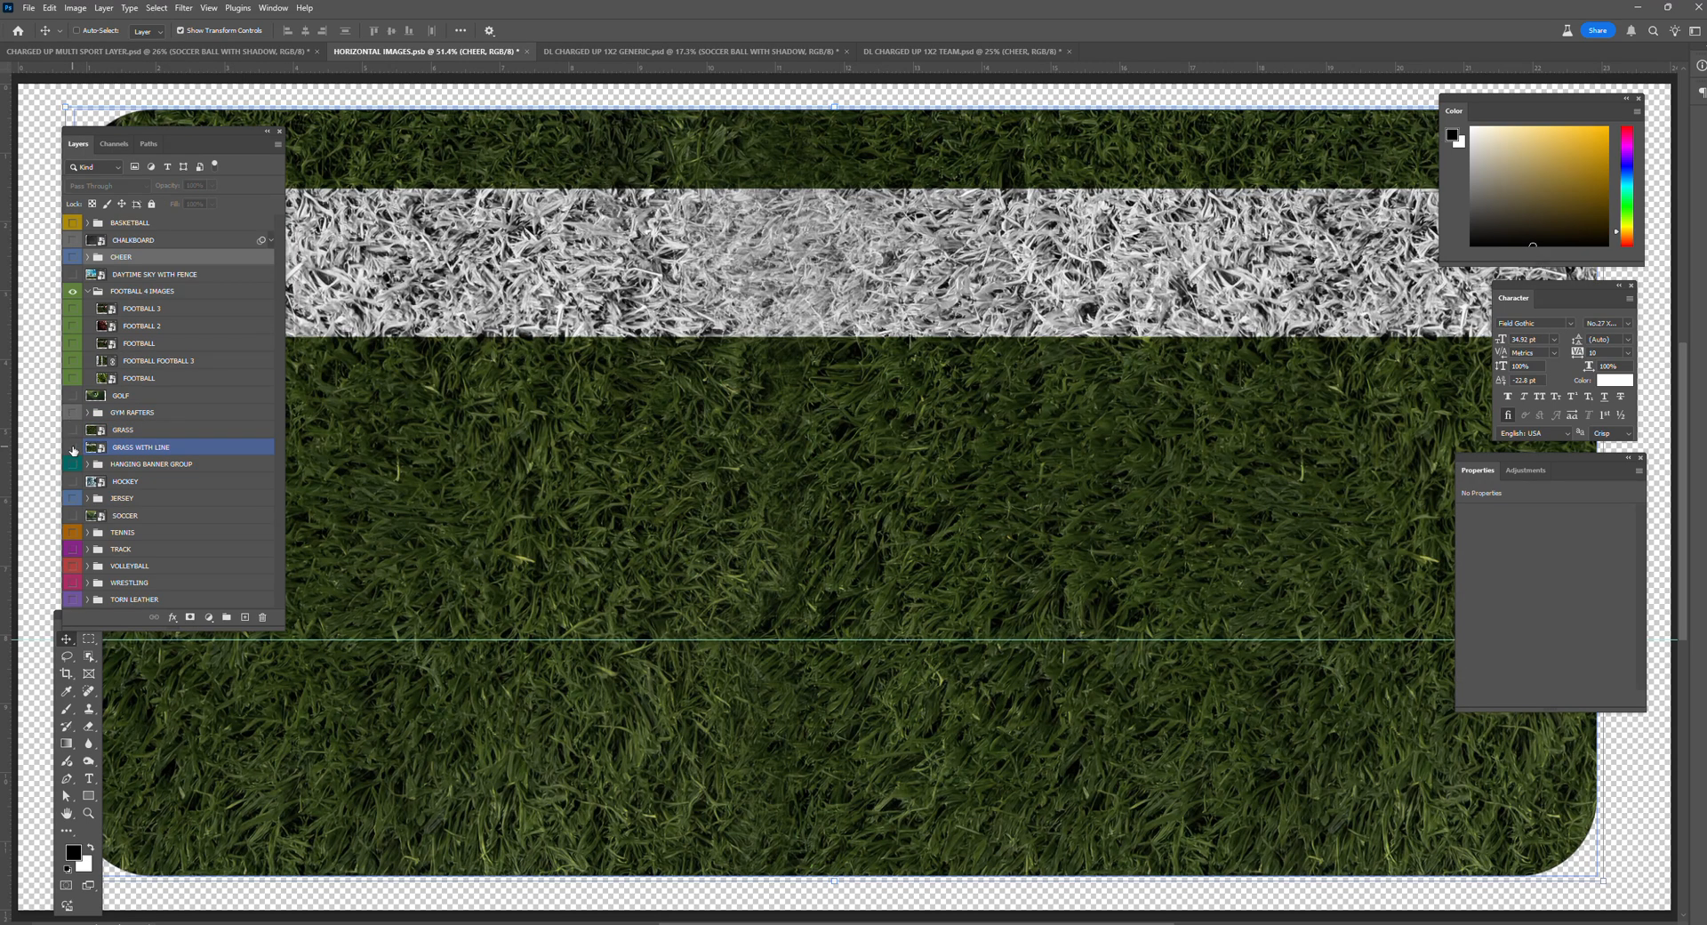
{"action": "left_click", "coordinate": [73, 447]}
{"action": "left_click", "coordinate": [74, 482]}
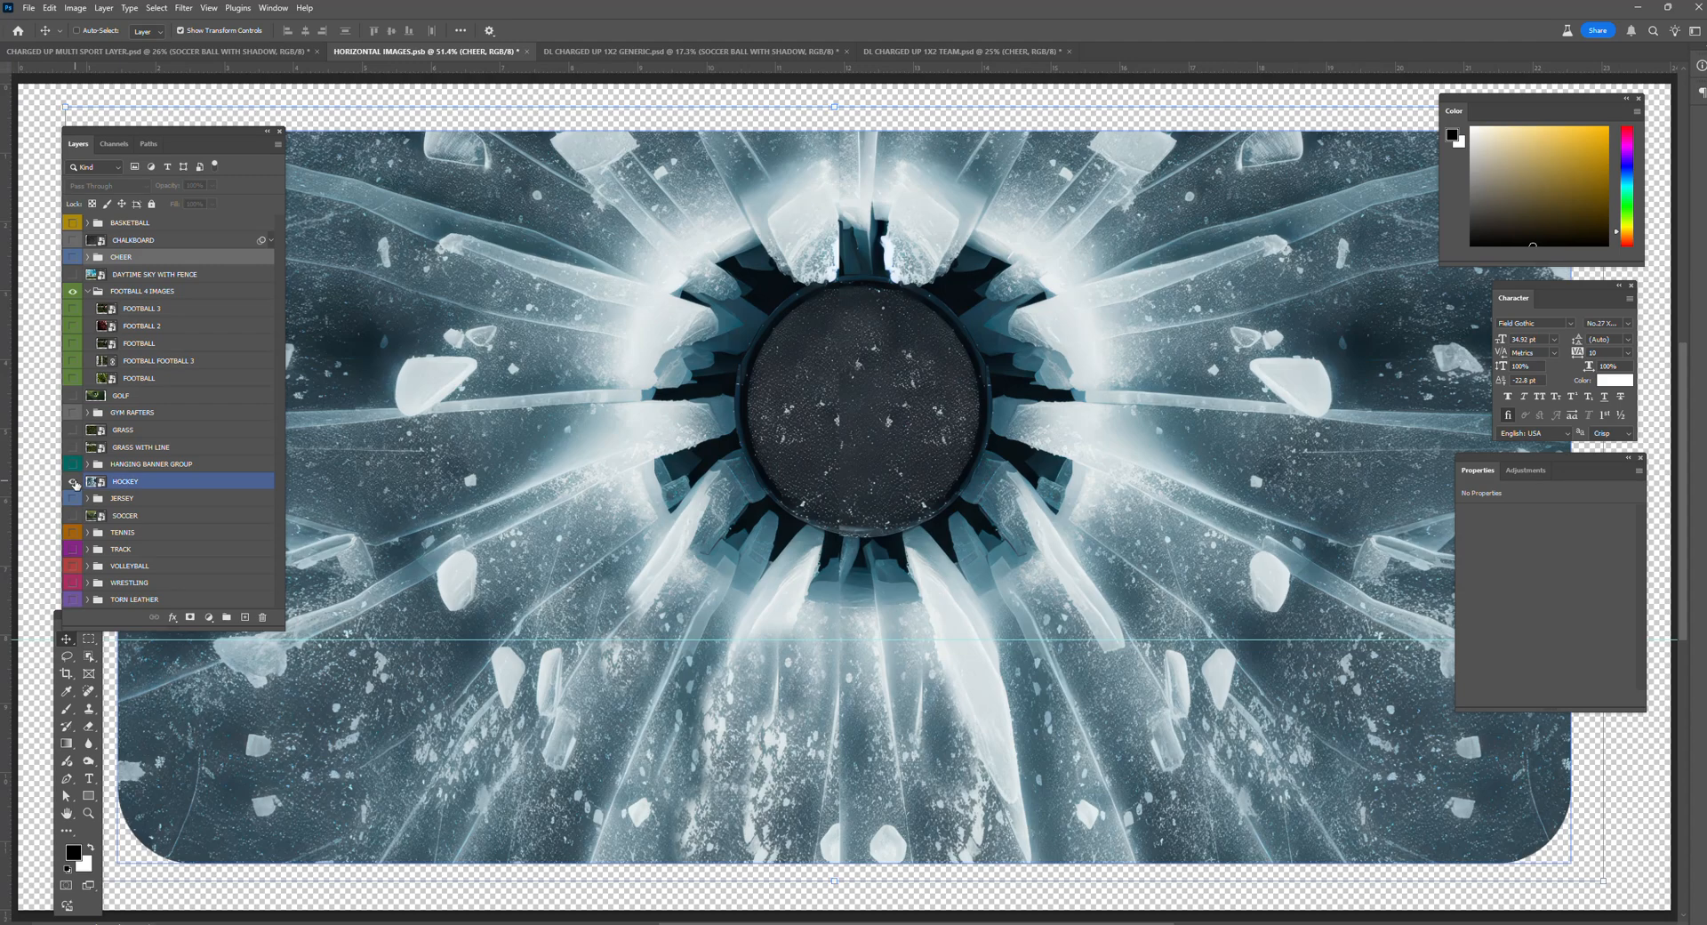
{"action": "left_click", "coordinate": [75, 483]}
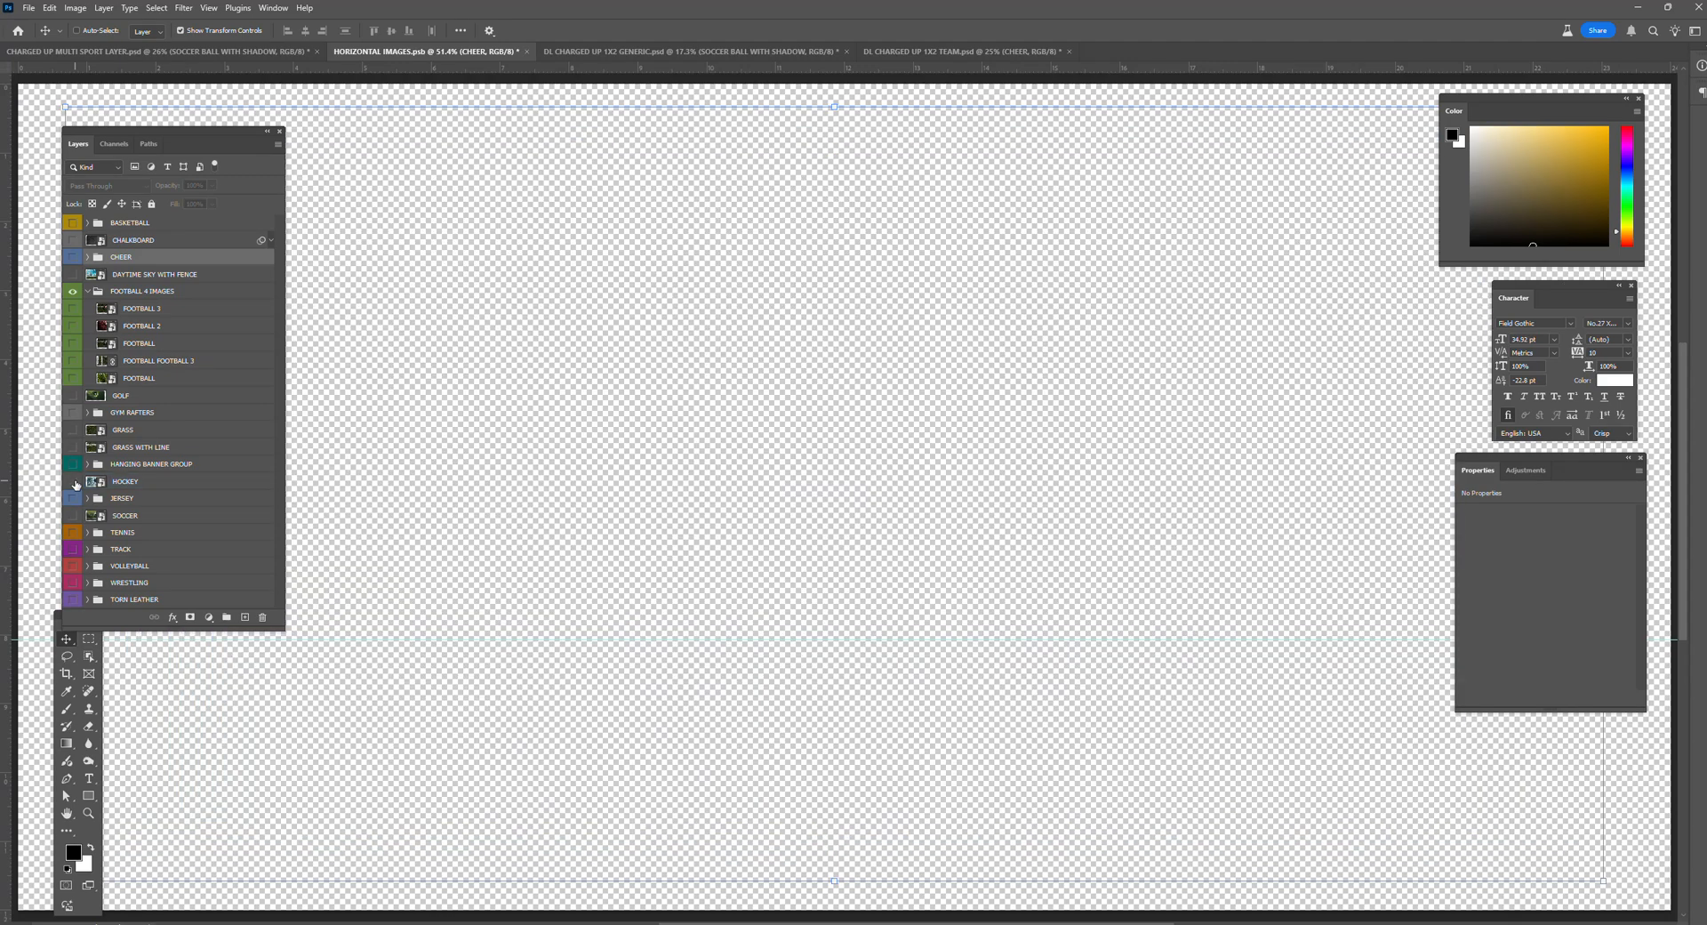
Step: Show the JERSEY group, expand it to toggle its colour fill and jersey layers off and on, and collapse it again
{"action": "left_click", "coordinate": [74, 501]}
{"action": "left_click", "coordinate": [87, 499]}
{"action": "left_click_drag", "start_coordinate": [76, 517], "coordinate": [74, 533]}
{"action": "left_click", "coordinate": [75, 534]}
{"action": "left_click", "coordinate": [76, 519]}
{"action": "left_click", "coordinate": [75, 534]}
{"action": "left_click", "coordinate": [74, 533]}
{"action": "left_click", "coordinate": [74, 534]}
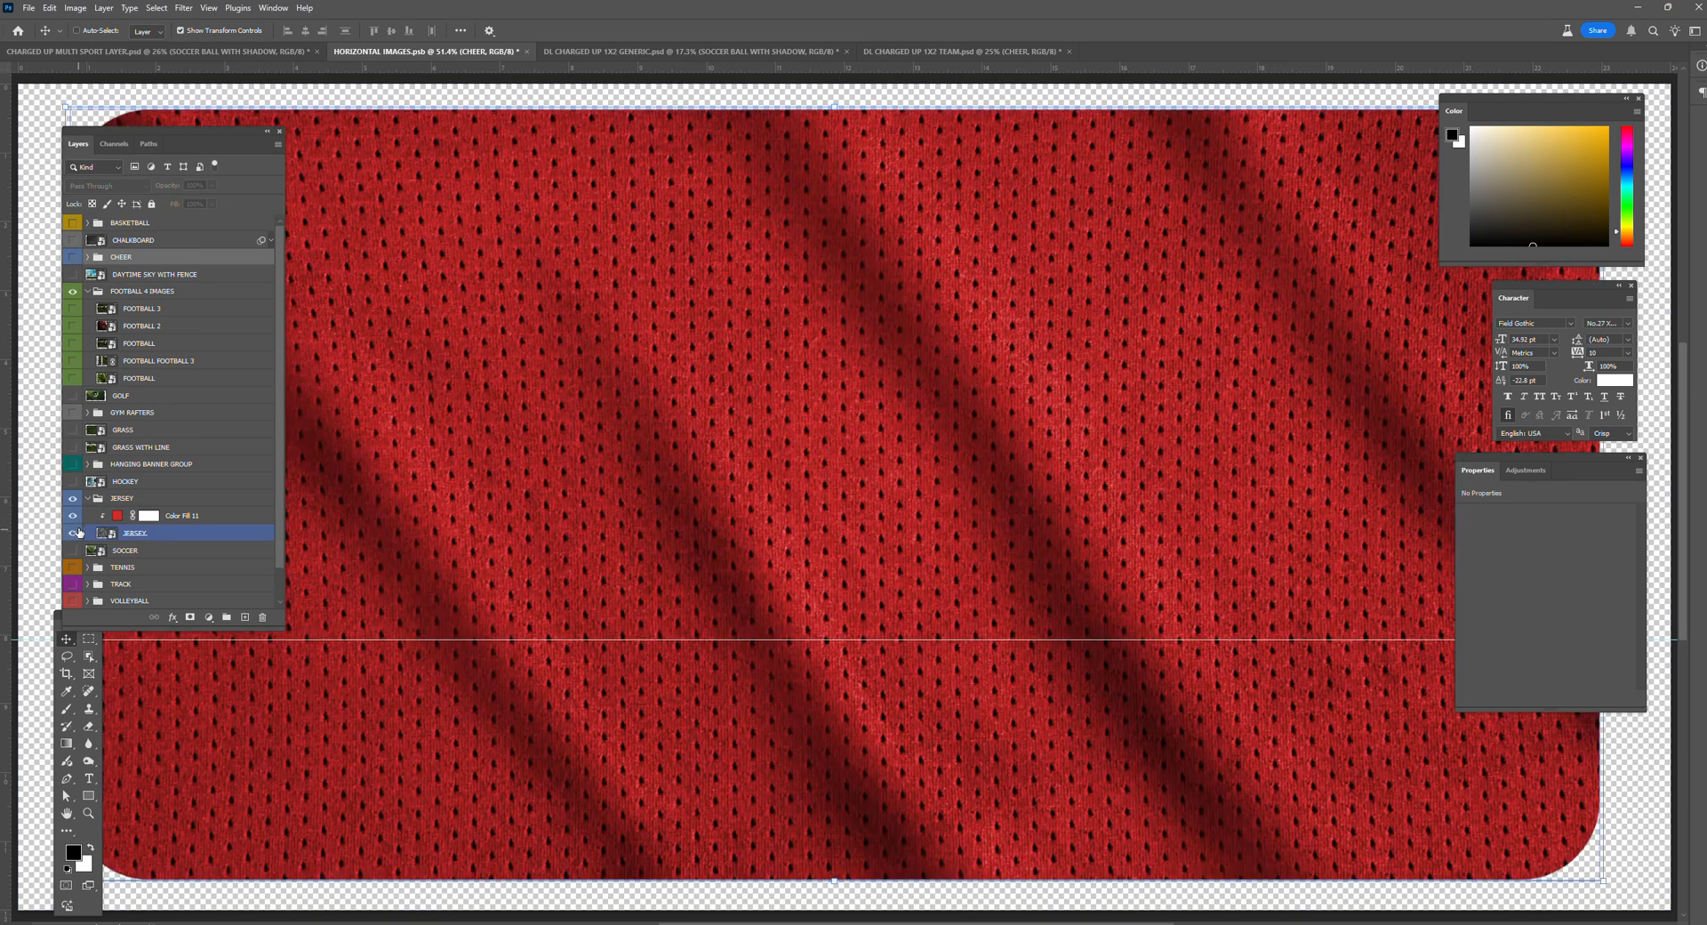
{"action": "left_click", "coordinate": [87, 499]}
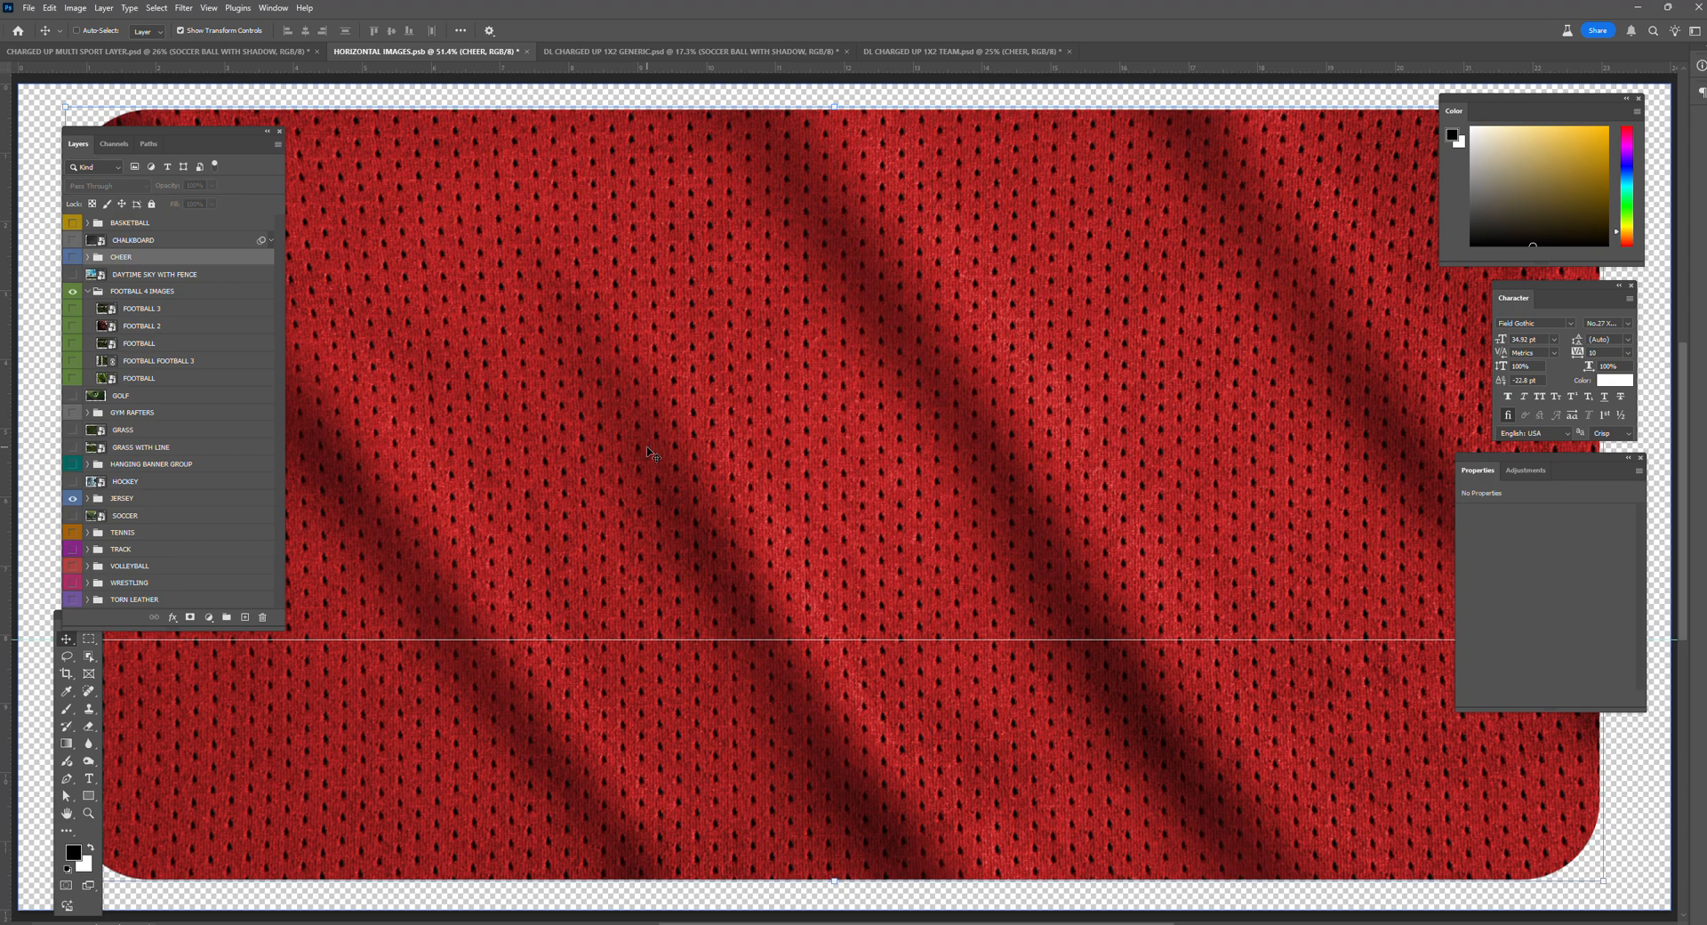
Step: Switch to DL CHARGED UP 1X2 TEAM.psd and hide the BASEBALL AND SOFTBALL group that holds the softball in the corner
{"action": "left_click", "coordinate": [959, 51]}
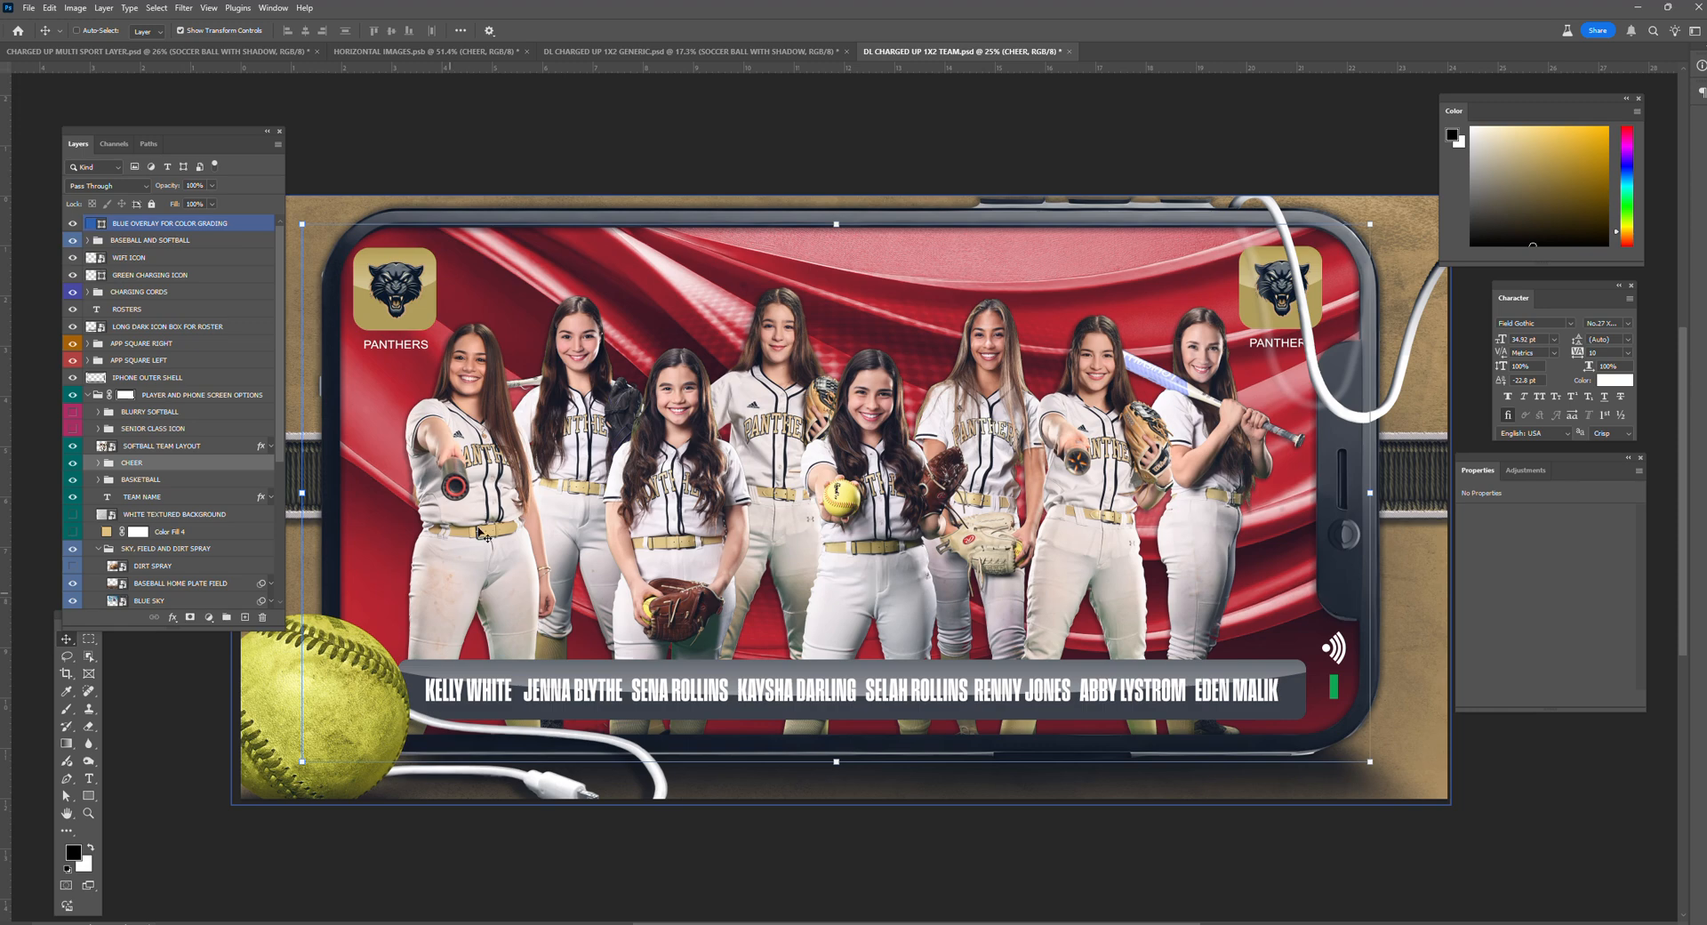
{"action": "left_click", "coordinate": [355, 665], "text": "ctrl"}
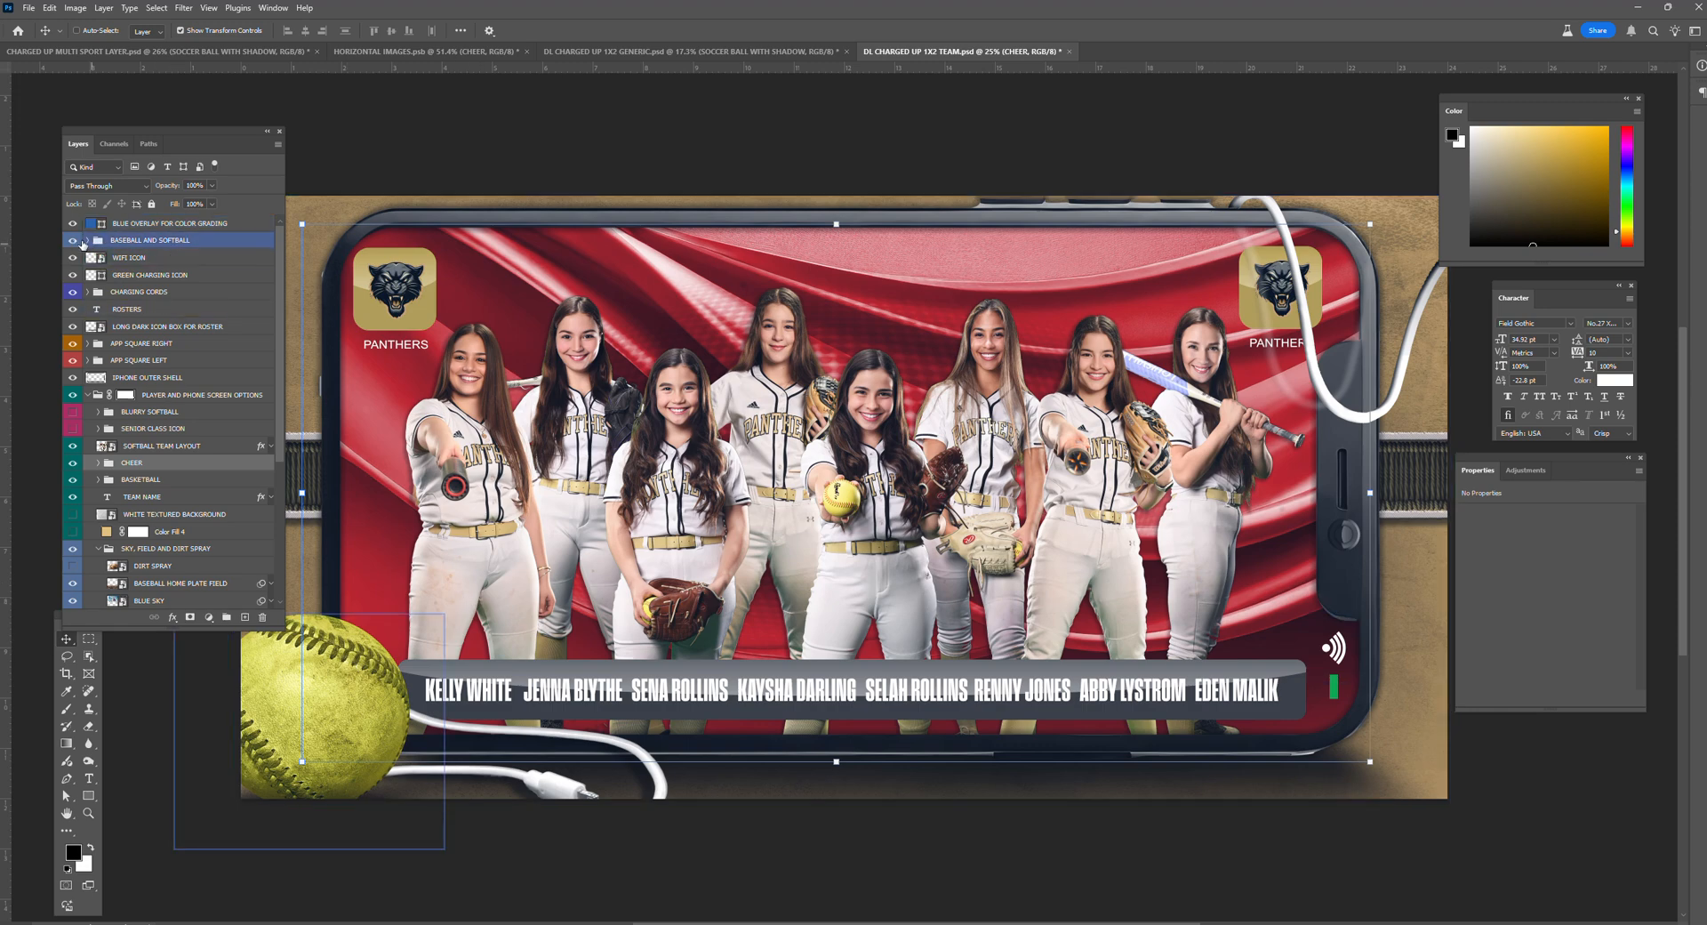
{"action": "left_click", "coordinate": [73, 240]}
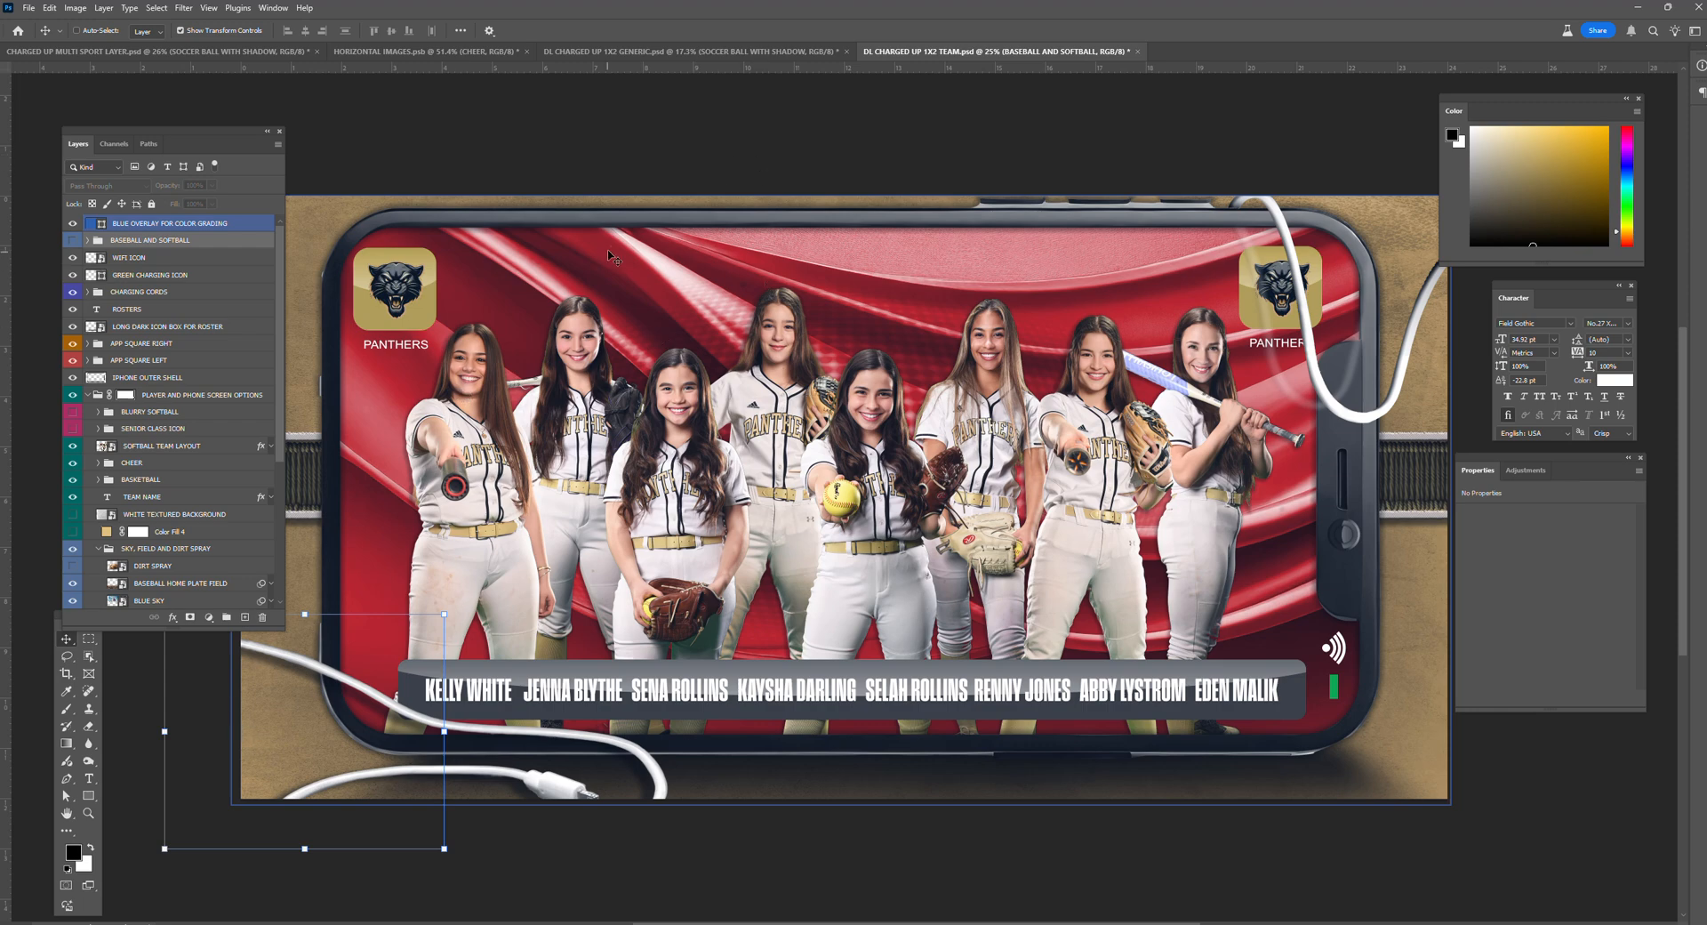
Step: In CHARGED UP MULTI SPORT LAYER.psd, collapse the BALLS AND ELEMENTS group and copy the TRACK image layer from the phone screen backgrounds
{"action": "left_click", "coordinate": [761, 51]}
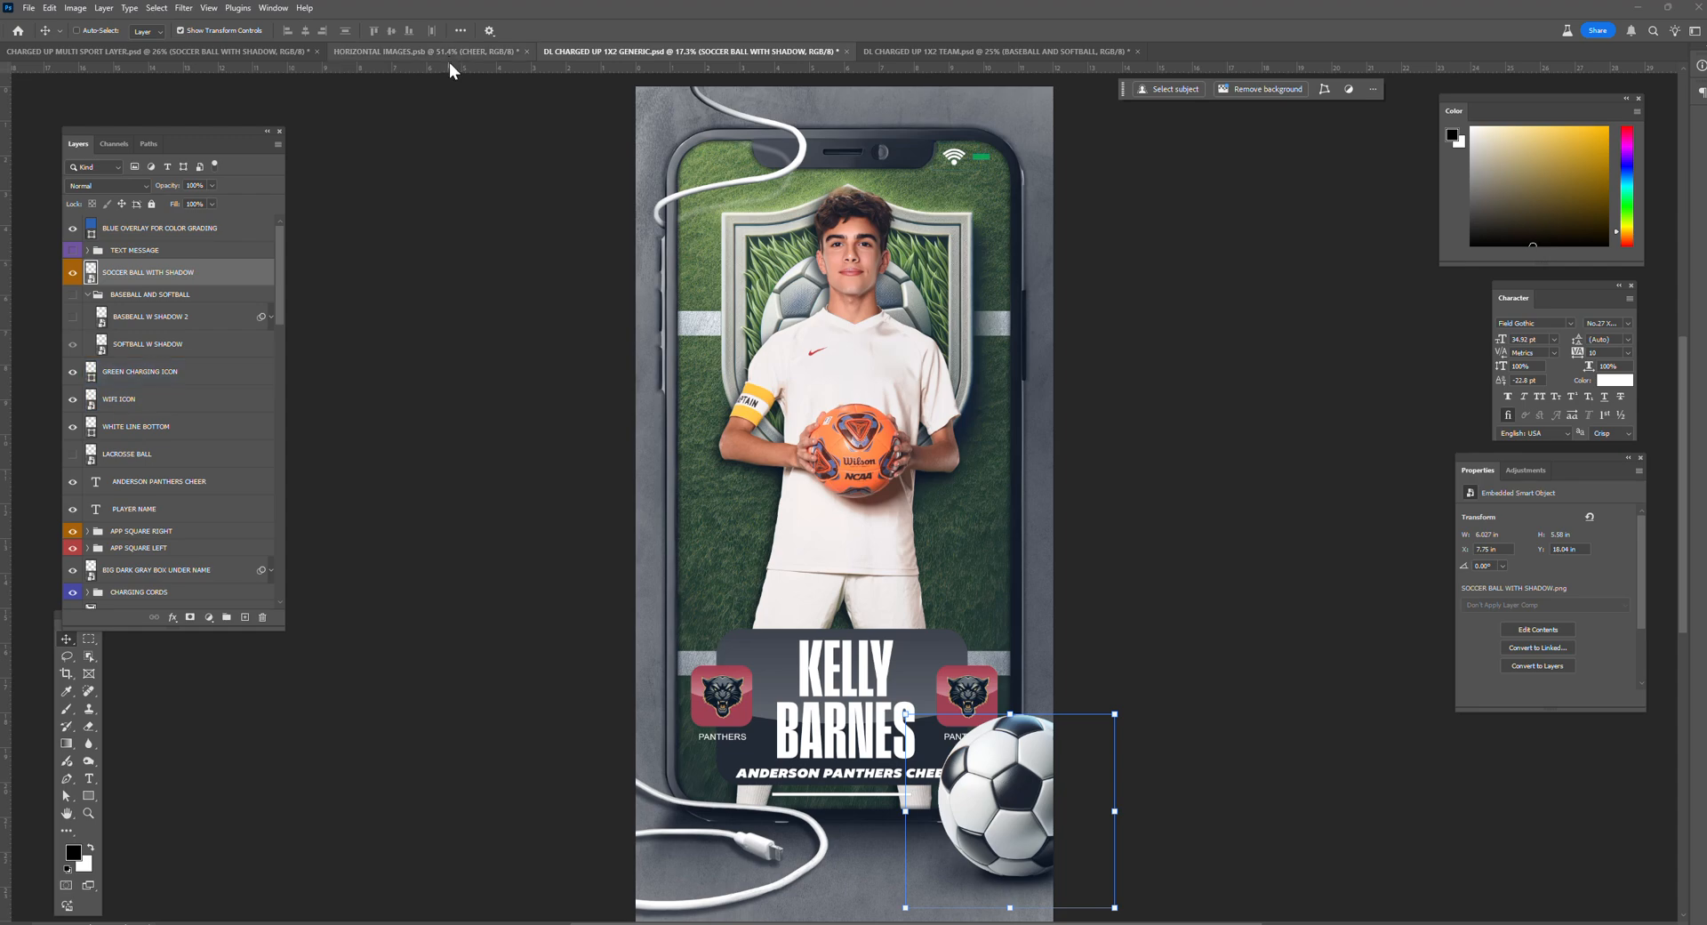
{"action": "left_click", "coordinate": [386, 50]}
{"action": "left_click", "coordinate": [276, 51]}
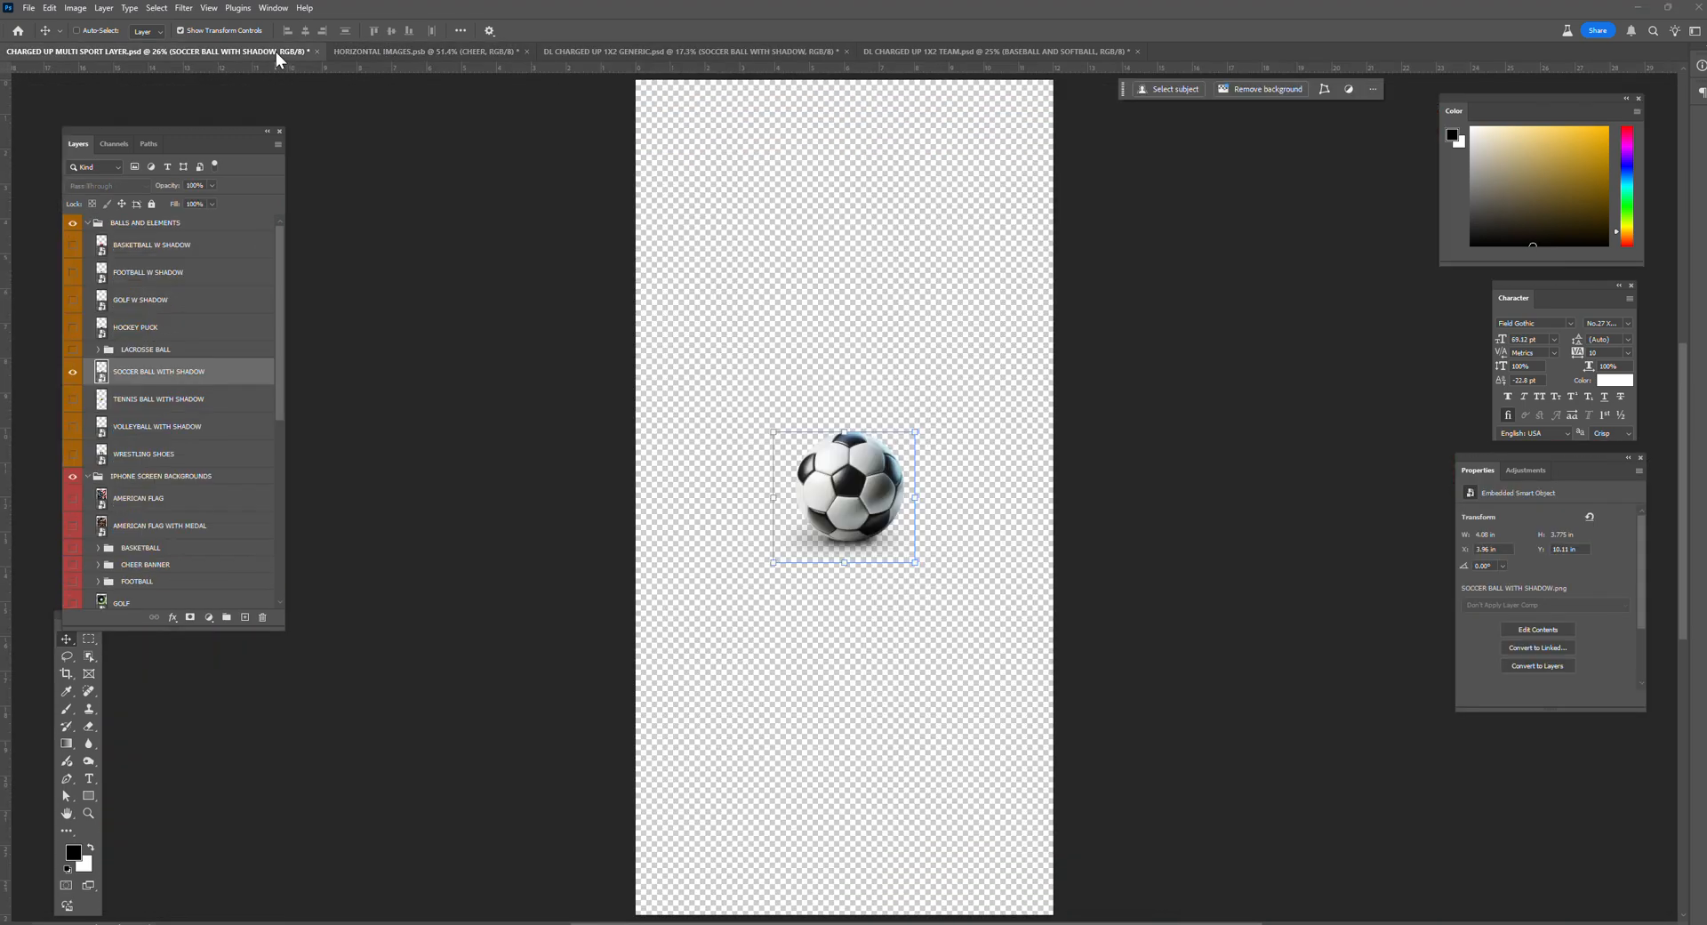
{"action": "left_click", "coordinate": [145, 222]}
{"action": "left_click", "coordinate": [88, 222]}
{"action": "scroll", "coordinate": [192, 536], "scroll_direction": "down", "scroll_amount": 3}
{"action": "scroll", "coordinate": [192, 536], "scroll_direction": "down", "scroll_amount": 1}
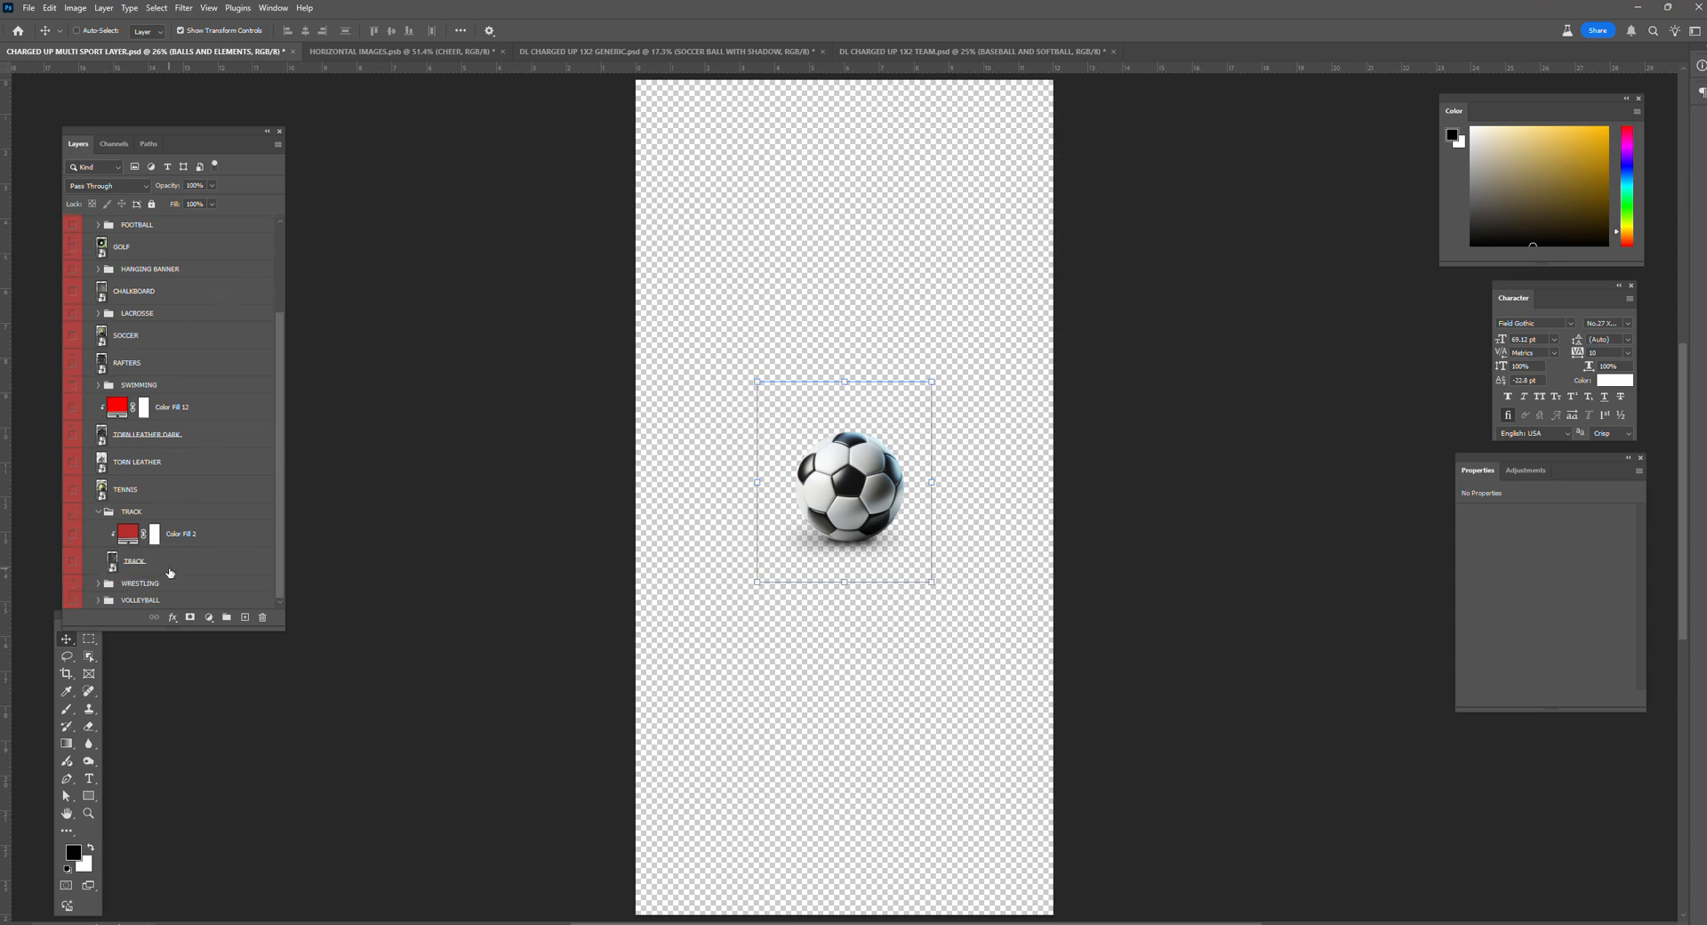
{"action": "left_click", "coordinate": [169, 567]}
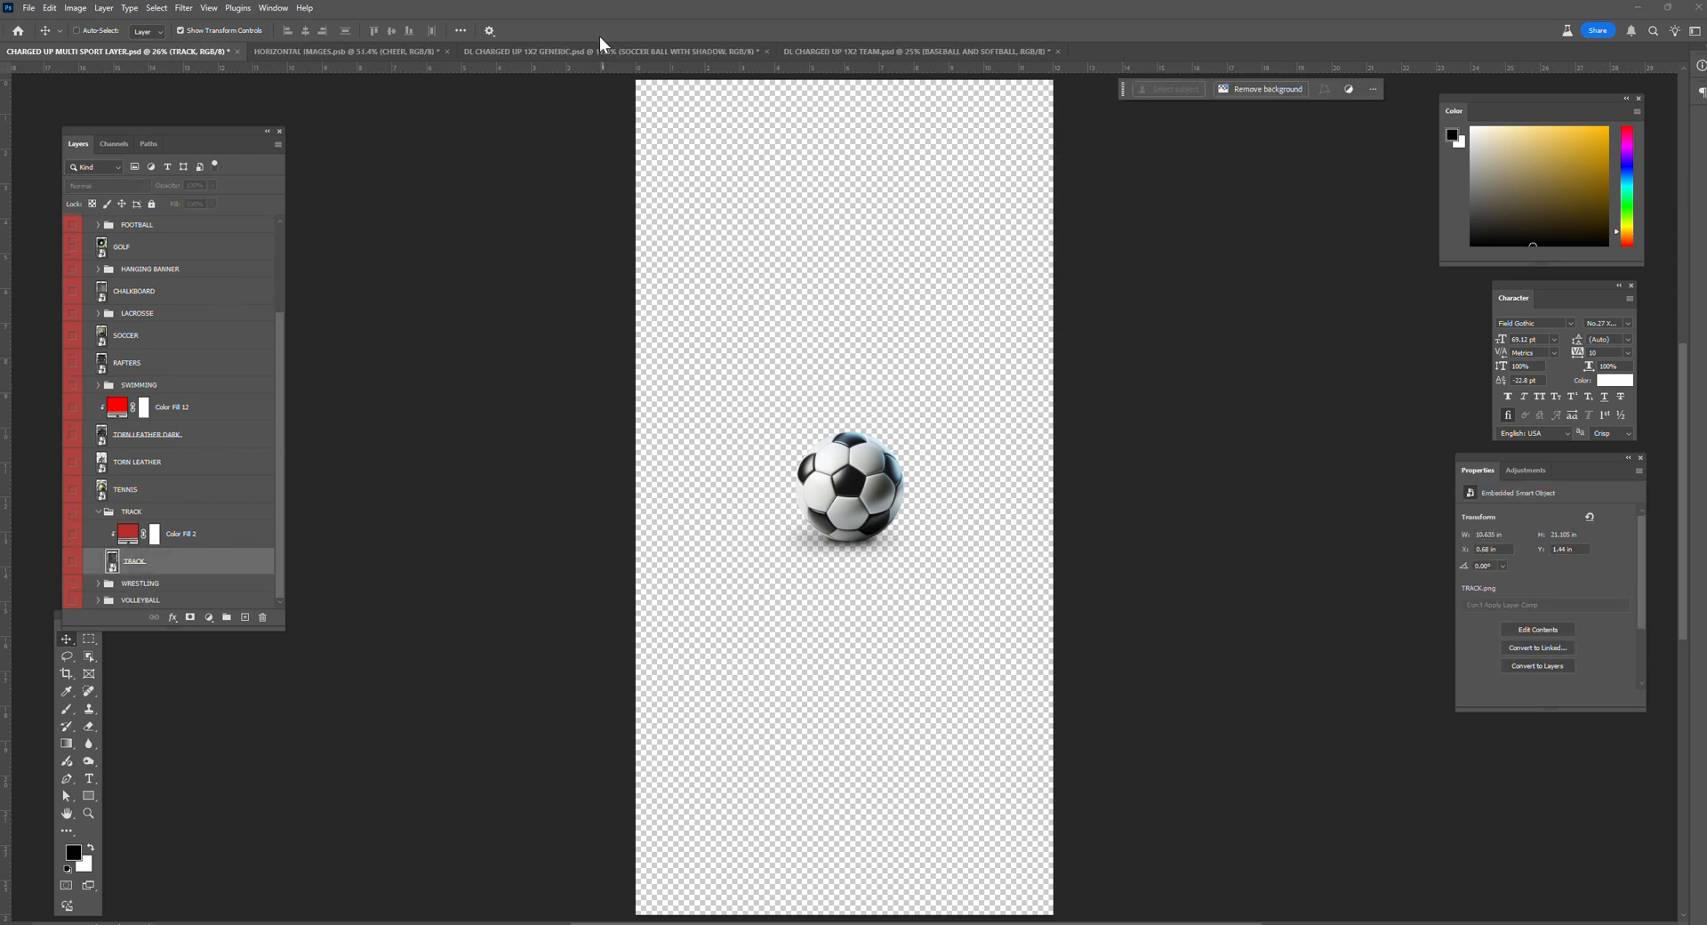
Step: Paste the TRACK layer into DL CHARGED UP 1X2 GENERIC.psd directly above TORN LEATHER DARK and make it visible
{"action": "left_click", "coordinate": [621, 50]}
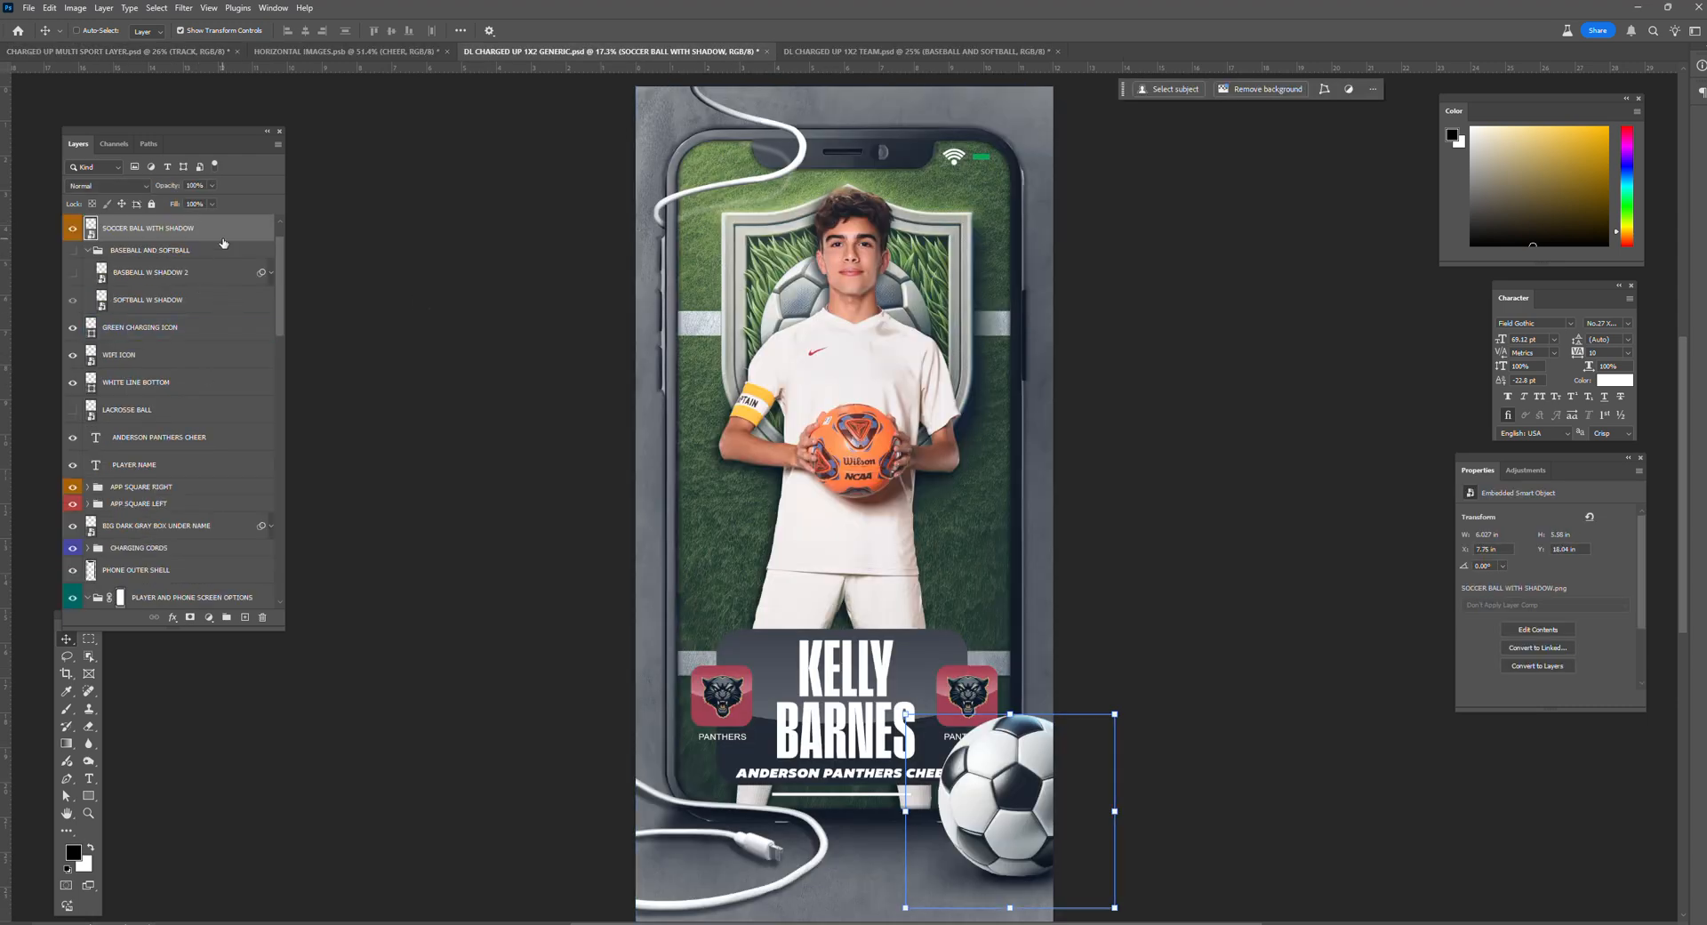
{"action": "scroll", "coordinate": [264, 431], "scroll_direction": "down", "scroll_amount": 7}
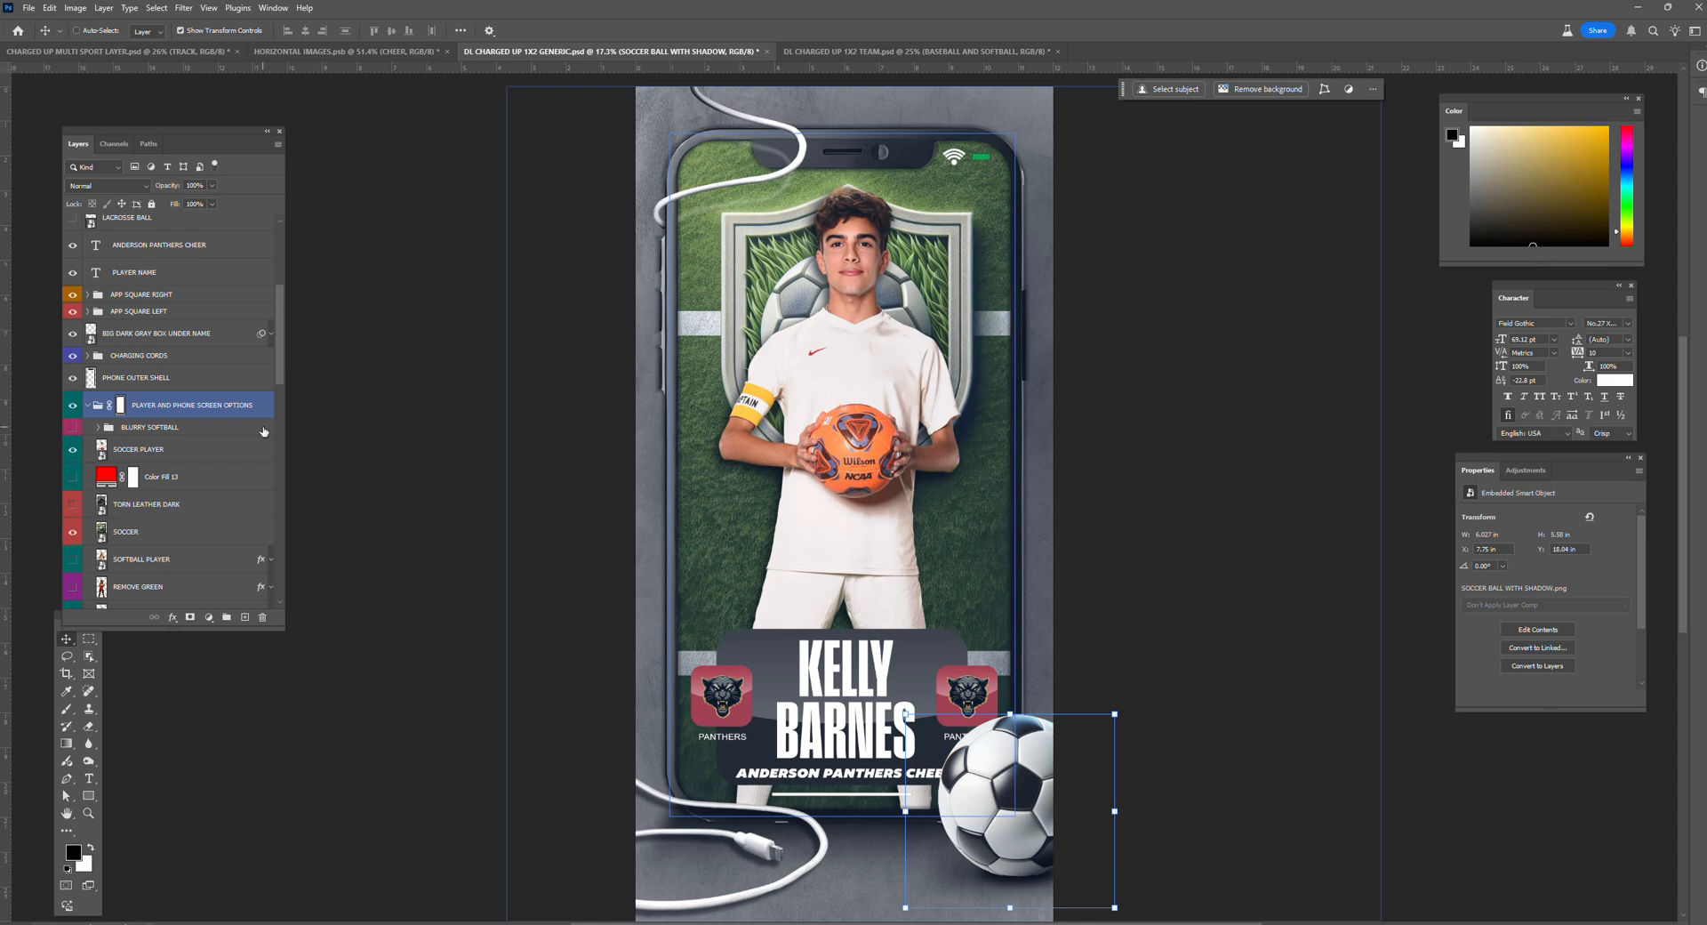
{"action": "scroll", "coordinate": [264, 431], "scroll_direction": "down", "scroll_amount": 5}
{"action": "left_click", "coordinate": [162, 367]}
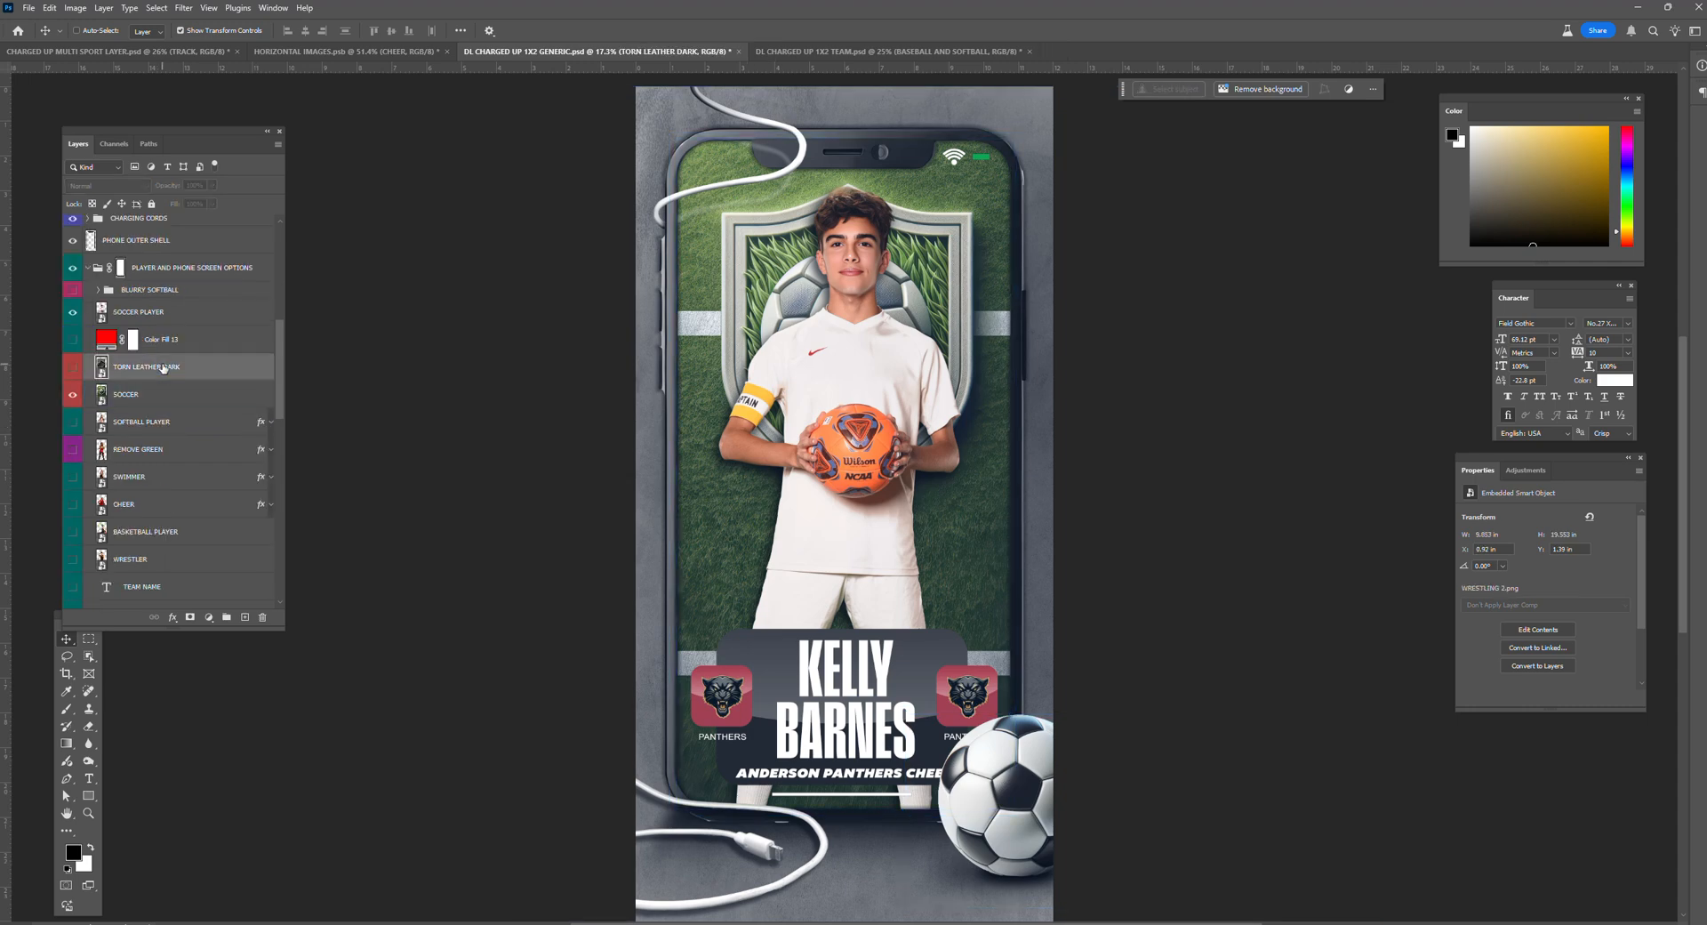
{"action": "key", "text": "ctrl+v"}
{"action": "left_click", "coordinate": [73, 366]}
Step: Move and scale the TRACK background to fill the phone screen behind the player, about 10 in wide by 19.8 in high
{"action": "left_click_drag", "start_coordinate": [717, 256], "coordinate": [669, 156]}
{"action": "left_click_drag", "start_coordinate": [967, 748], "coordinate": [1002, 816]}
{"action": "left_click_drag", "start_coordinate": [1003, 157], "coordinate": [1017, 129]}
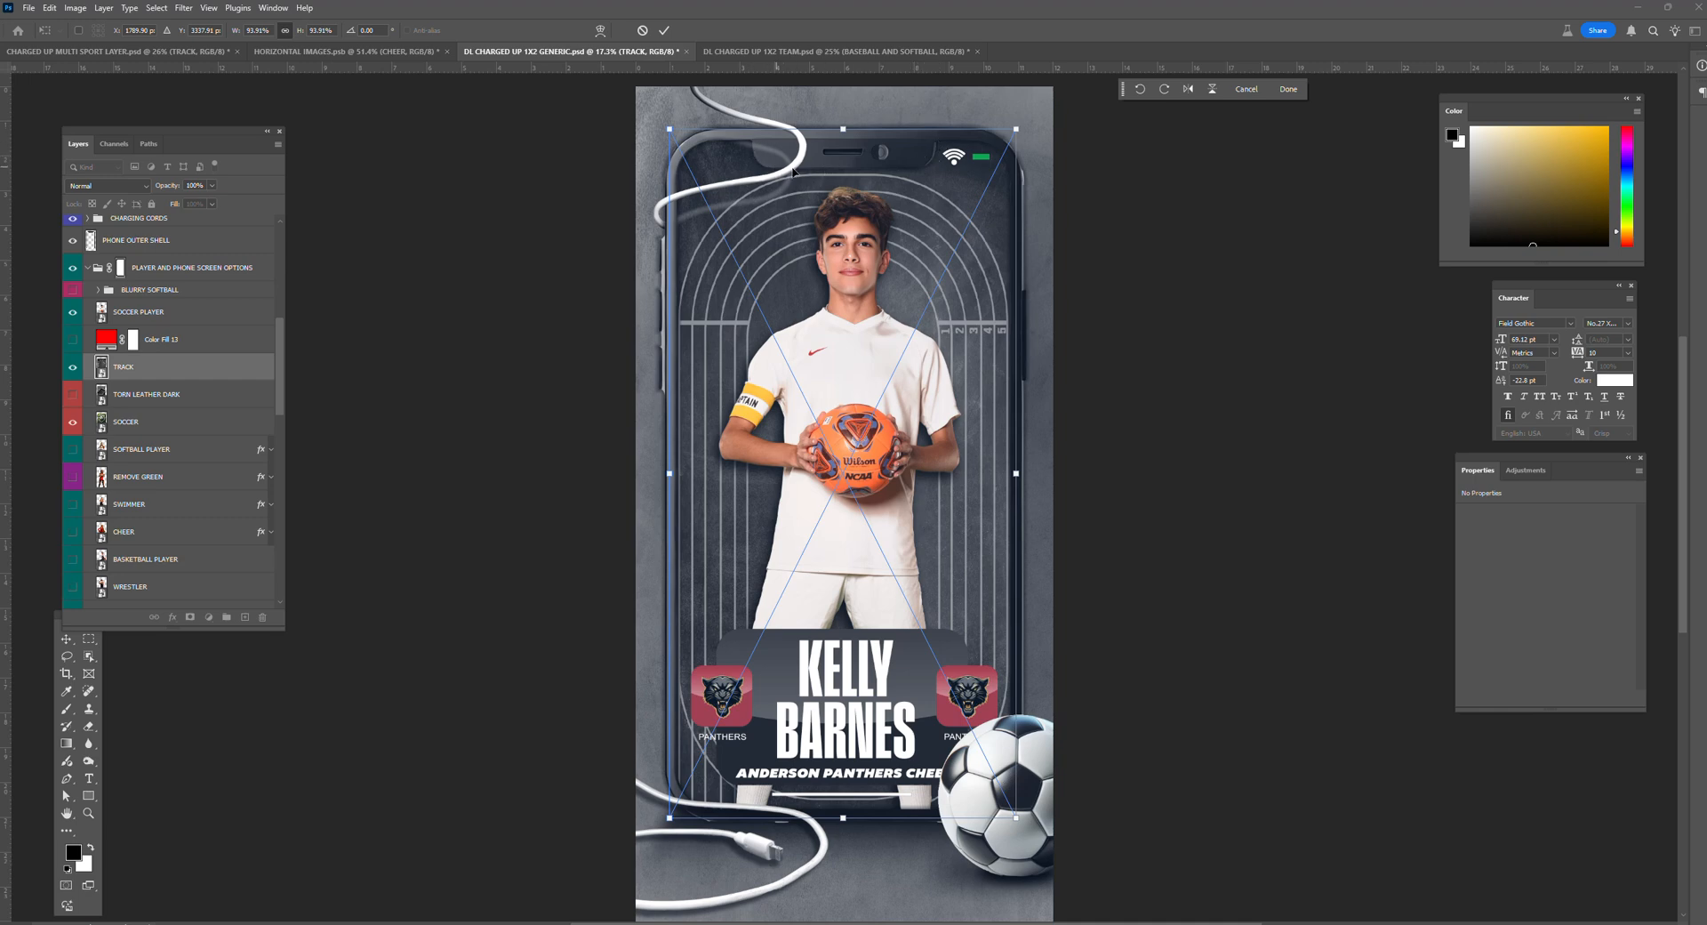
{"action": "left_click", "coordinate": [664, 30]}
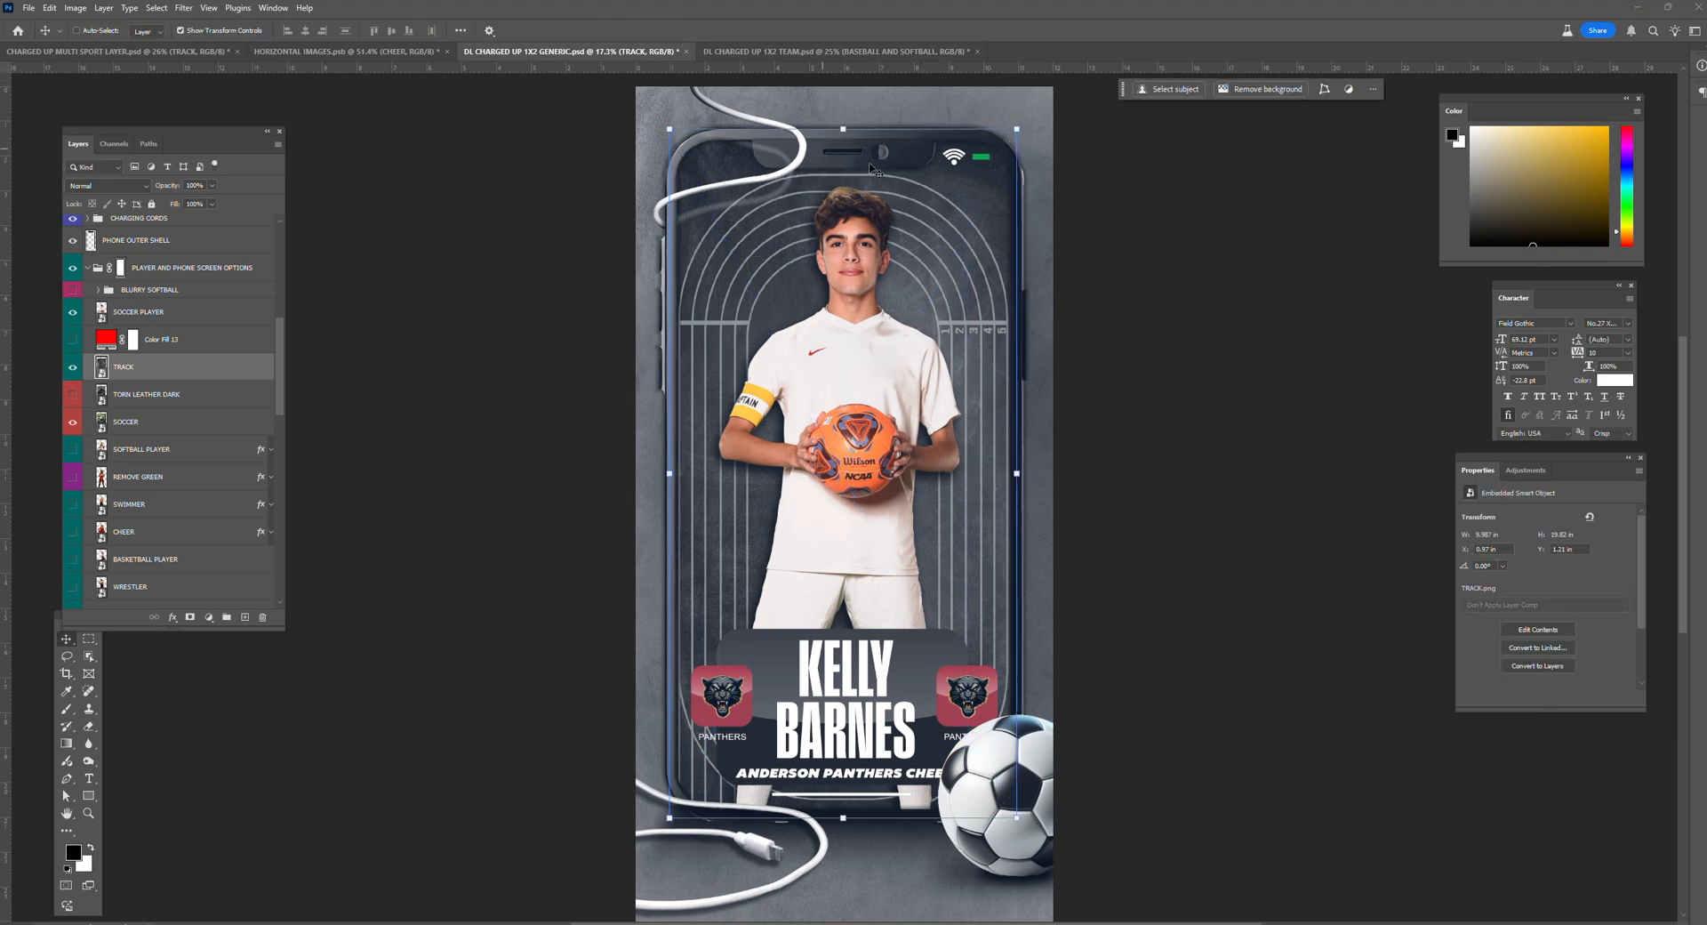